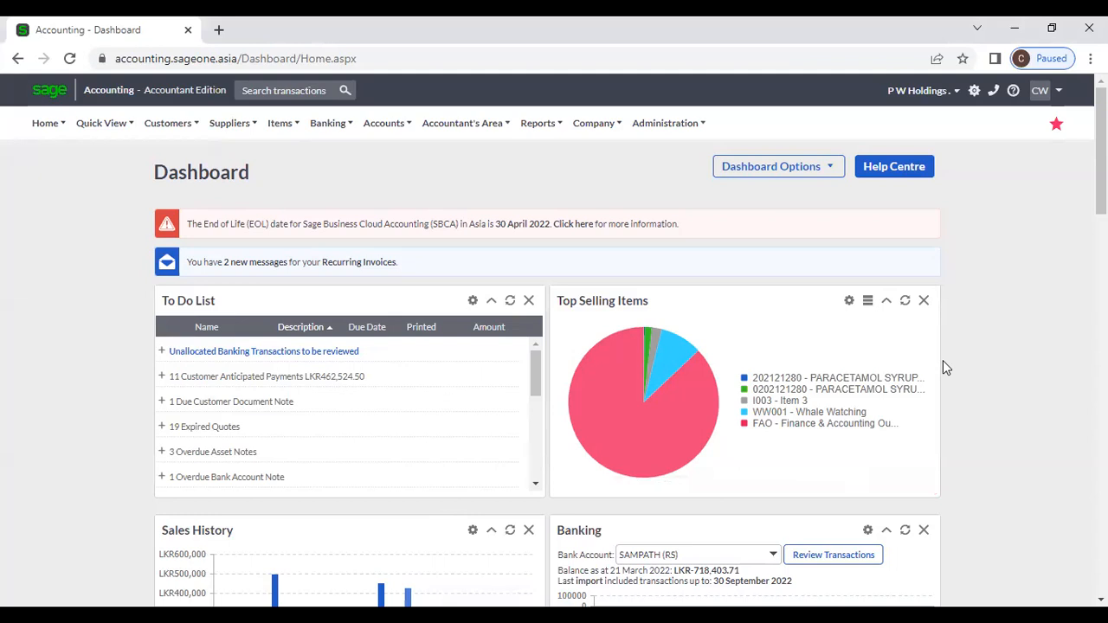
# Step: Look through the Banking menu and its Transactions and Reports submenus on the dashboard
pyautogui.click(336, 130)
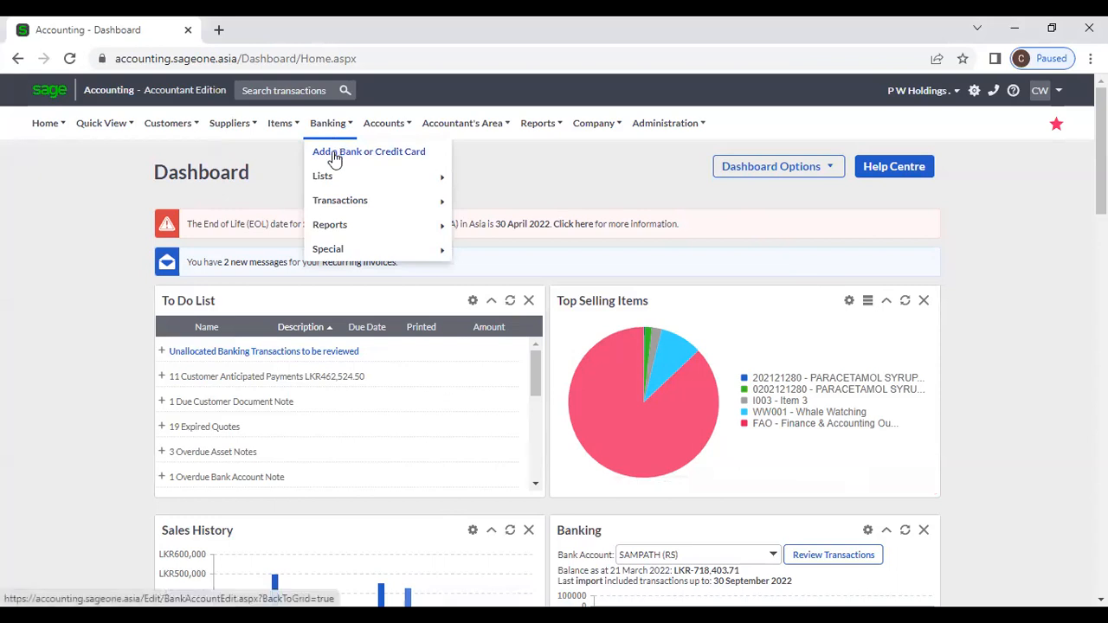
pyautogui.moveTo(349, 205)
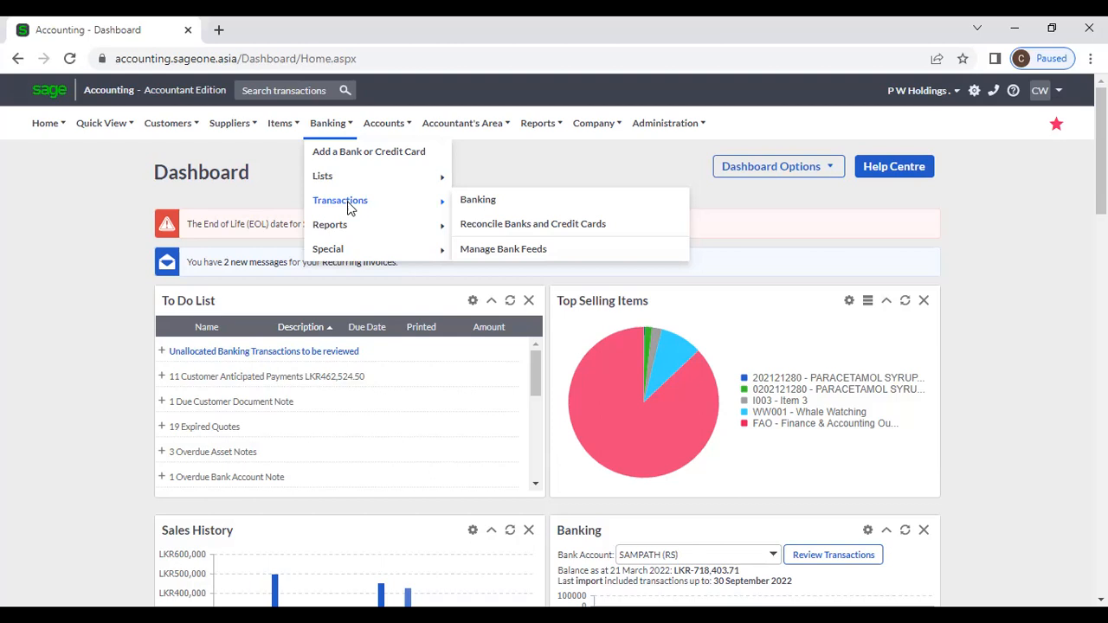
pyautogui.moveTo(368, 237)
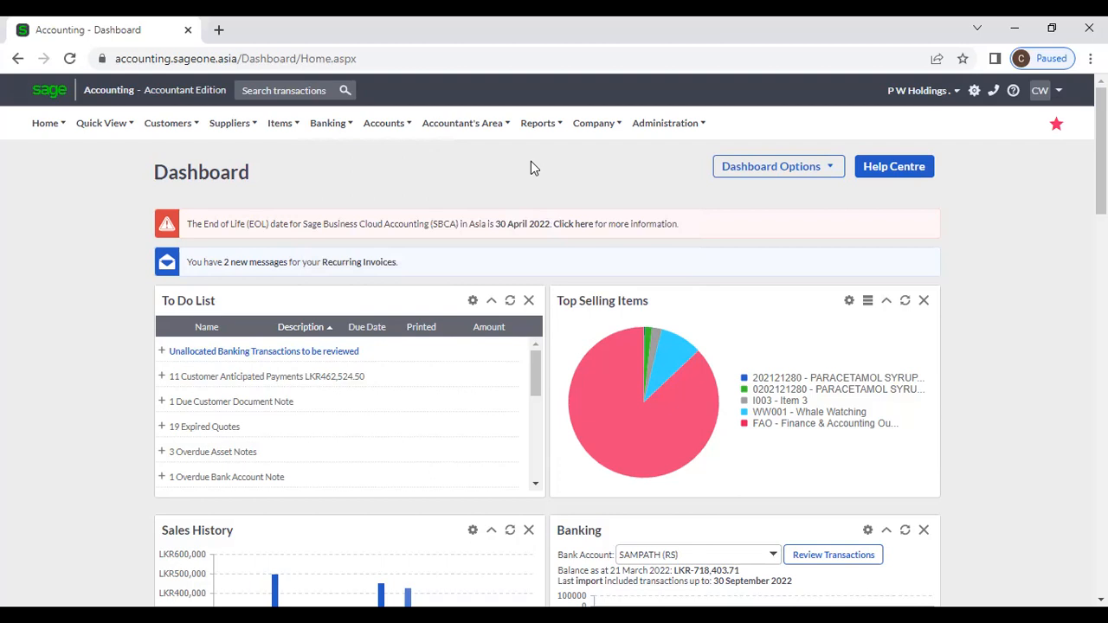
pyautogui.moveTo(313, 121)
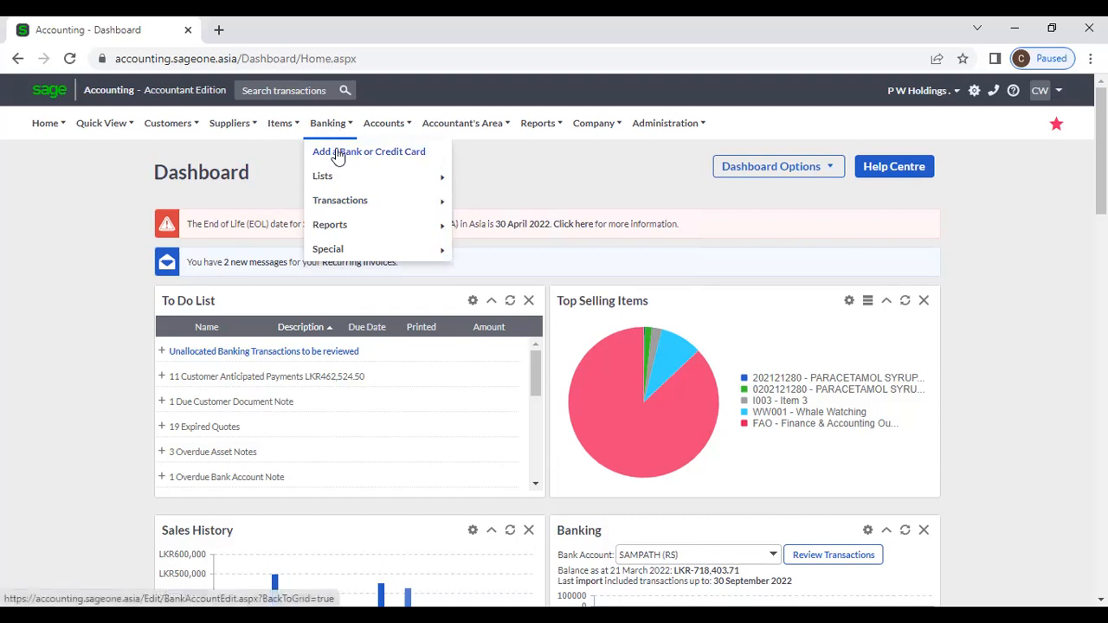
# Step: Start a new bank account and review the name suggestions and categories, leaving (None)
pyautogui.click(338, 156)
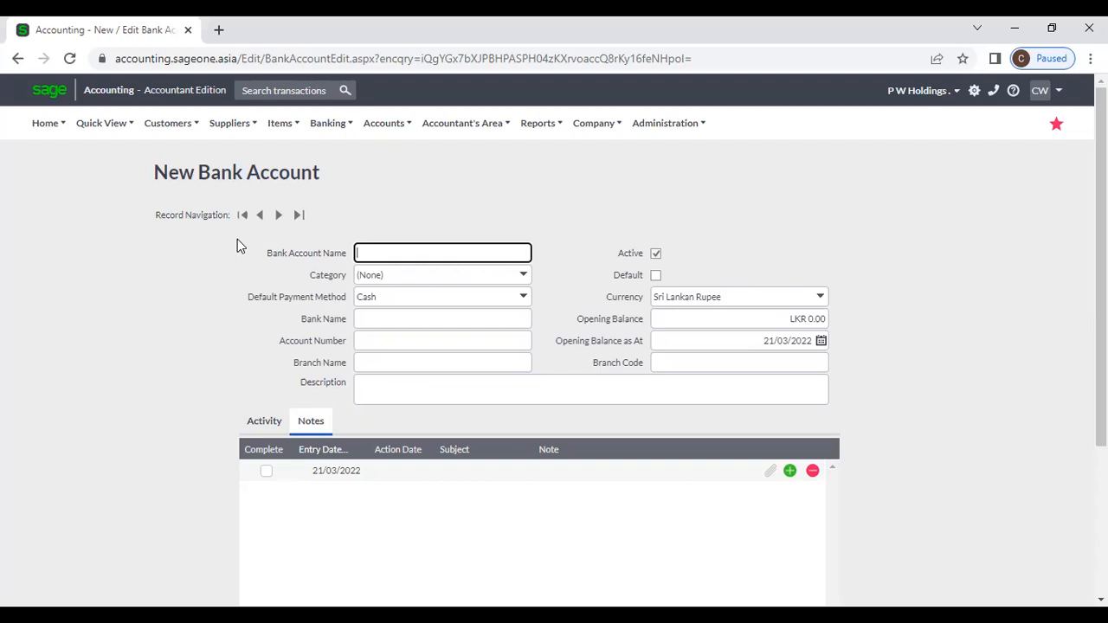
pyautogui.click(420, 248)
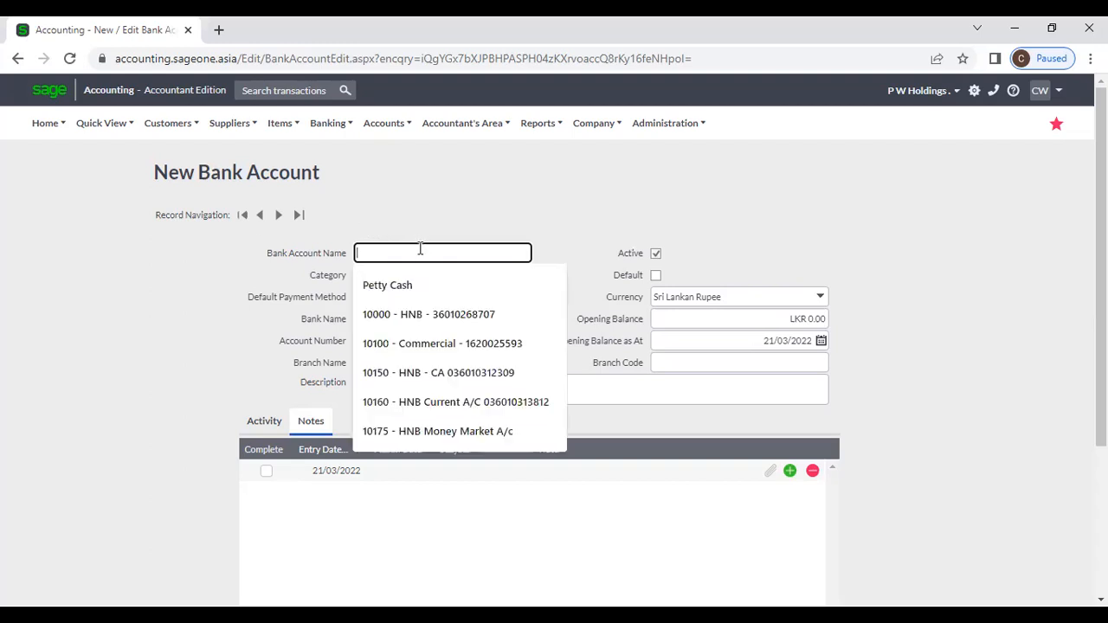
pyautogui.click(420, 237)
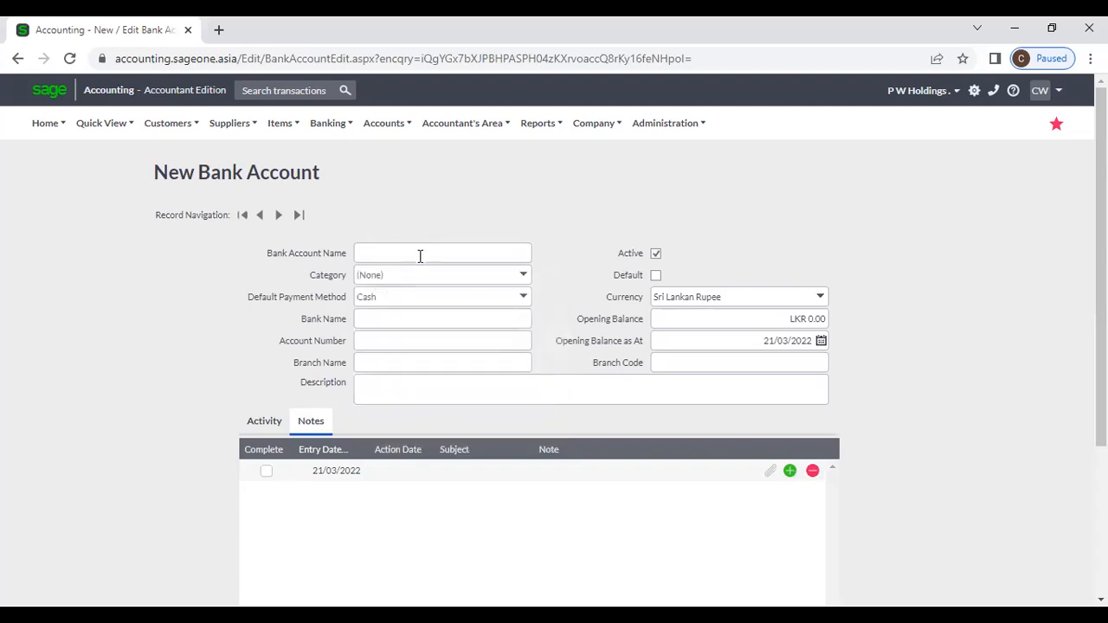
pyautogui.click(526, 277)
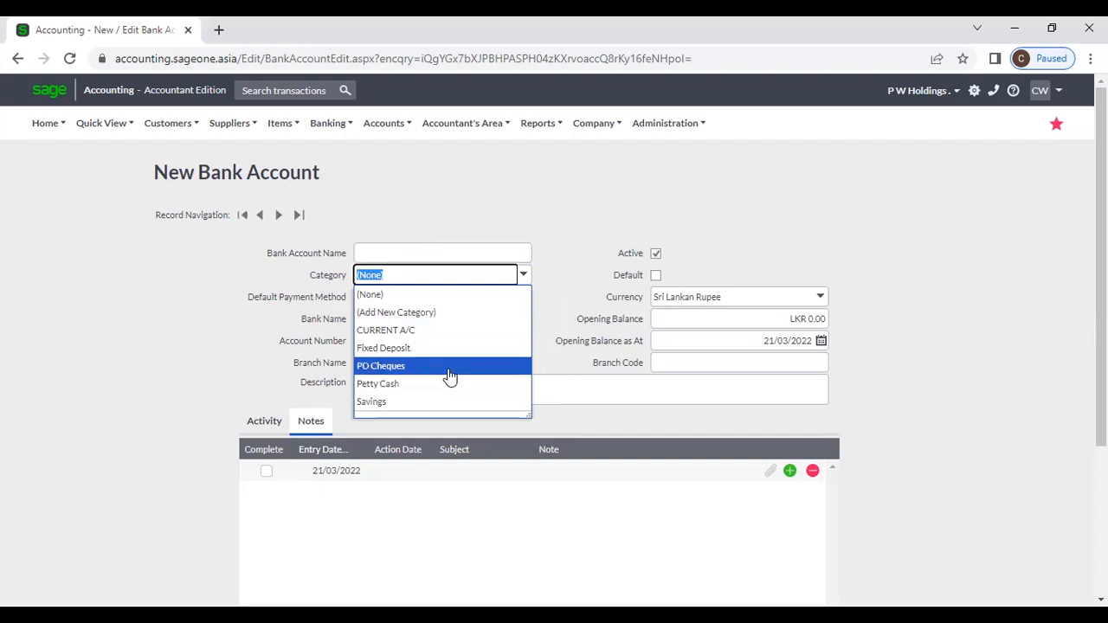
pyautogui.click(474, 224)
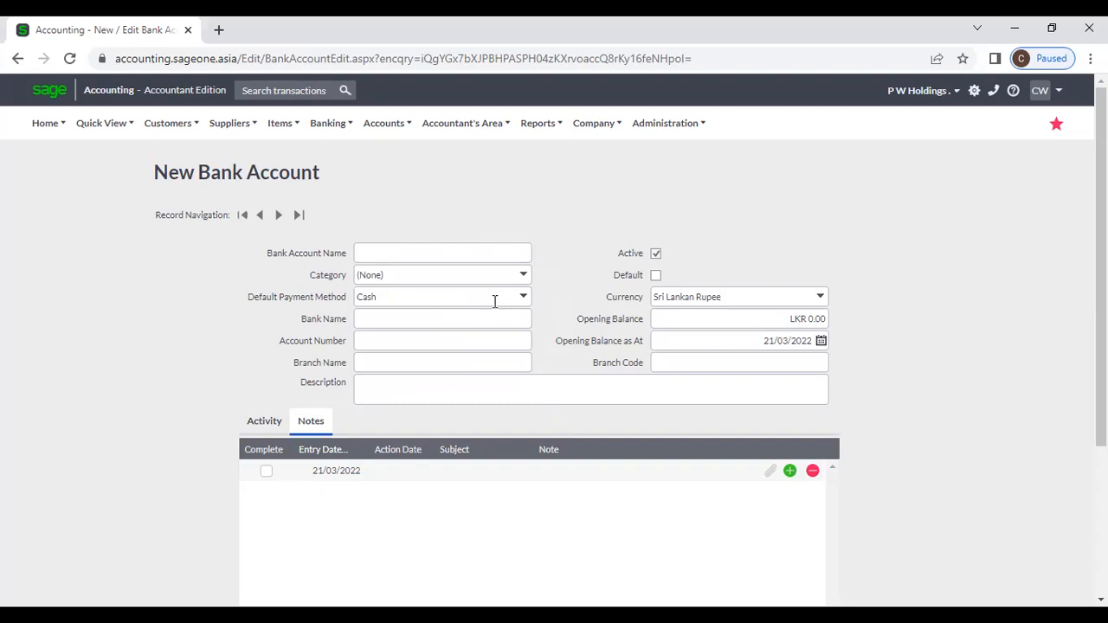
# Step: Review the payment methods (keeping Cash) and the bank name, account number and branch suggestions
pyautogui.click(524, 297)
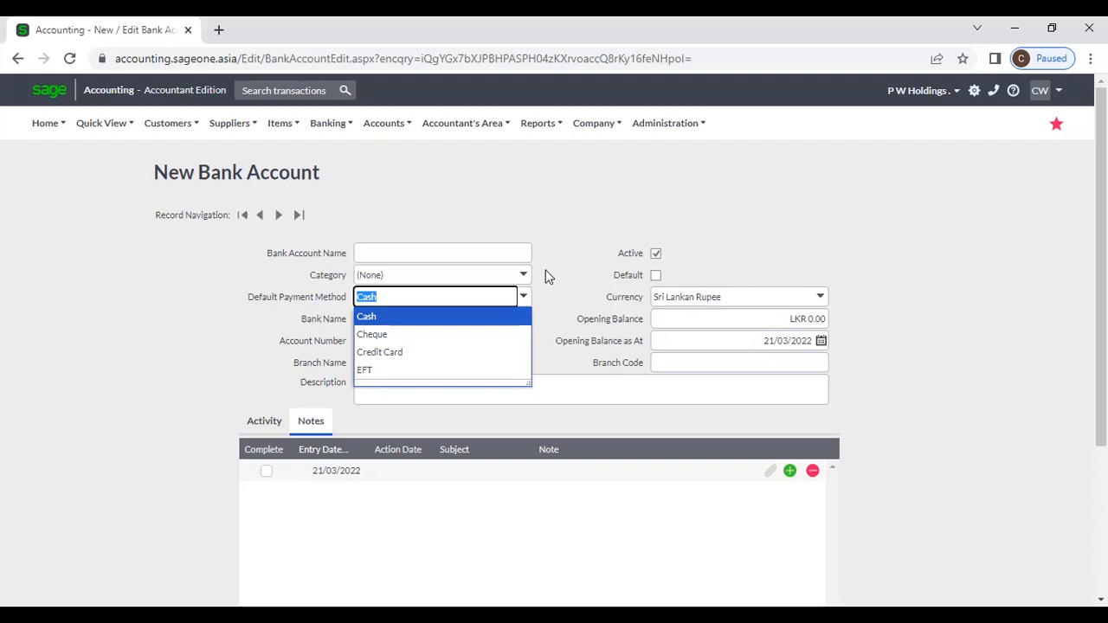
pyautogui.click(554, 270)
pyautogui.click(495, 322)
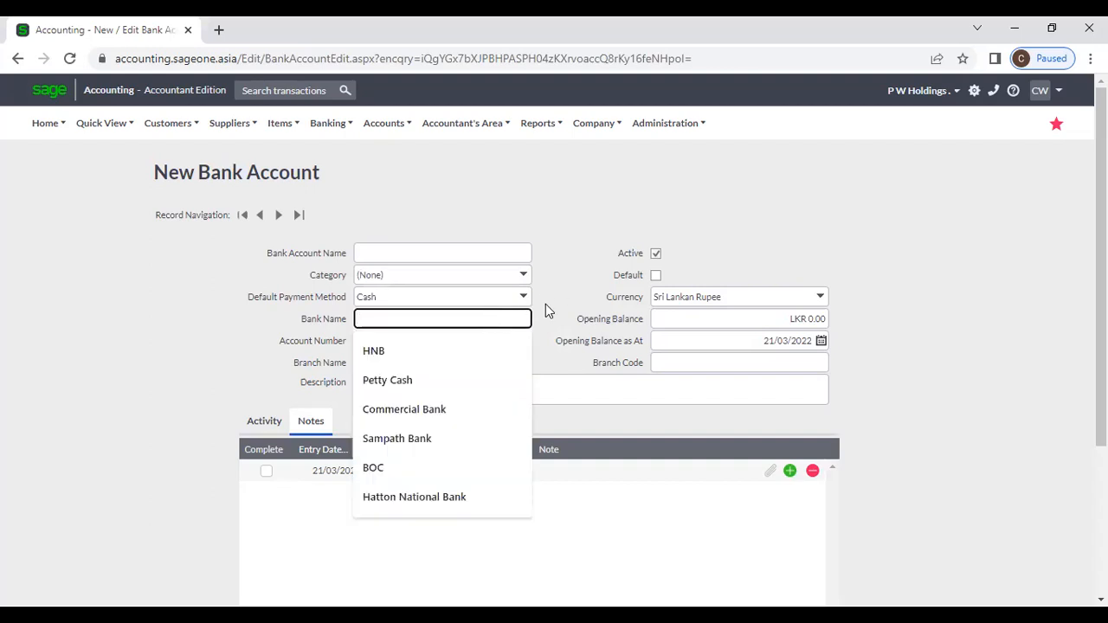
pyautogui.click(565, 312)
pyautogui.click(465, 344)
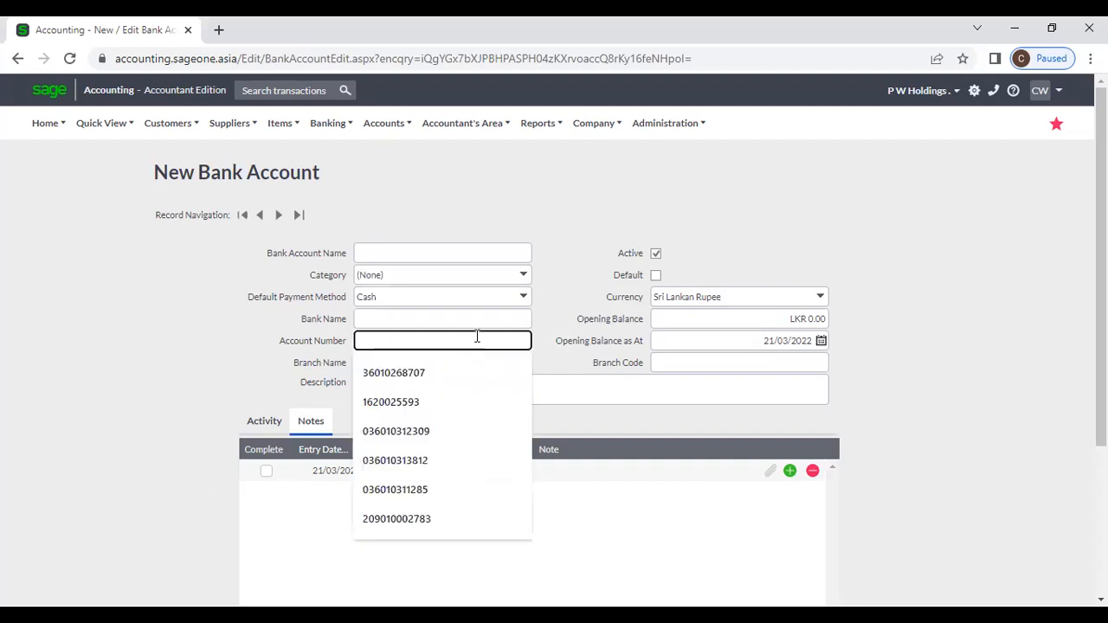
pyautogui.click(555, 310)
pyautogui.click(472, 361)
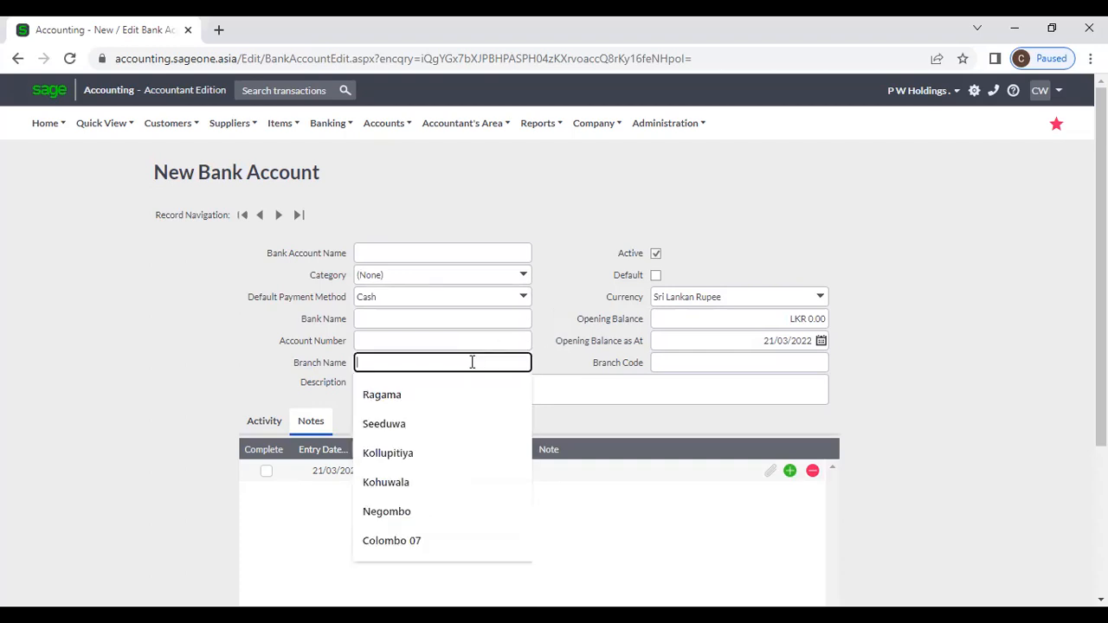
pyautogui.click(681, 360)
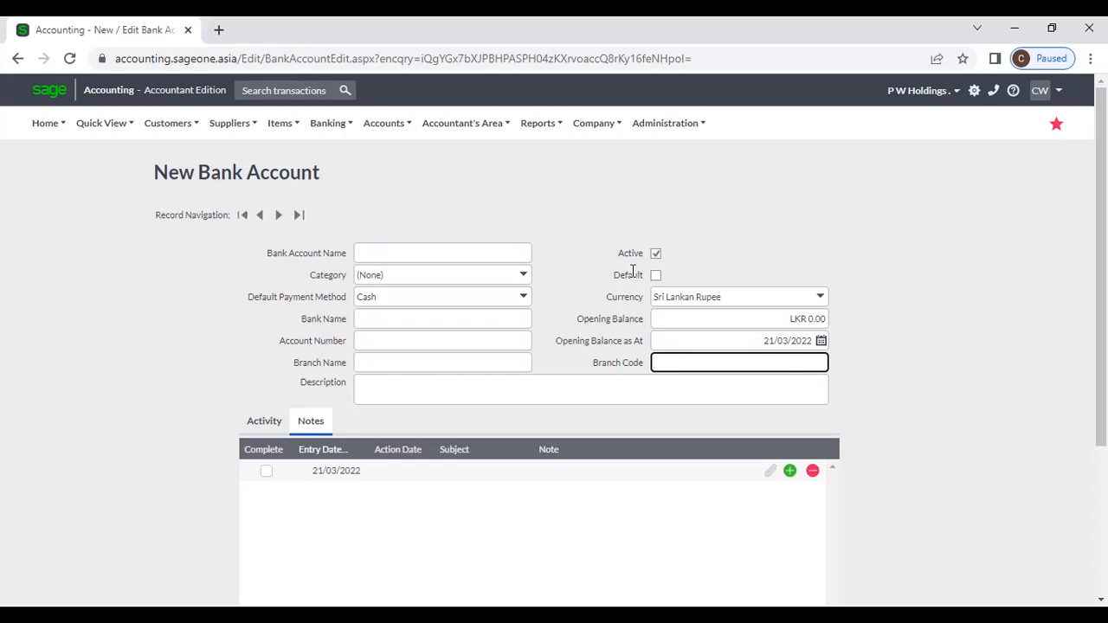
# Step: Duplicate the browser tab so the new-account form stays open in the original
pyautogui.rightClick(111, 39)
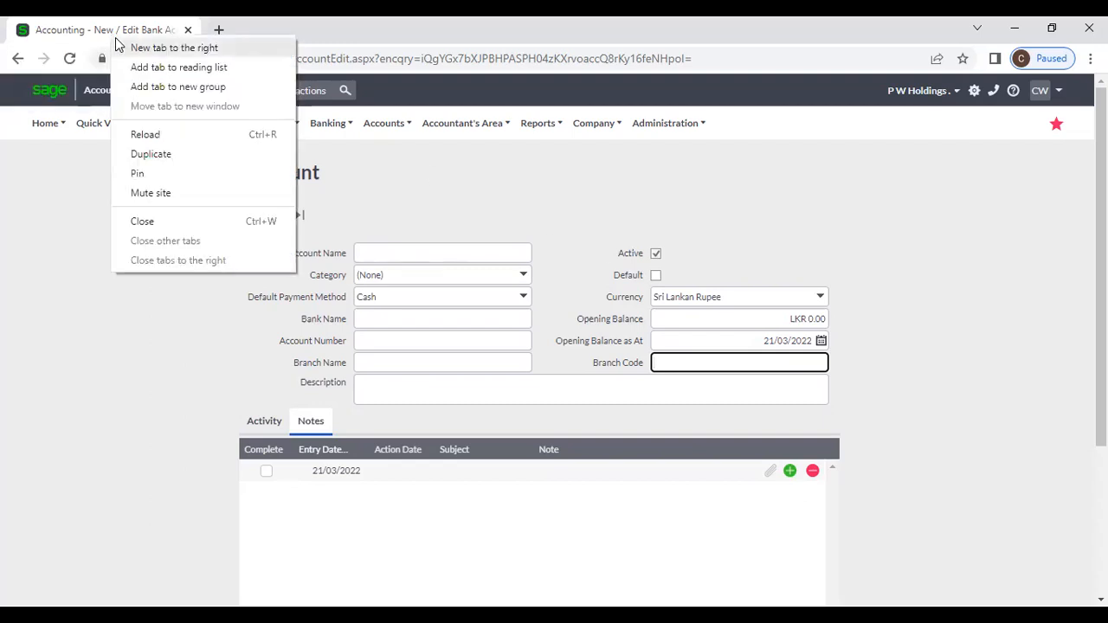
pyautogui.click(159, 149)
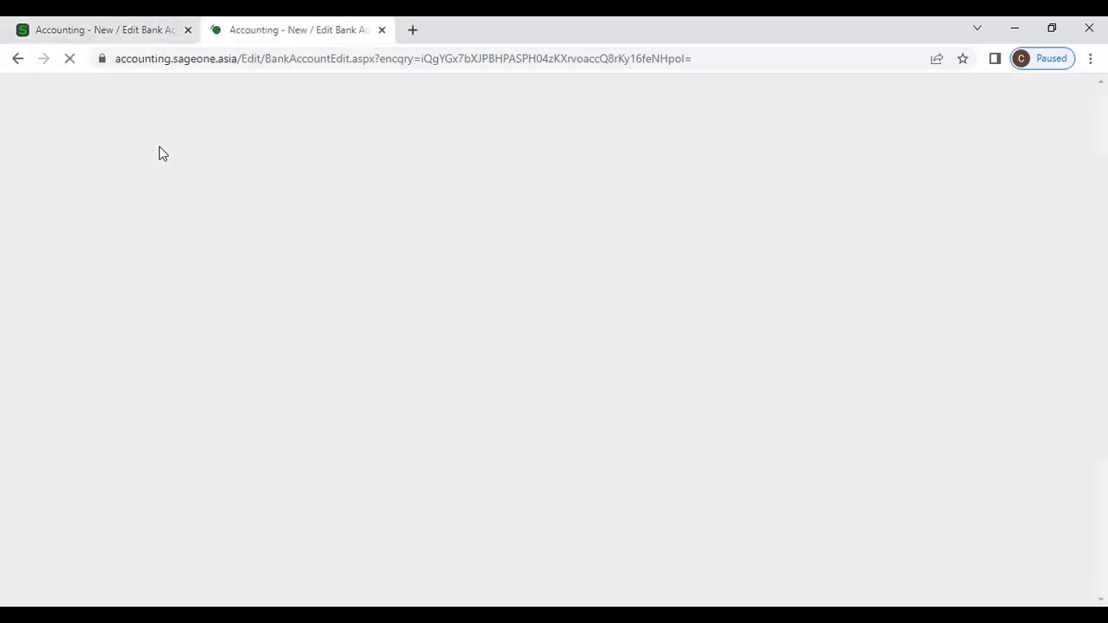
pyautogui.click(112, 33)
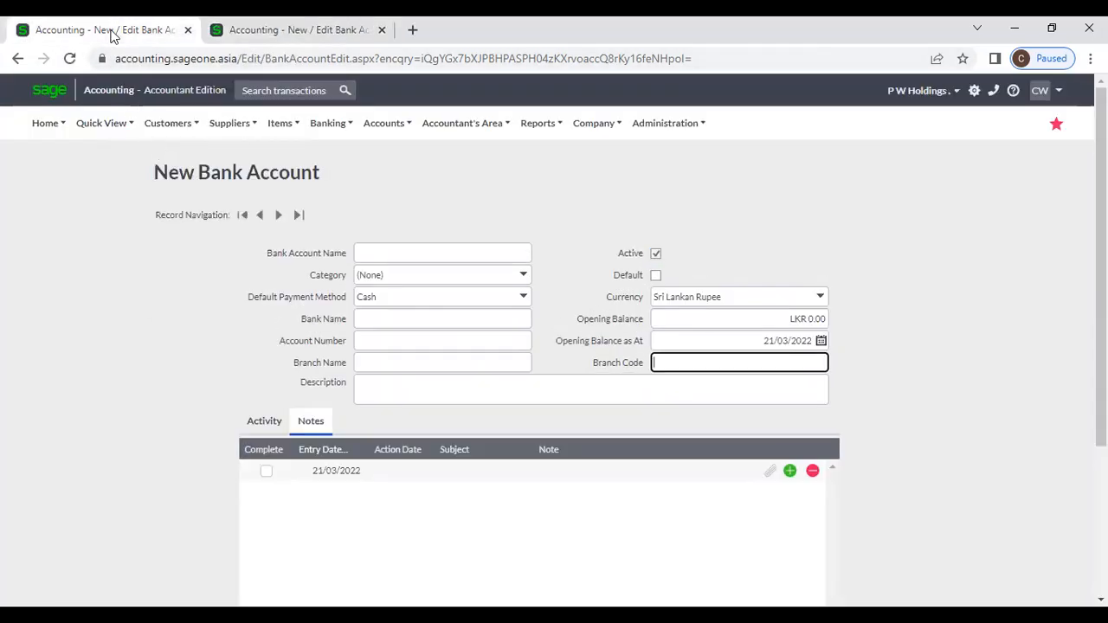
pyautogui.click(312, 40)
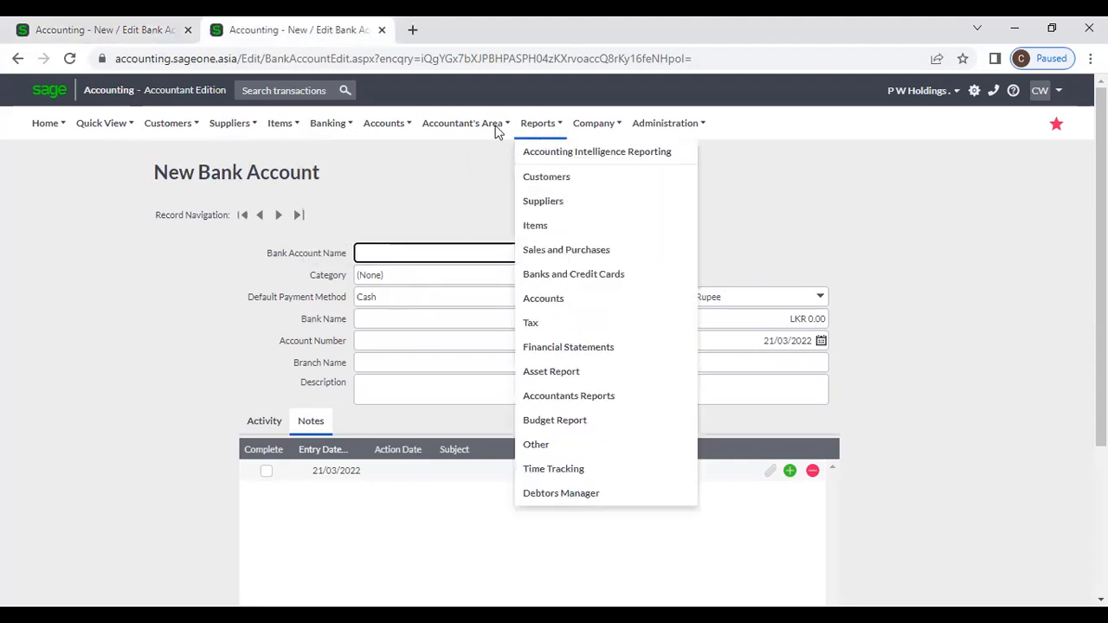
# Step: Open the SAMPATH (RS) account from the List of Banks and Credit Cards
pyautogui.moveTo(316, 130)
pyautogui.moveTo(318, 176)
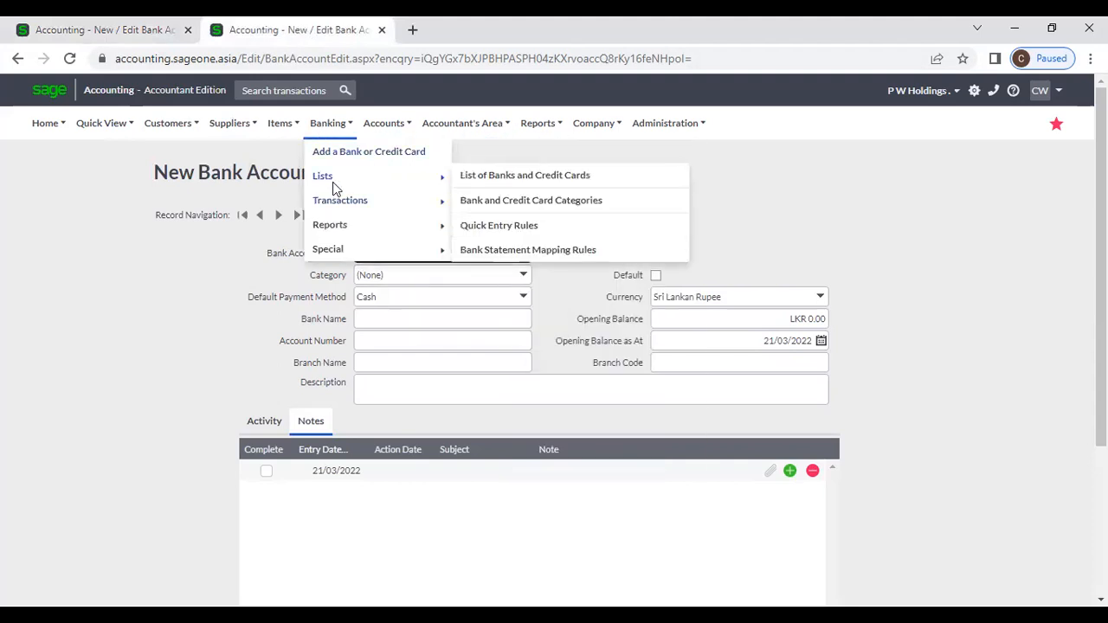
pyautogui.click(491, 180)
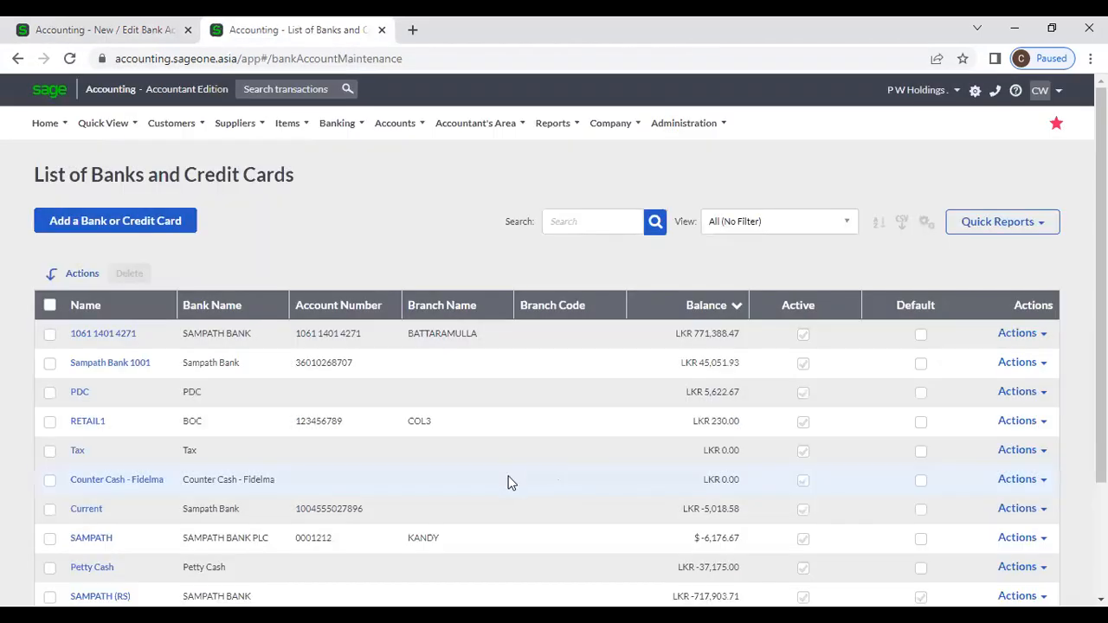
pyautogui.scroll(-2, 412, 479)
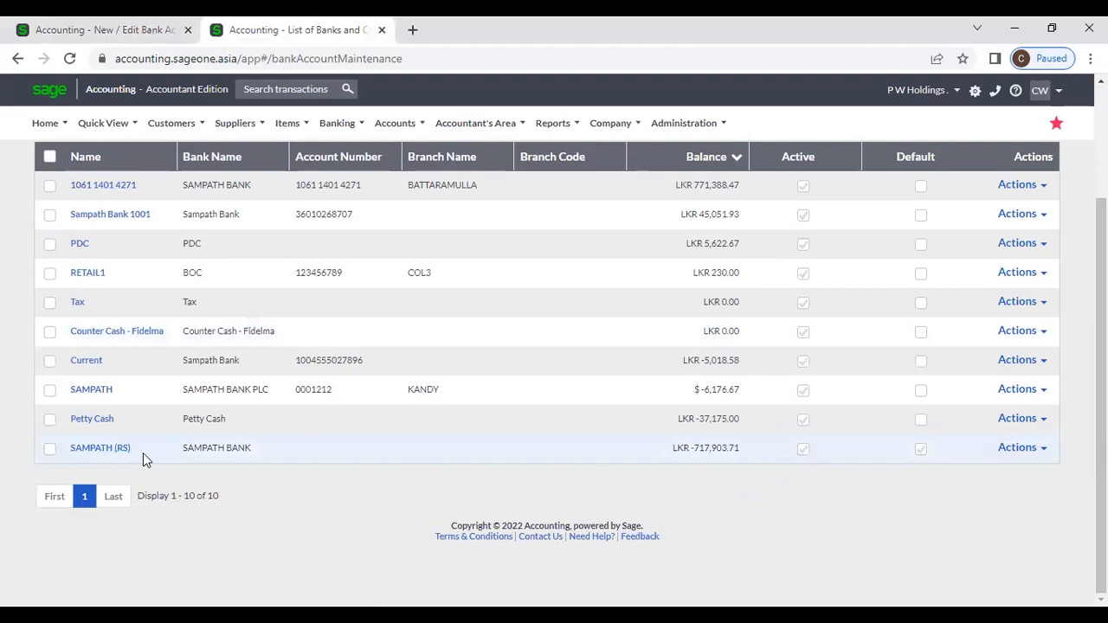
pyautogui.click(102, 448)
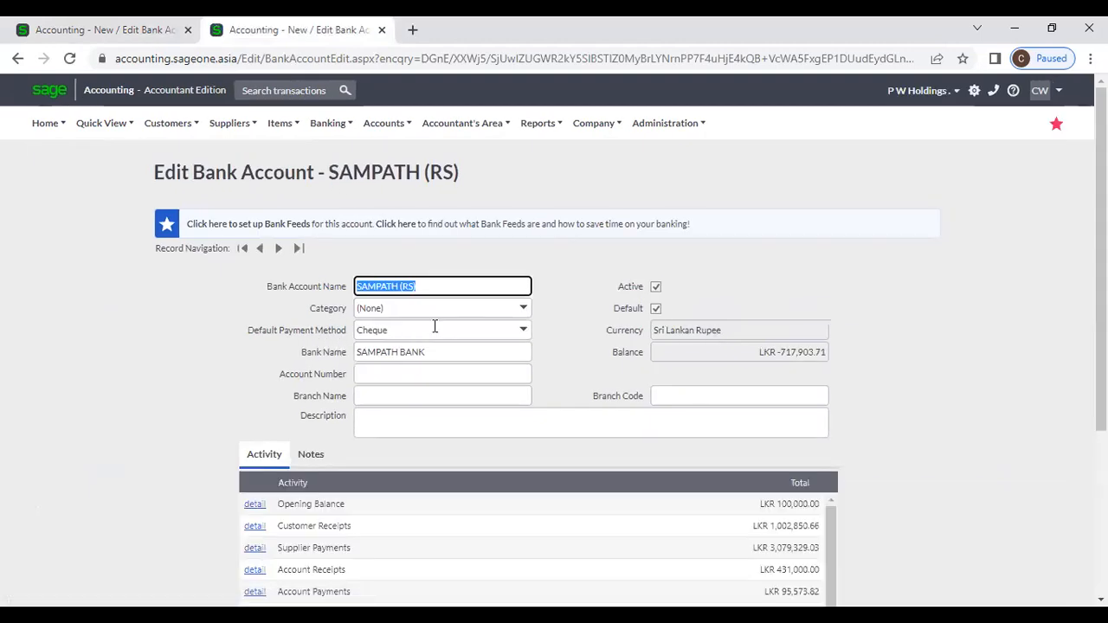
# Step: Start a new customer receipt from the customer receipts list in the original tab
pyautogui.click(124, 31)
pyautogui.moveTo(344, 130)
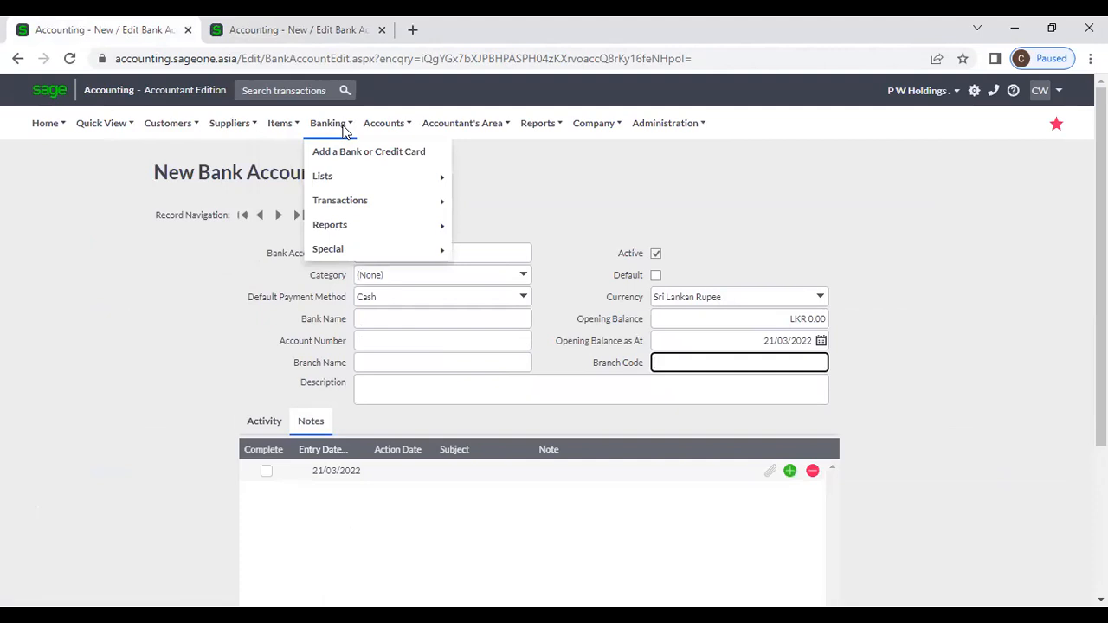
pyautogui.moveTo(173, 124)
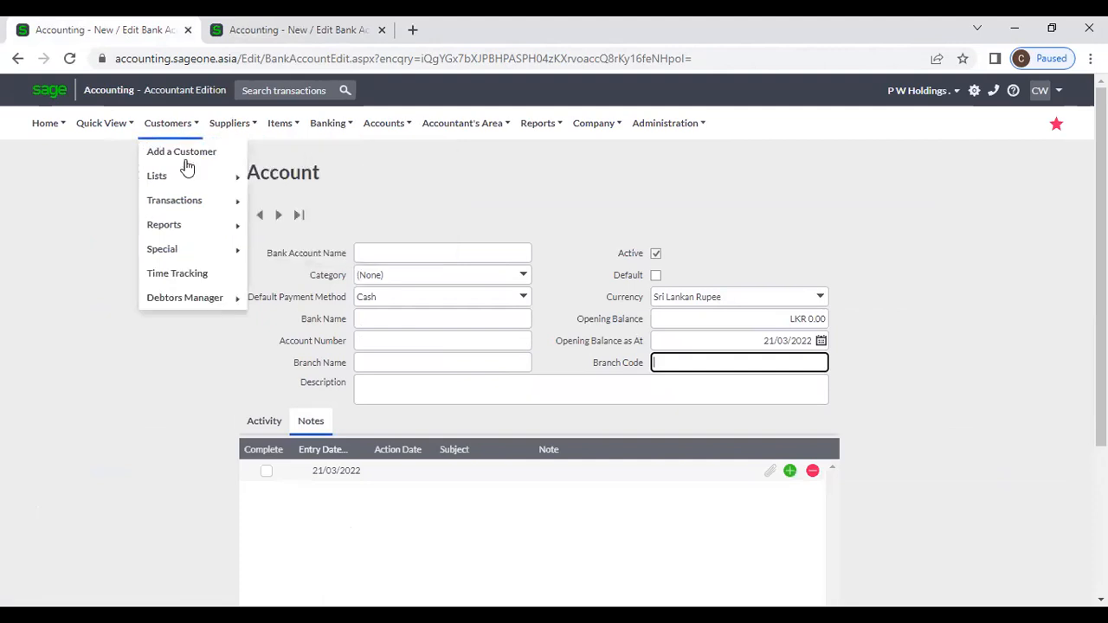
pyautogui.moveTo(193, 205)
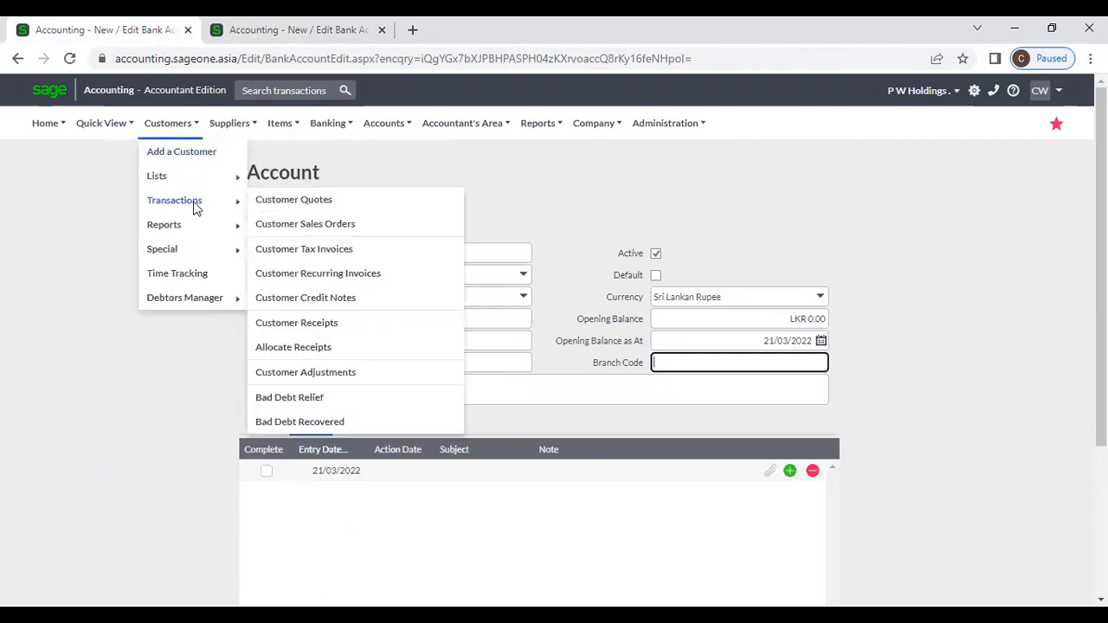
pyautogui.click(294, 323)
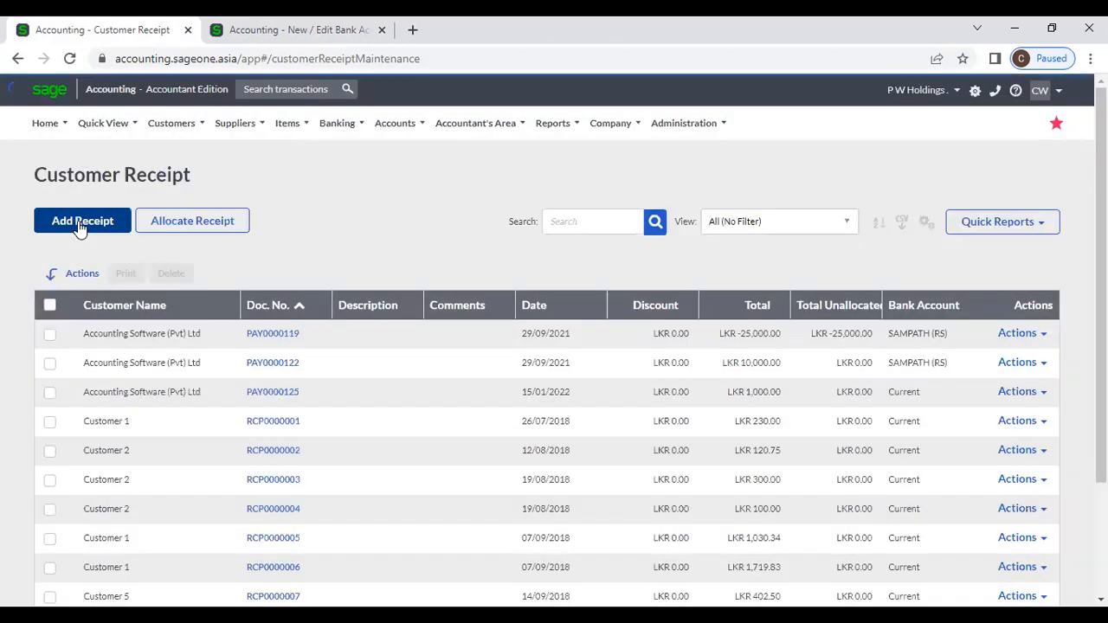
pyautogui.click(81, 227)
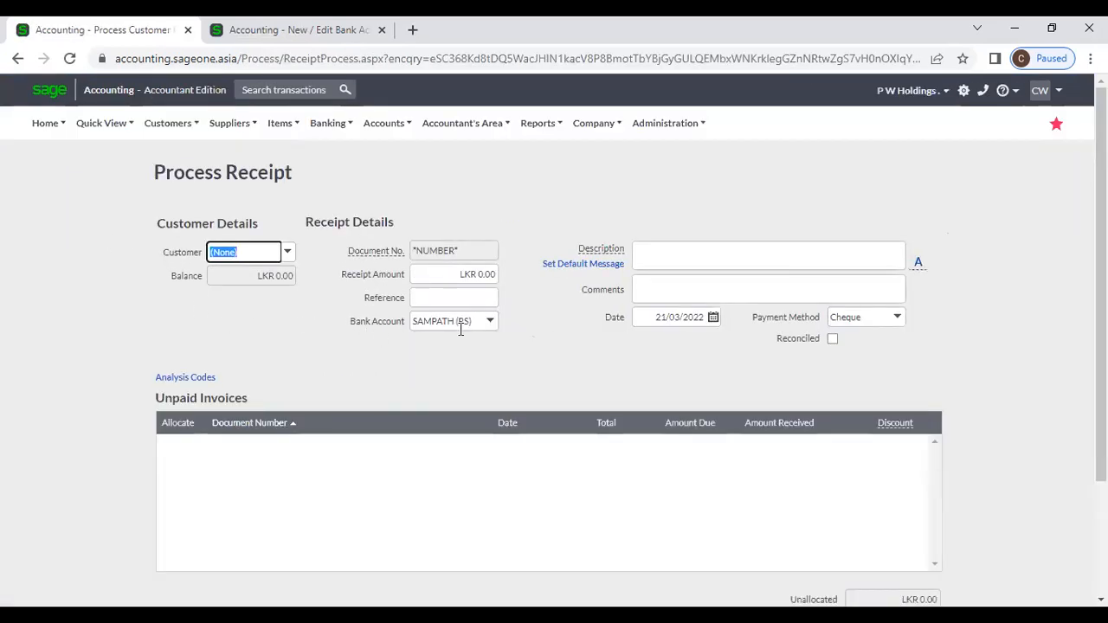
# Step: Review the receipt's bank account and payment method options, keeping SAMPATH (RS) and Cheque
pyautogui.click(489, 321)
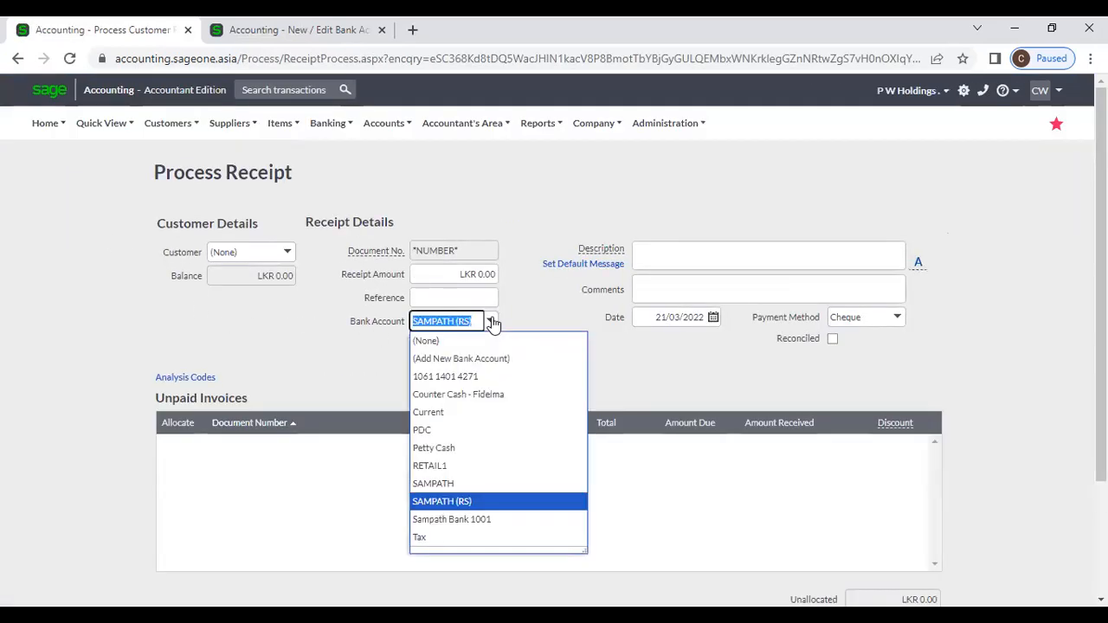
pyautogui.click(511, 314)
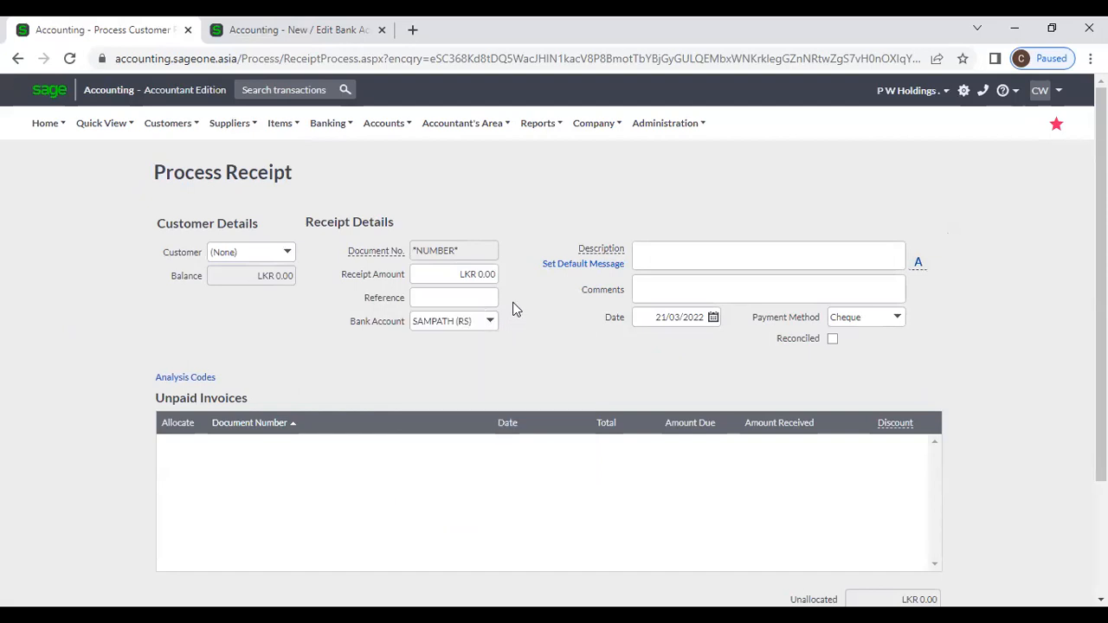
pyautogui.click(897, 318)
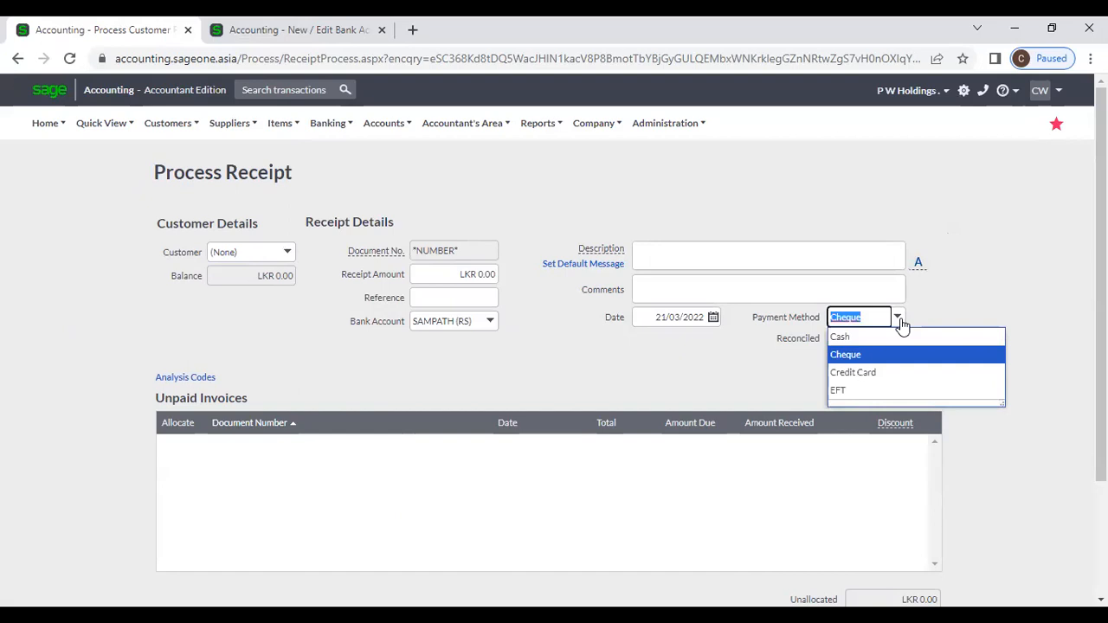
pyautogui.click(933, 319)
# Step: Compare the SAMPATH (RS) account page with the receipt across the two tabs
pyautogui.click(286, 30)
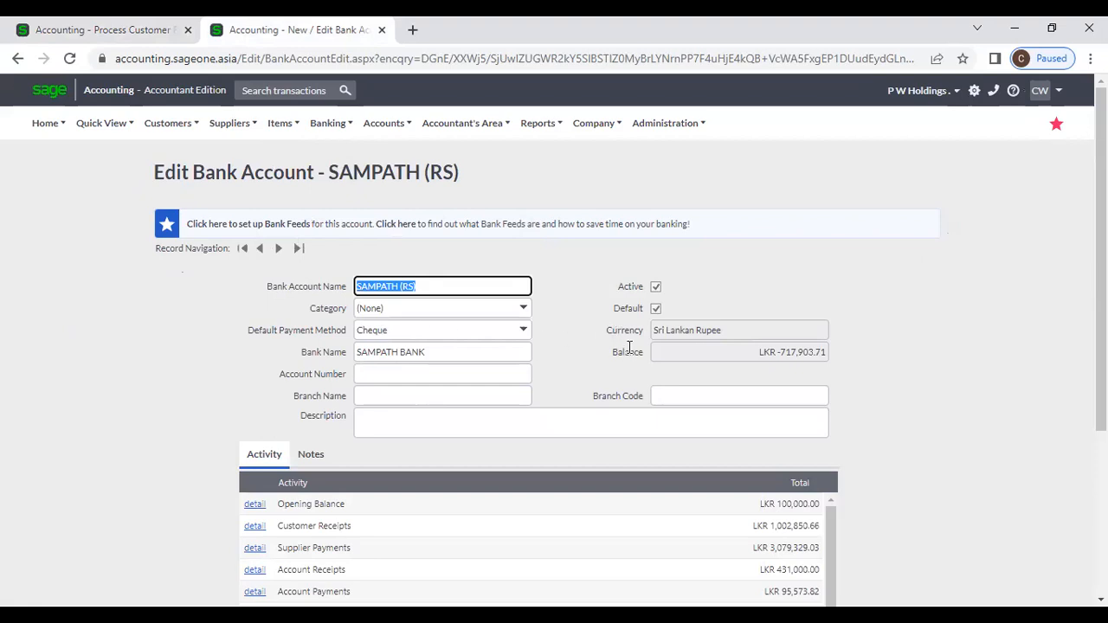
pyautogui.click(677, 308)
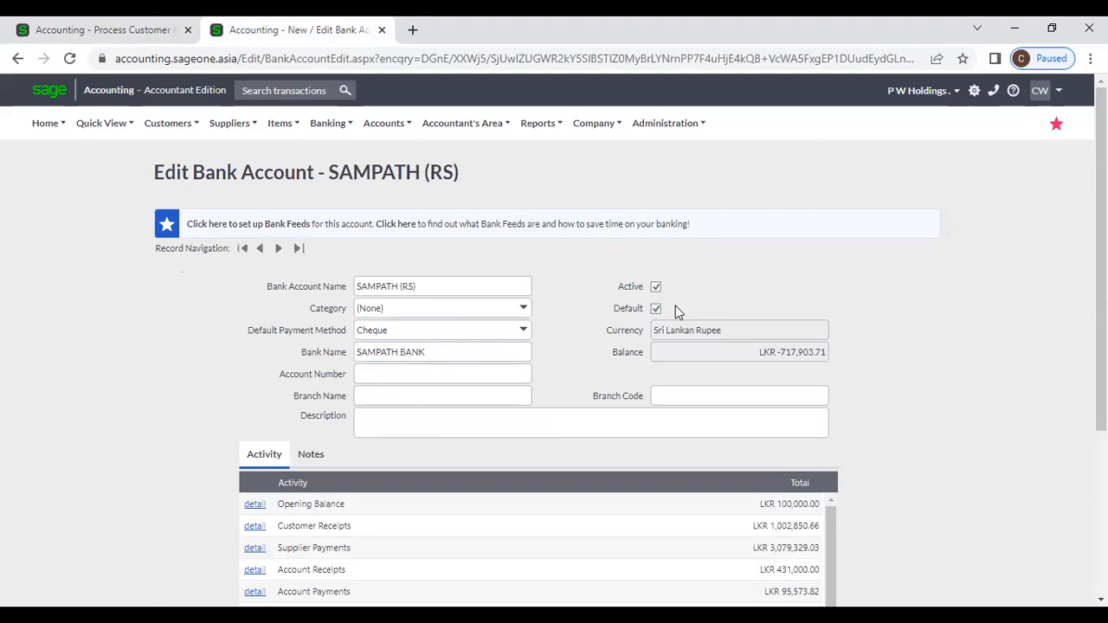
pyautogui.click(99, 30)
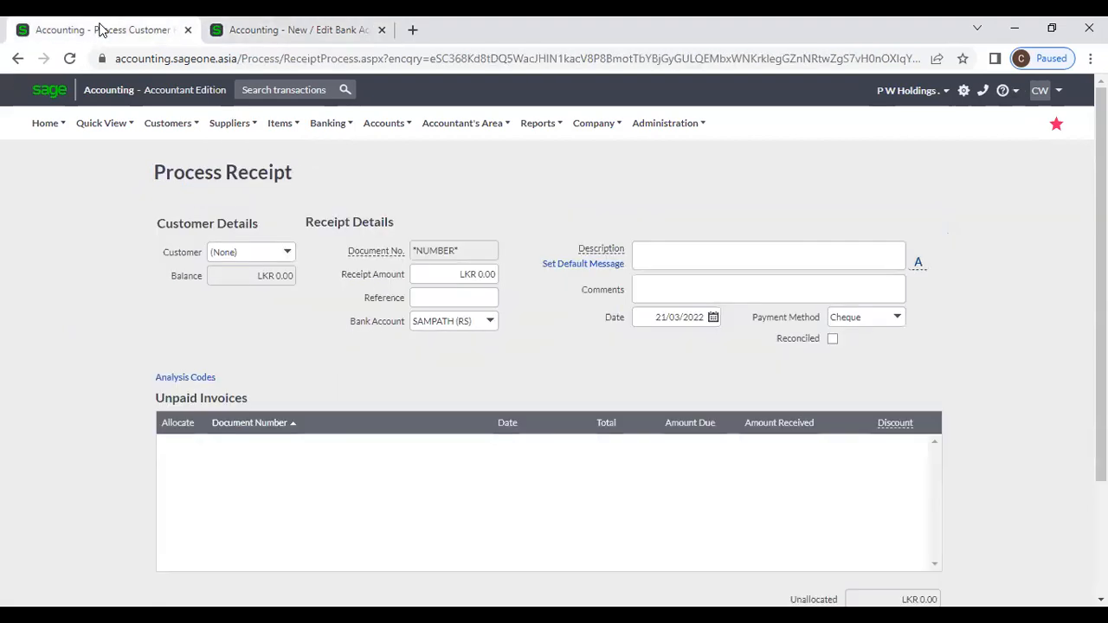
pyautogui.click(259, 30)
pyautogui.moveTo(327, 123)
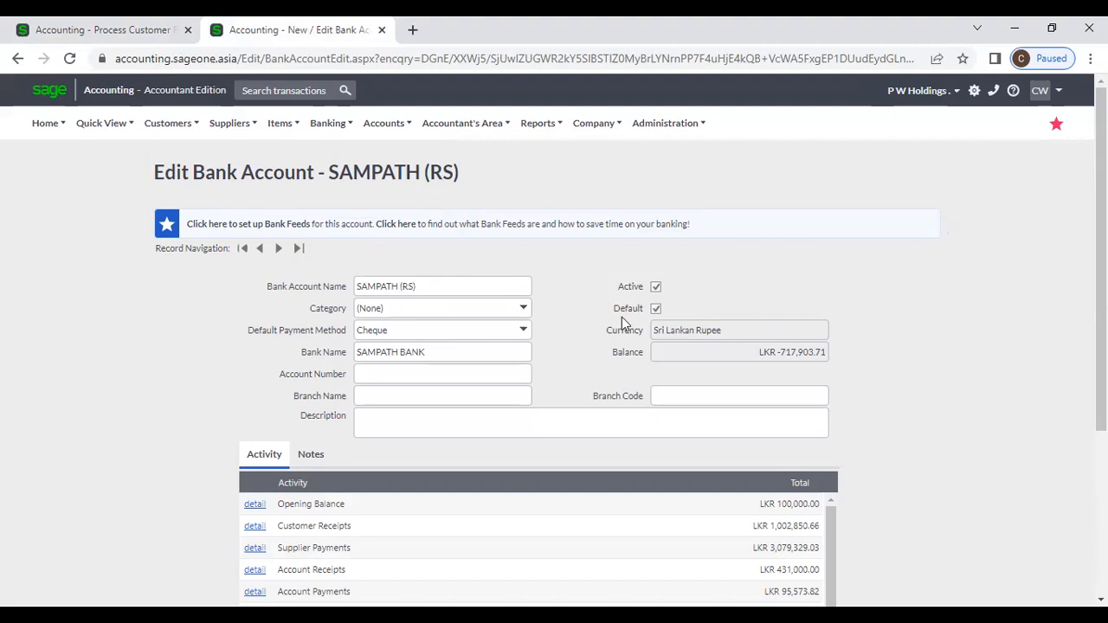
pyautogui.click(87, 34)
pyautogui.moveTo(96, 123)
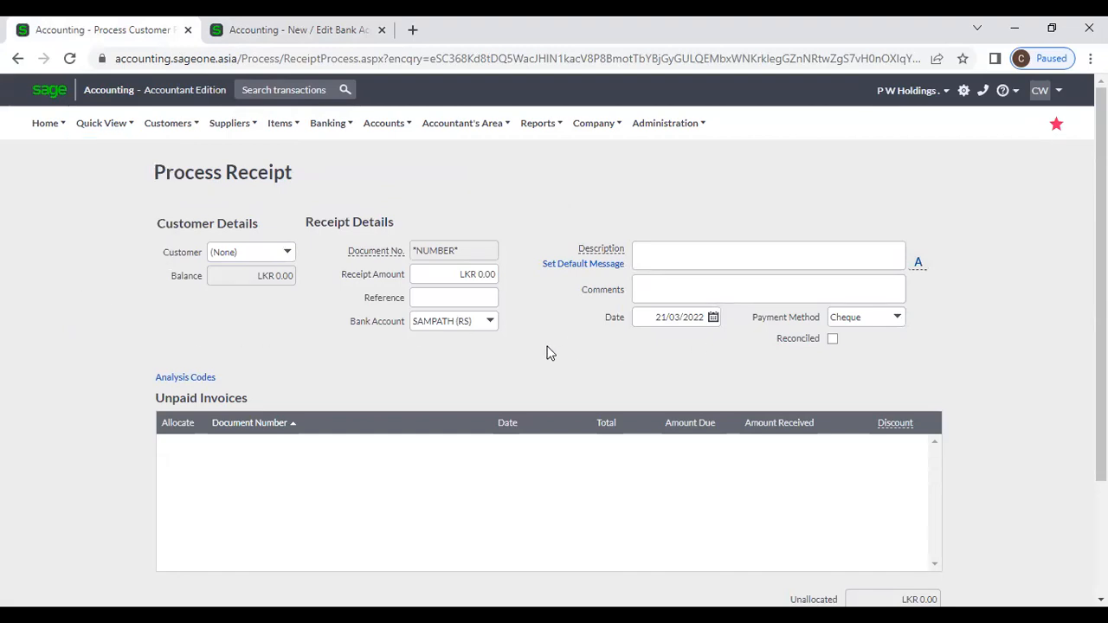
# Step: Set the receipt's bank account to PDC and payment method to Credit Card
pyautogui.click(489, 322)
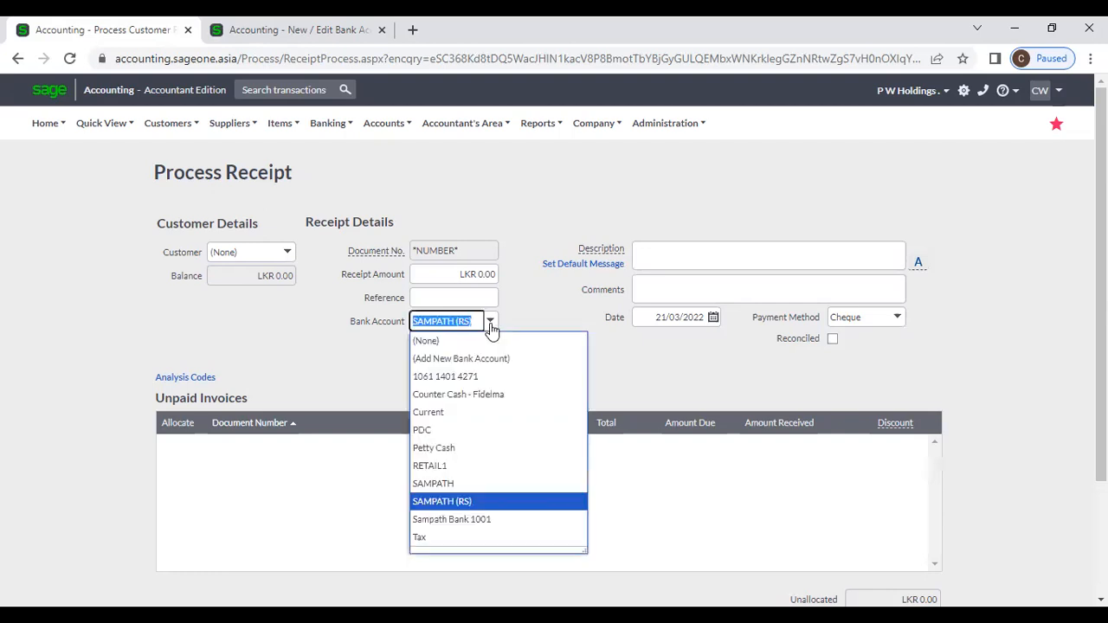
pyautogui.click(470, 430)
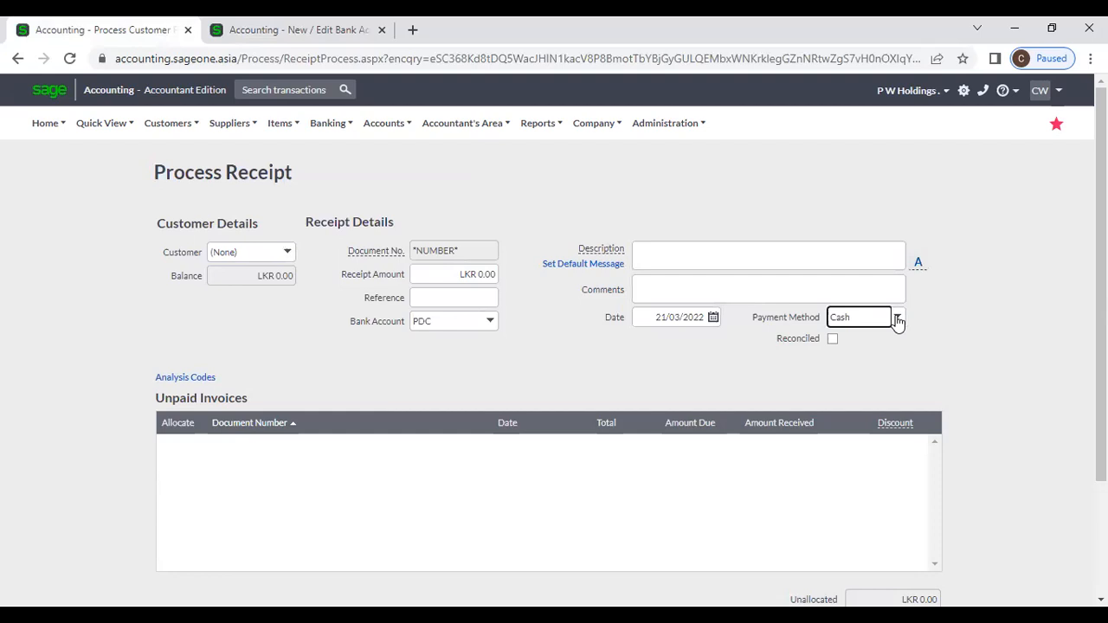
pyautogui.click(897, 318)
pyautogui.click(884, 373)
# Step: Start a new bank account from Banking > Add a Bank or Credit Card
pyautogui.click(260, 30)
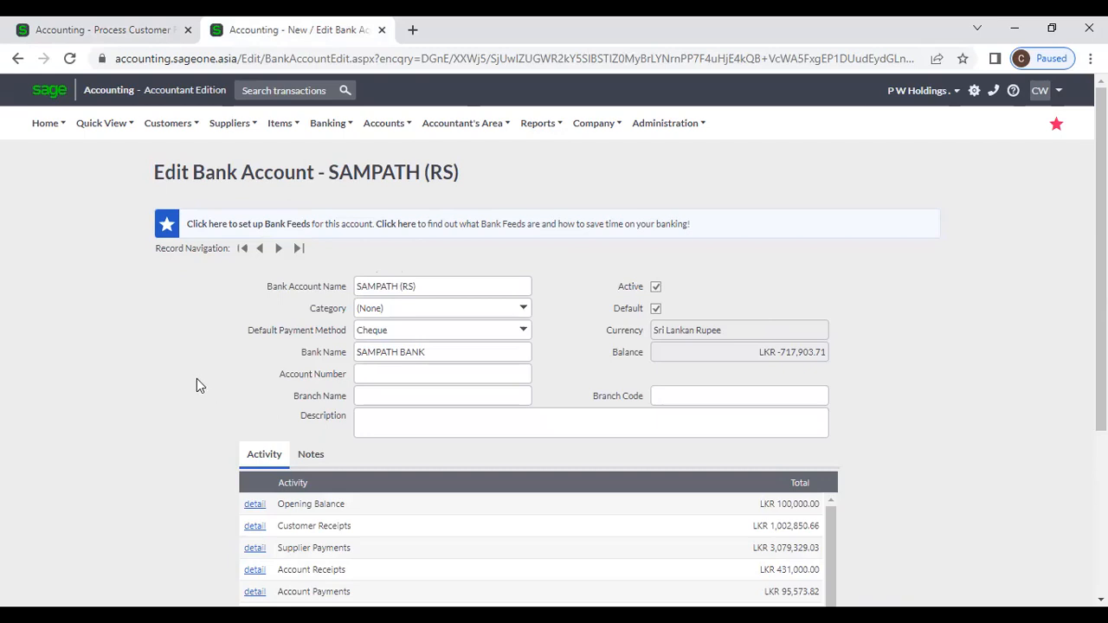
pyautogui.click(286, 124)
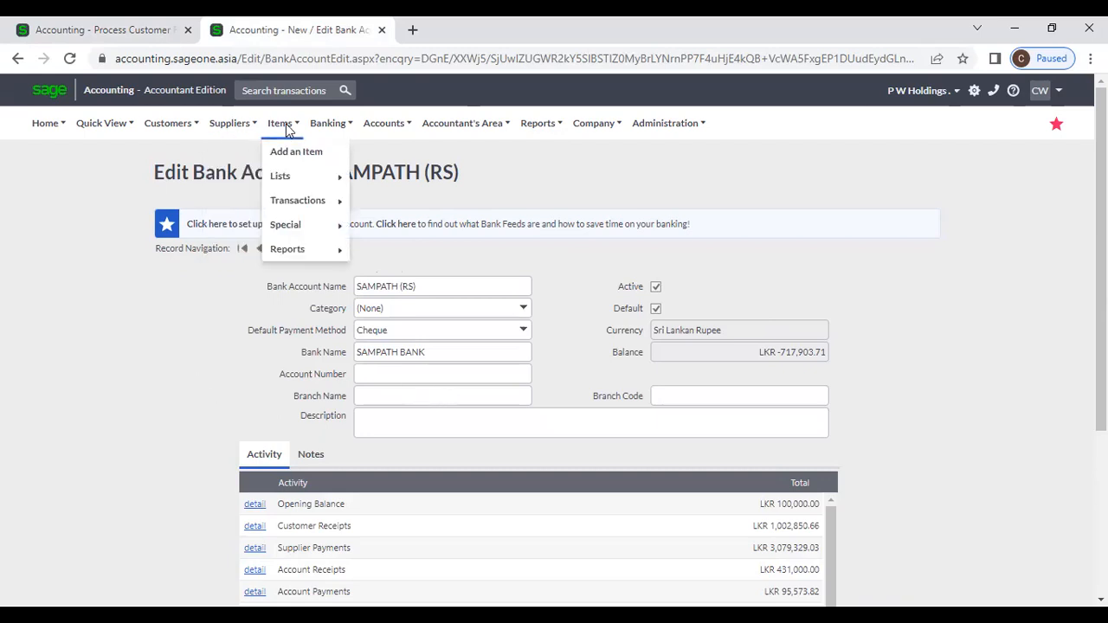
pyautogui.moveTo(329, 124)
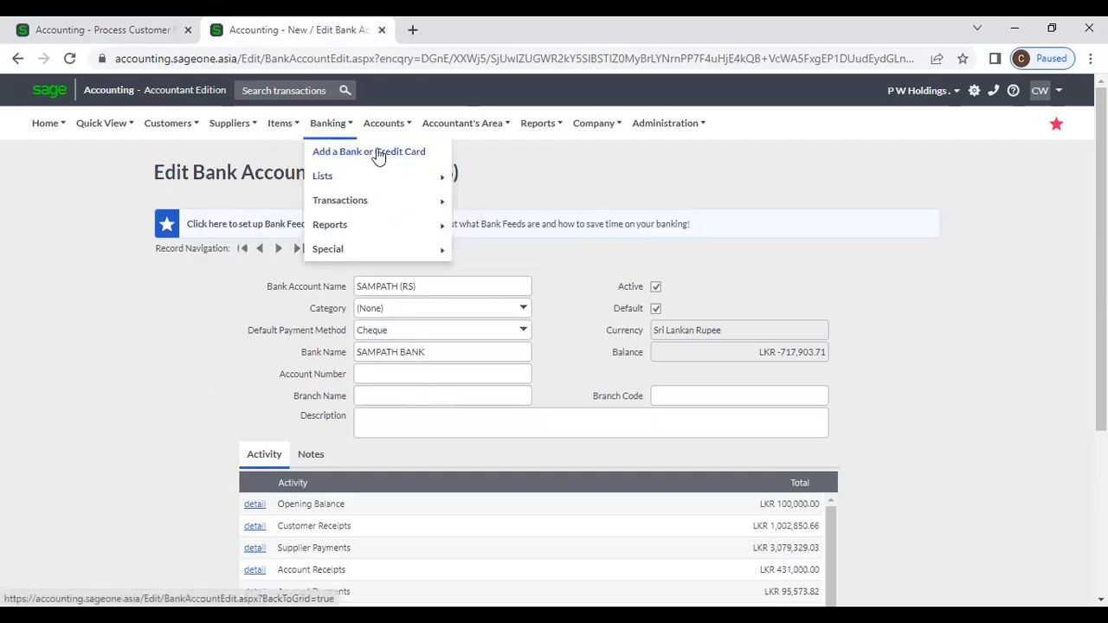
pyautogui.click(378, 154)
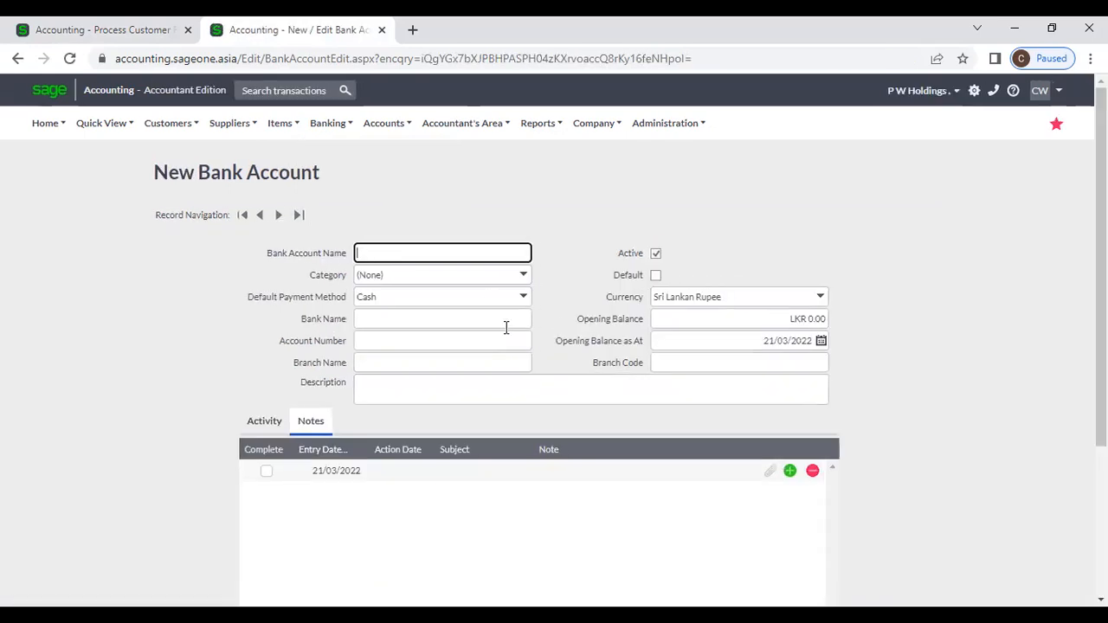
pyautogui.scroll(-2, 509, 343)
pyautogui.scroll(-1, 509, 343)
pyautogui.click(489, 516)
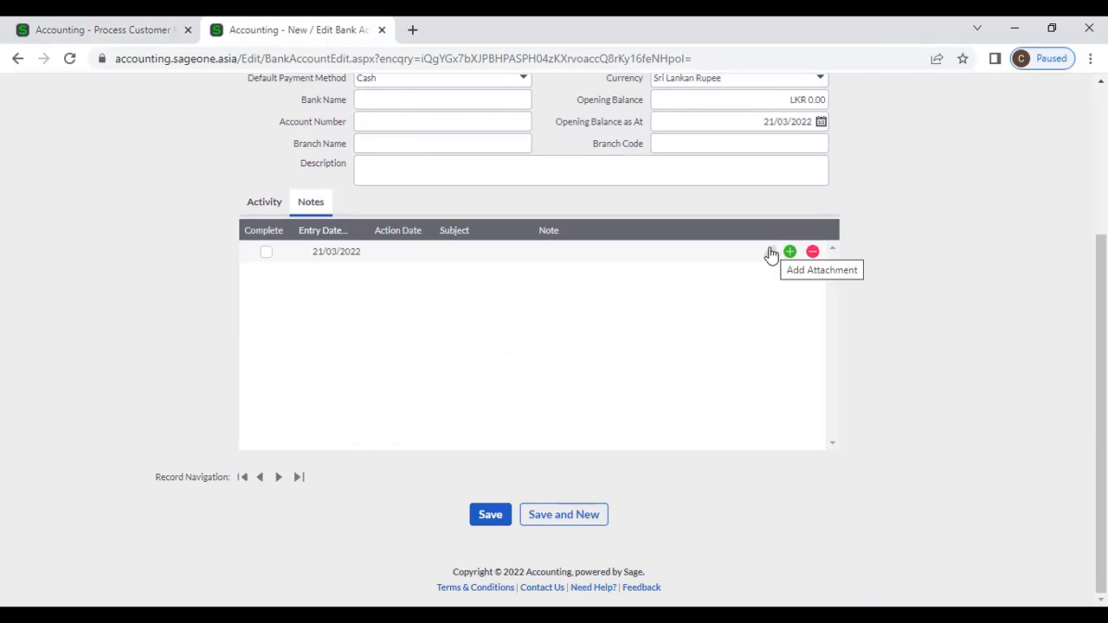
pyautogui.click(389, 250)
pyautogui.click(478, 250)
pyautogui.click(546, 252)
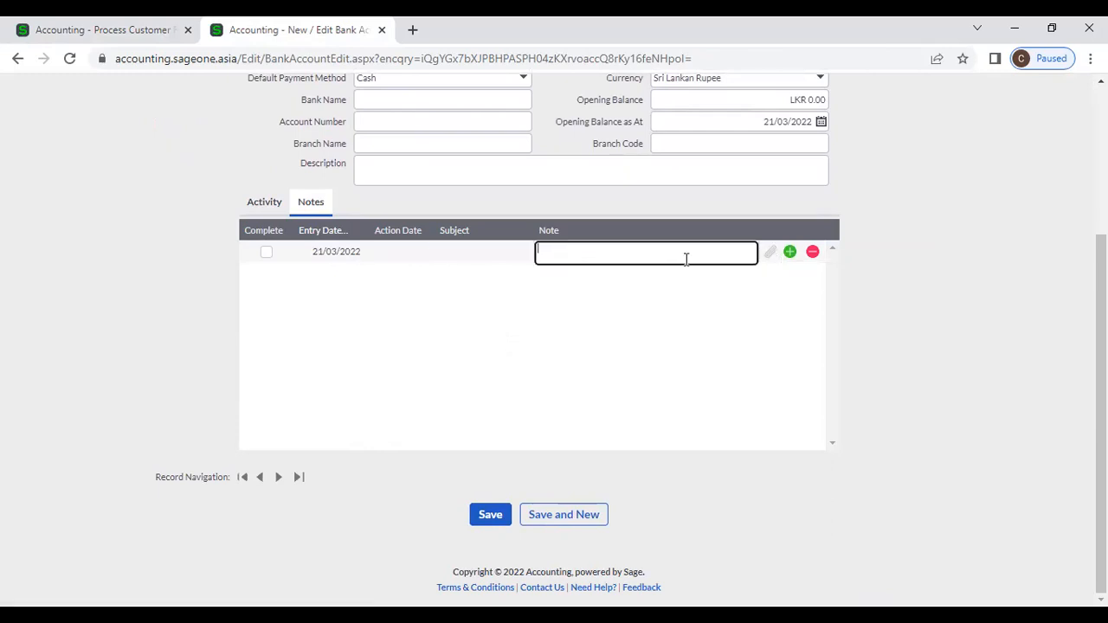
pyautogui.click(773, 252)
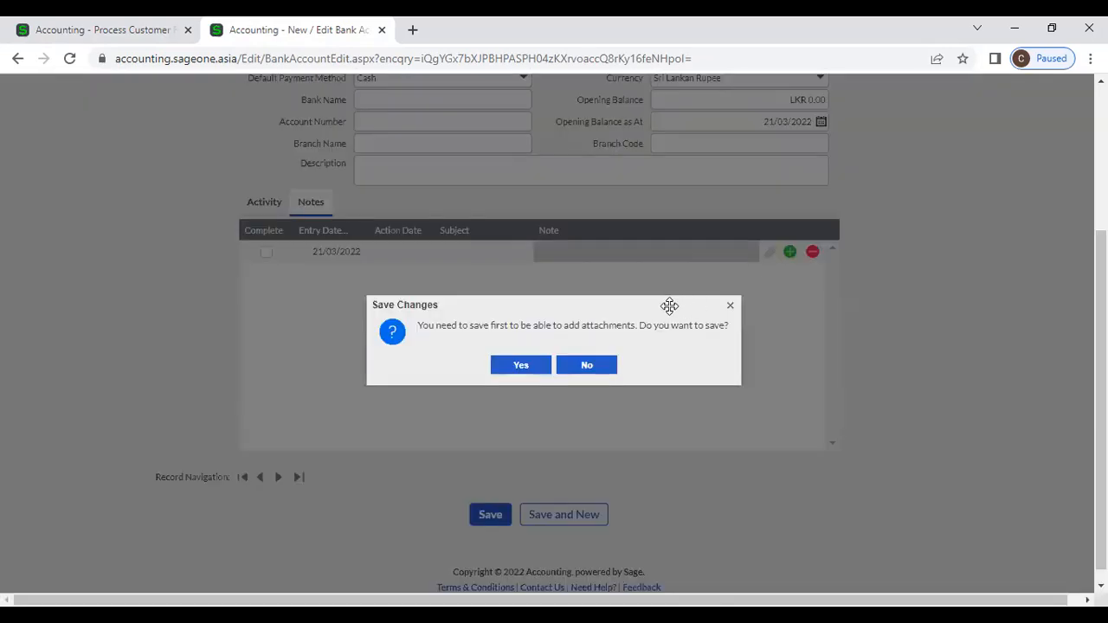
pyautogui.click(579, 363)
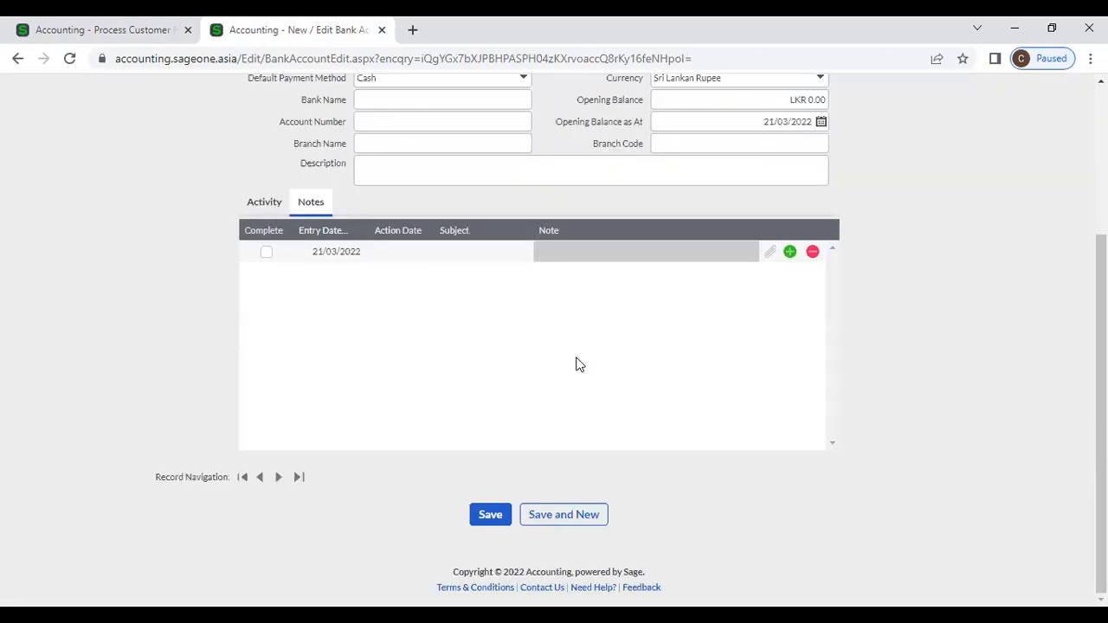
pyautogui.scroll(2, 446, 180)
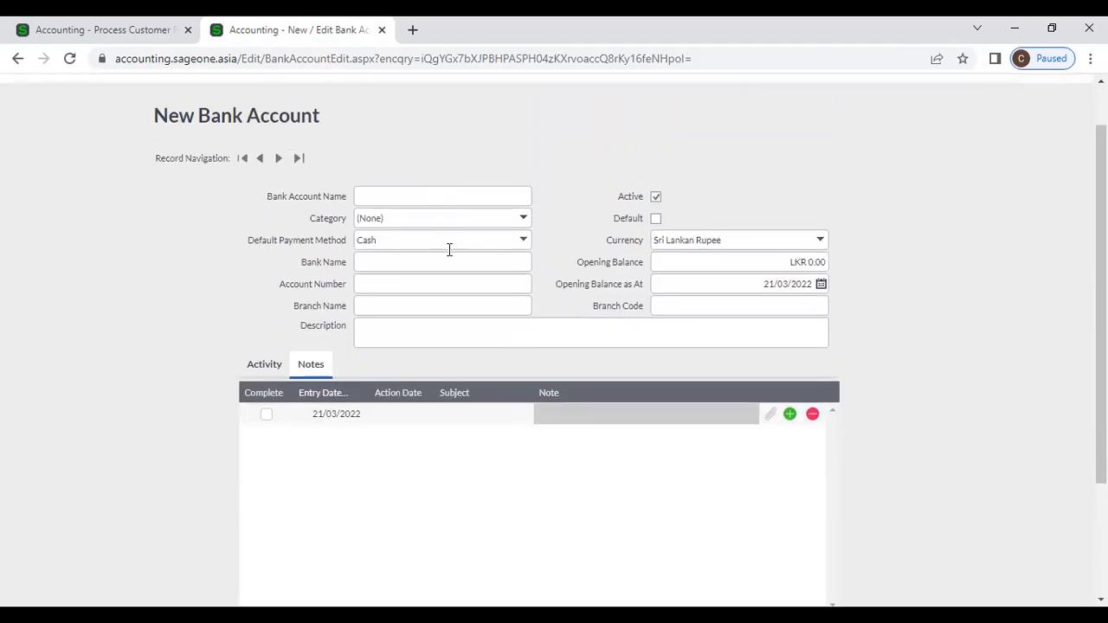
pyautogui.scroll(-2, 447, 250)
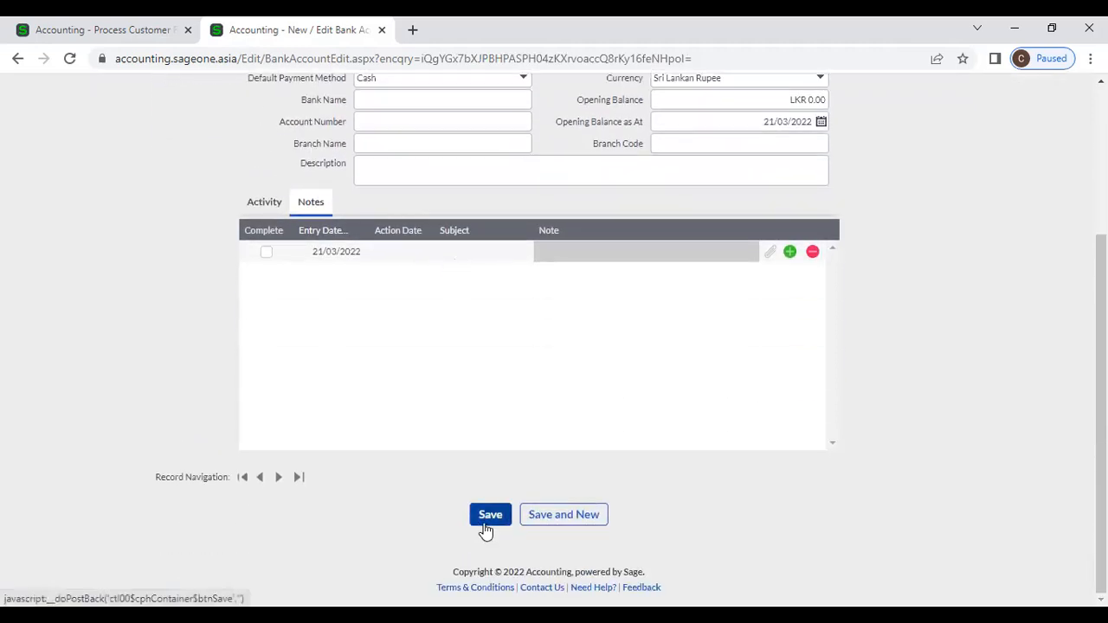
pyautogui.scroll(3, 457, 462)
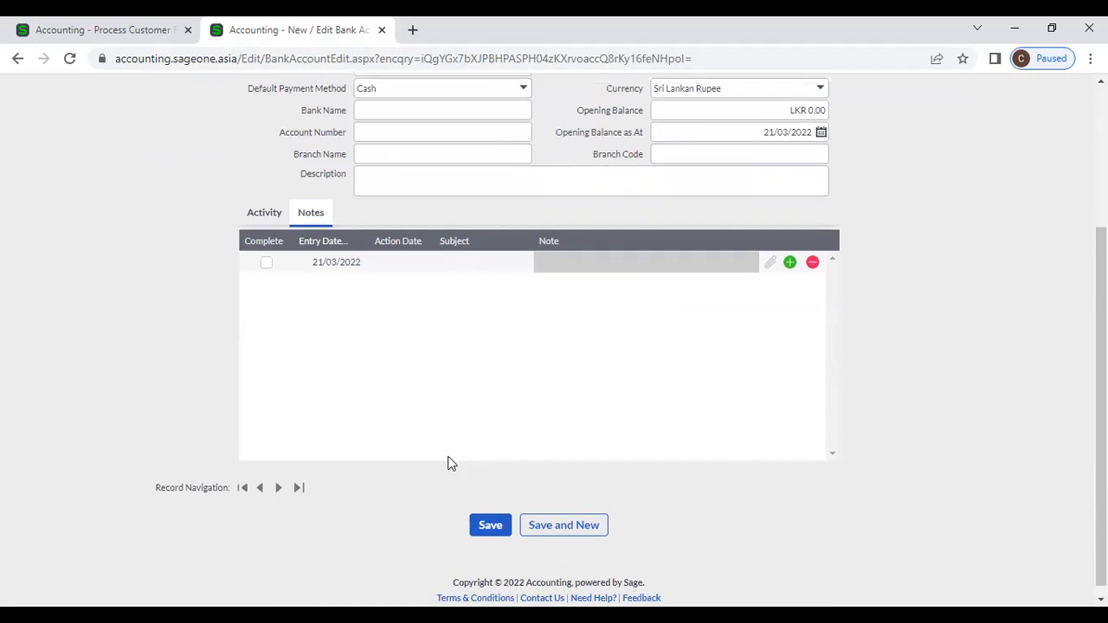
pyautogui.moveTo(309, 141)
pyautogui.moveTo(375, 173)
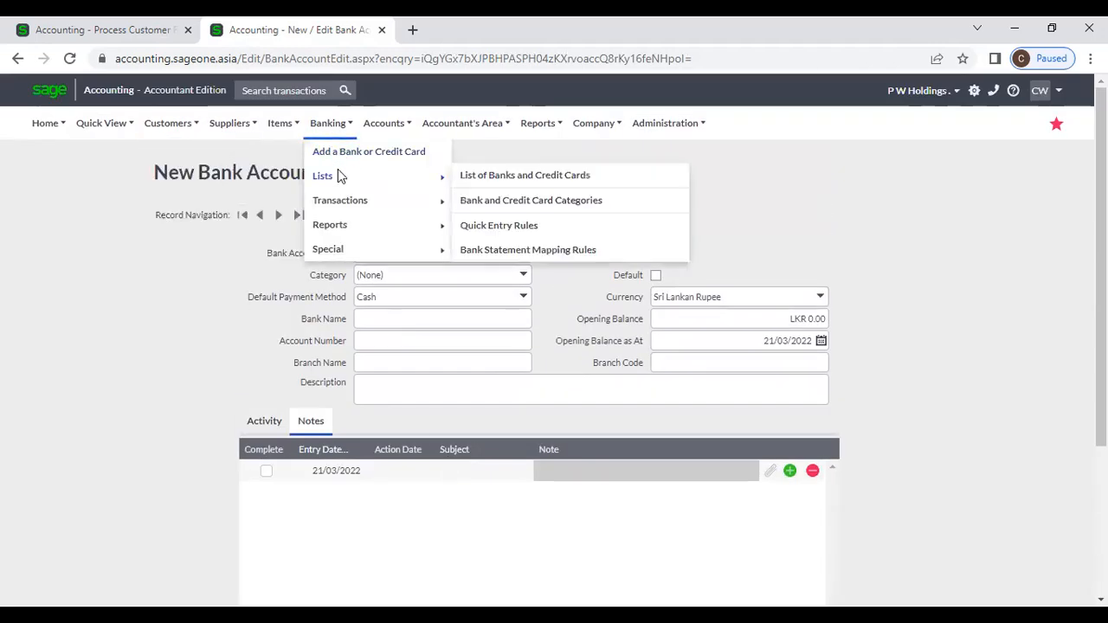
# Step: Open SAMPATH (RS) from the bank list and scroll through its Activity totals
pyautogui.click(477, 178)
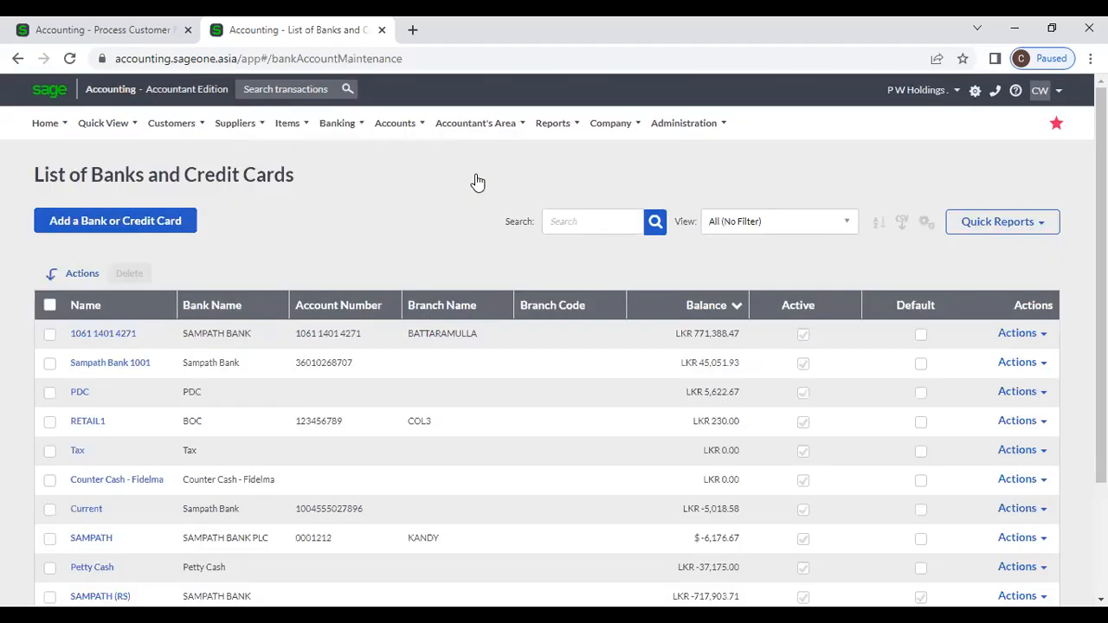
pyautogui.scroll(-3, 475, 178)
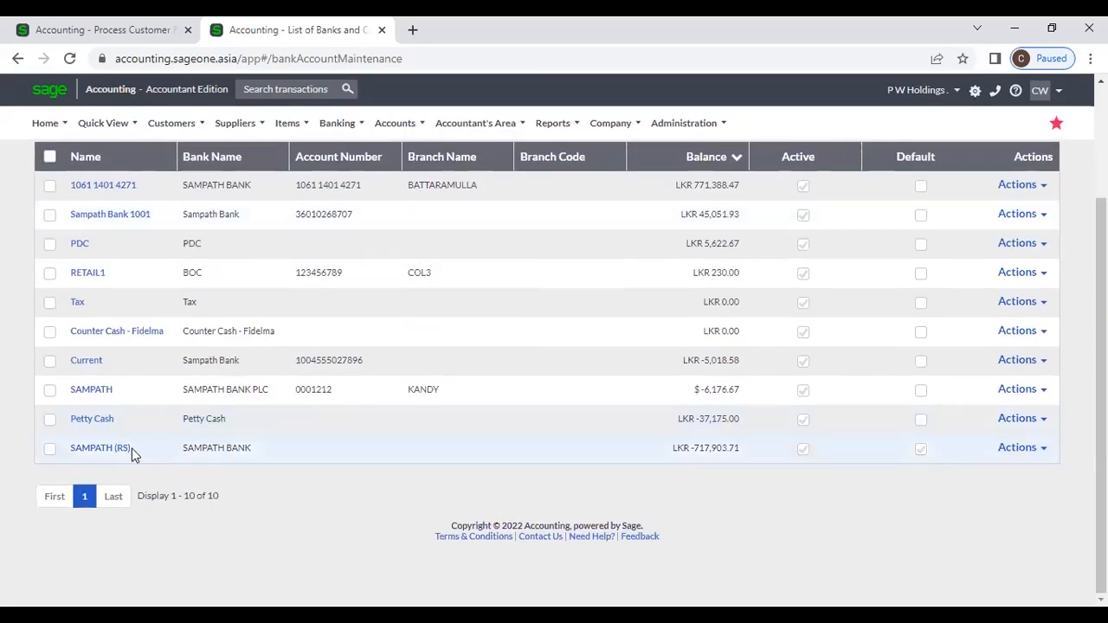
pyautogui.click(110, 455)
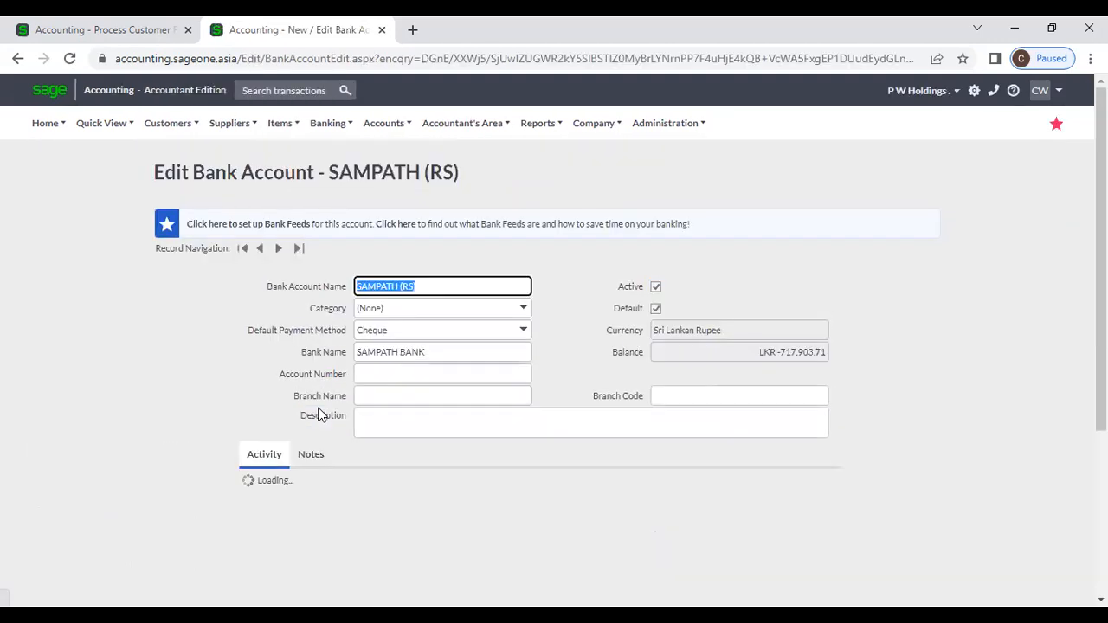
pyautogui.scroll(-2, 453, 446)
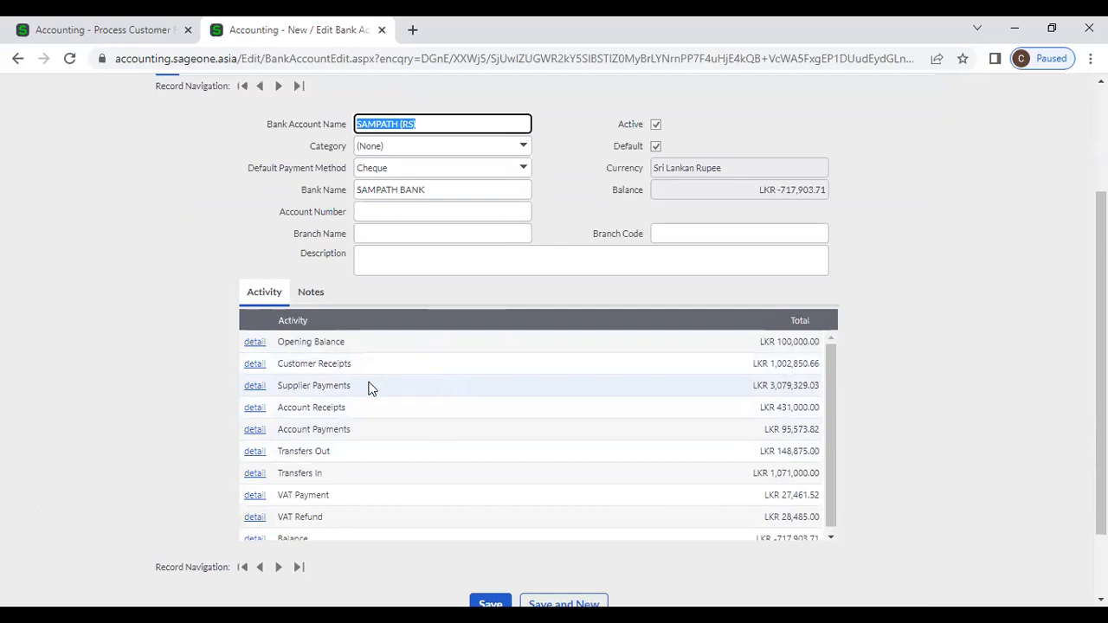
pyautogui.scroll(-1, 329, 364)
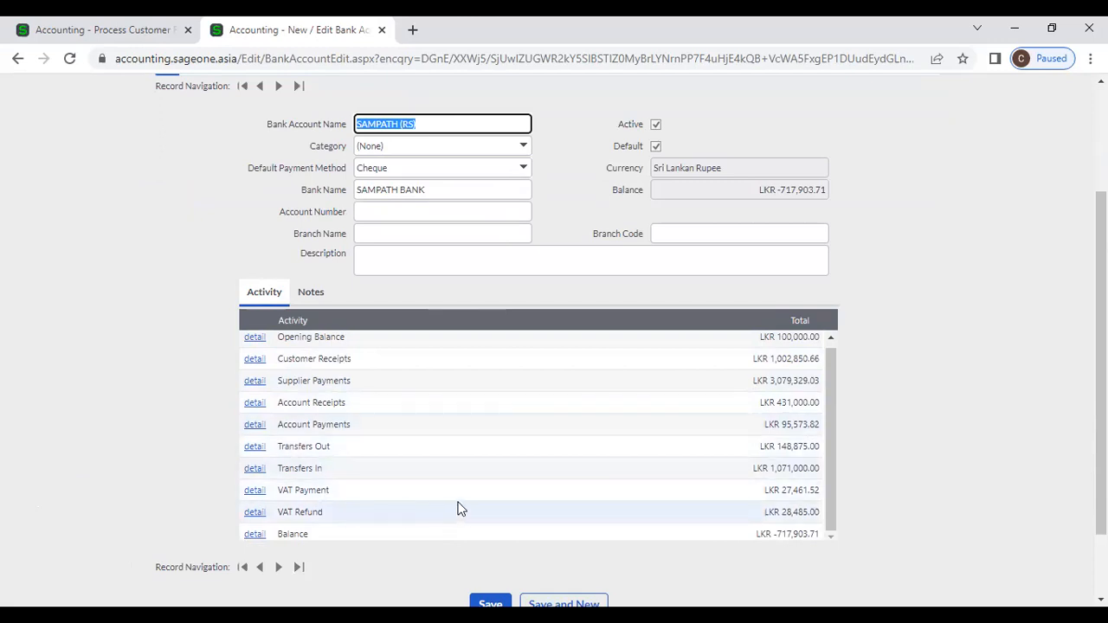
pyautogui.scroll(-2, 456, 508)
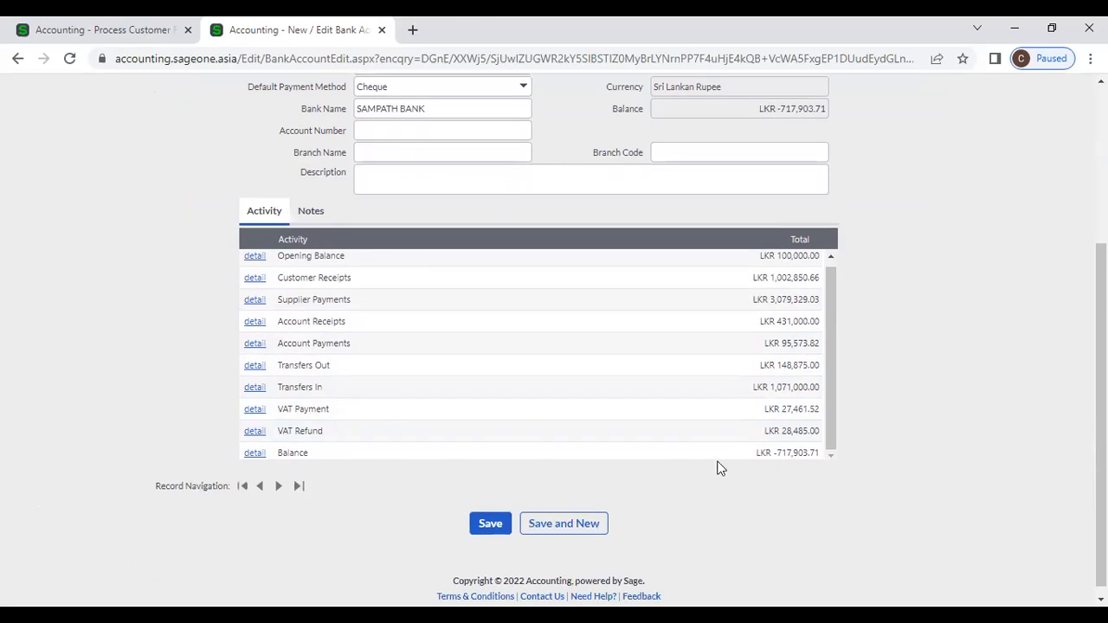
pyautogui.scroll(2, 722, 468)
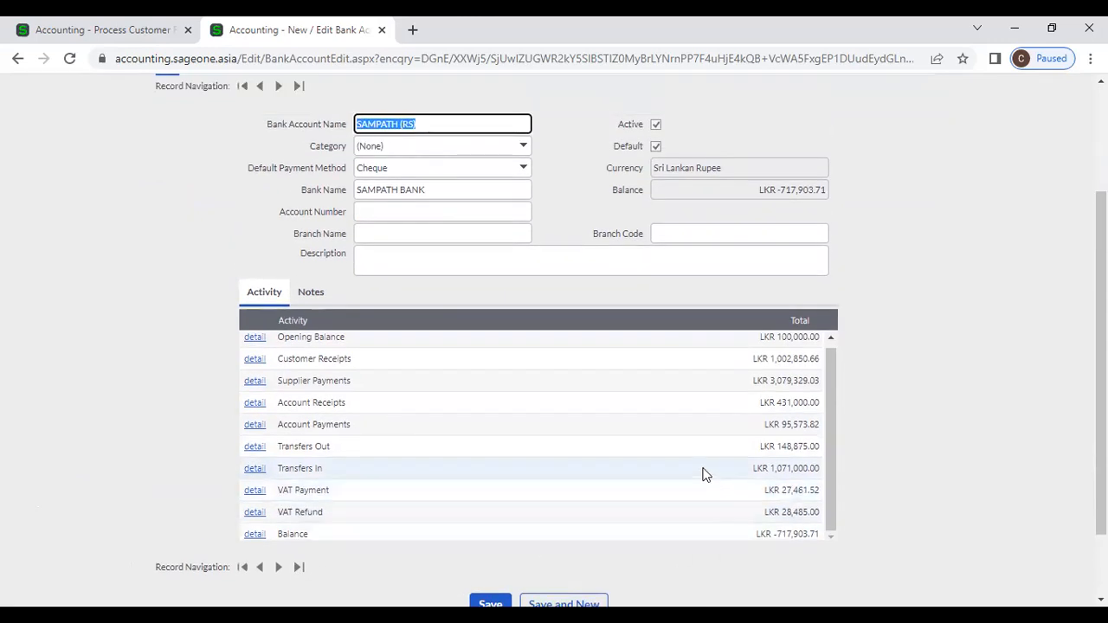
pyautogui.click(254, 362)
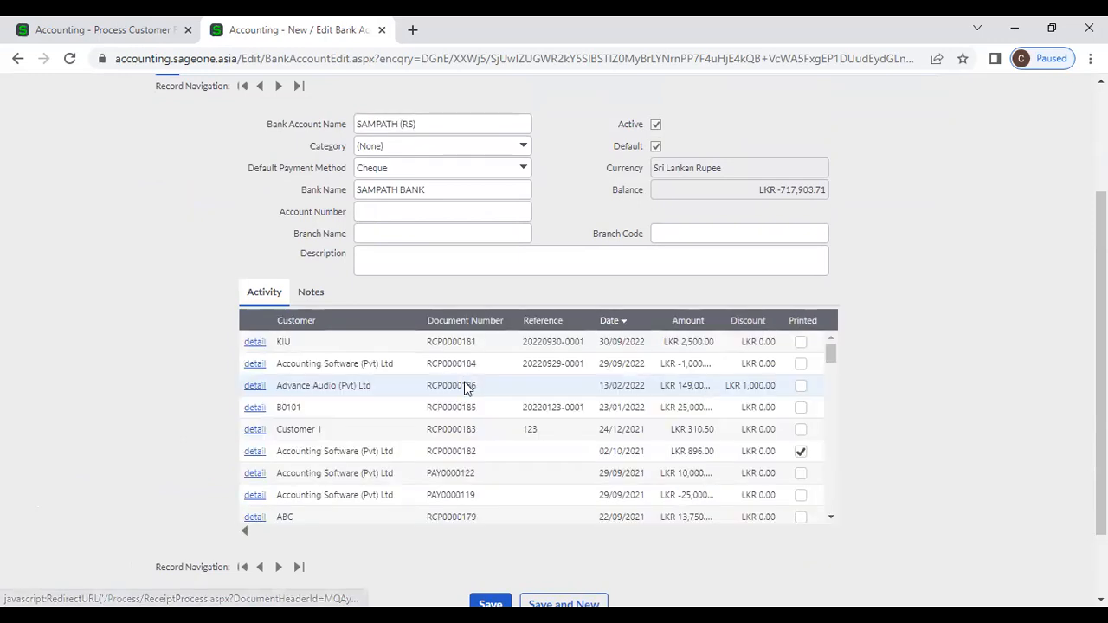
pyautogui.scroll(-1, 463, 402)
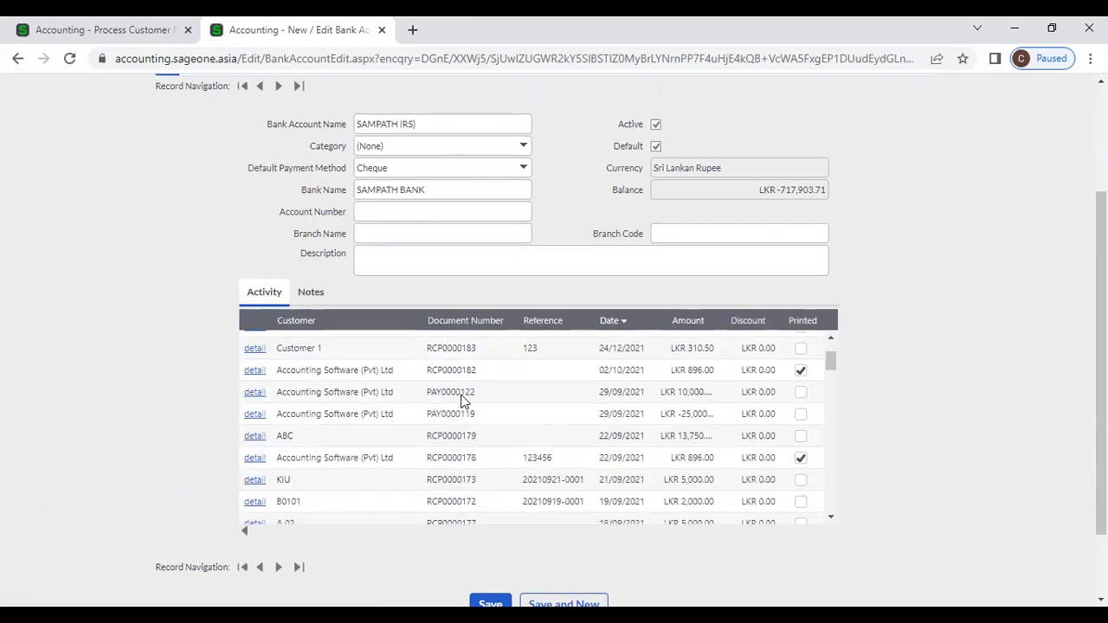
pyautogui.scroll(-3, 463, 402)
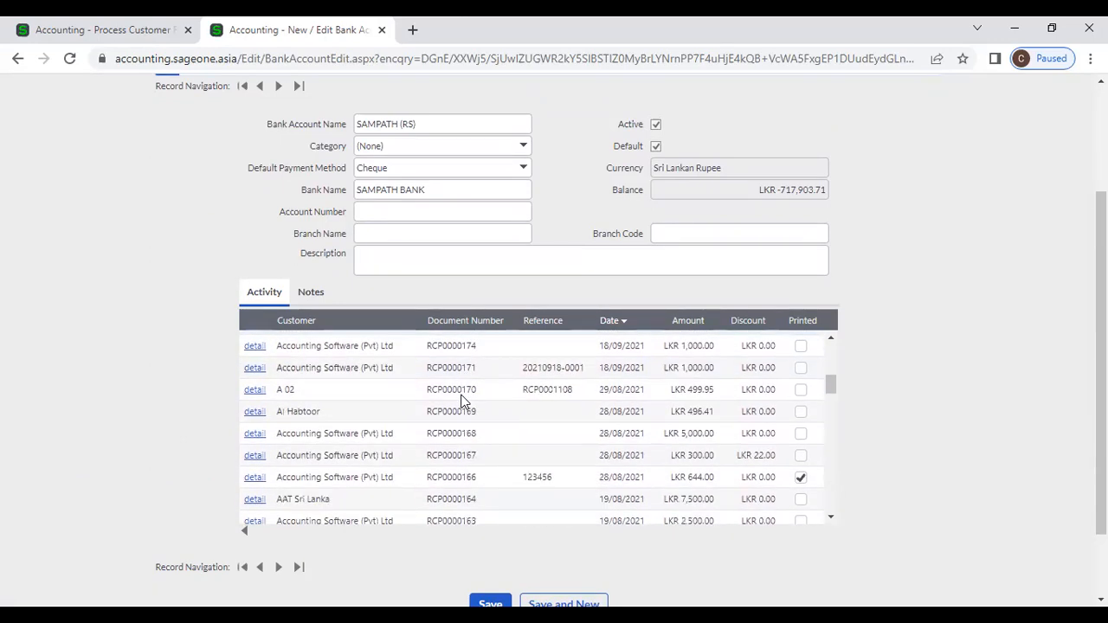
pyautogui.scroll(-2, 463, 402)
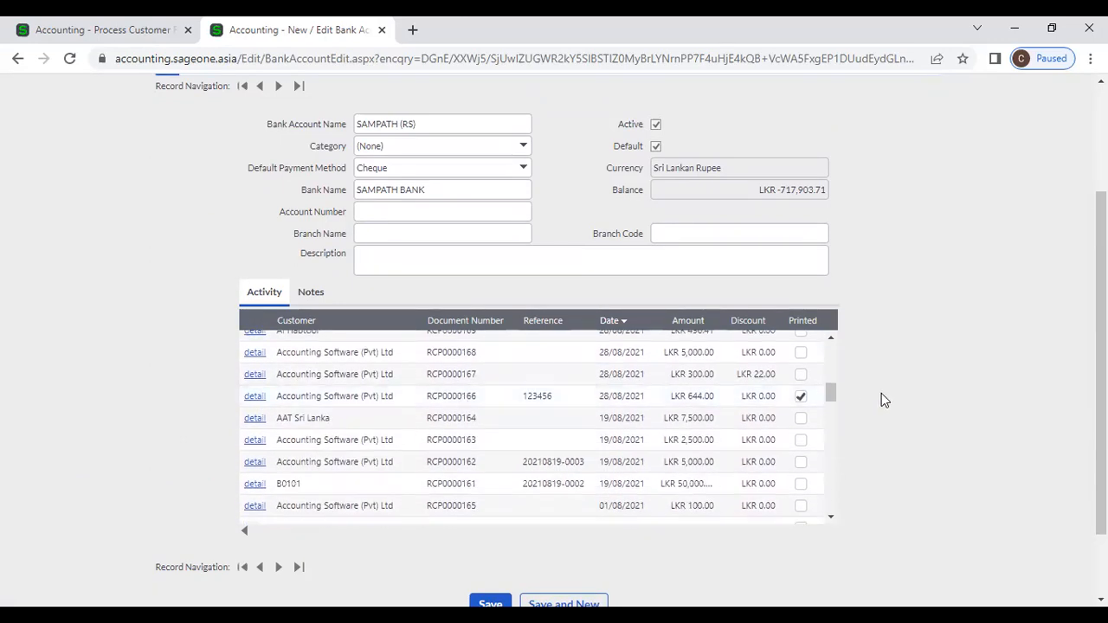
pyautogui.scroll(-1, 880, 396)
pyautogui.scroll(3, 900, 396)
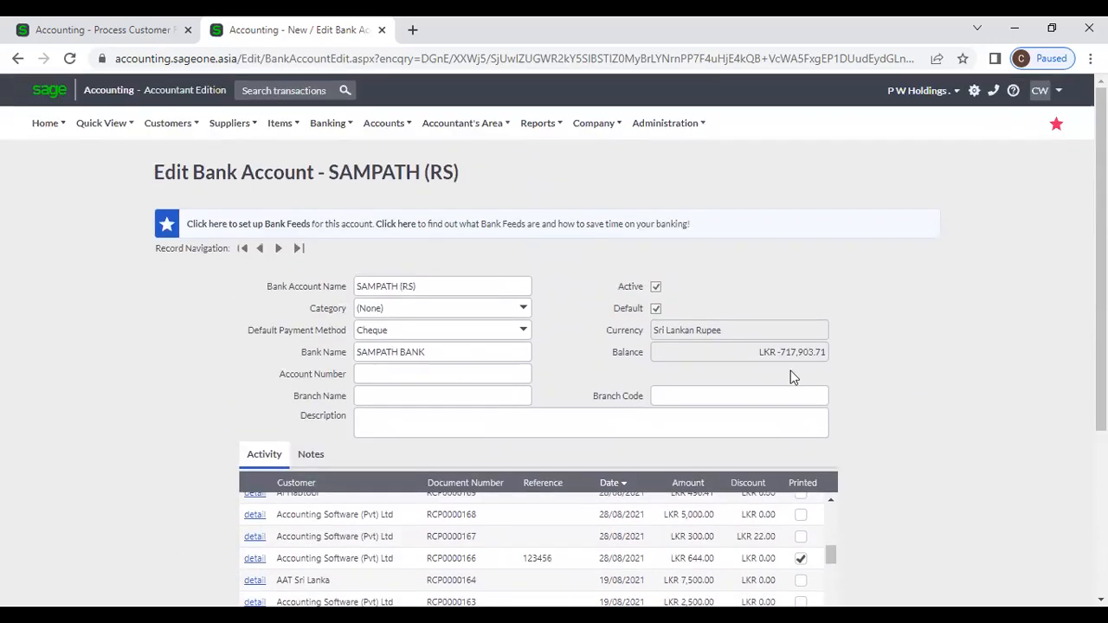
# Step: Create a bank account with Petty Cash as account name and bank name, and save it
pyautogui.click(327, 124)
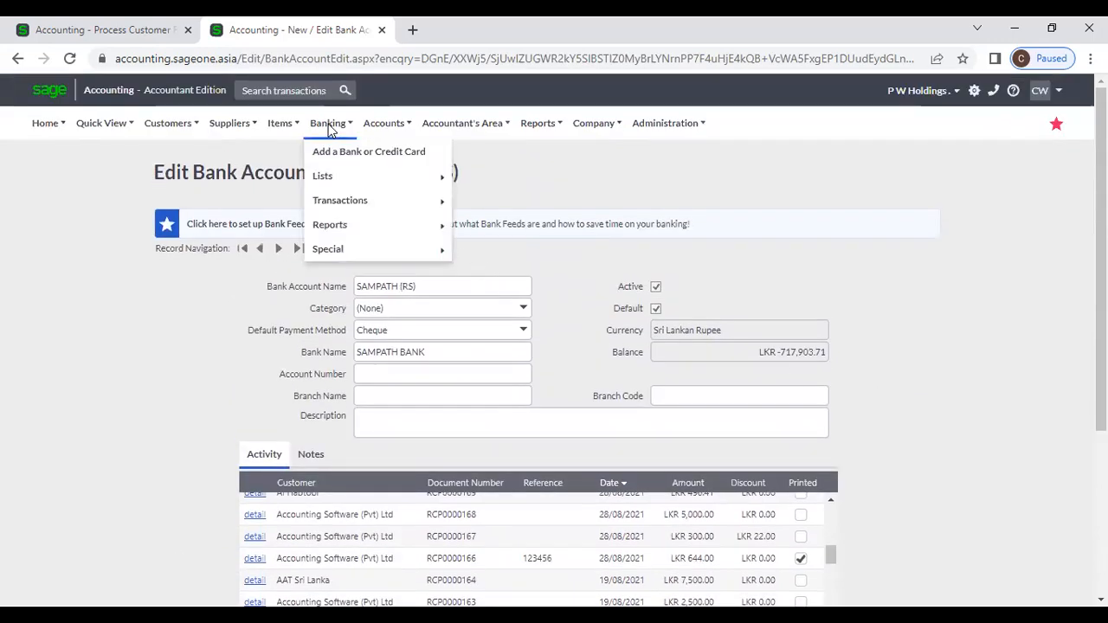
pyautogui.moveTo(355, 177)
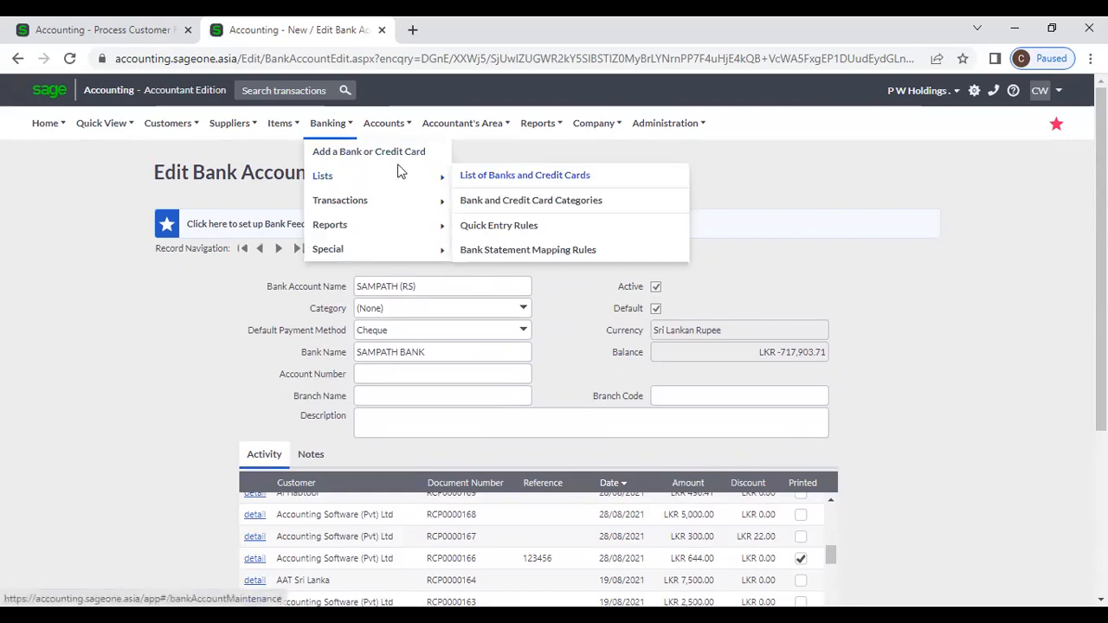
pyautogui.click(390, 155)
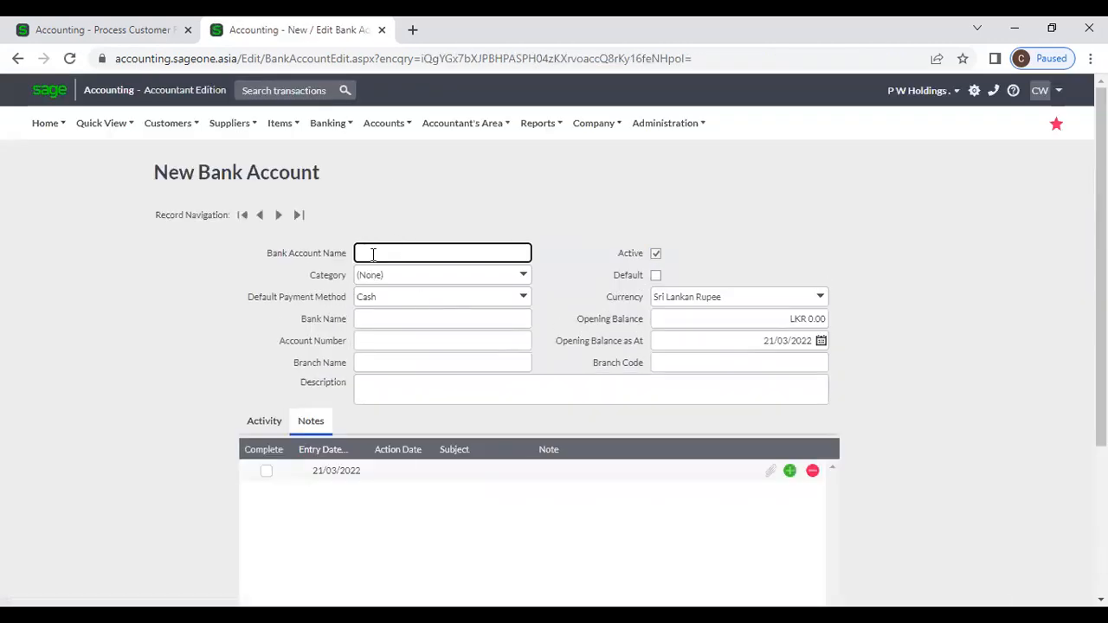
pyautogui.click(359, 254)
pyautogui.click(390, 294)
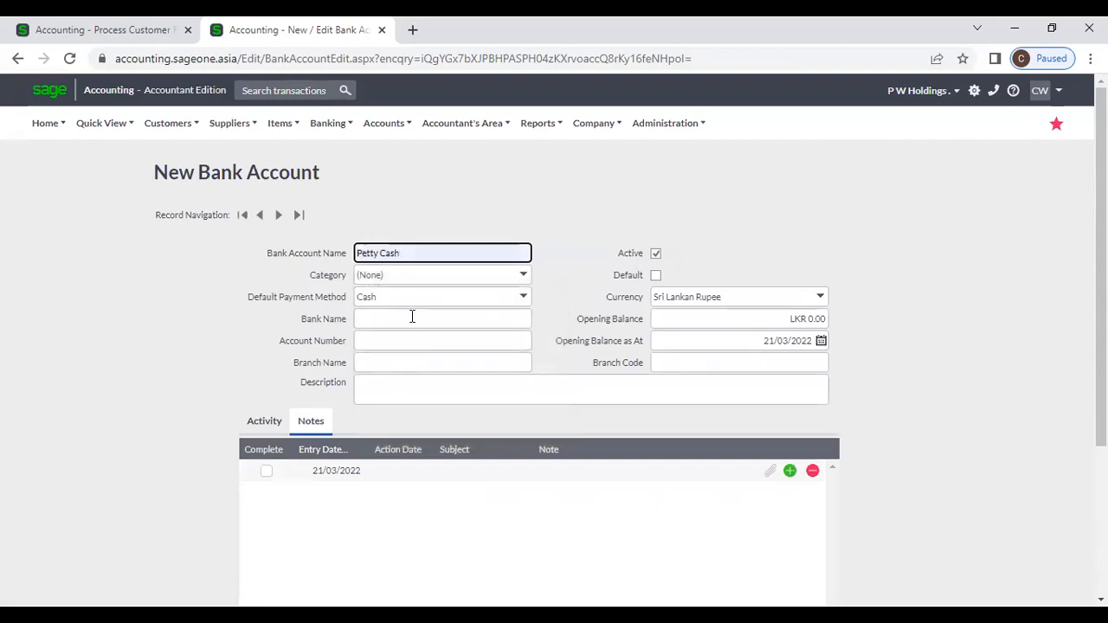
pyautogui.click(412, 317)
pyautogui.click(410, 380)
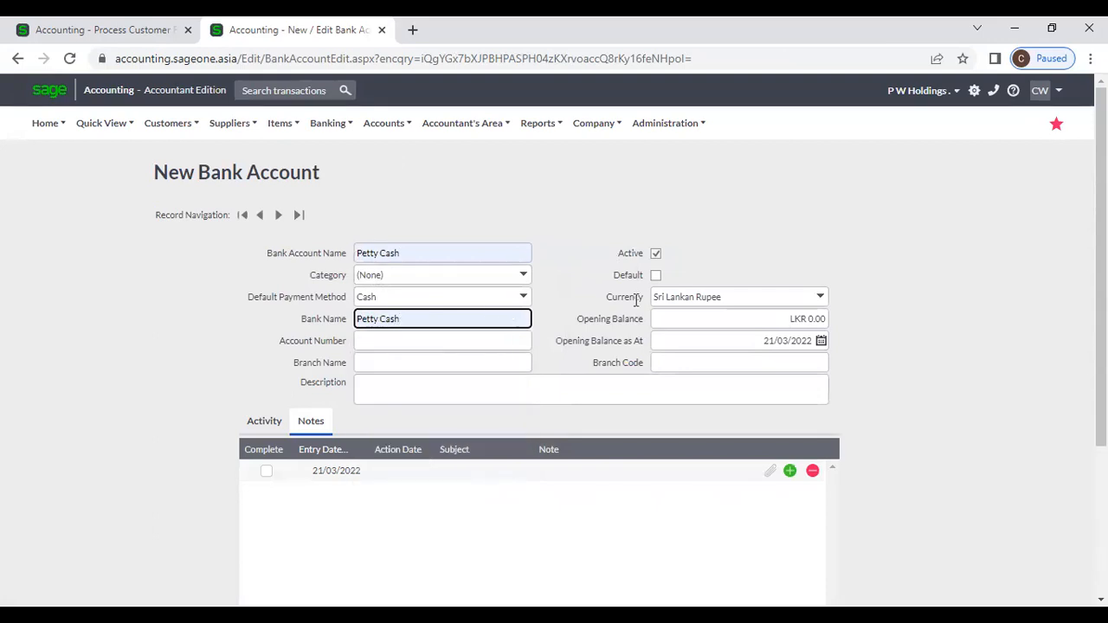
pyautogui.click(595, 285)
pyautogui.scroll(-3, 595, 286)
pyautogui.click(480, 513)
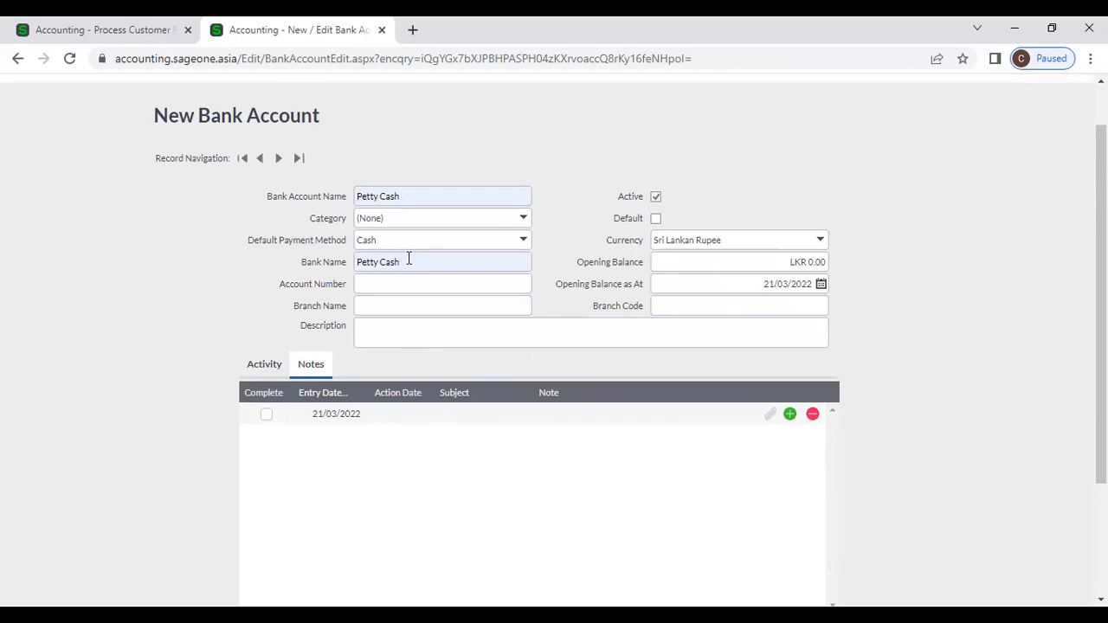
pyautogui.click(414, 194)
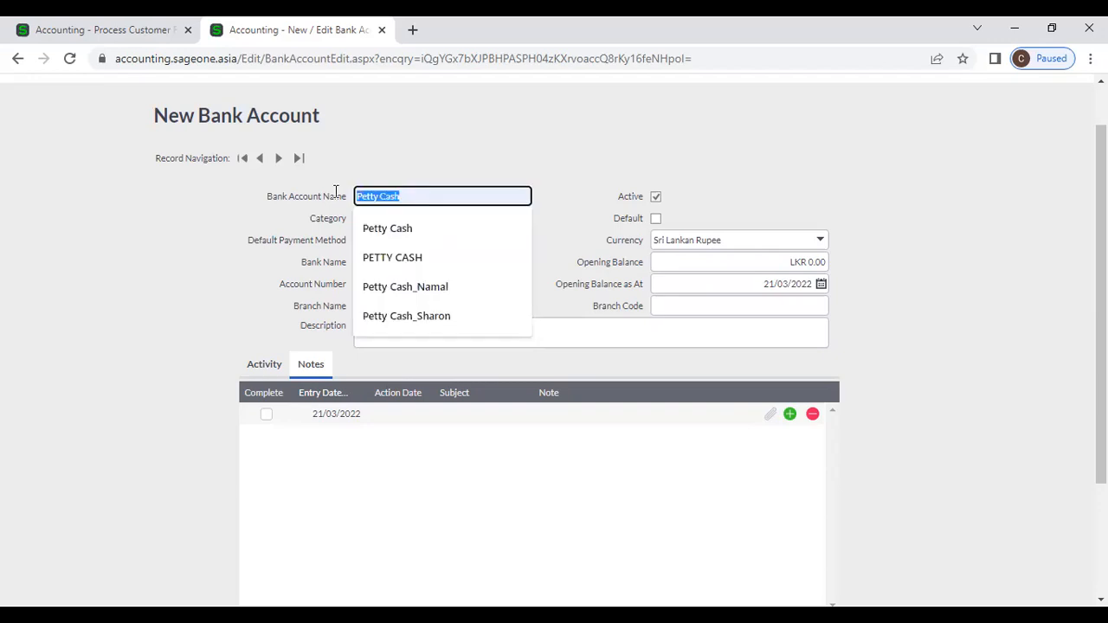
# Step: Rename the bank account to Sampath followed by a placeholder account number
pyautogui.write('Sampath')
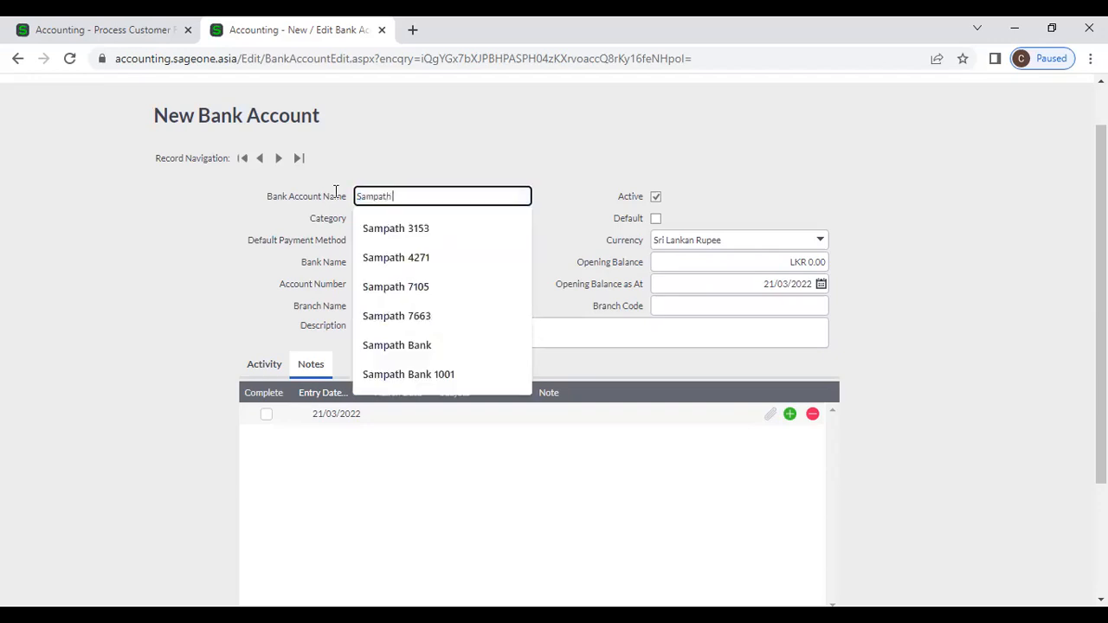
pyautogui.write(' 01')
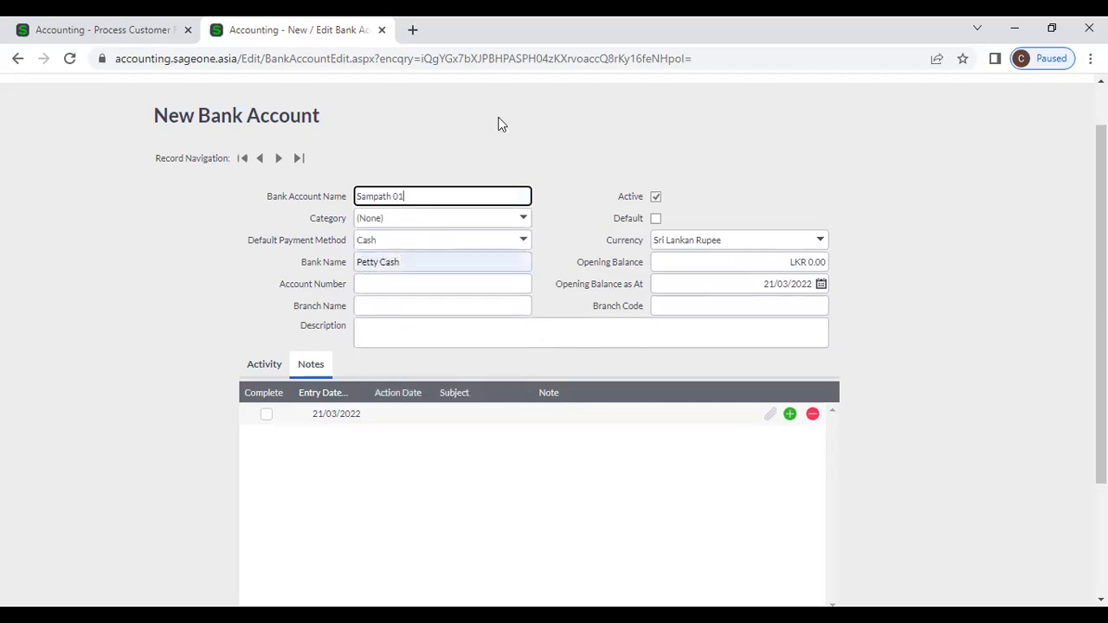
pyautogui.press('BackSpace')
pyautogui.press('BackSpace')
pyautogui.write('1000 0000 0000 000')
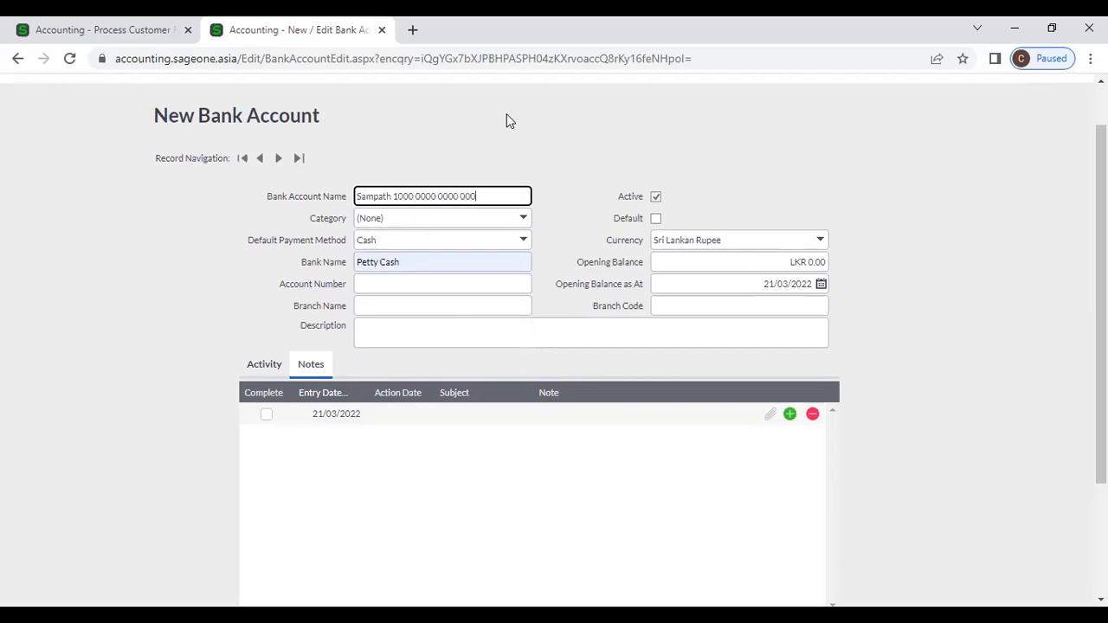
pyautogui.write('0')
pyautogui.click(525, 155)
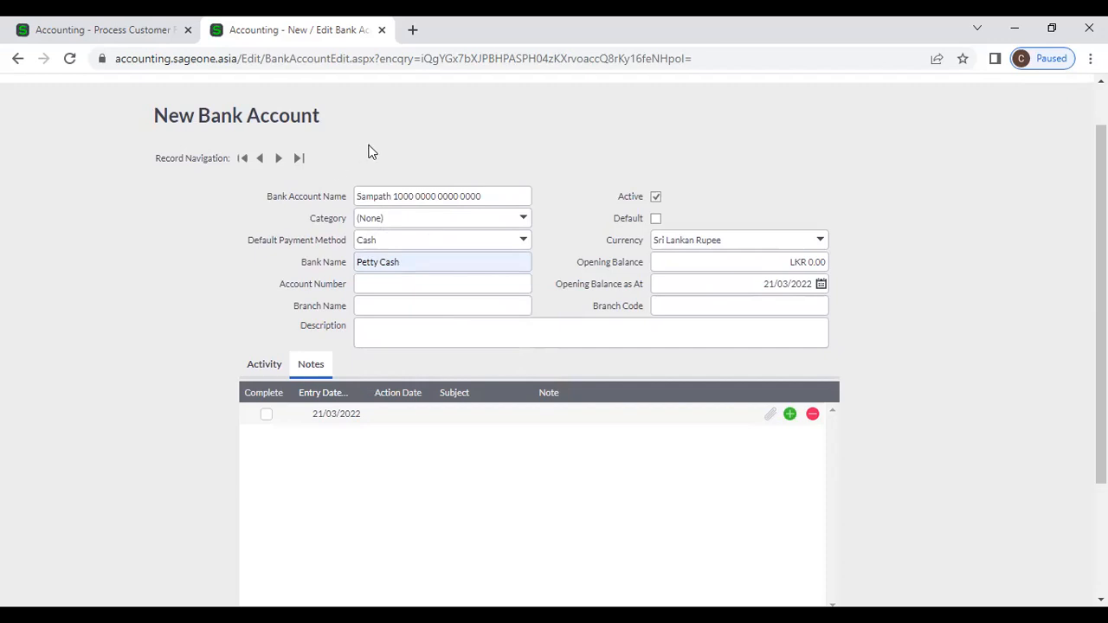
pyautogui.scroll(1, 371, 152)
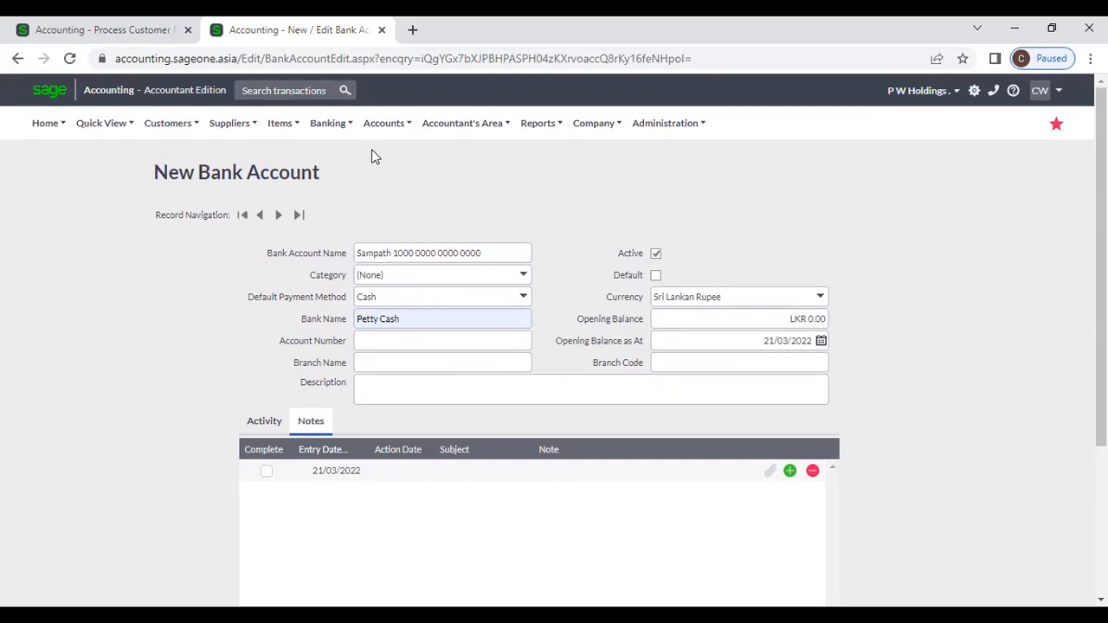
# Step: Check the account name and Petty Cash bank name by selecting each field's text
pyautogui.tripleClick(417, 253)
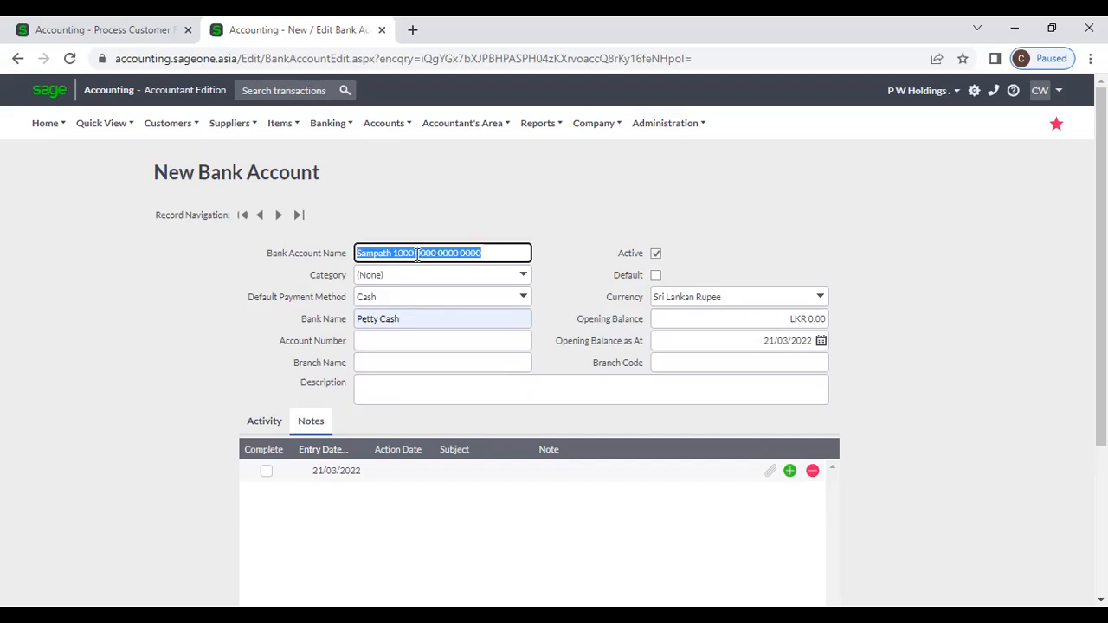
pyautogui.tripleClick(407, 319)
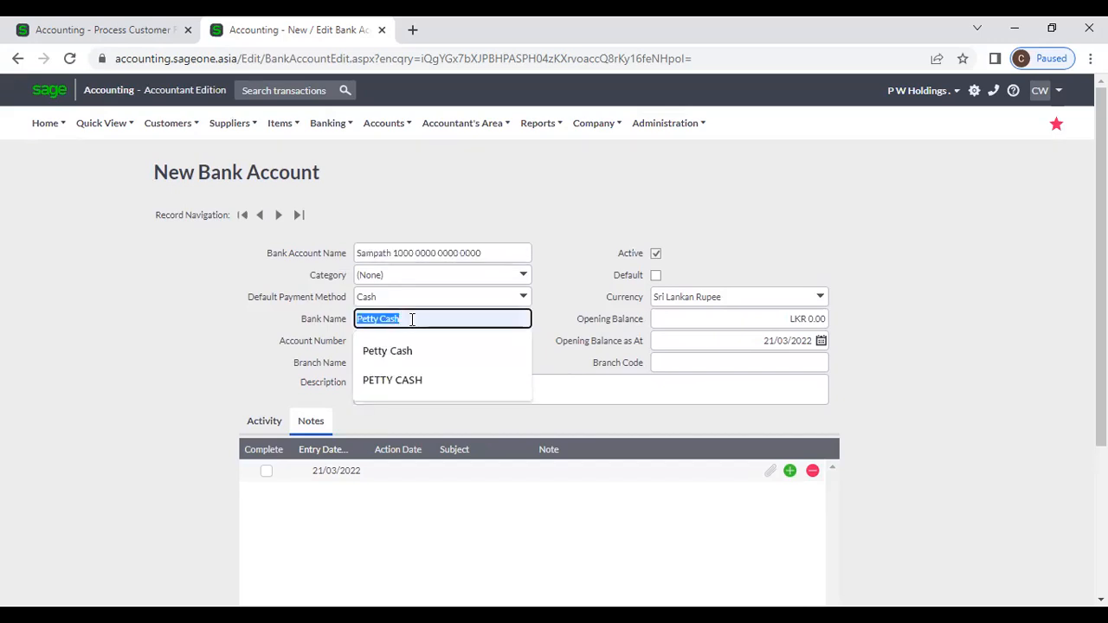
pyautogui.click(540, 251)
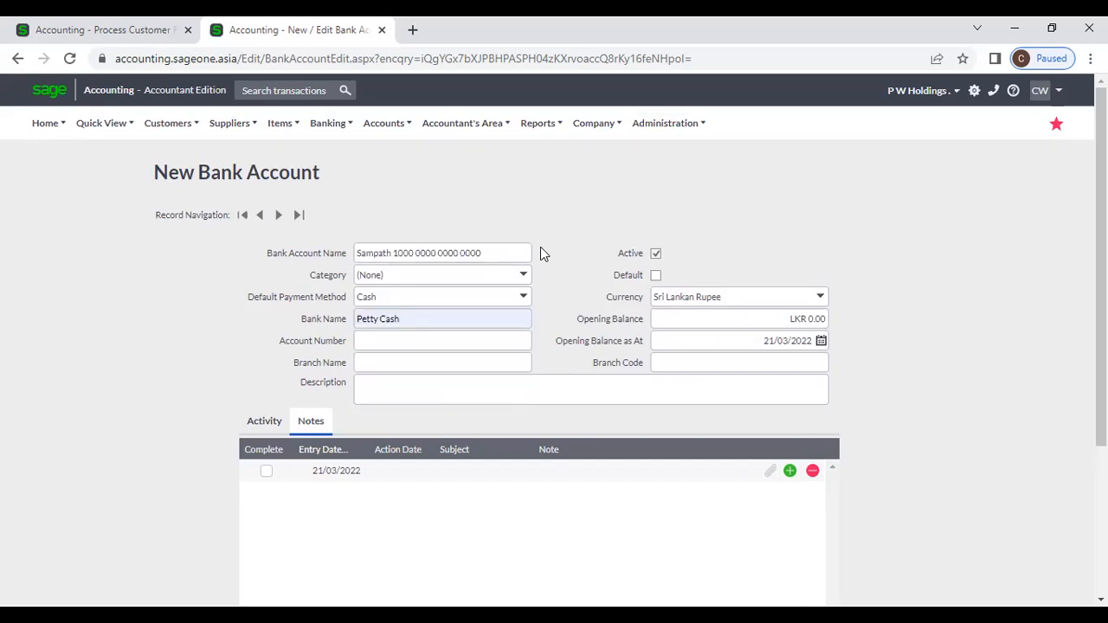
pyautogui.tripleClick(391, 254)
pyautogui.click(412, 210)
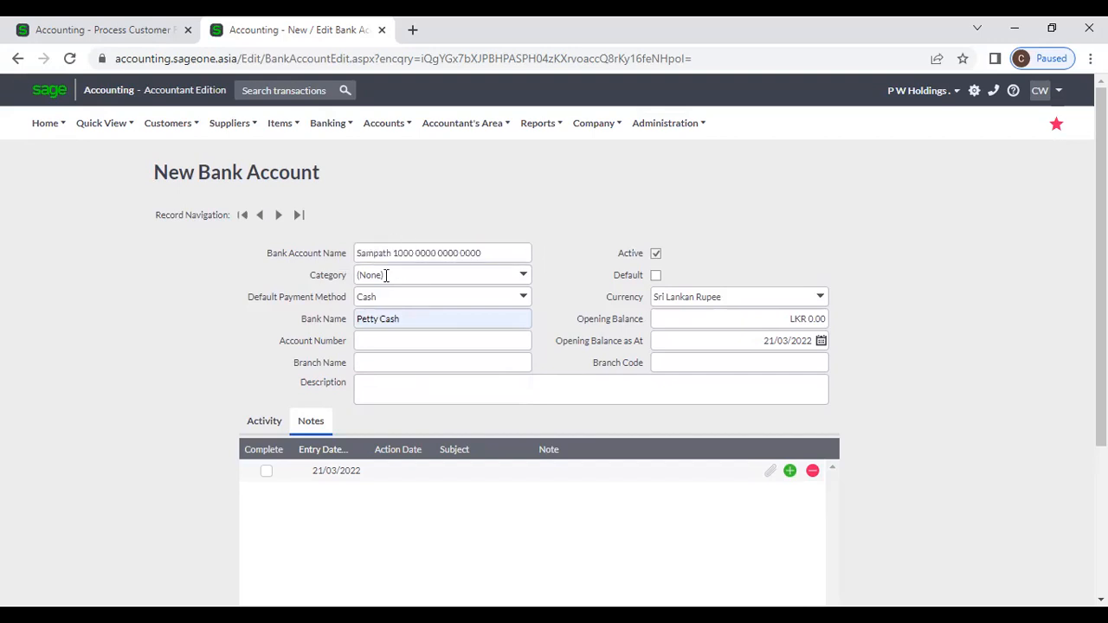
pyautogui.tripleClick(392, 319)
pyautogui.tripleClick(415, 245)
pyautogui.click(480, 206)
# Step: Open the List of Banks and Credit Cards and view its Customise Grid settings without changes
pyautogui.click(335, 127)
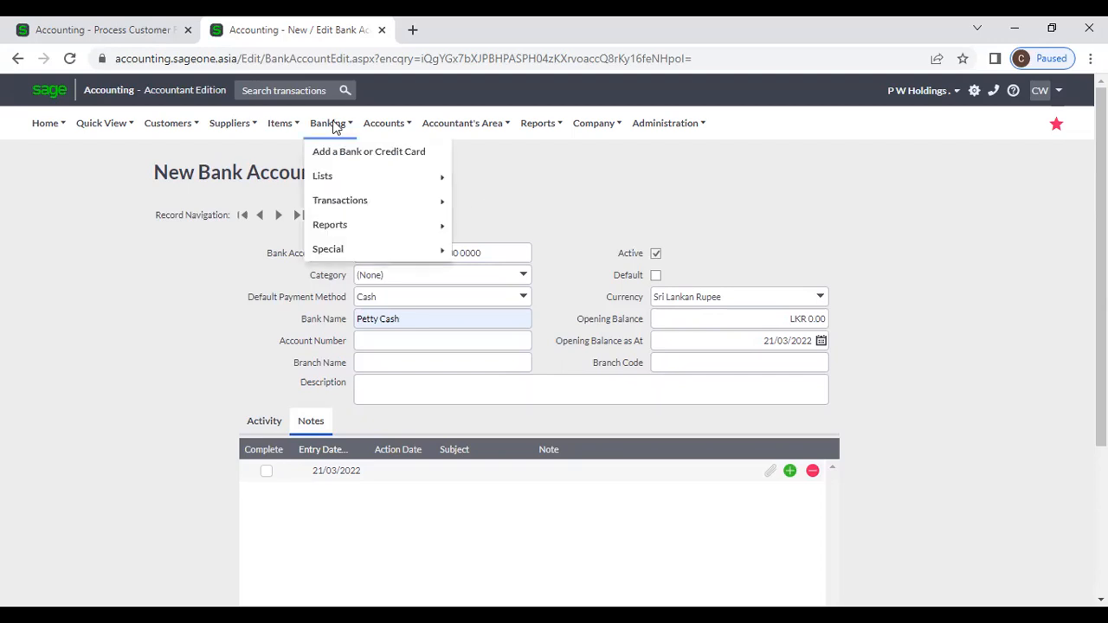
pyautogui.moveTo(376, 176)
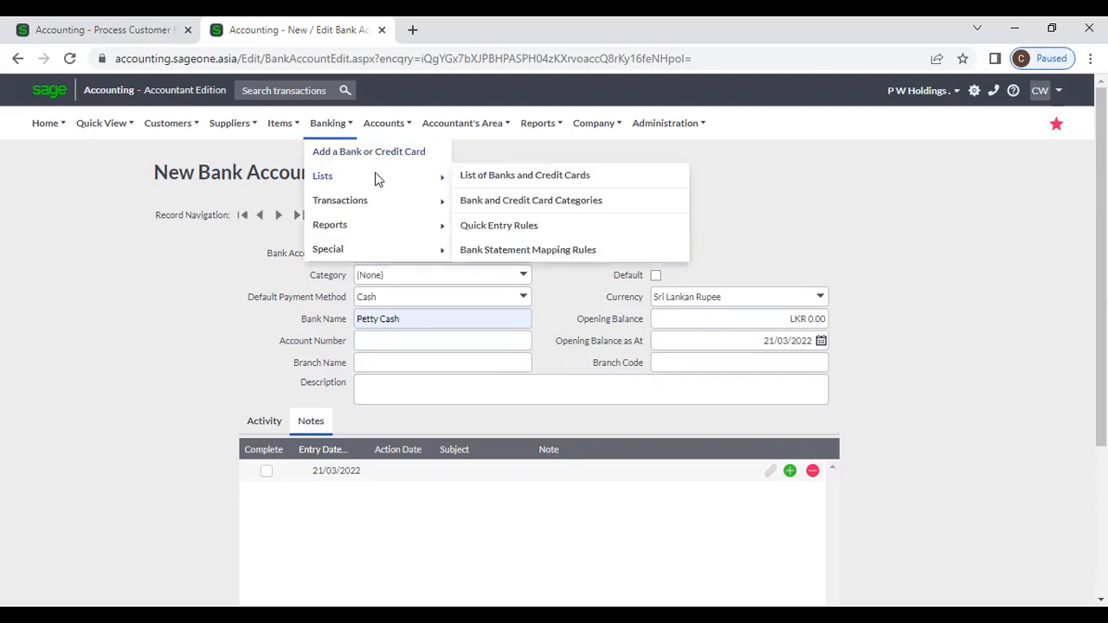
pyautogui.click(557, 177)
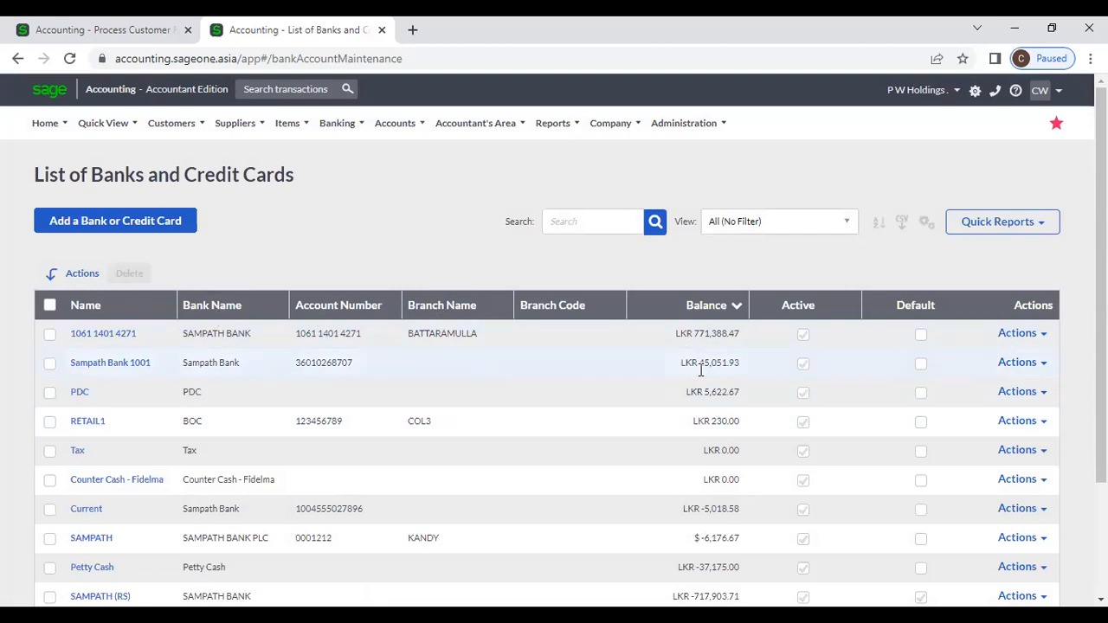
pyautogui.click(924, 224)
pyautogui.click(909, 246)
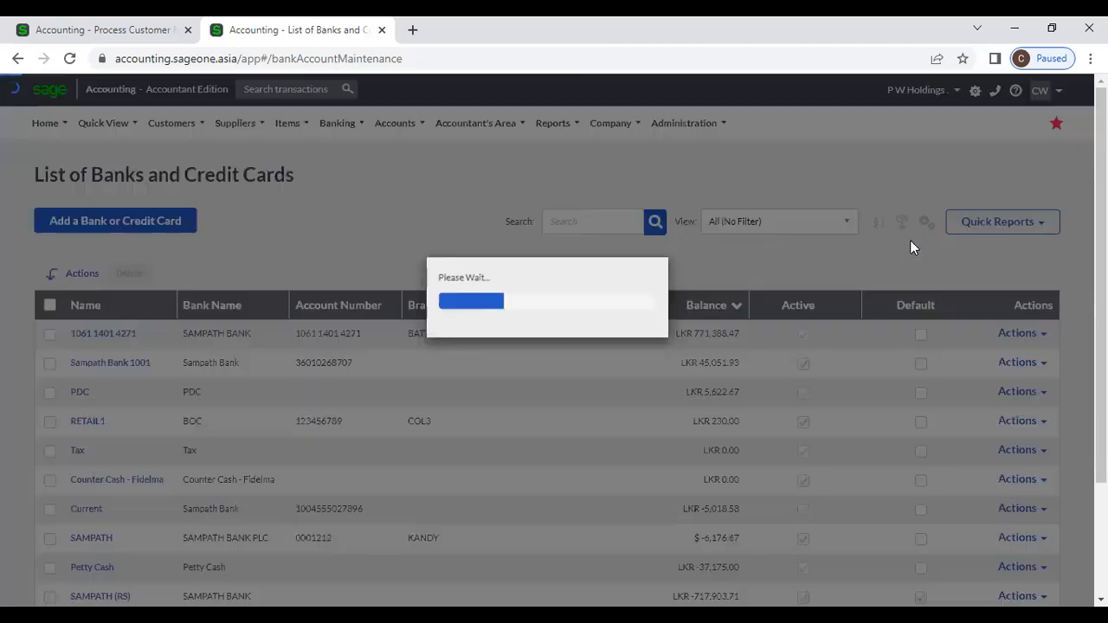
pyautogui.click(588, 356)
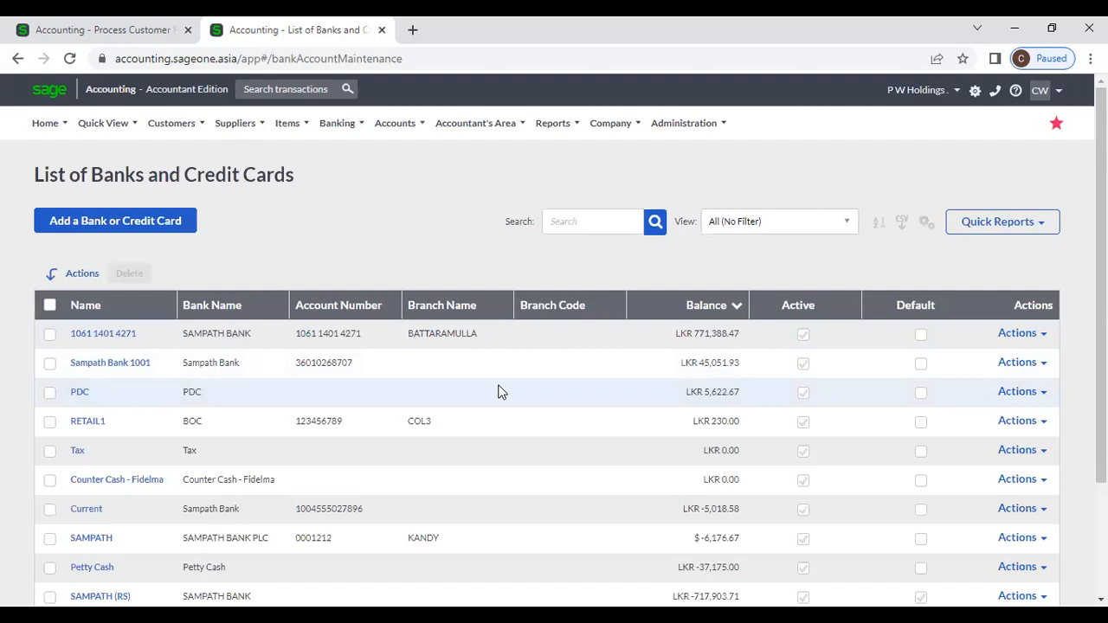
pyautogui.click(701, 128)
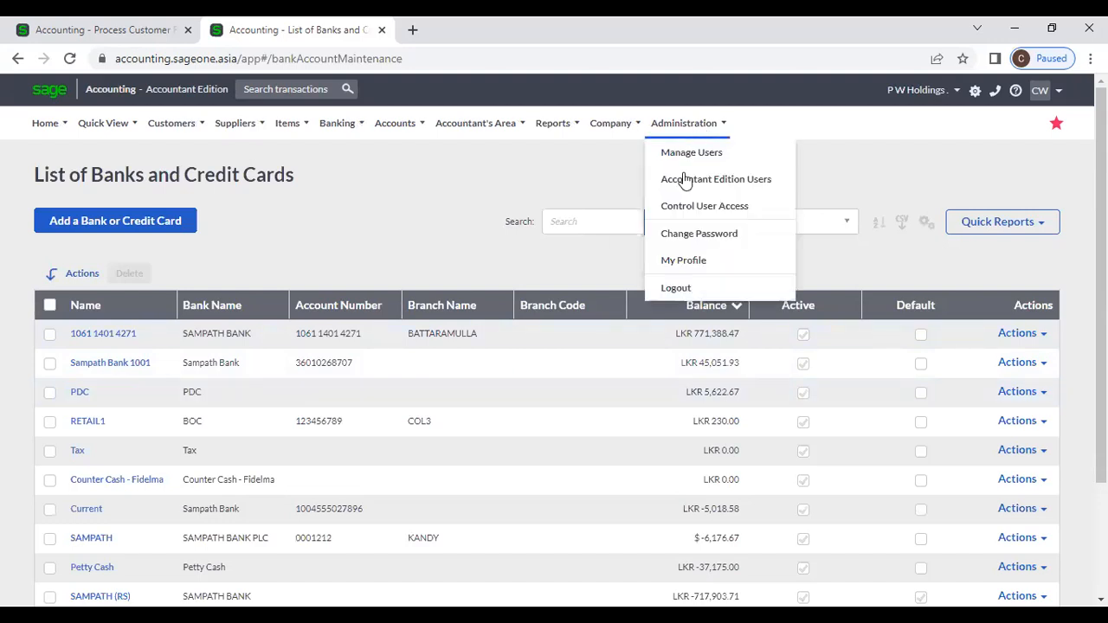
# Step: Go to My Profile's Billing Information and start the Upgrade
pyautogui.click(683, 261)
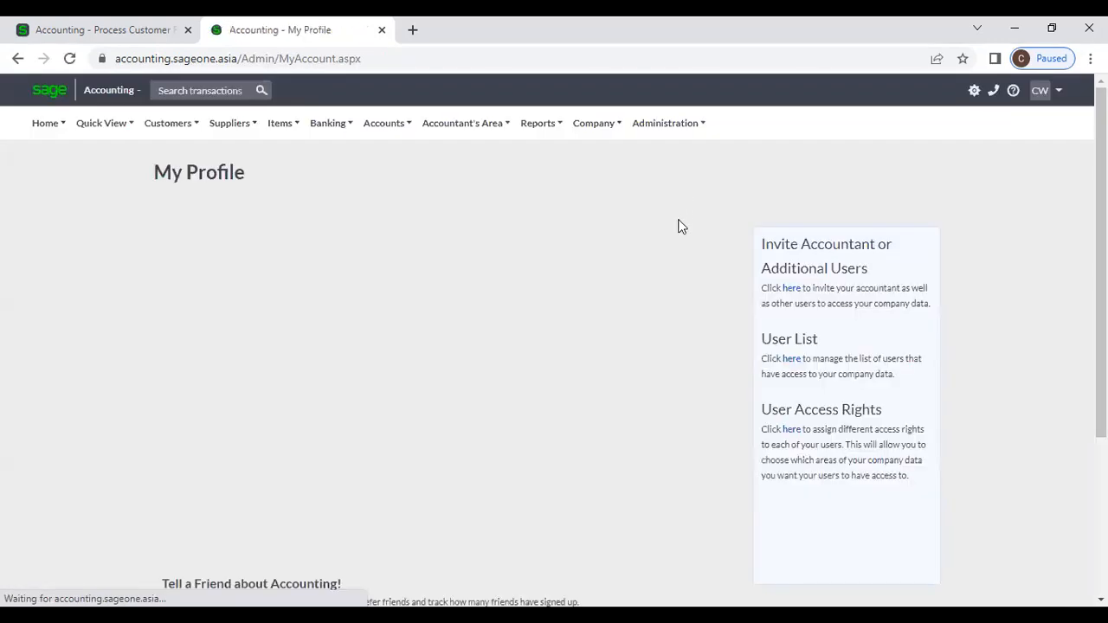
pyautogui.click(244, 565)
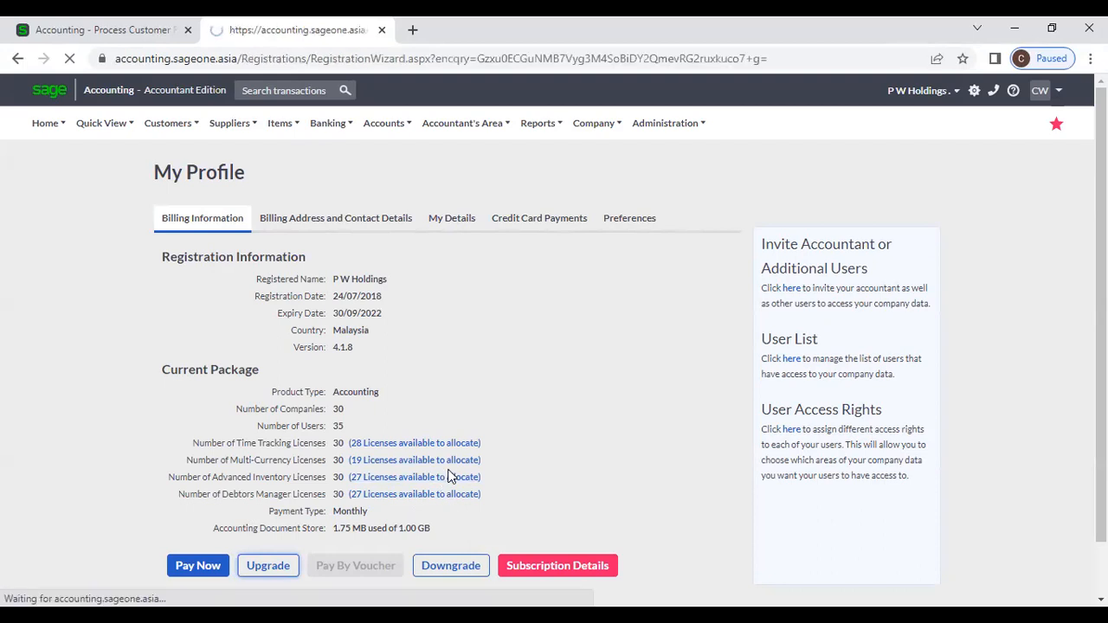
# Step: Set the Multi-Currency module quantity to 1 in the Registration Wizard
pyautogui.scroll(-2, 519, 382)
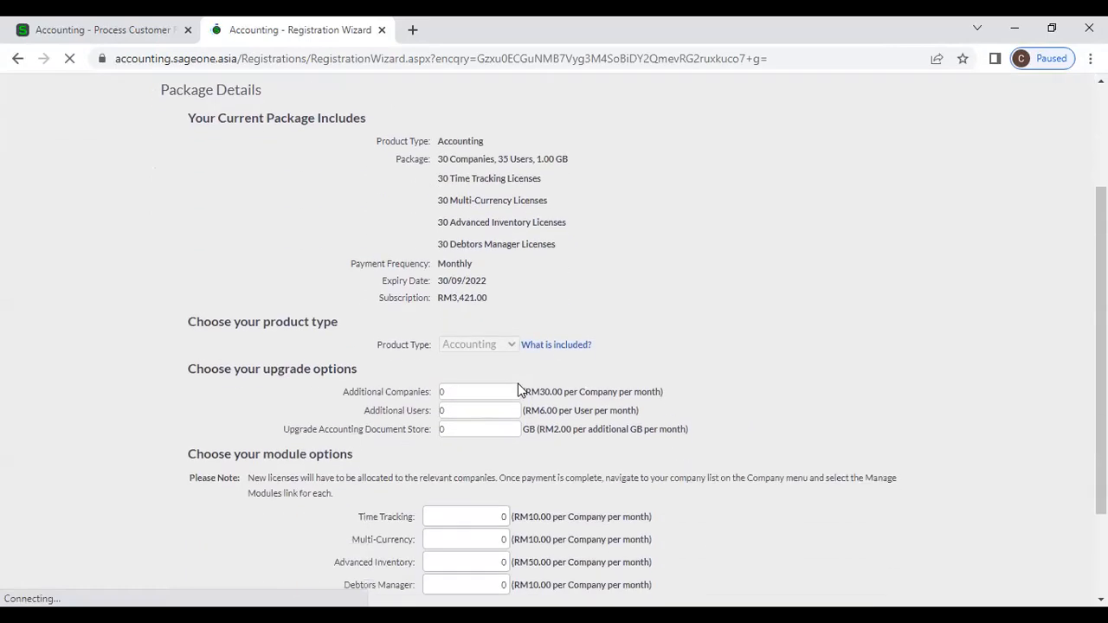
pyautogui.scroll(-1, 466, 503)
pyautogui.click(463, 470)
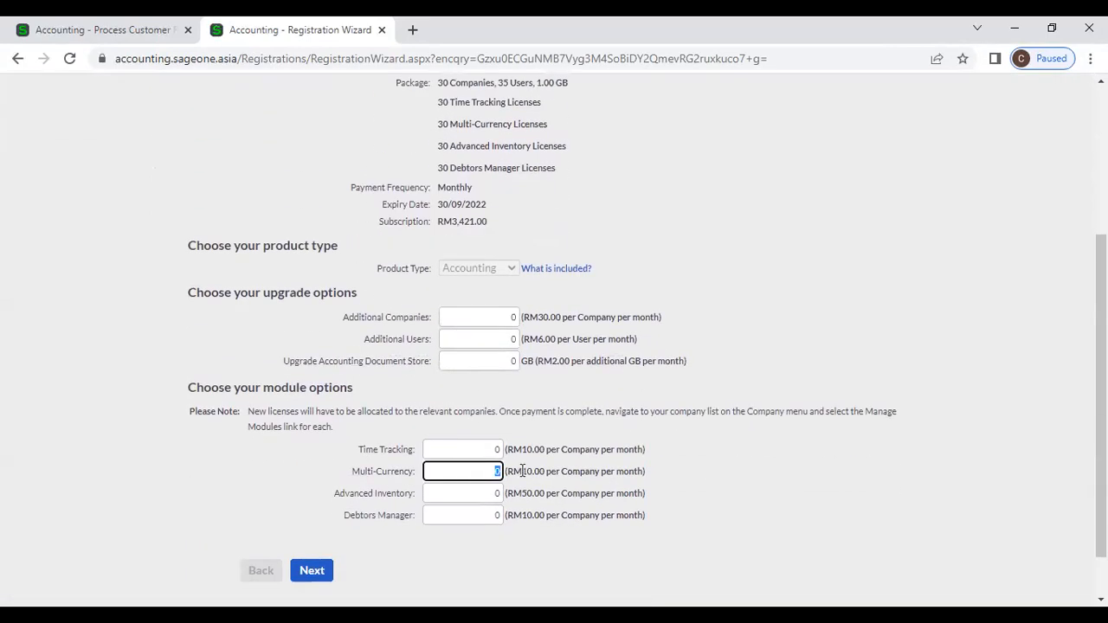
pyautogui.write('1')
pyautogui.scroll(-1, 644, 436)
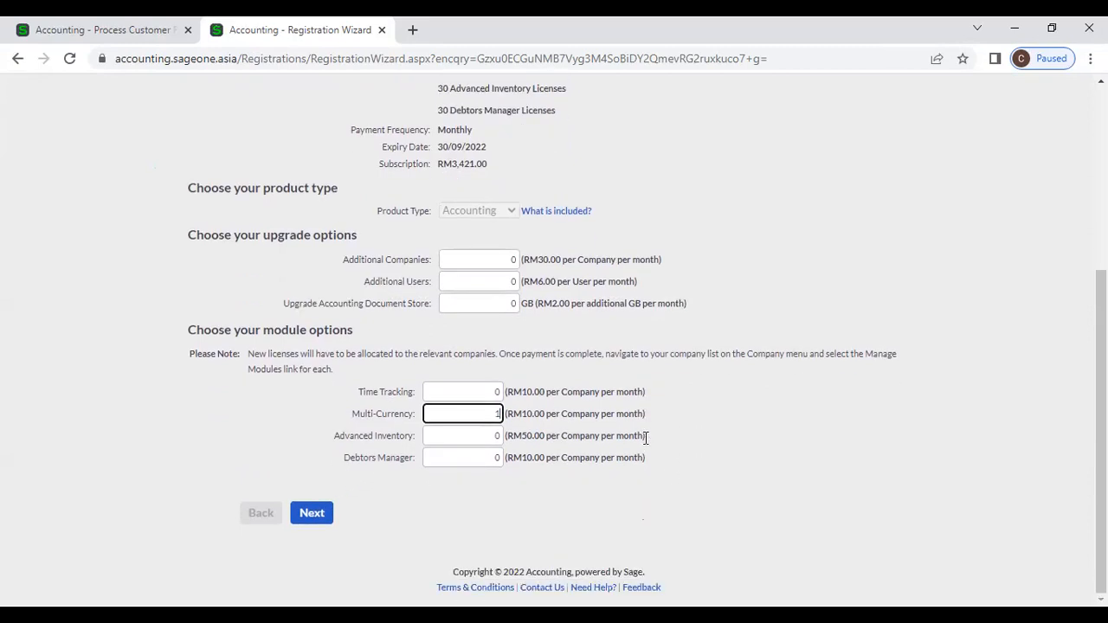
pyautogui.scroll(3, 272, 367)
pyautogui.scroll(3, 273, 361)
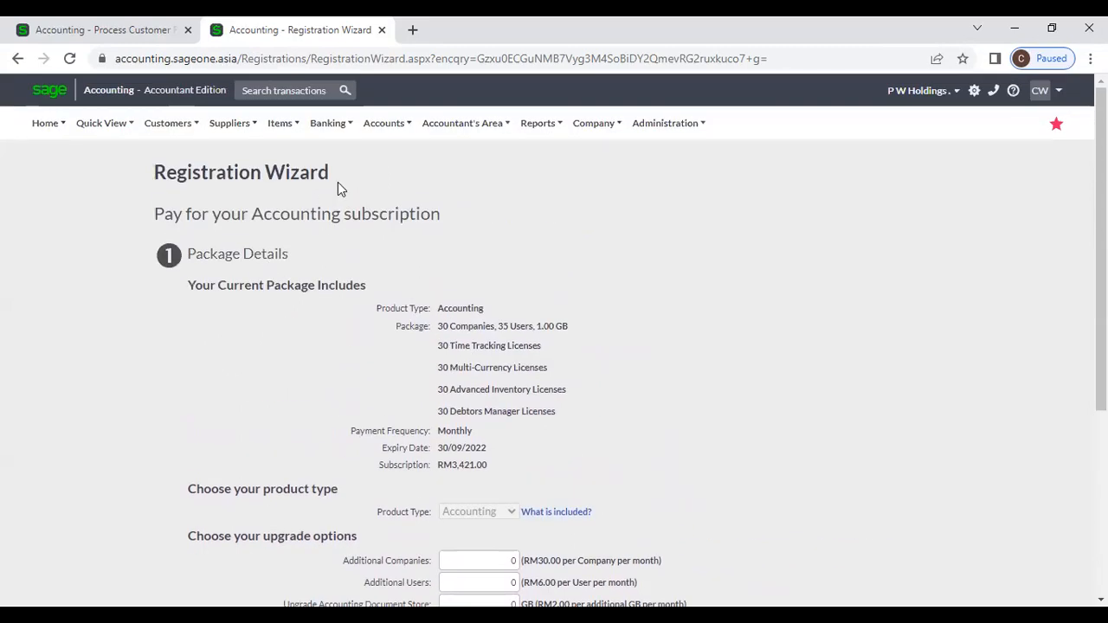
# Step: Start another new bank account via Banking > Add a Bank or Credit Card
pyautogui.click(330, 131)
pyautogui.moveTo(342, 184)
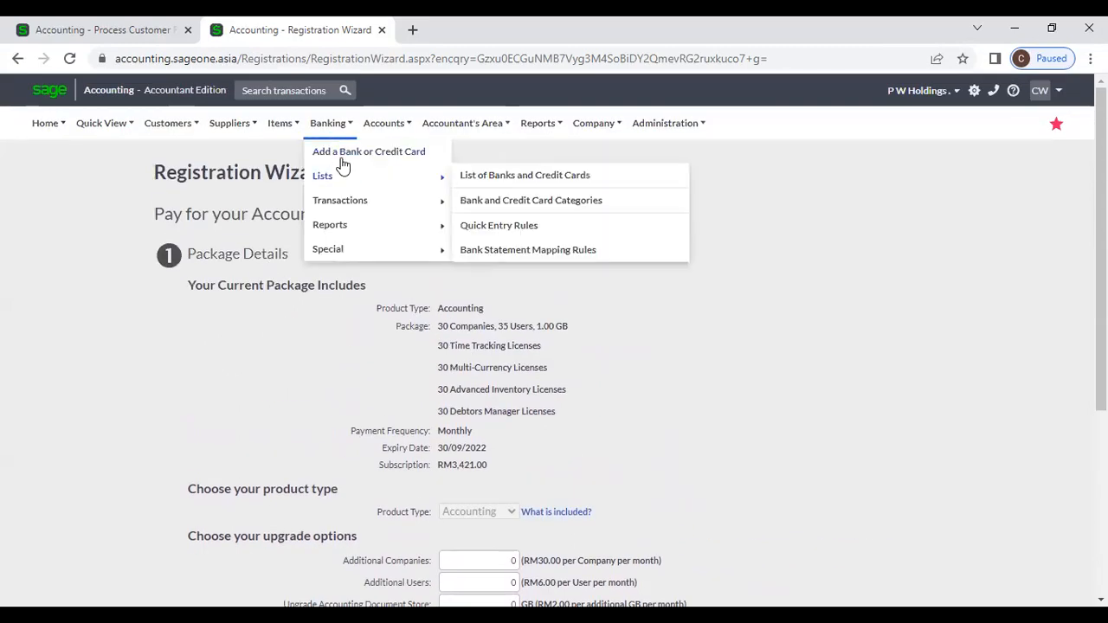
pyautogui.click(343, 159)
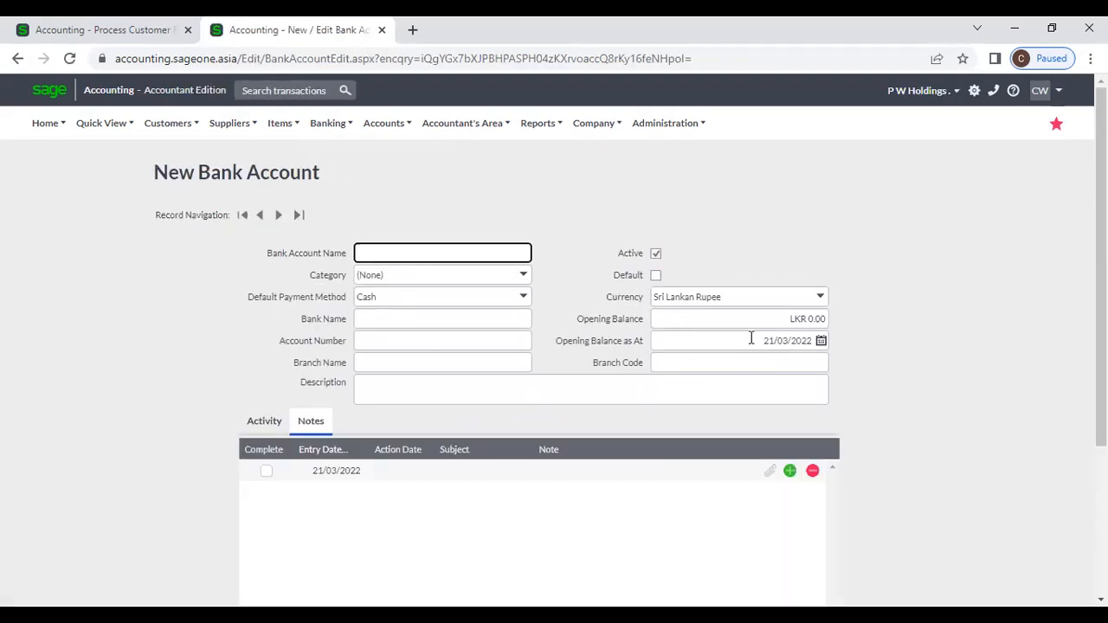
# Step: Change the new bank account's currency from Sri Lankan Rupee to United States Dollar
pyautogui.click(818, 296)
pyautogui.scroll(-1, 792, 372)
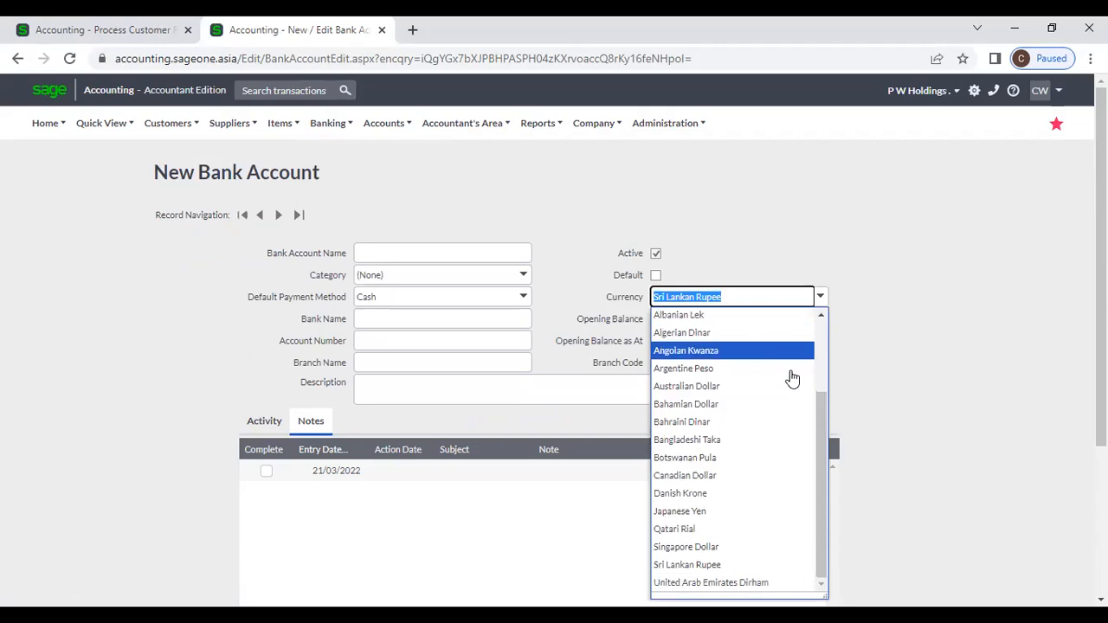
pyautogui.scroll(3, 792, 378)
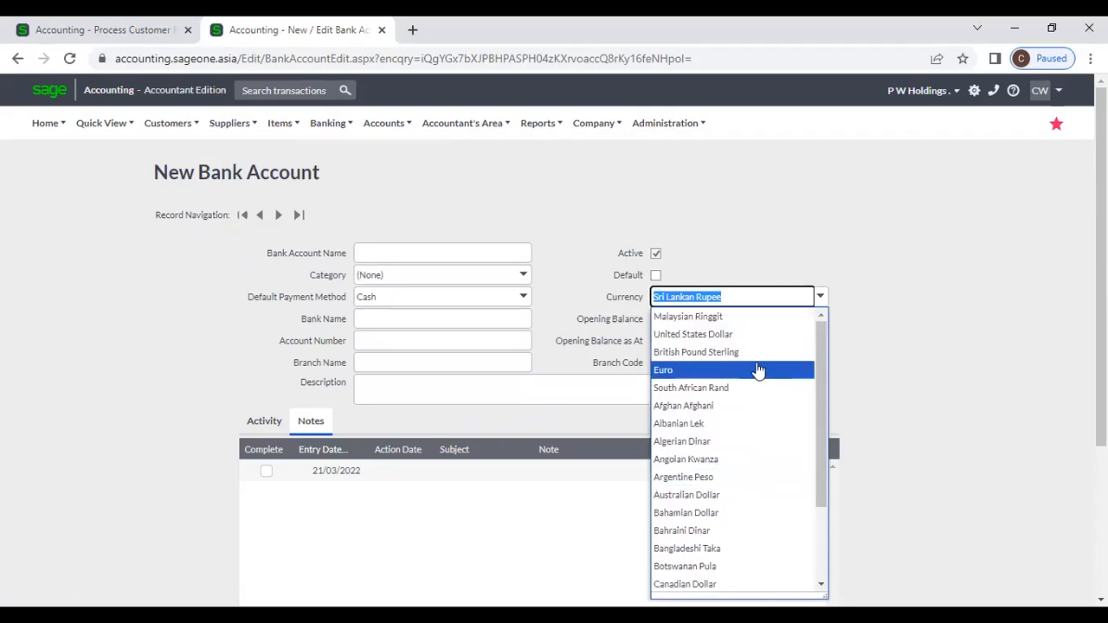
pyautogui.click(751, 335)
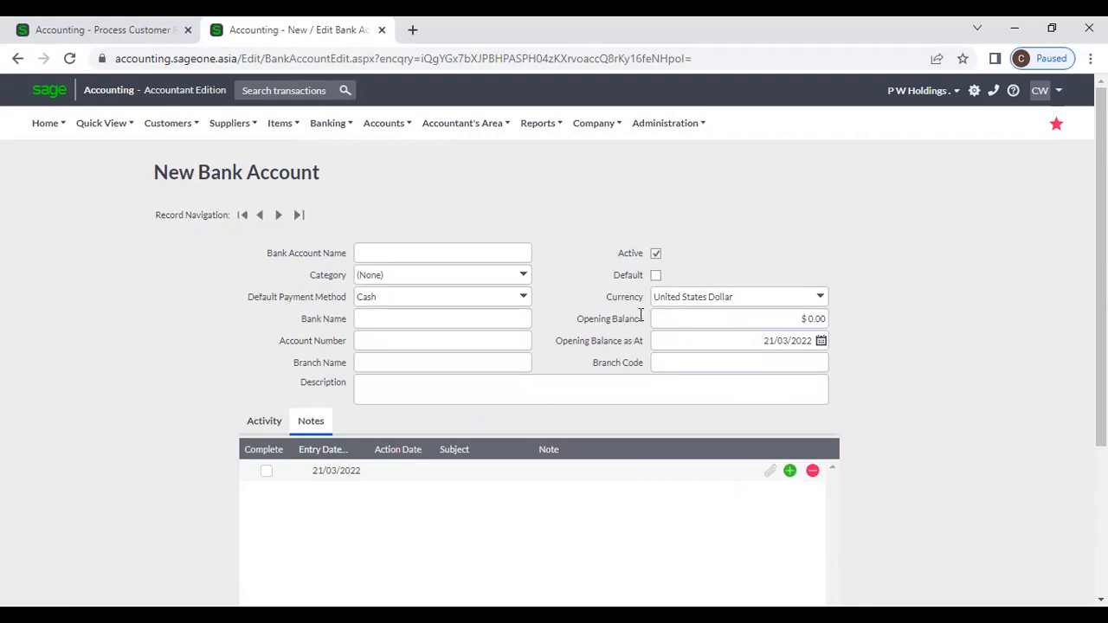
pyautogui.scroll(-3, 638, 334)
pyautogui.scroll(3, 639, 335)
pyautogui.click(327, 122)
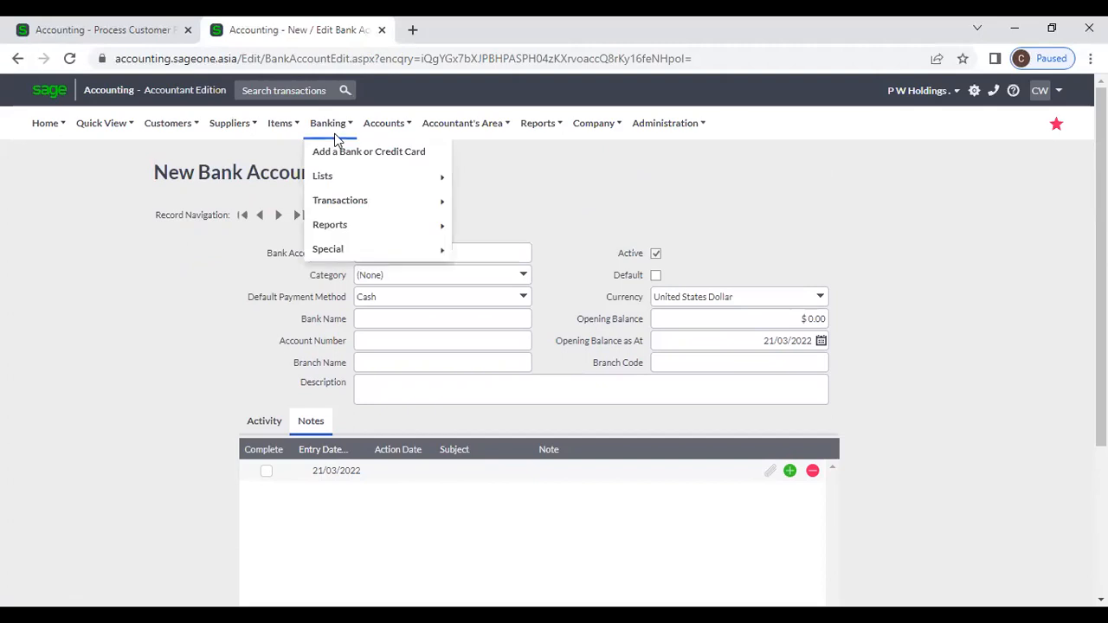
pyautogui.moveTo(347, 180)
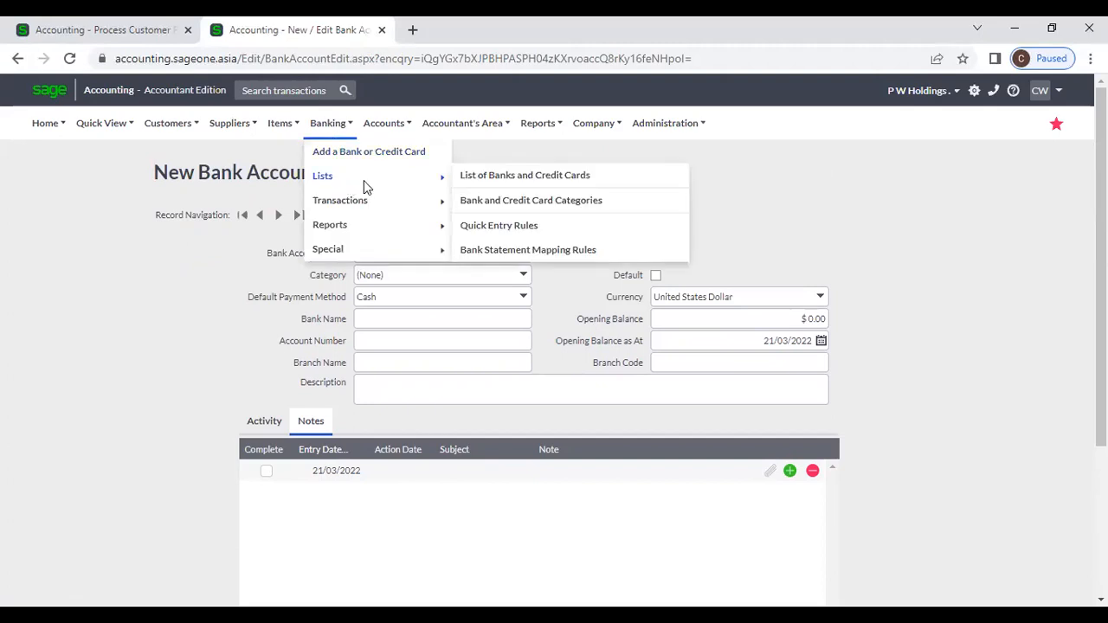
# Step: View the List of Banks and Credit Cards, then move on to the Bank and Credit Card Categories
pyautogui.click(488, 180)
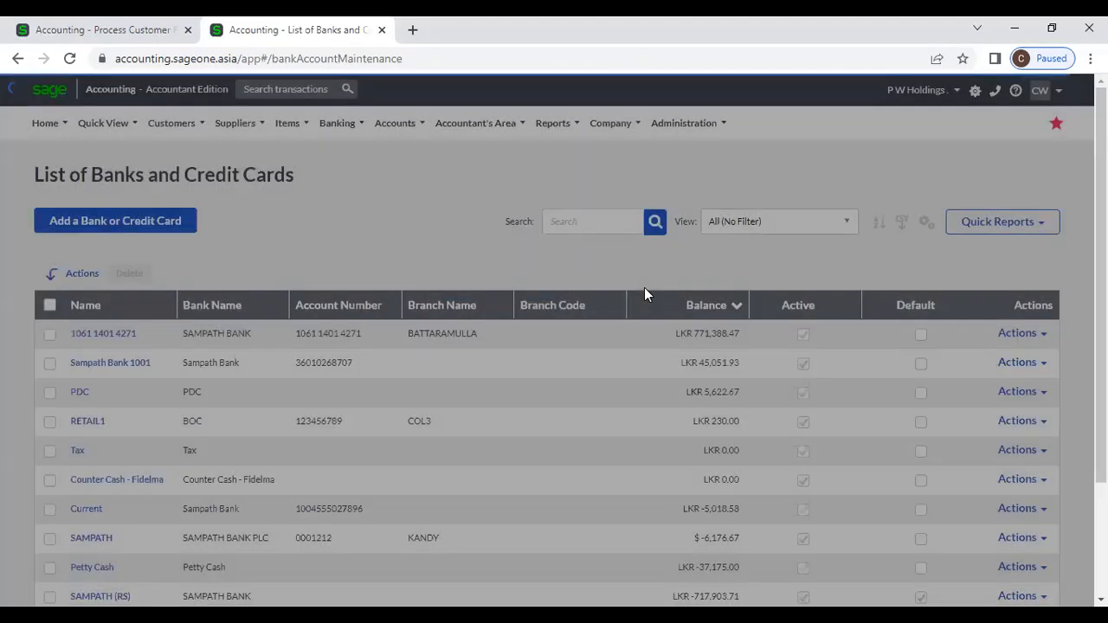
pyautogui.scroll(-3, 708, 390)
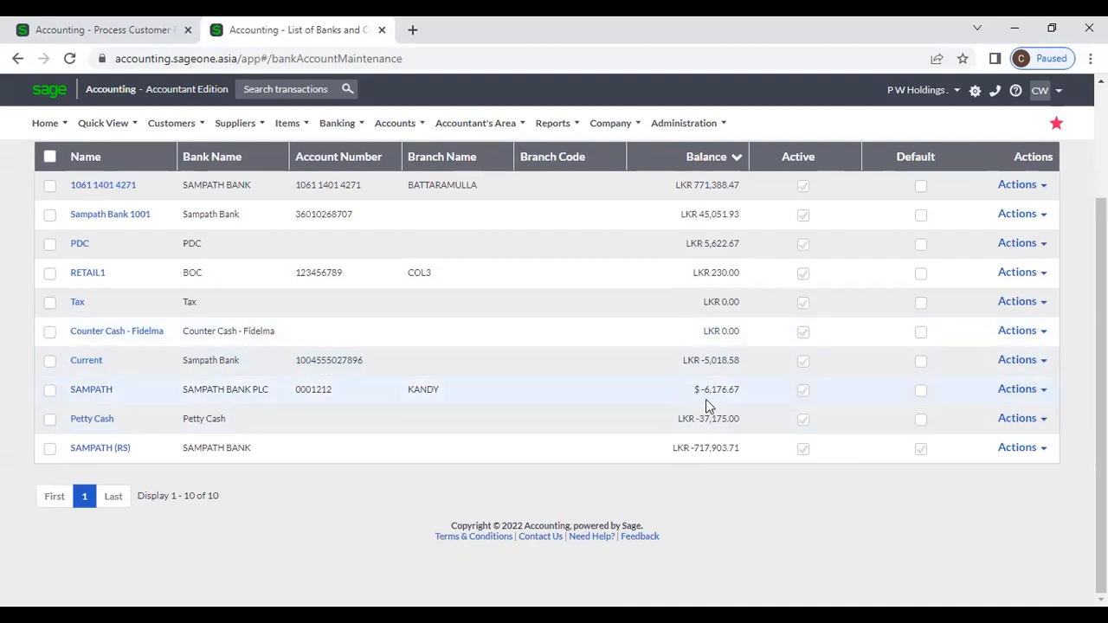
pyautogui.scroll(3, 705, 401)
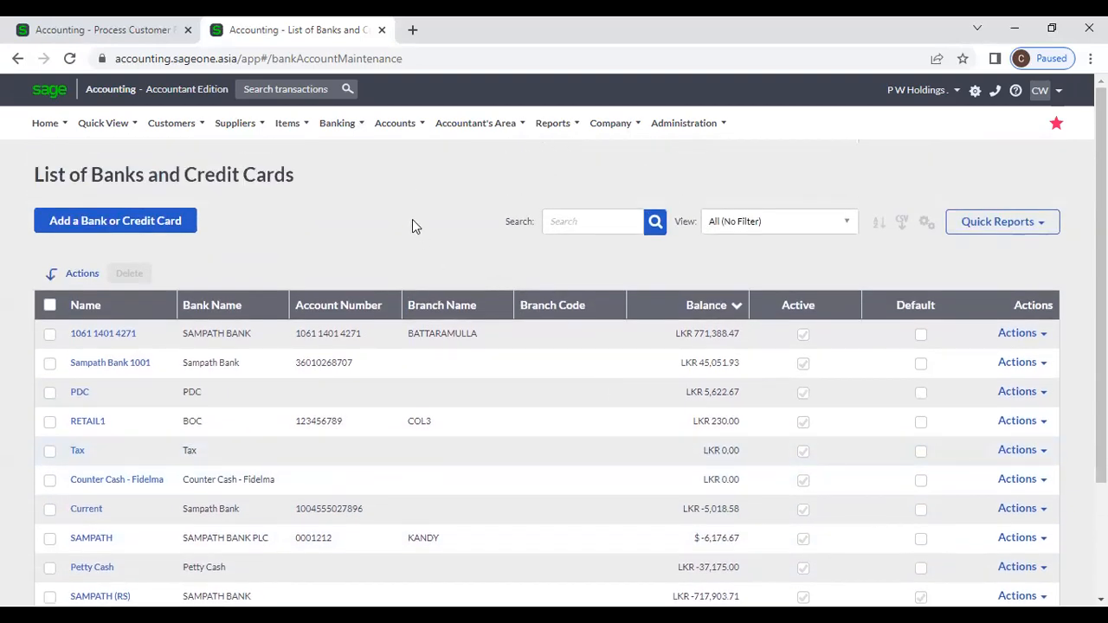
pyautogui.moveTo(336, 130)
pyautogui.moveTo(360, 188)
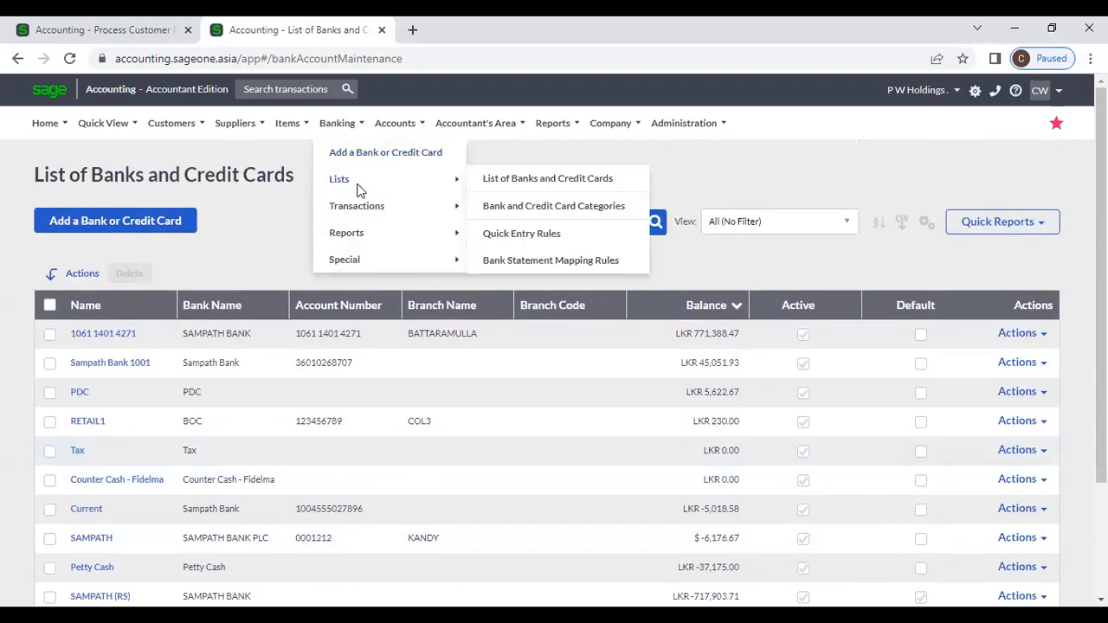
pyautogui.click(582, 218)
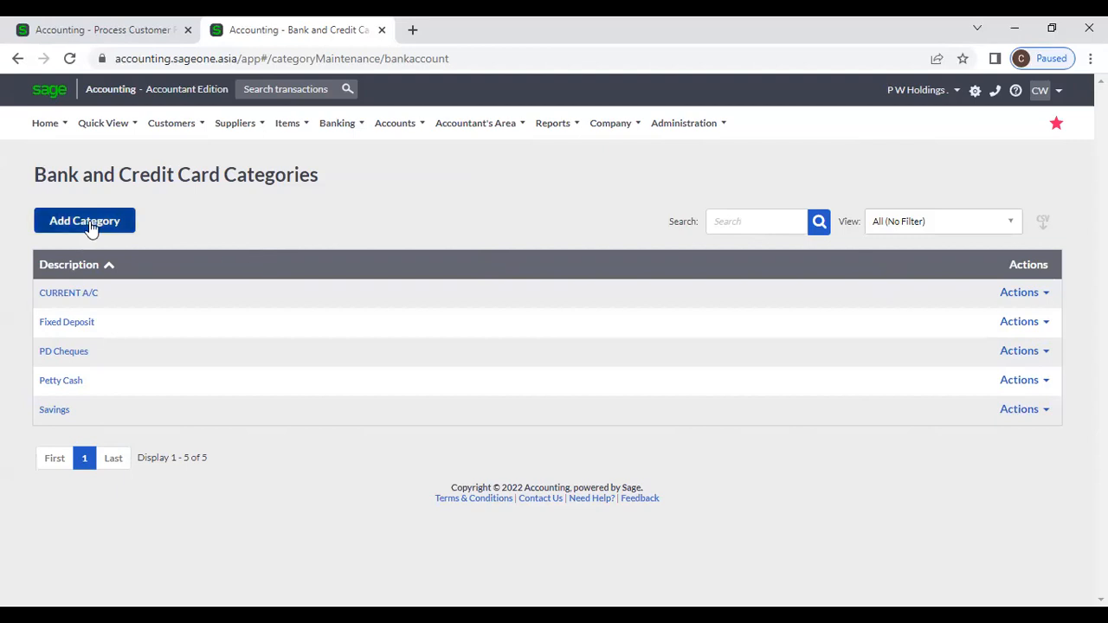
# Step: Start a new bank and credit card category, then go back to the categories list
pyautogui.click(116, 232)
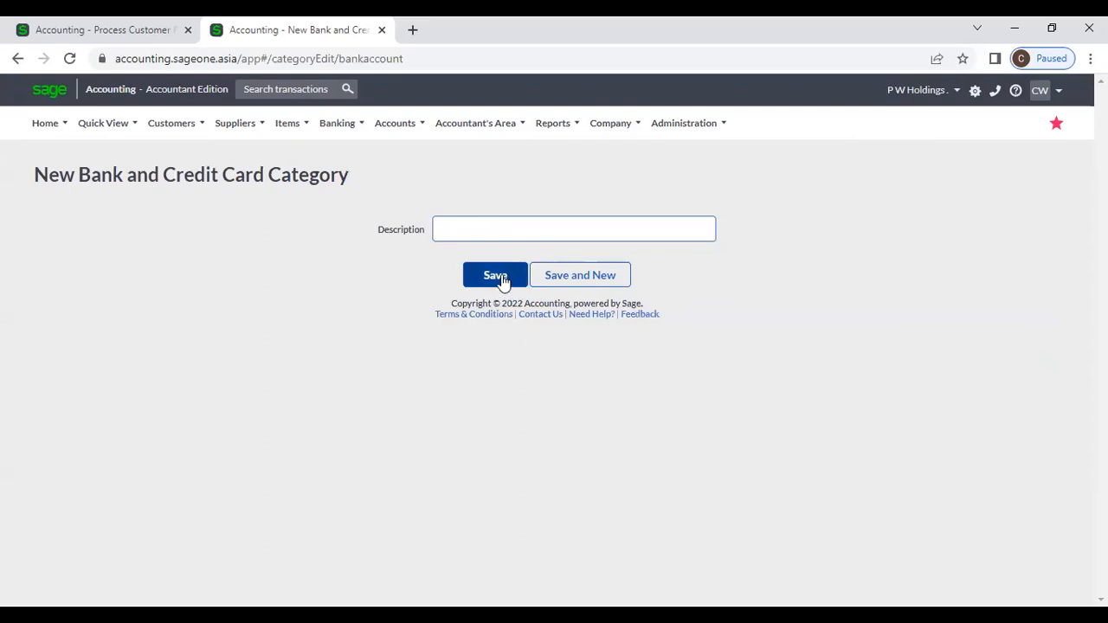
pyautogui.click(359, 138)
pyautogui.moveTo(364, 179)
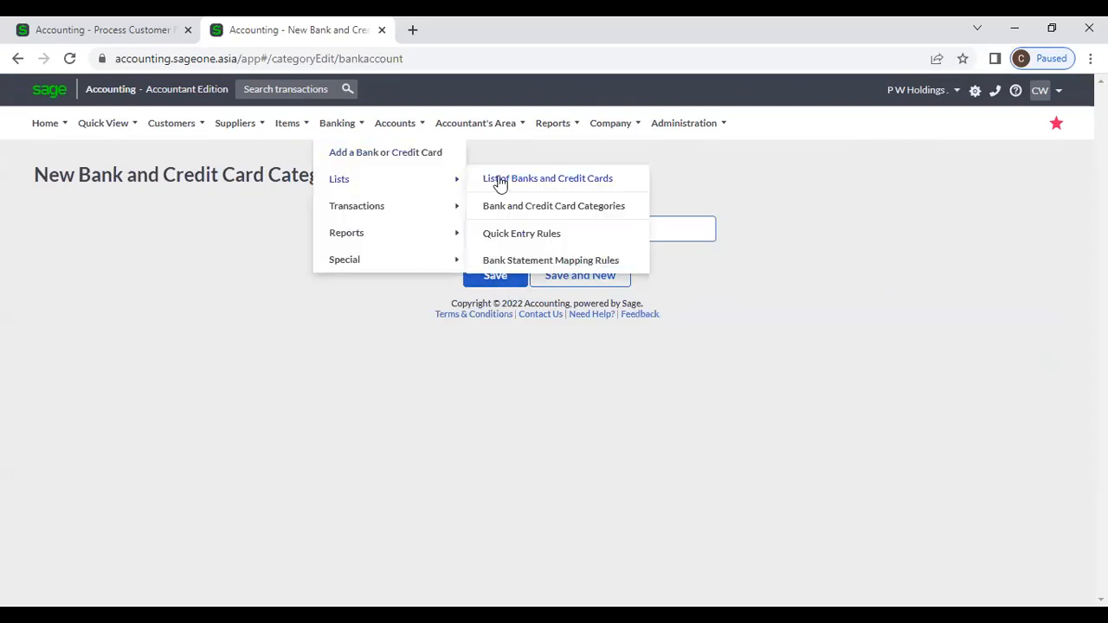
pyautogui.click(523, 206)
# Step: Open the Quick Entry Rules list from Banking > Lists
pyautogui.click(343, 136)
pyautogui.moveTo(352, 211)
pyautogui.moveTo(349, 184)
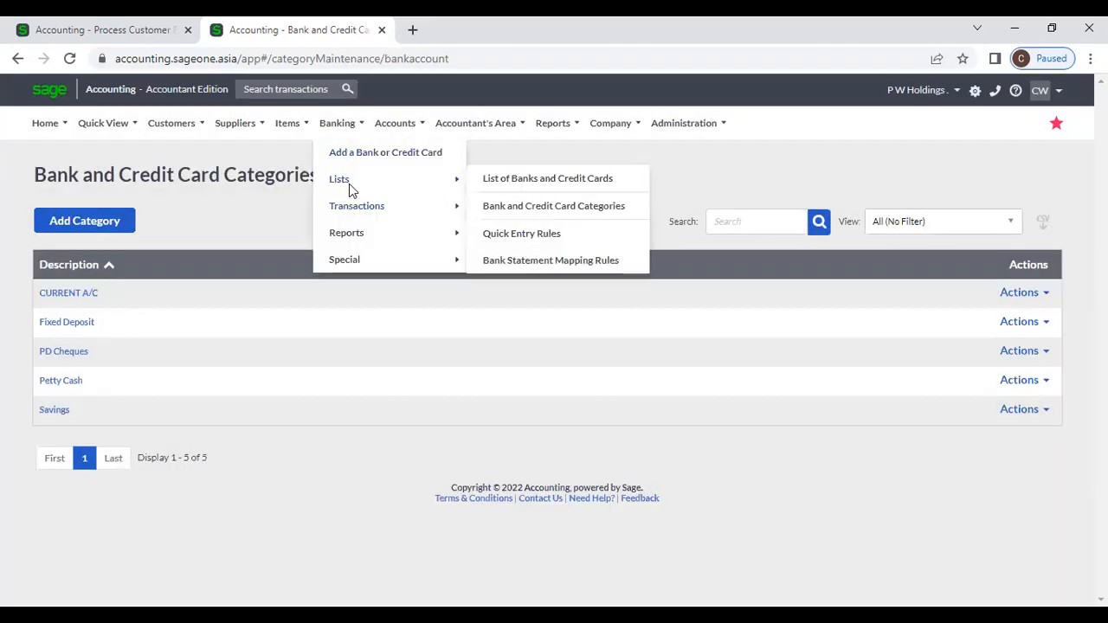
pyautogui.click(522, 235)
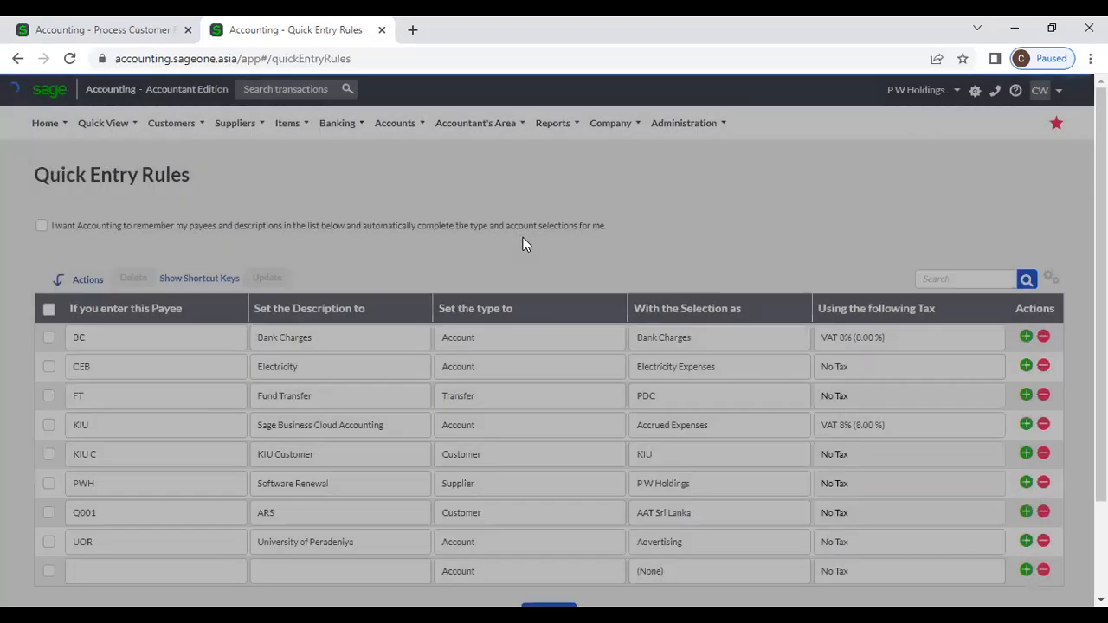
pyautogui.scroll(-1, 523, 237)
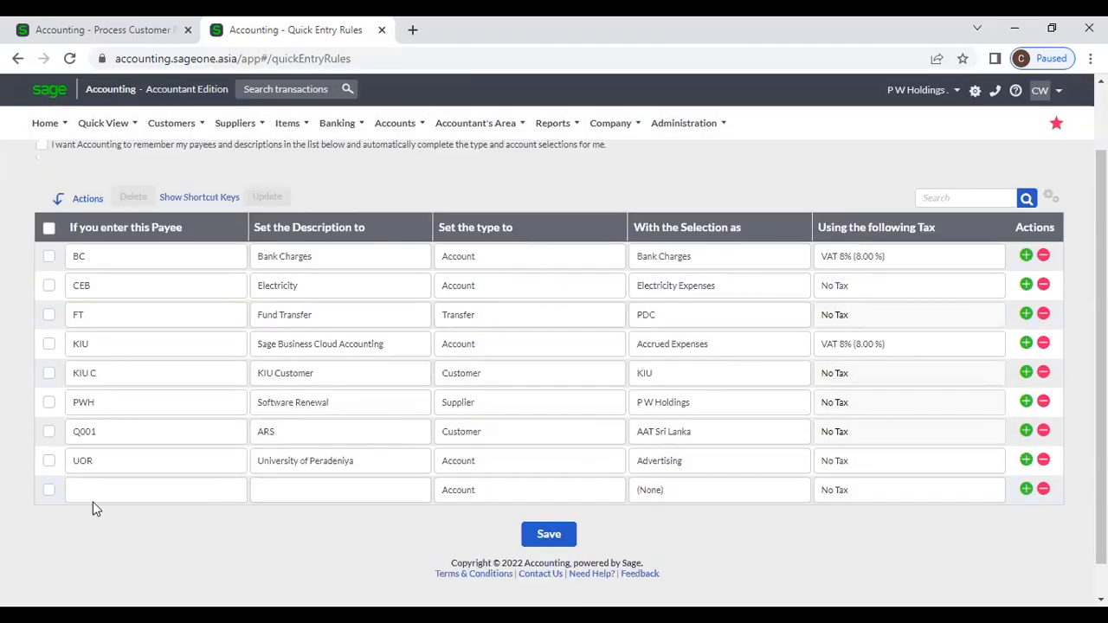
pyautogui.scroll(1, 185, 457)
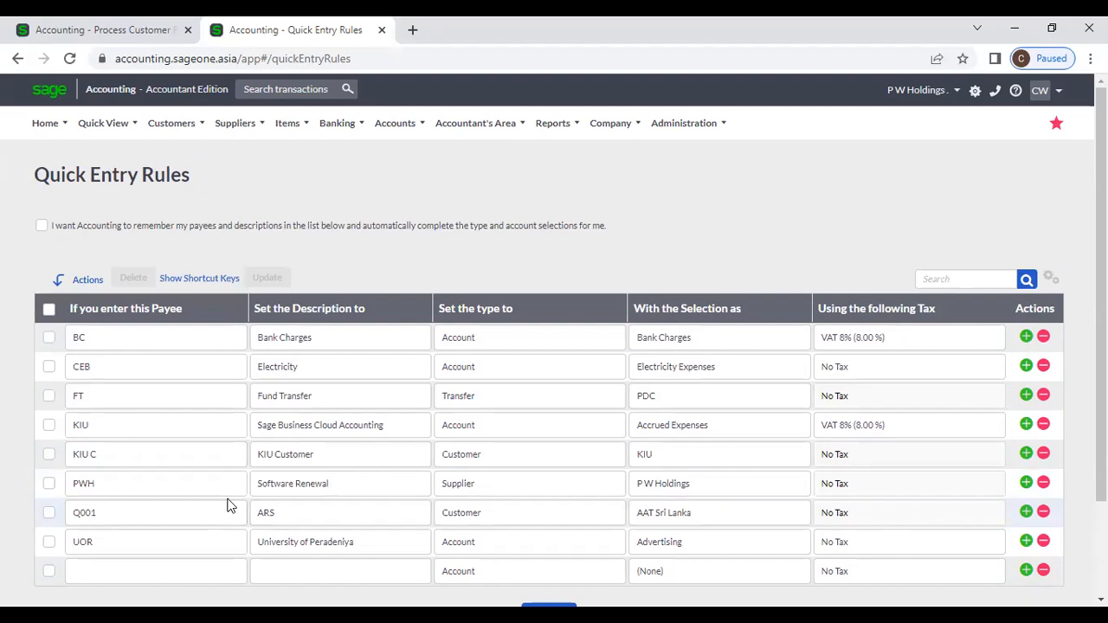
pyautogui.scroll(-2, 219, 485)
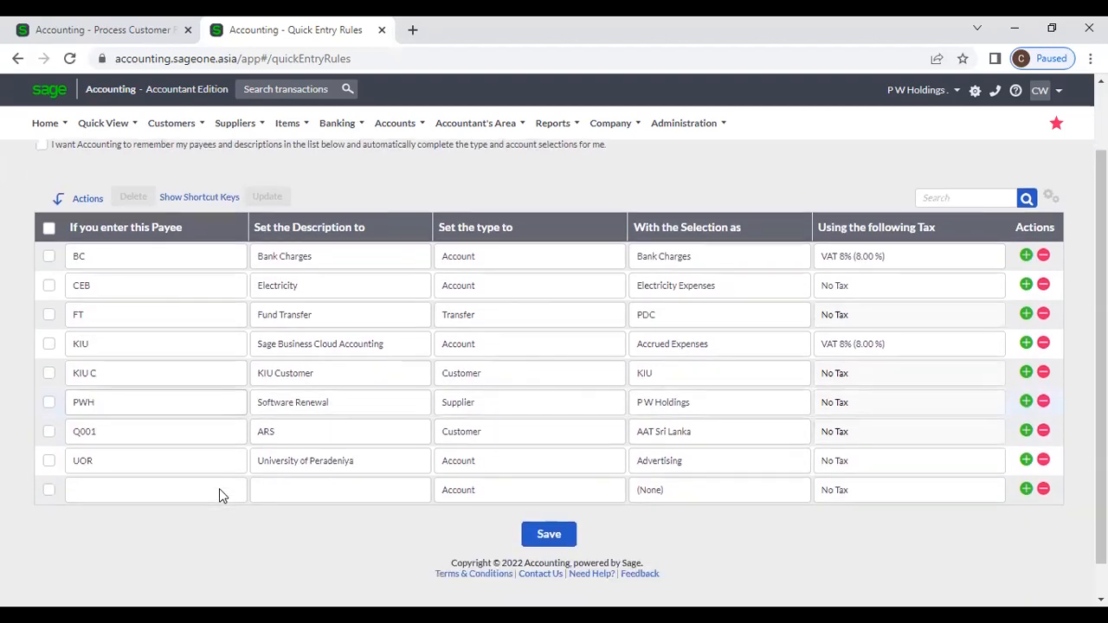
pyautogui.click(173, 495)
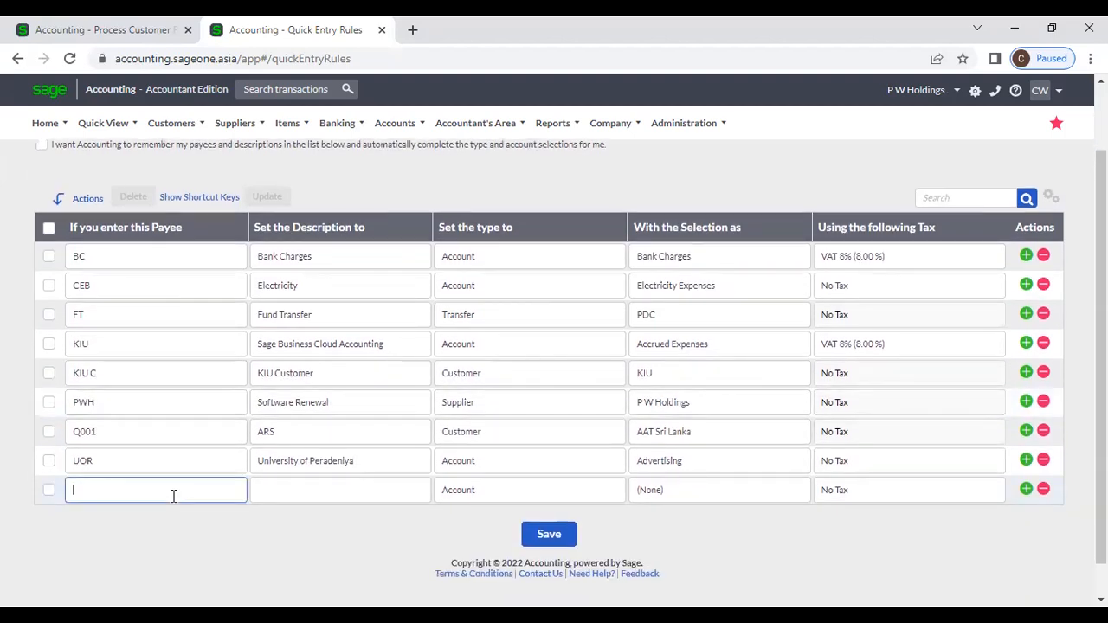
# Step: Enter SLIIT as the payee in a new Quick Entry Rules row
pyautogui.write('SLI')
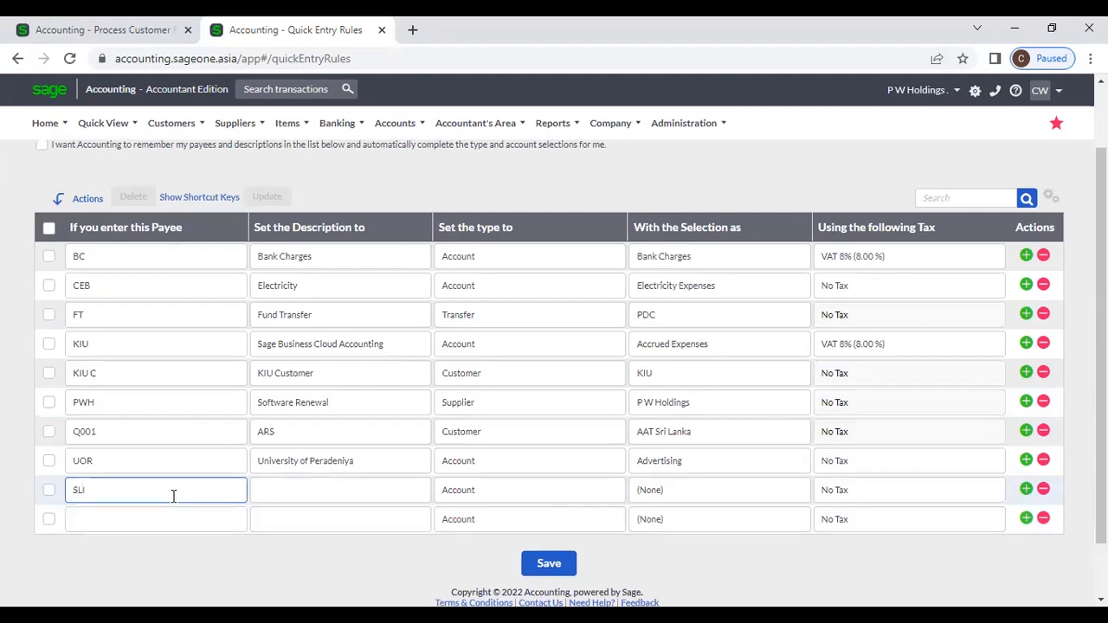
pyautogui.write('T')
pyautogui.scroll(1, 207, 490)
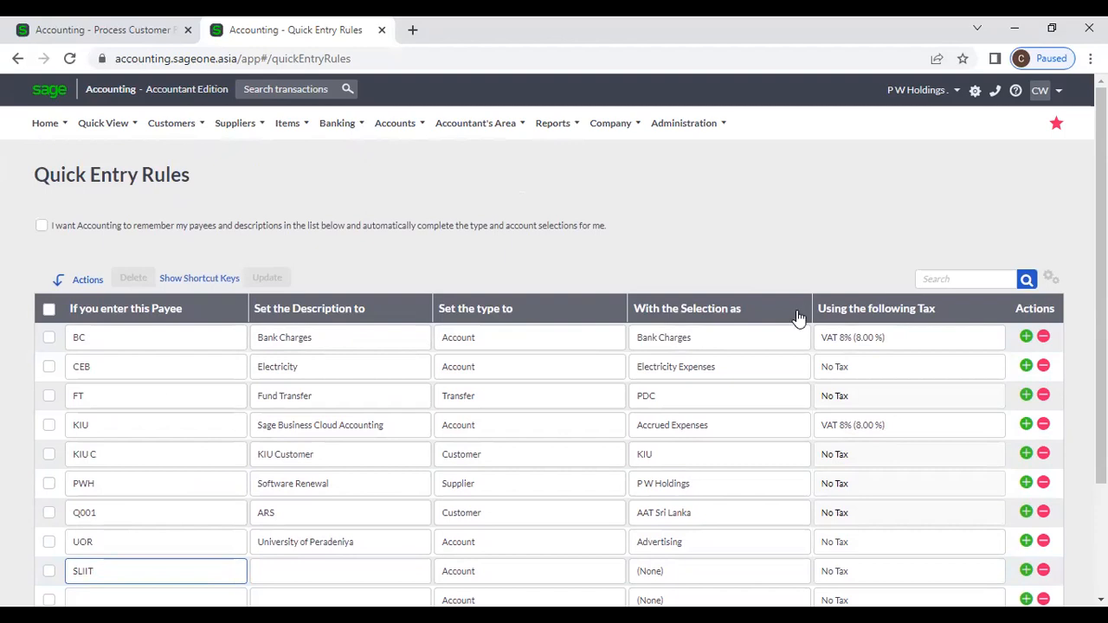
pyautogui.scroll(-1, 136, 540)
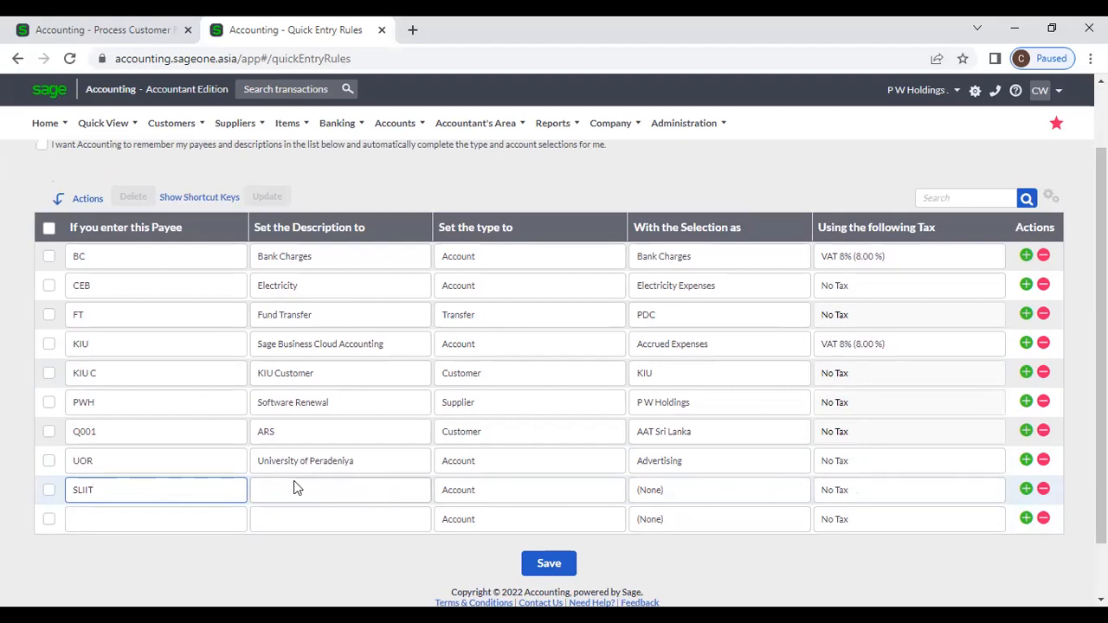
pyautogui.scroll(1, 297, 490)
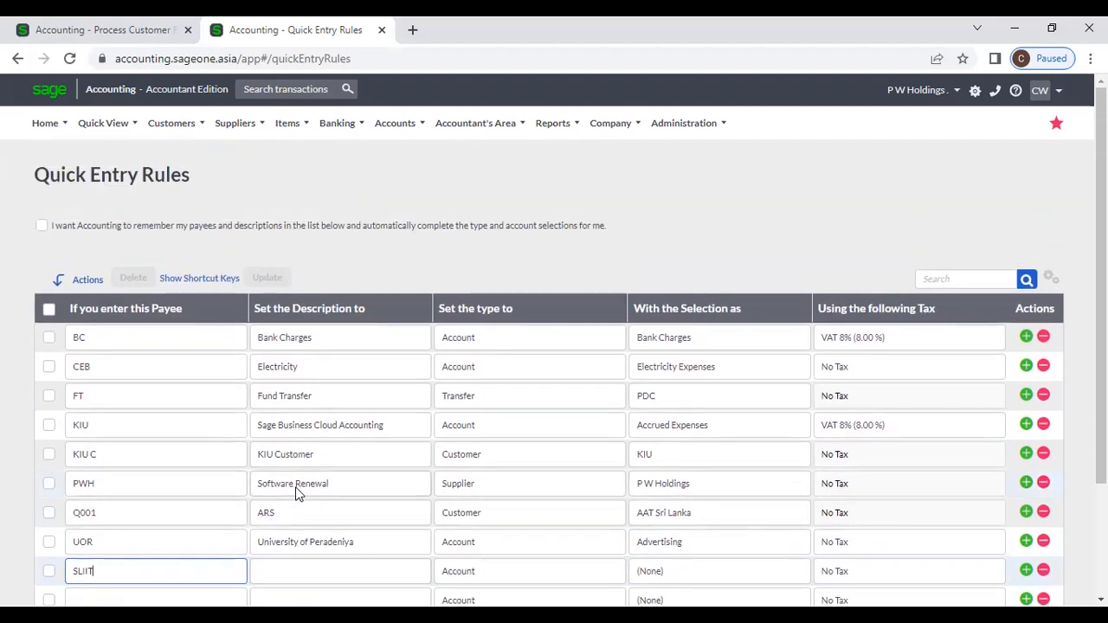
pyautogui.scroll(-1, 297, 492)
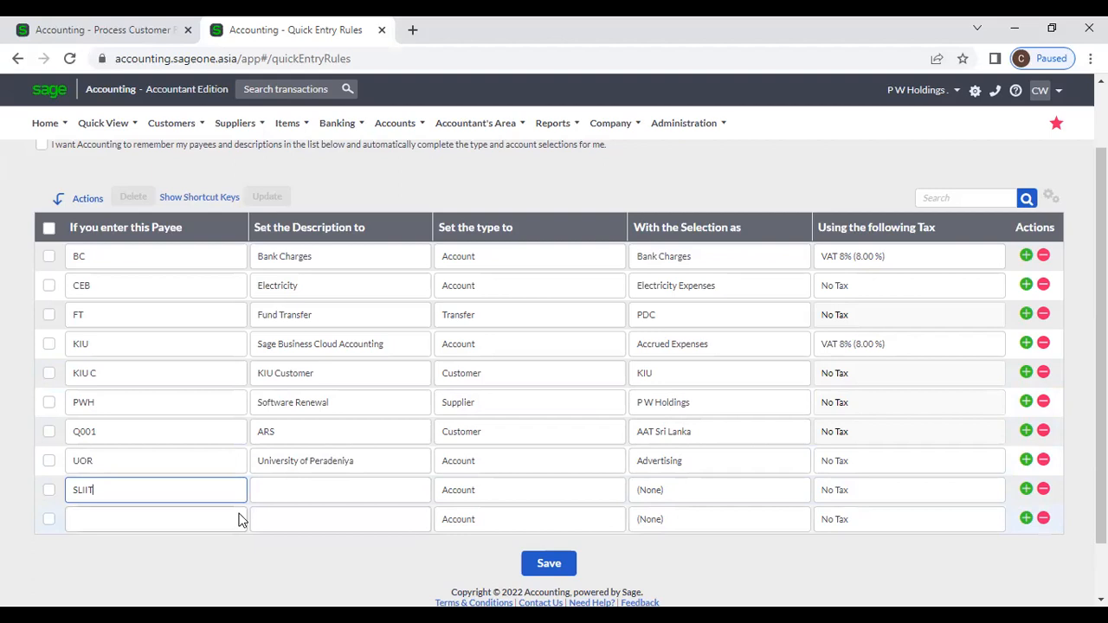
pyautogui.scroll(1, 243, 524)
pyautogui.scroll(1, 242, 524)
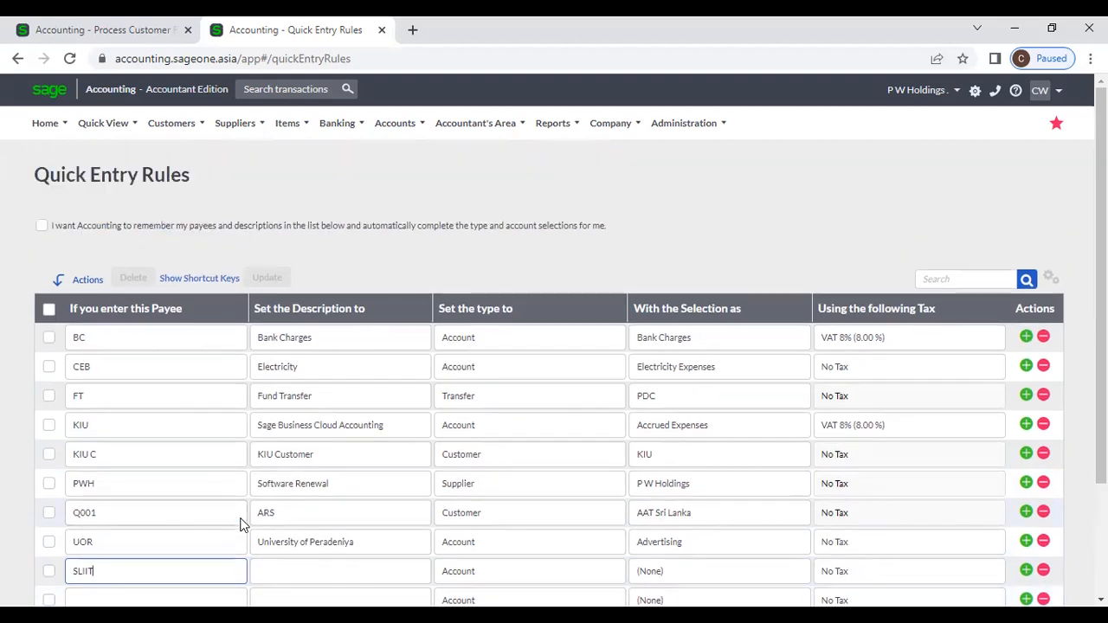
pyautogui.scroll(-2, 202, 540)
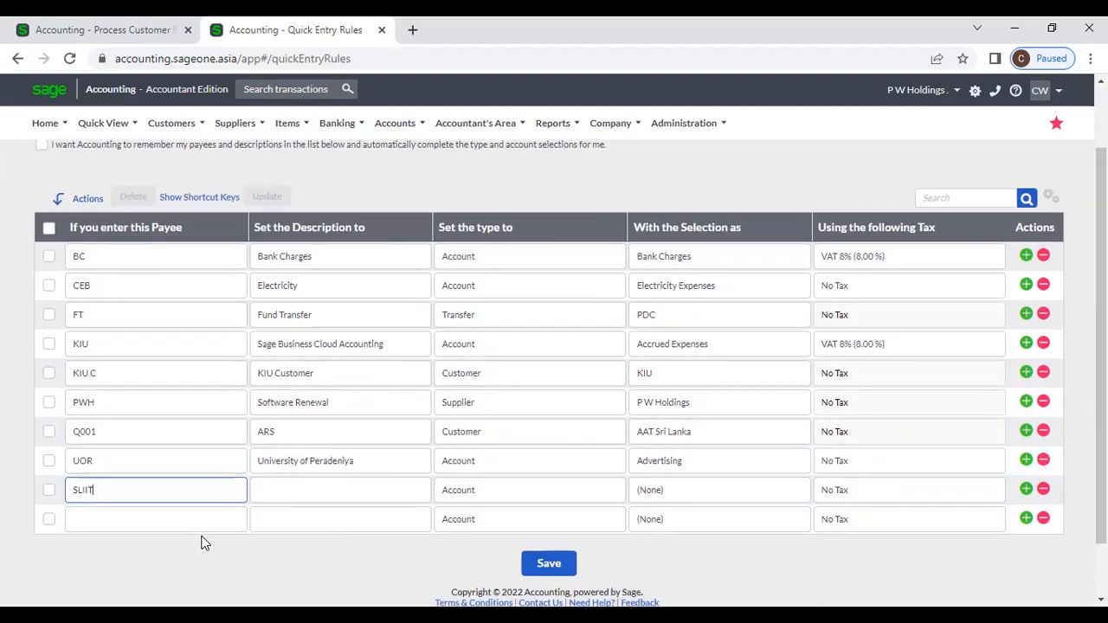
# Step: Clear the SLIIT payee and return to the Process Receipt page
pyautogui.moveTo(108, 490); pyautogui.dragTo(38, 484)
pyautogui.press('BackSpace')
pyautogui.click(208, 589)
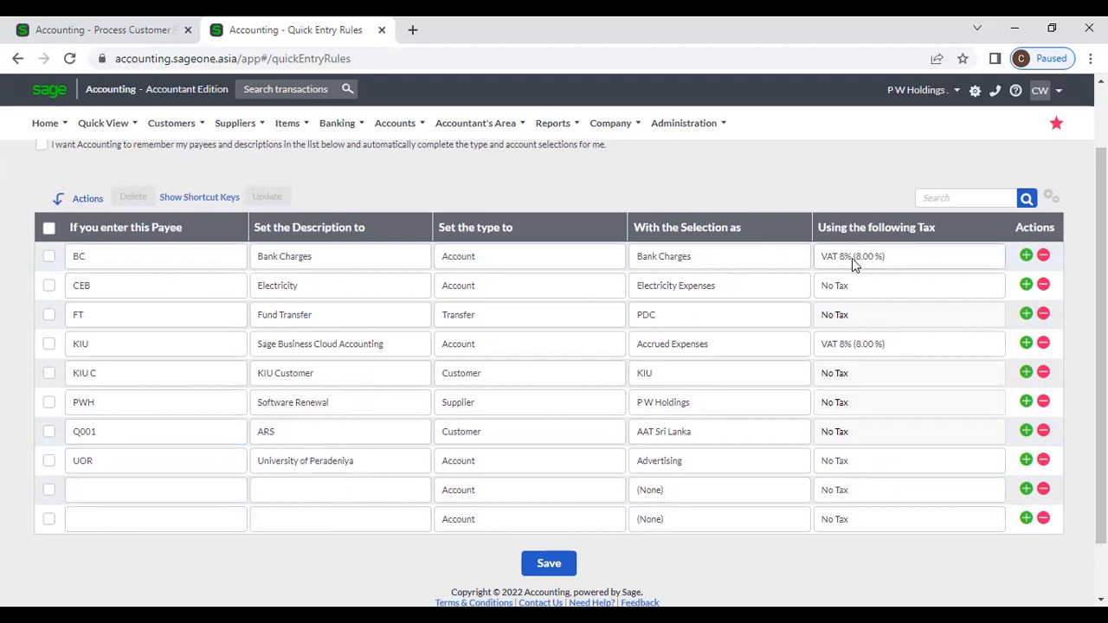
pyautogui.click(74, 29)
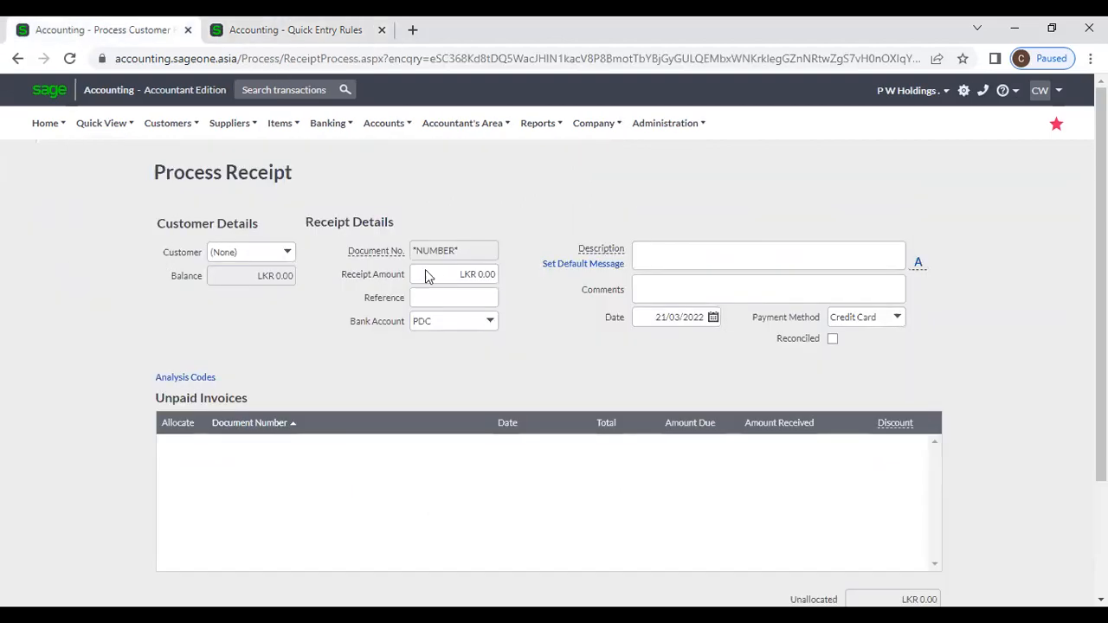
# Step: Go to Banking > Transactions > Banking, leaving the unsaved receipt page
pyautogui.click(317, 126)
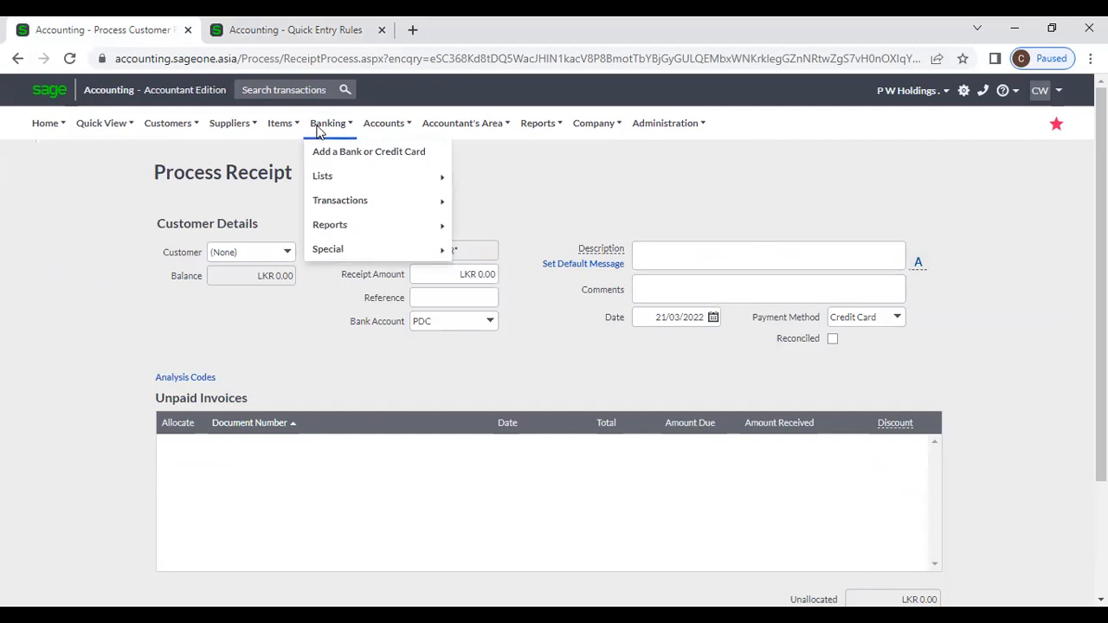
pyautogui.moveTo(342, 203)
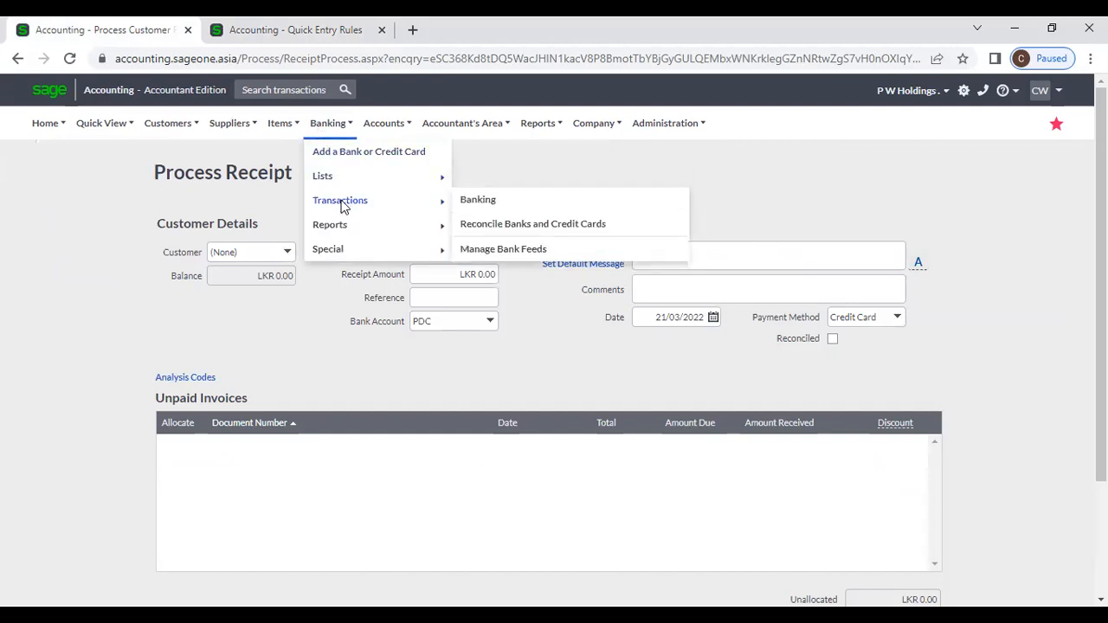
pyautogui.click(478, 200)
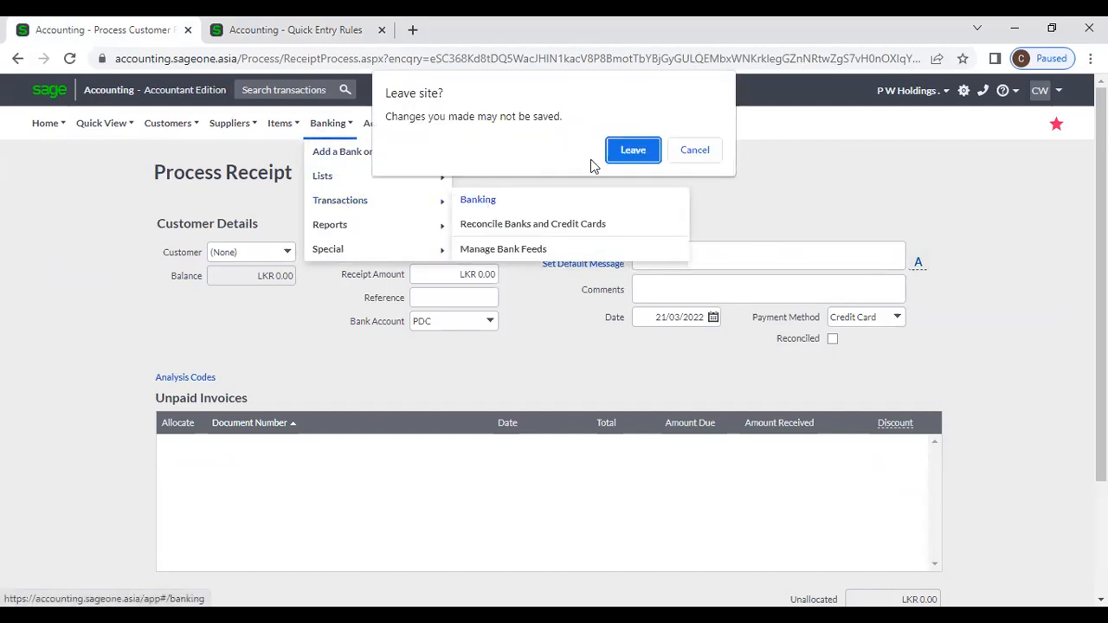
pyautogui.click(634, 151)
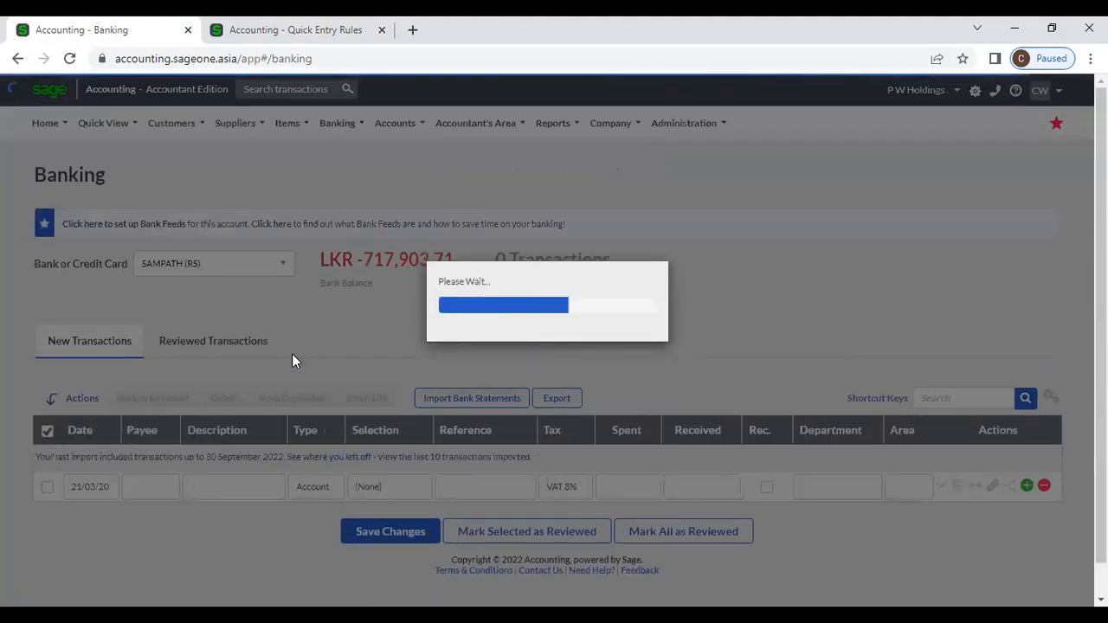
# Step: Add payee BC on the last banking line so it auto-fills Bank Charges
pyautogui.scroll(-5, 292, 362)
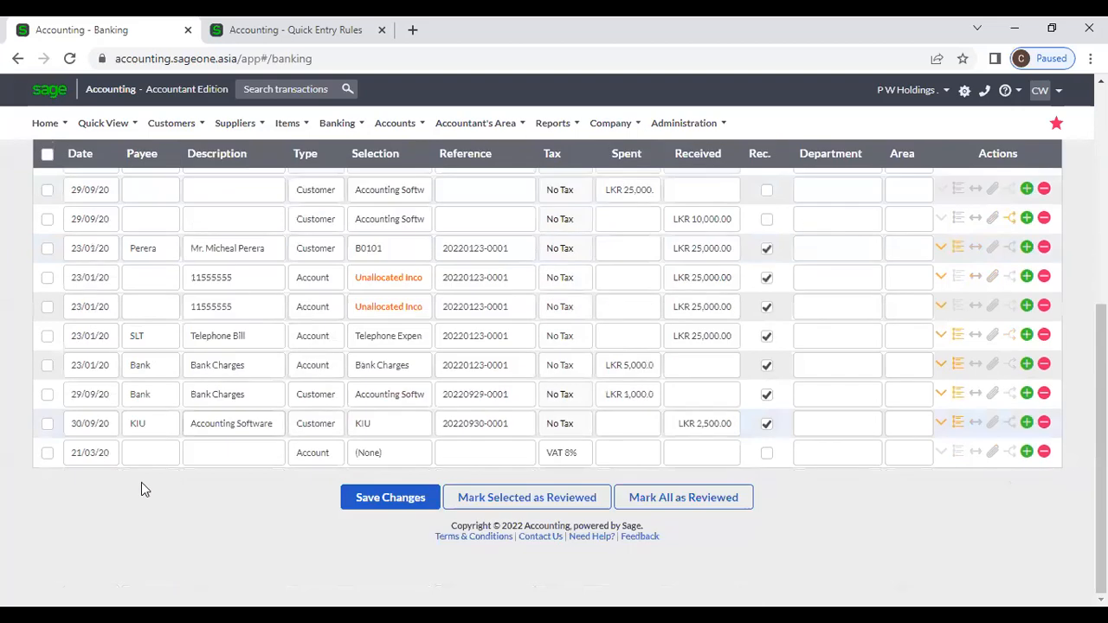
pyautogui.click(136, 455)
pyautogui.write('BC')
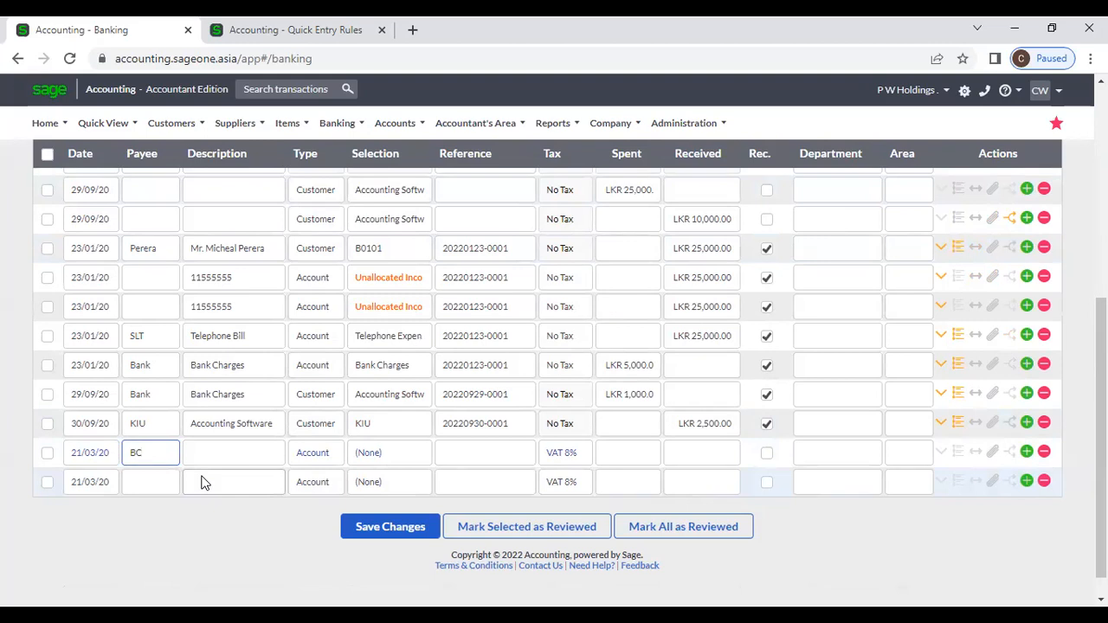
pyautogui.press('Tab')
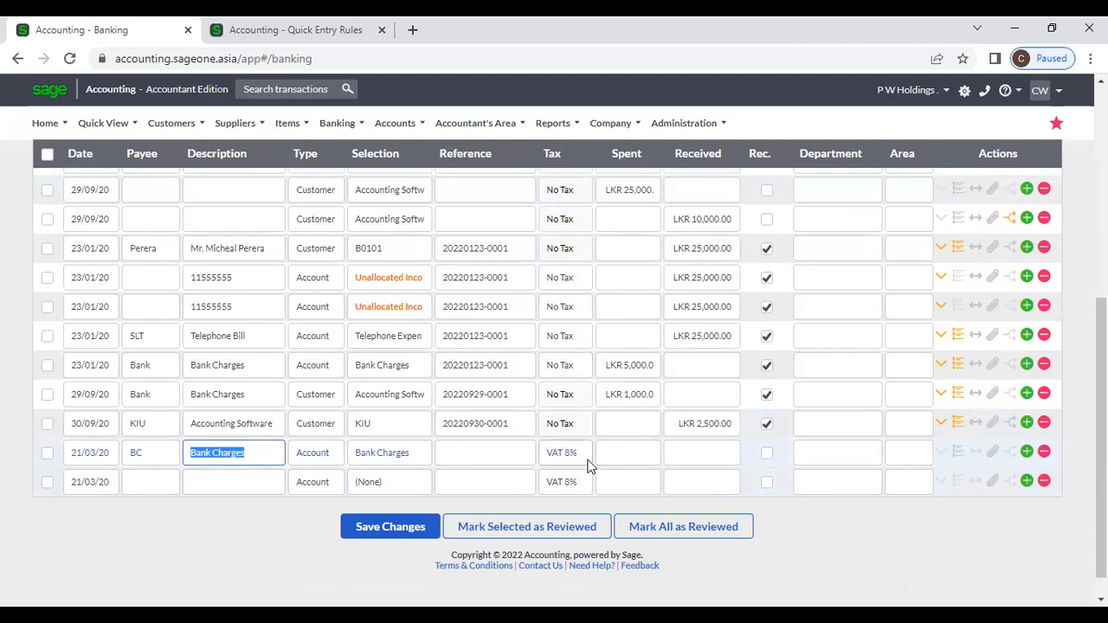
# Step: Delete the BC line and the blank line, then add a fresh transaction line
pyautogui.click(1044, 452)
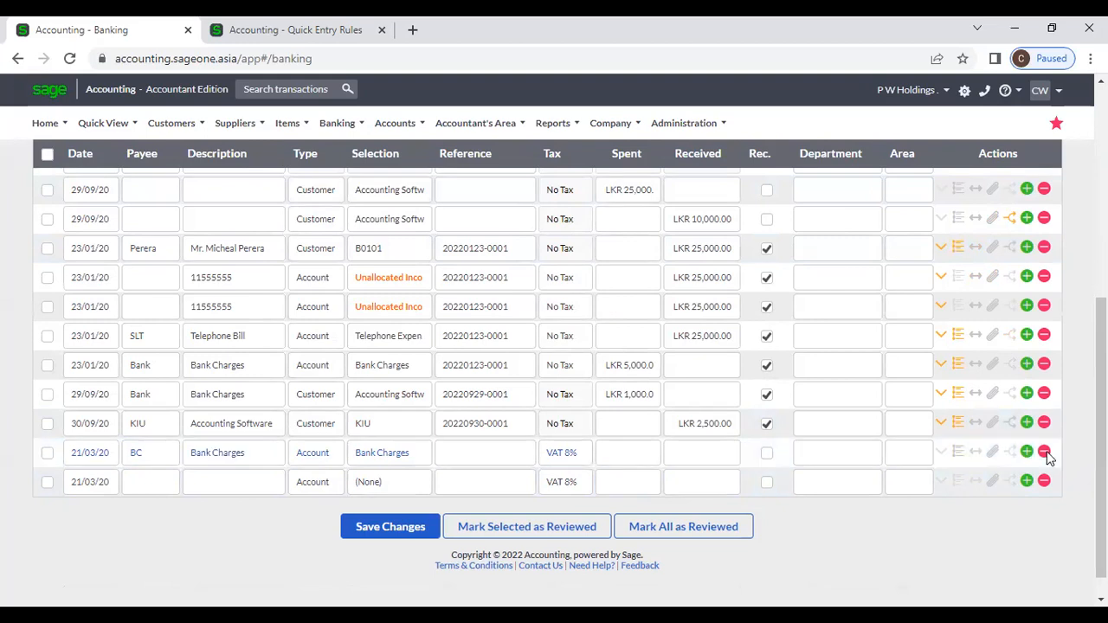
pyautogui.click(511, 166)
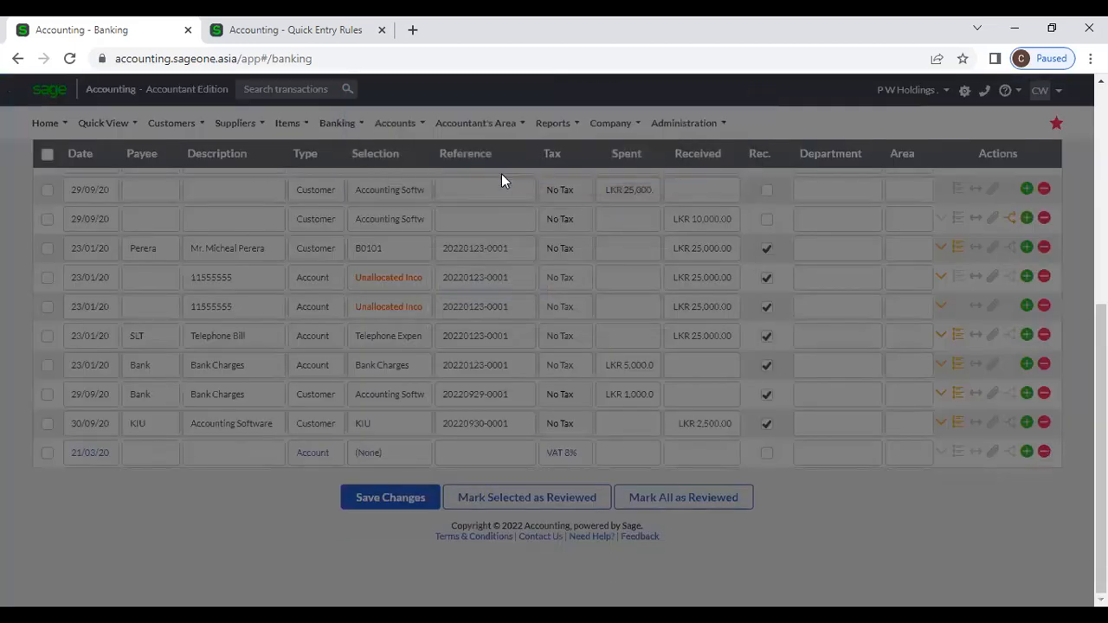
pyautogui.click(1044, 451)
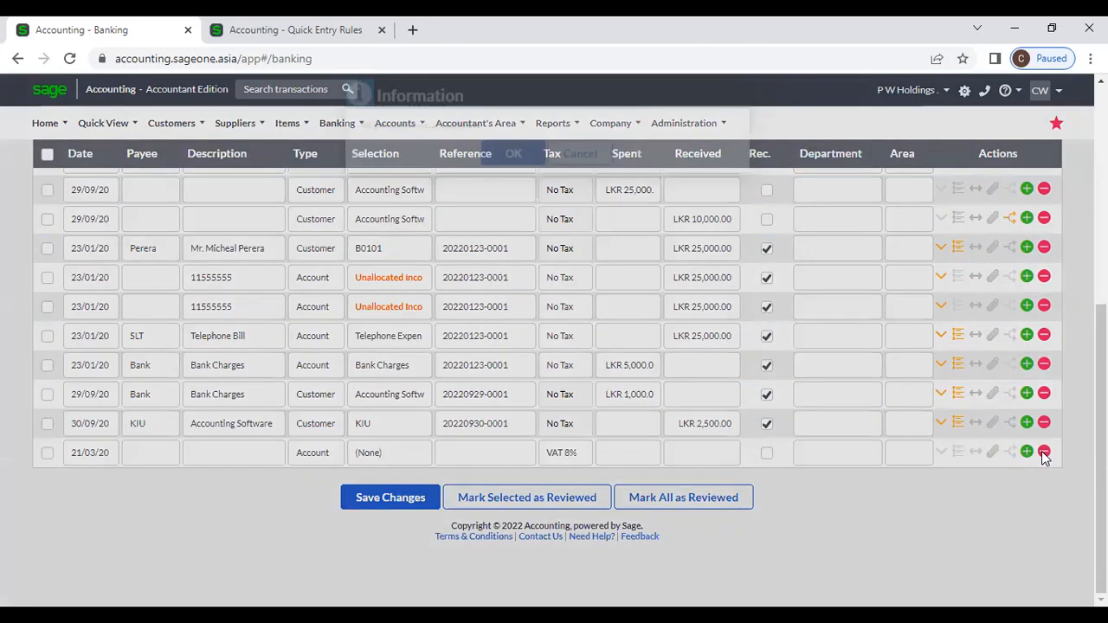
pyautogui.click(527, 171)
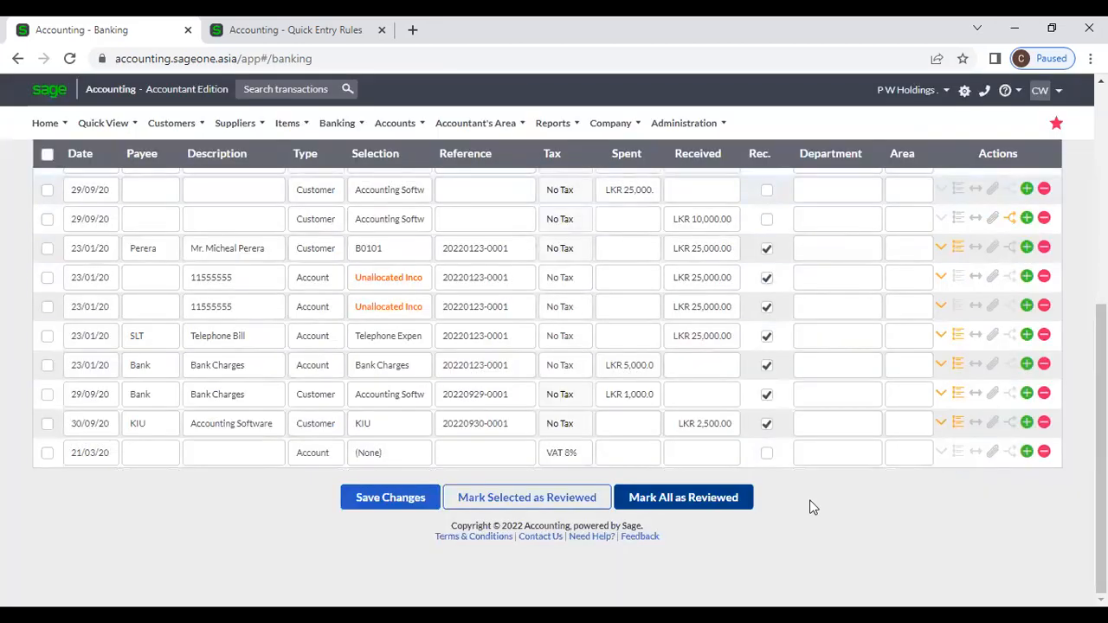
pyautogui.click(1026, 422)
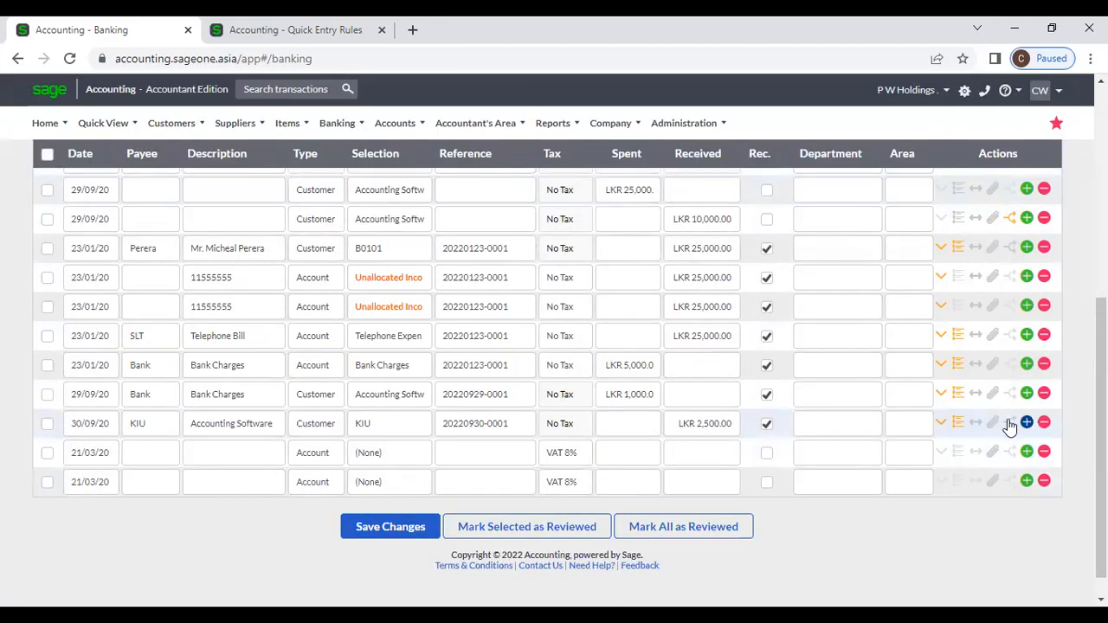
# Step: Re-enter payee BC on the new line, keep Bank Charges as its account, and return to Quick Entry Rules
pyautogui.click(147, 481)
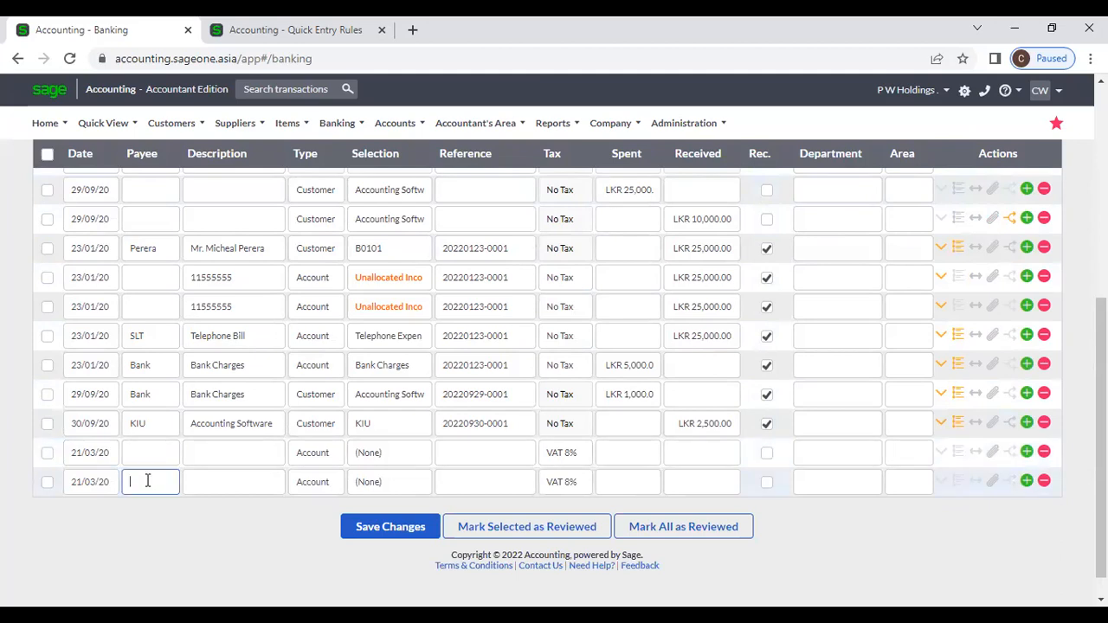
pyautogui.write('BC')
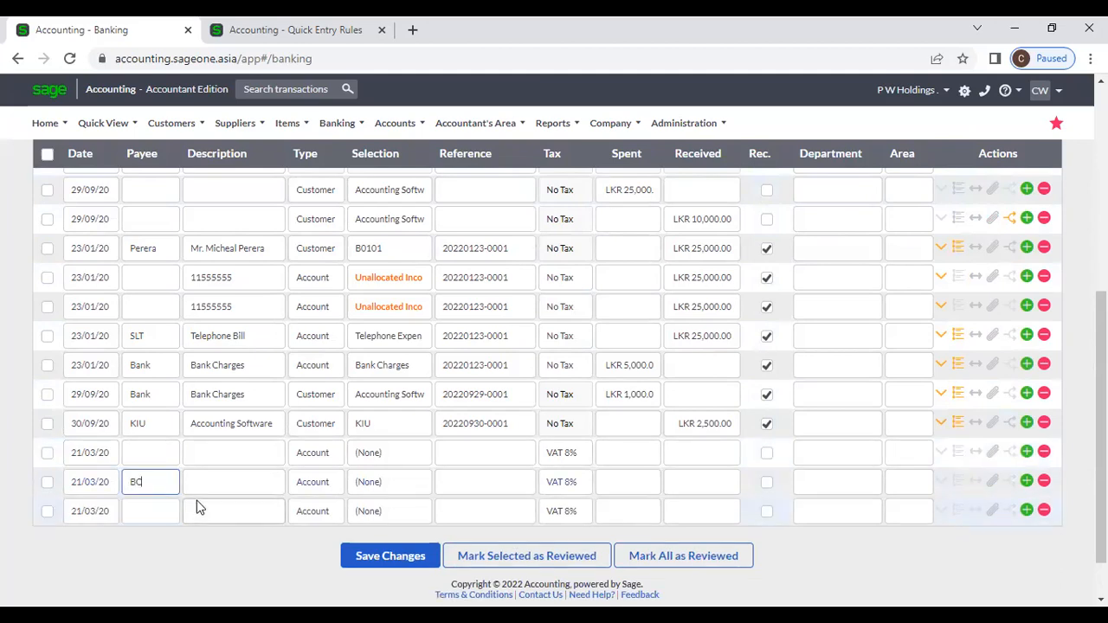
pyautogui.press('Tab')
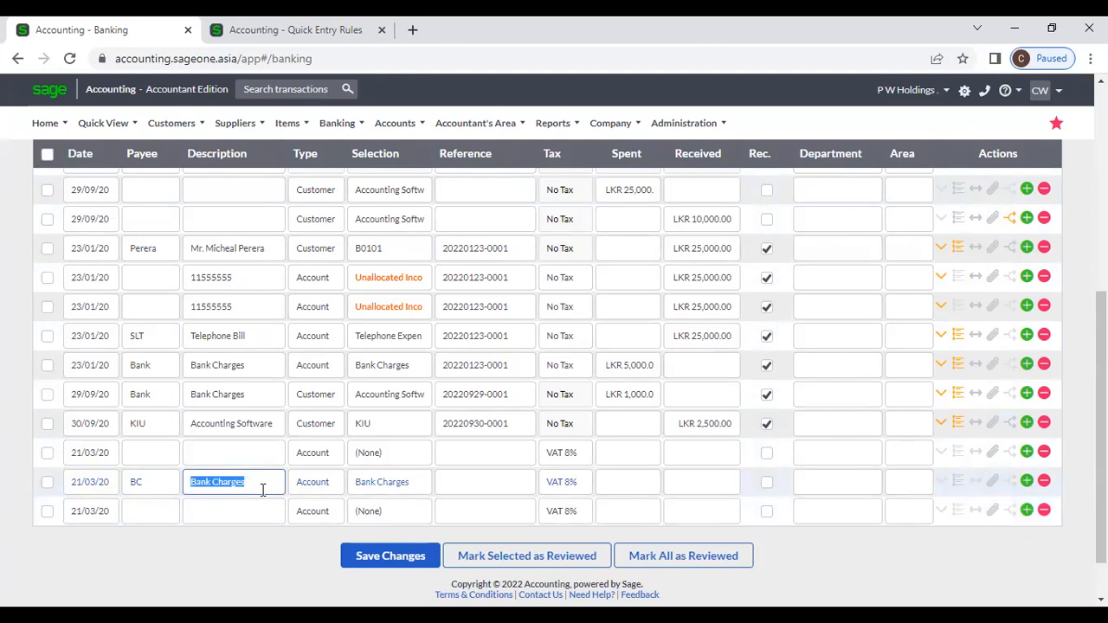
pyautogui.click(413, 491)
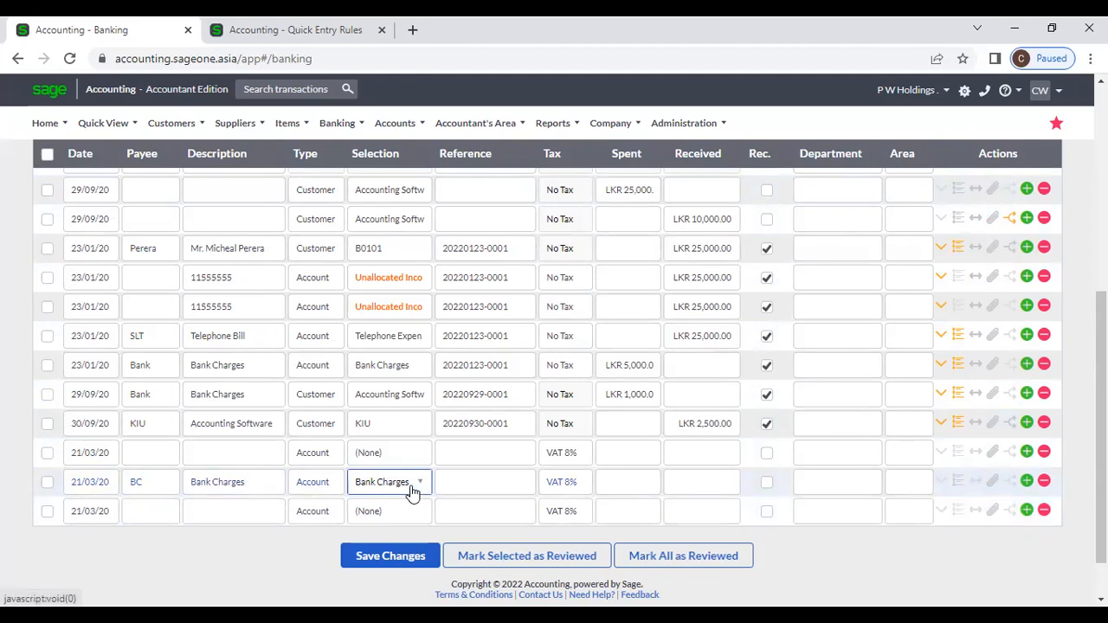
pyautogui.click(413, 491)
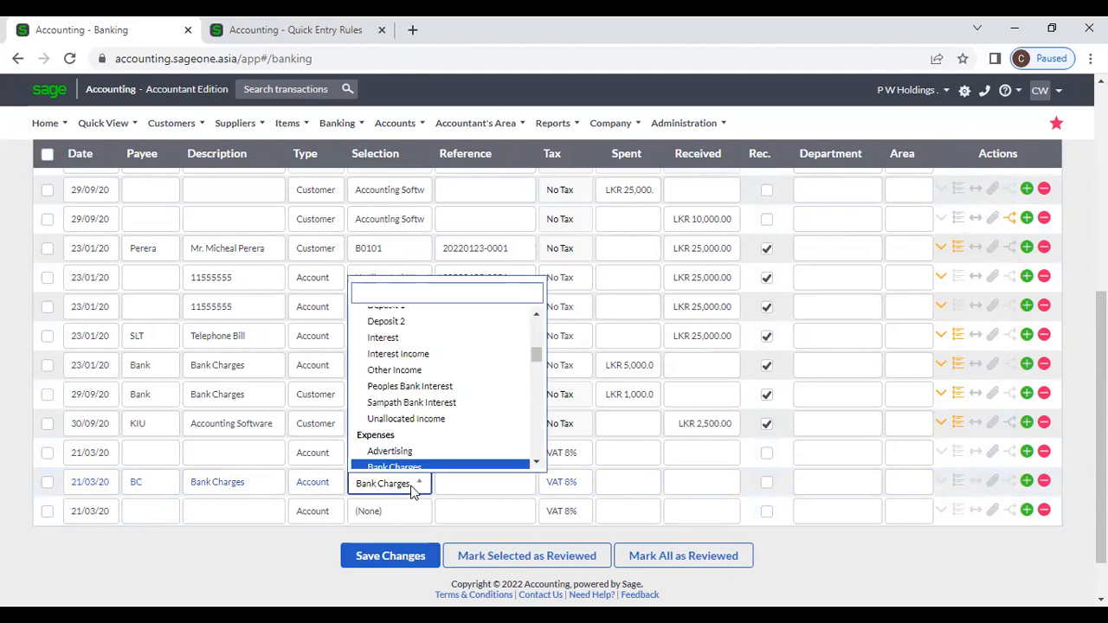
pyautogui.click(616, 489)
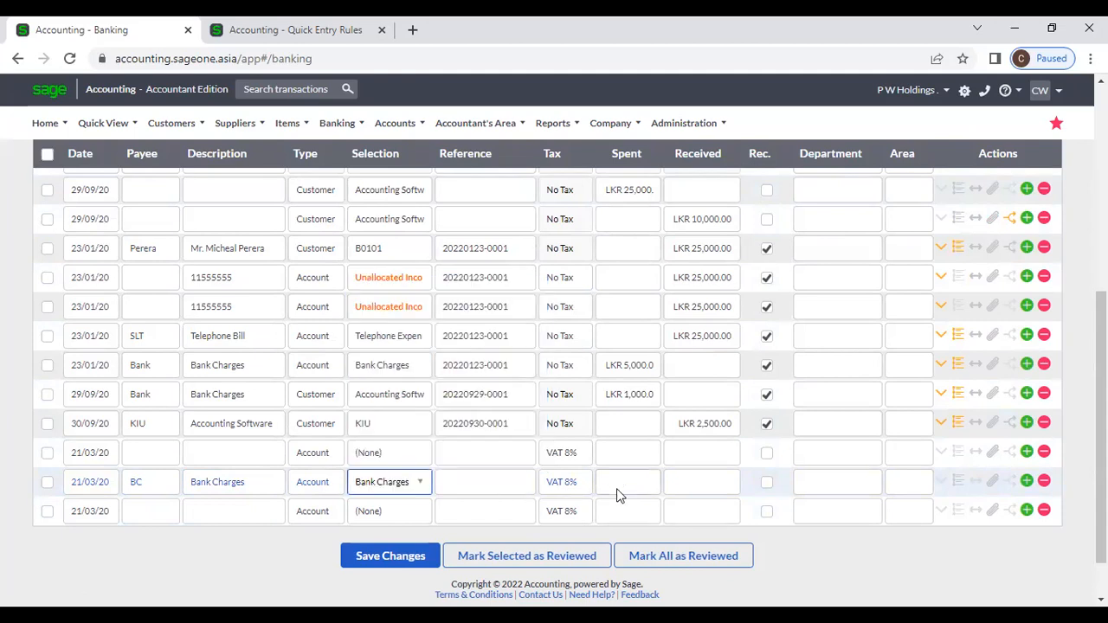
pyautogui.click(644, 482)
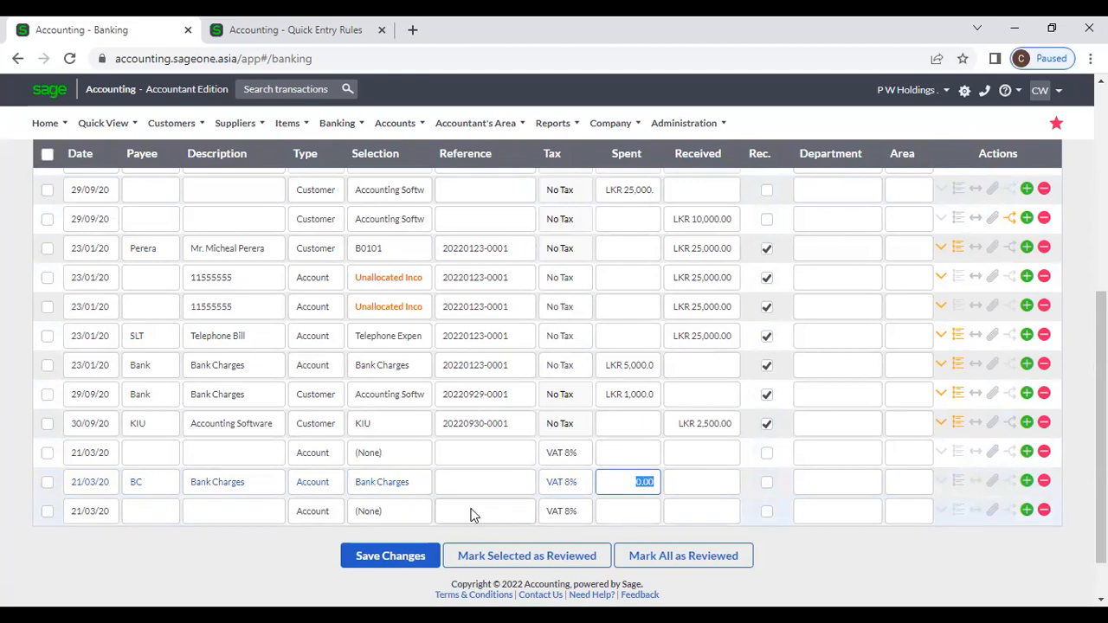
pyautogui.click(253, 28)
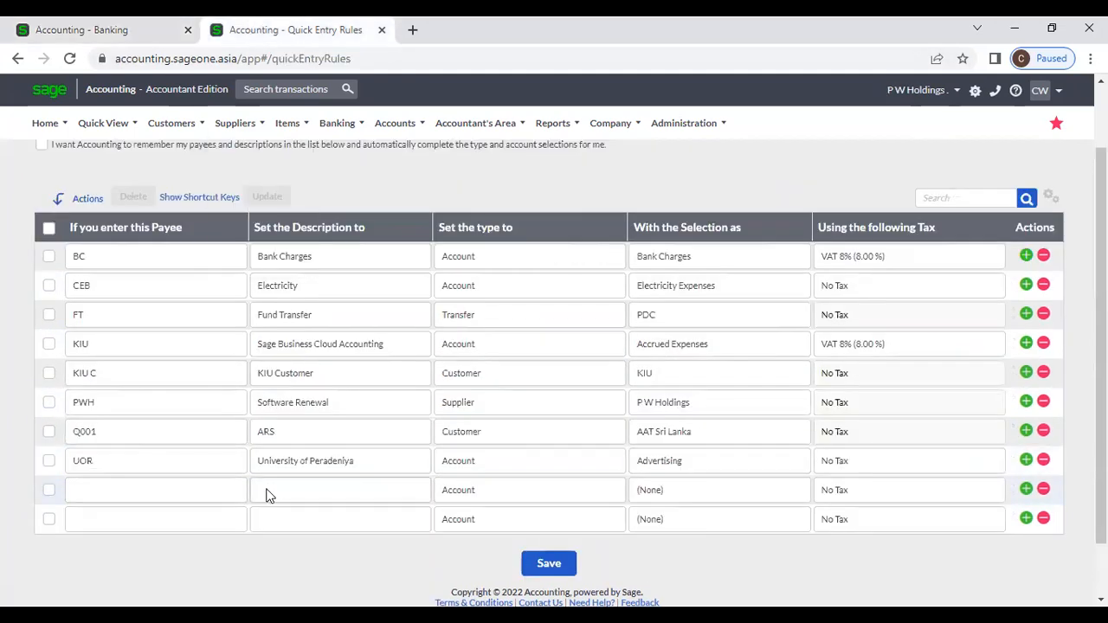
# Step: Add a CEB payee line auto-filled as Electricity, Electricity Expenses account, No Tax
pyautogui.click(110, 277)
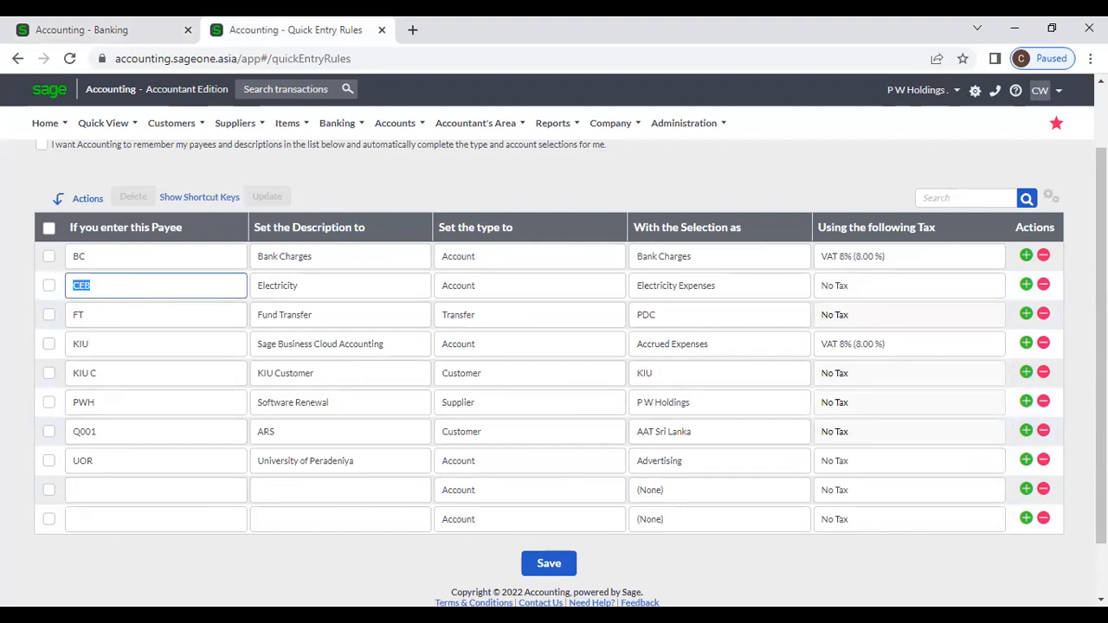
pyautogui.click(104, 28)
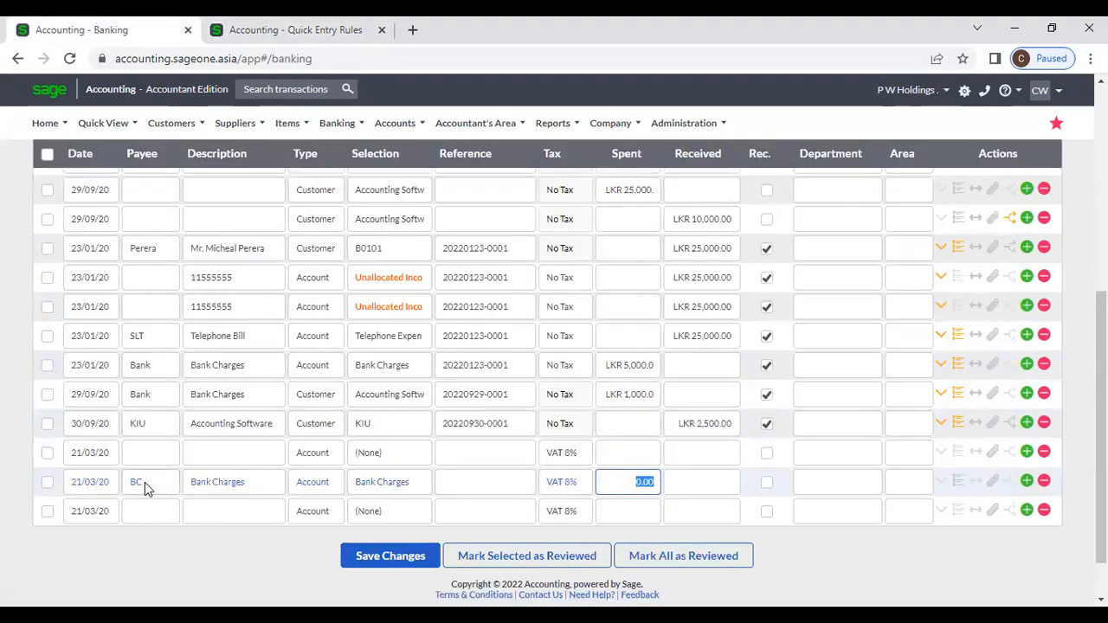
pyautogui.click(137, 514)
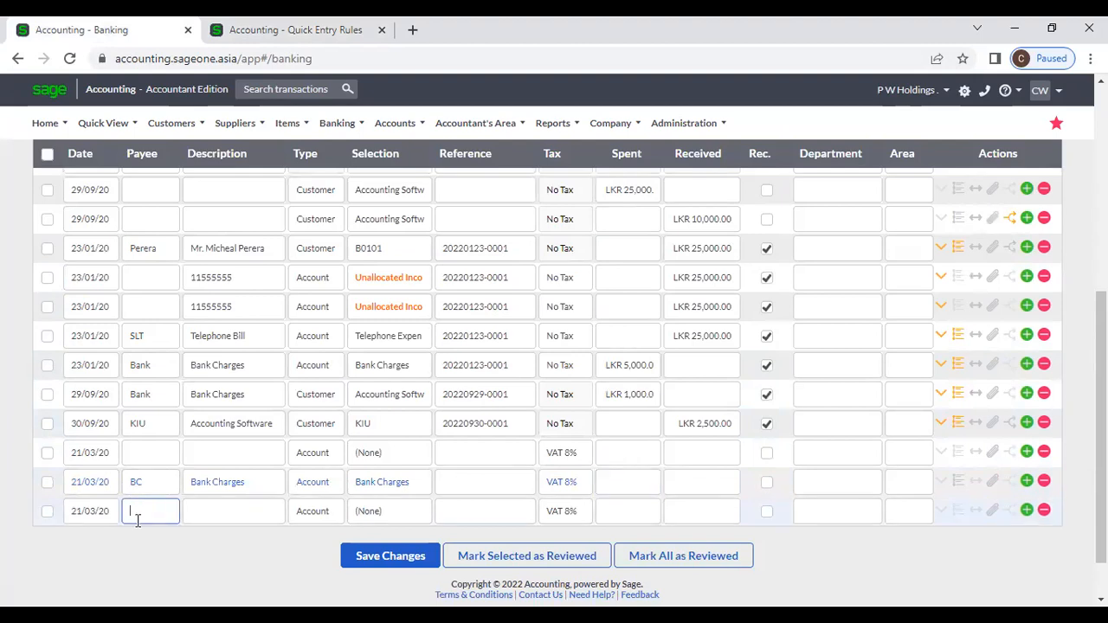
pyautogui.write('CEB')
pyautogui.press('Tab')
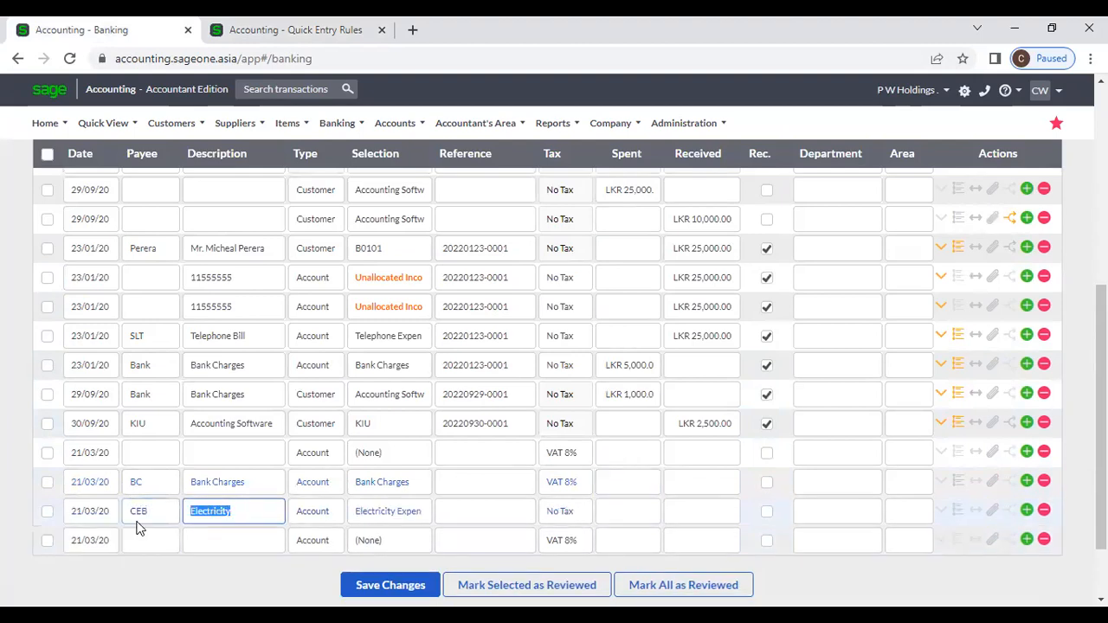
pyautogui.click(249, 514)
pyautogui.click(394, 512)
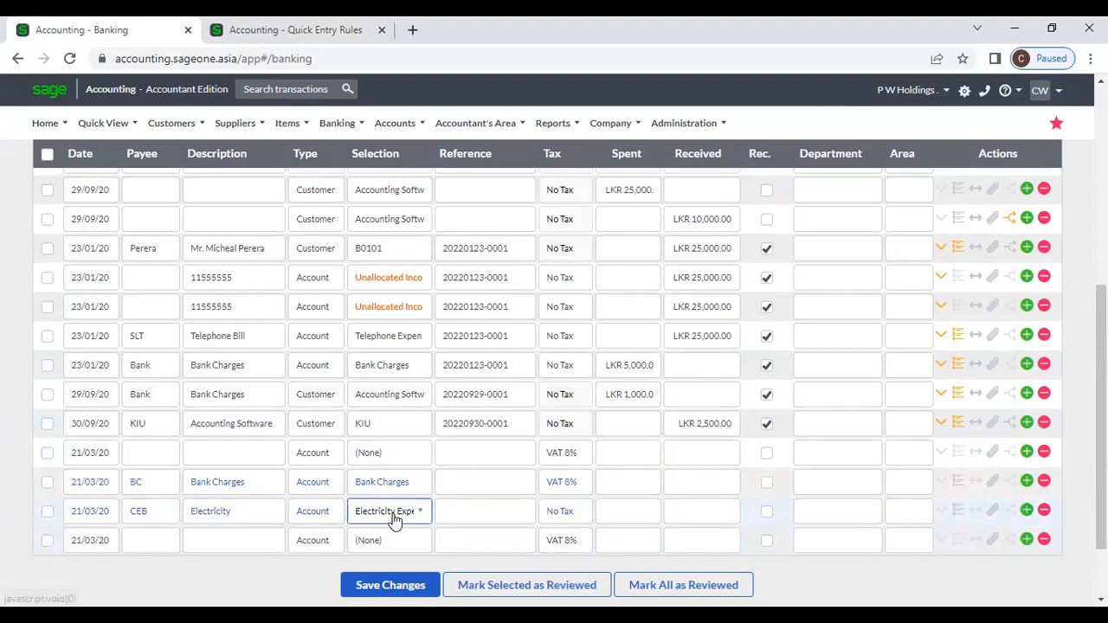
pyautogui.click(394, 512)
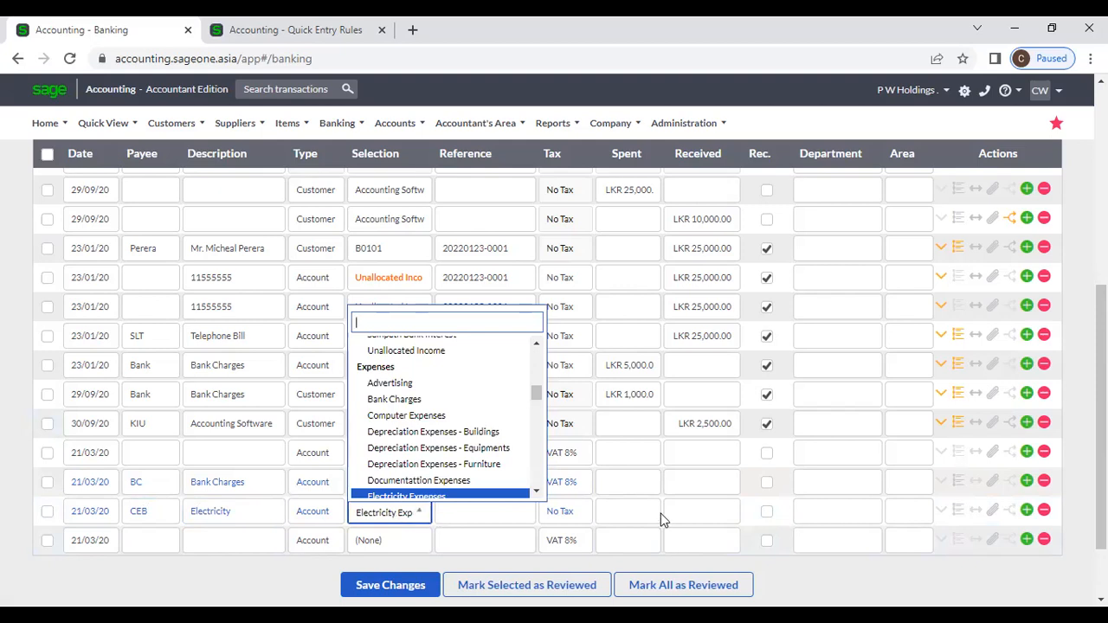
pyautogui.click(689, 520)
pyautogui.click(633, 515)
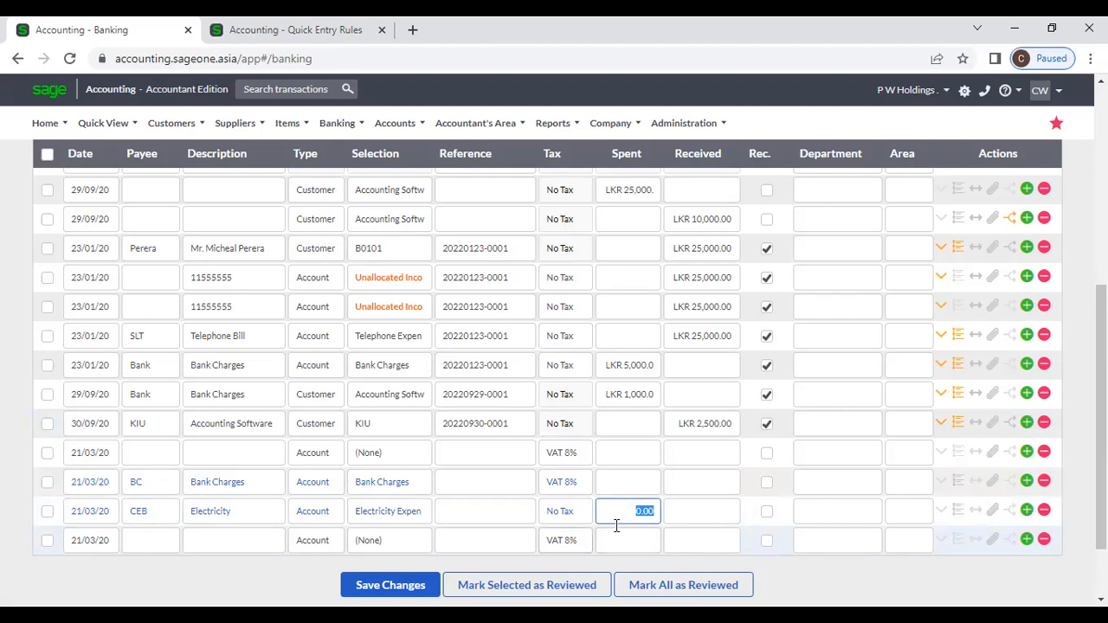
# Step: Compare the Quick Entry Rules with the Banking transactions, ending on the rules list
pyautogui.click(265, 26)
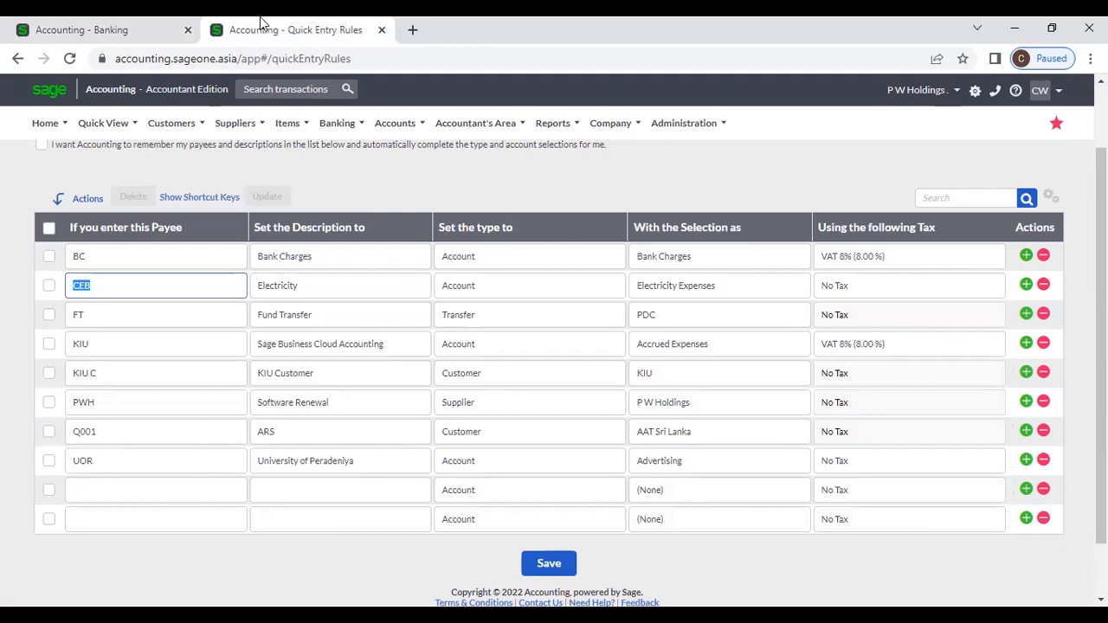
pyautogui.click(121, 26)
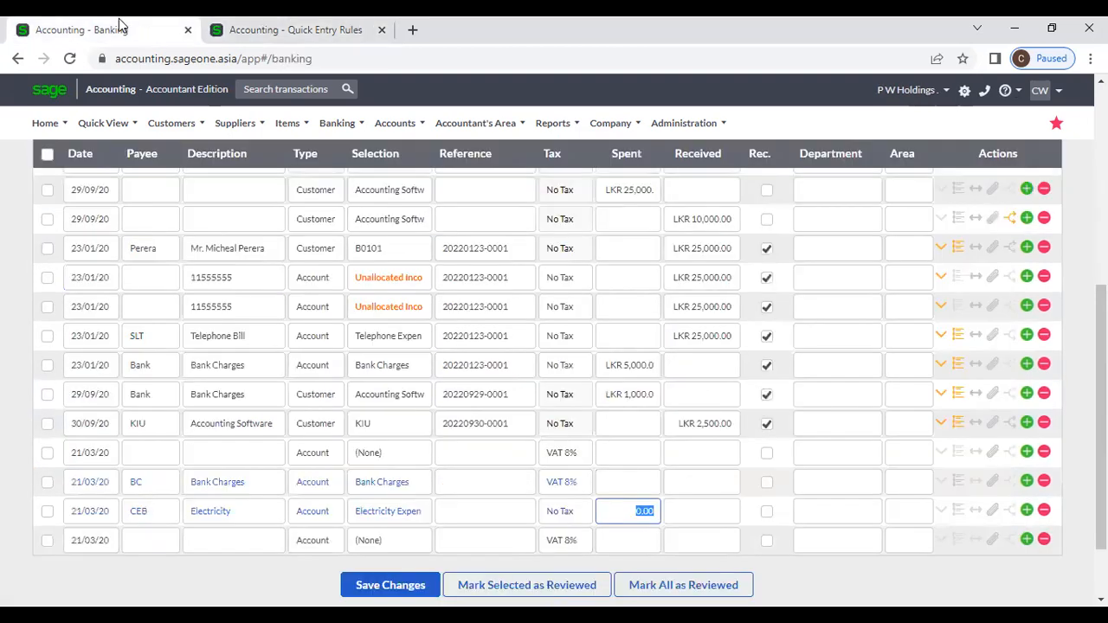
pyautogui.click(279, 29)
# Step: Start a new rule with payee SLLIT and description 'Accounting Software'
pyautogui.click(116, 498)
pyautogui.write('SLLIT')
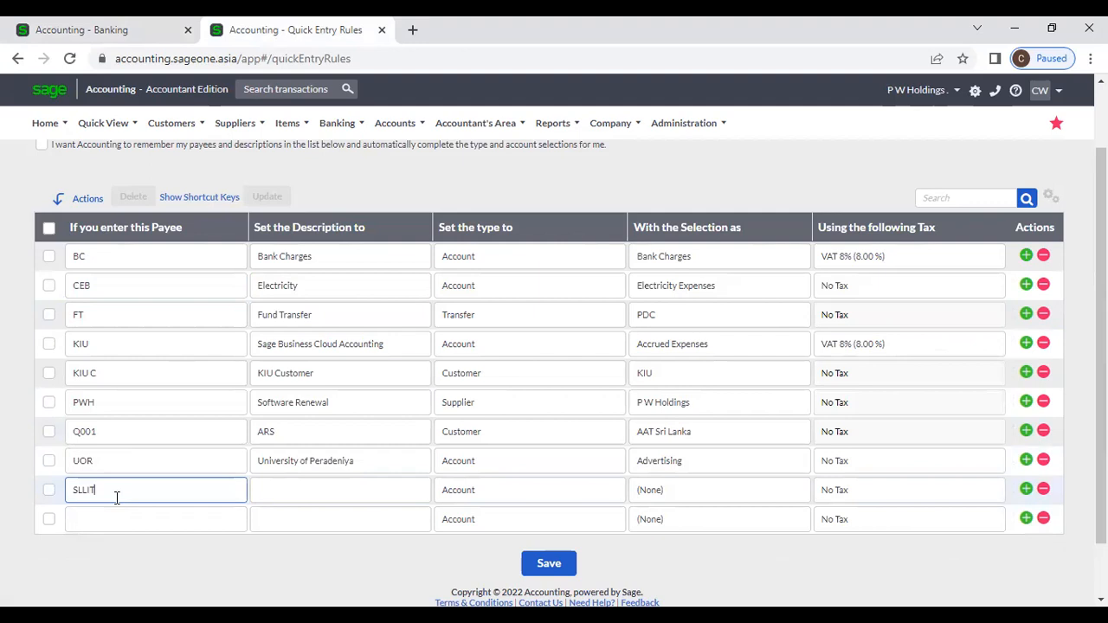
pyautogui.press('Tab')
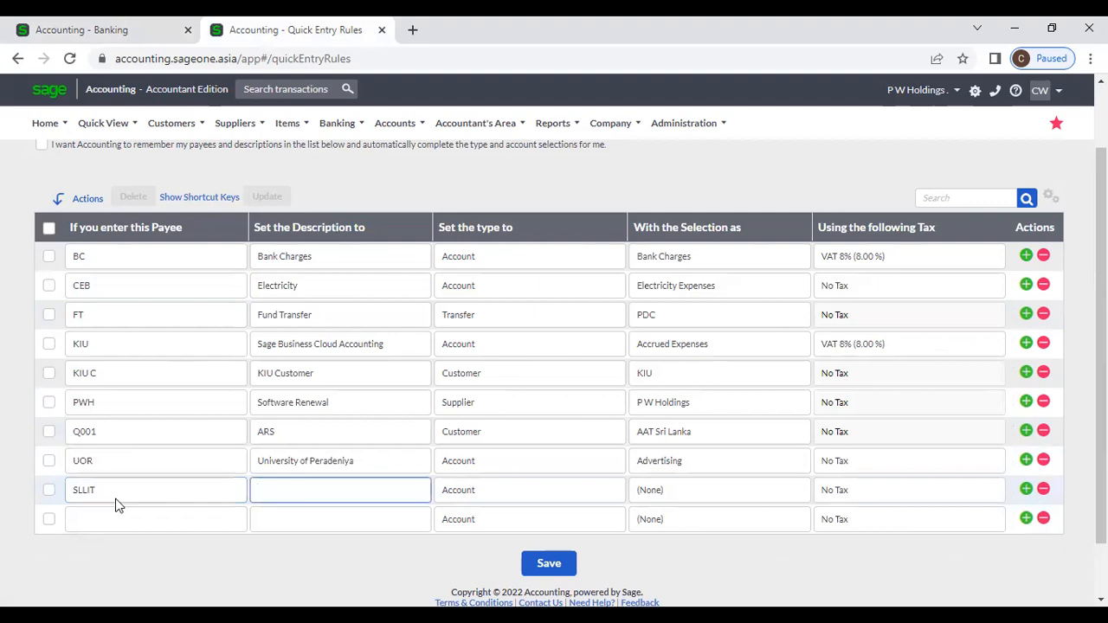
pyautogui.write('Accounting Software')
pyautogui.press('Tab')
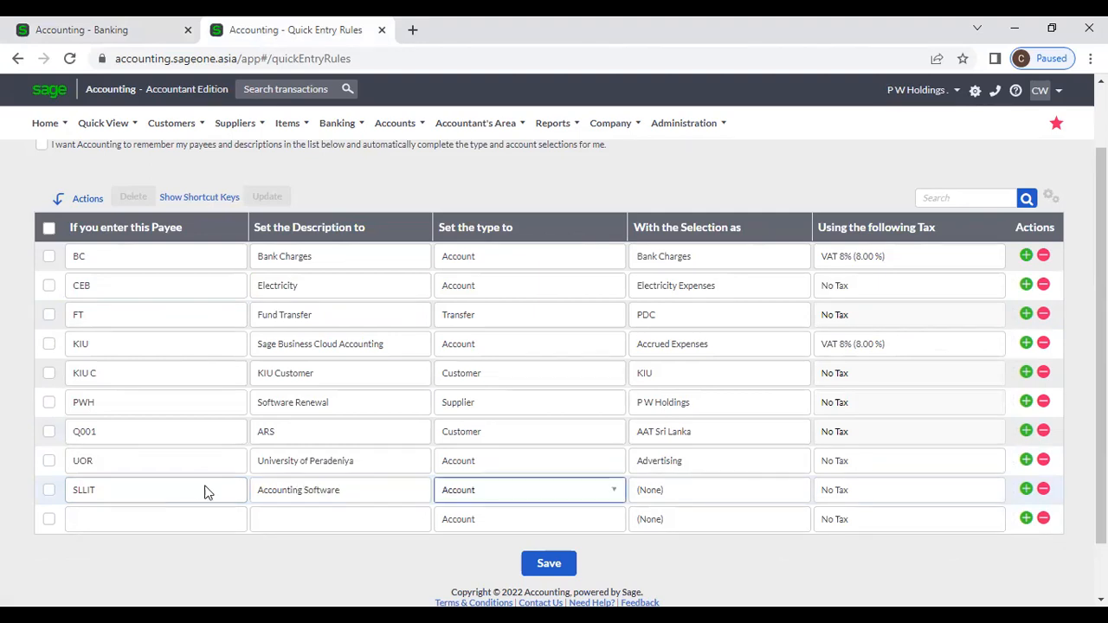
# Step: Assign Implementation Income with No Tax to the SLLIT rule and save the rules
pyautogui.click(667, 492)
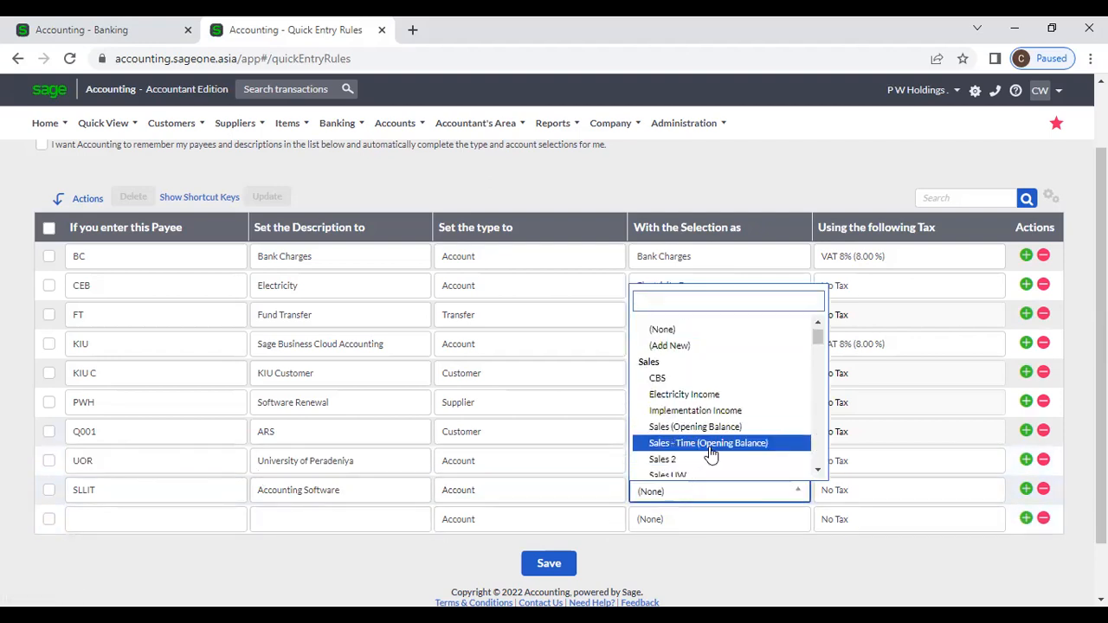
pyautogui.click(703, 411)
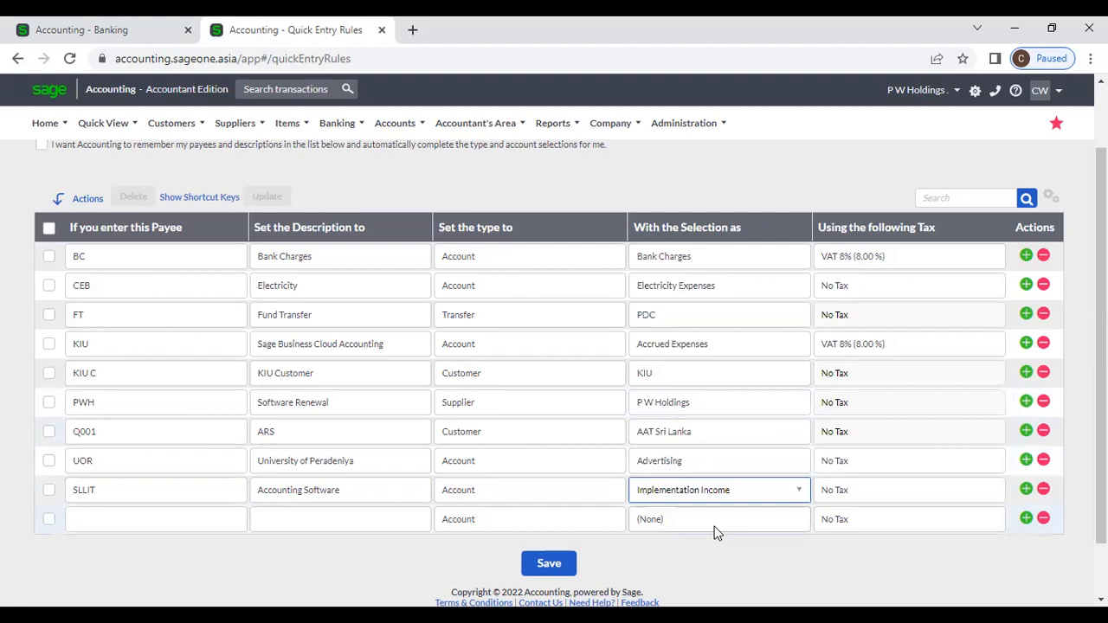
pyautogui.press('Tab')
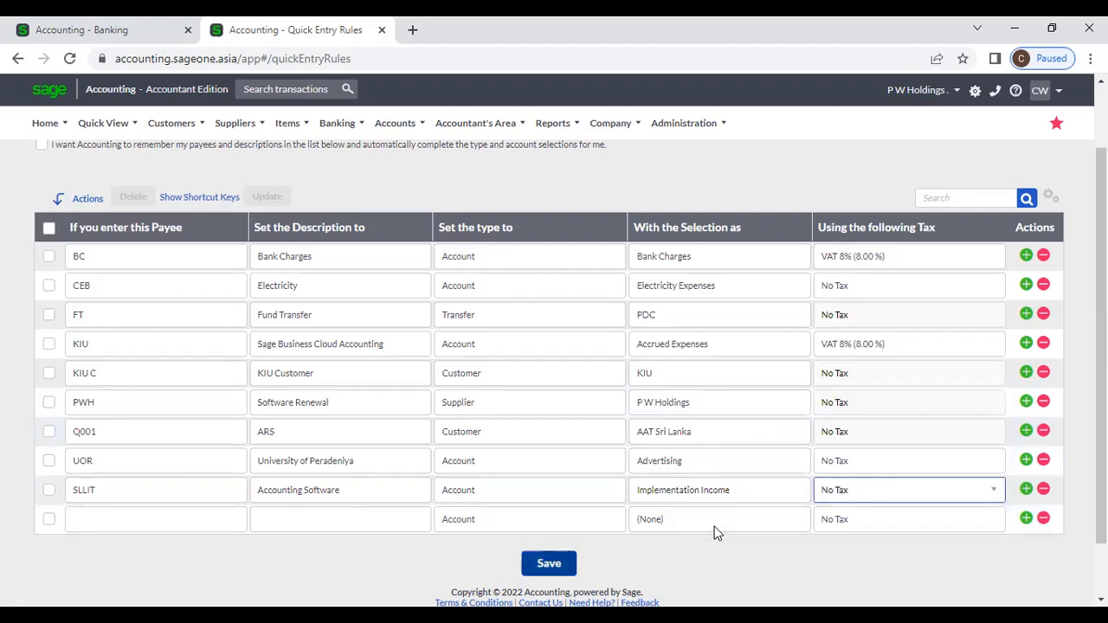
pyautogui.click(49, 490)
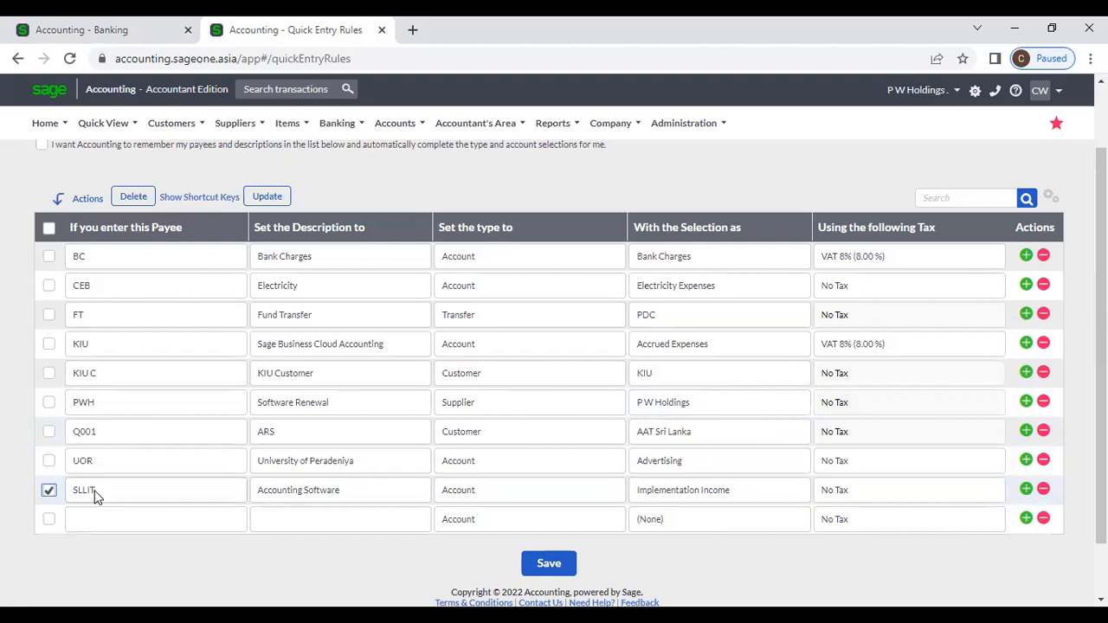
pyautogui.scroll(1, 549, 507)
pyautogui.scroll(-2, 549, 506)
pyautogui.click(546, 498)
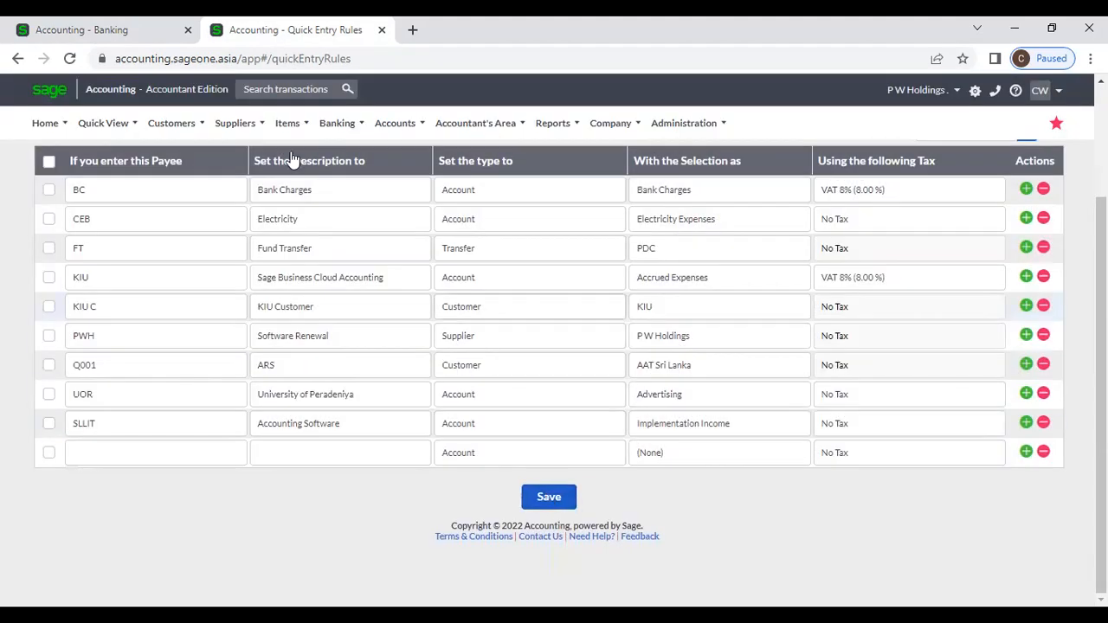
# Step: Reload the Banking transactions page and confirm the reload
pyautogui.click(128, 28)
pyautogui.moveTo(103, 123)
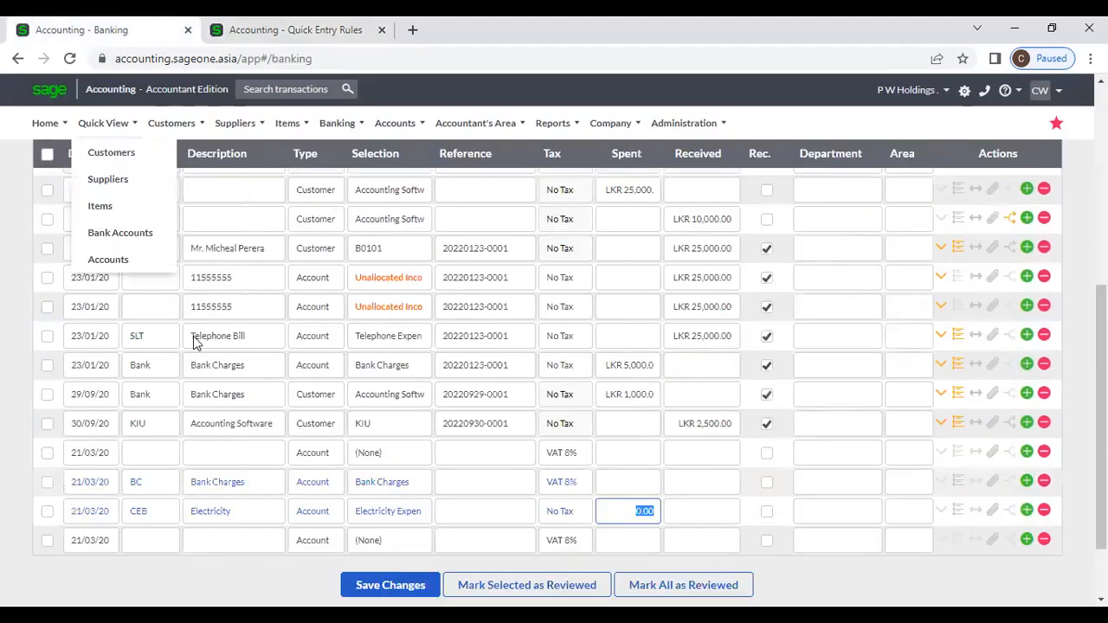
pyautogui.scroll(5, 197, 341)
pyautogui.click(71, 61)
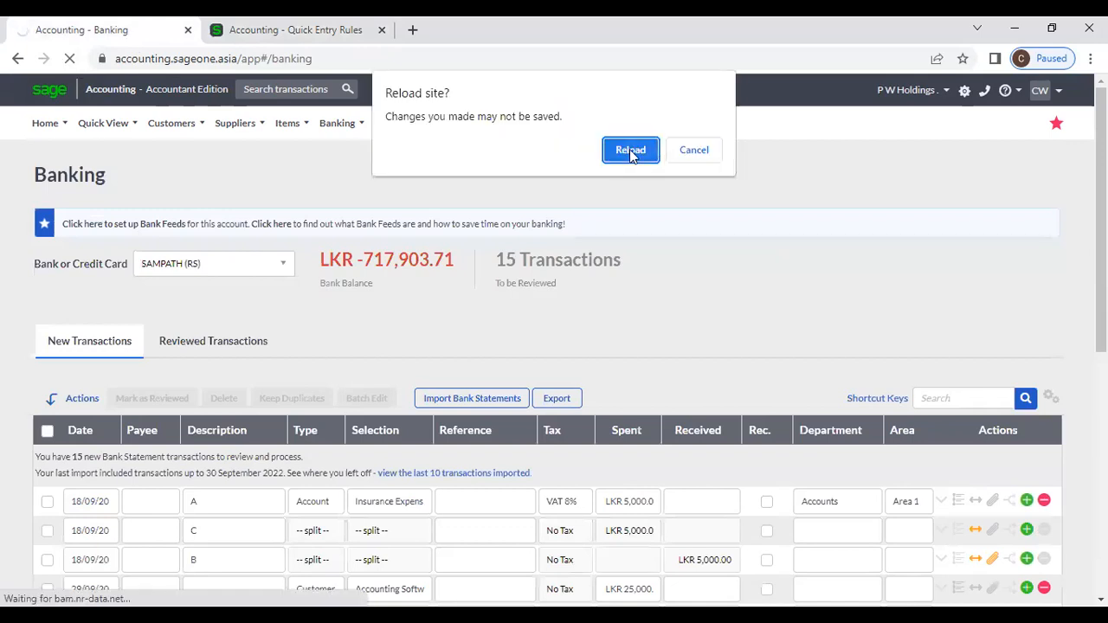
pyautogui.click(632, 152)
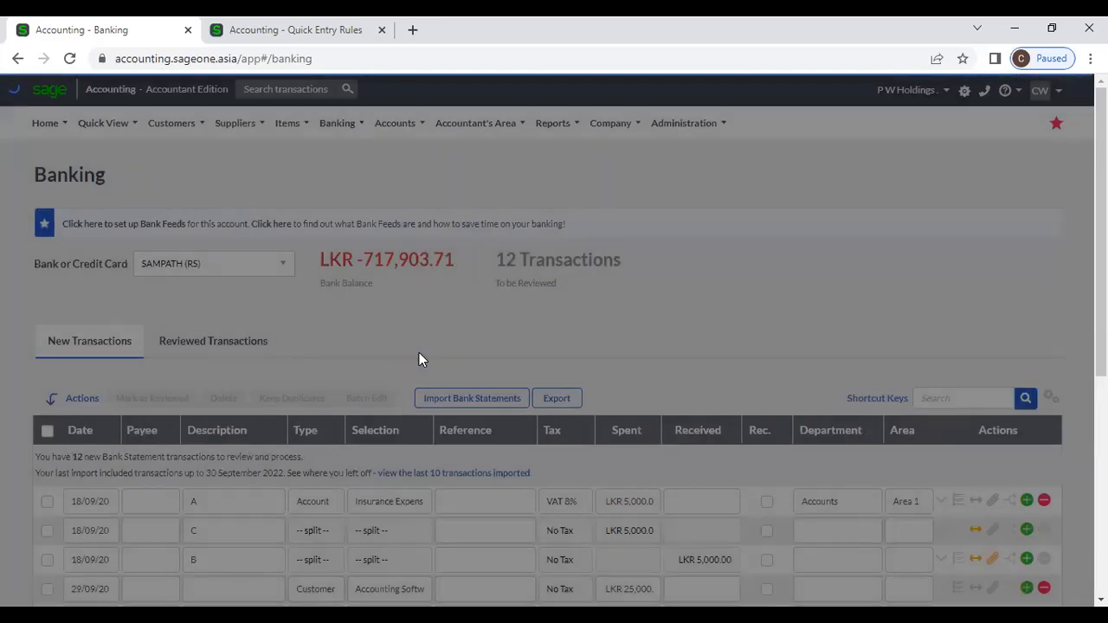
# Step: Enter payee SLIT on the 21/03/20 row, then save the Quick Entry Rules
pyautogui.scroll(-5, 413, 390)
pyautogui.click(128, 456)
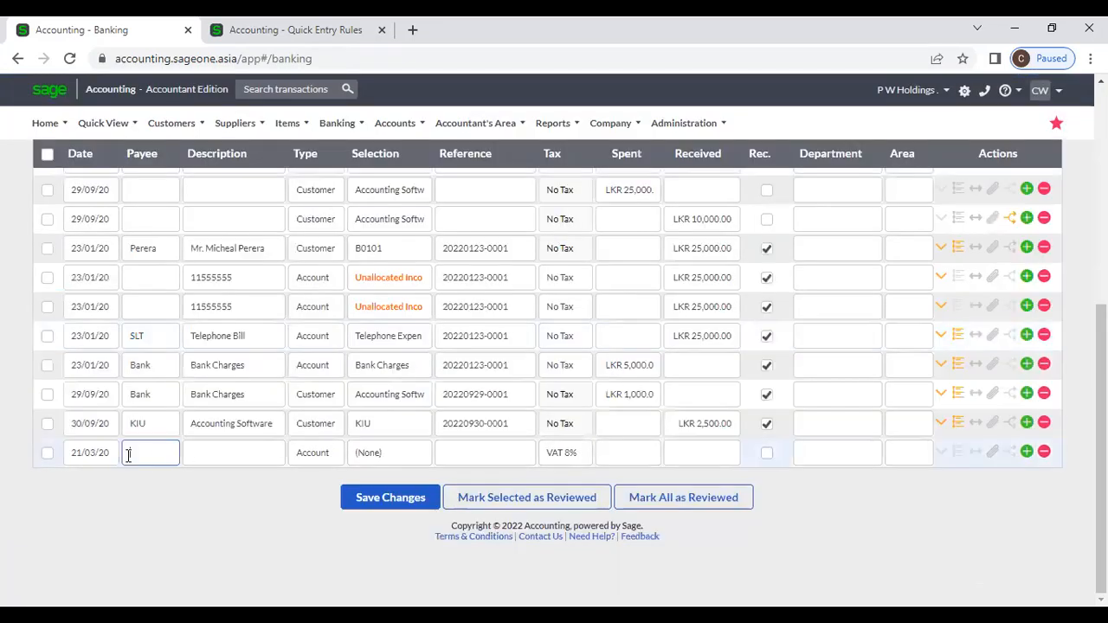
pyautogui.write('SL')
pyautogui.write('IT')
pyautogui.press('Tab')
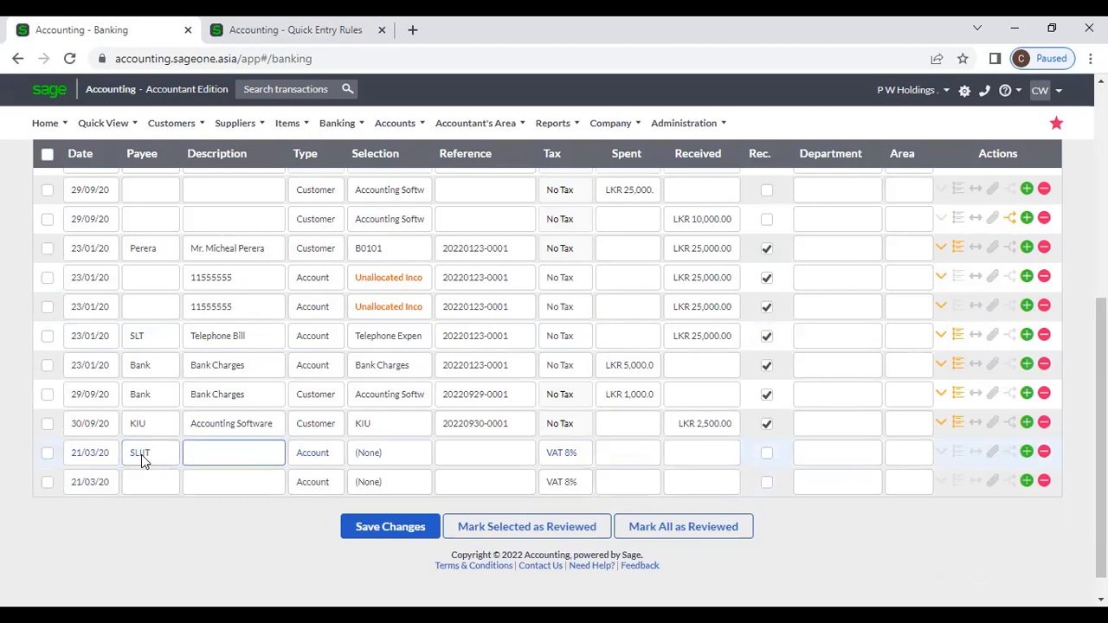
pyautogui.click(301, 26)
pyautogui.click(558, 499)
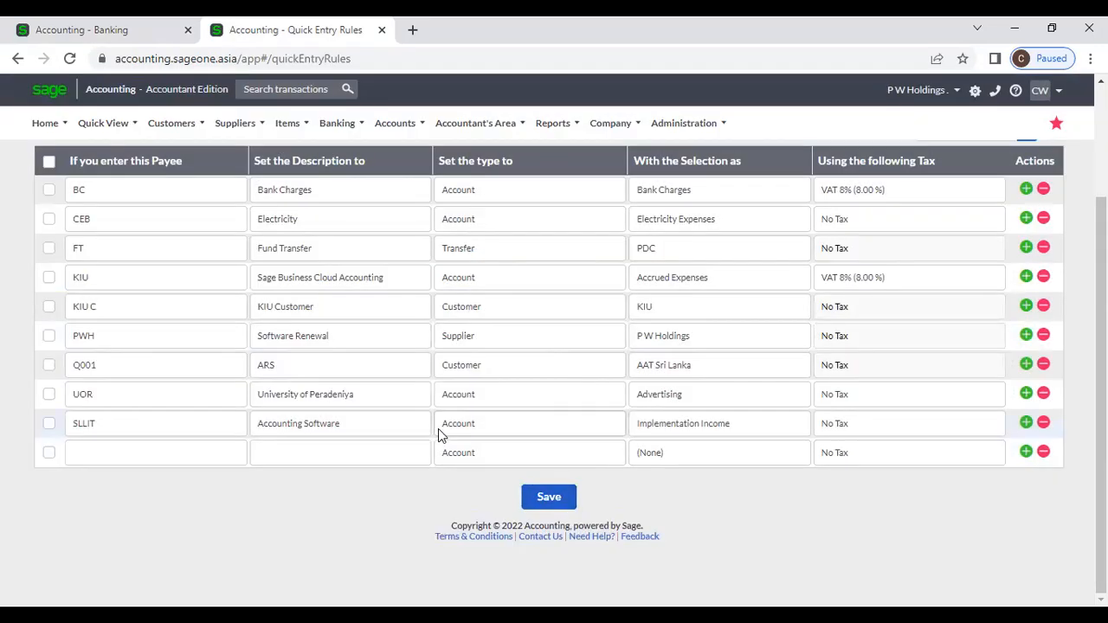
# Step: Correct the rule's payee from SLLIT to SLIIT and save the rules
pyautogui.doubleClick(84, 423)
pyautogui.click(83, 423)
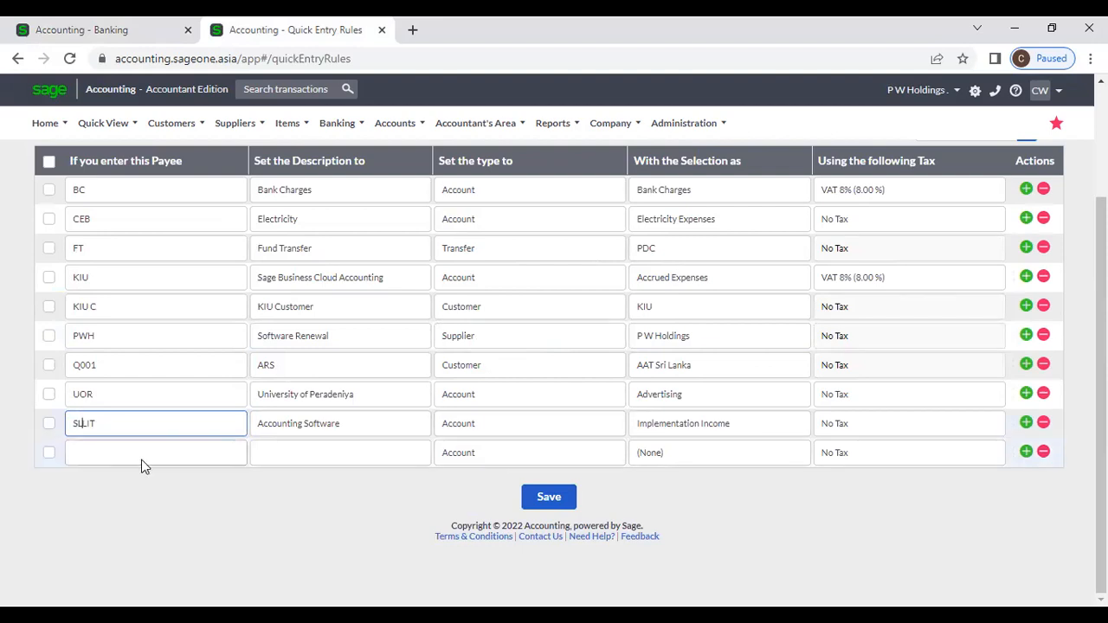
pyautogui.press('BackSpace')
pyautogui.write('L')
pyautogui.press('BackSpace')
pyautogui.write('I')
pyautogui.click(566, 495)
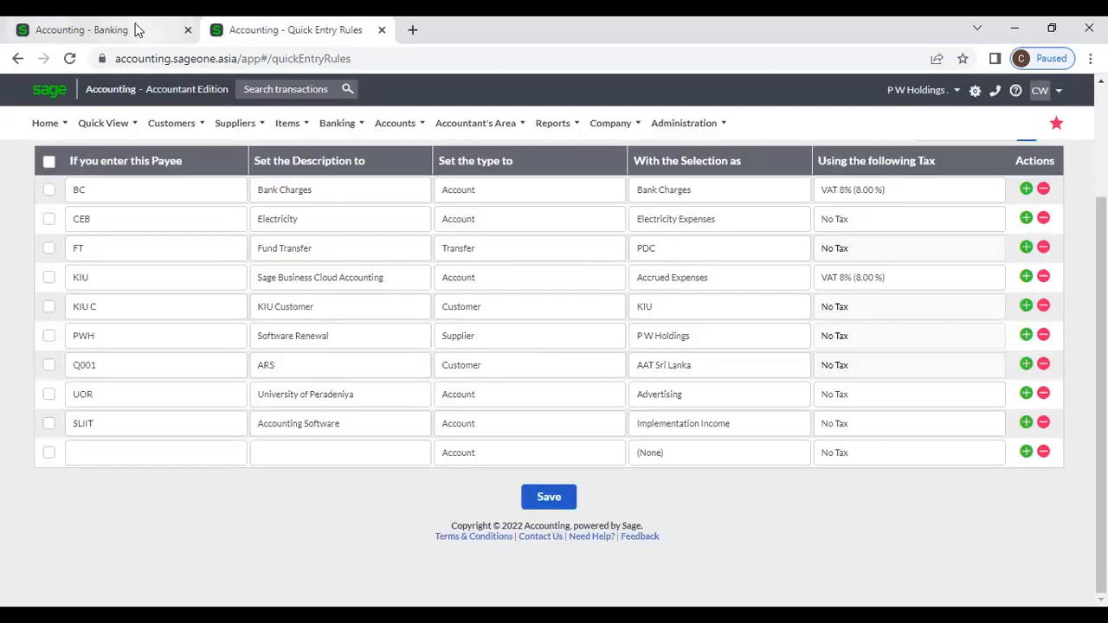
# Step: Reload Banking and add a SLIIT row that autofills Accounting Software and Implementation Income
pyautogui.click(136, 30)
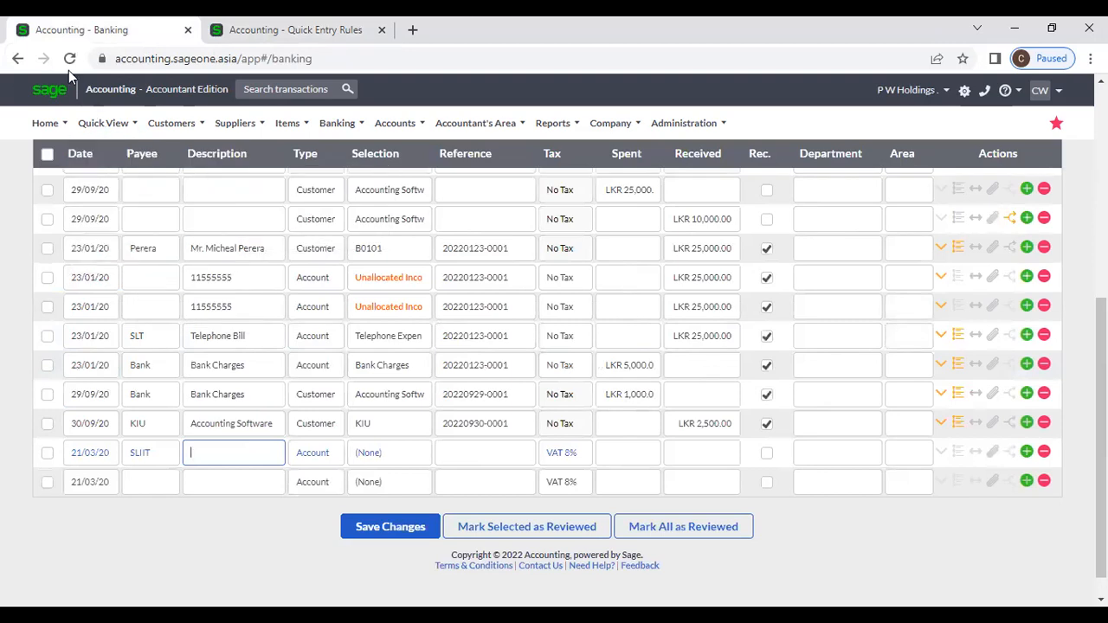
pyautogui.click(69, 58)
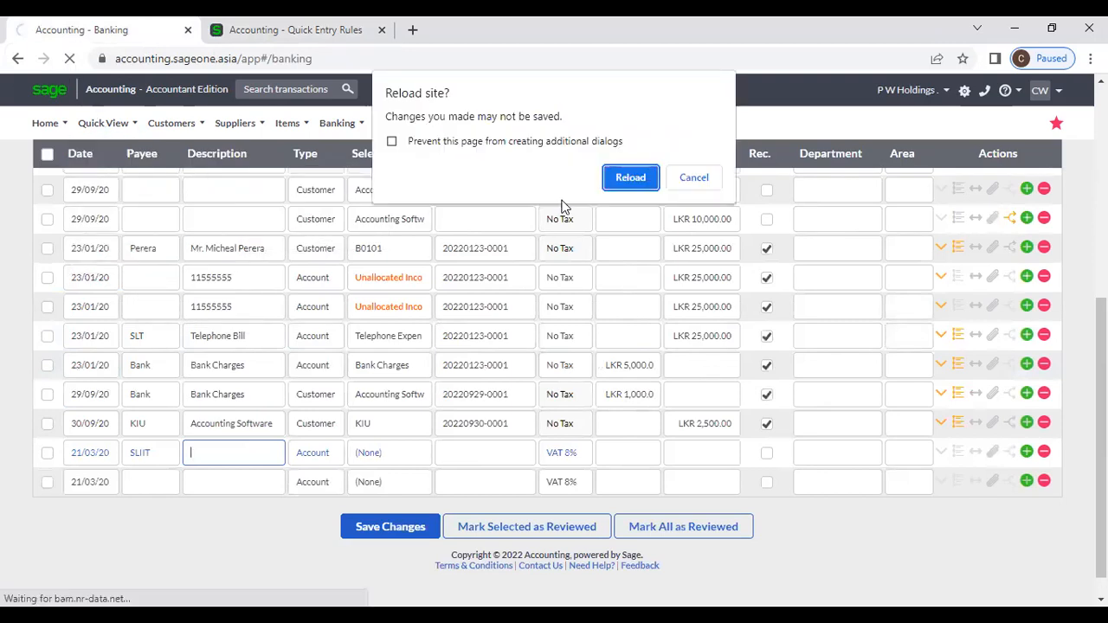
pyautogui.click(628, 182)
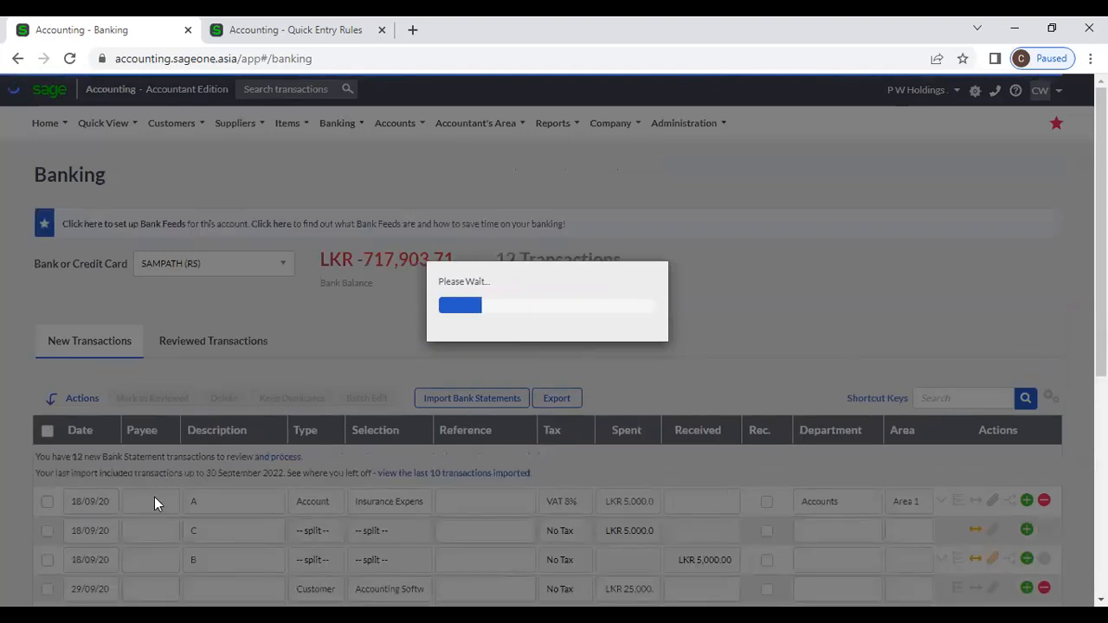
pyautogui.scroll(-5, 154, 498)
pyautogui.click(147, 446)
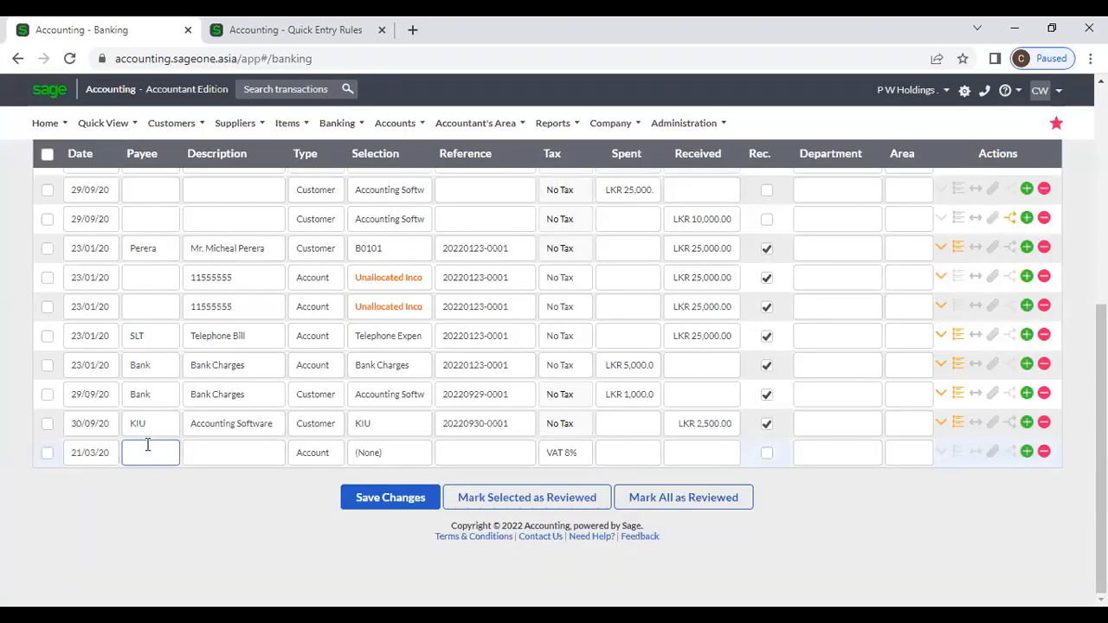
pyautogui.write('SLIIT')
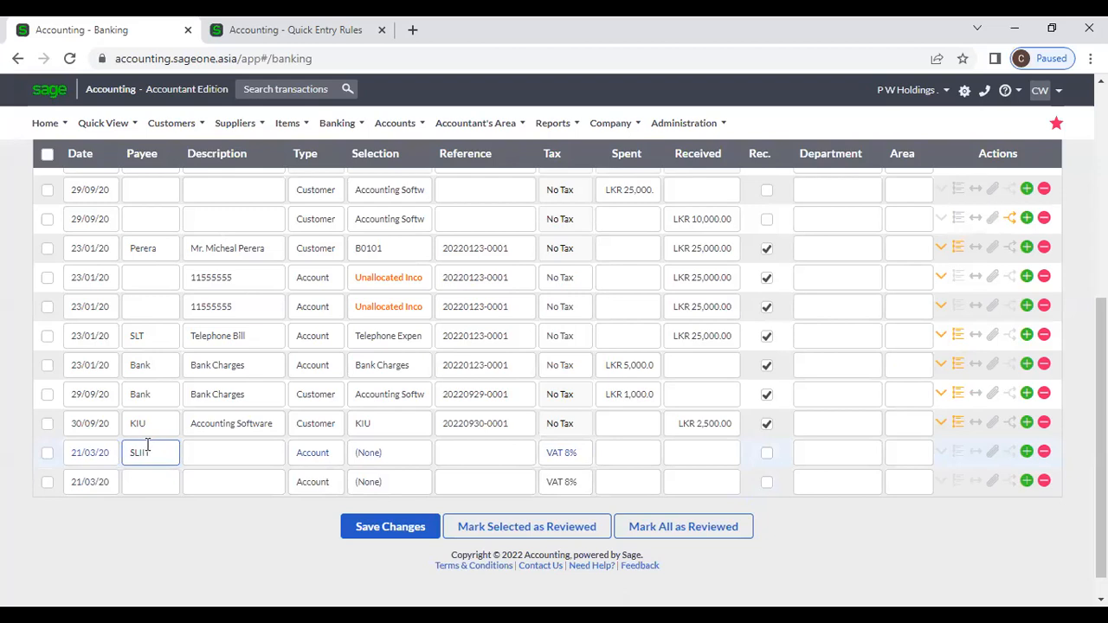
pyautogui.press('Tab')
pyautogui.click(369, 465)
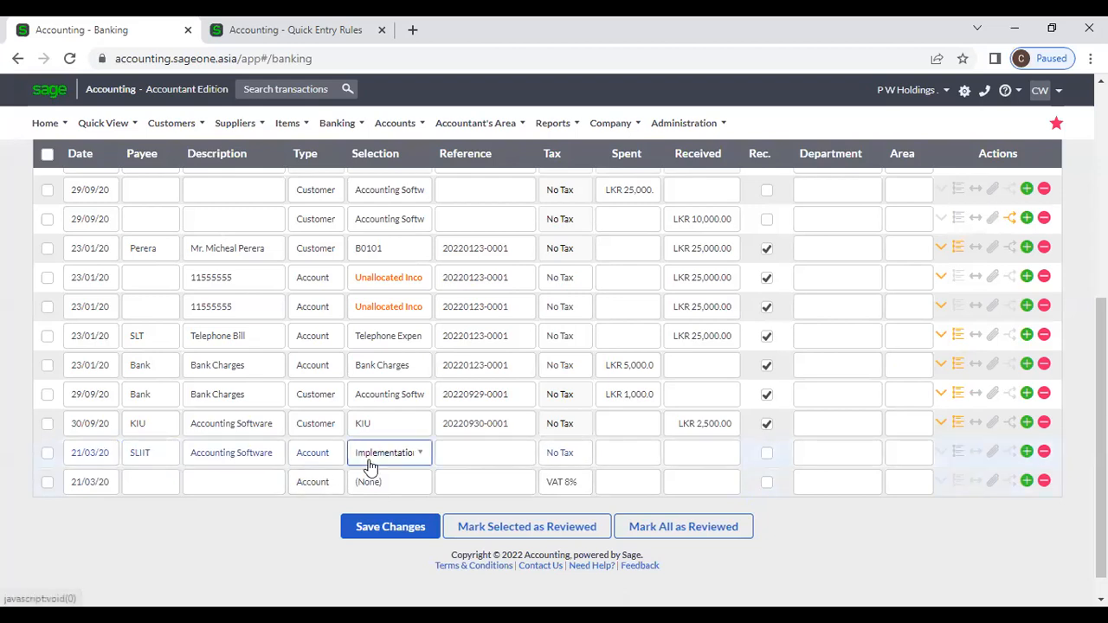
pyautogui.scroll(-1, 258, 463)
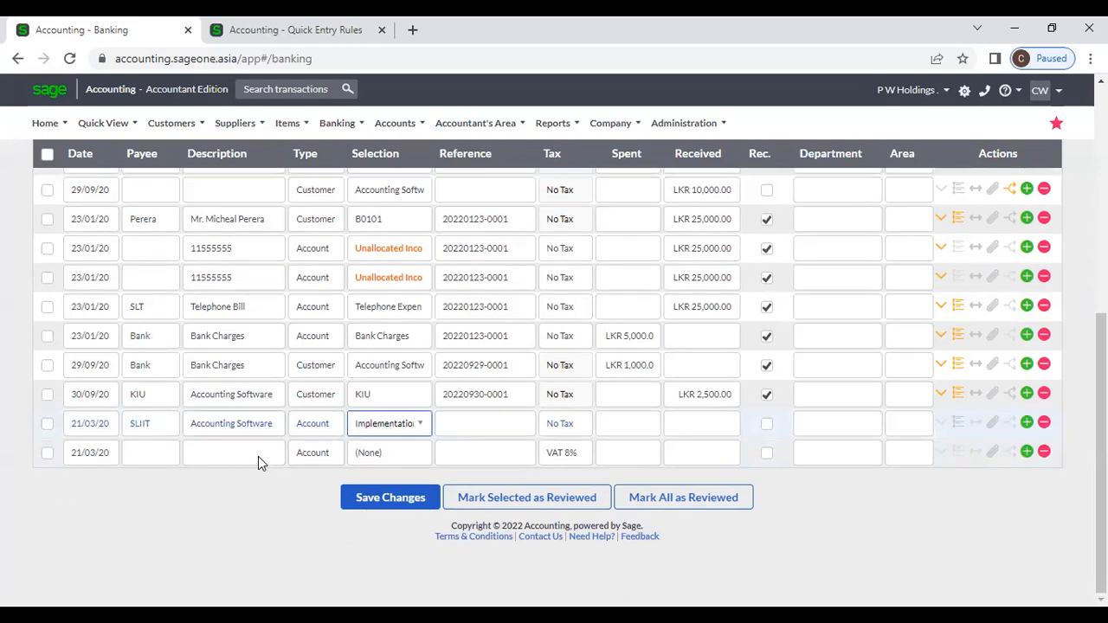
pyautogui.scroll(5, 256, 471)
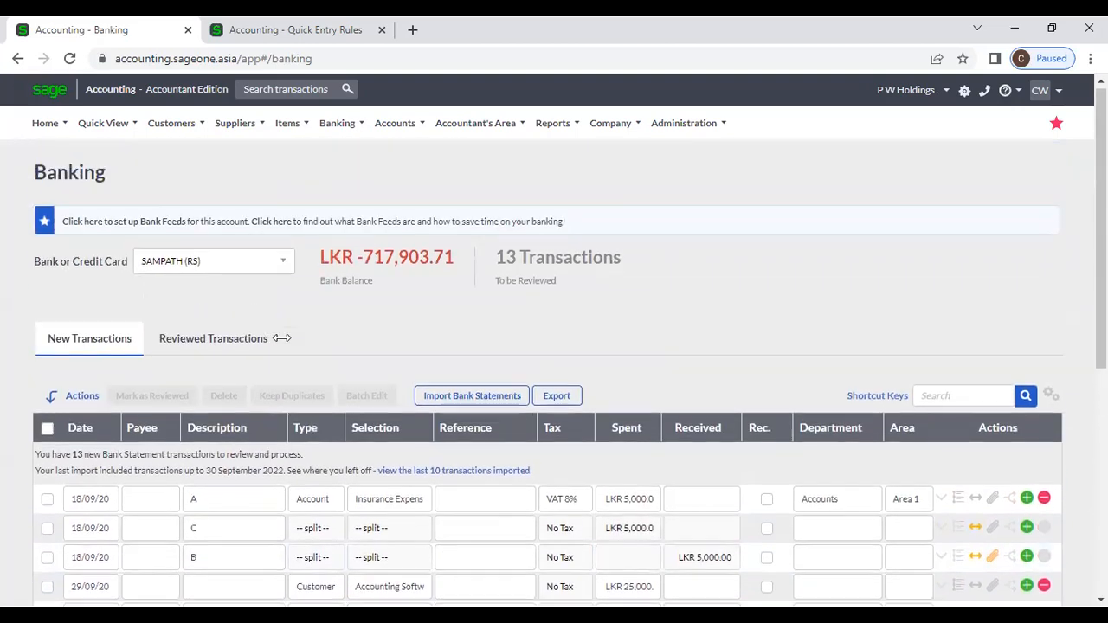
# Step: Return to the Quick Entry Rules page and open the Banking lists that lead to the mapping rules
pyautogui.click(303, 30)
pyautogui.moveTo(289, 128)
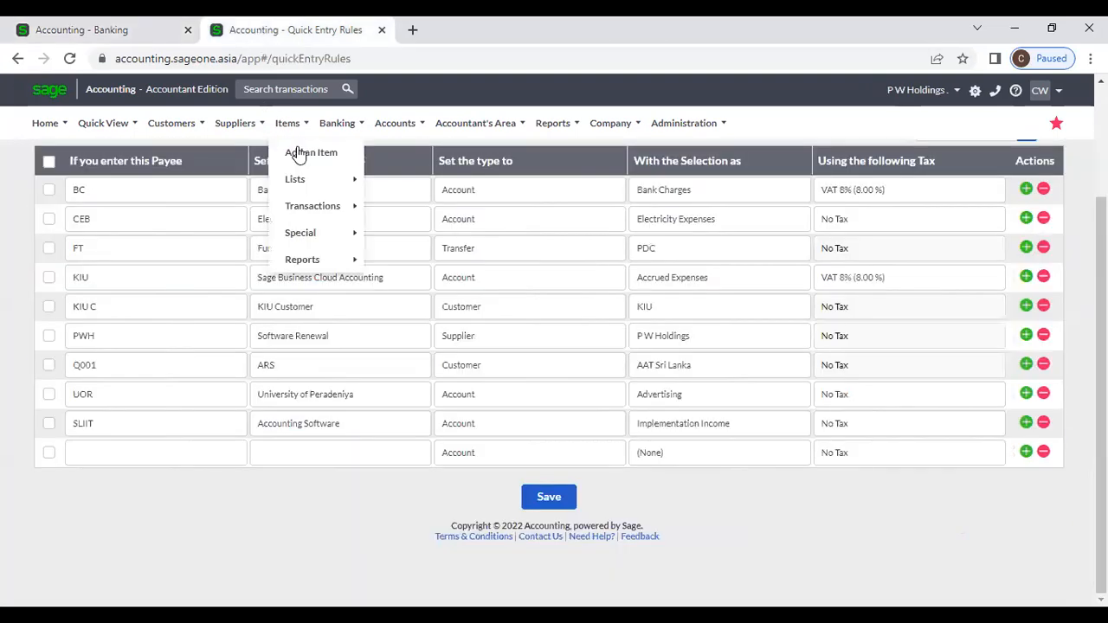
pyautogui.scroll(2, 171, 243)
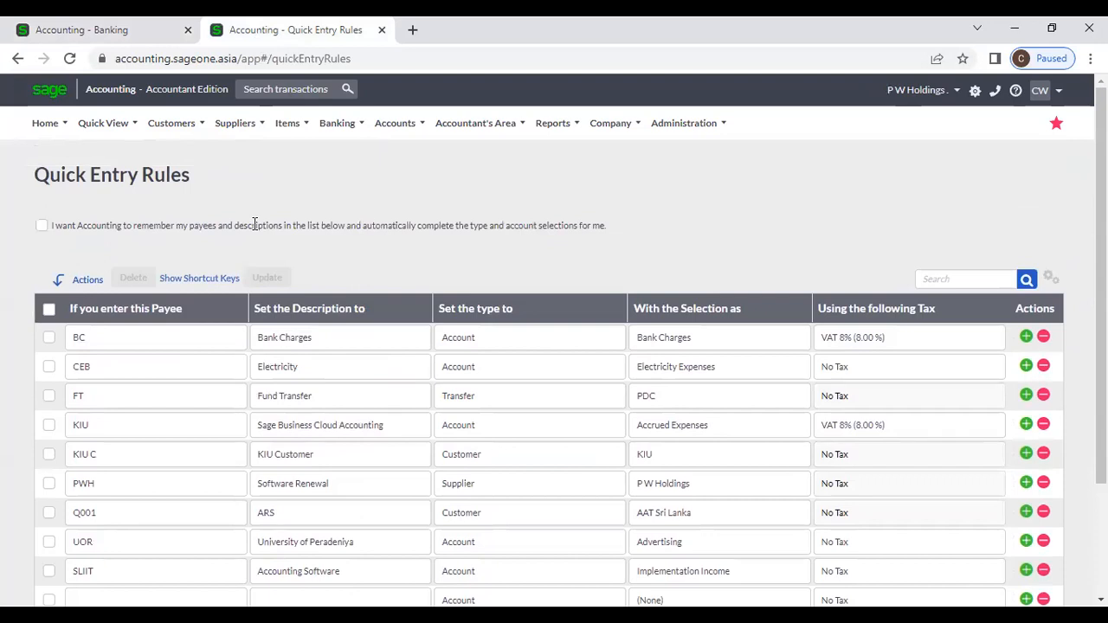
pyautogui.moveTo(337, 123)
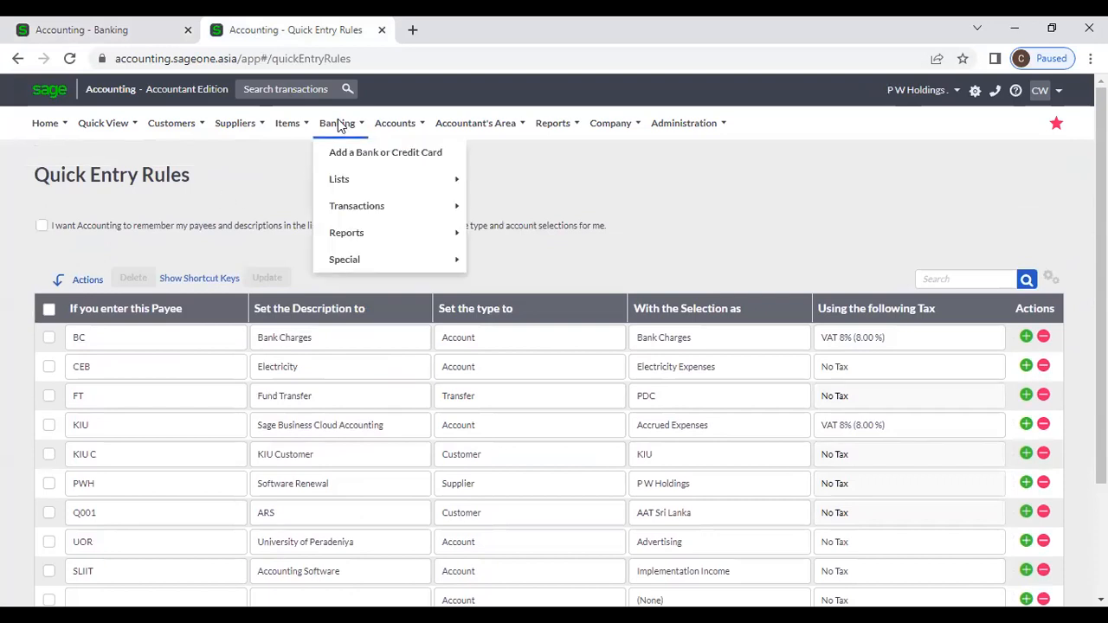
pyautogui.moveTo(350, 202)
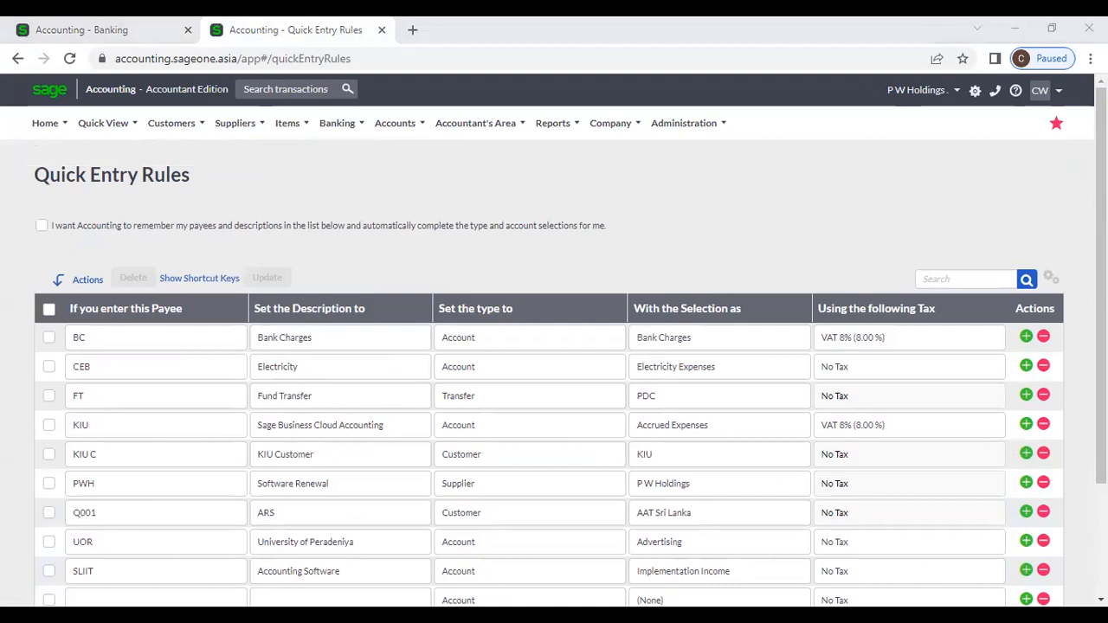
pyautogui.click(673, 198)
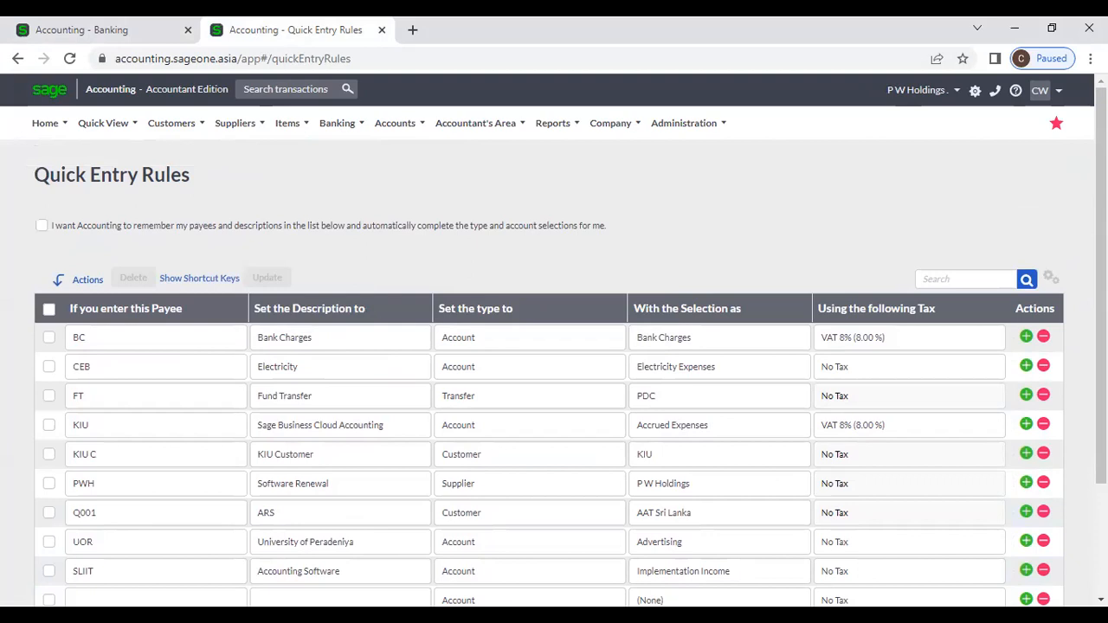
pyautogui.click(336, 123)
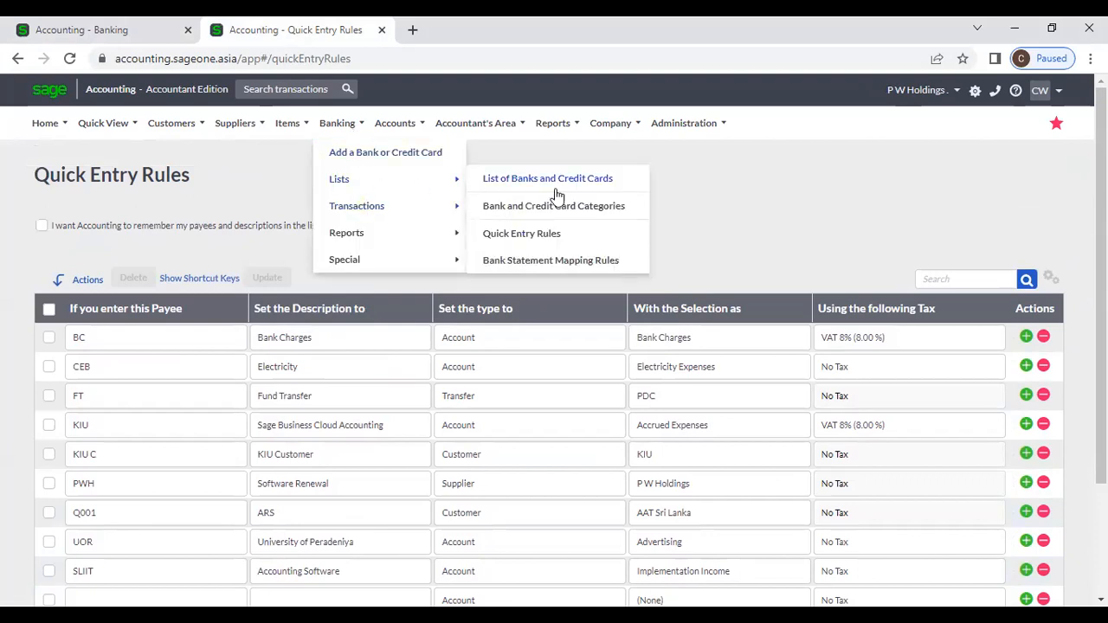
# Step: Open Bank Statement Mapping Rules, glance at the Banking transactions page, then return to the rules
pyautogui.click(567, 261)
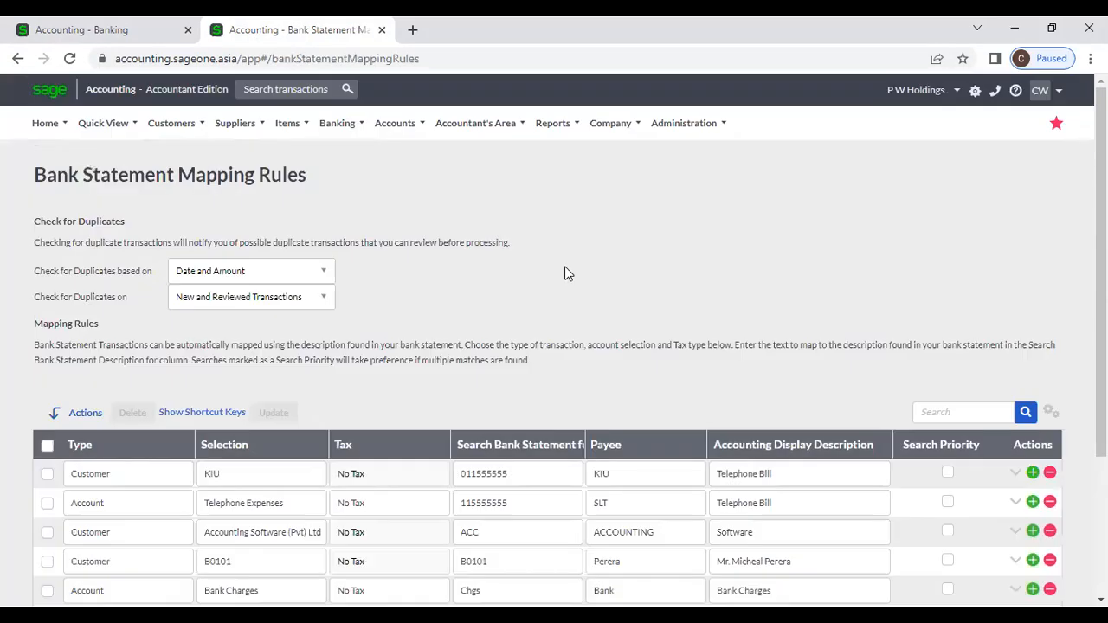
pyautogui.scroll(-3, 486, 242)
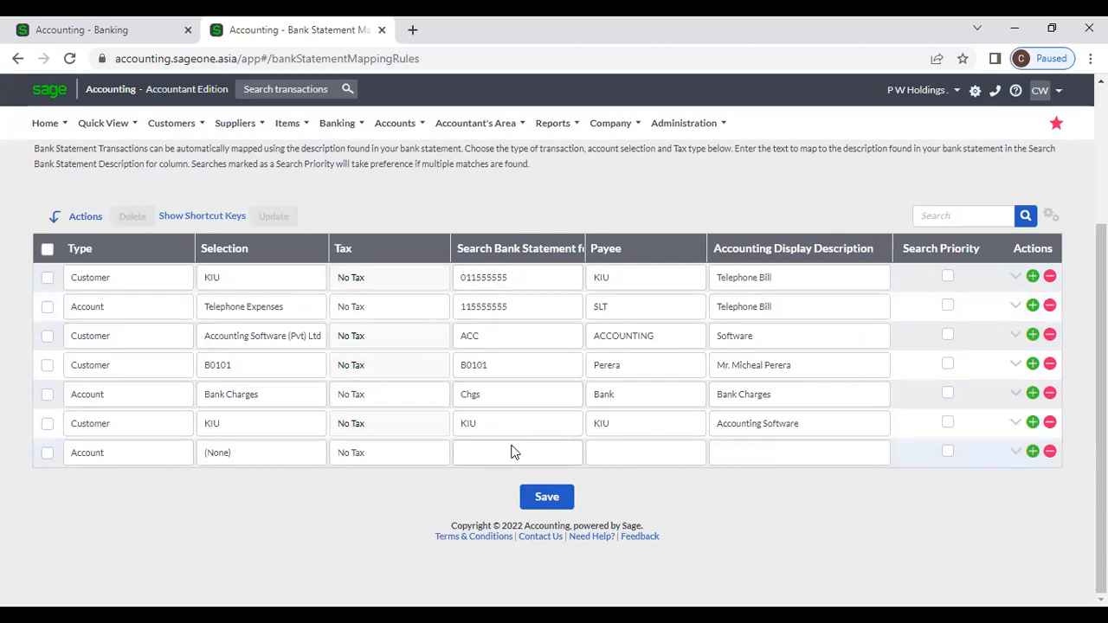
pyautogui.click(151, 31)
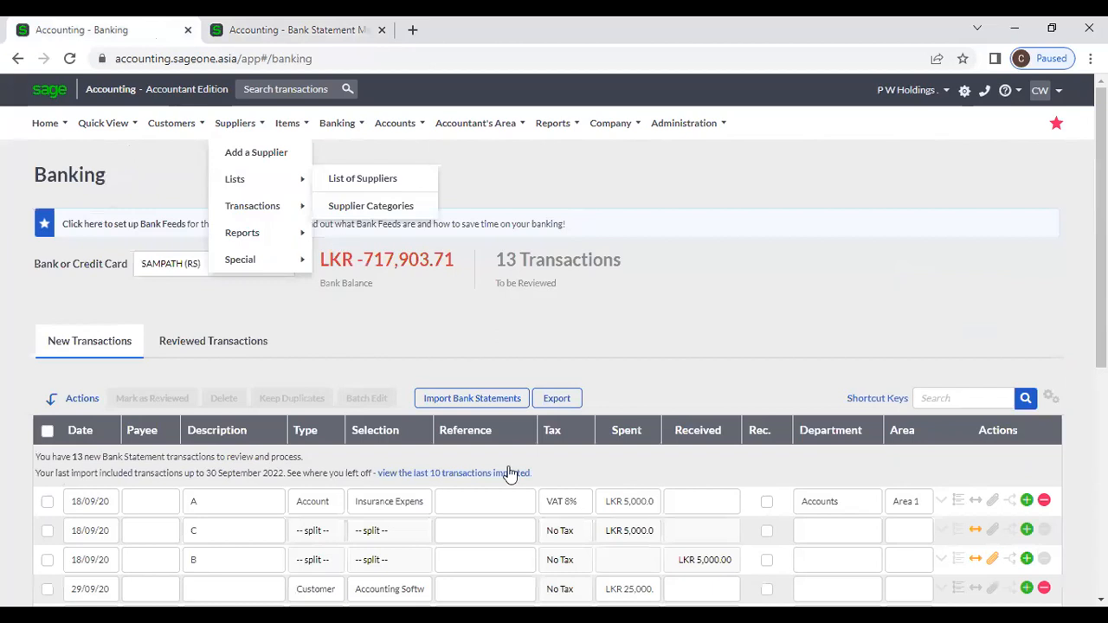
pyautogui.click(463, 408)
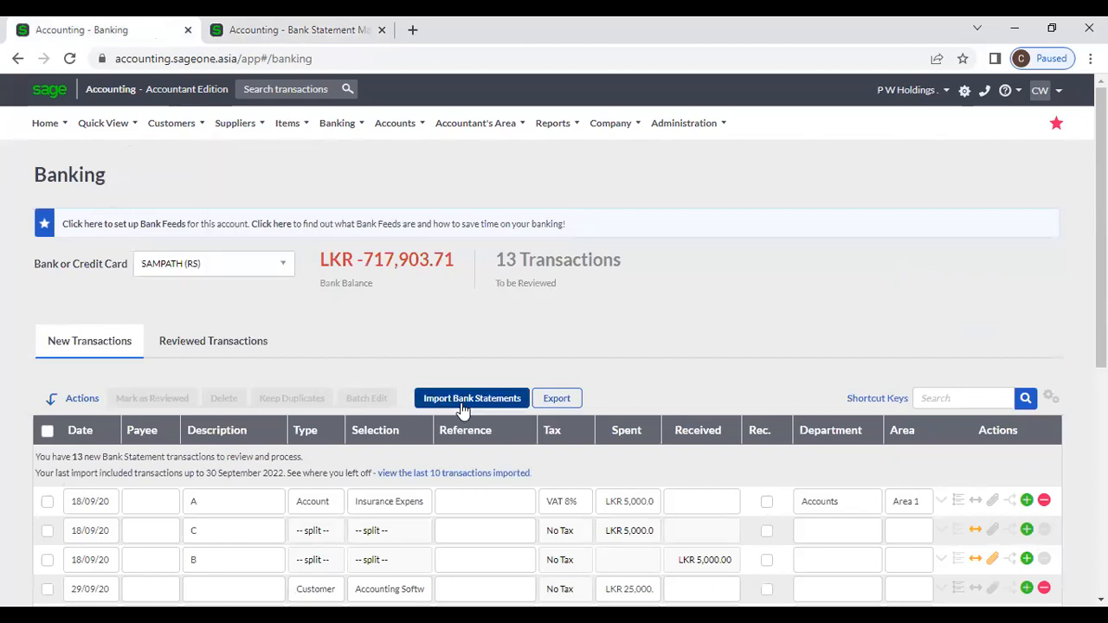
pyautogui.click(308, 35)
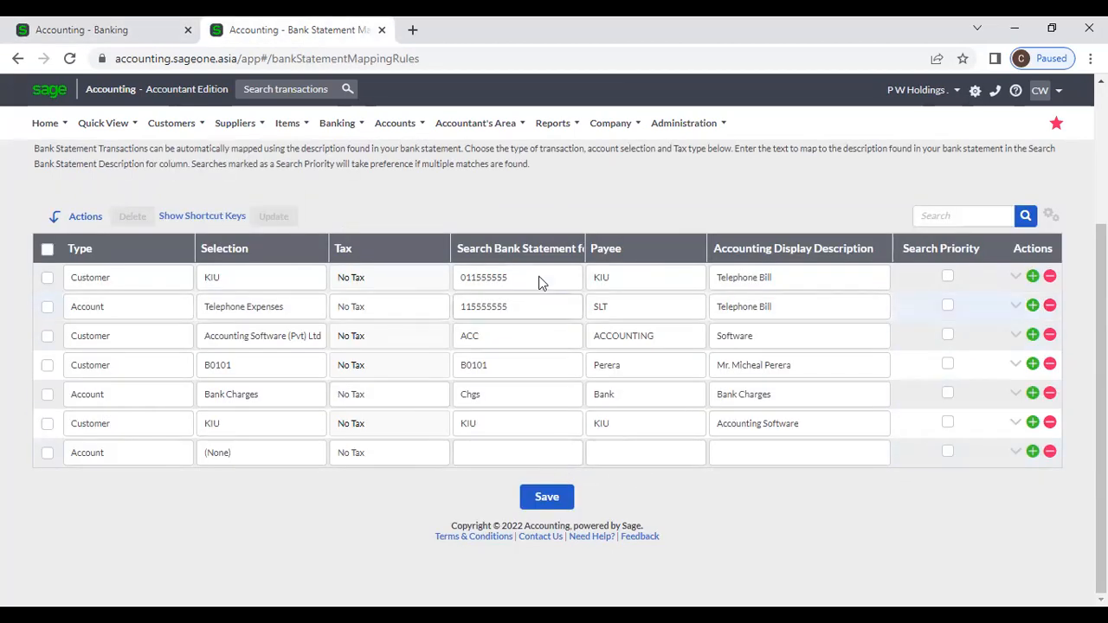
# Step: Widen the Search Bank Statement for column and review the six mapping rules
pyautogui.moveTo(585, 249); pyautogui.dragTo(620, 249)
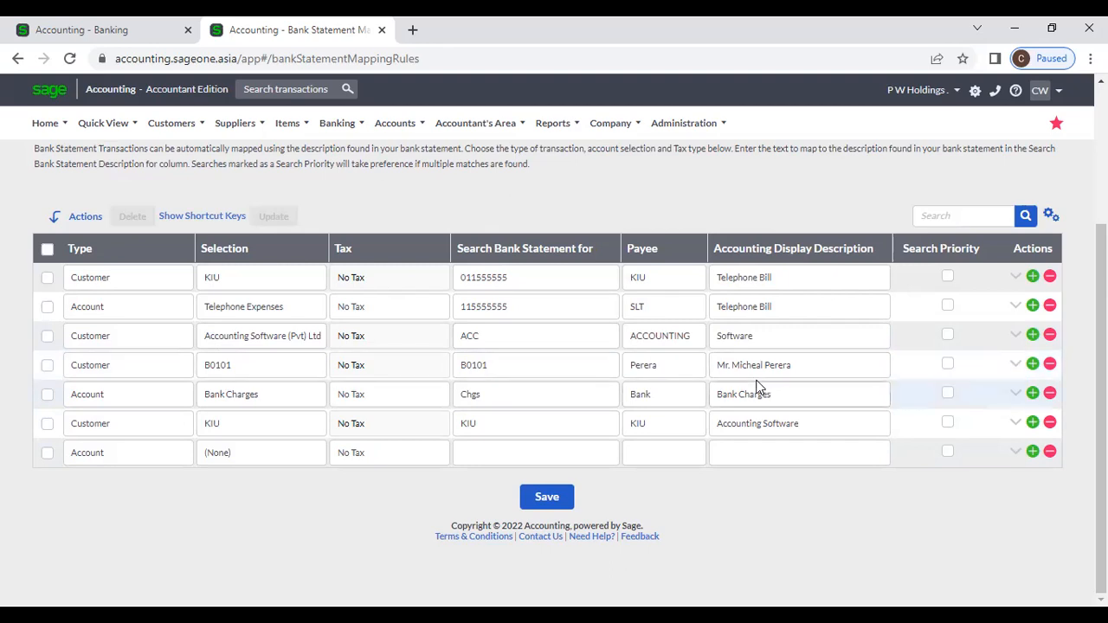
pyautogui.scroll(1, 762, 387)
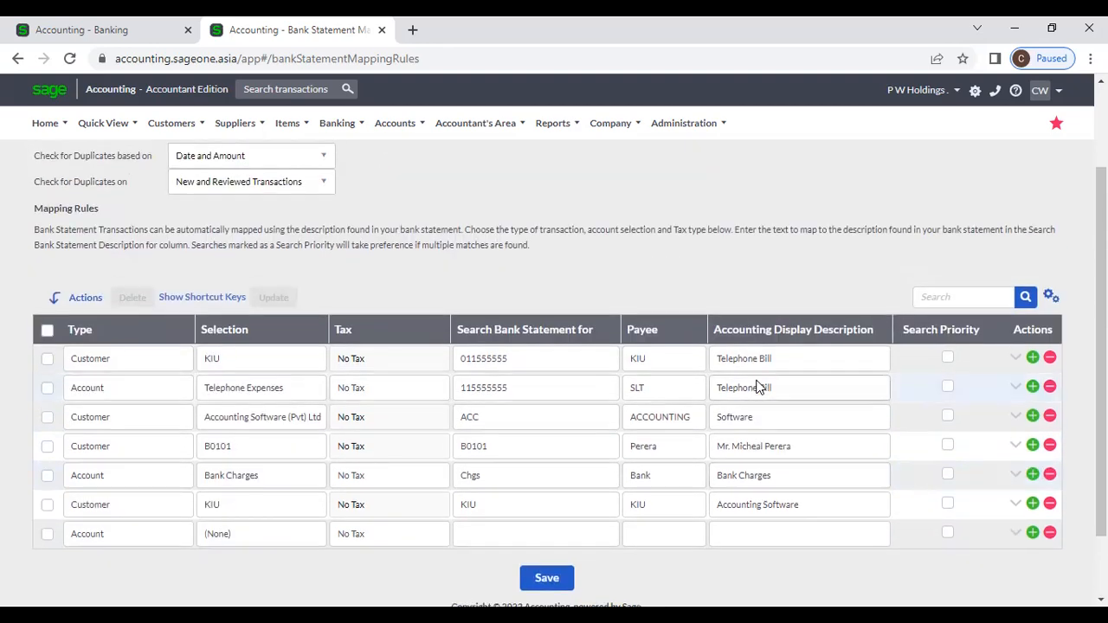
pyautogui.scroll(1, 757, 387)
pyautogui.scroll(-1, 757, 396)
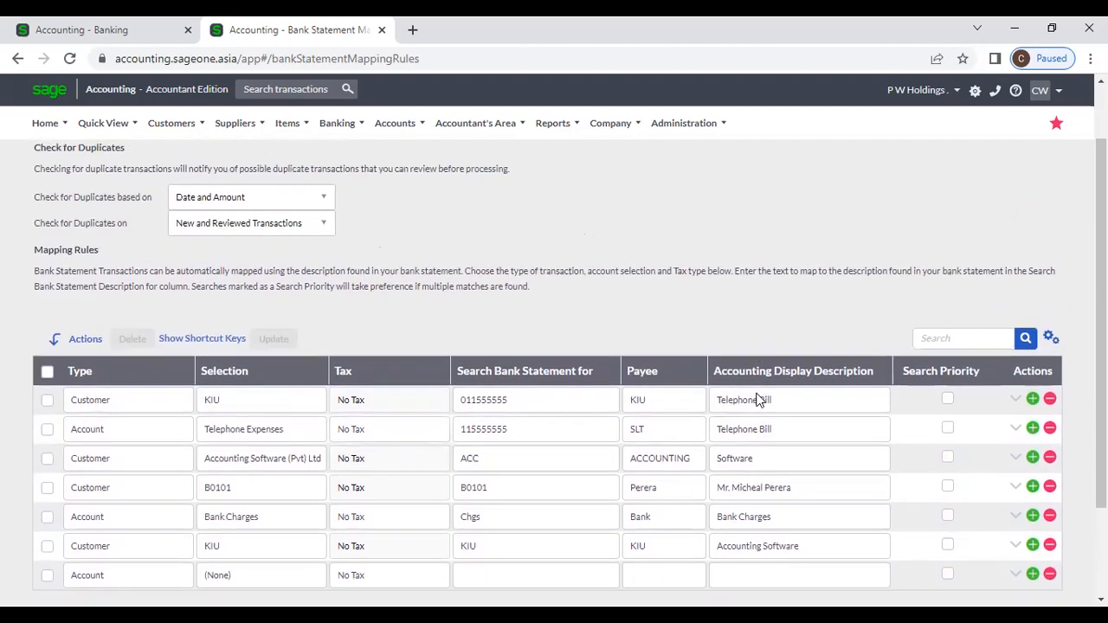
pyautogui.scroll(-1, 758, 399)
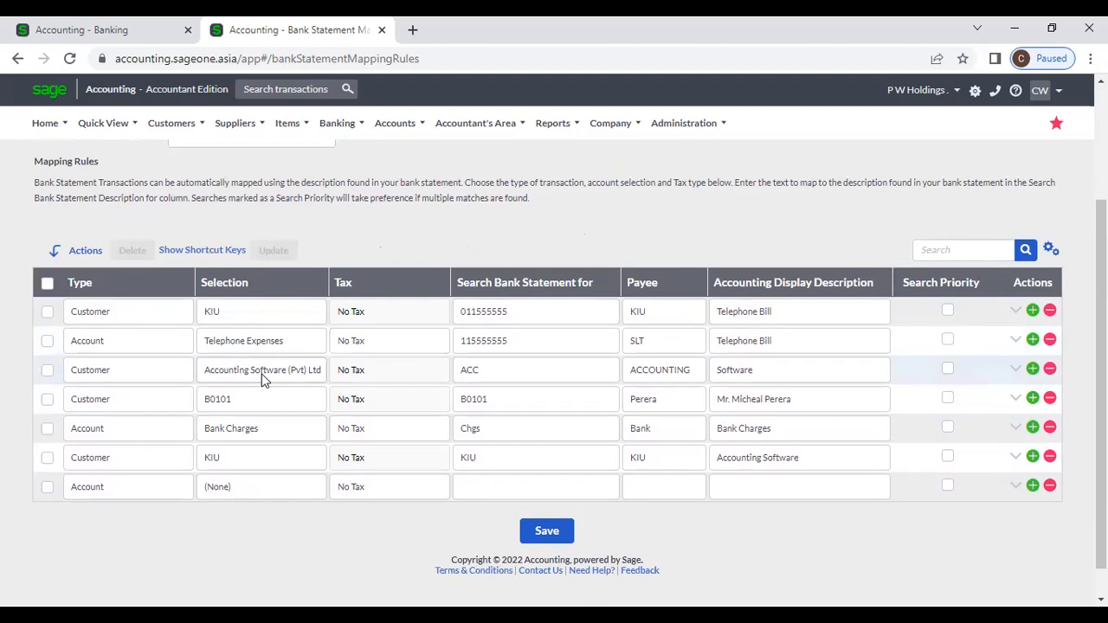
pyautogui.scroll(1, 188, 477)
pyautogui.scroll(1, 187, 476)
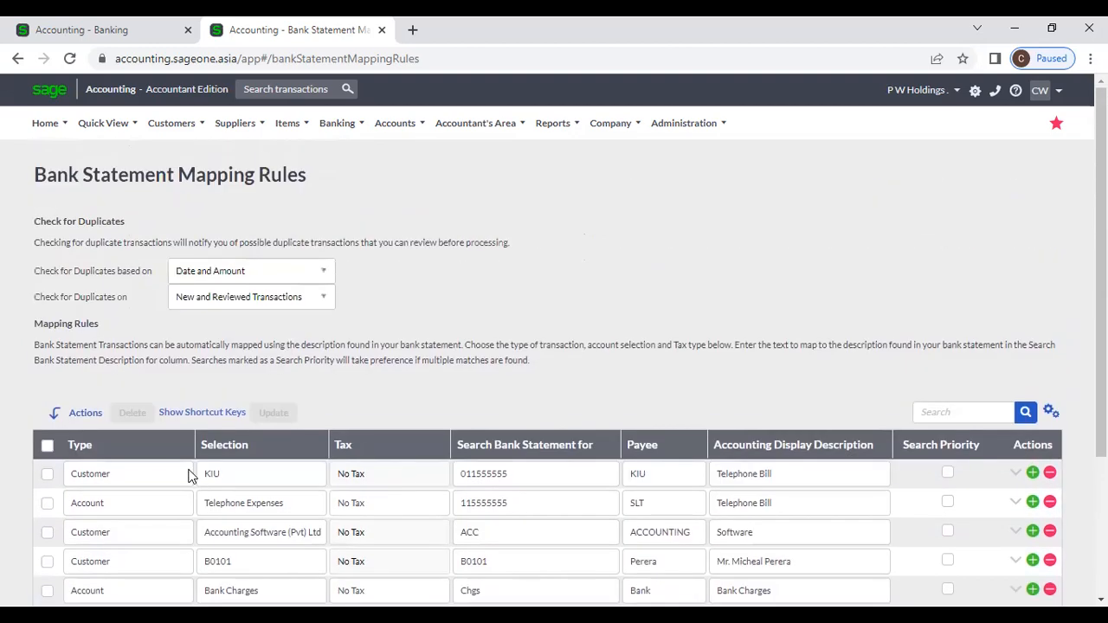
pyautogui.scroll(-1, 284, 530)
pyautogui.scroll(-1, 285, 528)
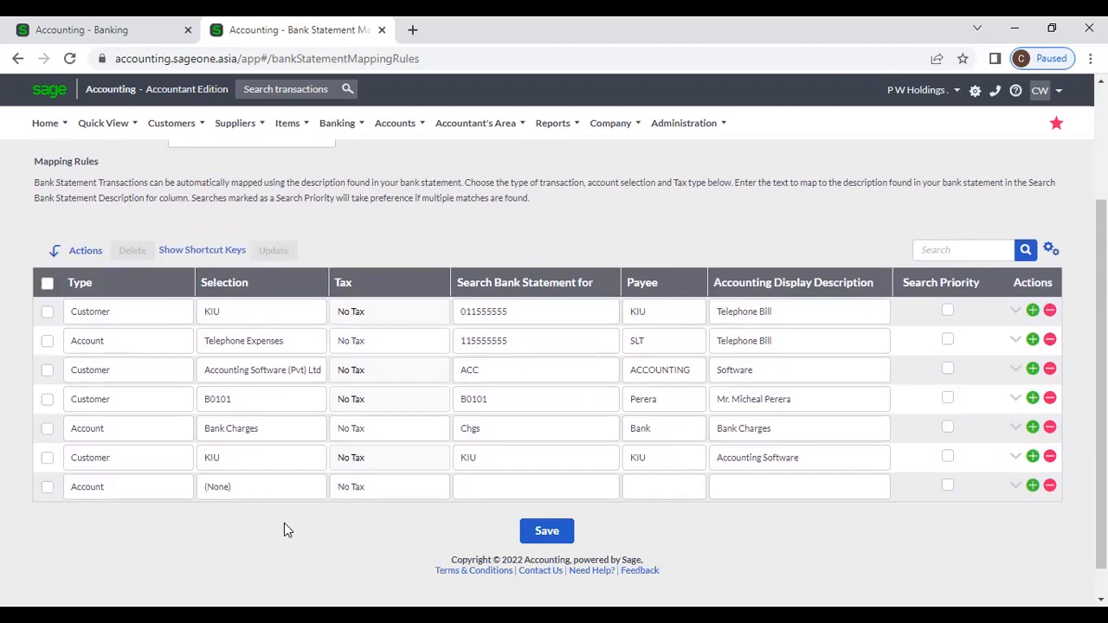
pyautogui.scroll(2, 288, 530)
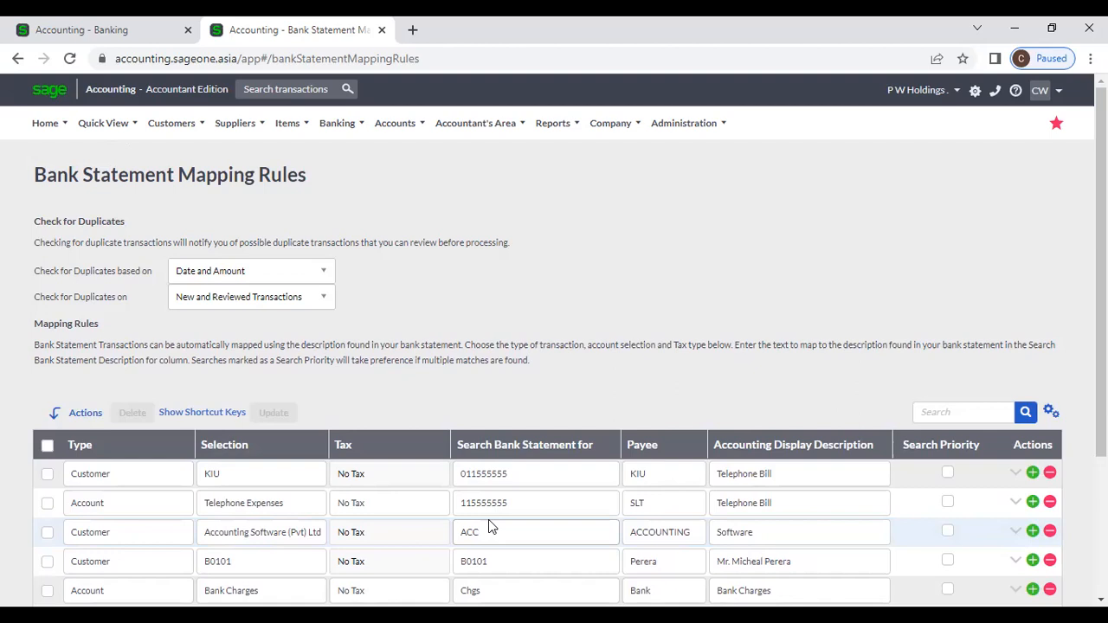
pyautogui.press('Down')
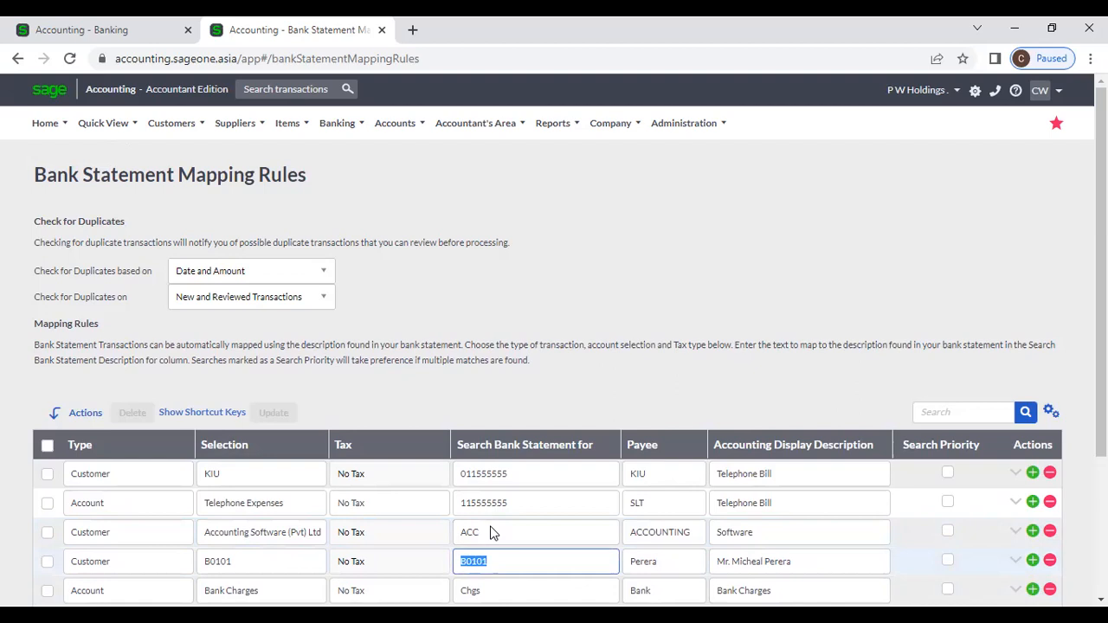
# Step: Check the B0101 search text in the mapping rule, then return to the Banking transactions page
pyautogui.scroll(-1, 490, 532)
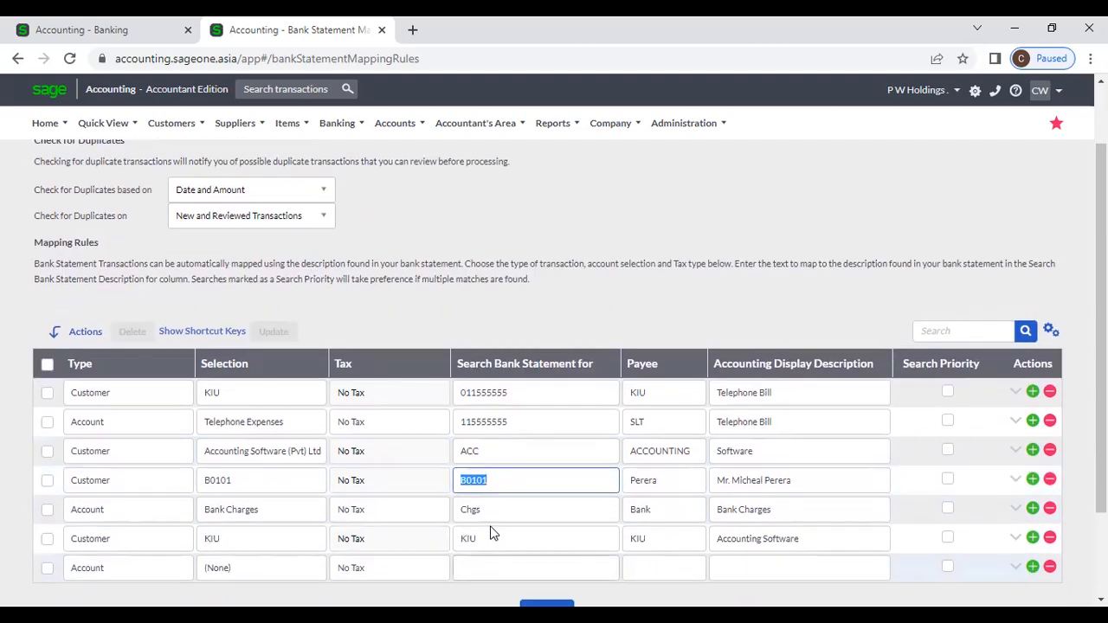
pyautogui.click(530, 485)
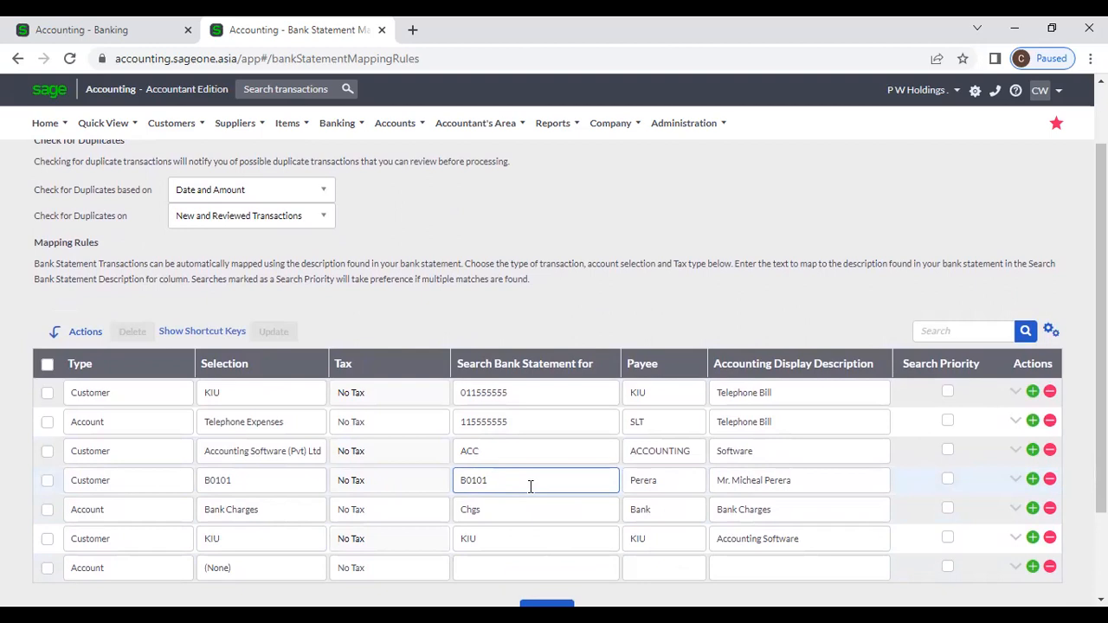
pyautogui.moveTo(507, 487); pyautogui.dragTo(415, 487)
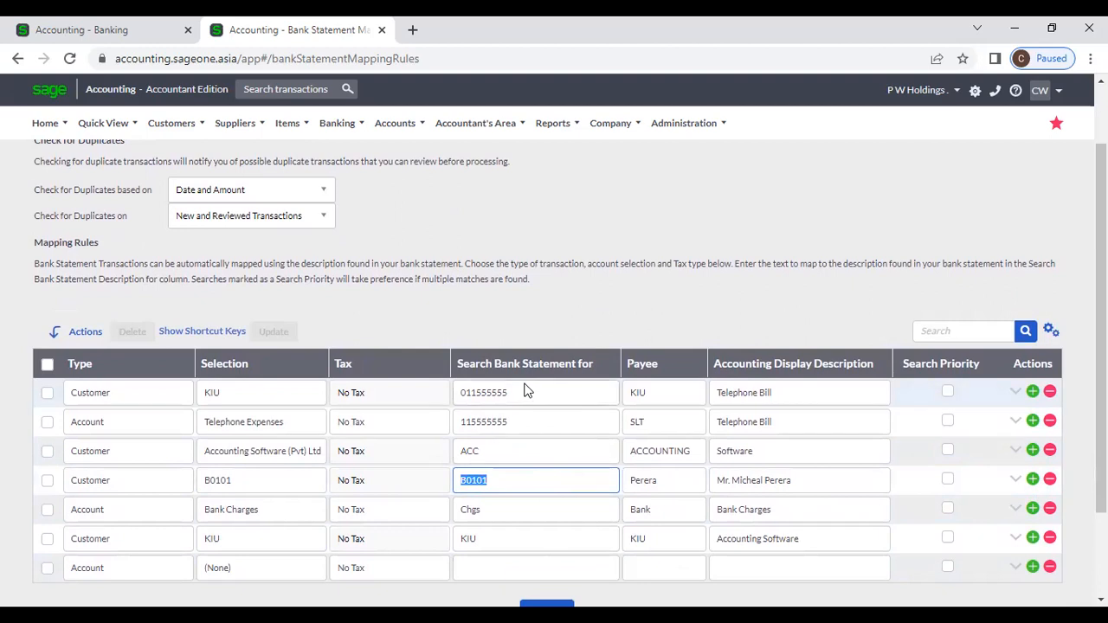
pyautogui.click(531, 479)
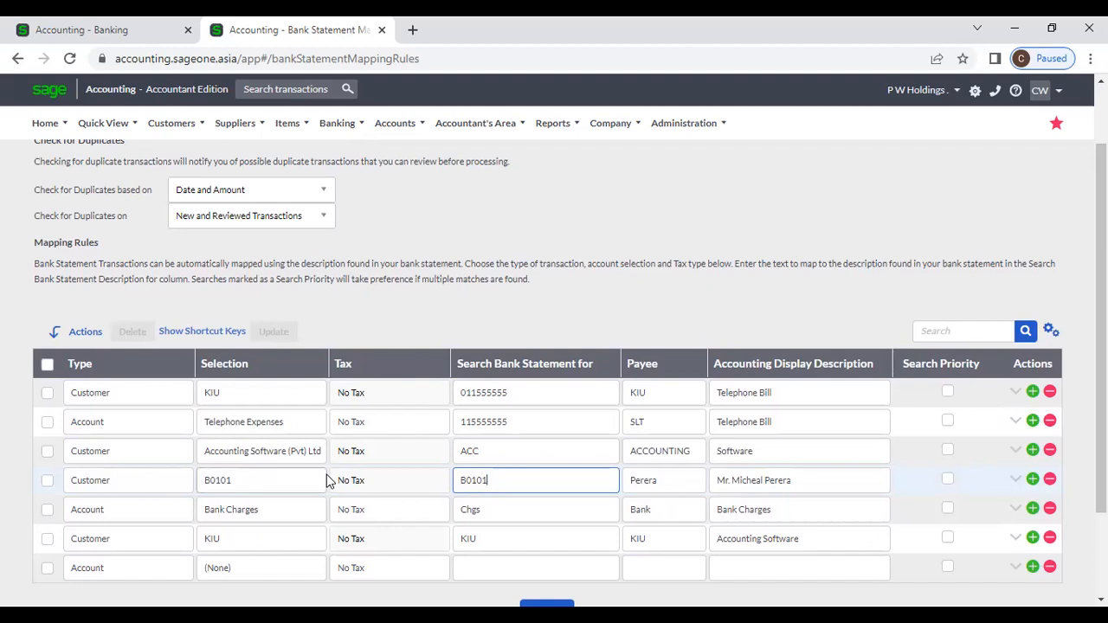
pyautogui.click(132, 29)
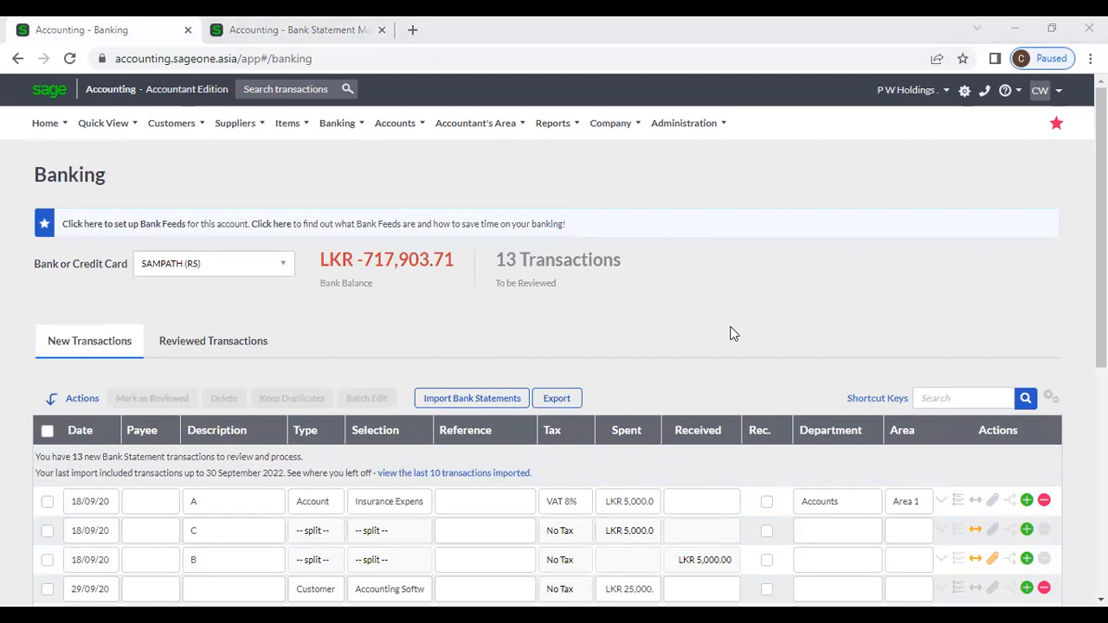
# Step: Delete both 11555555 Unallocated Income transactions, confirming each deletion
pyautogui.scroll(-5, 867, 437)
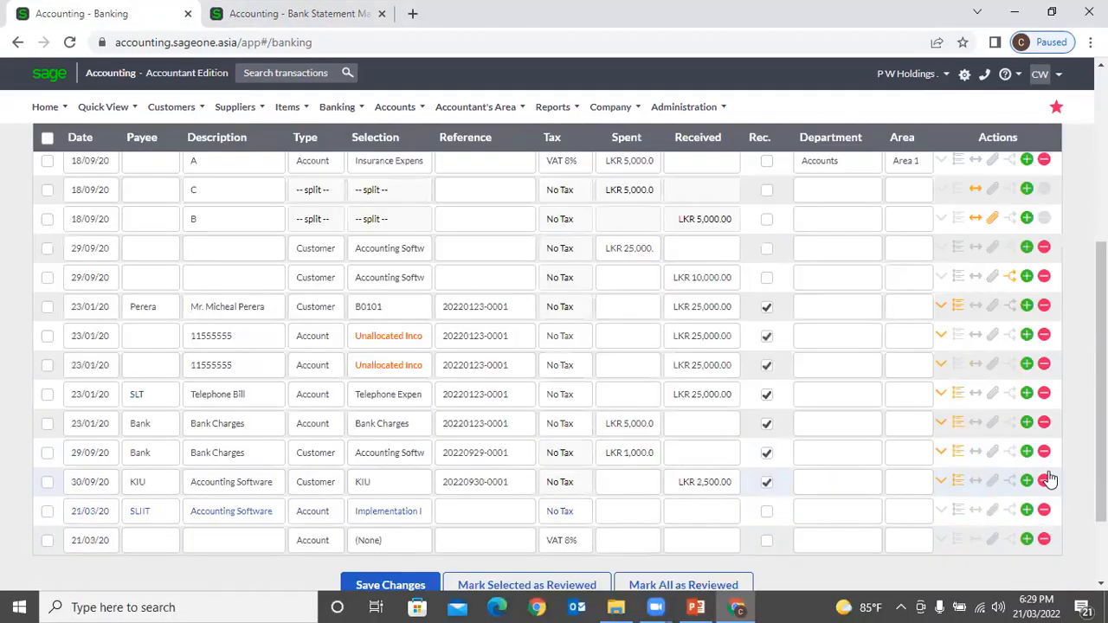
pyautogui.click(1042, 336)
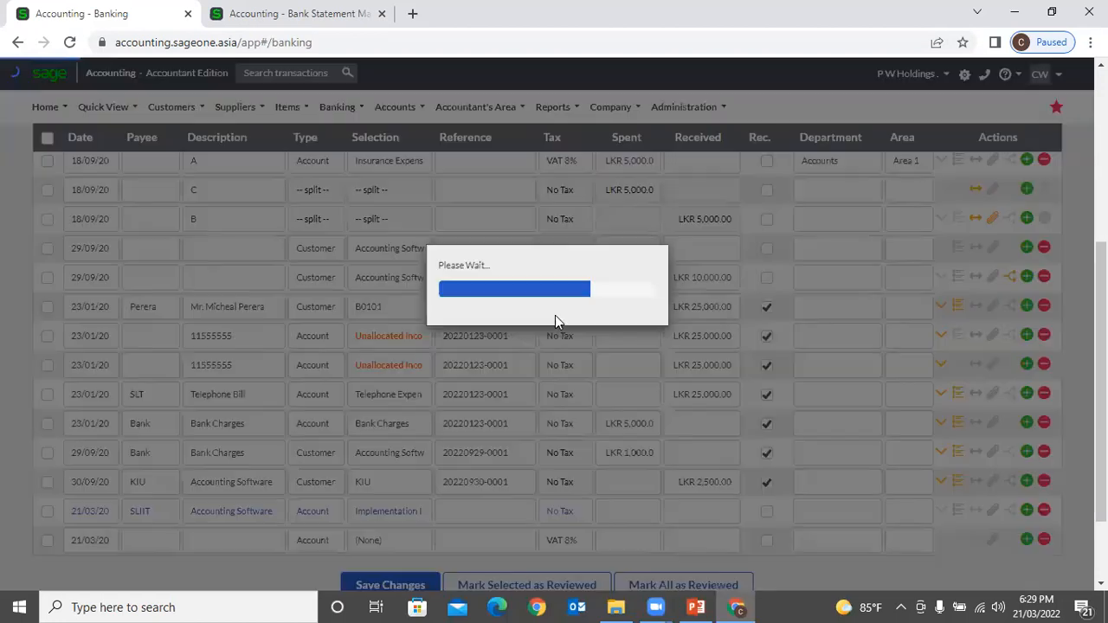
pyautogui.click(513, 152)
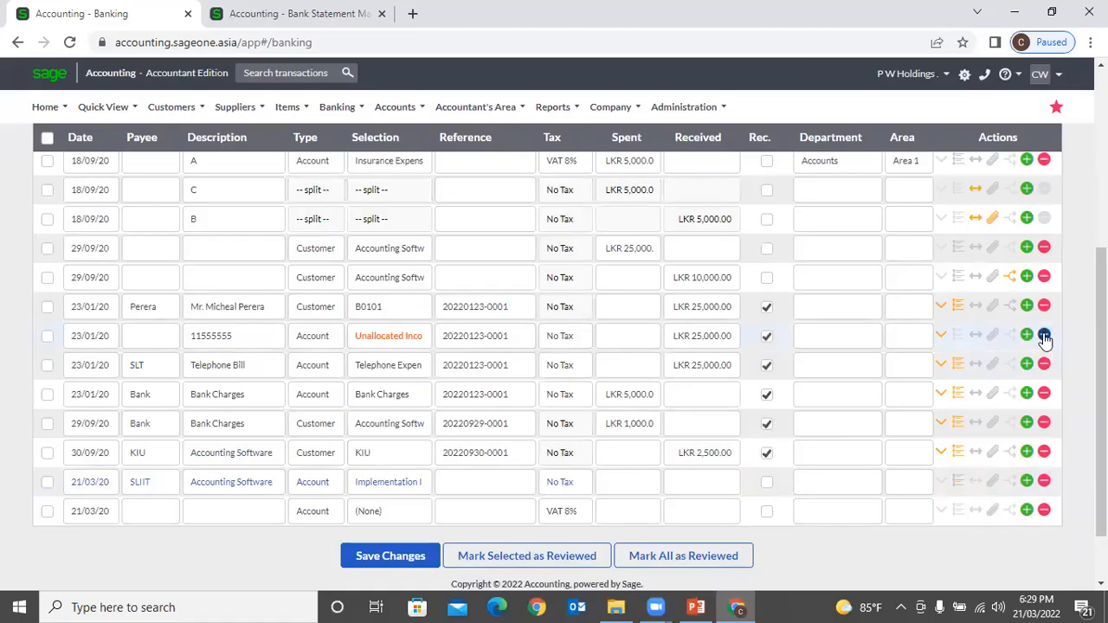
pyautogui.click(1044, 335)
pyautogui.click(503, 157)
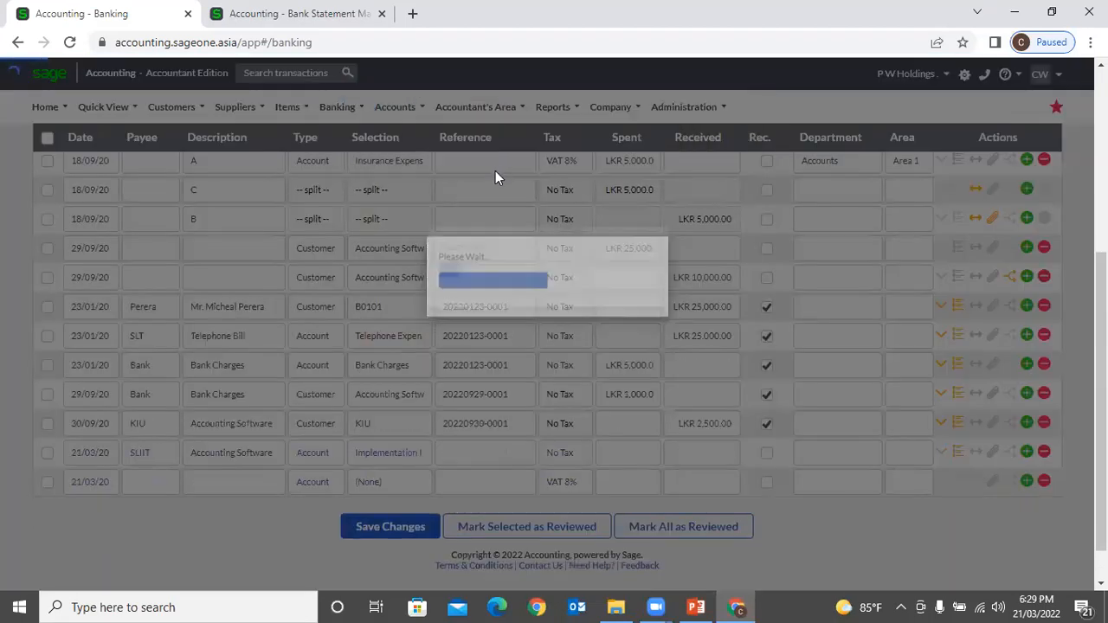
pyautogui.scroll(2, 429, 355)
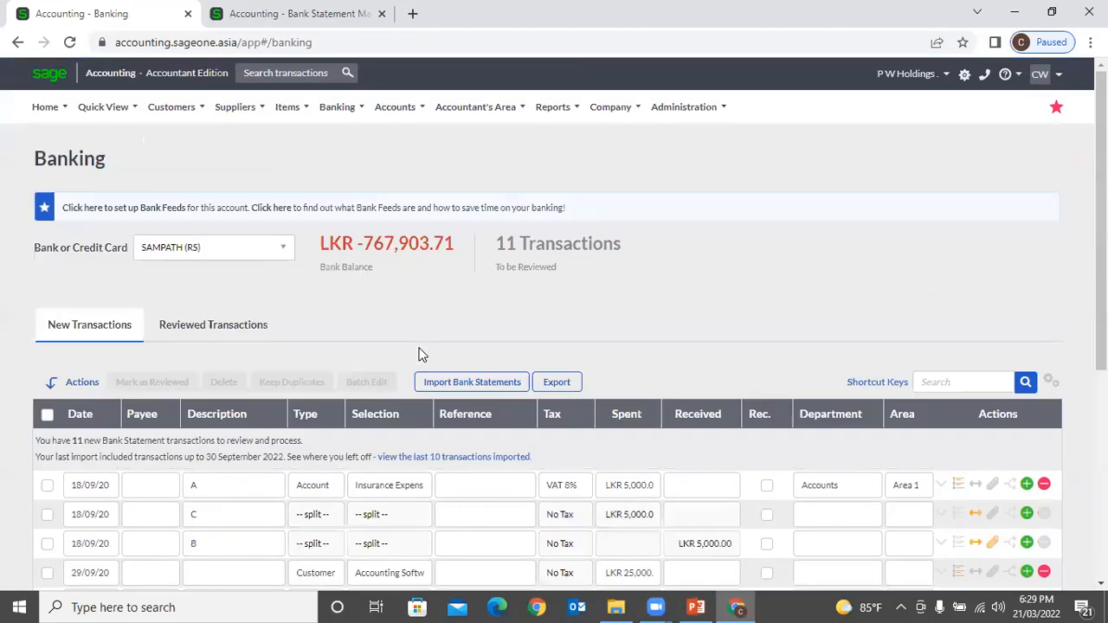
# Step: Choose CSV as the bank statement import file type and export the bank transactions
pyautogui.click(500, 390)
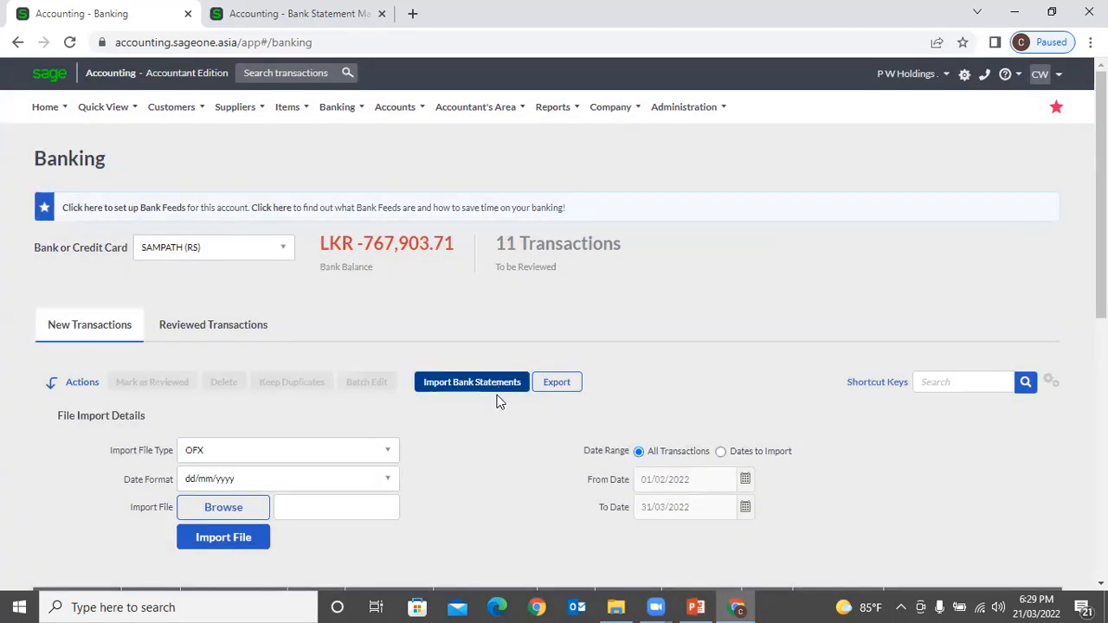
pyautogui.click(374, 452)
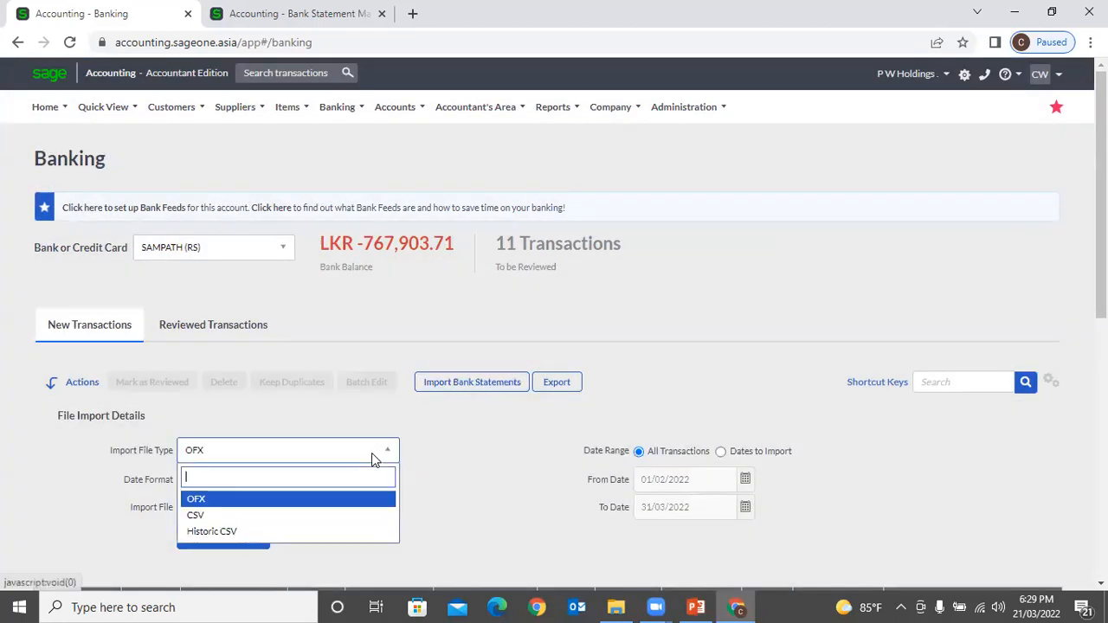
pyautogui.click(251, 517)
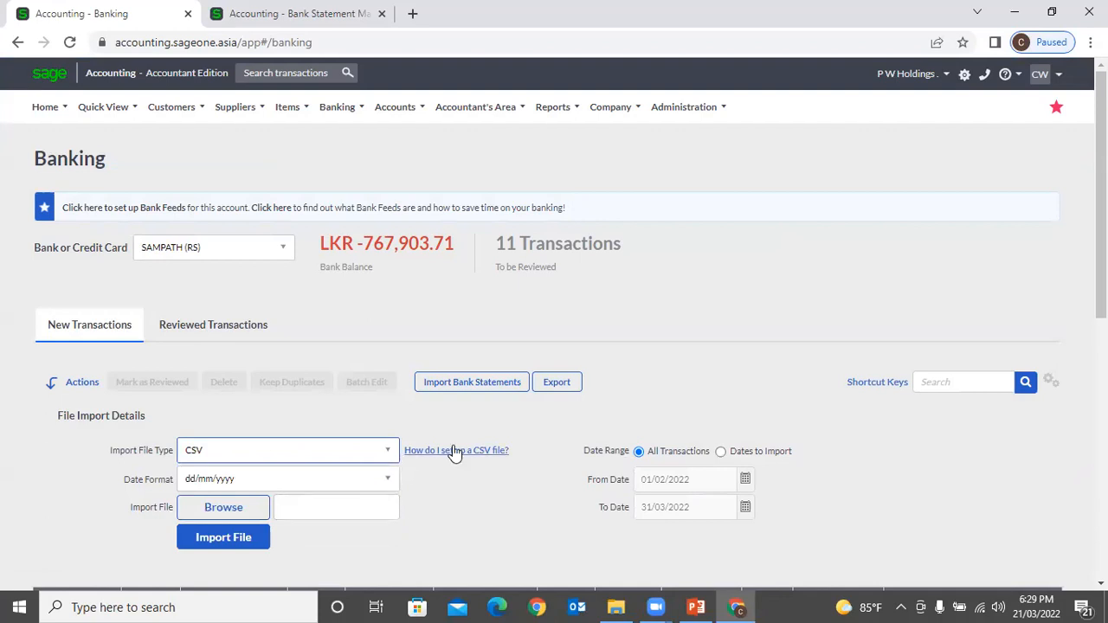
pyautogui.click(555, 384)
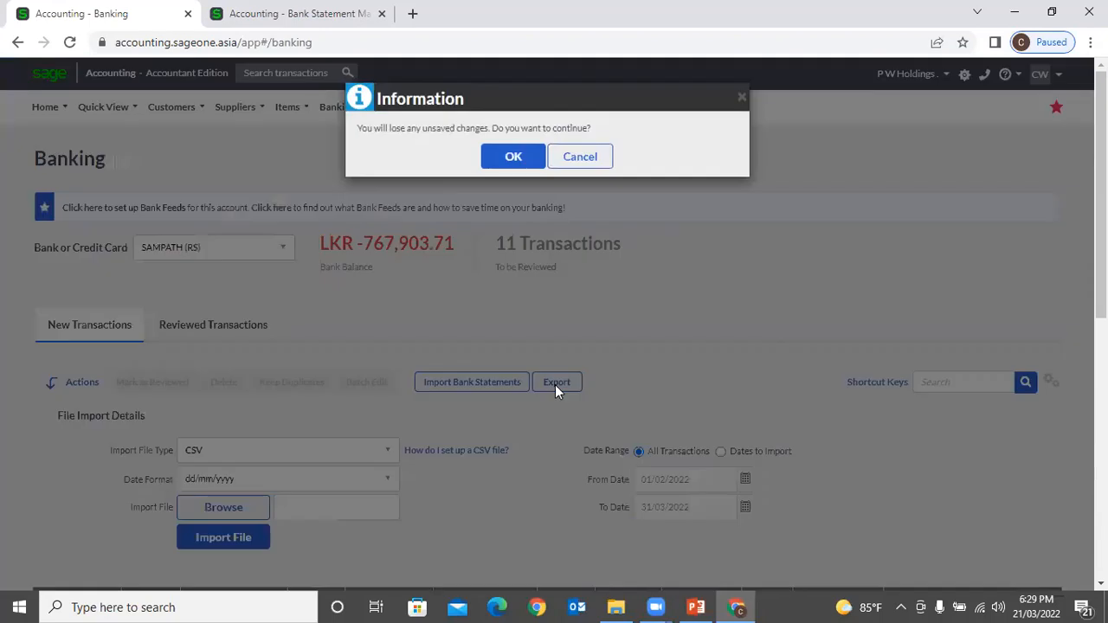
pyautogui.click(510, 159)
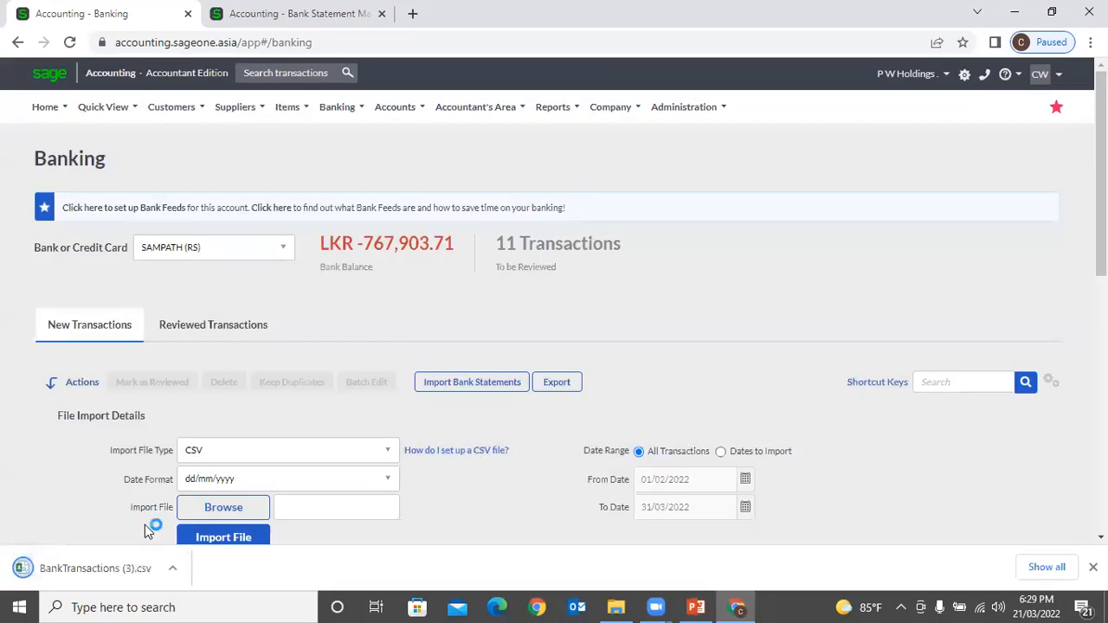
pyautogui.click(1092, 567)
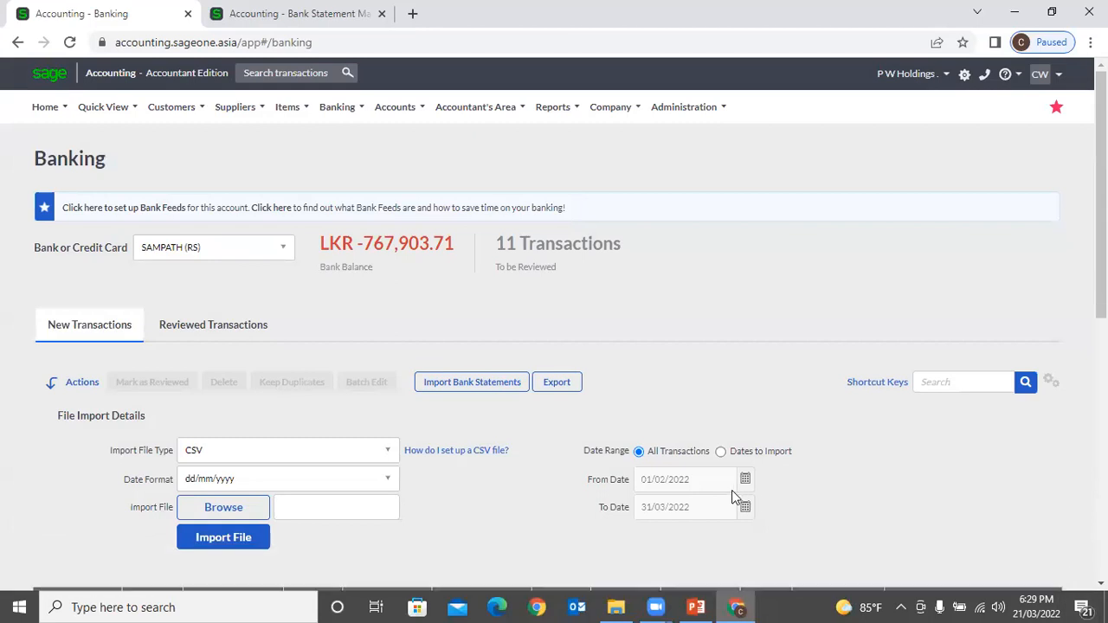
# Step: Open the 'How do I set up a CSV file?' help and download the example Example.csv
pyautogui.click(497, 450)
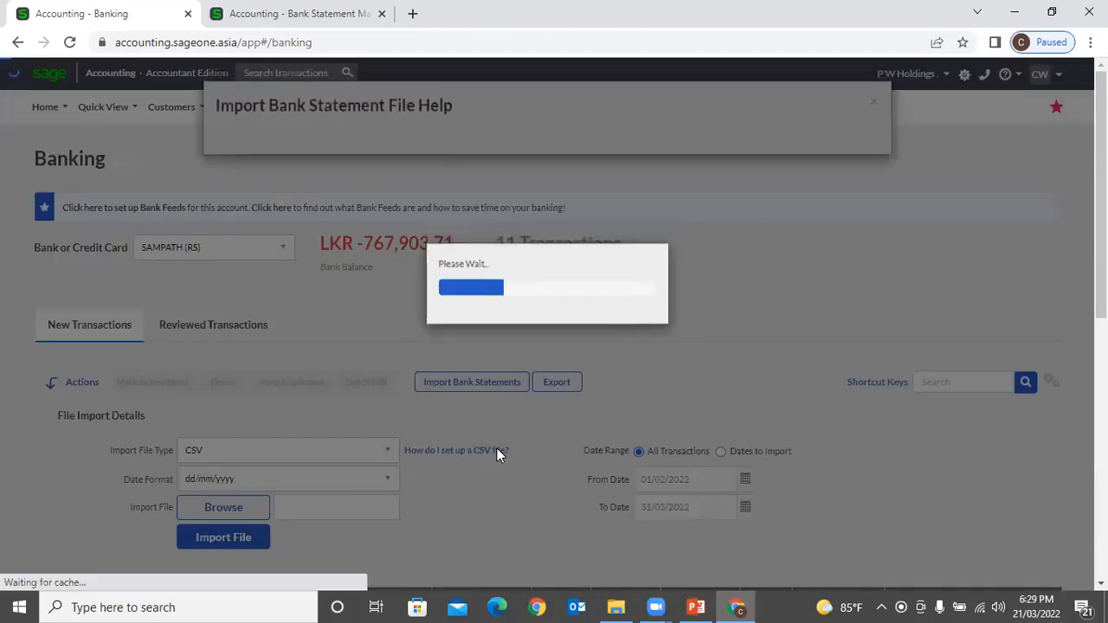
pyautogui.click(861, 102)
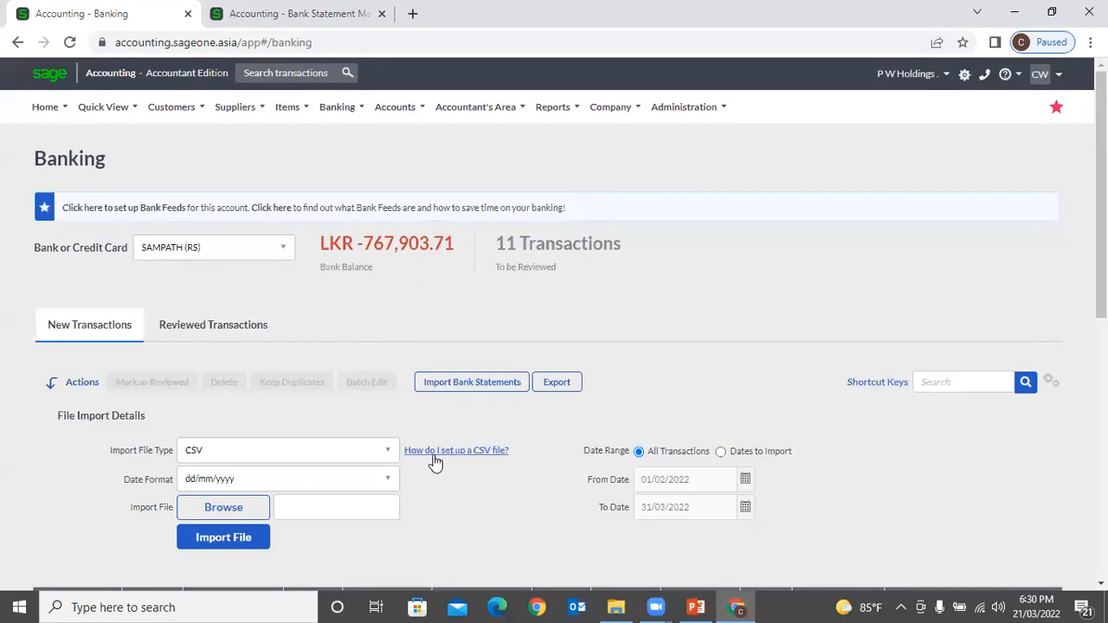
pyautogui.click(435, 451)
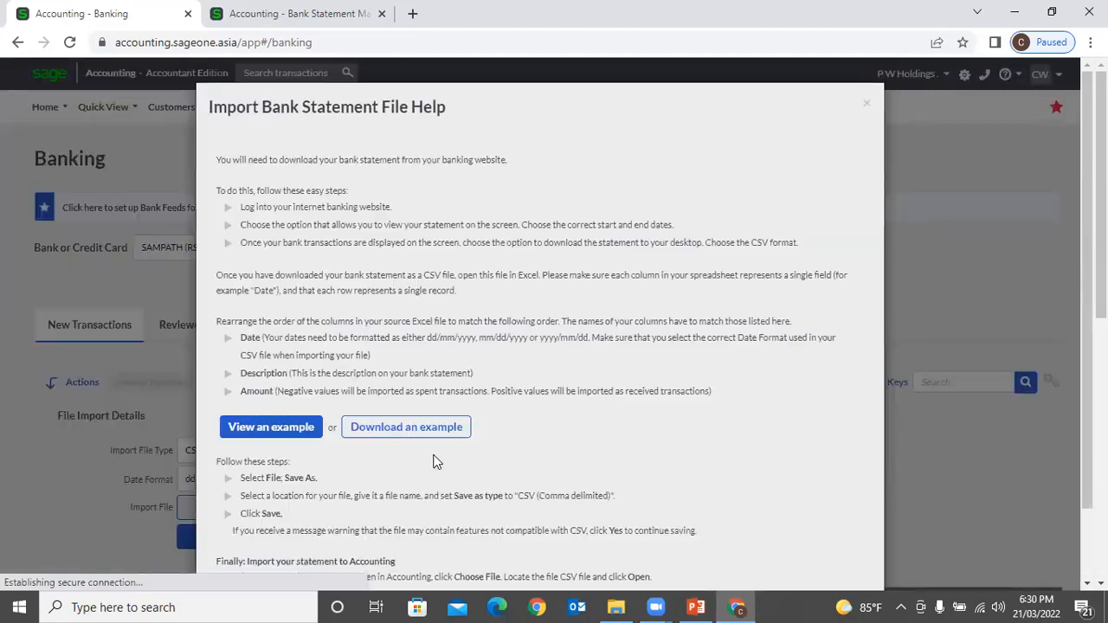
pyautogui.click(439, 437)
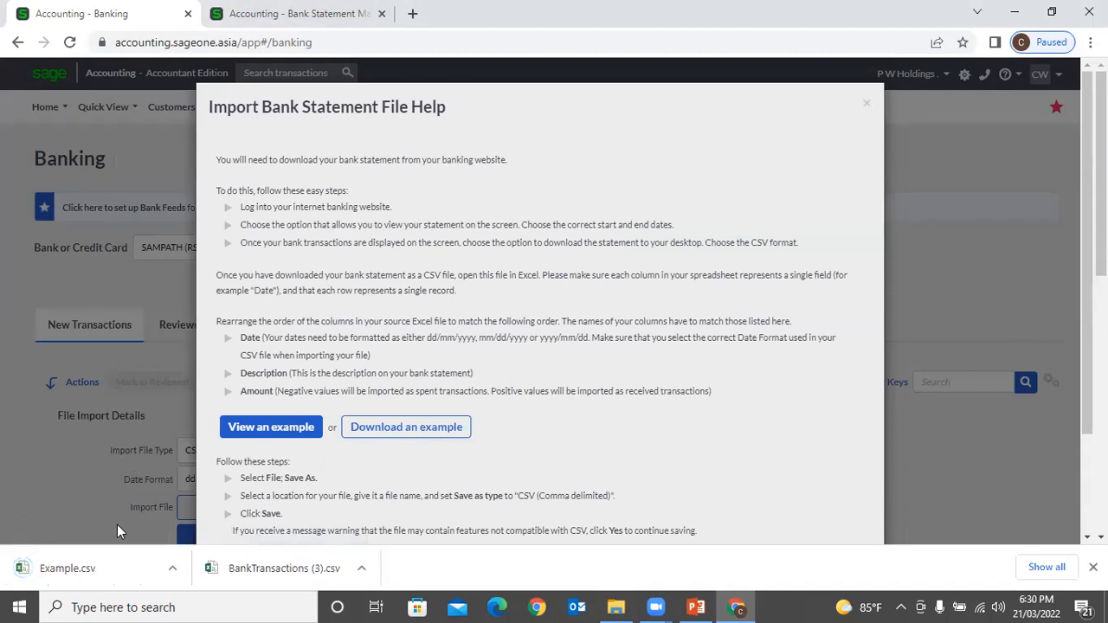
# Step: Open the downloaded Example.csv from the download bar in Excel
pyautogui.click(88, 574)
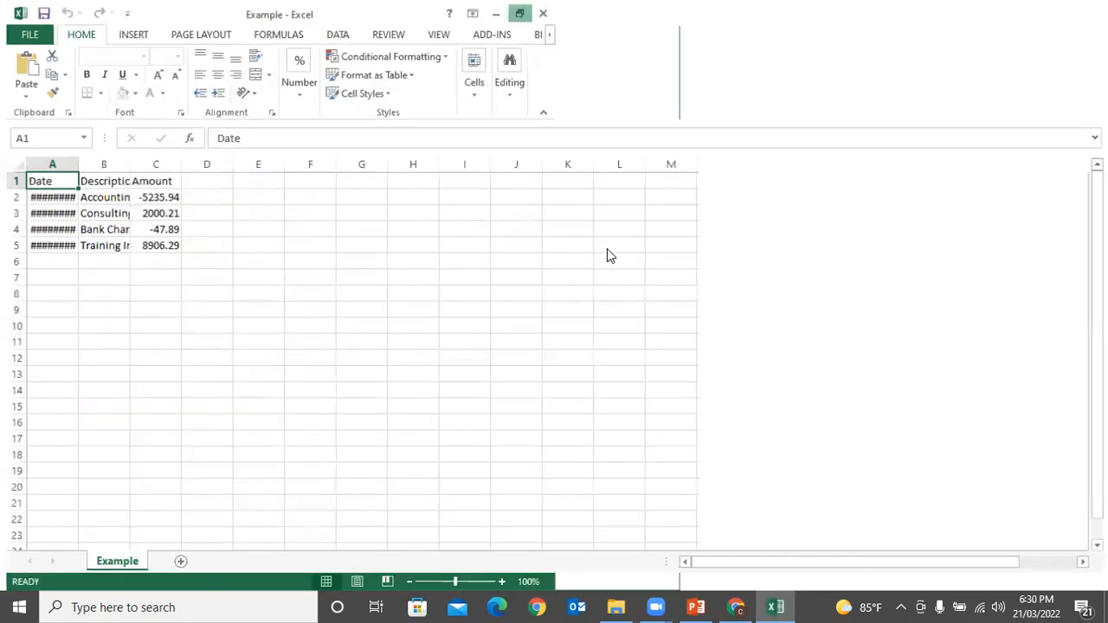
# Step: Autofit the Date, Description and Amount columns to their contents
pyautogui.click(409, 324)
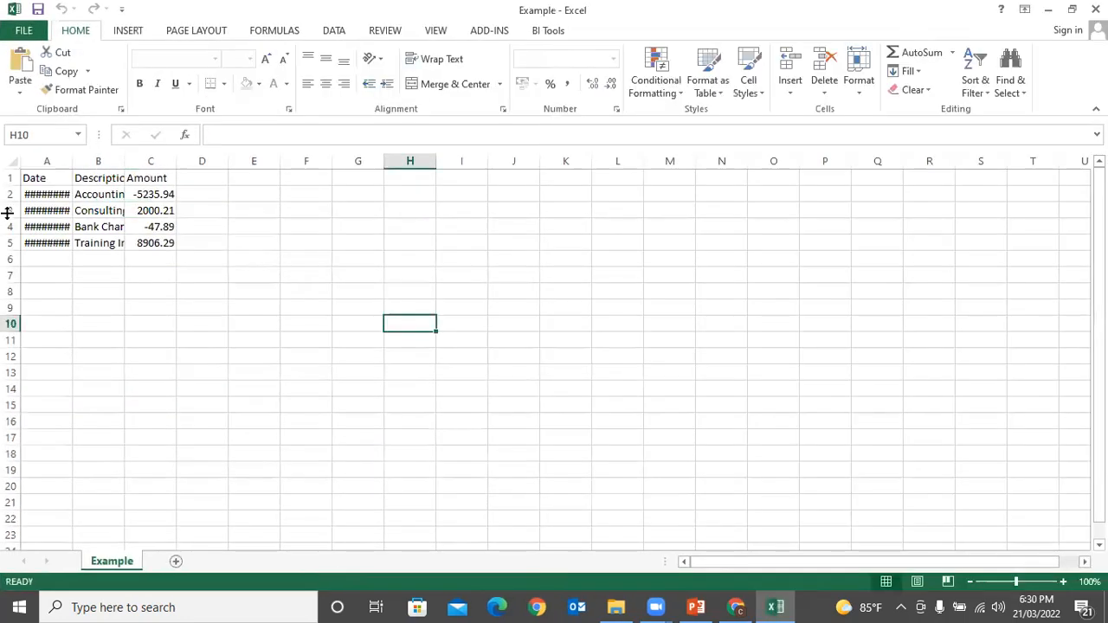
pyautogui.doubleClick(73, 161)
pyautogui.click(77, 161)
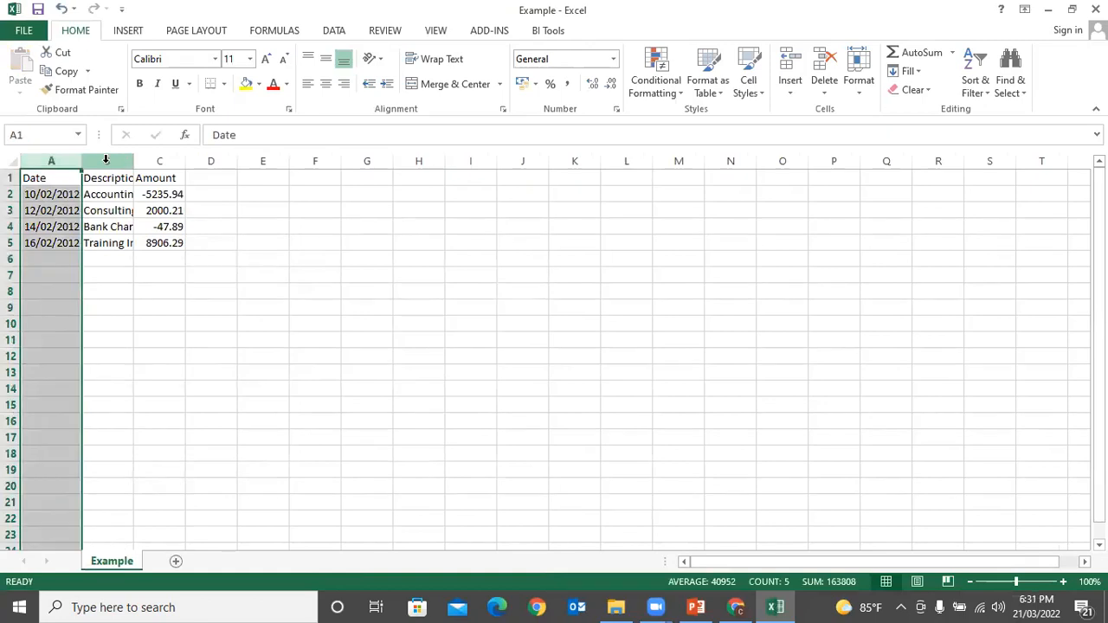
pyautogui.doubleClick(134, 161)
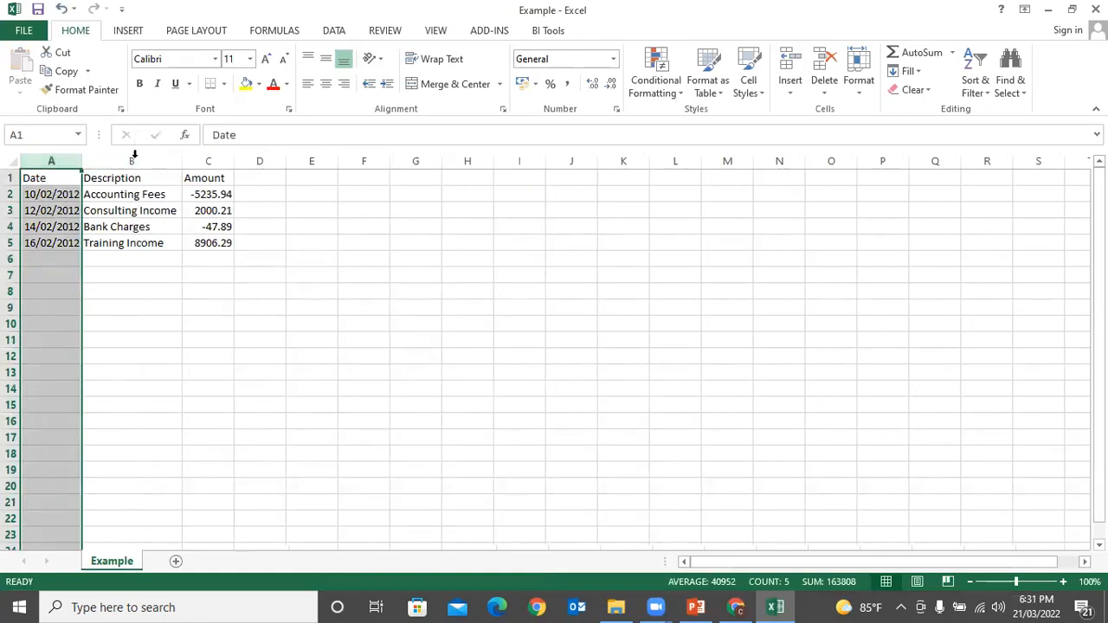
pyautogui.doubleClick(235, 161)
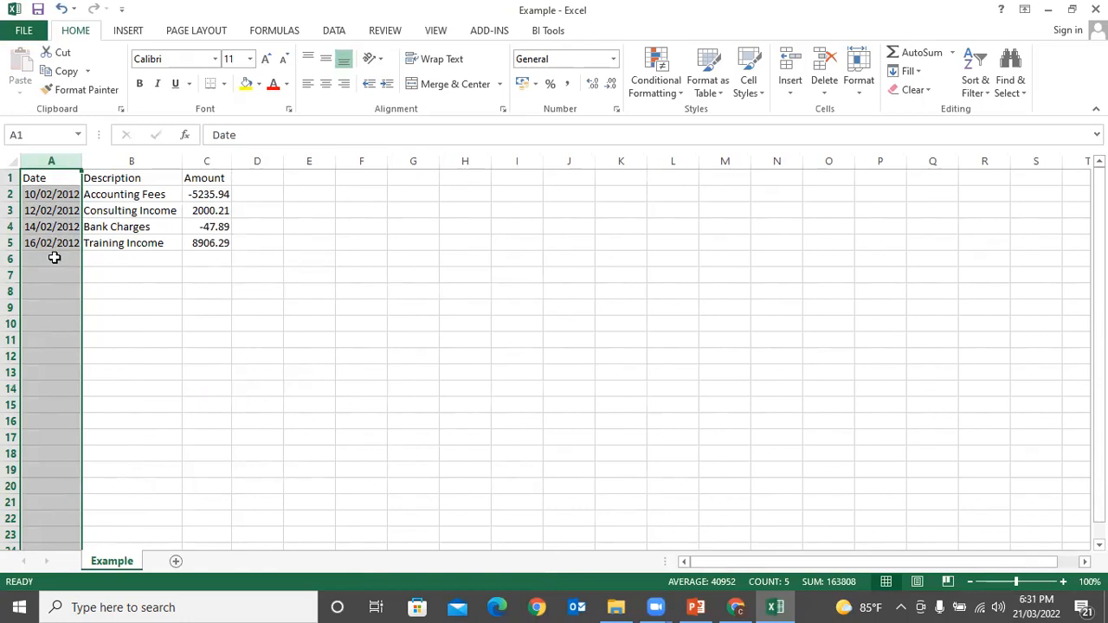
# Step: Change the first date from 10/02/2012 to 10/02/2022
pyautogui.click(60, 190)
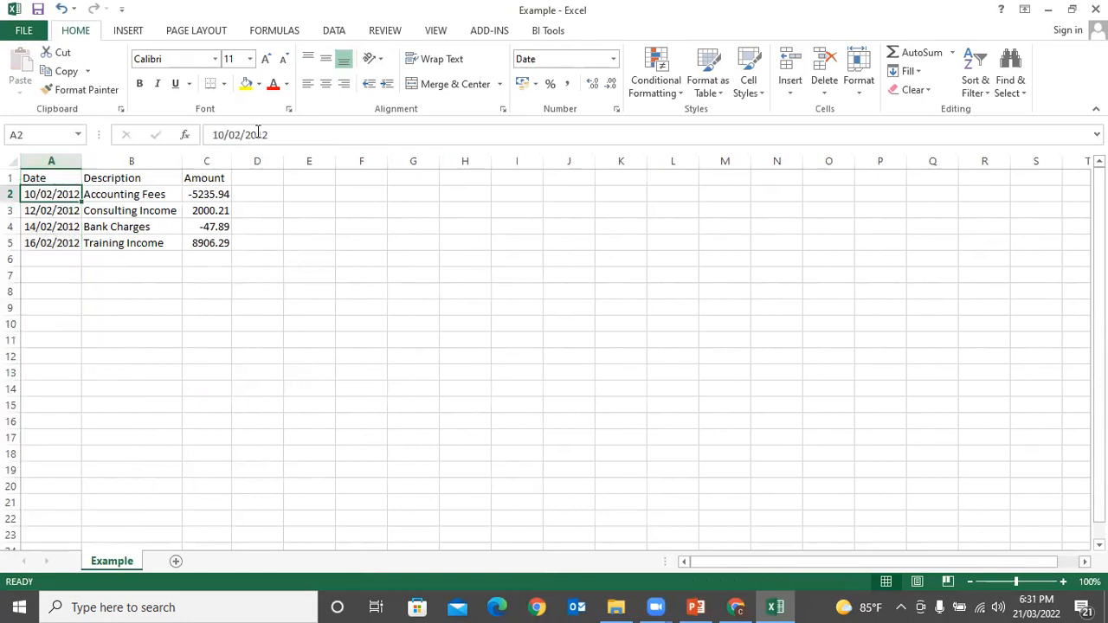
pyautogui.click(288, 130)
pyautogui.press('BackSpace')
pyautogui.press('BackSpace')
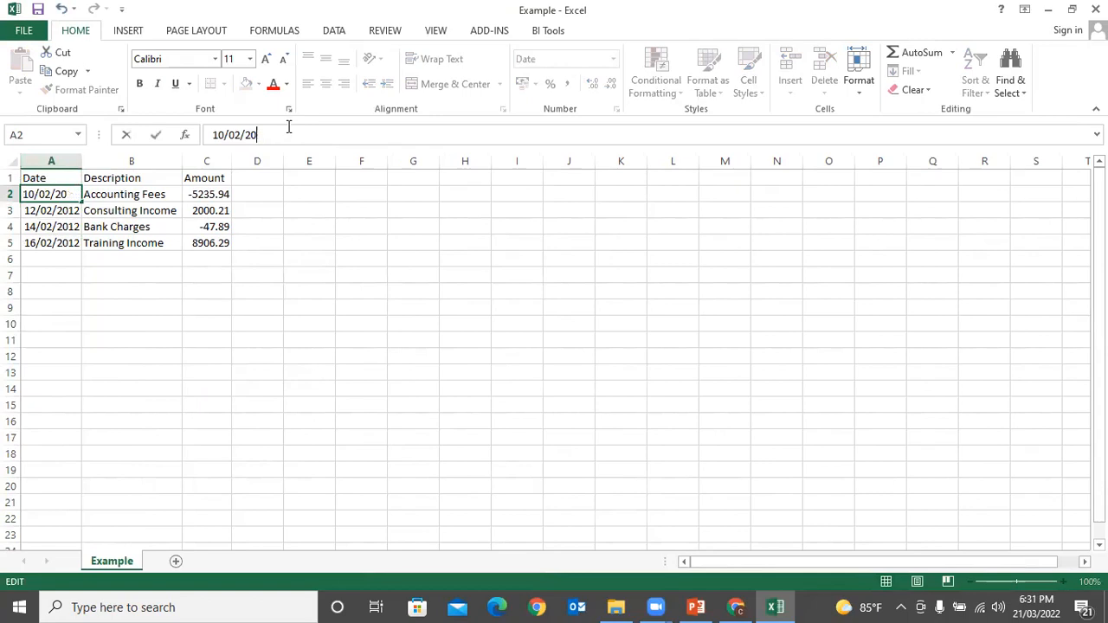
pyautogui.write('22')
pyautogui.press('Return')
# Step: Replace 2012 with 2022 in the remaining dates using Replace All
pyautogui.hotkey('shift', 'Down')
pyautogui.hotkey('shift', 'Down')
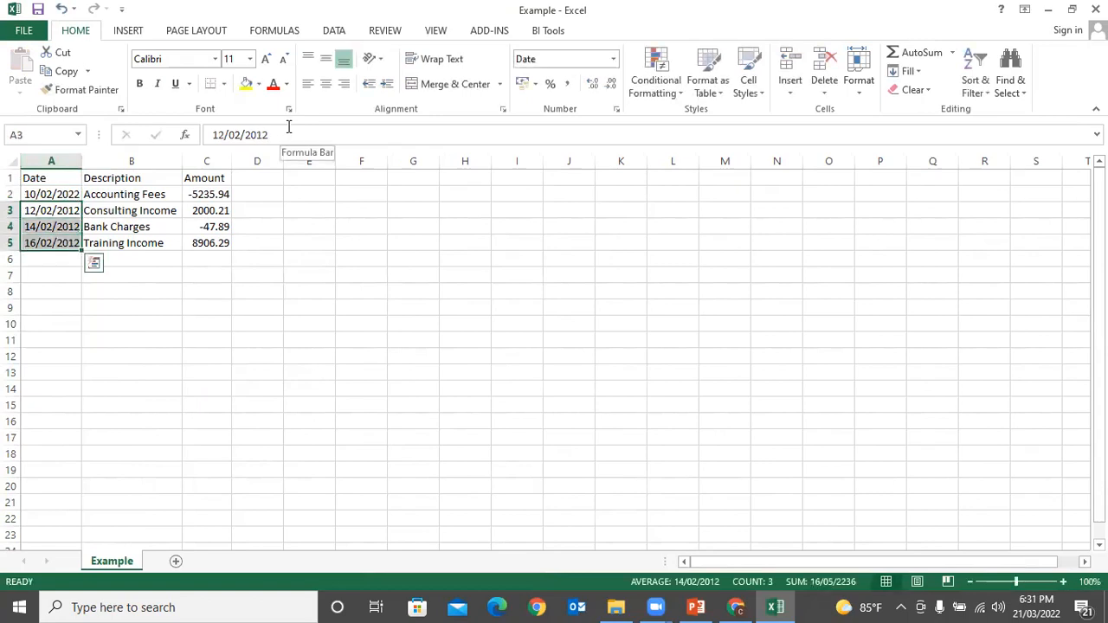
pyautogui.hotkey('ctrl', 'f')
pyautogui.write('2012')
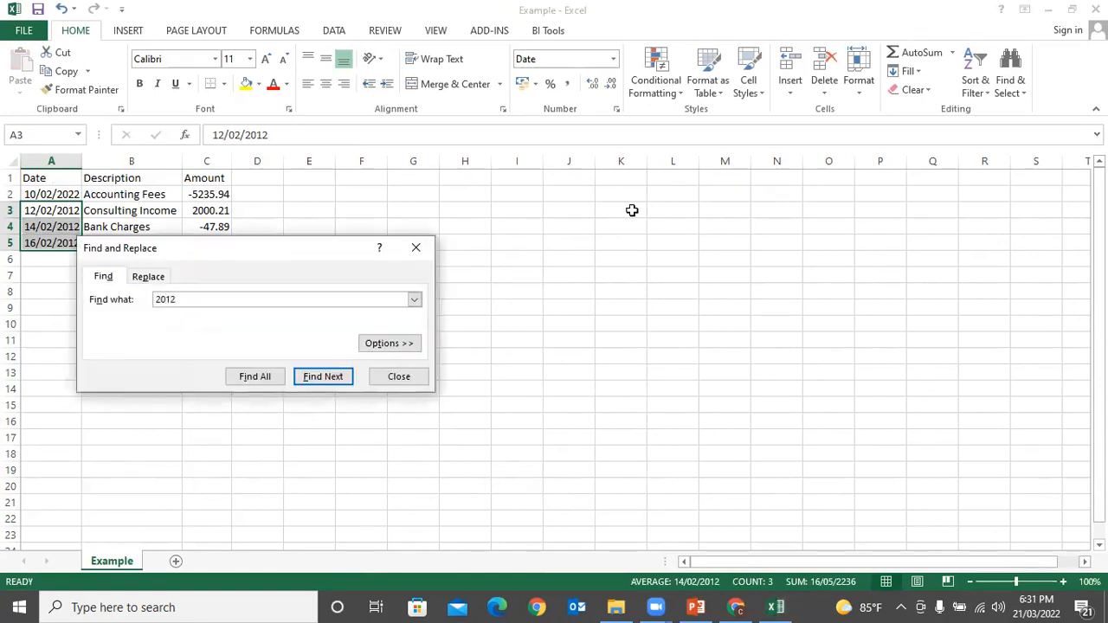
pyautogui.click(148, 276)
pyautogui.write('2022')
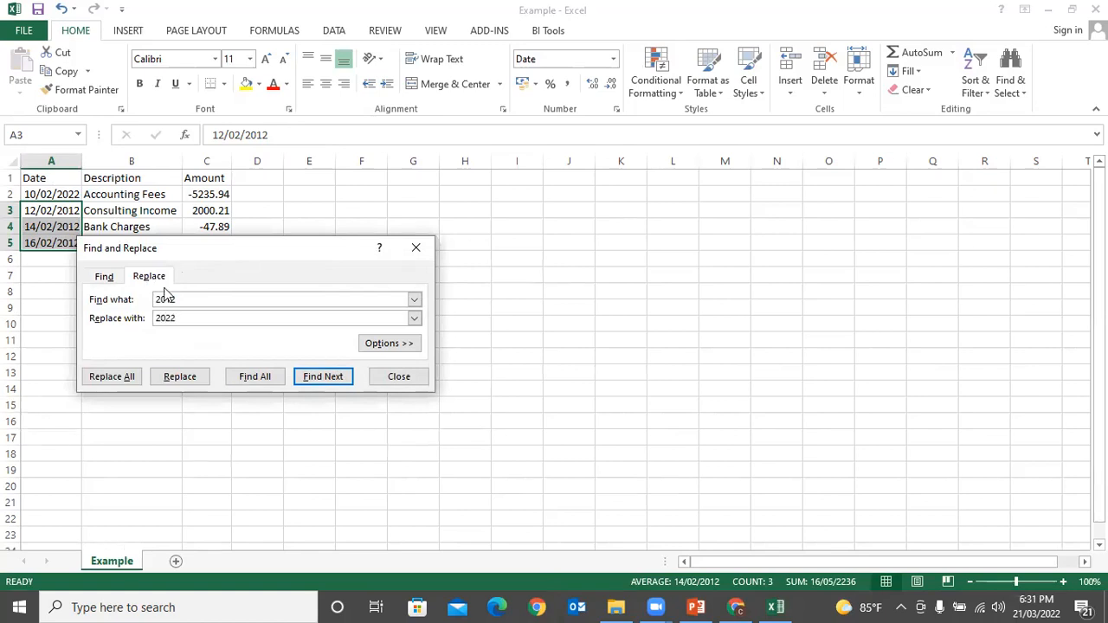
pyautogui.click(128, 379)
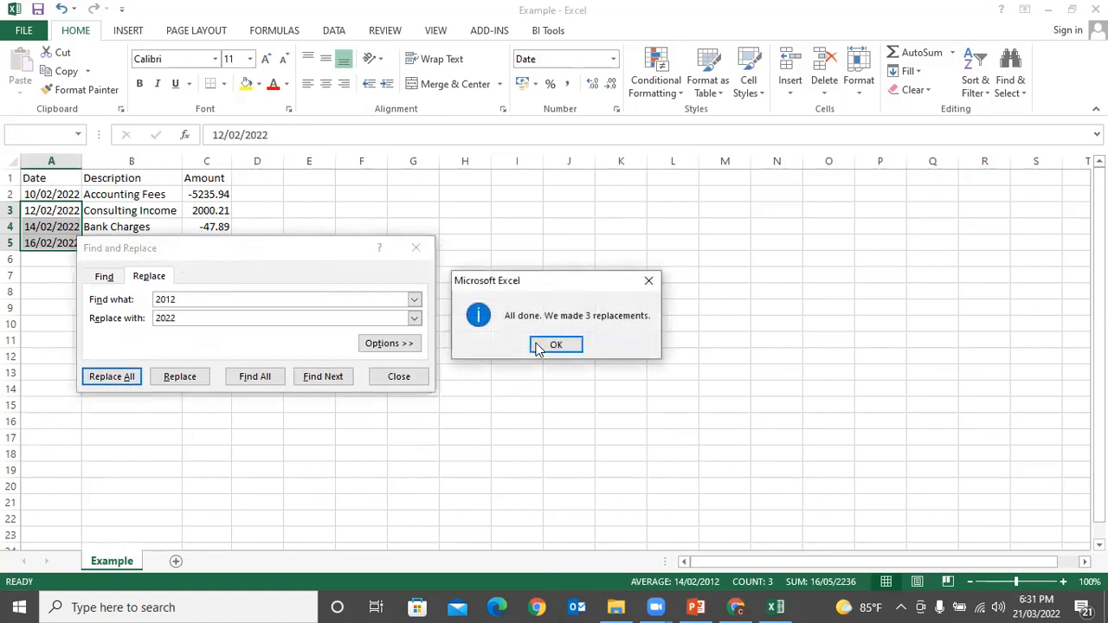
pyautogui.click(556, 344)
pyautogui.click(398, 376)
pyautogui.click(171, 290)
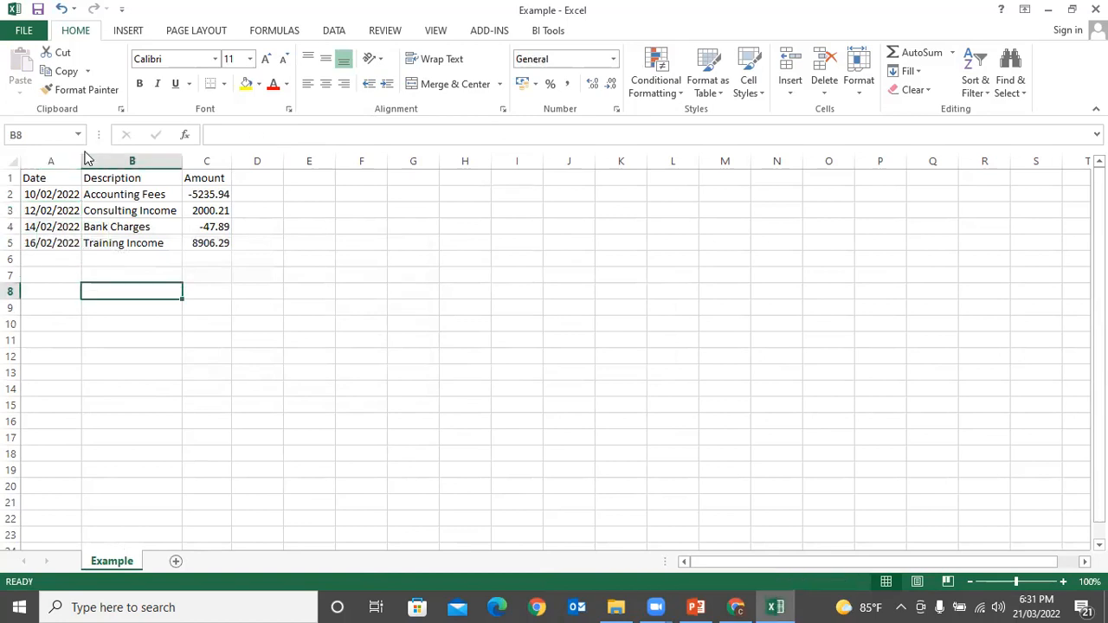
pyautogui.click(137, 197)
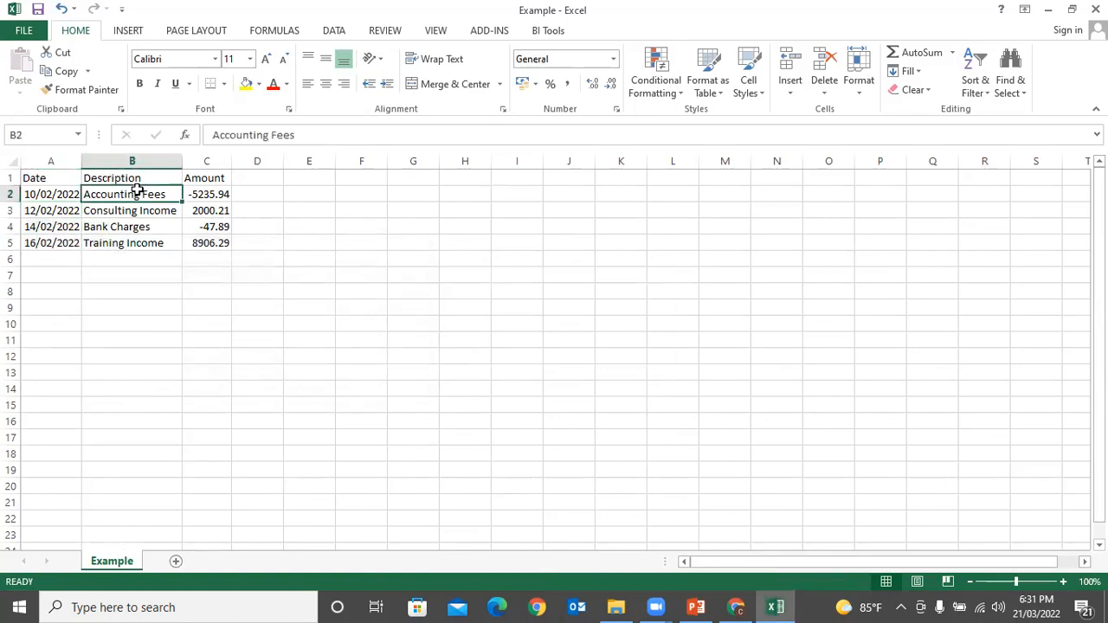
pyautogui.click(737, 605)
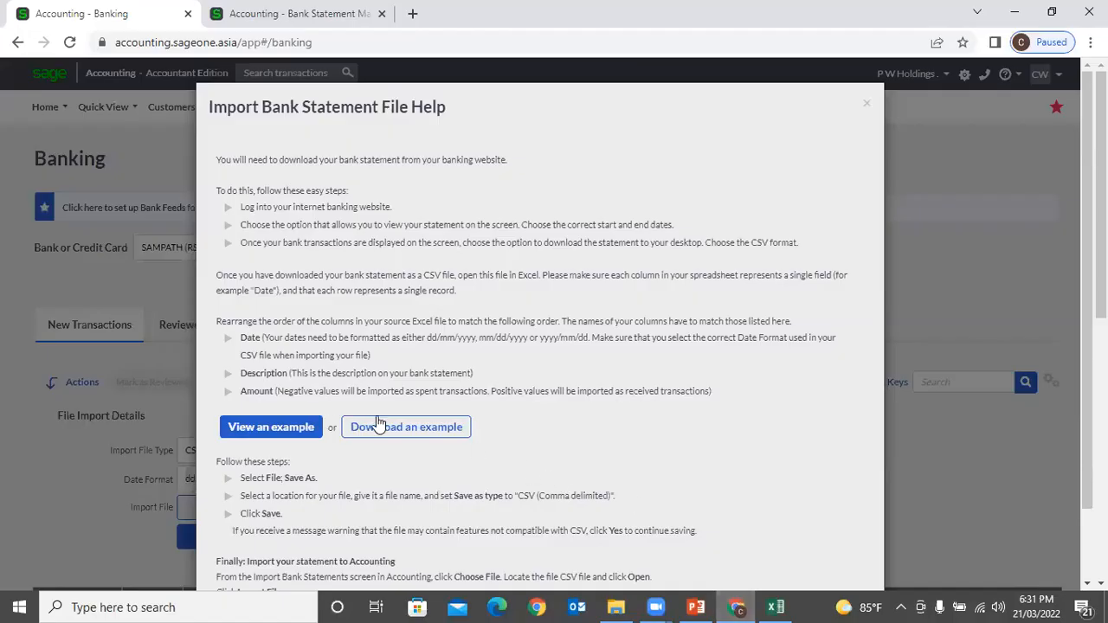
# Step: Close the import help and select the B0101 search text on the Bank Statement Mapping Rules page
pyautogui.click(867, 105)
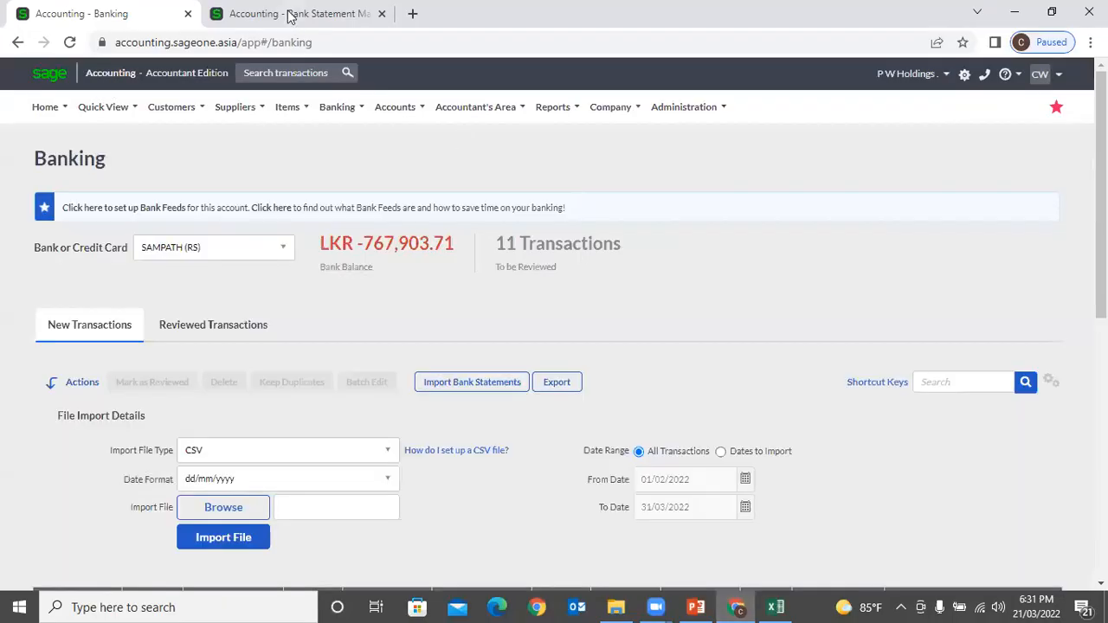
pyautogui.click(289, 10)
pyautogui.moveTo(486, 464); pyautogui.dragTo(424, 468)
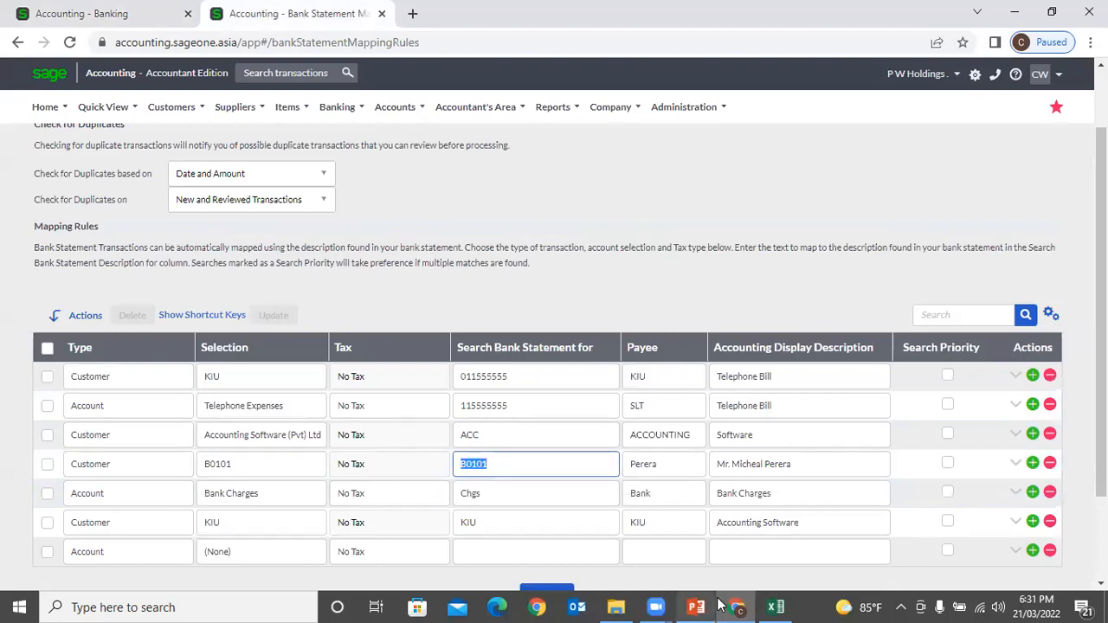
# Step: Replace the first two descriptions in Example.csv with B0101
pyautogui.click(776, 607)
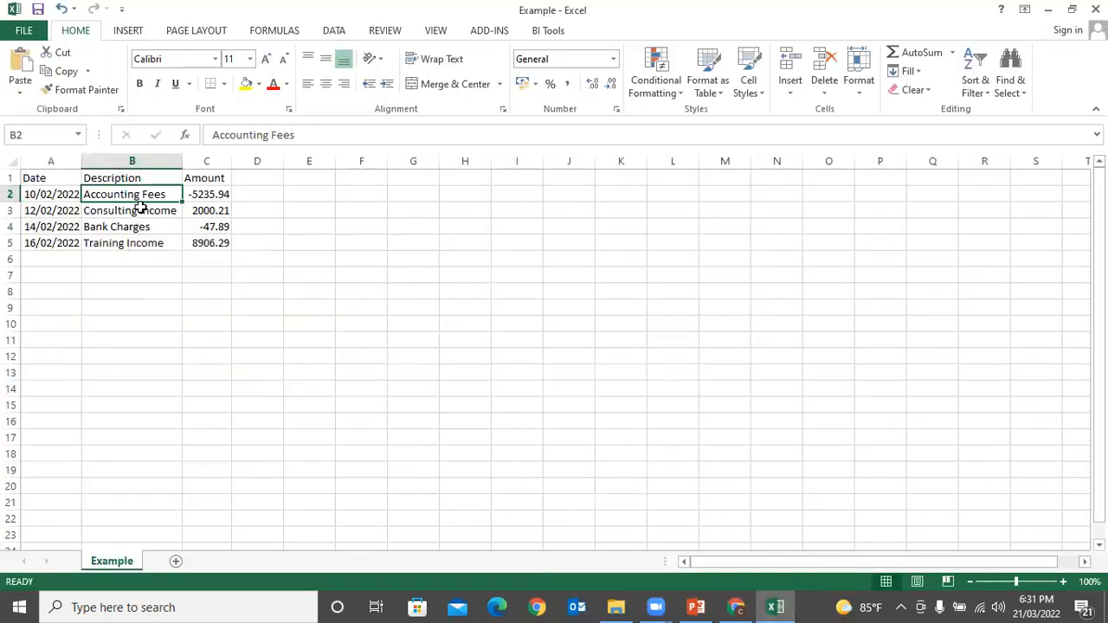
pyautogui.click(275, 134)
pyautogui.tripleClick(275, 134)
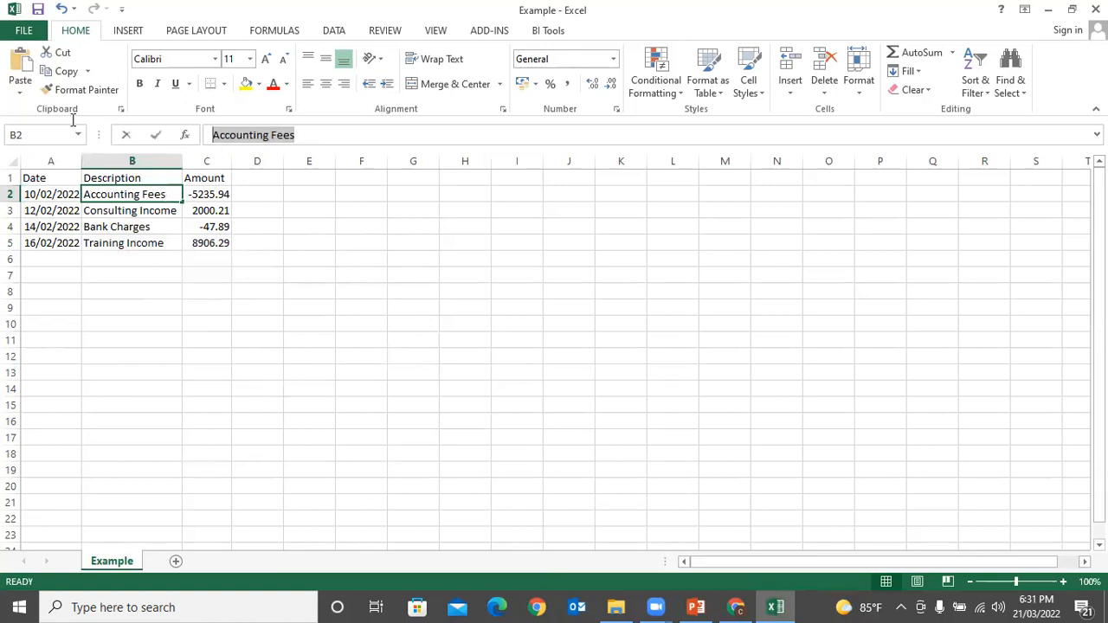
pyautogui.hotkey('ctrl', 'b')
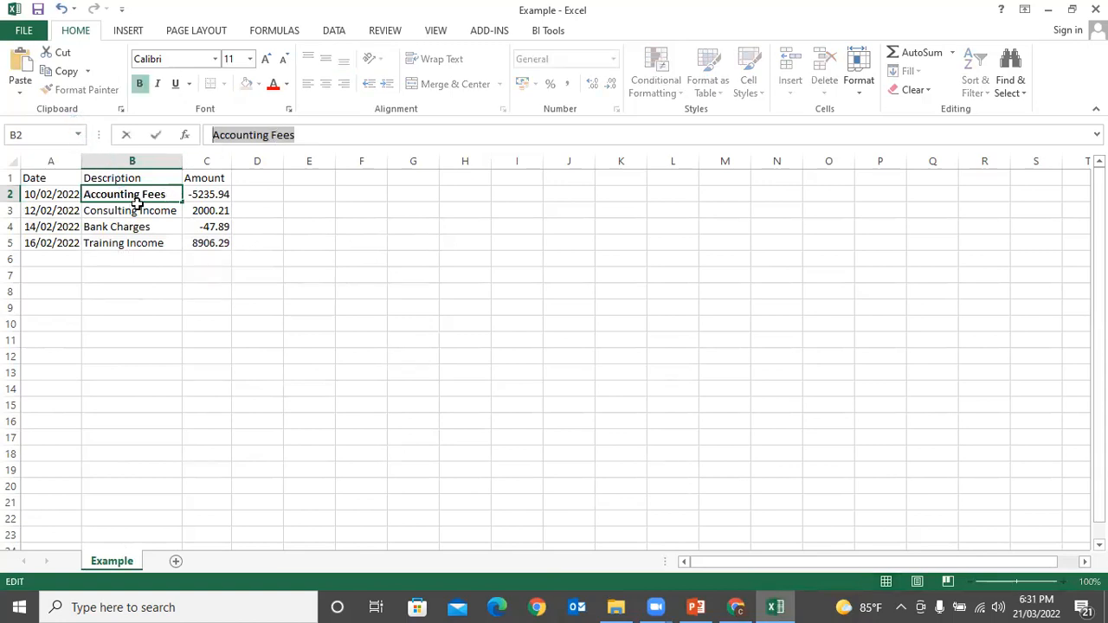
pyautogui.click(141, 210)
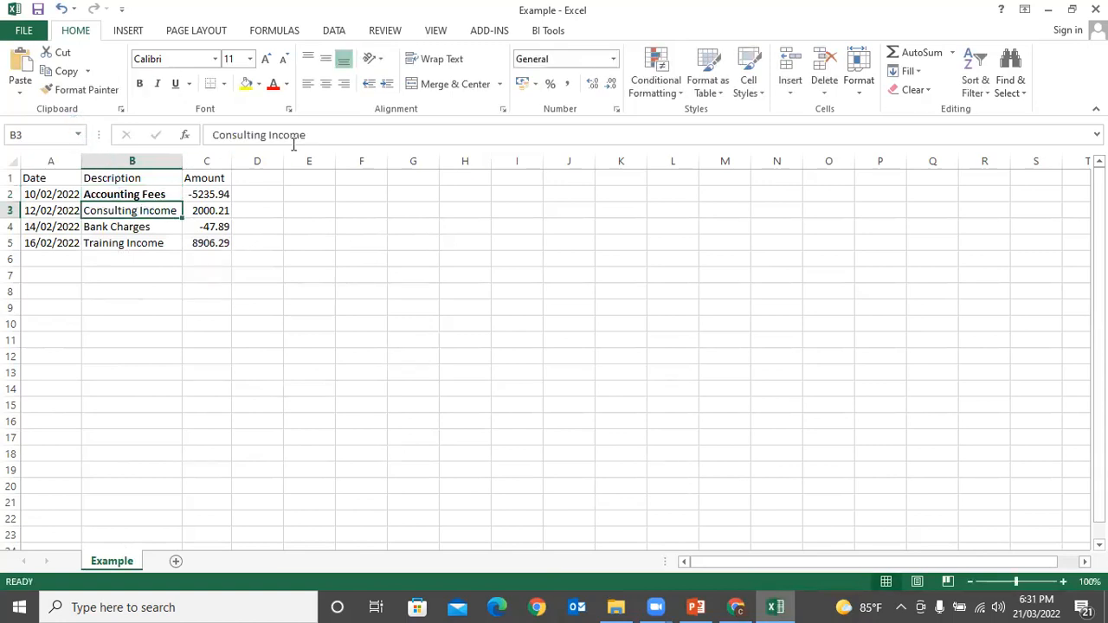
pyautogui.click(149, 191)
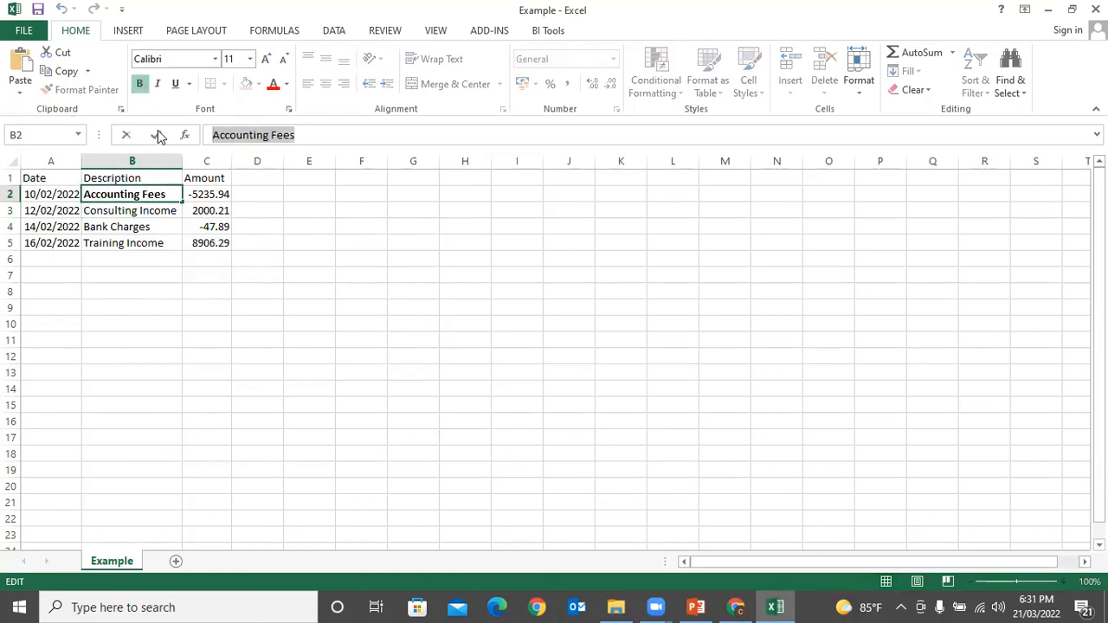
pyautogui.write('B0101')
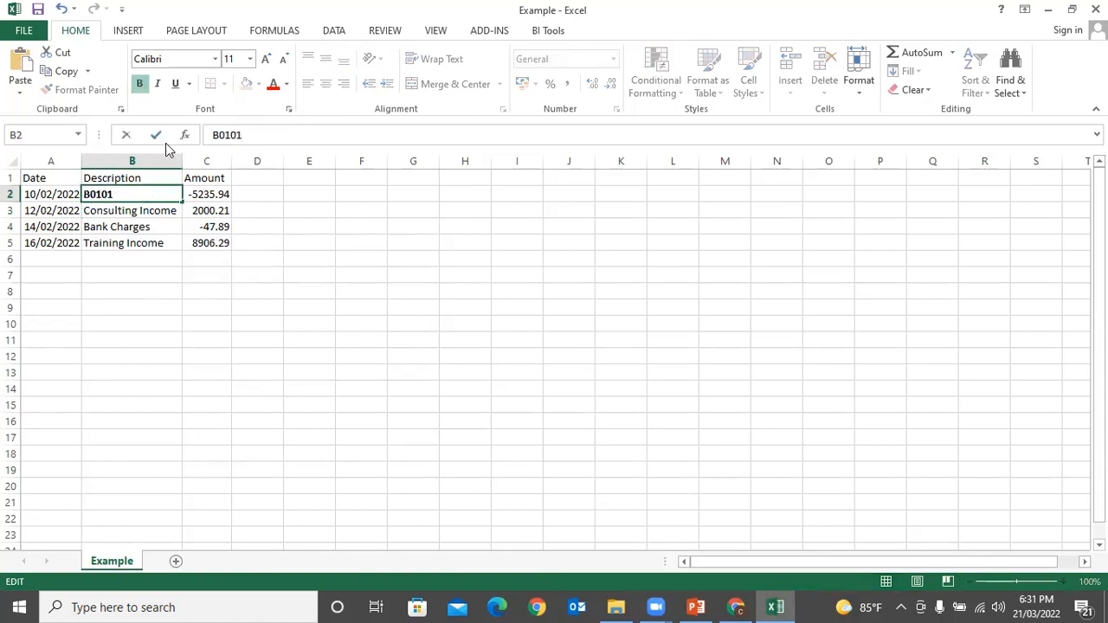
pyautogui.press('Return')
pyautogui.press('Up')
pyautogui.hotkey('ctrl', 'c')
pyautogui.press('Down')
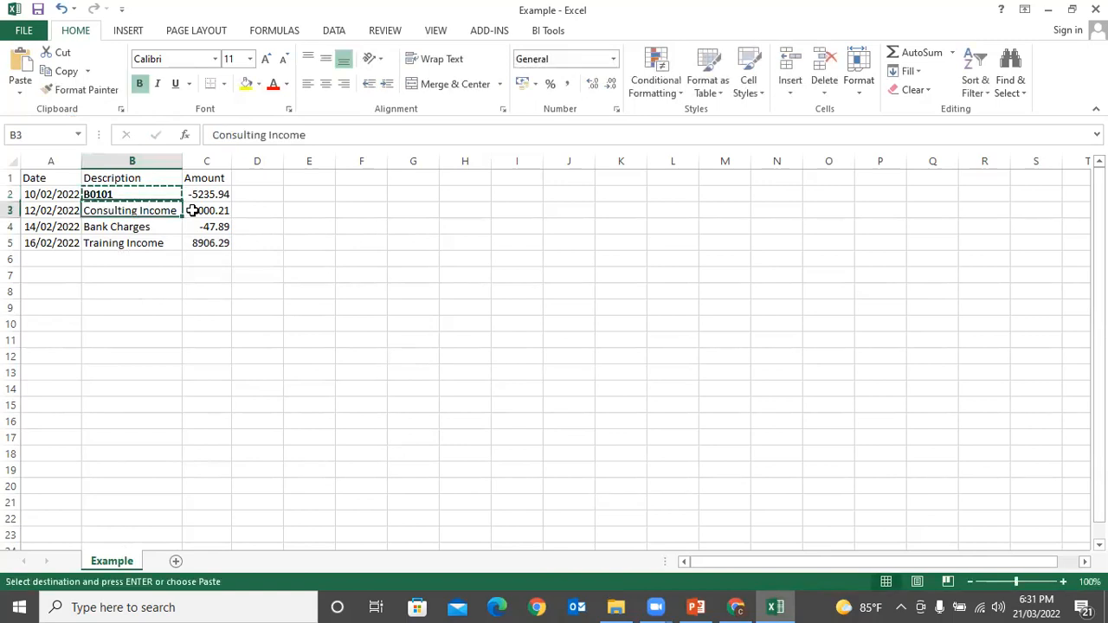
pyautogui.press('Return')
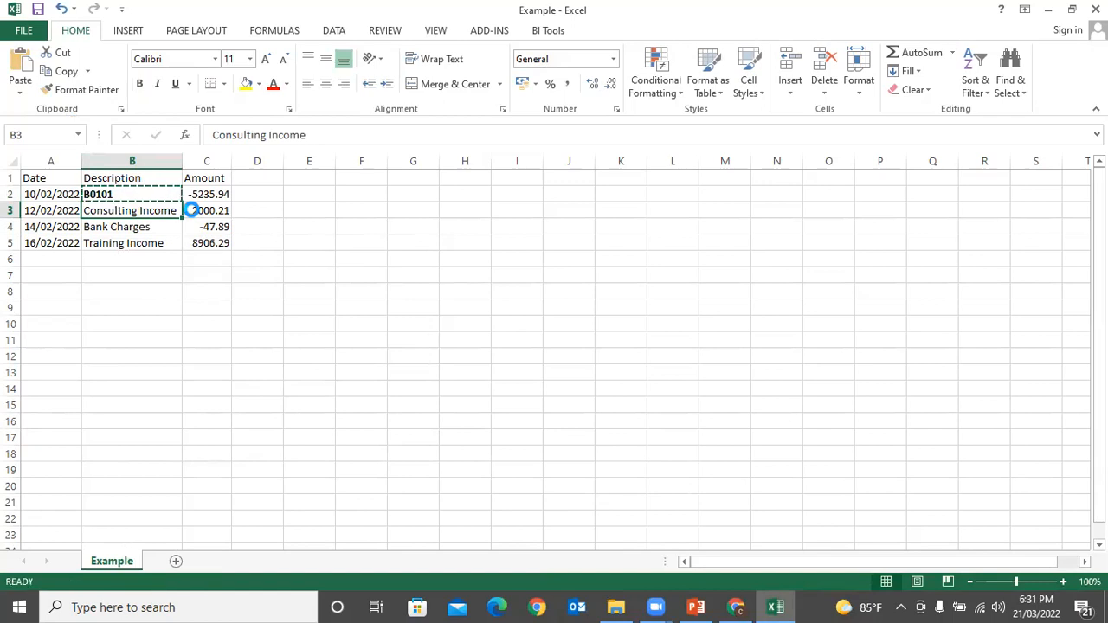
# Step: Set the two B0101 amounts to 10000 and 5000
pyautogui.click(202, 194)
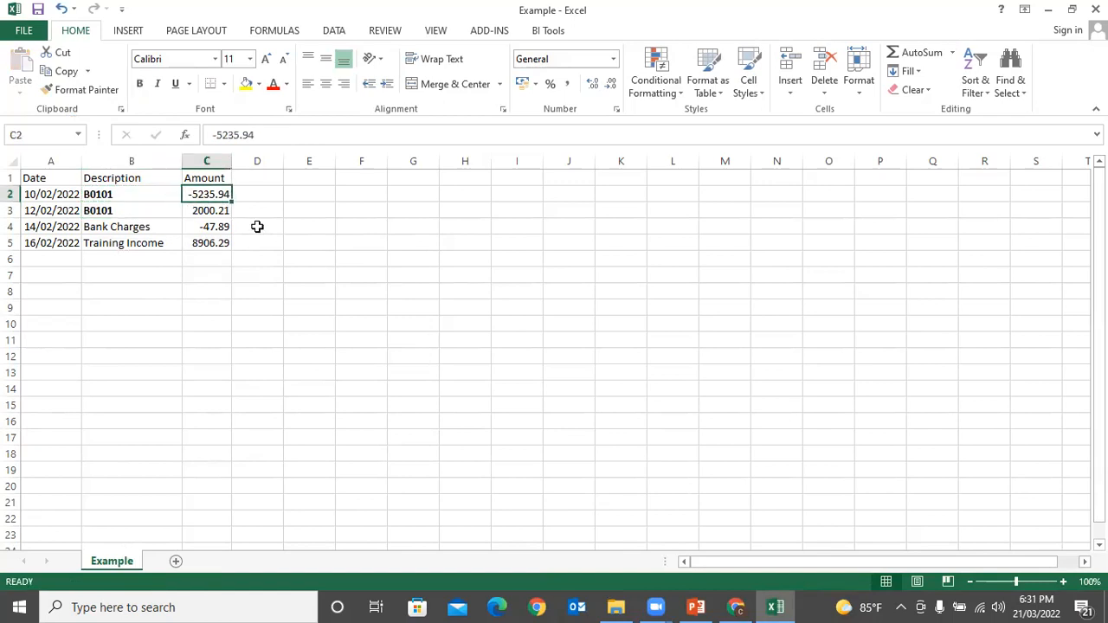
pyautogui.write('10000')
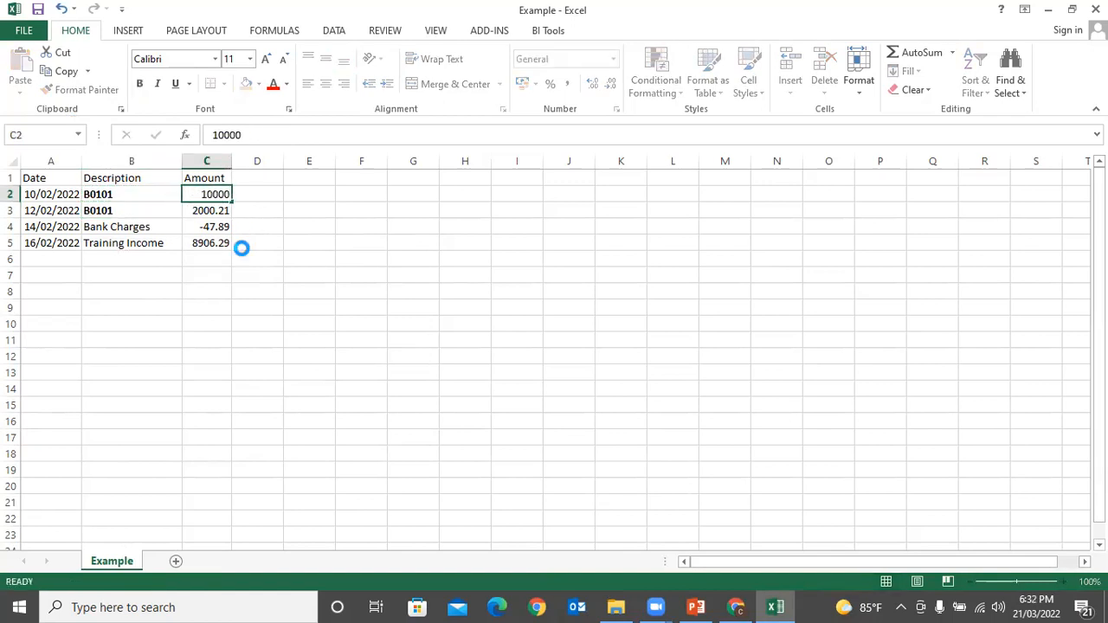
pyautogui.press('Return')
pyautogui.write('5000')
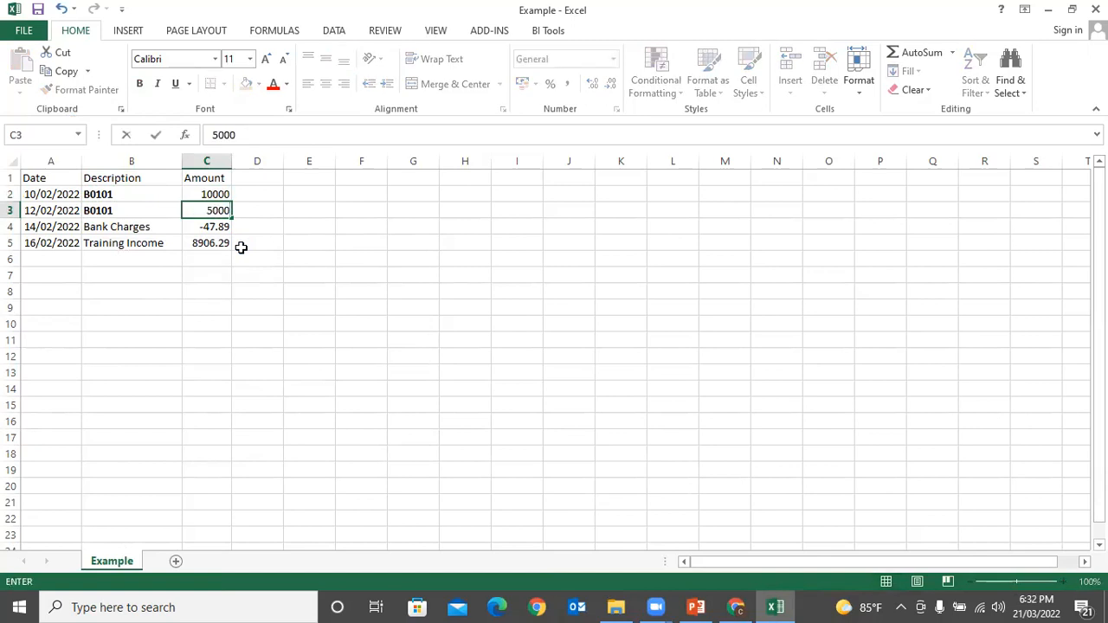
pyautogui.press('Return')
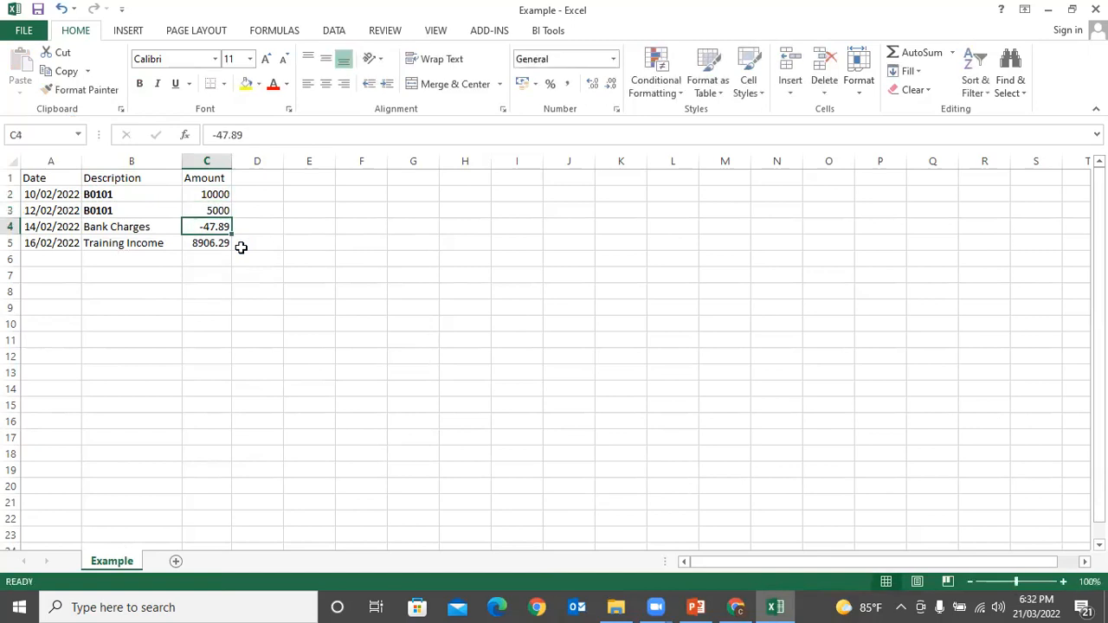
# Step: Delete the Bank Charges and Training Income rows
pyautogui.moveTo(10, 227); pyautogui.dragTo(8, 246)
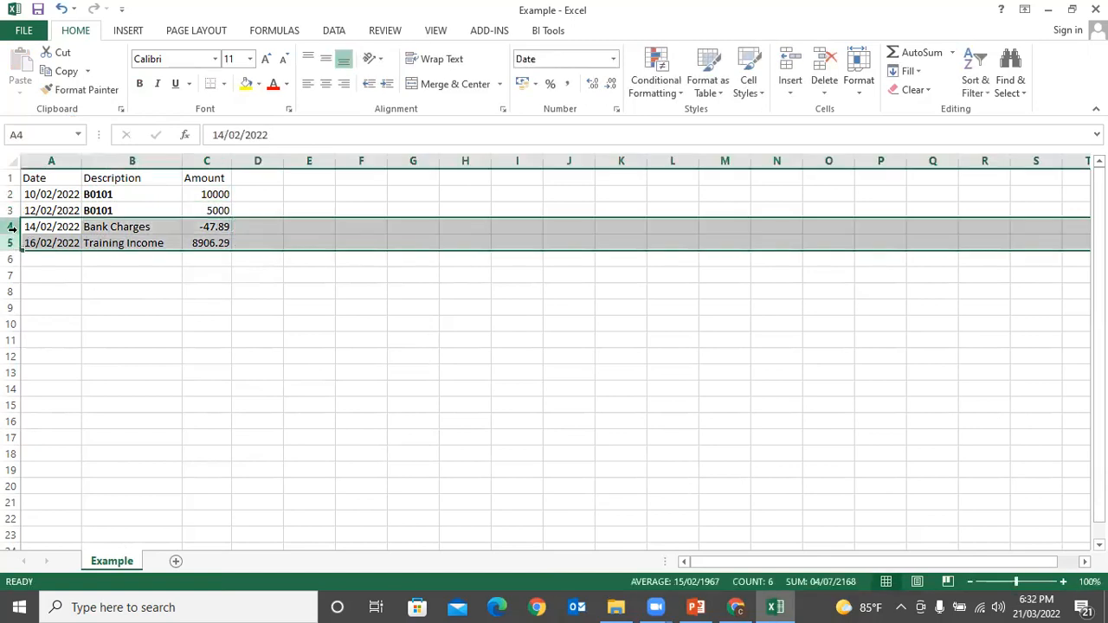
pyautogui.rightClick(11, 227)
pyautogui.click(62, 364)
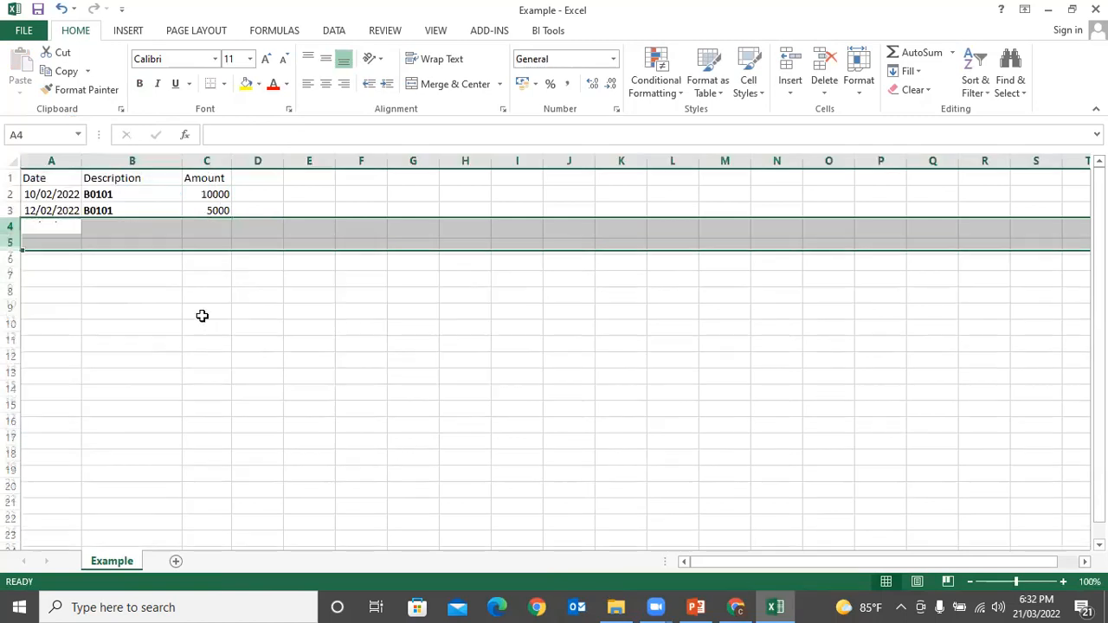
pyautogui.click(255, 308)
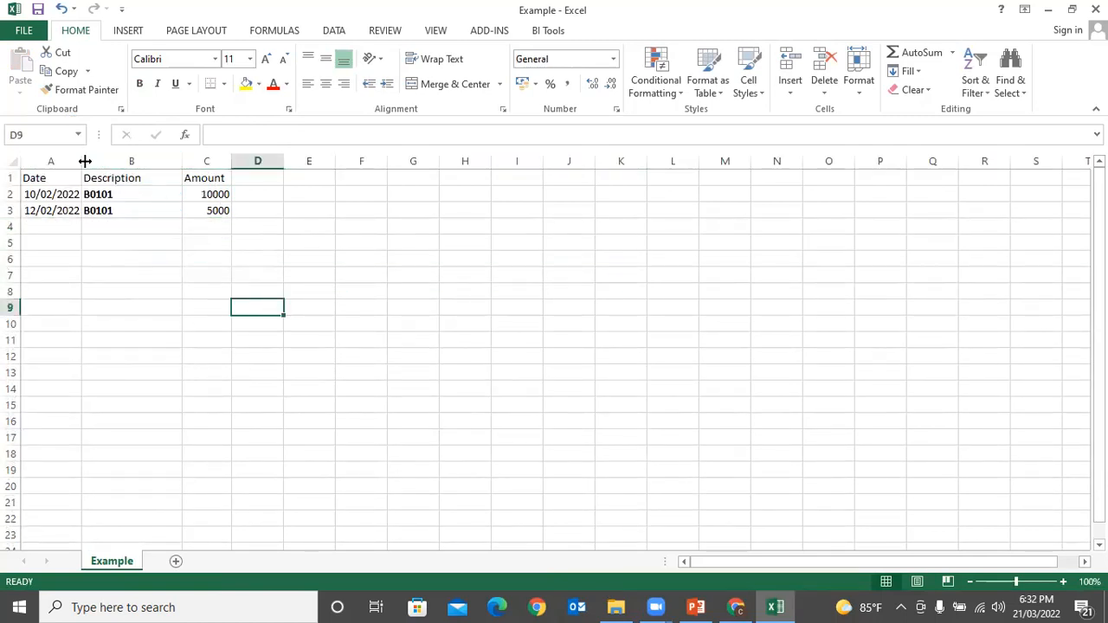
pyautogui.click(313, 272)
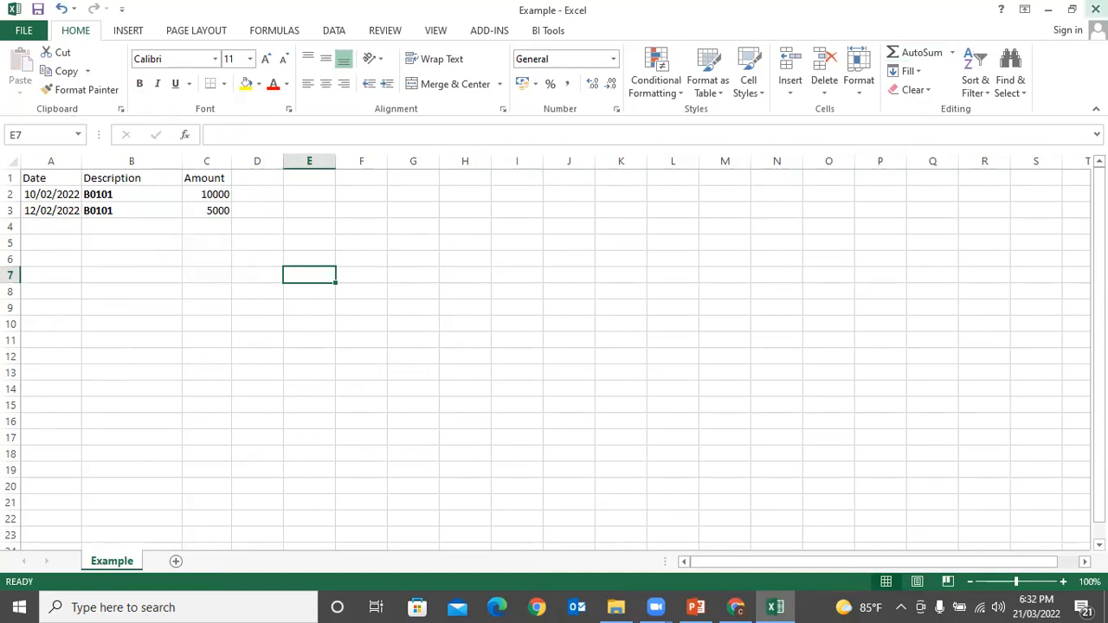
# Step: Save the workbook over Example.csv in CSV format and close Excel
pyautogui.hotkey('ctrl', 's')
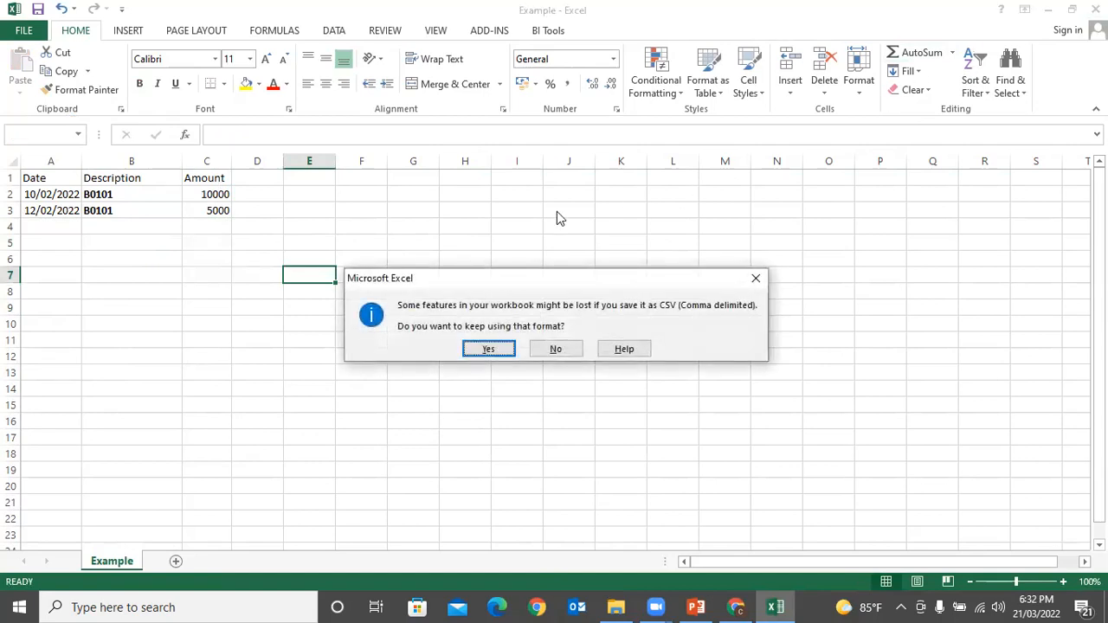
pyautogui.click(474, 346)
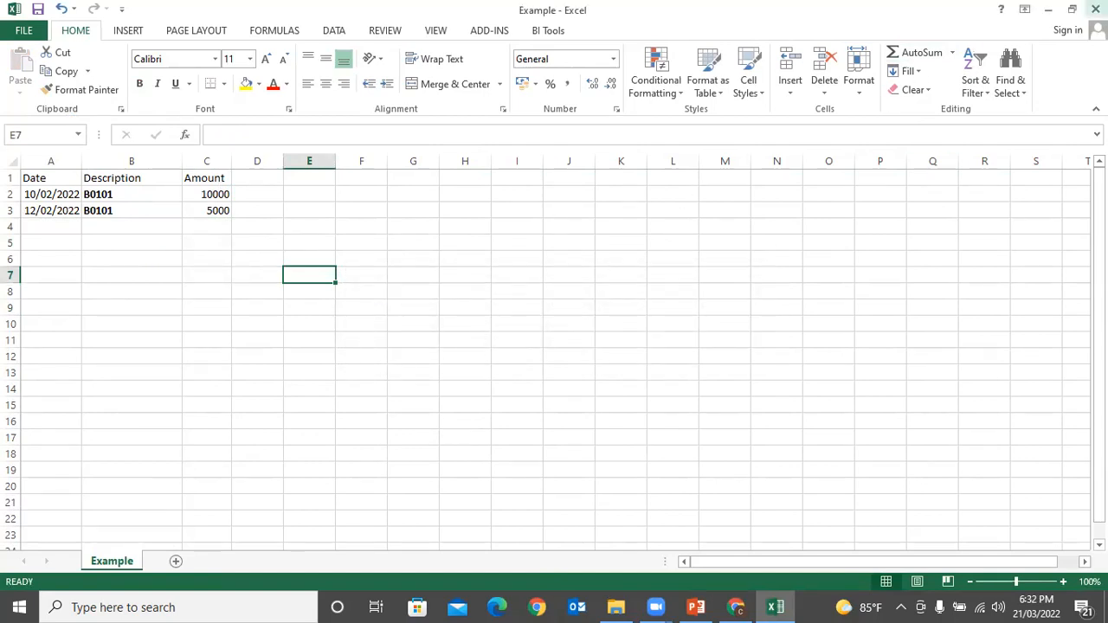
pyautogui.click(1095, 9)
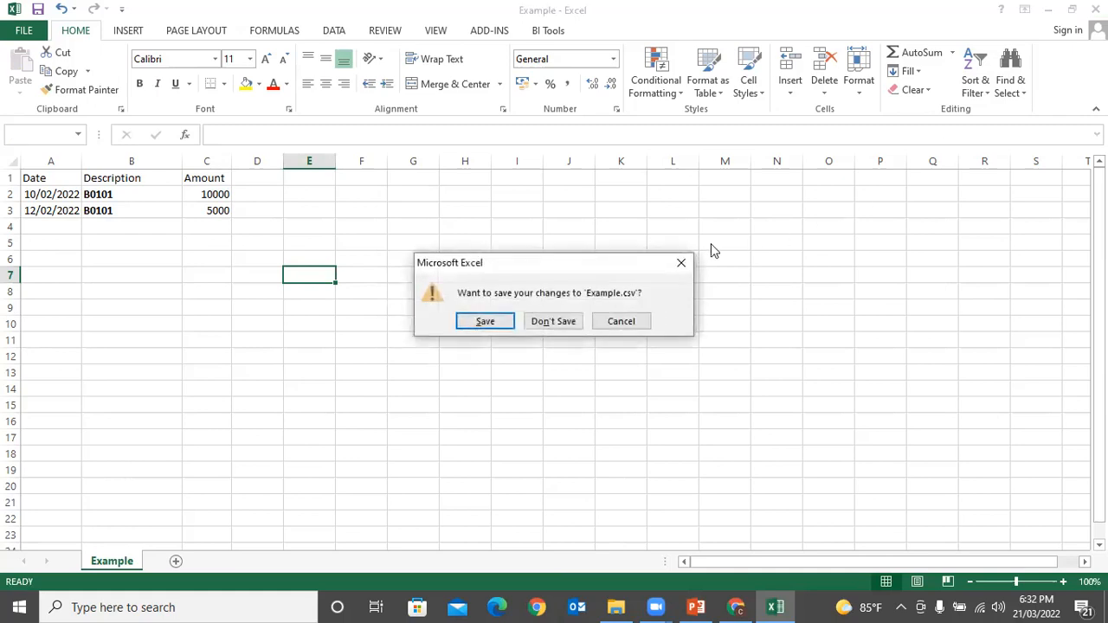
pyautogui.click(490, 321)
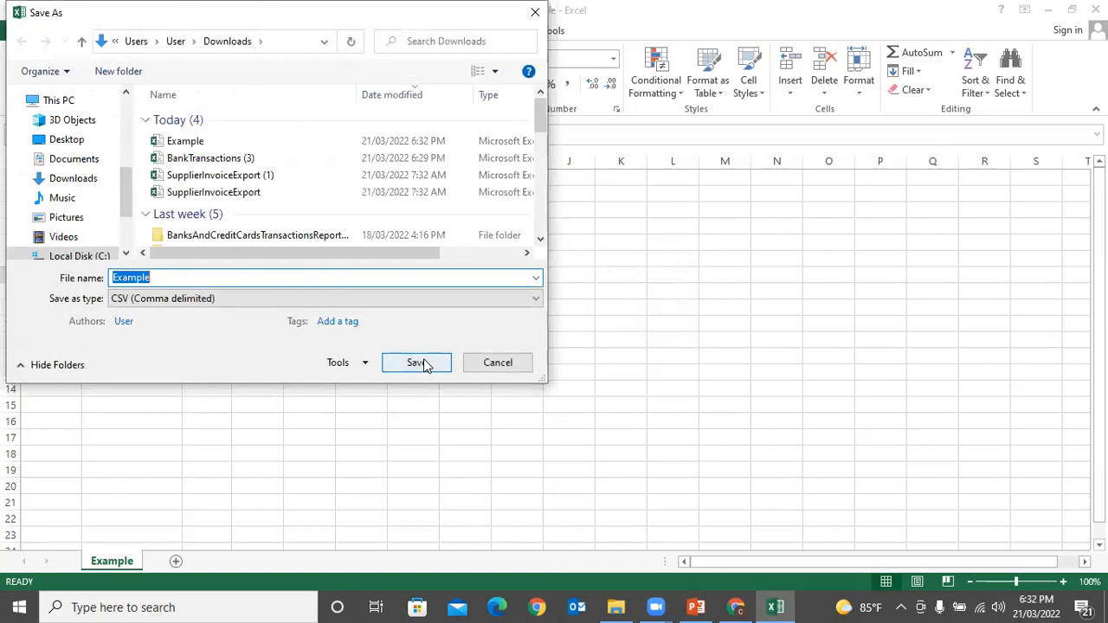
pyautogui.click(419, 363)
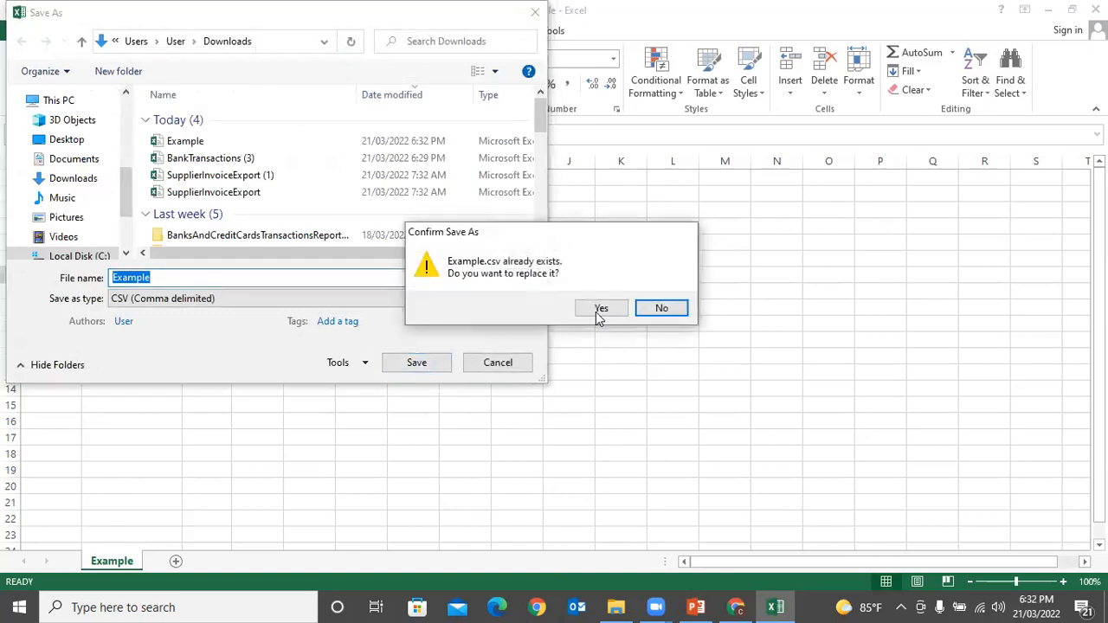
pyautogui.click(599, 311)
pyautogui.click(491, 346)
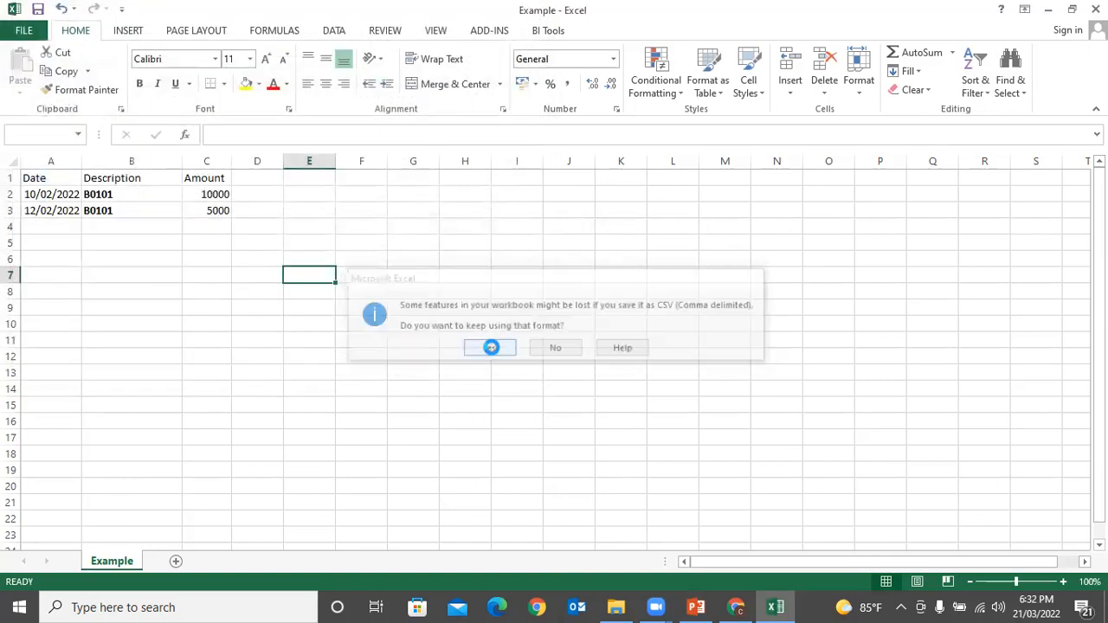
pyautogui.hotkey('alt', 'Tab')
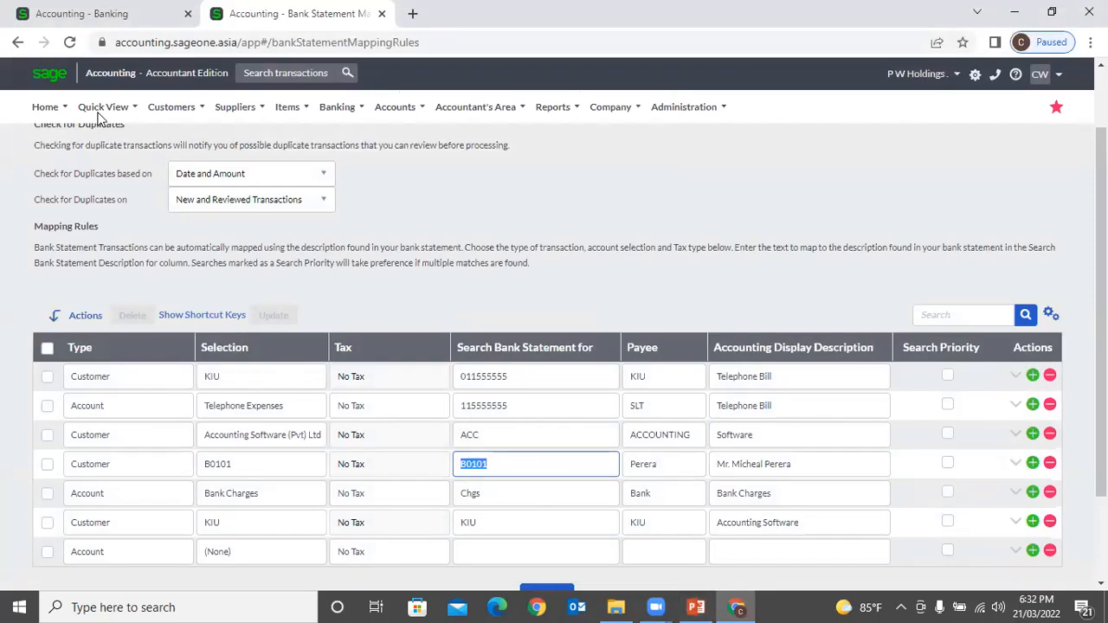
# Step: Go to the Banking transactions page for the SAMPATH (RS) account
pyautogui.click(87, 10)
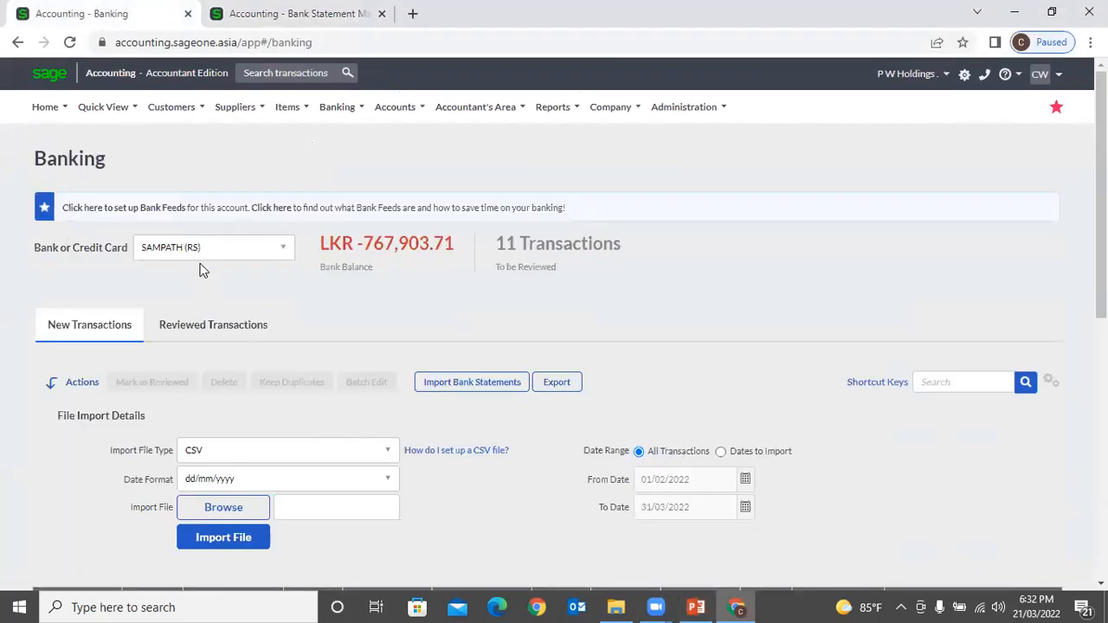
pyautogui.moveTo(292, 115)
pyautogui.moveTo(457, 188)
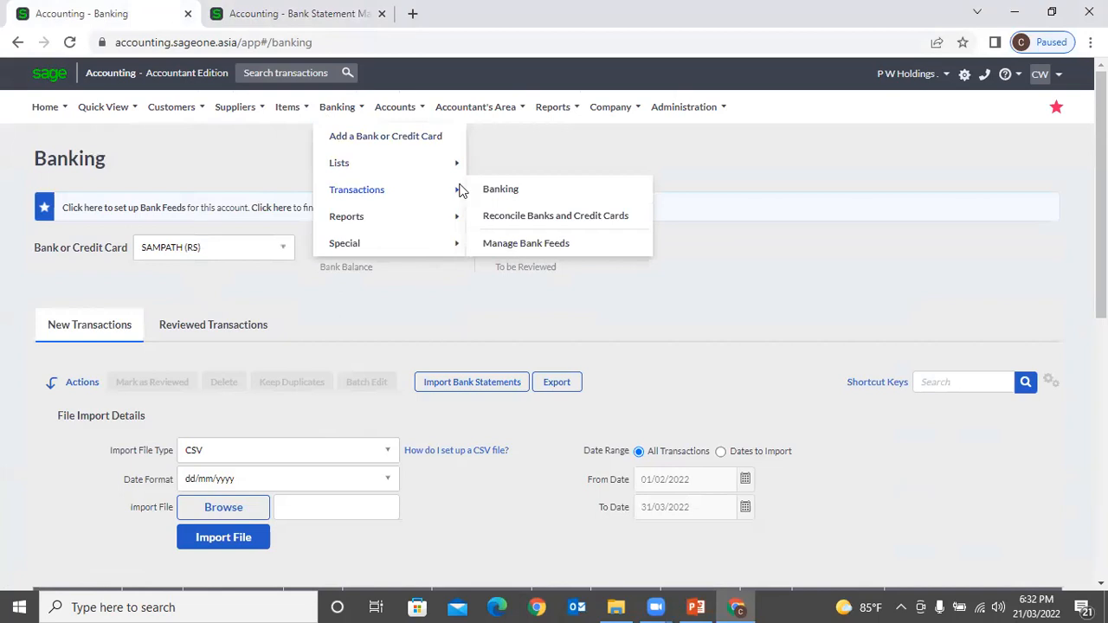
pyautogui.click(524, 192)
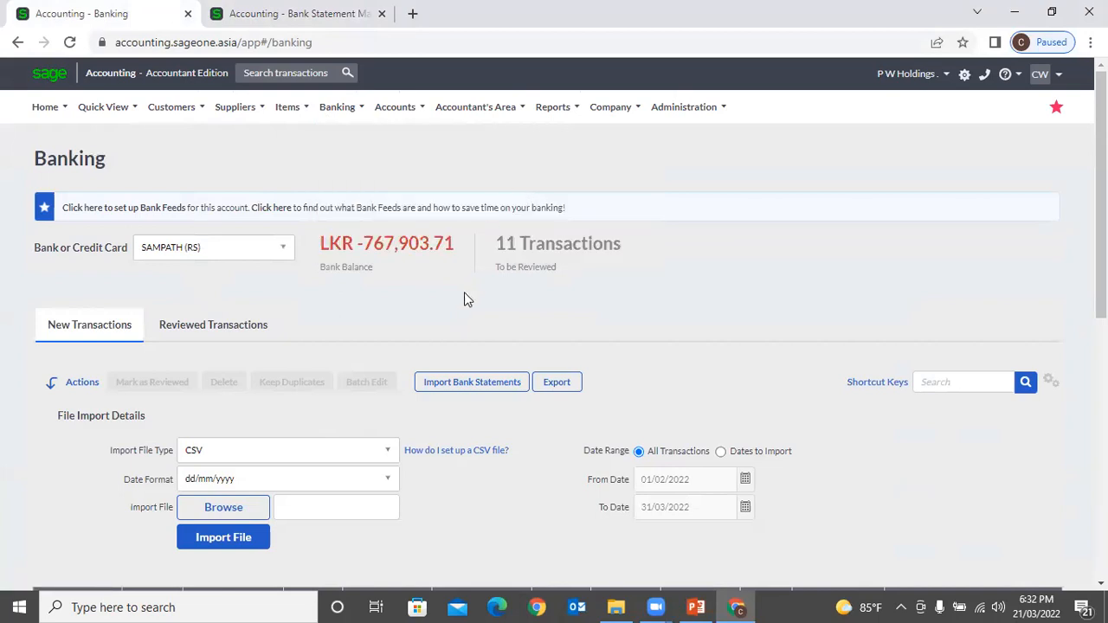
pyautogui.scroll(-2, 462, 312)
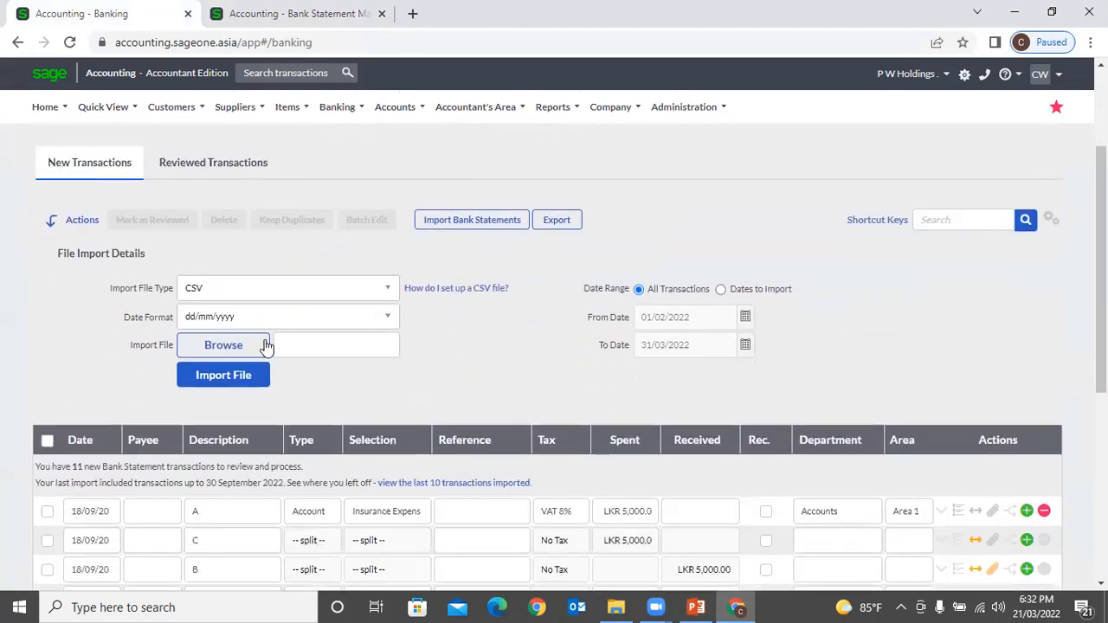
# Step: Import Example.csv with the CSV import file type, bringing in 2 rows
pyautogui.click(256, 379)
pyautogui.click(560, 149)
pyautogui.click(474, 221)
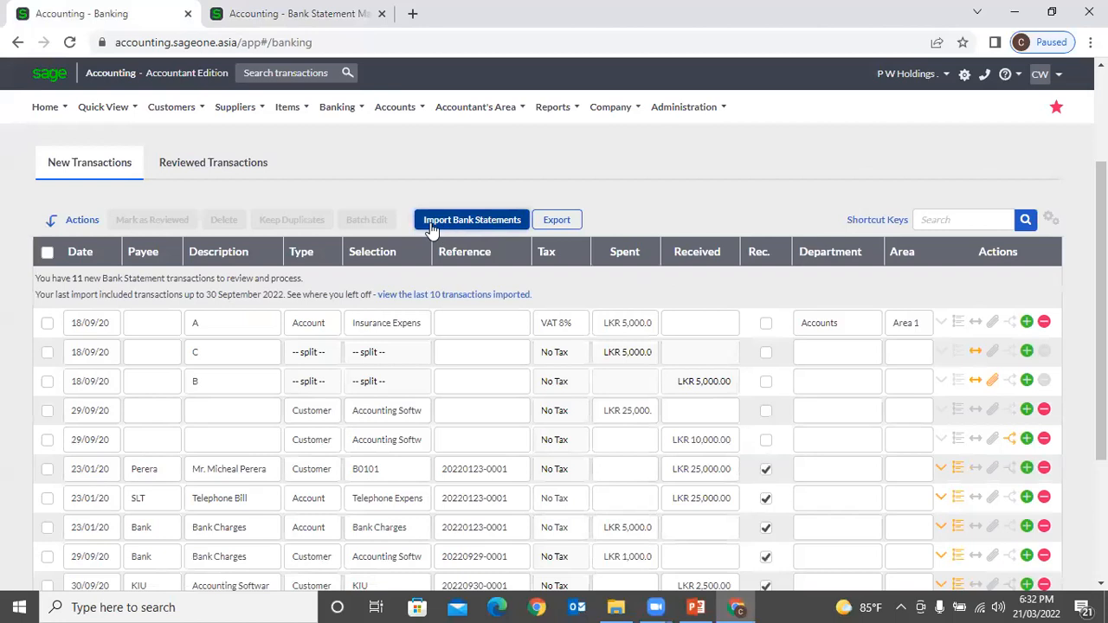
pyautogui.click(471, 222)
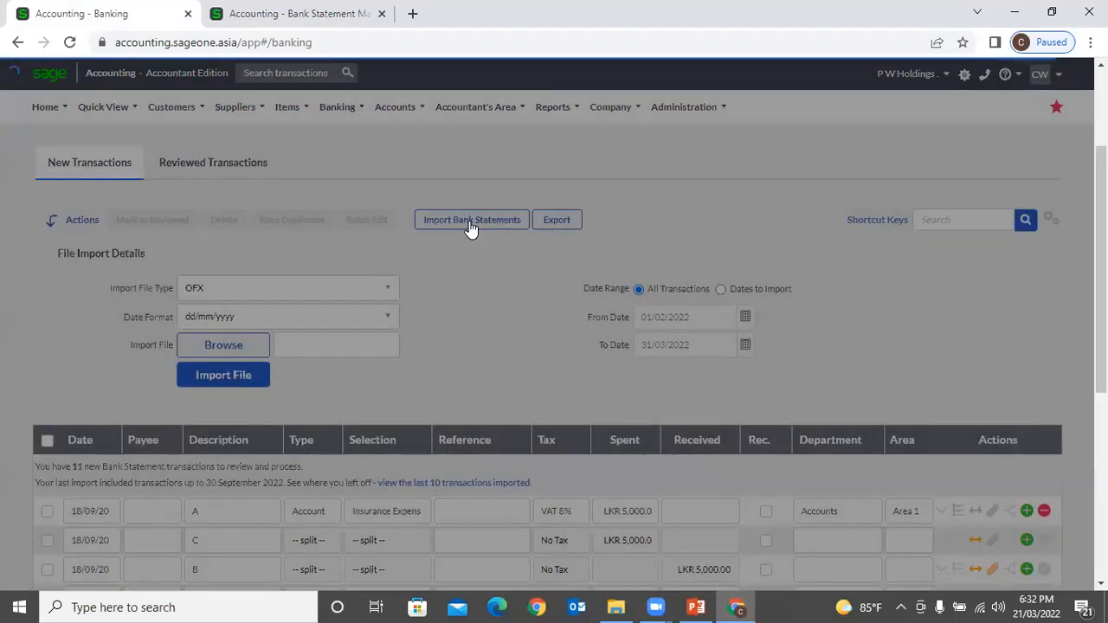
pyautogui.click(327, 290)
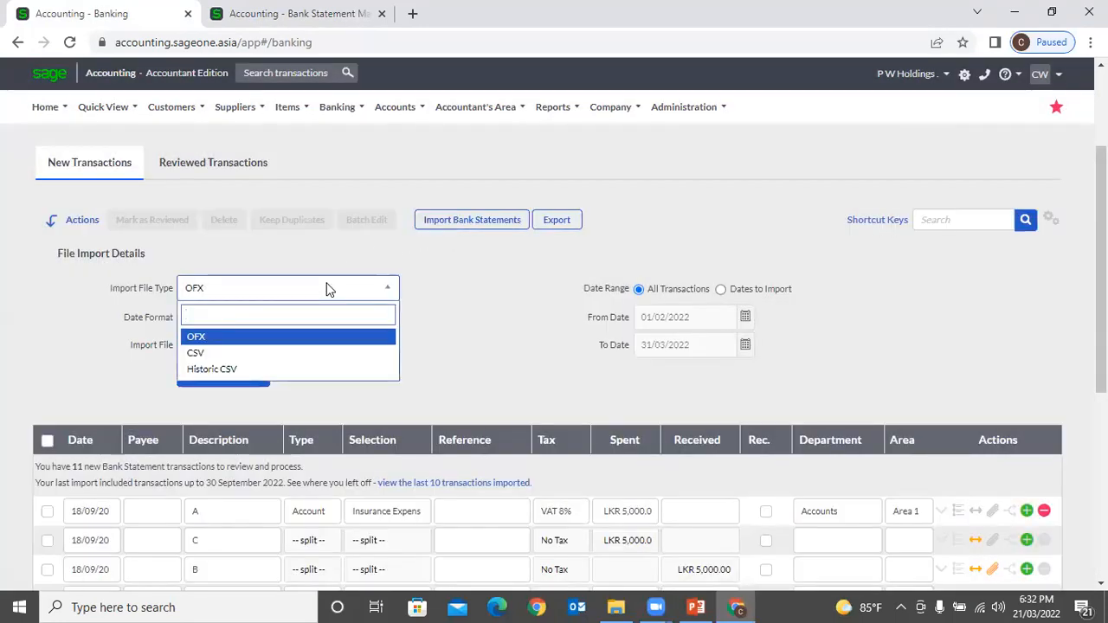
pyautogui.click(268, 354)
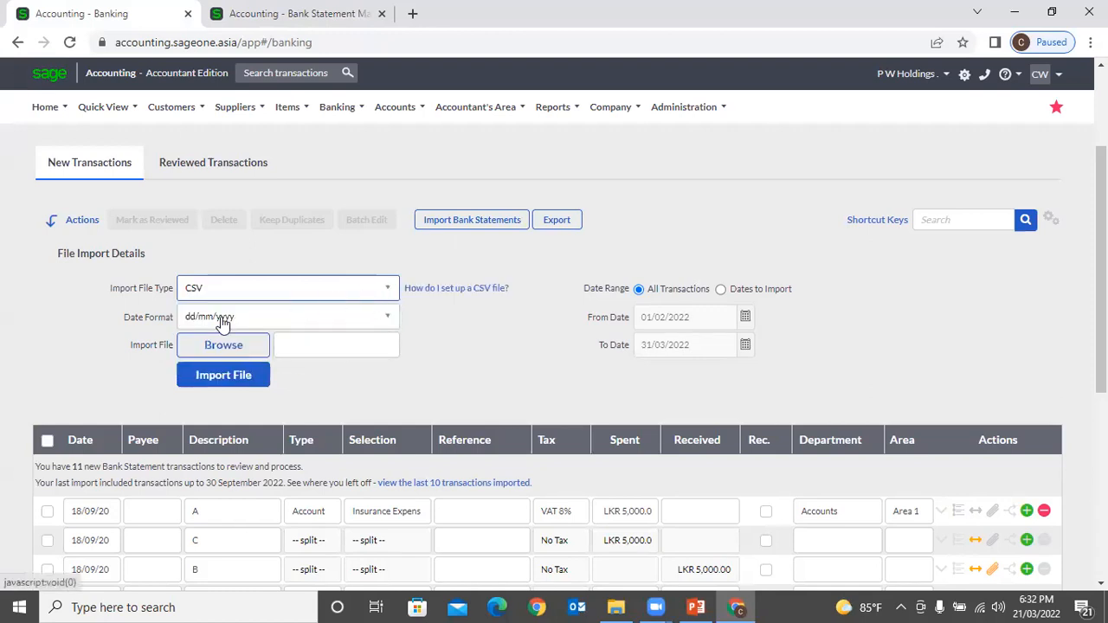
pyautogui.click(222, 344)
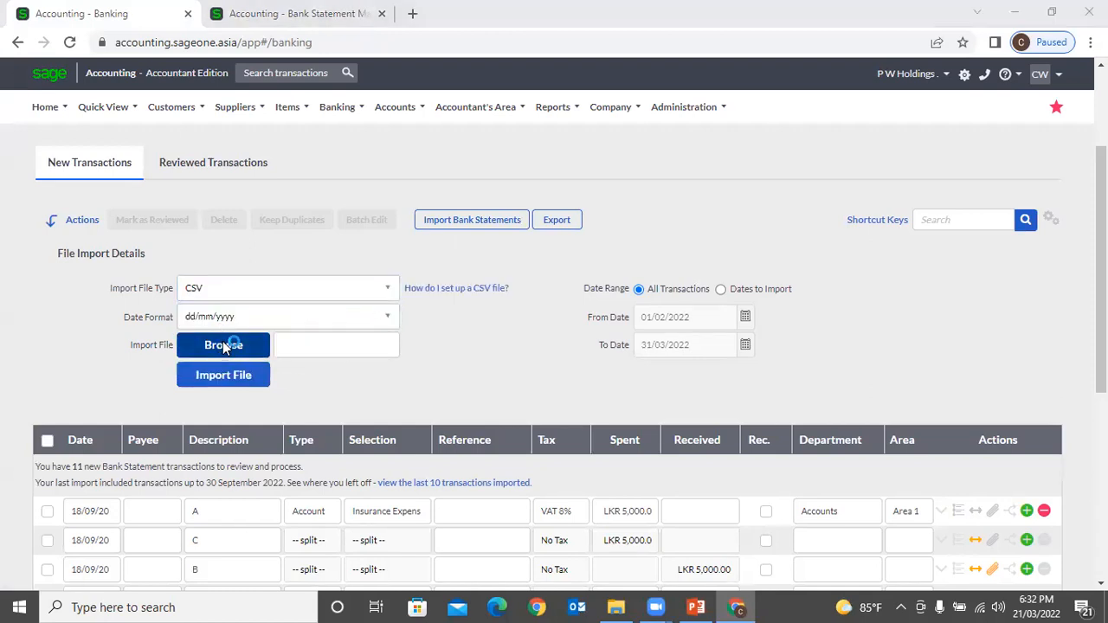
pyautogui.doubleClick(185, 145)
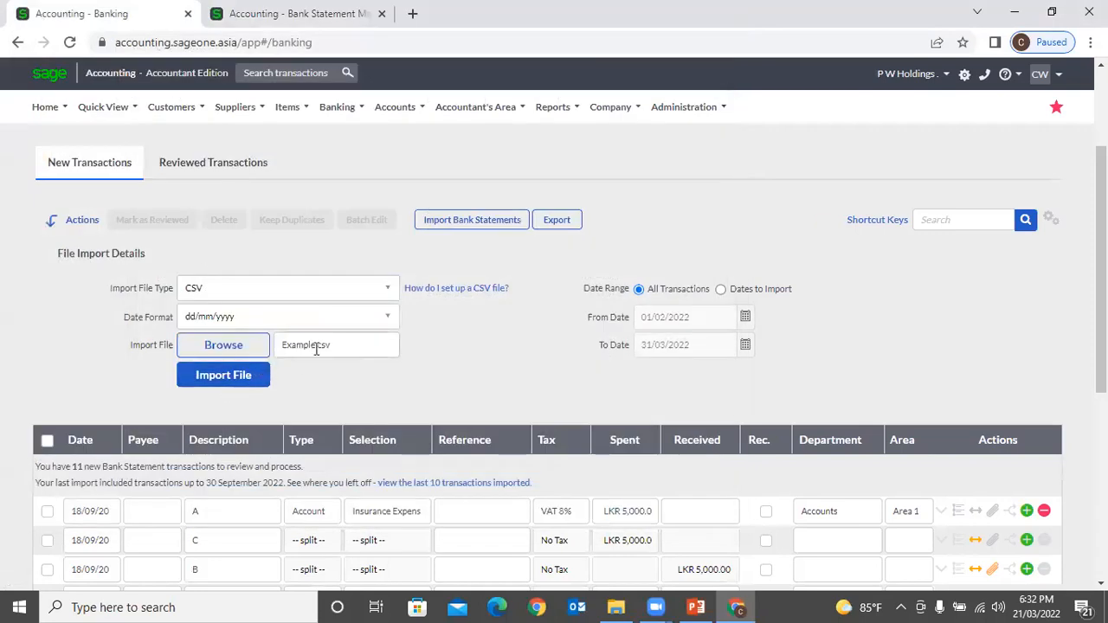
pyautogui.click(233, 382)
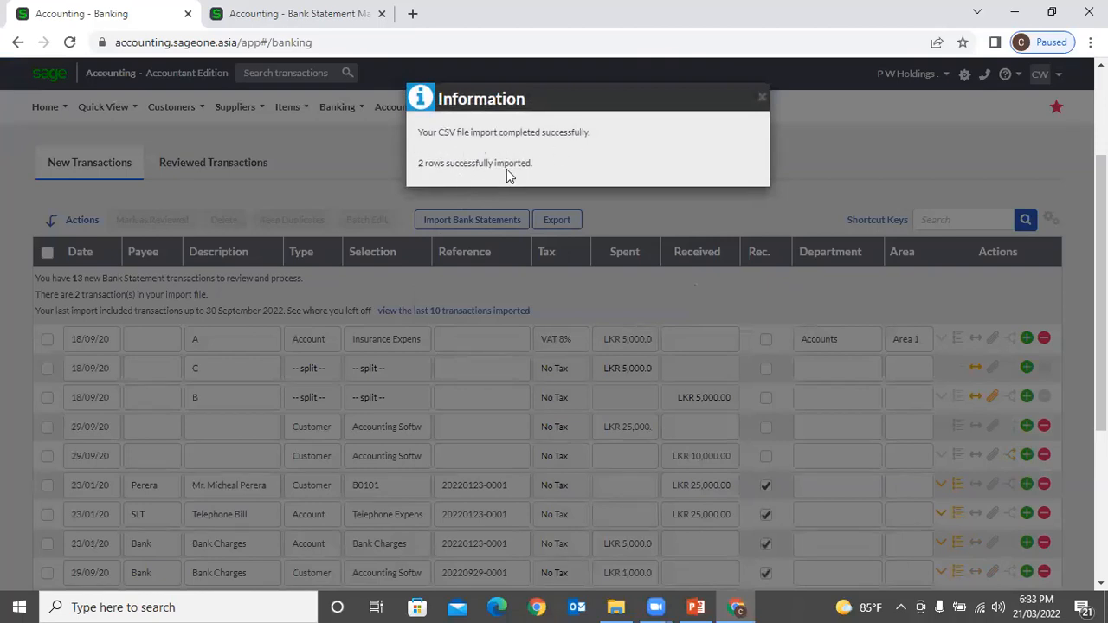
# Step: Close the import message and tick the 10/02/20 and 12/02/20 B0101 transactions
pyautogui.scroll(-3, 549, 177)
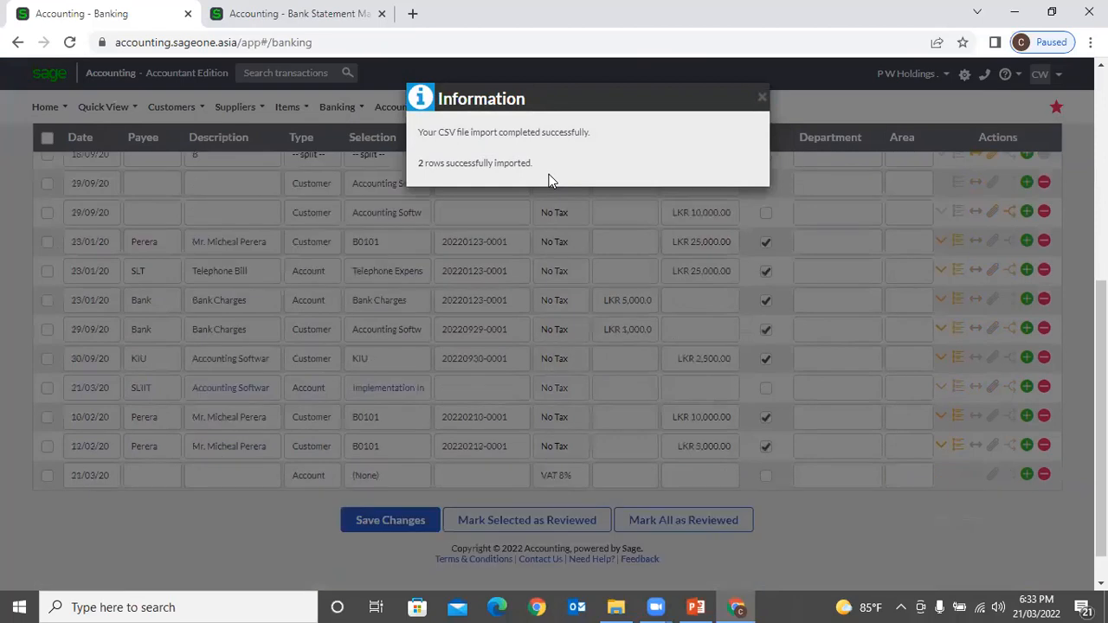
pyautogui.click(761, 97)
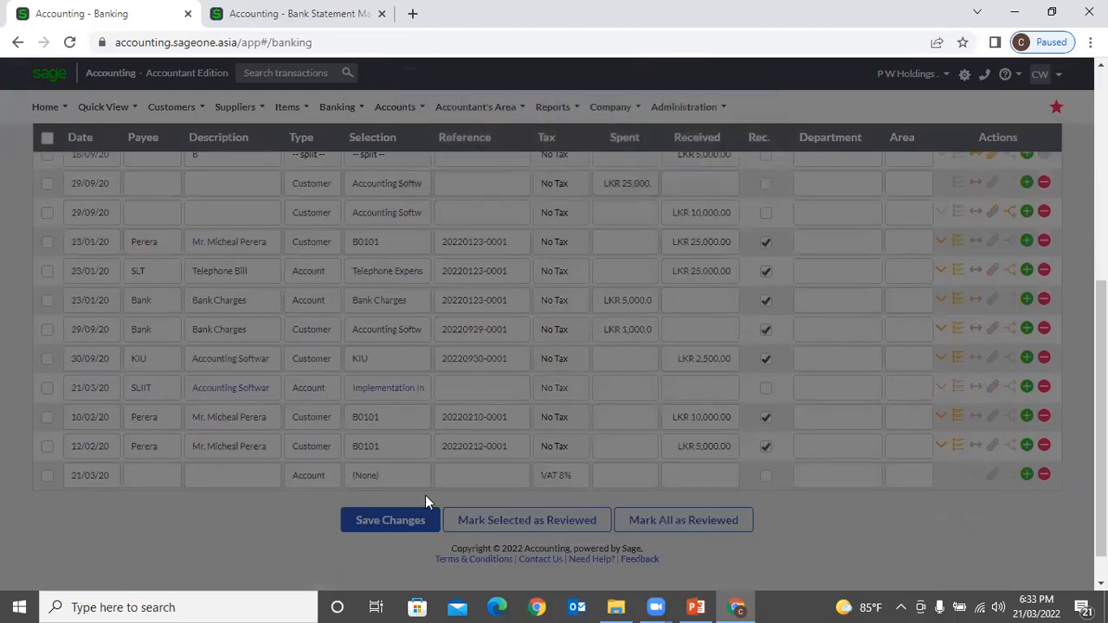
pyautogui.click(48, 418)
pyautogui.click(48, 447)
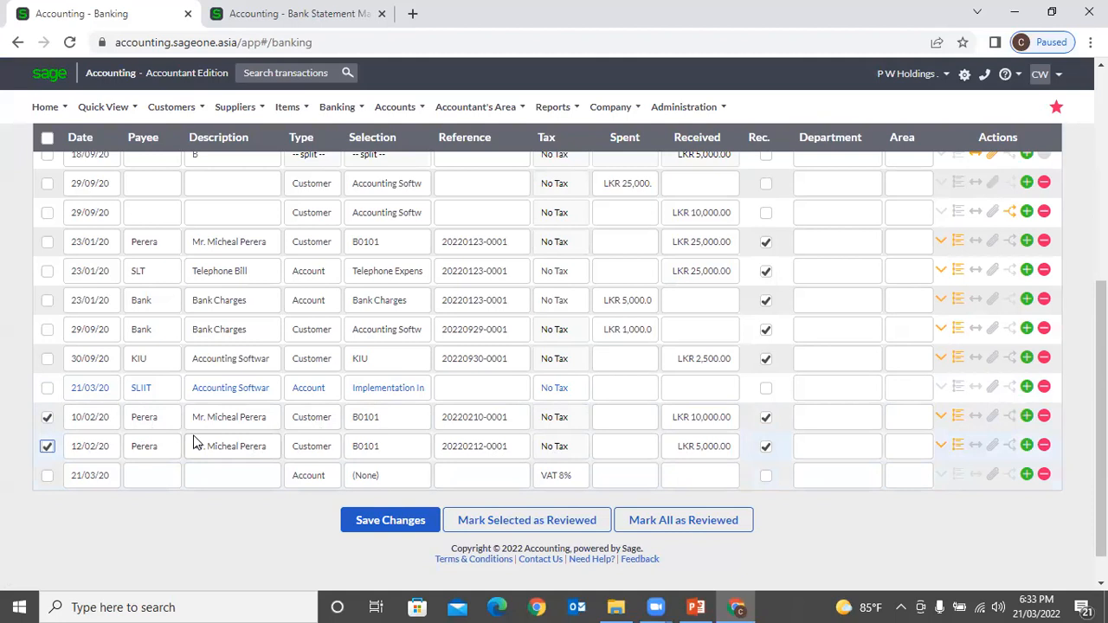
# Step: Review the transaction list, then return to the Bank Statement Mapping Rules page
pyautogui.scroll(2, 198, 441)
pyautogui.scroll(-1, 204, 448)
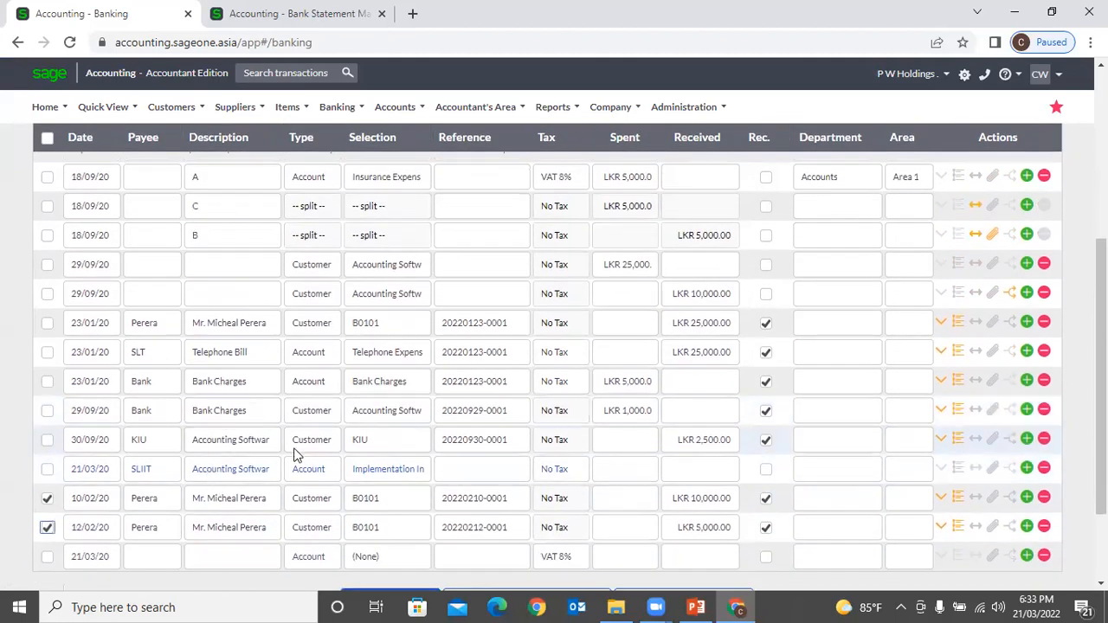
pyautogui.scroll(1, 300, 455)
pyautogui.scroll(-1, 298, 467)
pyautogui.scroll(-1, 299, 470)
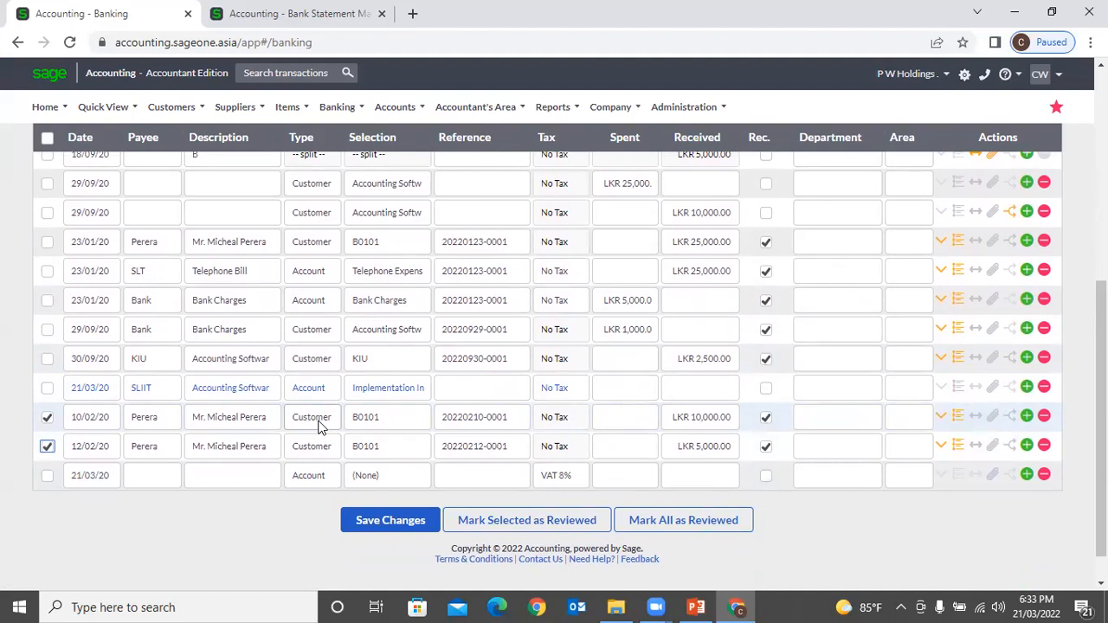
pyautogui.scroll(10, 318, 426)
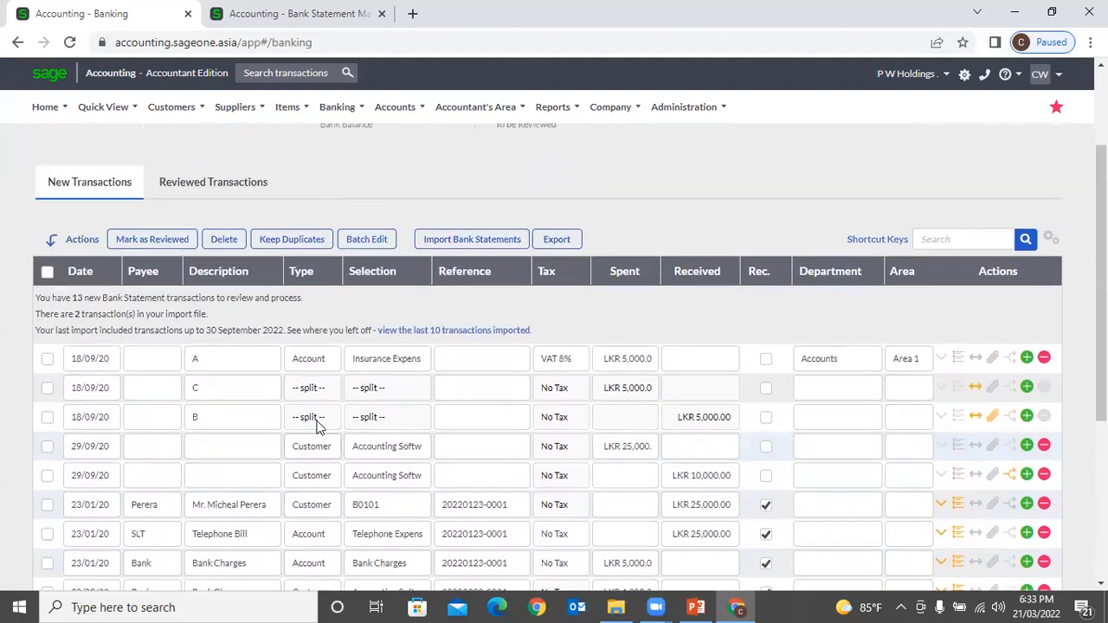
pyautogui.click(245, 14)
pyautogui.scroll(1, 551, 227)
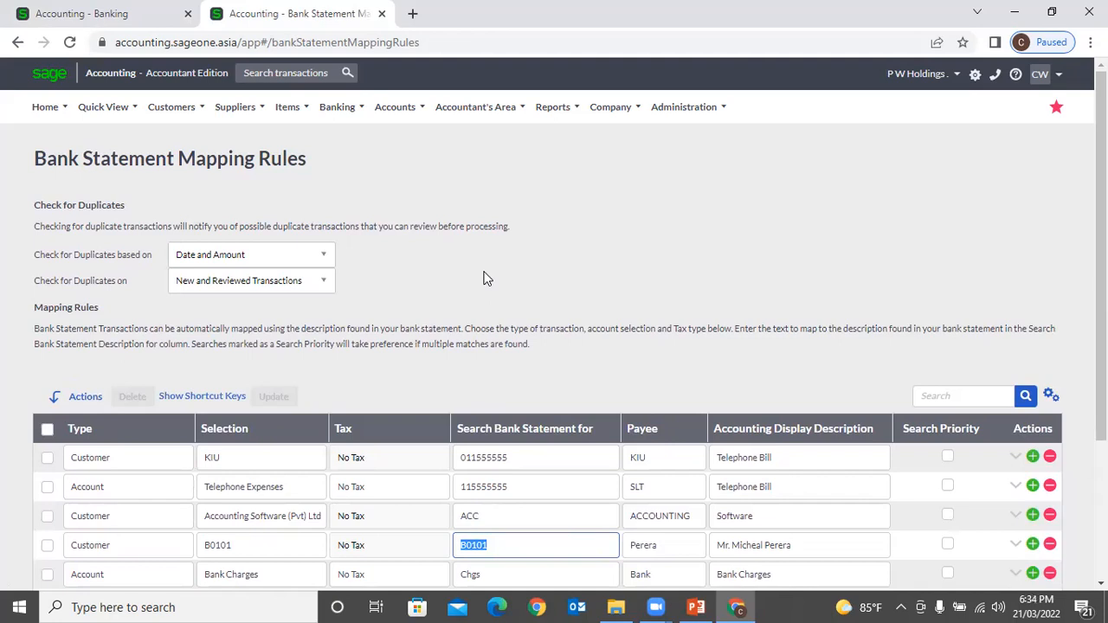
# Step: Look over all six bank statement mapping rules, then bring File Explorer's presentation folder forward
pyautogui.scroll(-2, 474, 390)
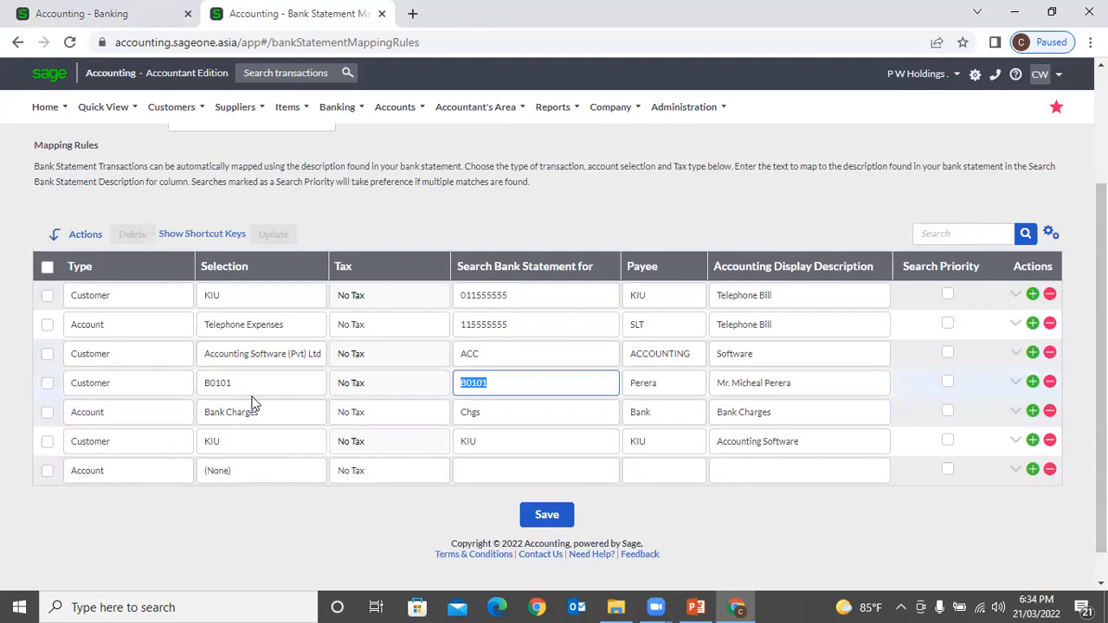
pyautogui.click(615, 607)
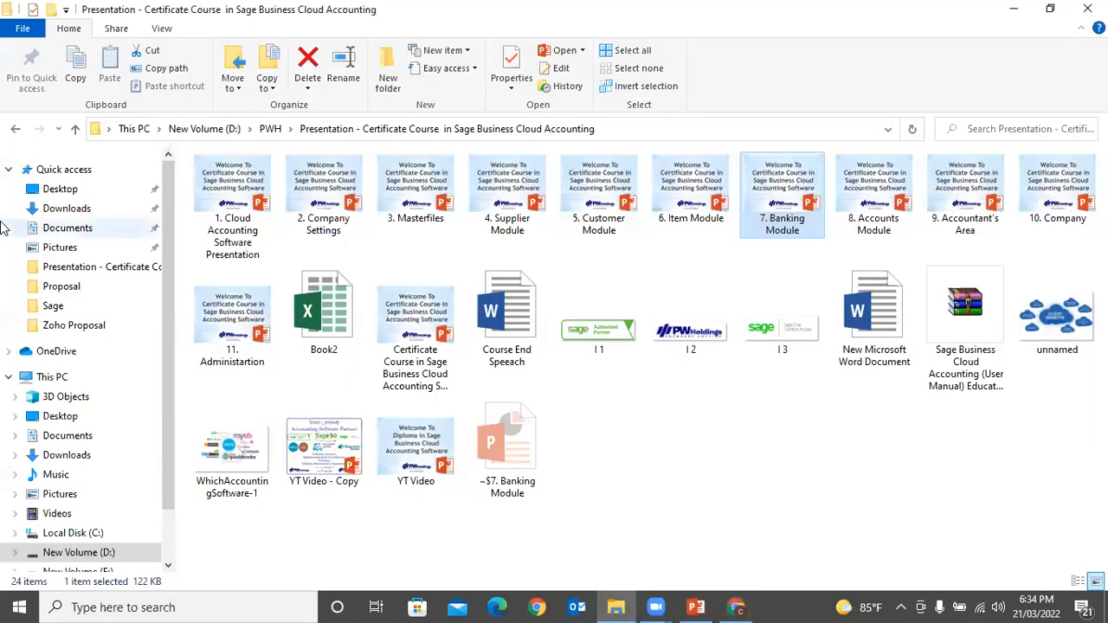
# Step: Open the Example bank statement CSV from the Downloads folder in Excel
pyautogui.click(62, 208)
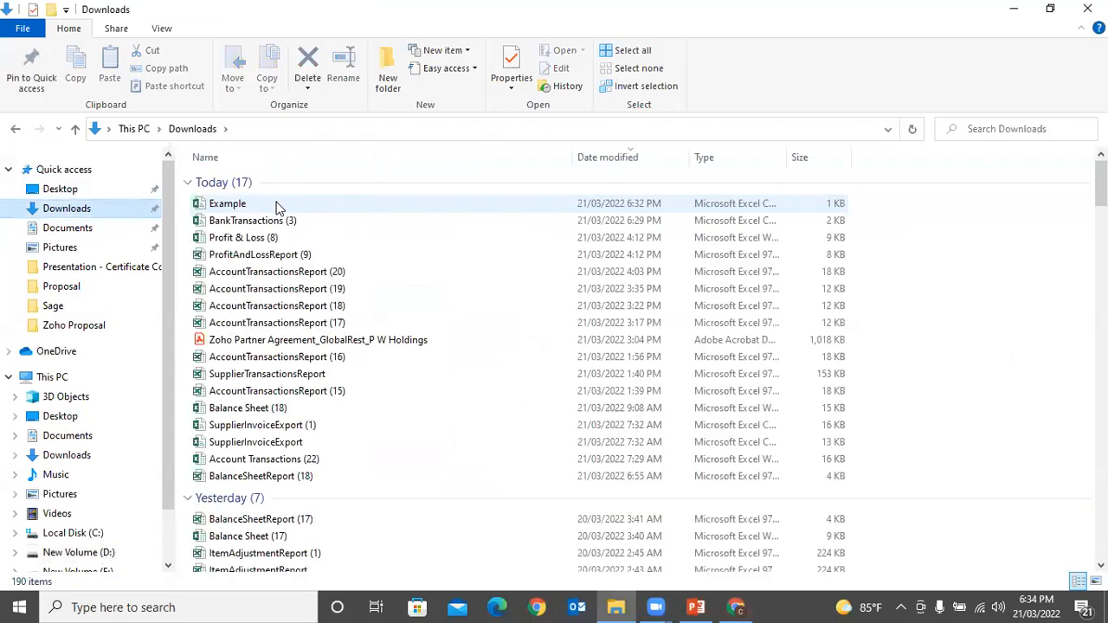
pyautogui.doubleClick(277, 208)
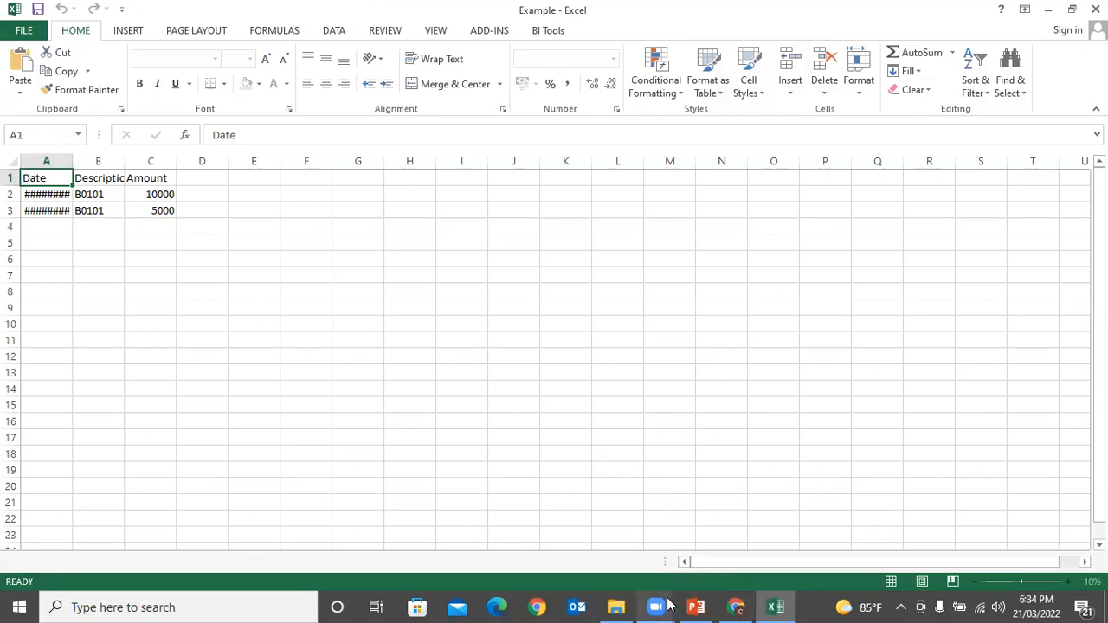
# Step: Copy the 115555555 search text from Sage into cell B2 and widen column B
pyautogui.click(736, 607)
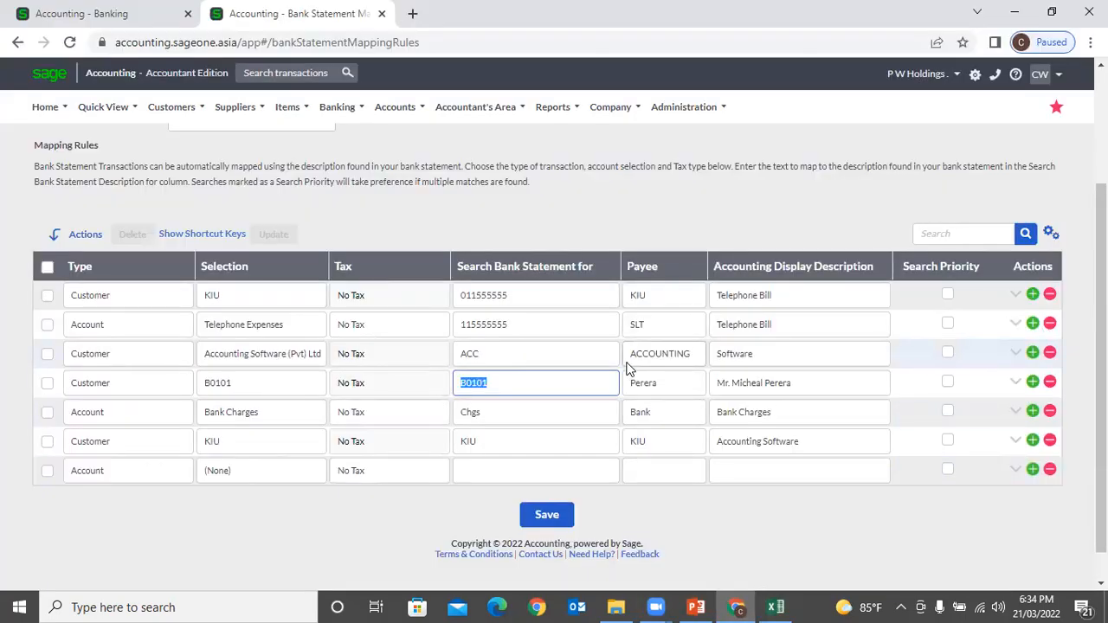
pyautogui.click(517, 323)
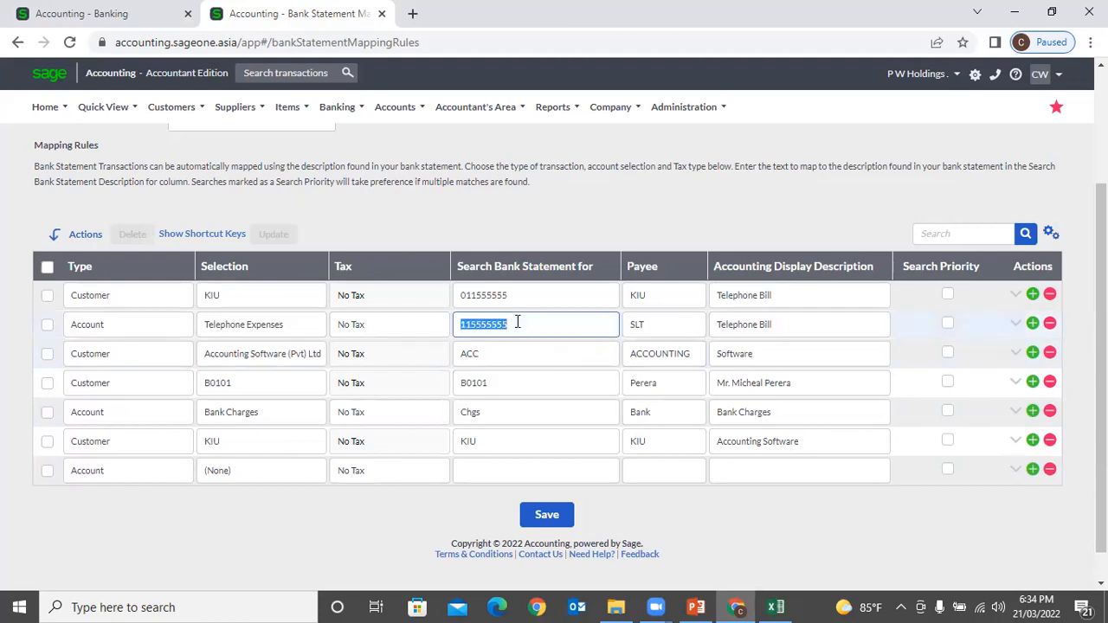
pyautogui.click(775, 607)
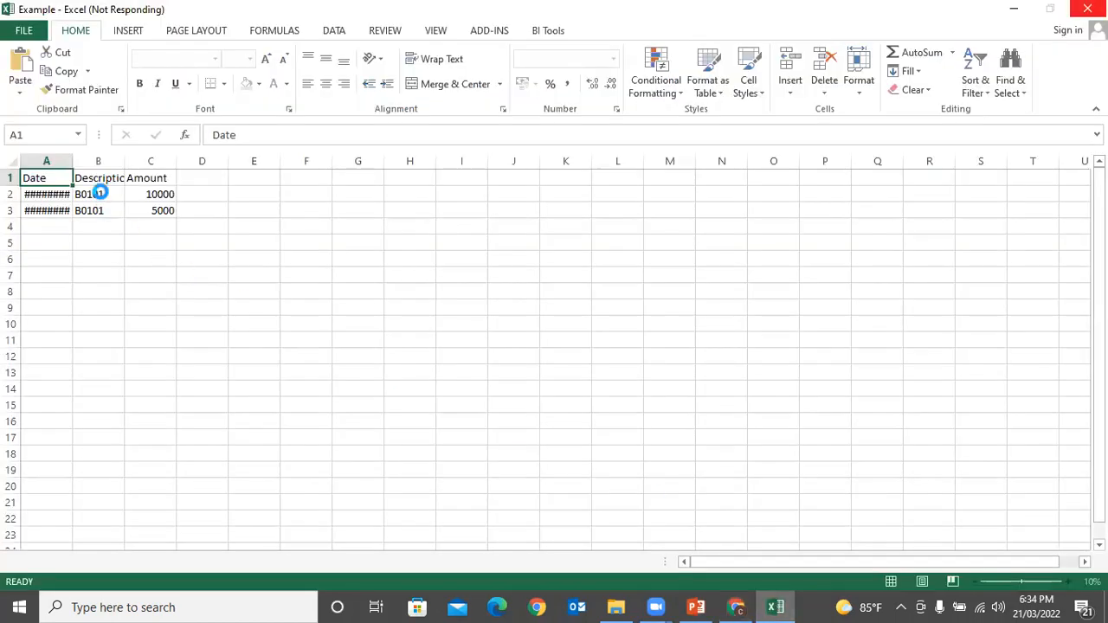
pyautogui.click(97, 193)
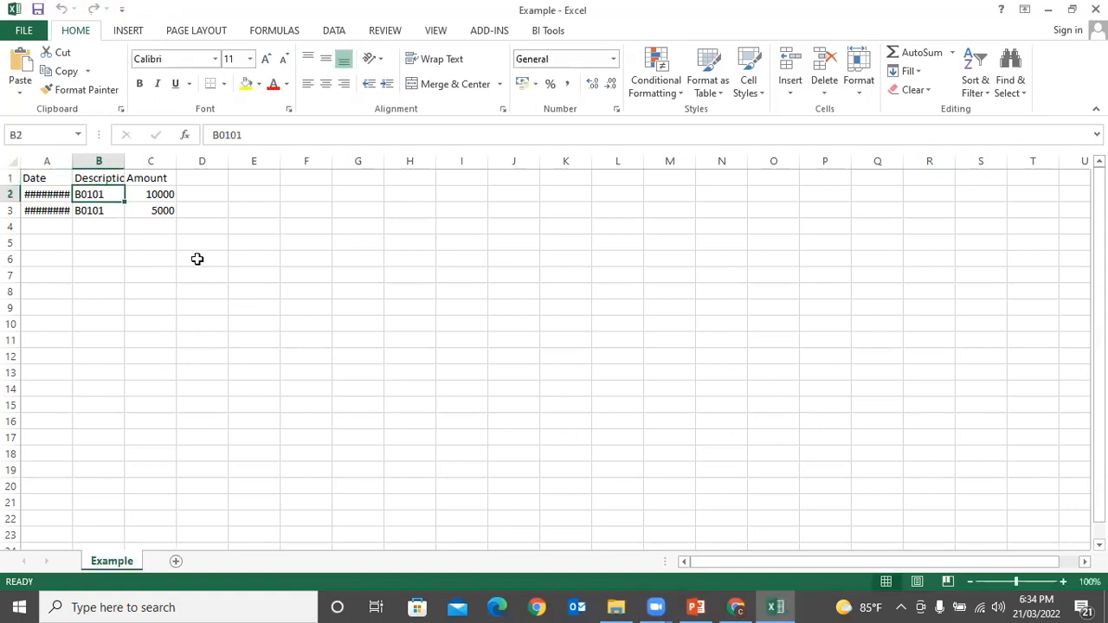
pyautogui.hotkey('ctrl', 'v')
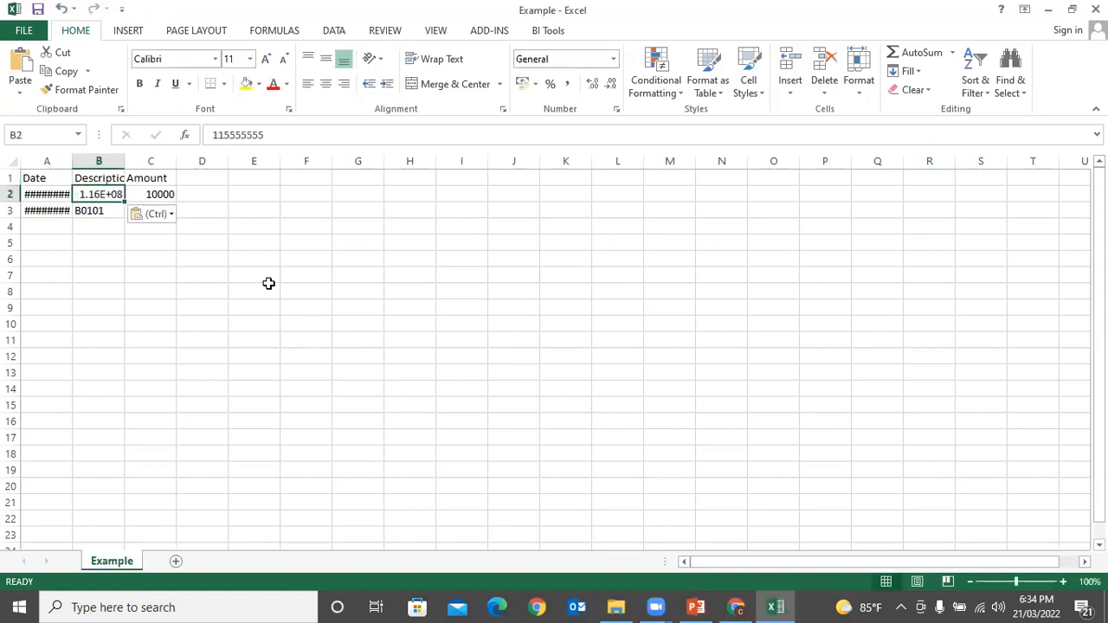
pyautogui.click(216, 224)
pyautogui.doubleClick(124, 161)
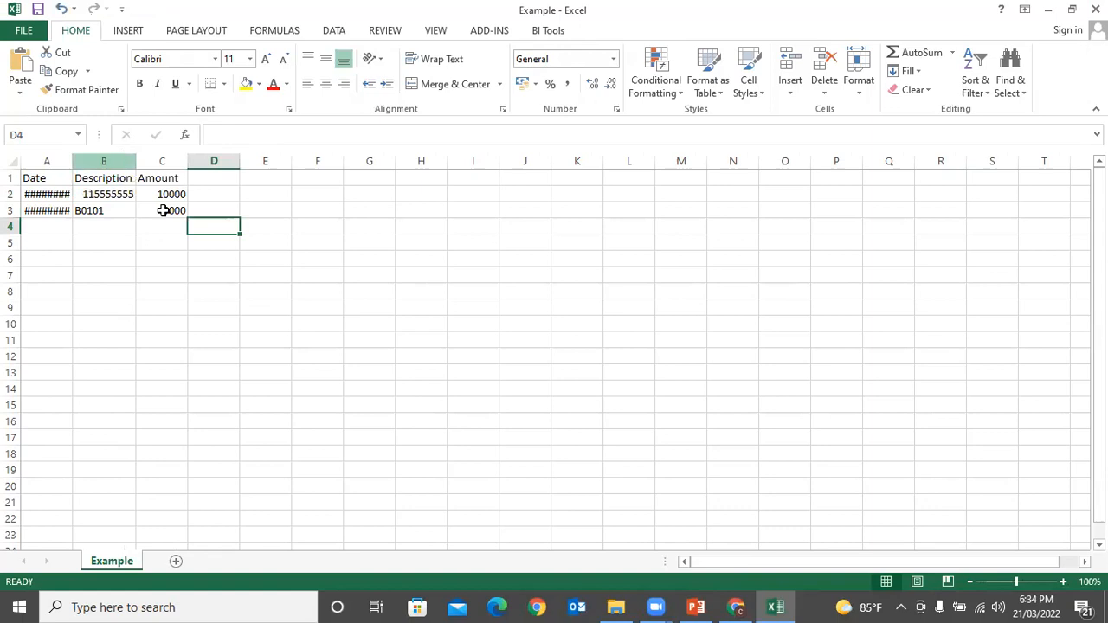
# Step: Copy the ACC search text from Sage into cell B3, replacing B0101
pyautogui.click(750, 603)
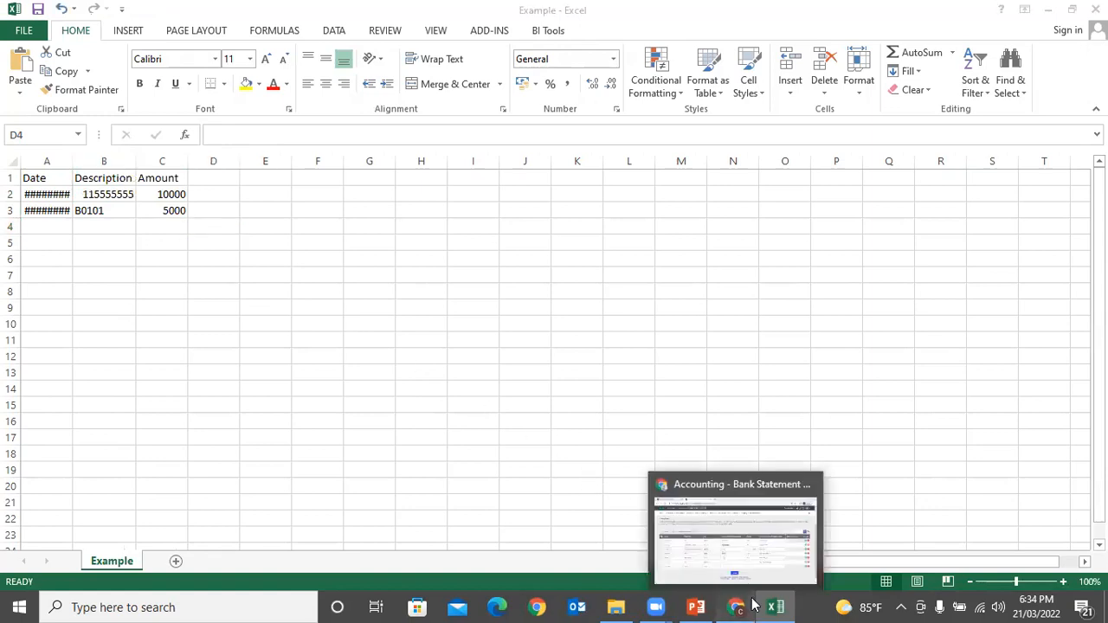
pyautogui.click(475, 350)
pyautogui.hotkey('ctrl', 'c')
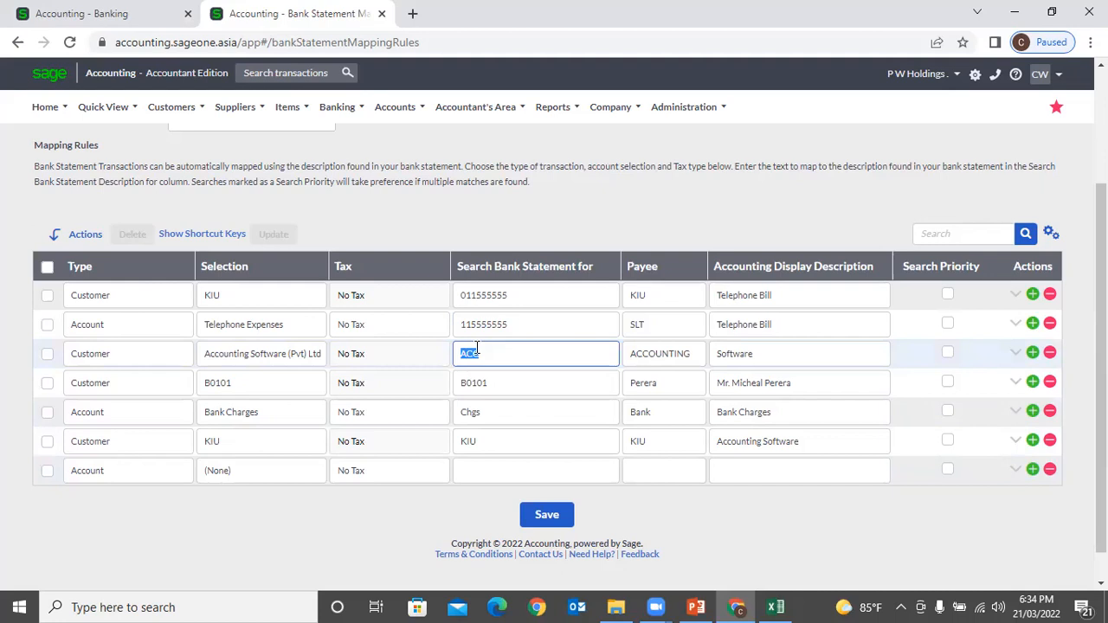
pyautogui.click(739, 606)
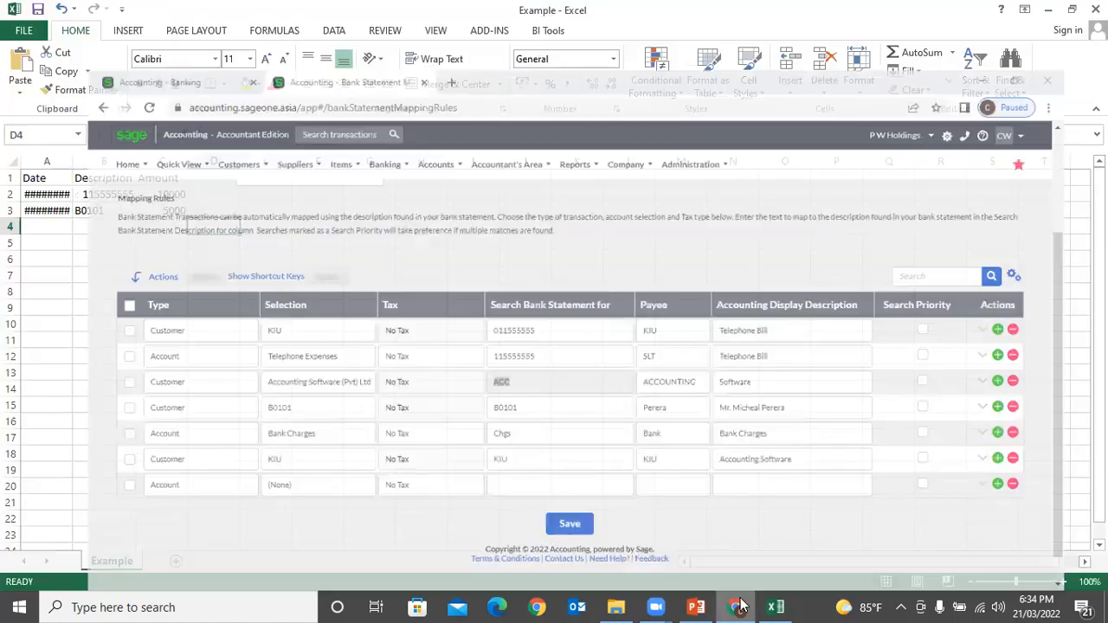
pyautogui.click(95, 211)
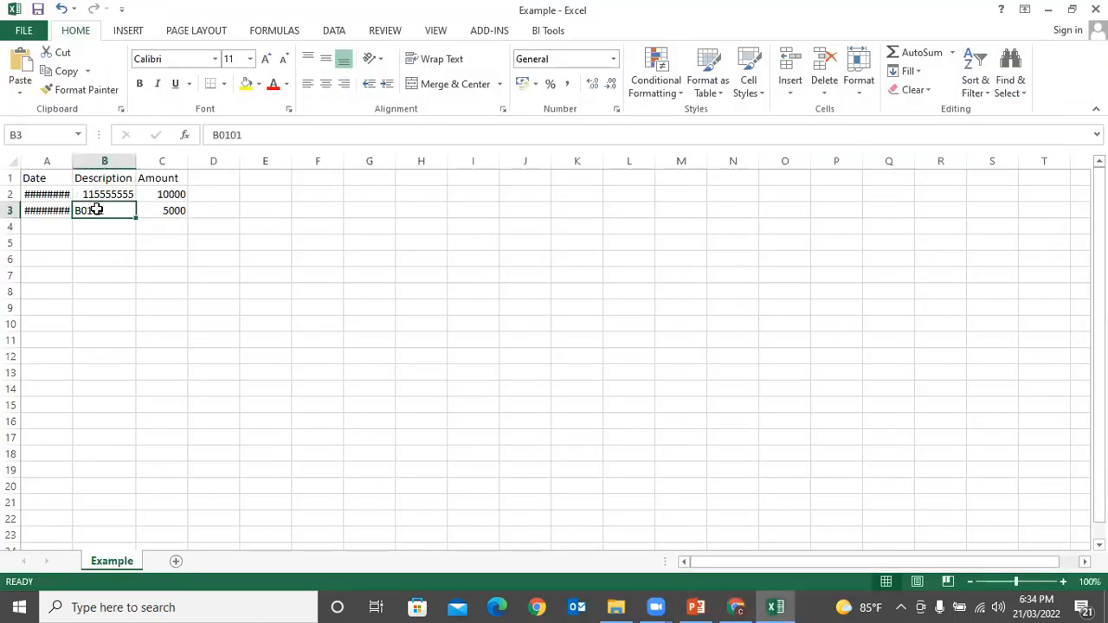
pyautogui.hotkey('ctrl', 'v')
pyautogui.click(113, 261)
pyautogui.click(126, 288)
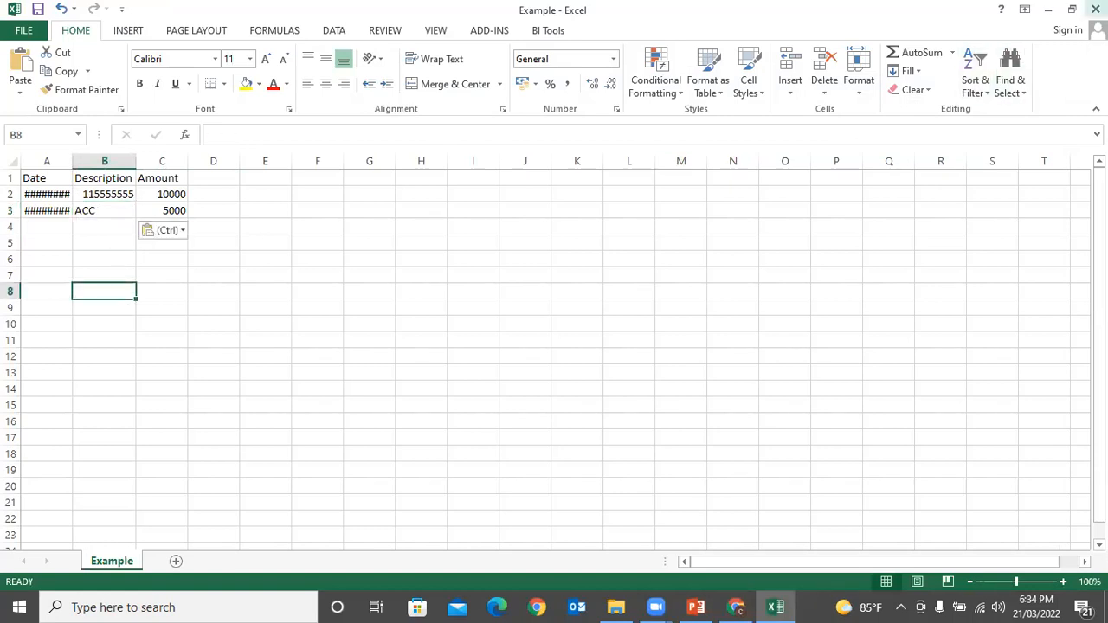
# Step: Close Excel, saving over the existing Example.csv and keeping CSV format
pyautogui.click(1095, 10)
pyautogui.click(456, 326)
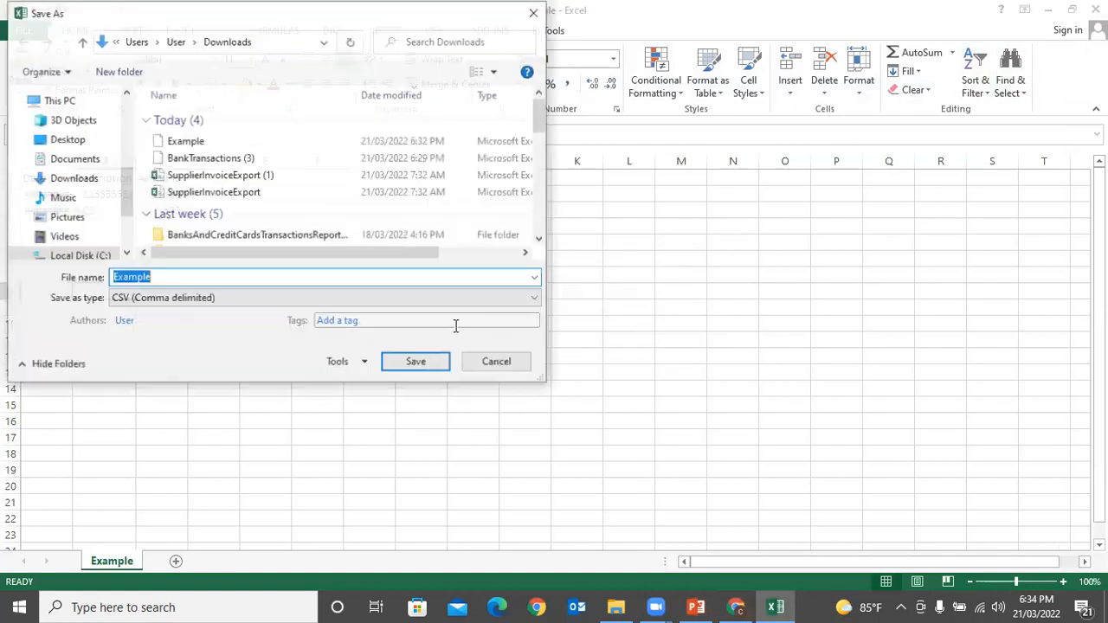
pyautogui.click(423, 362)
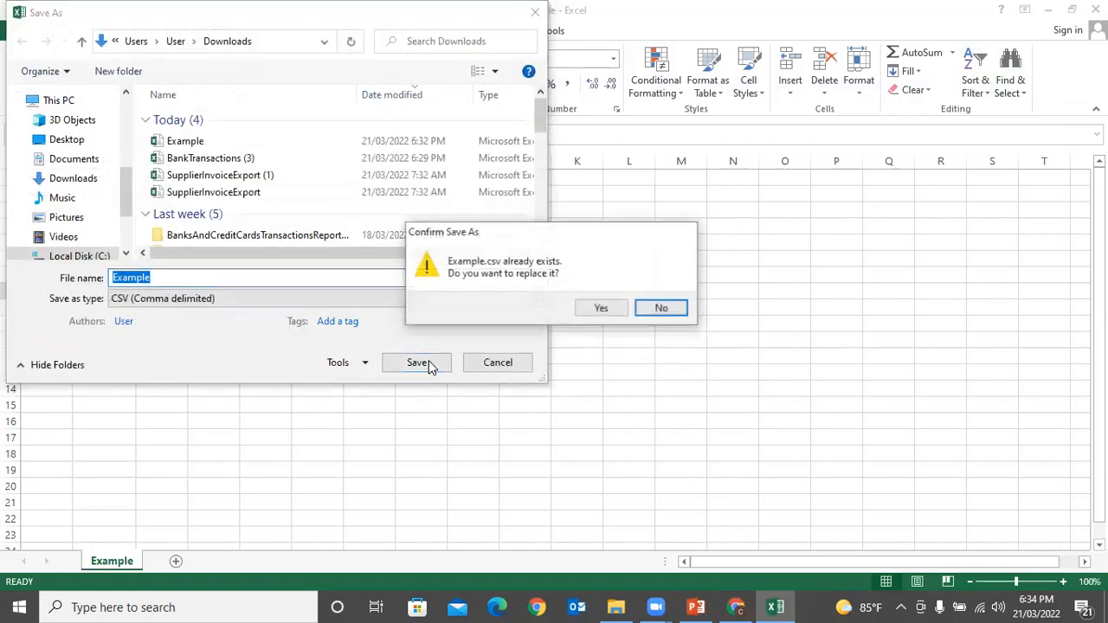
pyautogui.click(606, 309)
pyautogui.click(495, 347)
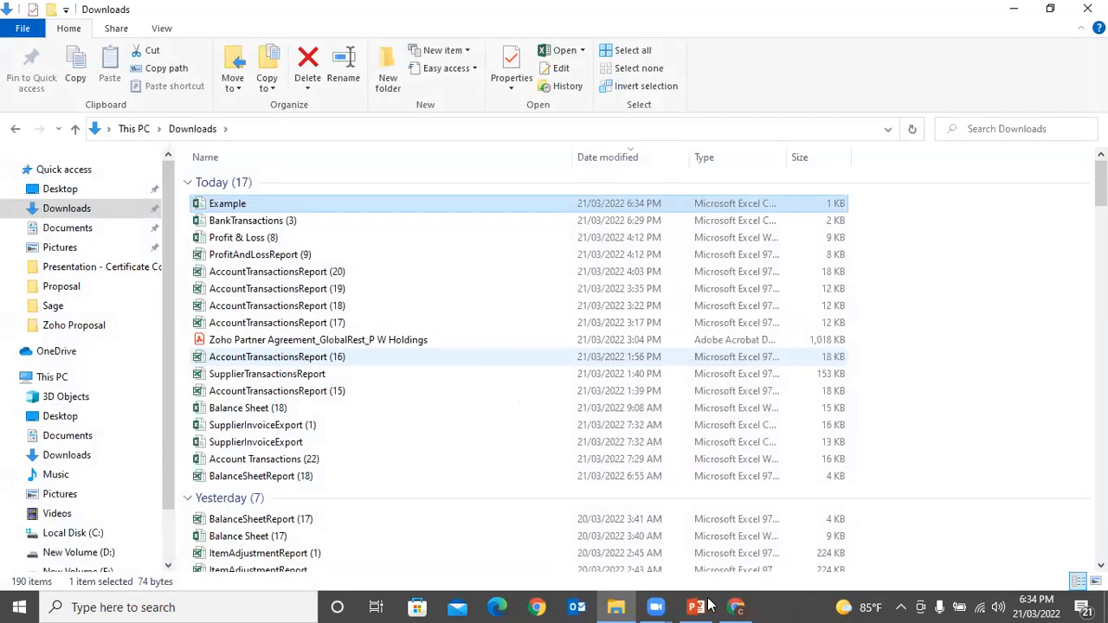
# Step: Import the edited Example.csv from Downloads with the CSV import file type, bringing in 2 rows
pyautogui.click(736, 606)
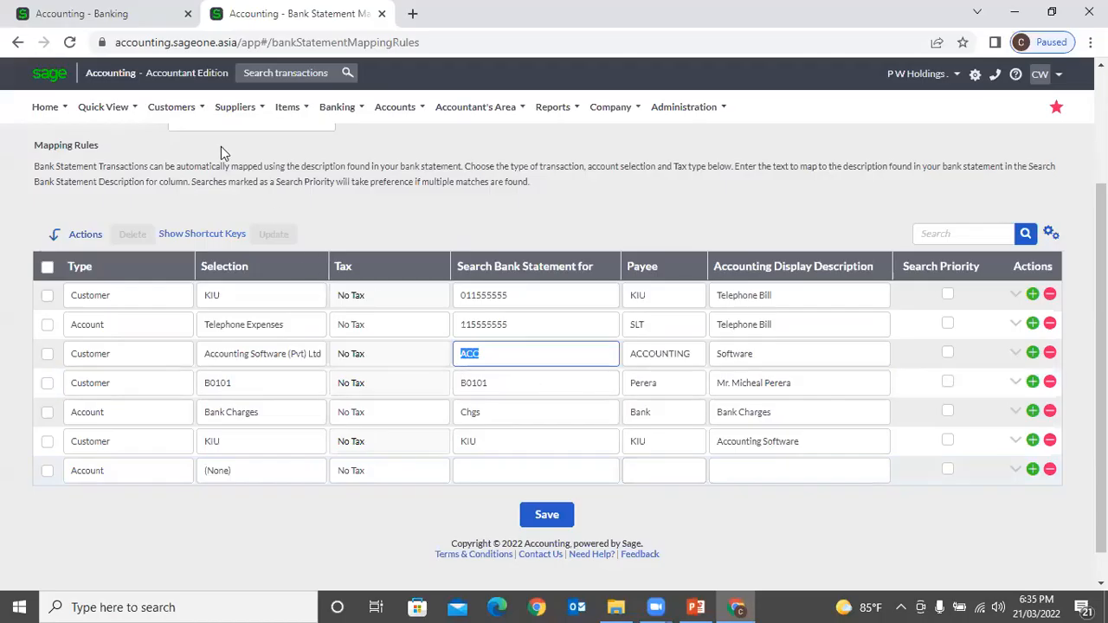
pyautogui.click(97, 14)
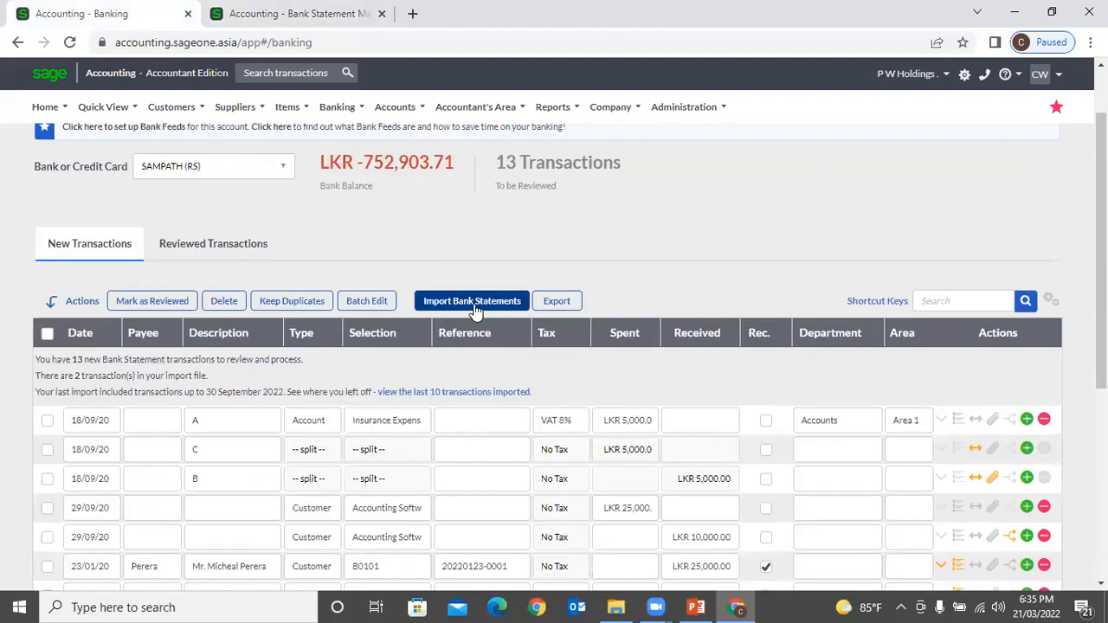
pyautogui.scroll(-4, 485, 262)
pyautogui.scroll(1, 485, 251)
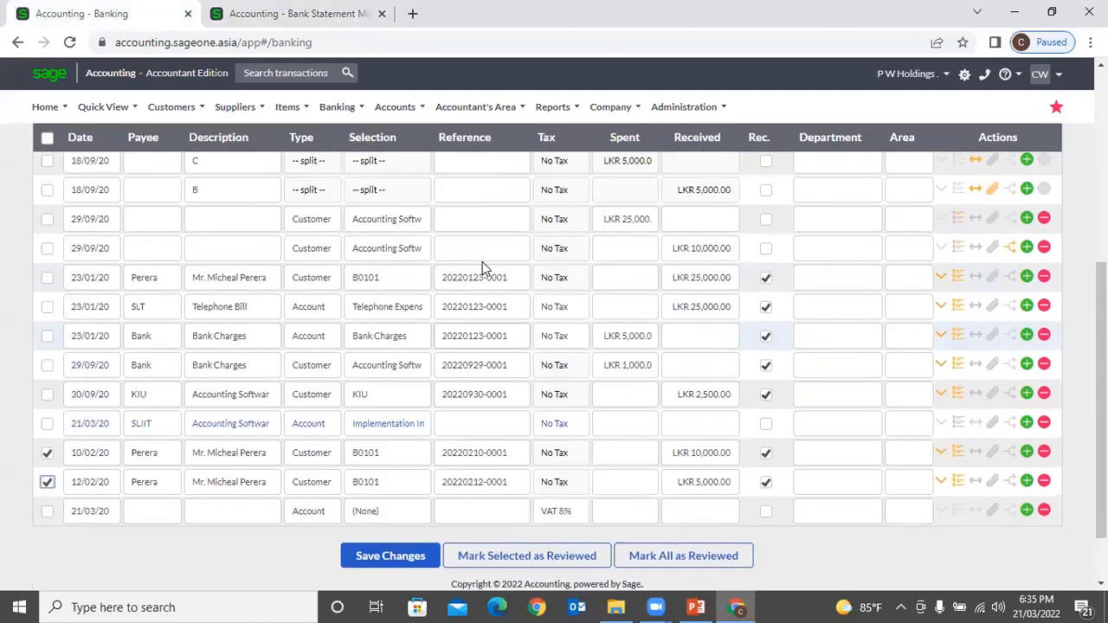
pyautogui.scroll(3, 482, 261)
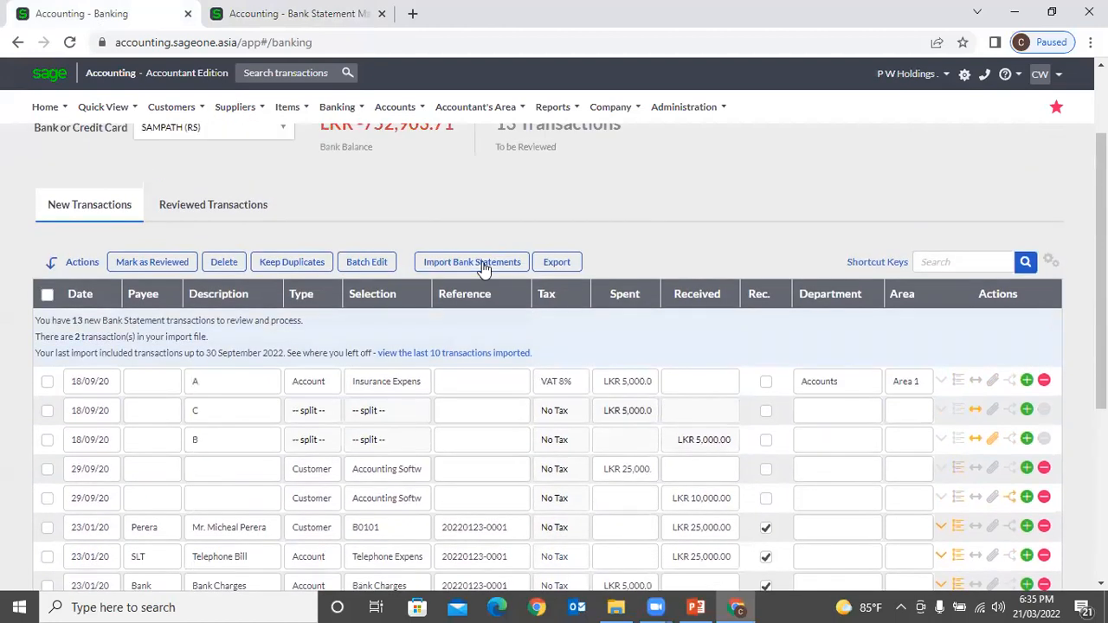
pyautogui.scroll(1, 482, 261)
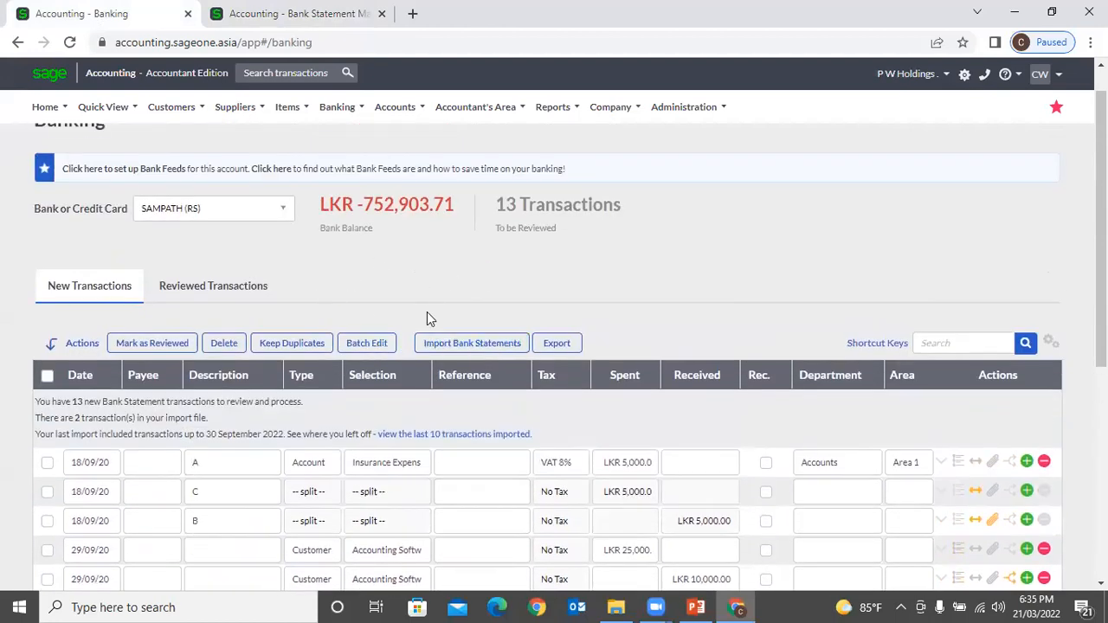
pyautogui.click(467, 346)
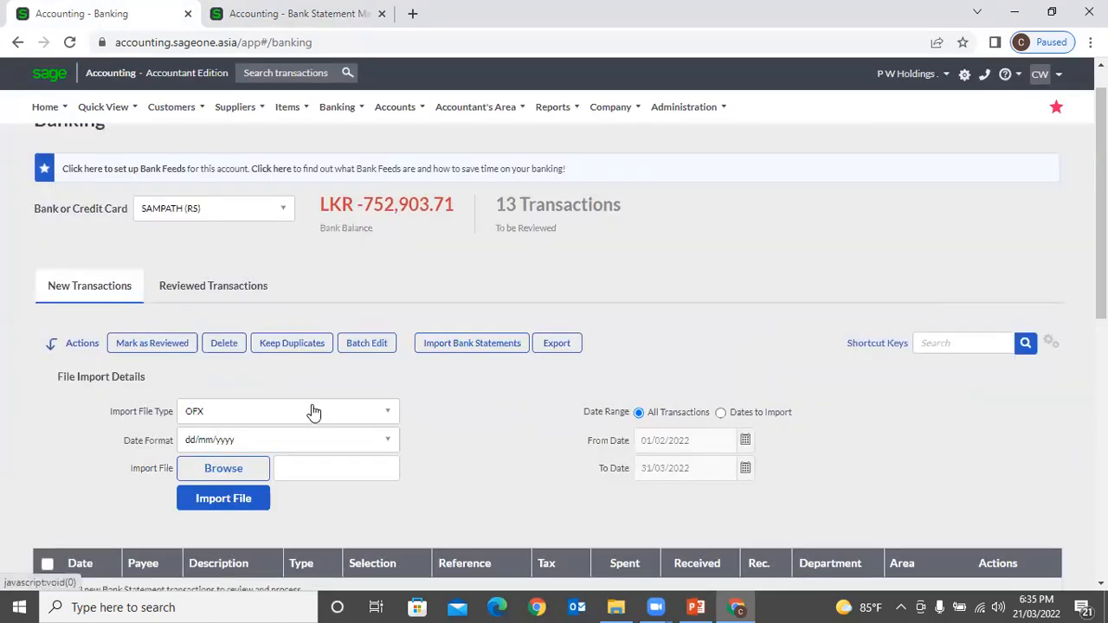
pyautogui.click(313, 411)
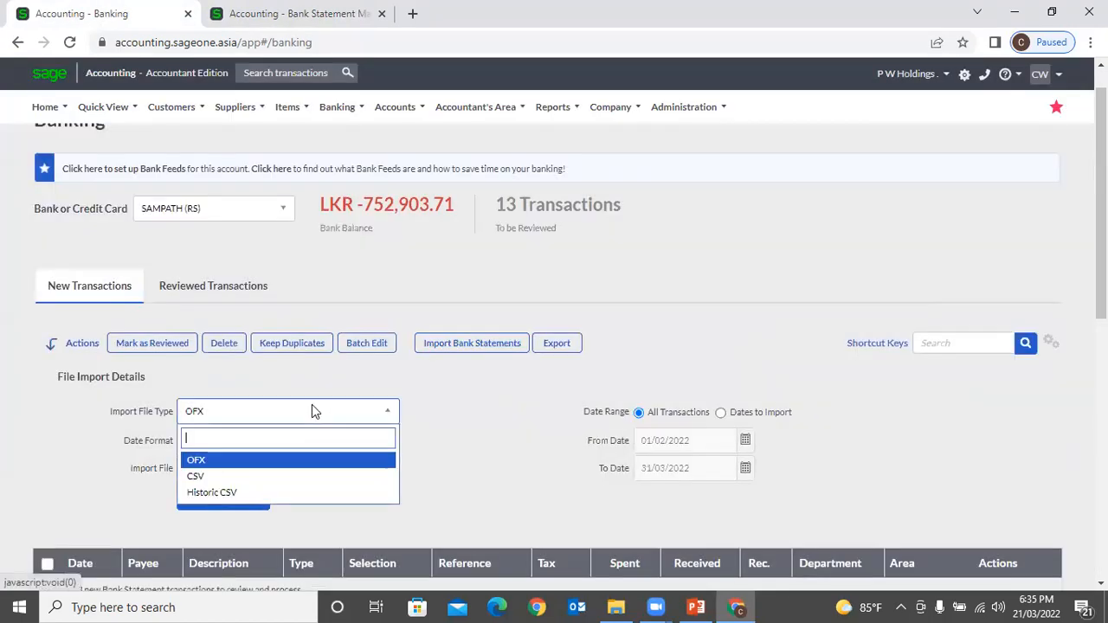
pyautogui.click(201, 476)
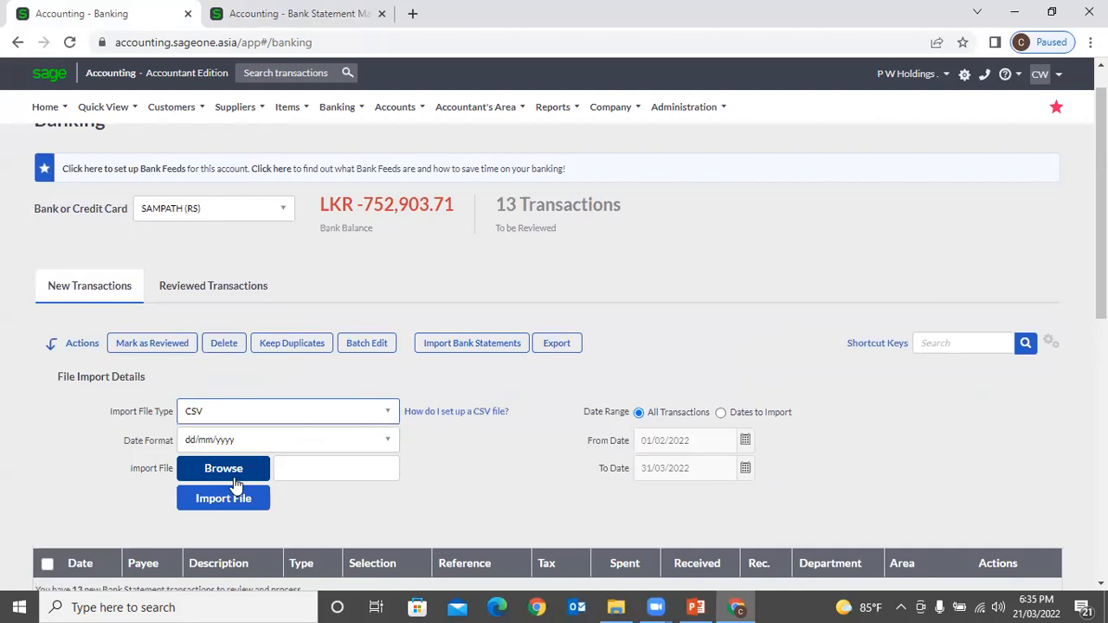
pyautogui.click(236, 465)
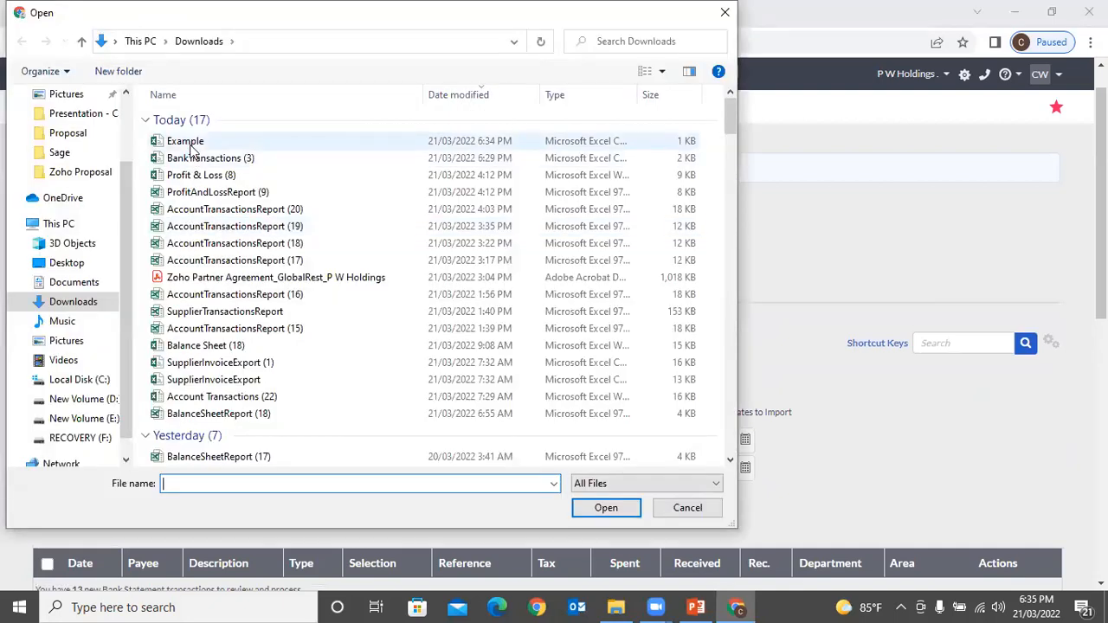
pyautogui.doubleClick(192, 146)
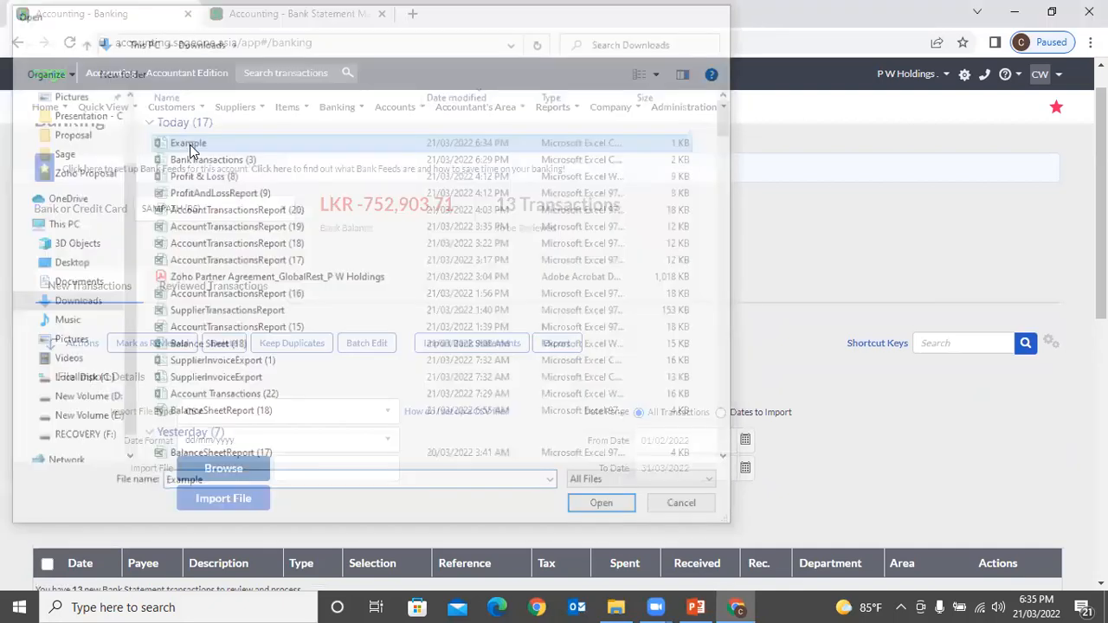
pyautogui.click(259, 498)
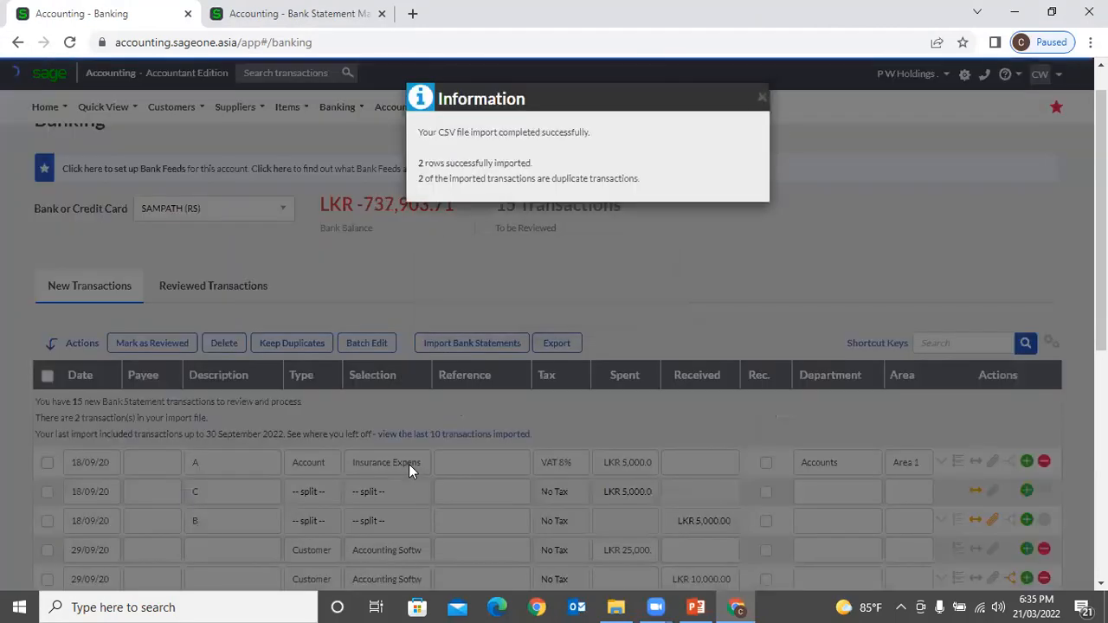
pyautogui.click(761, 97)
pyautogui.scroll(-1, 528, 329)
pyautogui.scroll(-3, 516, 351)
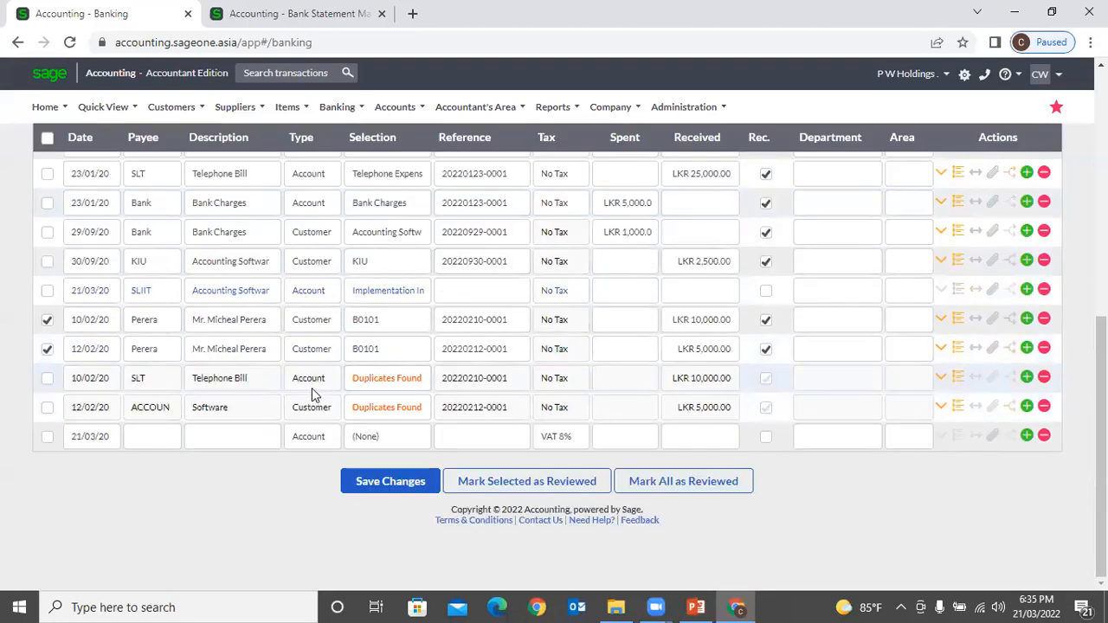
pyautogui.scroll(1, 313, 395)
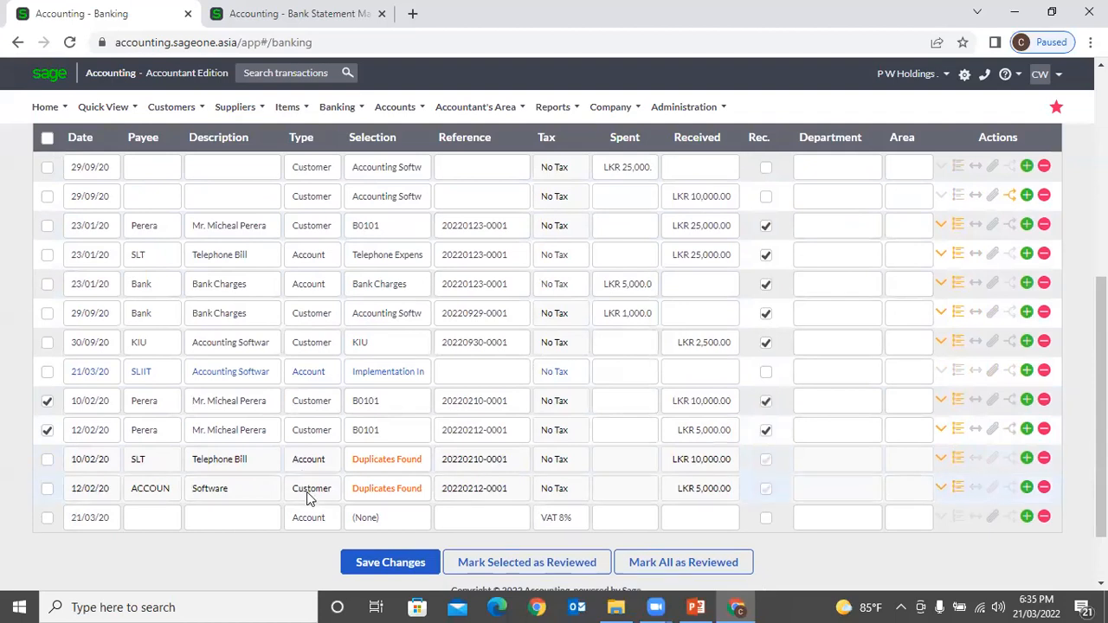
pyautogui.scroll(1, 347, 482)
pyautogui.scroll(-1, 347, 482)
pyautogui.scroll(1, 333, 485)
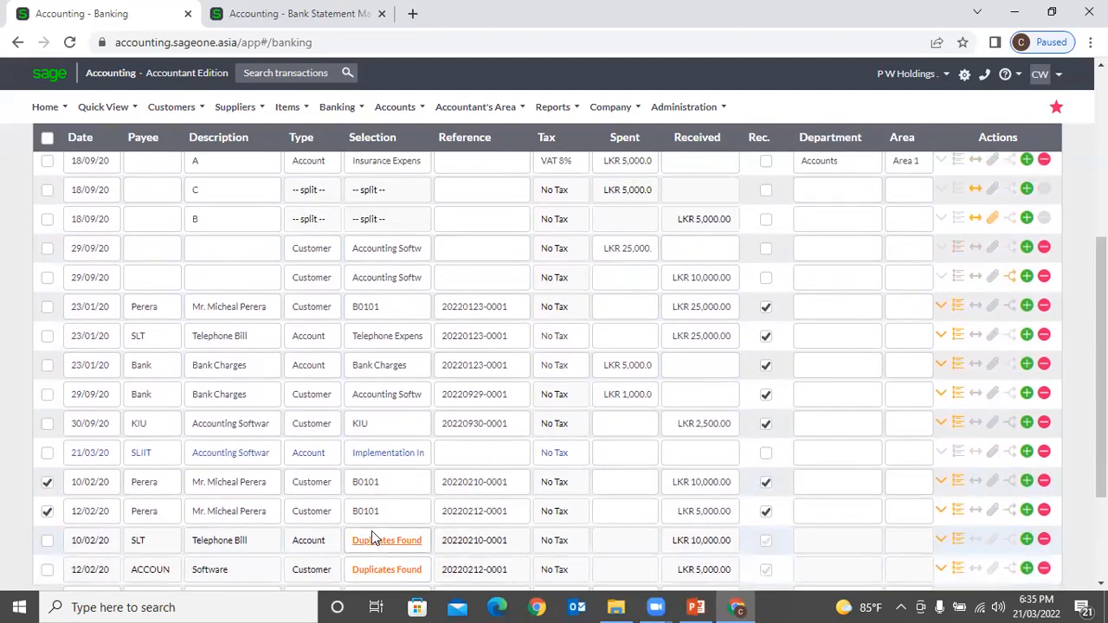
pyautogui.scroll(1, 371, 535)
pyautogui.scroll(-1, 371, 534)
pyautogui.scroll(-1, 371, 531)
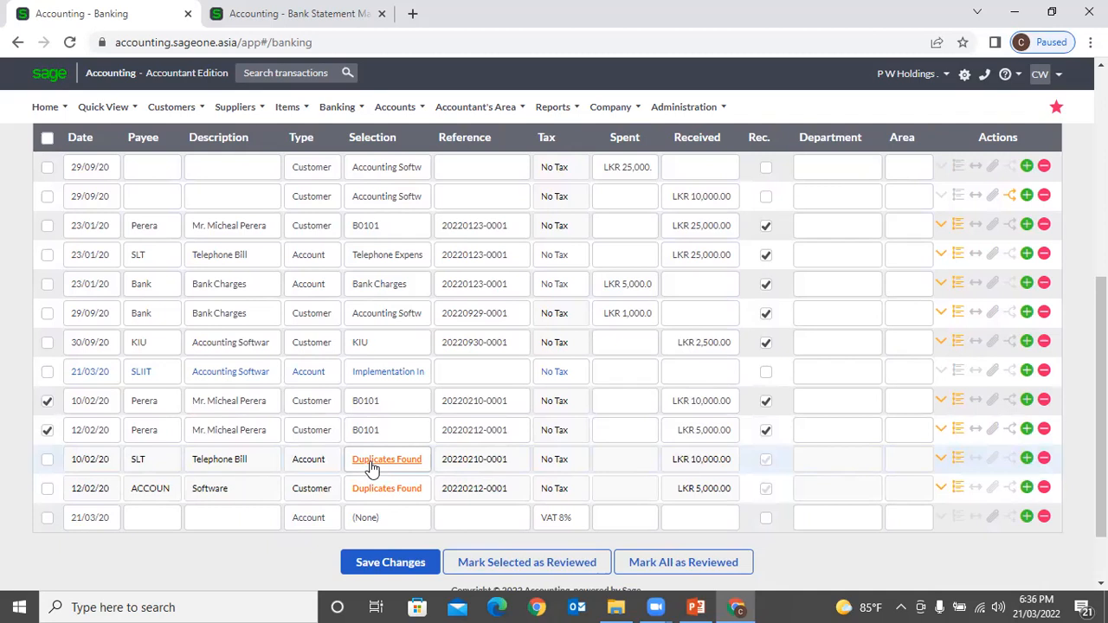
pyautogui.scroll(3, 401, 441)
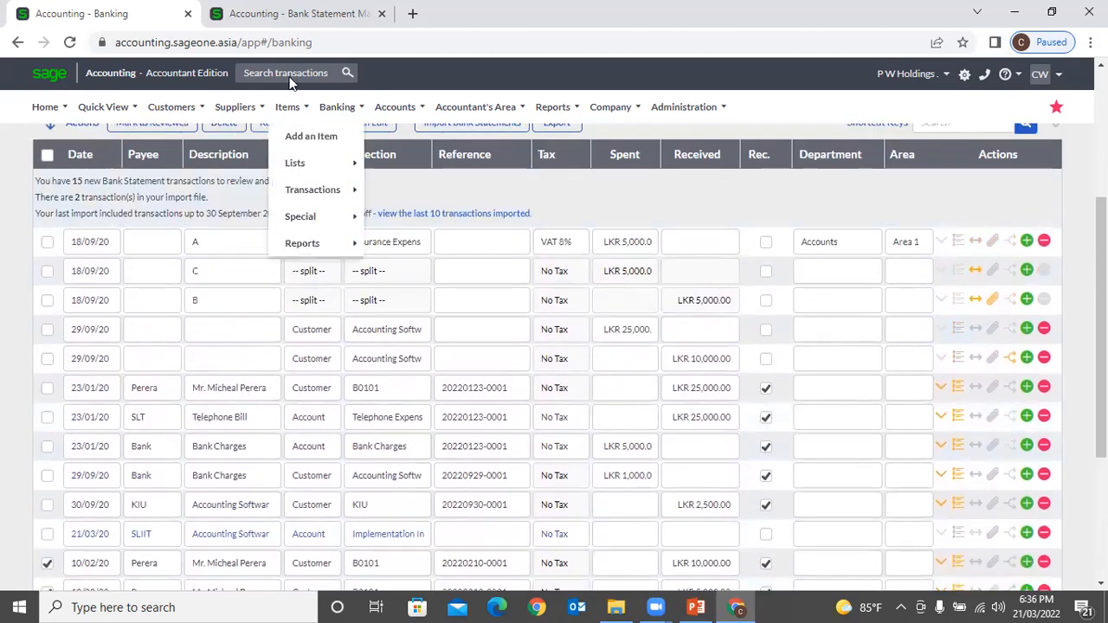
pyautogui.click(285, 15)
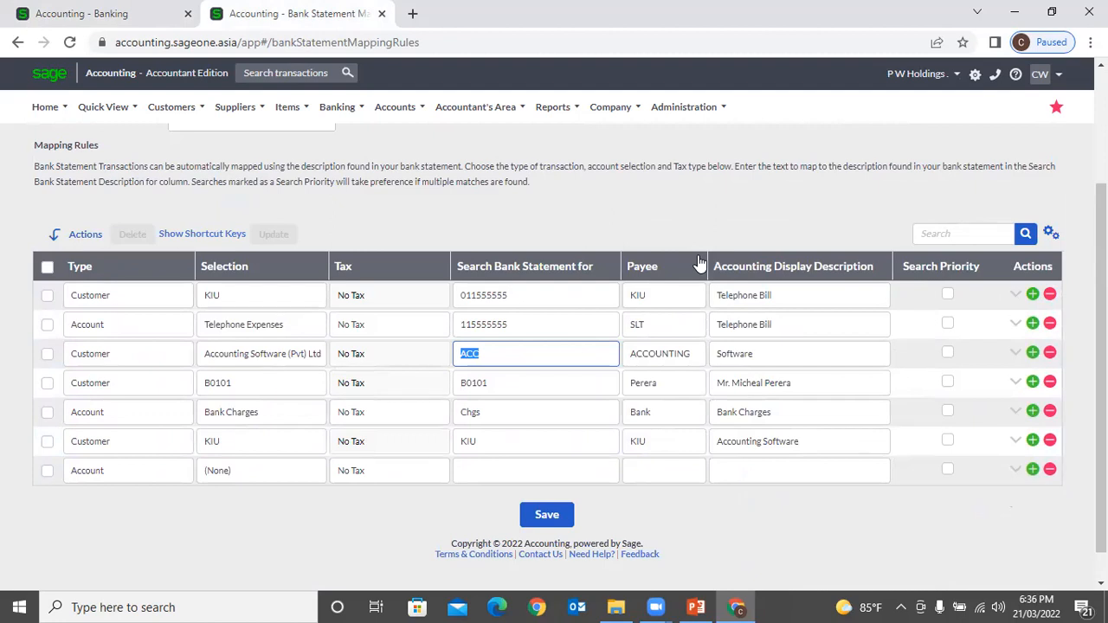
pyautogui.scroll(-1, 698, 258)
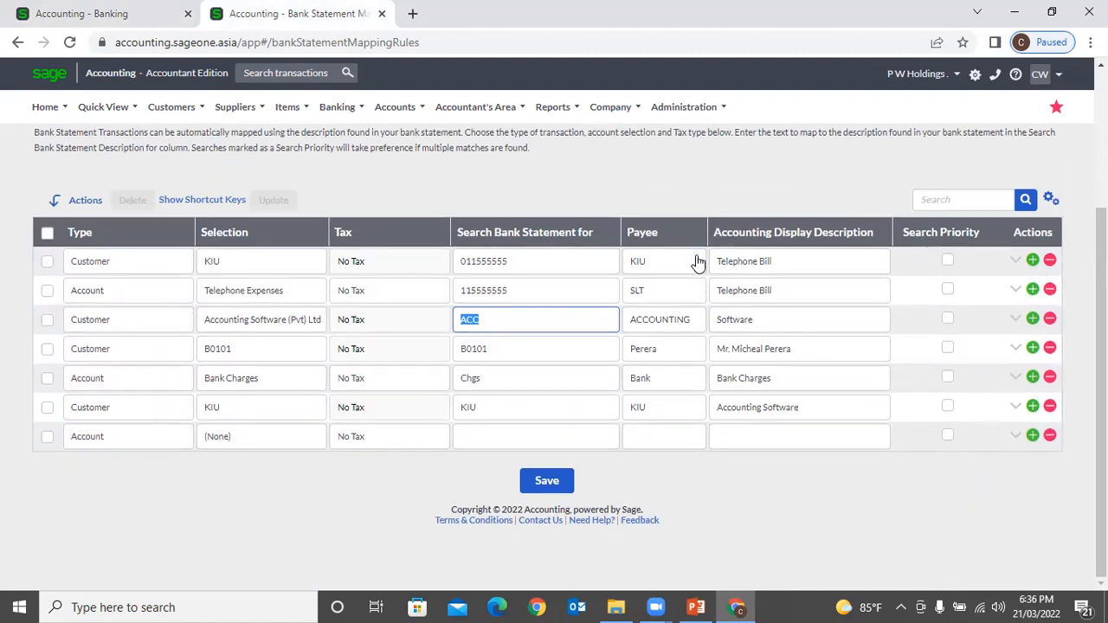
pyautogui.scroll(1, 685, 258)
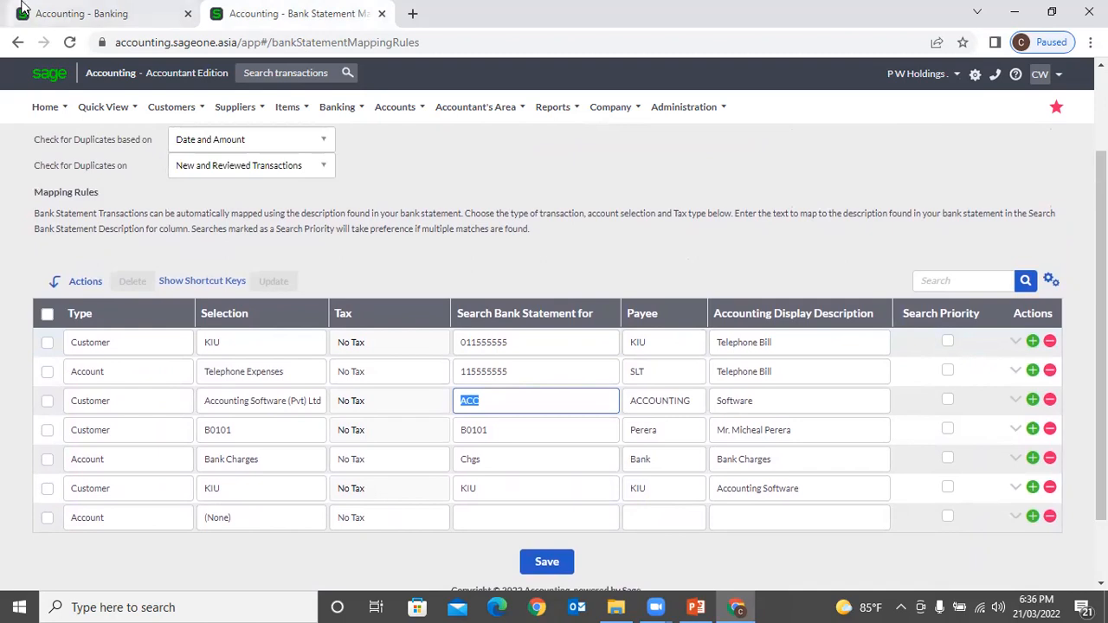
pyautogui.click(82, 13)
pyautogui.scroll(-3, 353, 477)
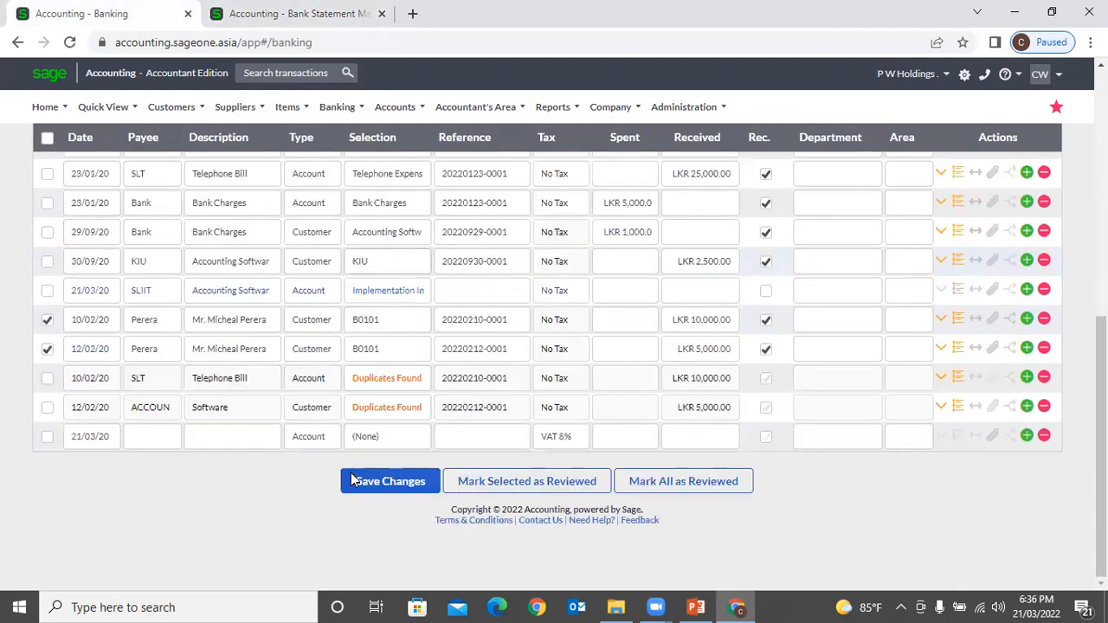
# Step: Choose Keep Transaction for the SLT Telephone Bill and ACCOUN Software duplicate flags
pyautogui.click(400, 381)
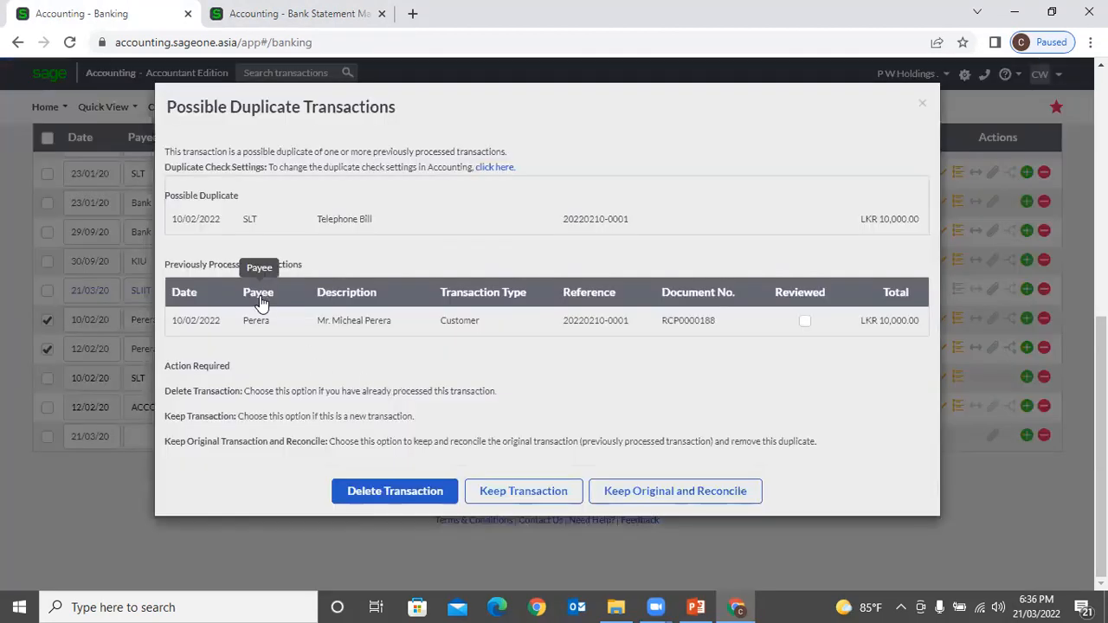
pyautogui.click(530, 493)
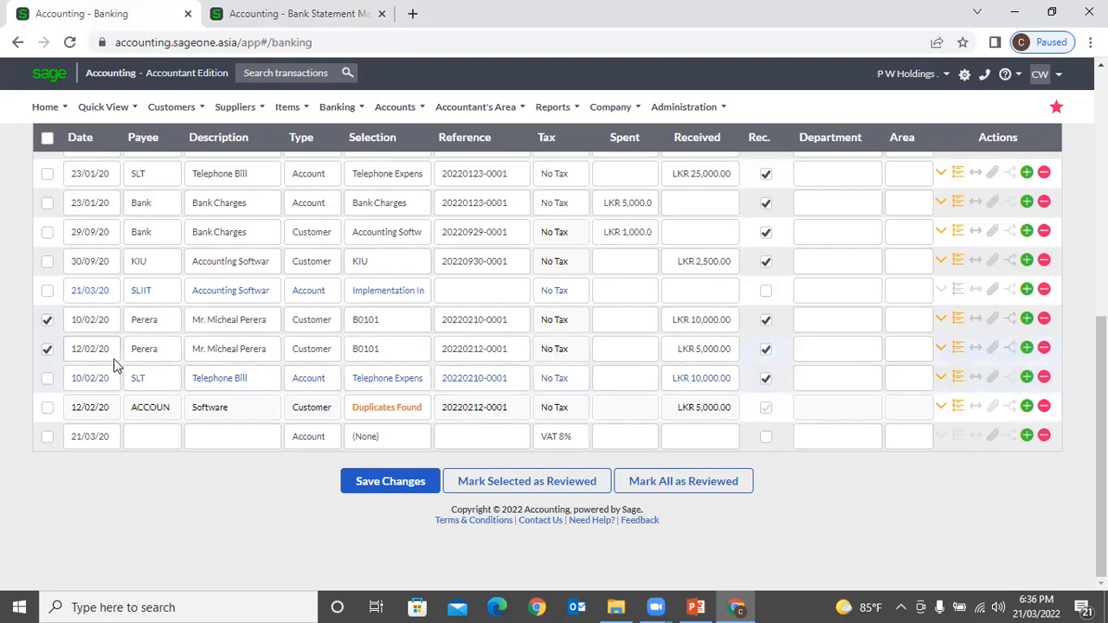
pyautogui.scroll(5, 207, 472)
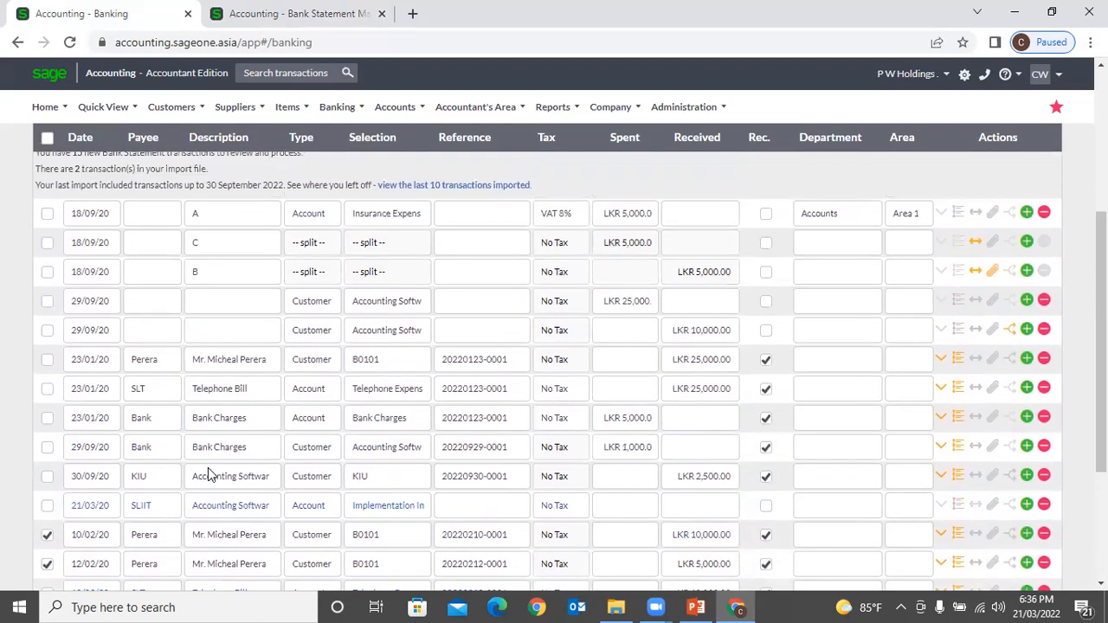
pyautogui.scroll(-5, 207, 469)
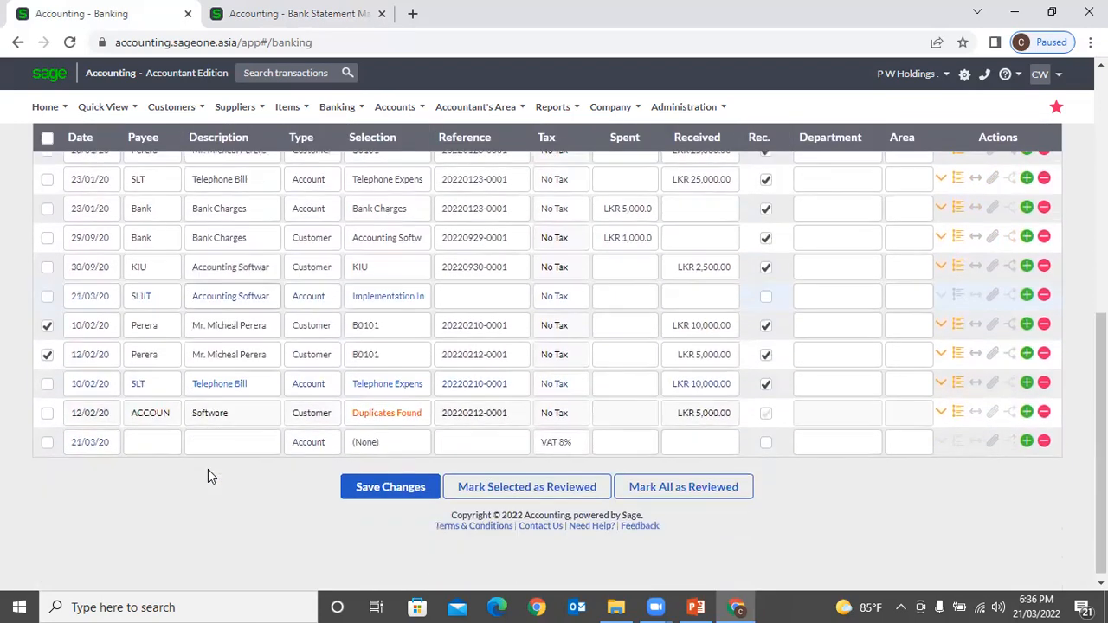
pyautogui.click(386, 408)
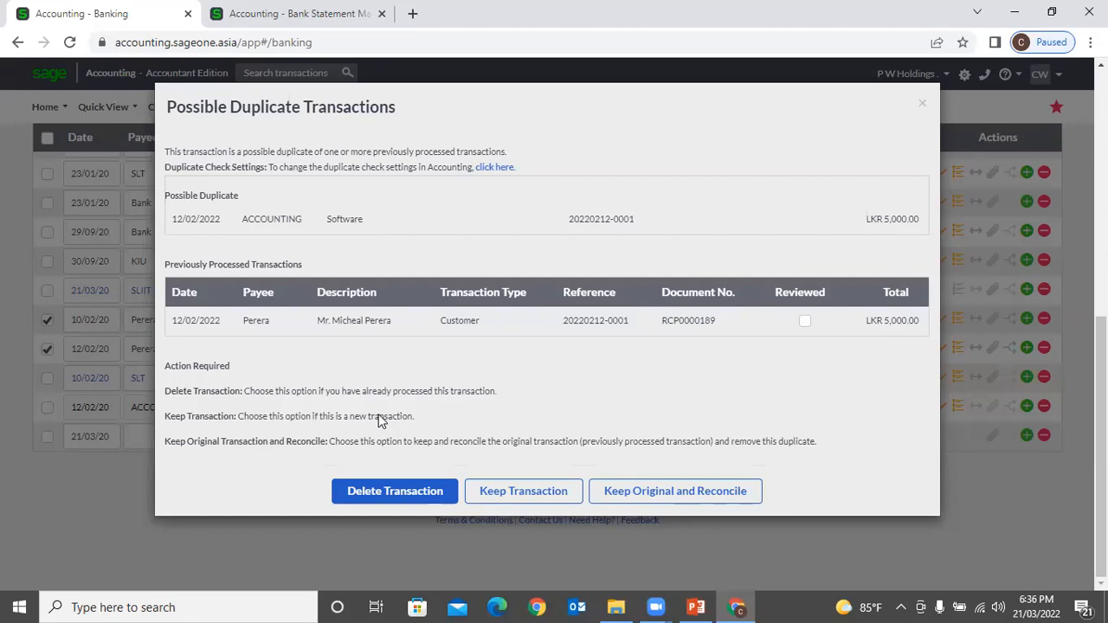
pyautogui.click(525, 492)
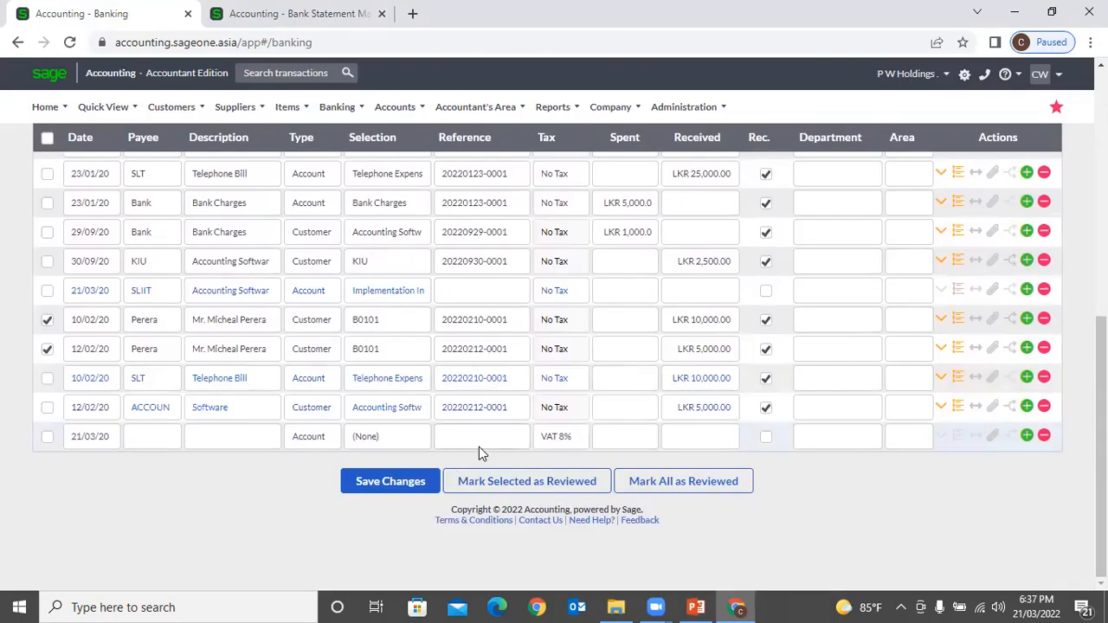
pyautogui.scroll(2, 462, 462)
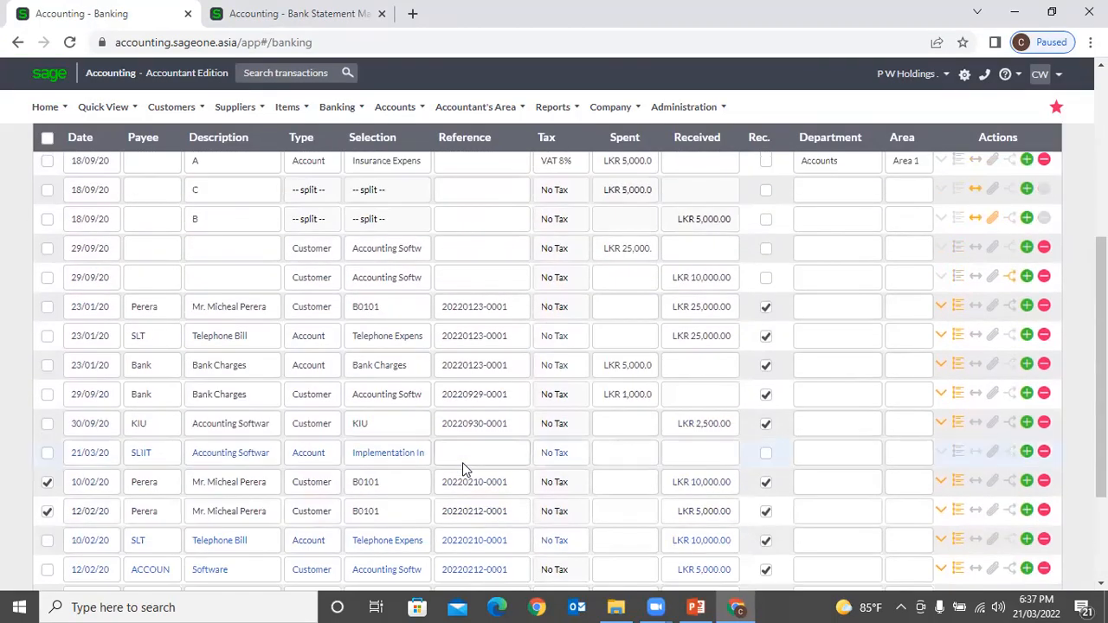
pyautogui.scroll(-4, 462, 468)
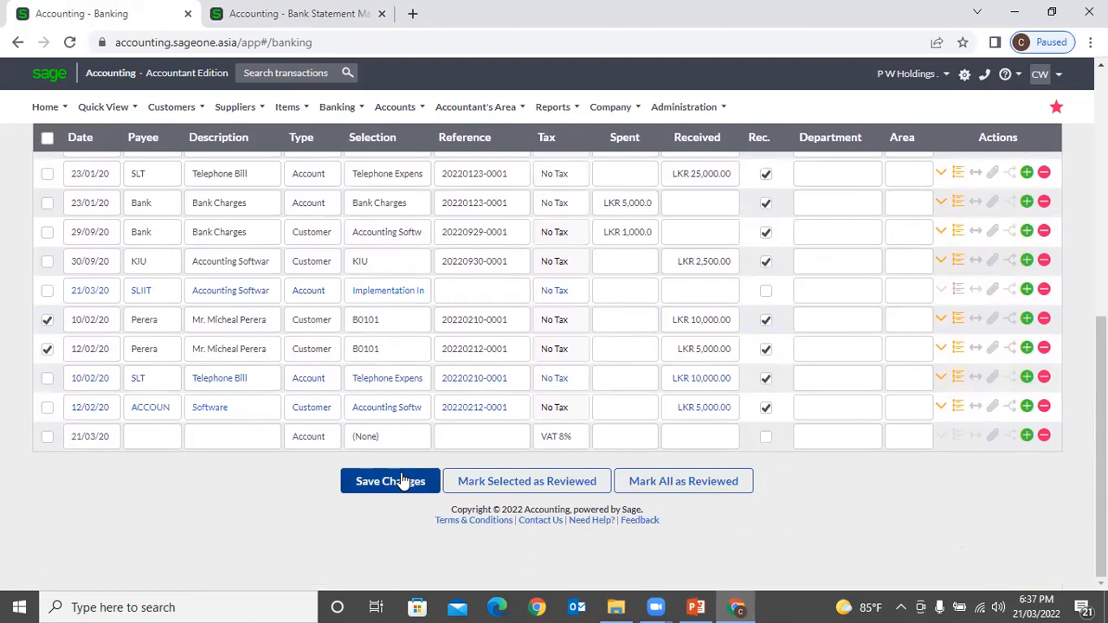
# Step: Save the bank lines, then allocate the 21/03/20 line to Implementation Income
pyautogui.click(403, 482)
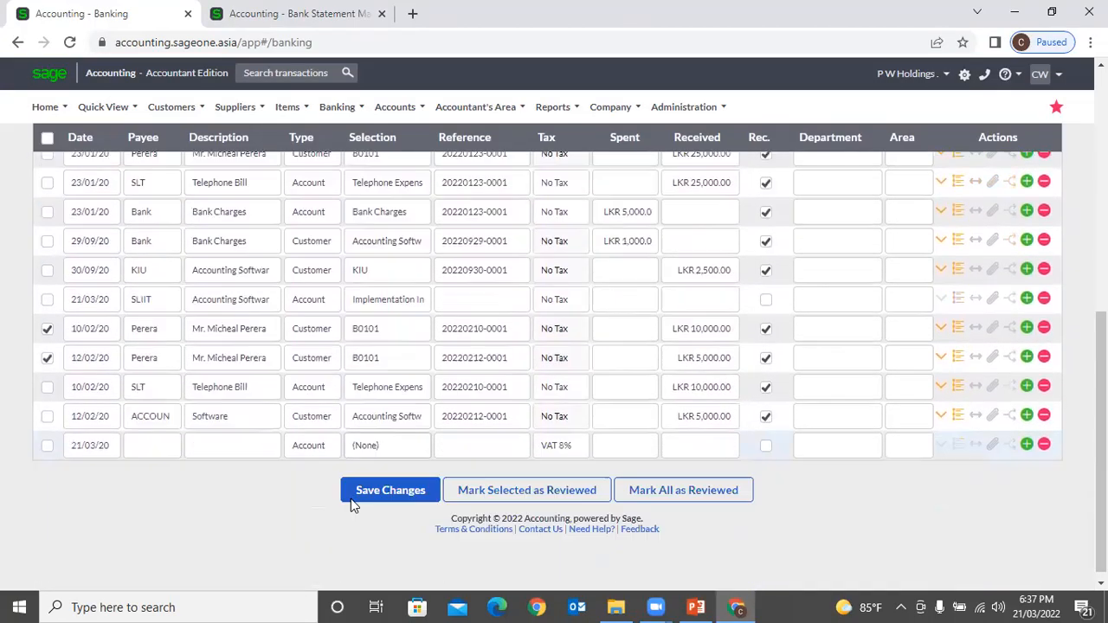
pyautogui.click(134, 436)
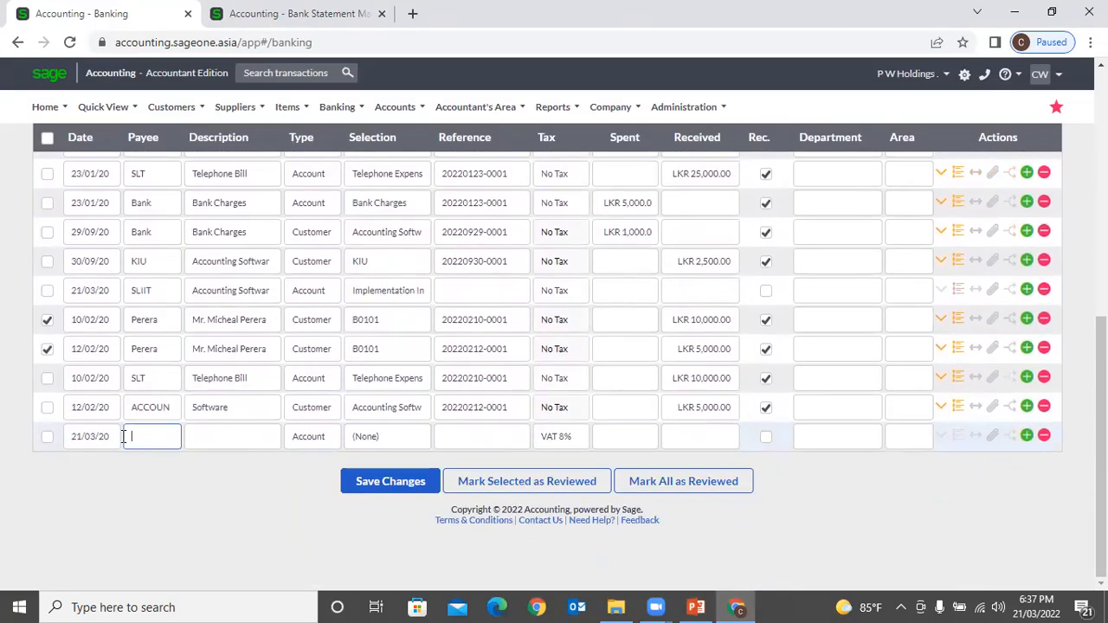
pyautogui.click(226, 438)
pyautogui.click(358, 438)
pyautogui.click(360, 438)
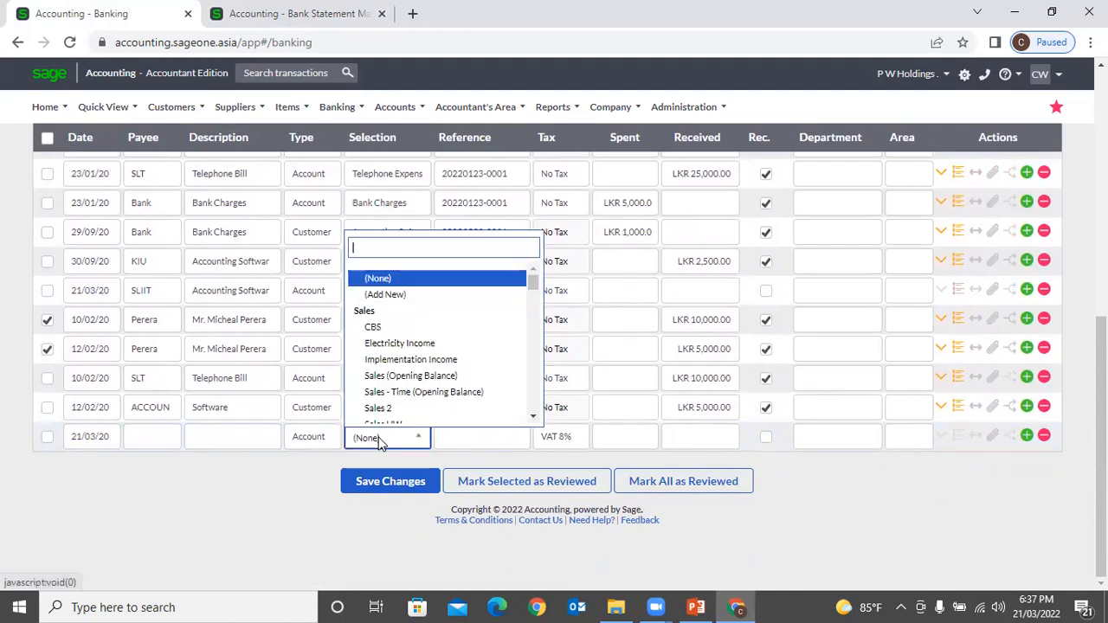
pyautogui.click(381, 357)
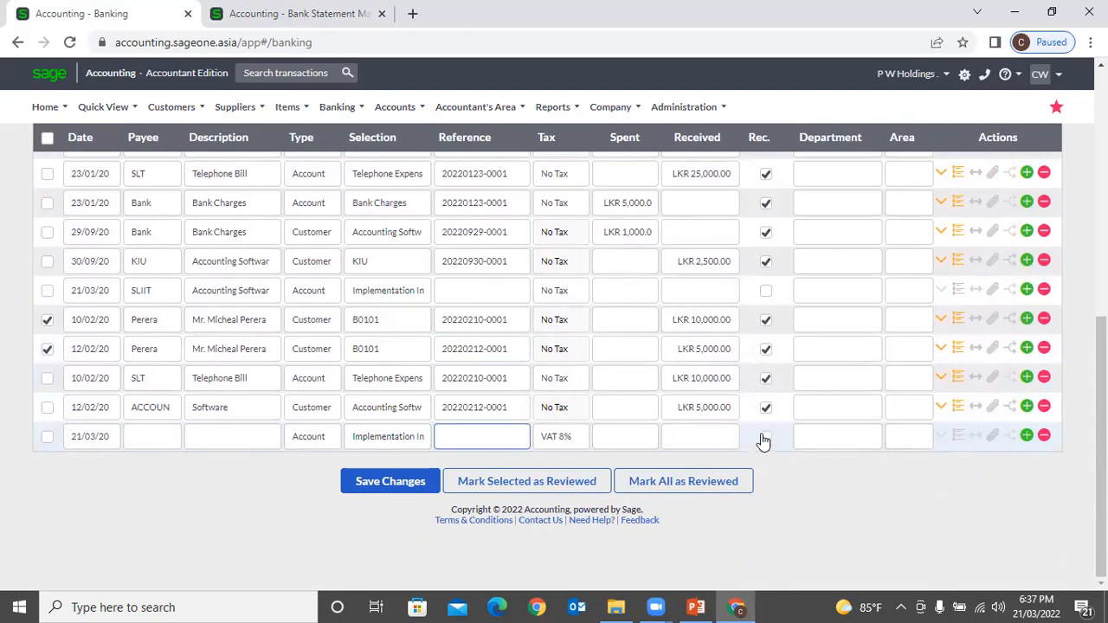
# Step: Enter LKR 500.00 received on the 21/03/20 line and save it
pyautogui.click(695, 435)
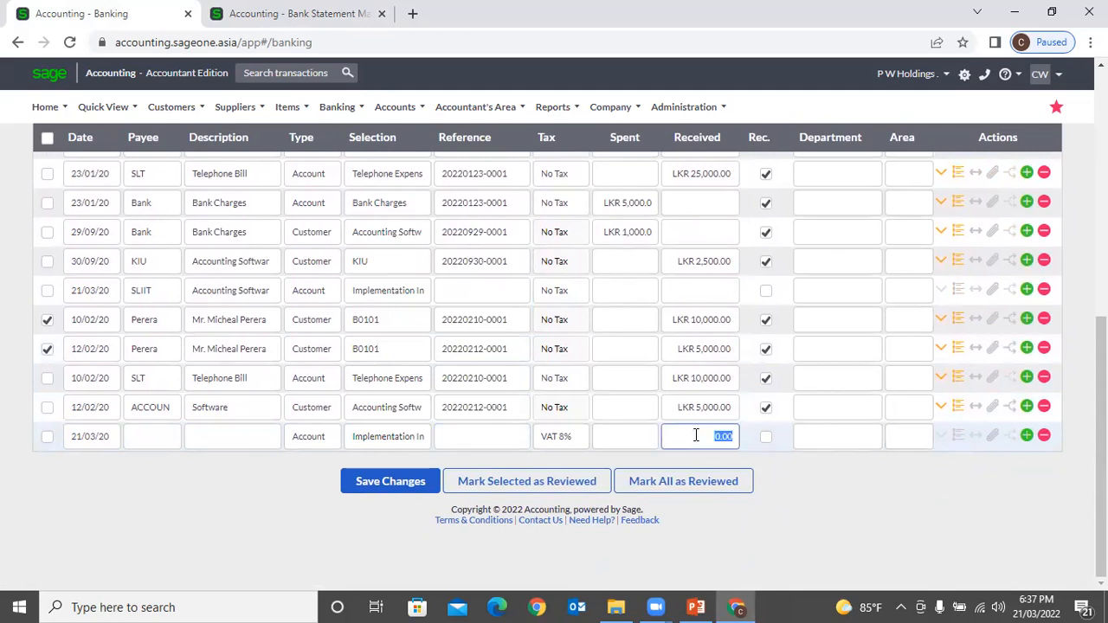
pyautogui.write('500')
pyautogui.press('Tab')
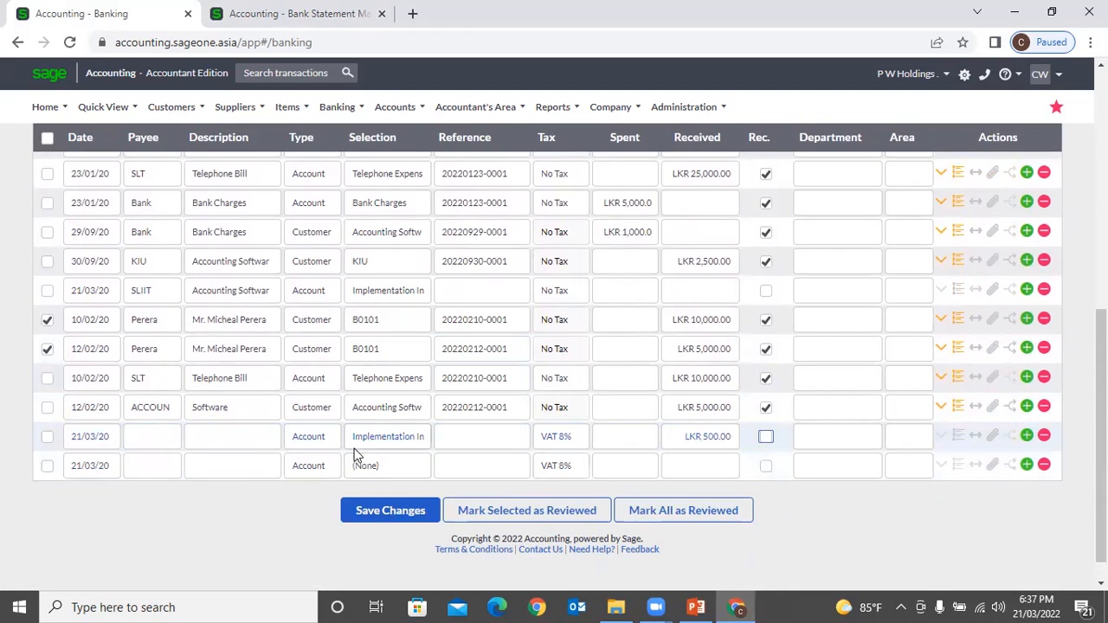
pyautogui.click(388, 511)
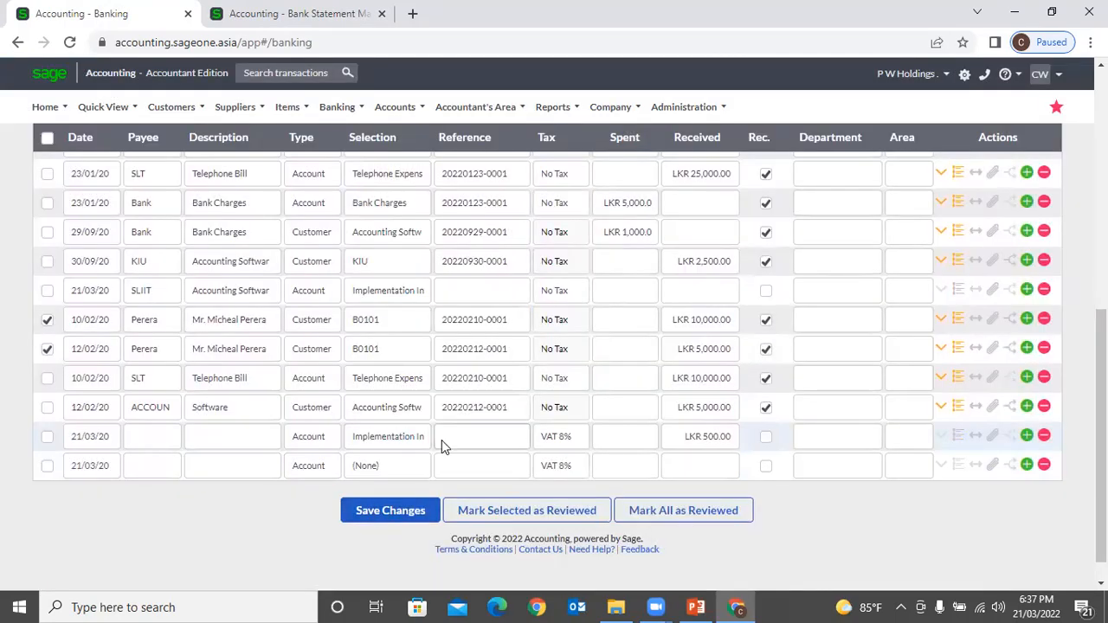
pyautogui.scroll(3, 440, 447)
pyautogui.scroll(3, 441, 446)
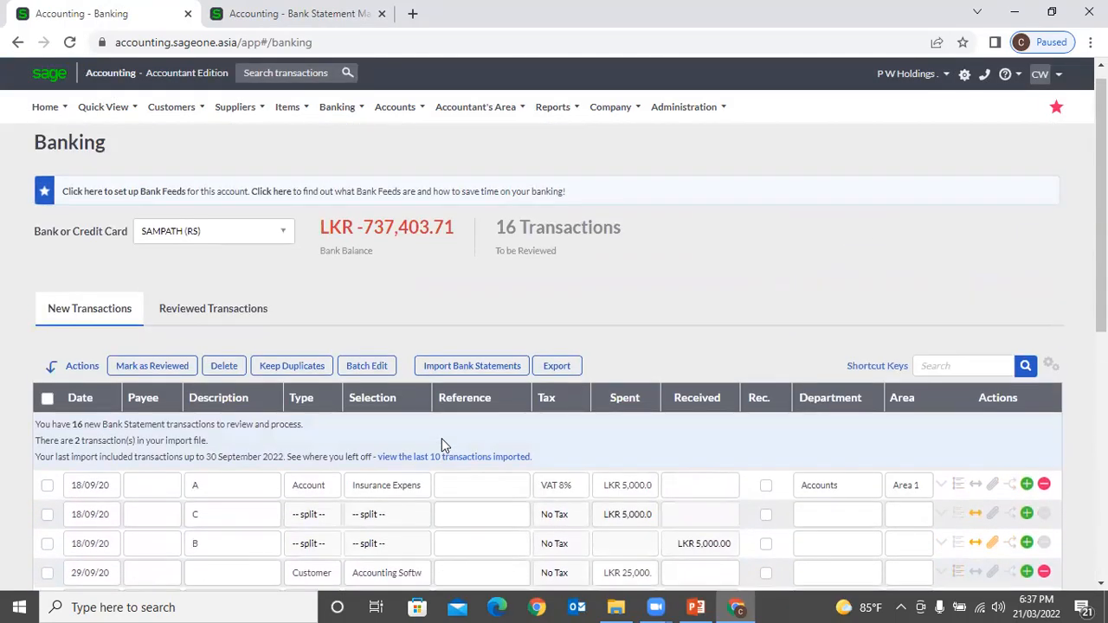
pyautogui.moveTo(373, 113)
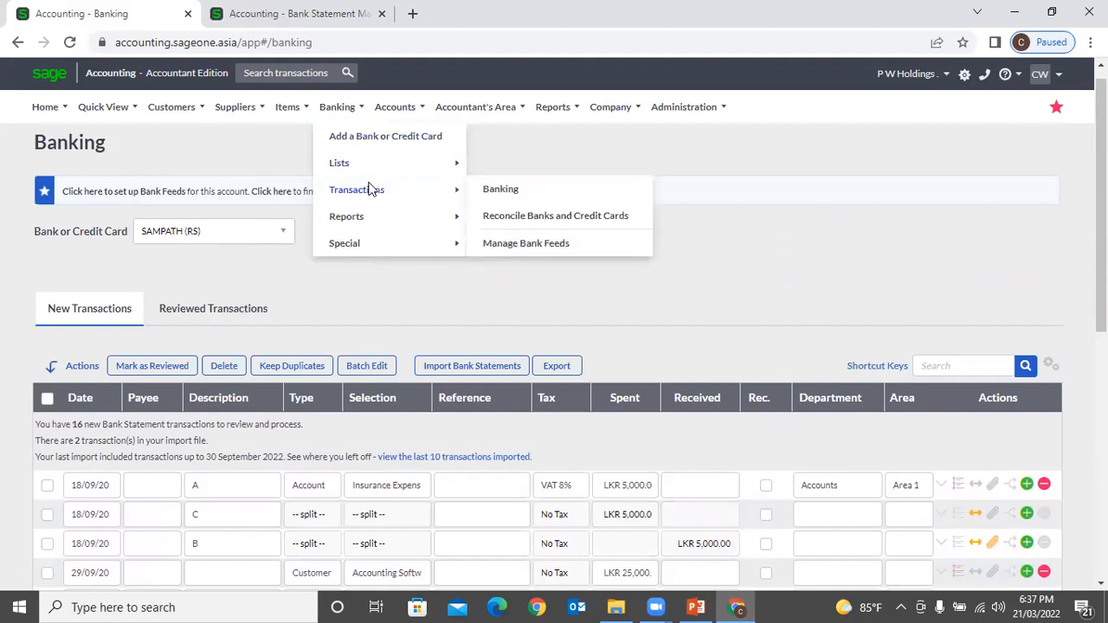
pyautogui.moveTo(364, 161)
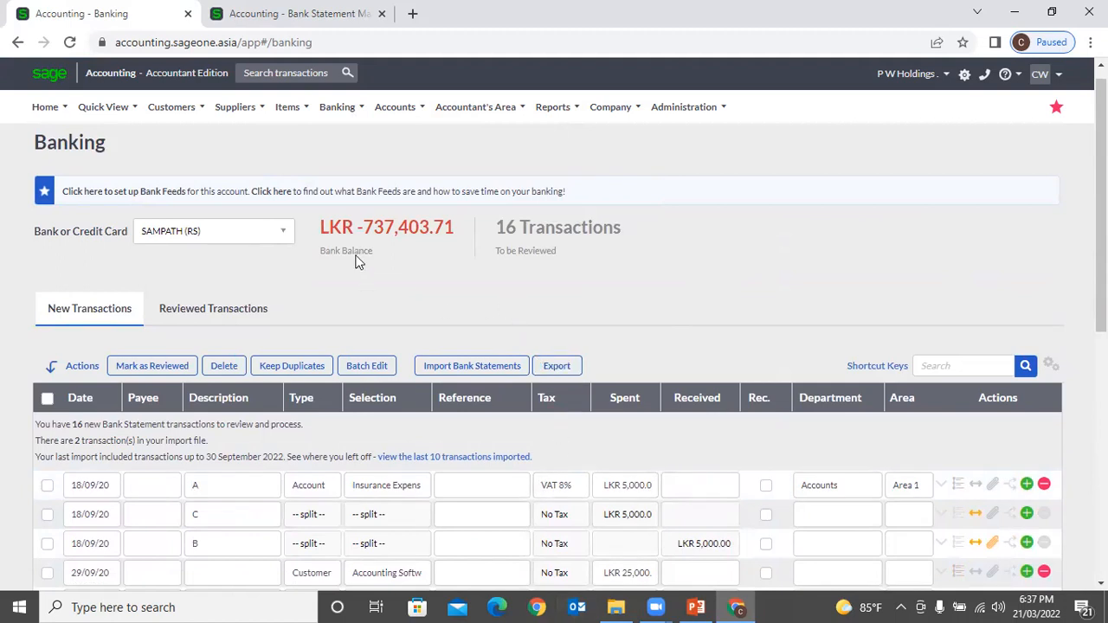
pyautogui.moveTo(369, 190)
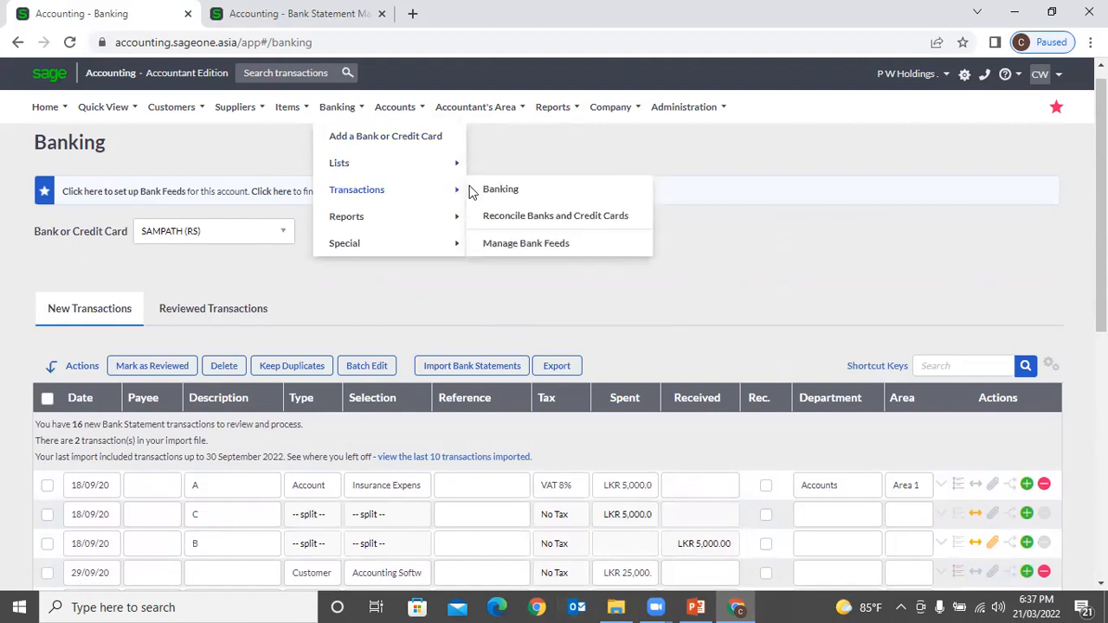
pyautogui.click(525, 190)
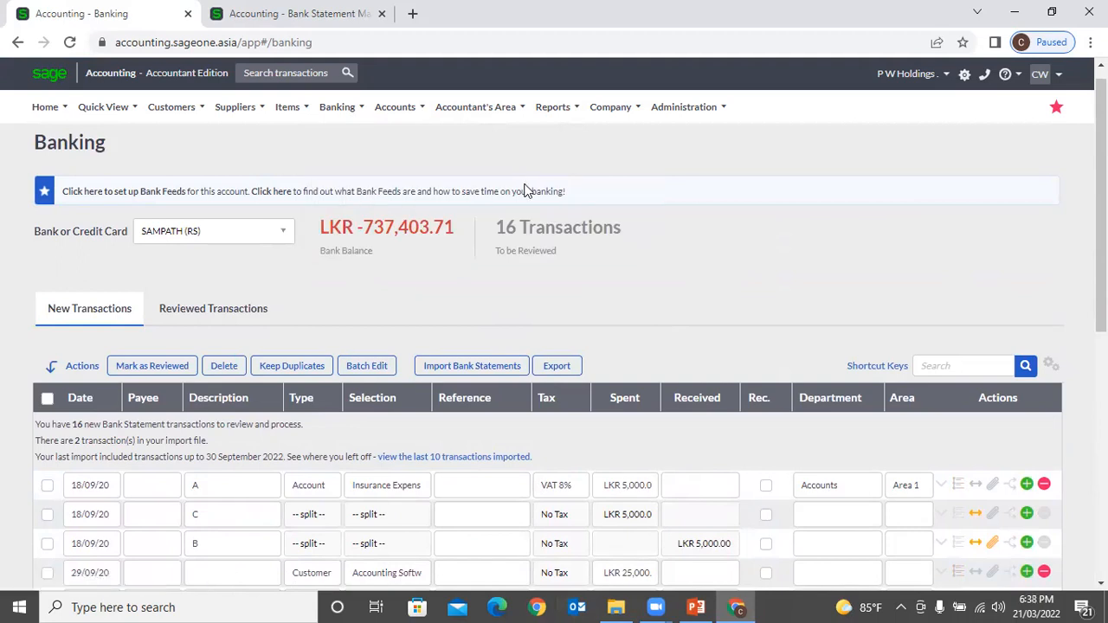
pyautogui.scroll(-3, 499, 251)
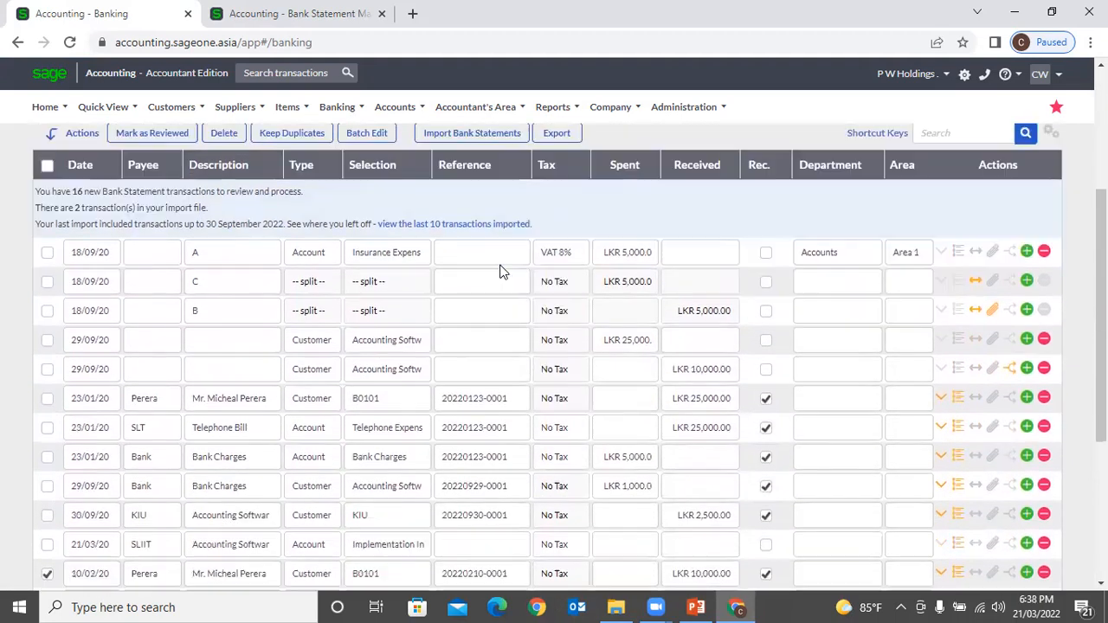
pyautogui.scroll(2, 499, 271)
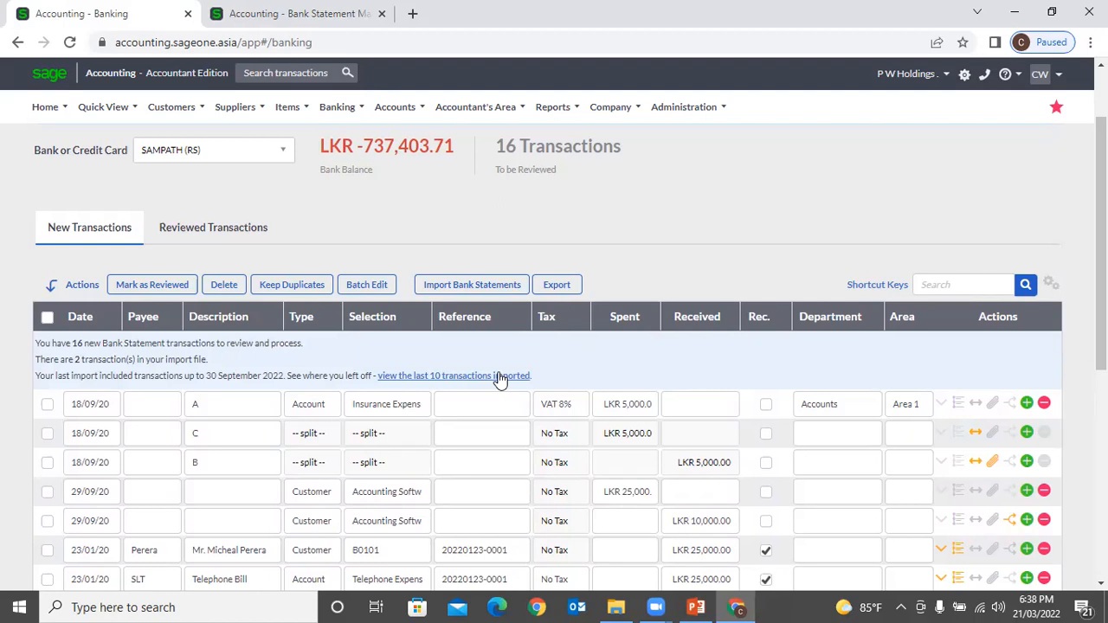
pyautogui.scroll(1, 499, 381)
pyautogui.moveTo(174, 108)
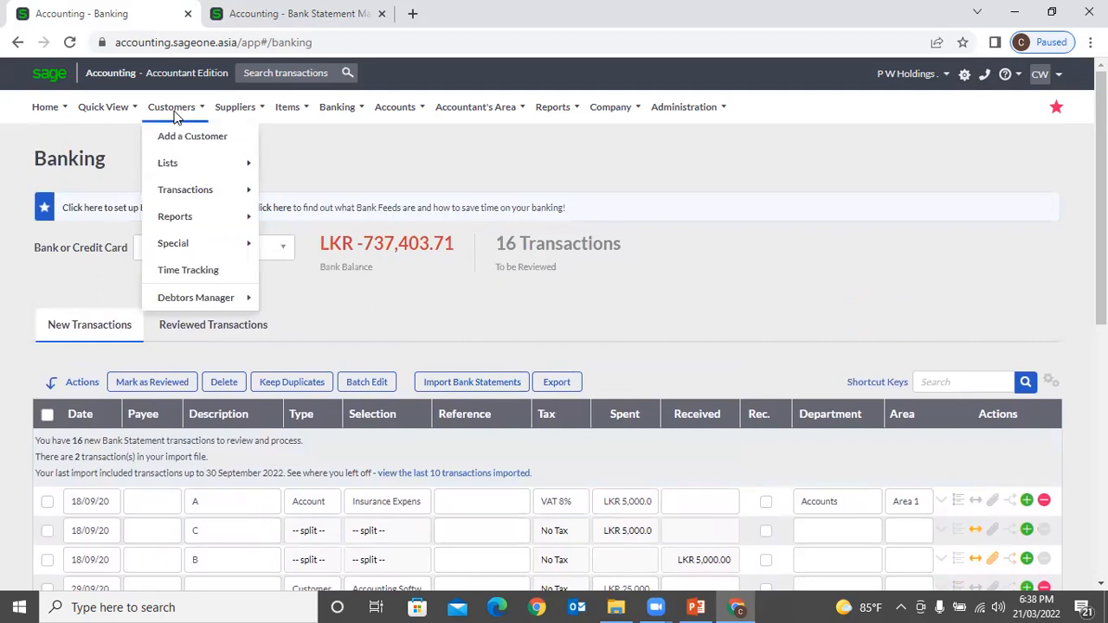
pyautogui.moveTo(181, 192)
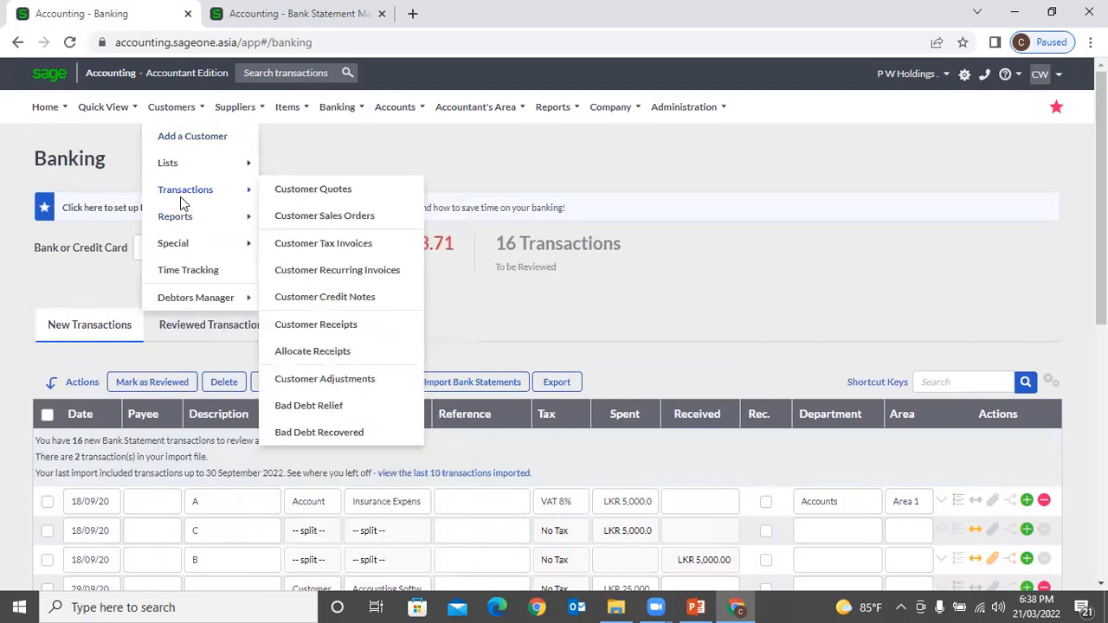
pyautogui.moveTo(238, 113)
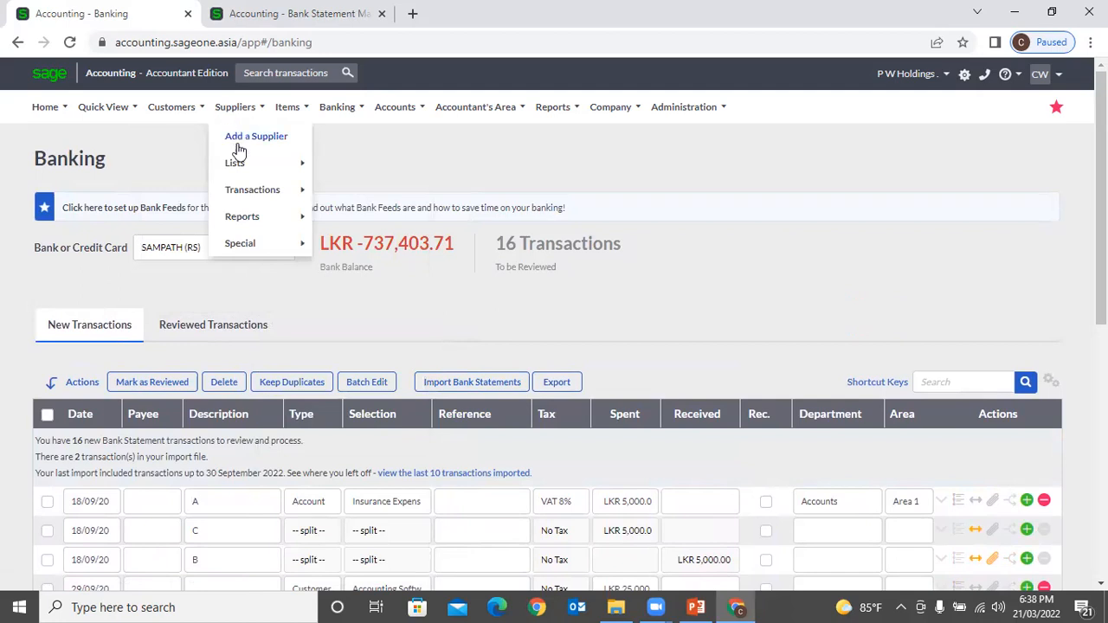
pyautogui.moveTo(244, 192)
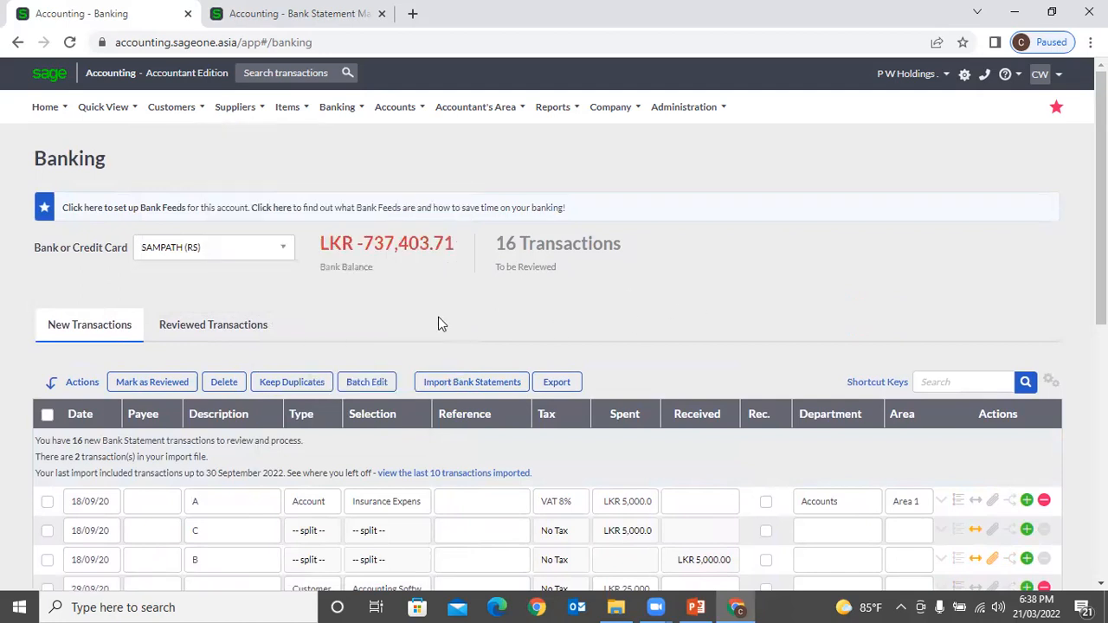
pyautogui.scroll(-5, 438, 316)
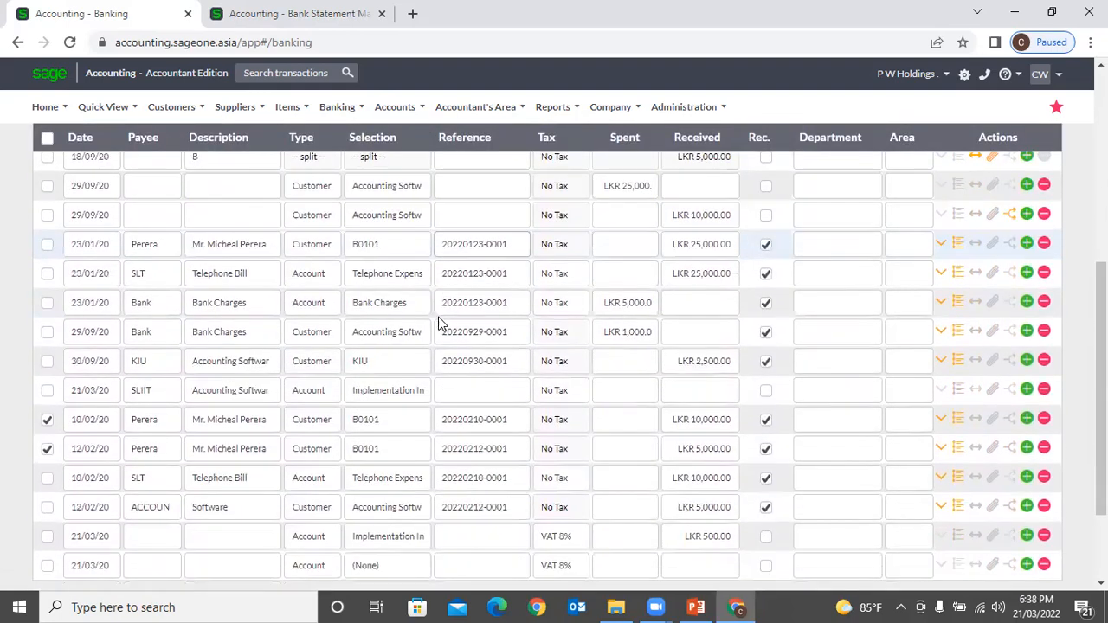
# Step: Insert a new 21/03/20 transaction line below the first row
pyautogui.scroll(-2, 438, 323)
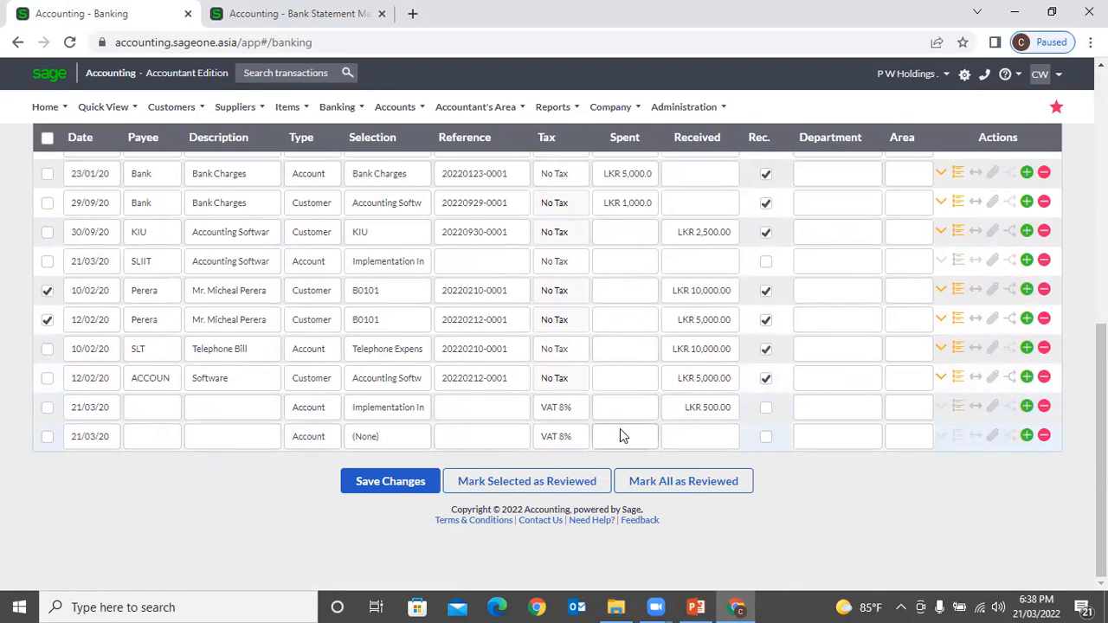
pyautogui.click(85, 409)
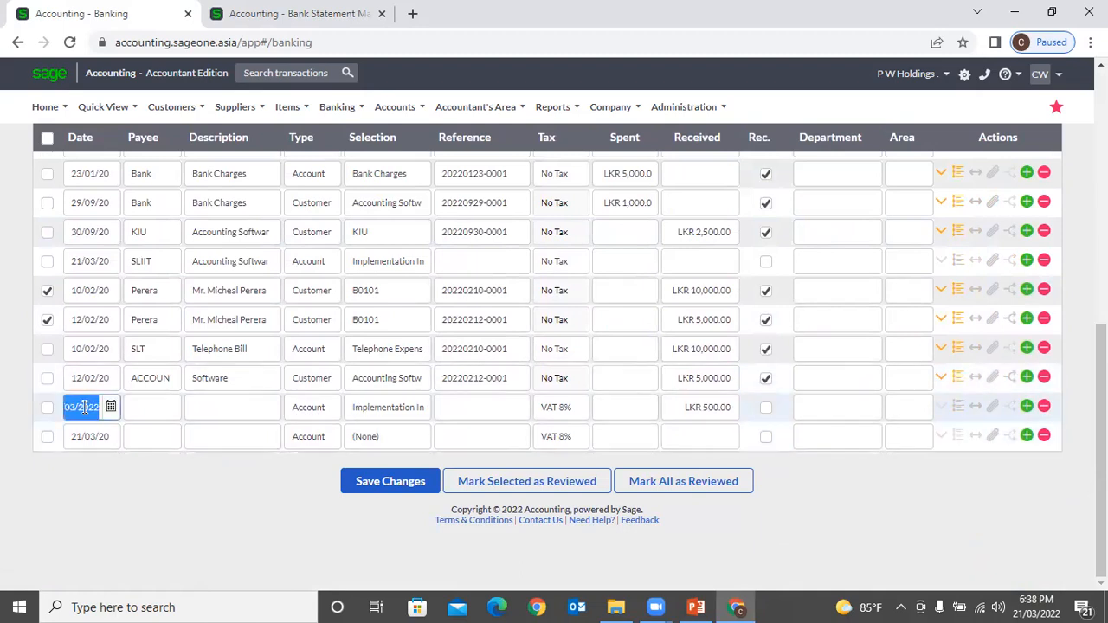
pyautogui.scroll(4, 88, 412)
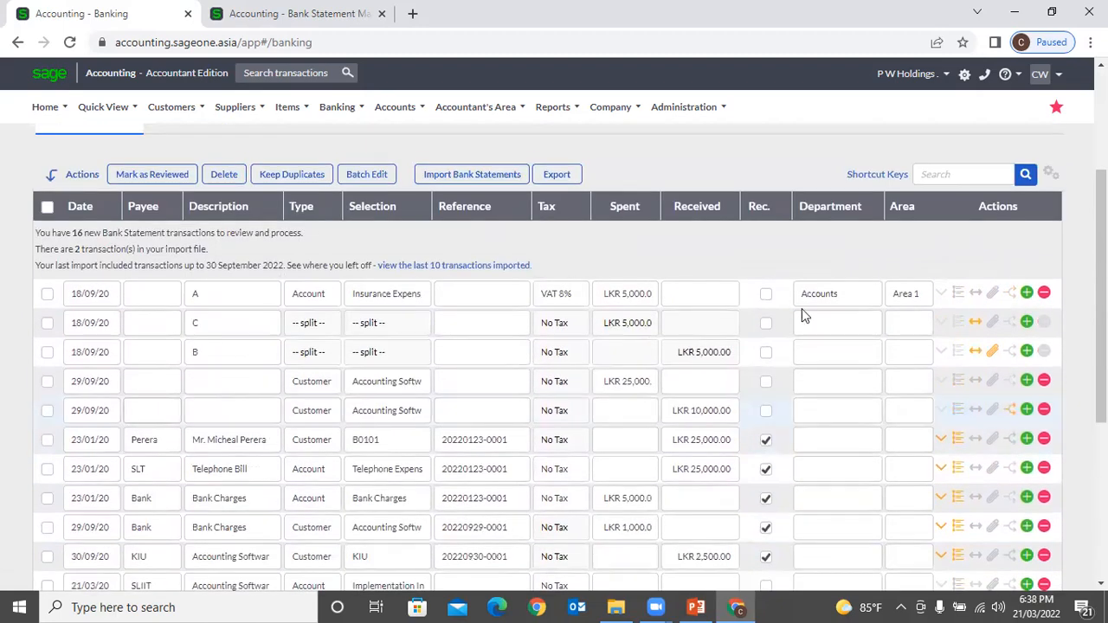
pyautogui.click(1027, 294)
pyautogui.click(81, 323)
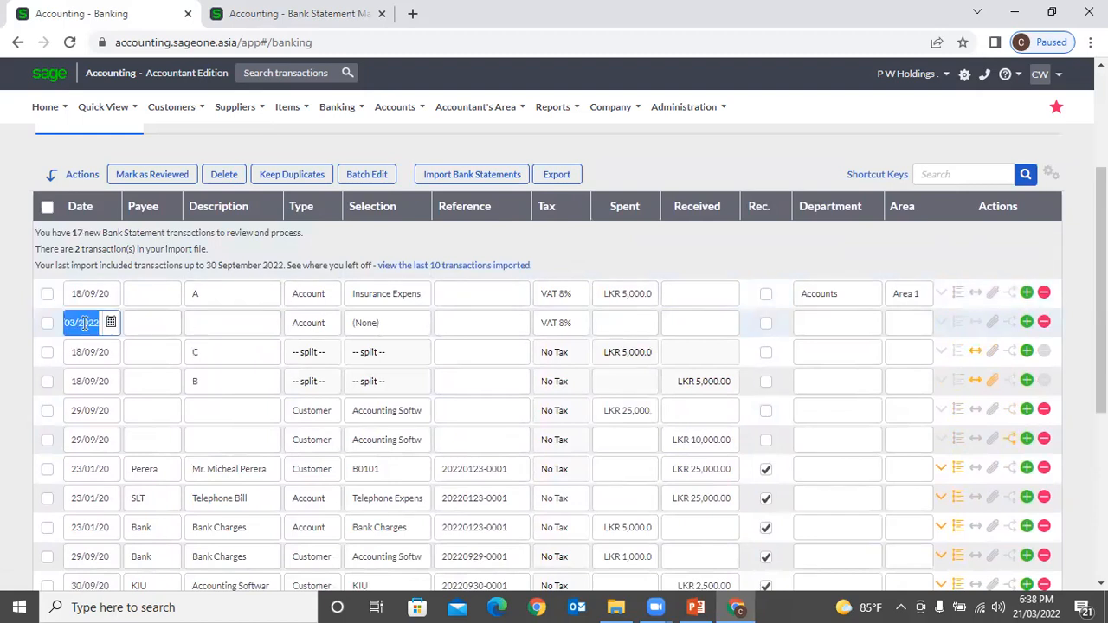
pyautogui.click(157, 322)
pyautogui.click(239, 326)
# Step: Set the new line's type to Account and allocate it to Bank Charges via 'ba'
pyautogui.click(317, 325)
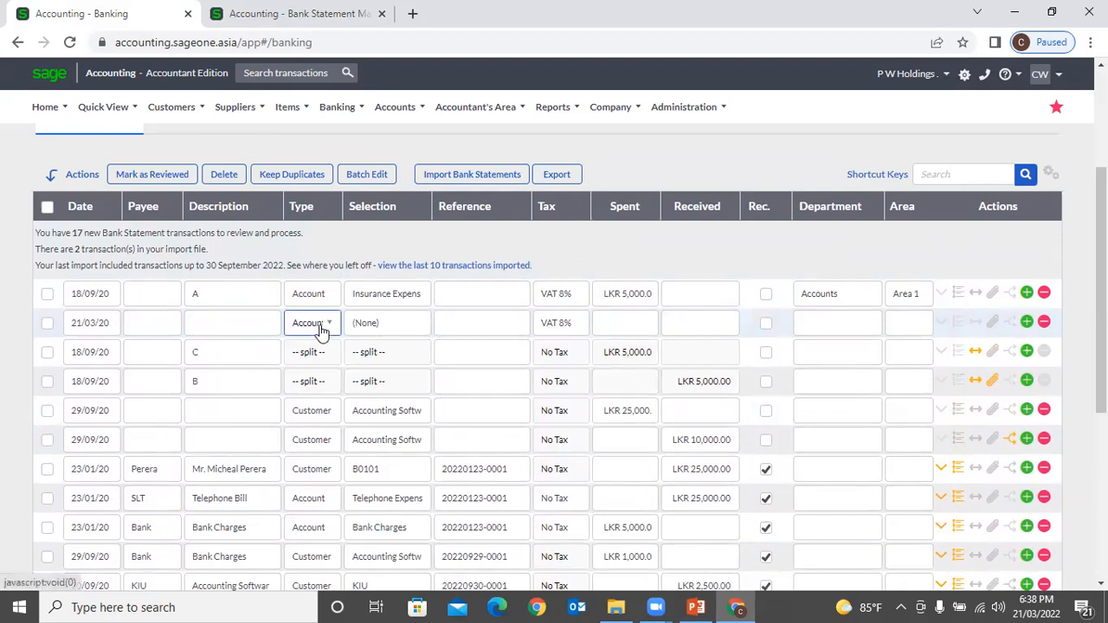
pyautogui.click(327, 325)
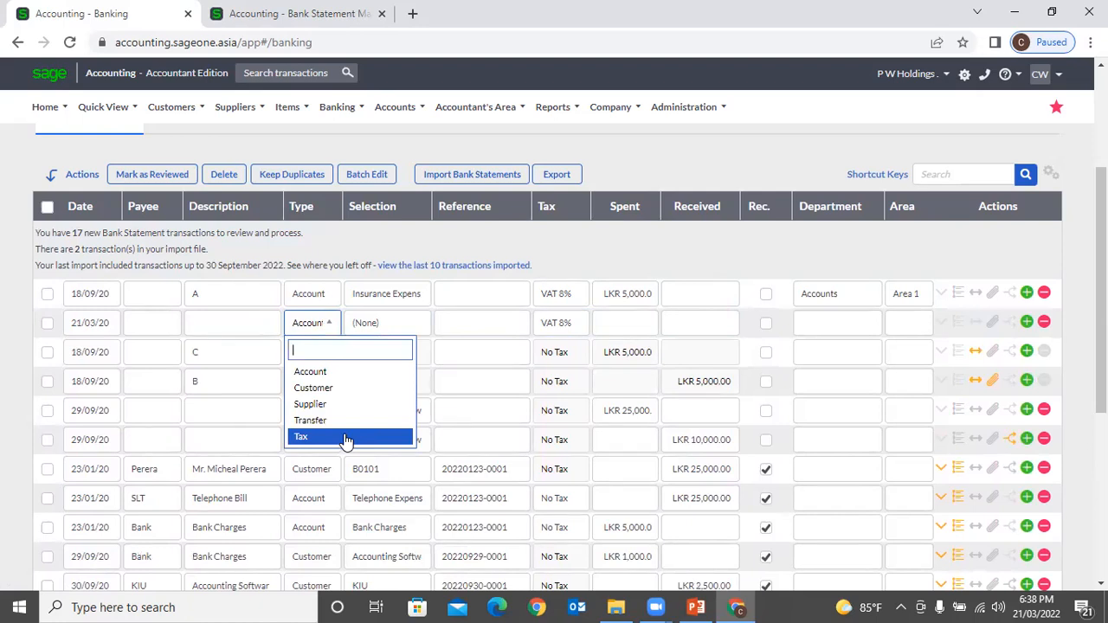
pyautogui.click(350, 372)
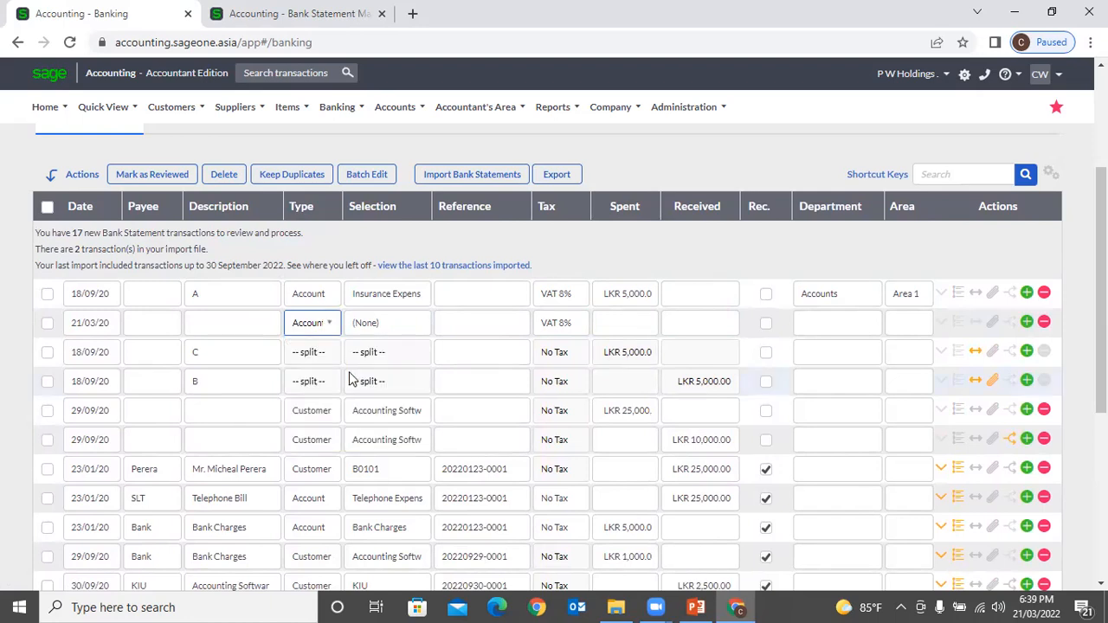
pyautogui.click(411, 328)
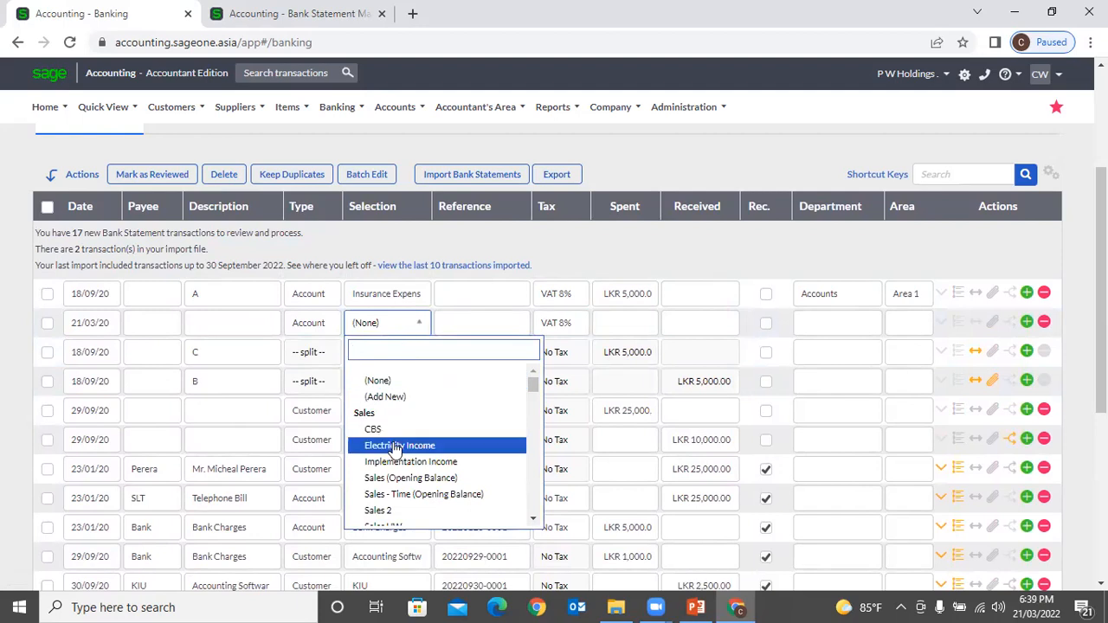
pyautogui.write('ba')
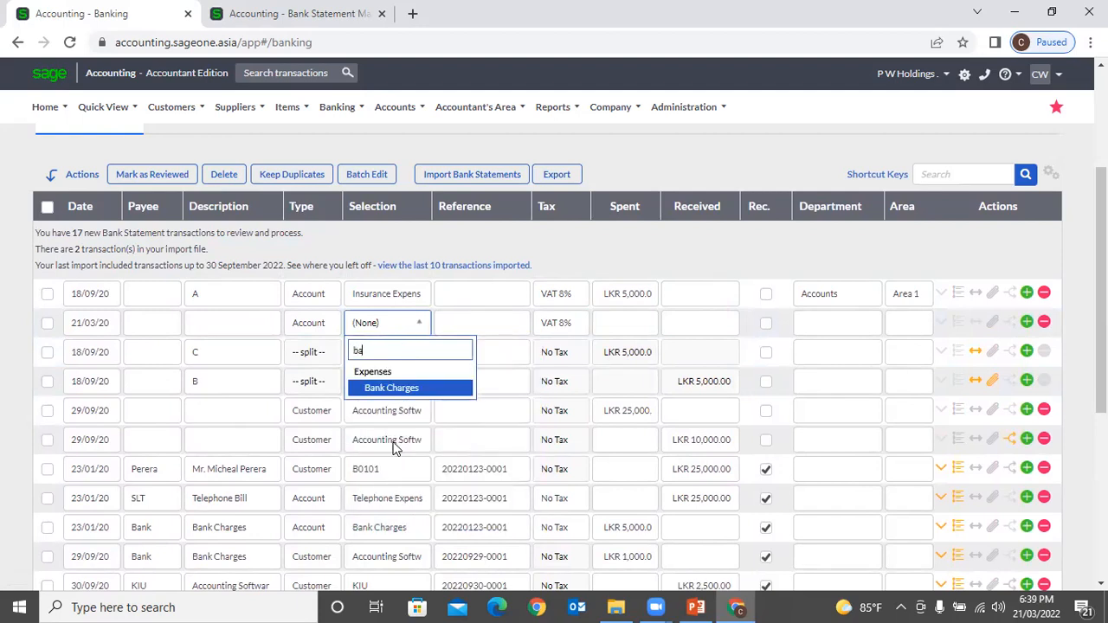
pyautogui.press('Return')
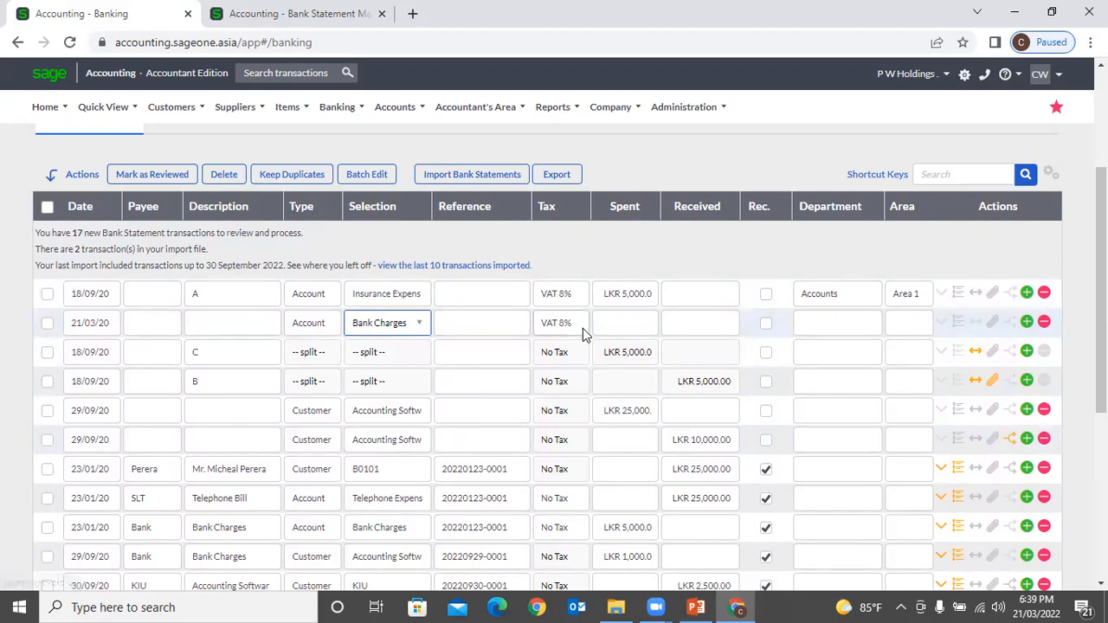
# Step: Enter 500 in Spent on the Bank Charges line, leaving tax at VAT 8% and department (None)
pyautogui.click(628, 330)
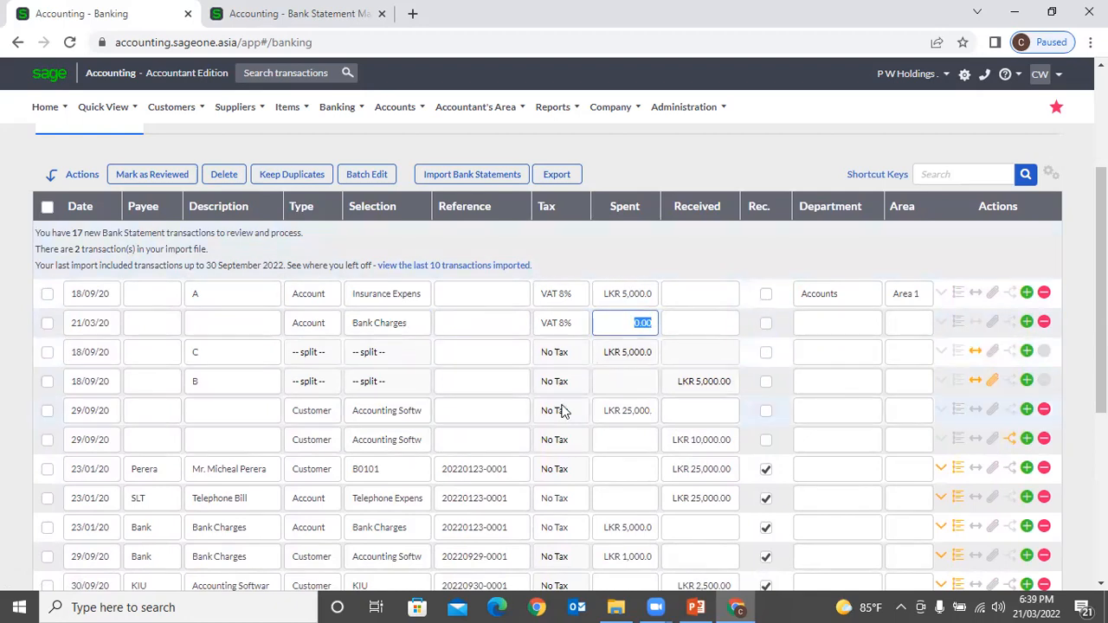
pyautogui.write('500')
pyautogui.click(490, 322)
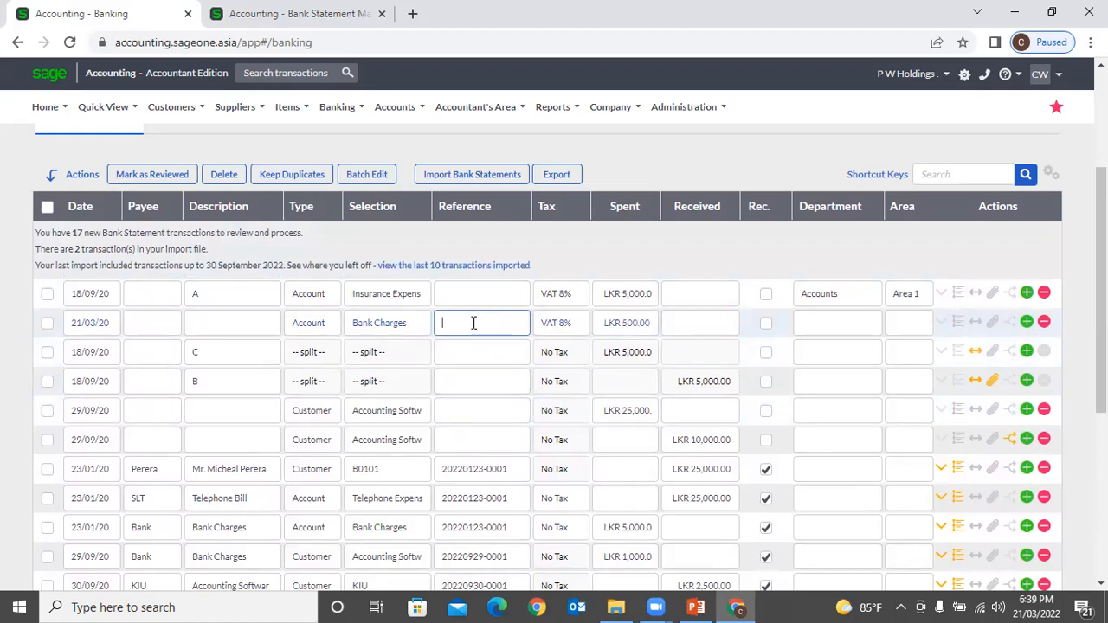
pyautogui.click(557, 333)
pyautogui.click(583, 333)
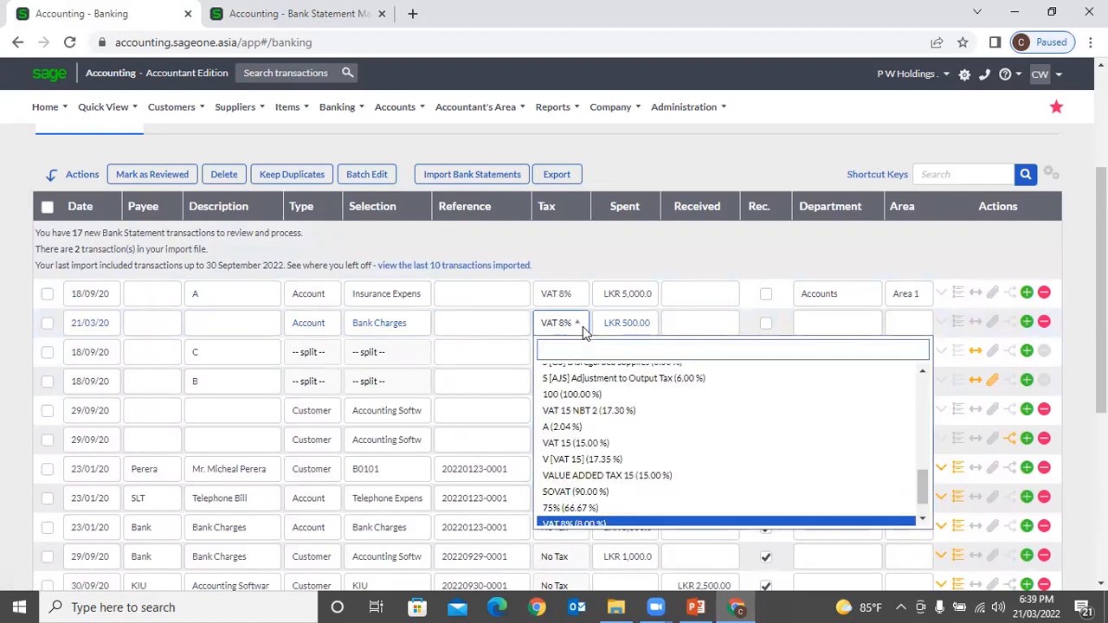
pyautogui.press('Escape')
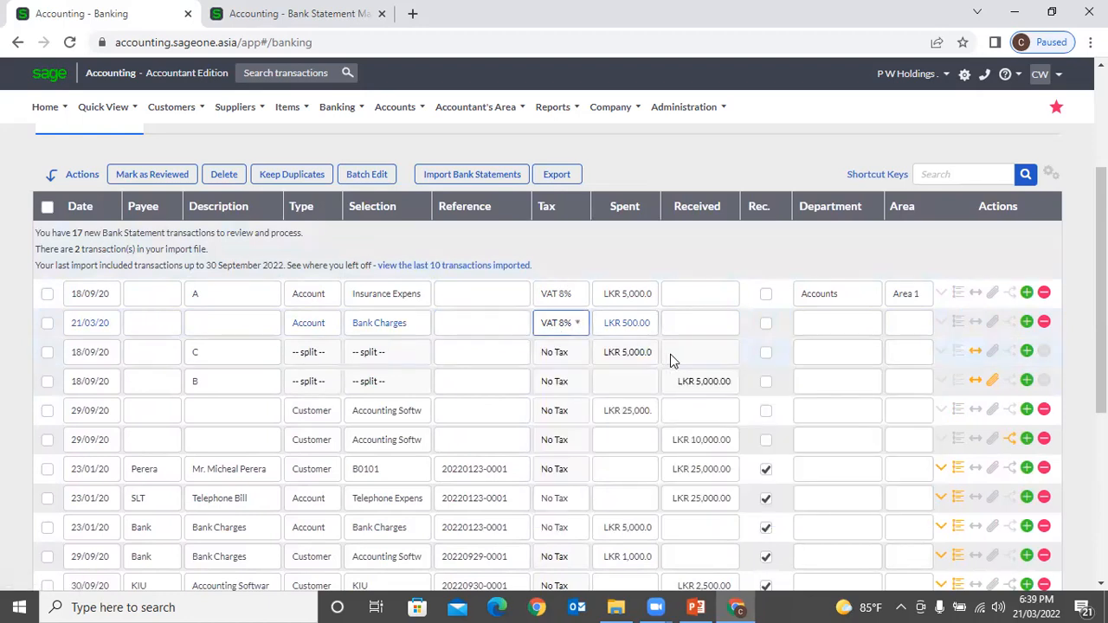
pyautogui.click(853, 323)
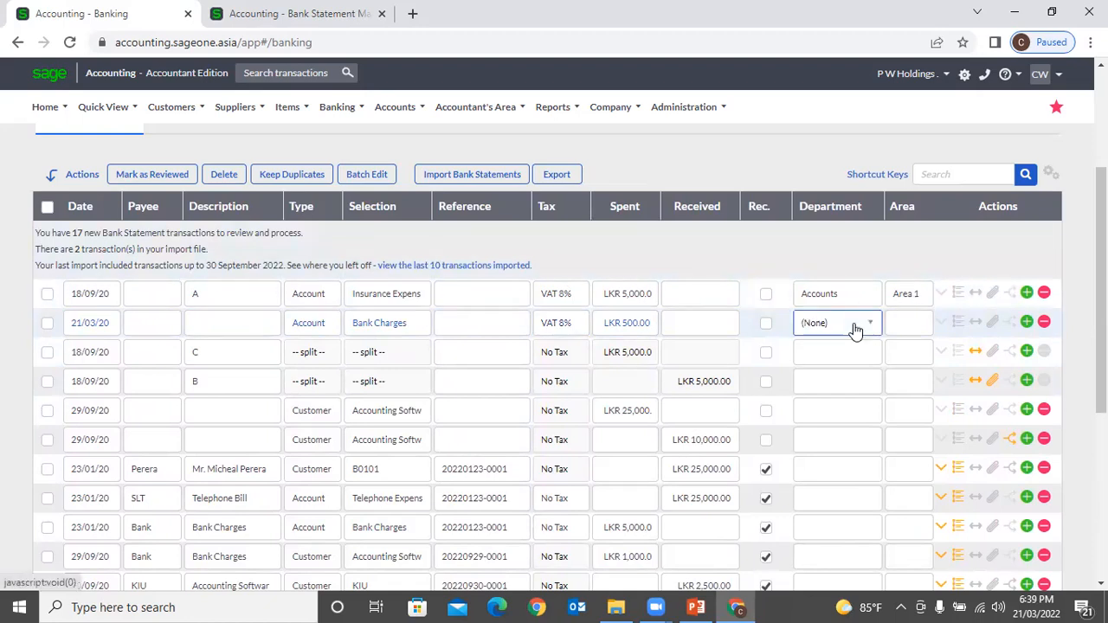
pyautogui.click(848, 262)
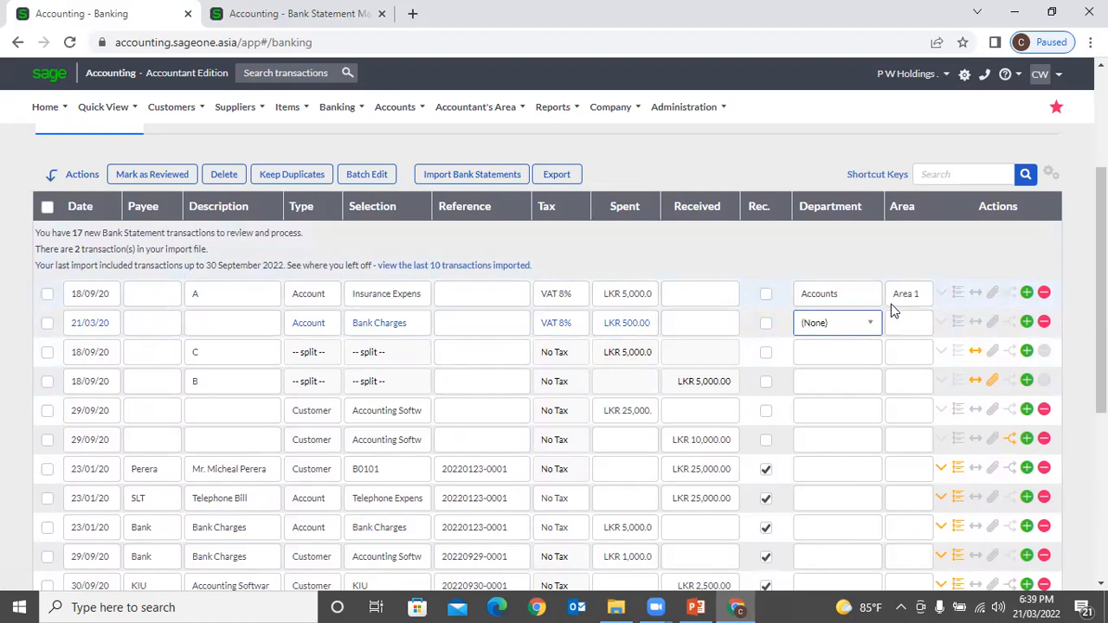
pyautogui.click(1049, 176)
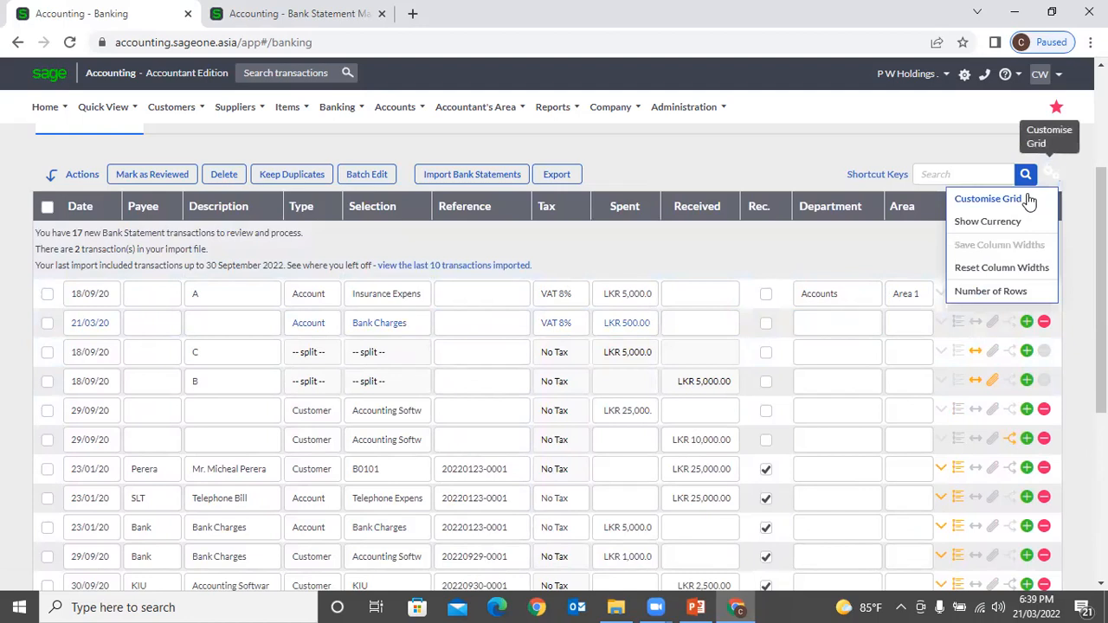
pyautogui.click(1028, 198)
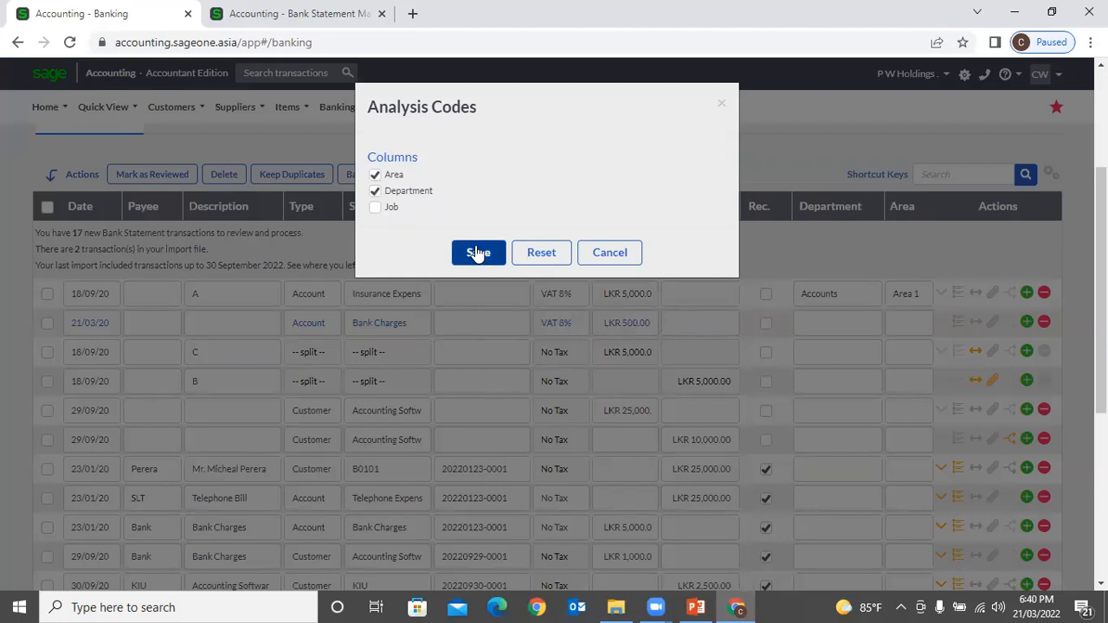
pyautogui.click(611, 260)
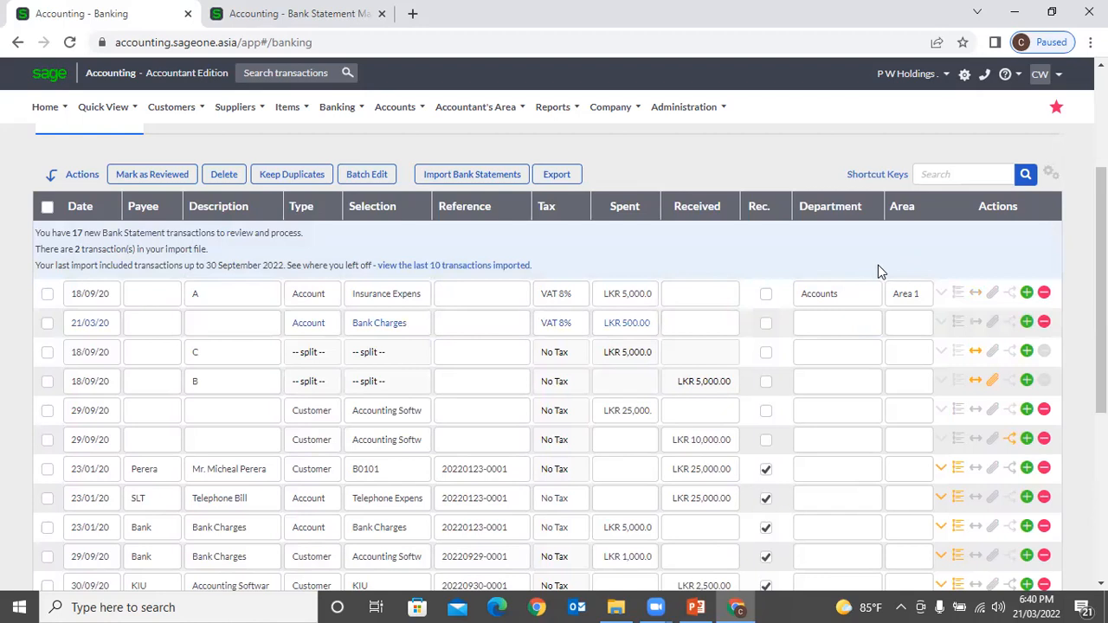
# Step: Add a Customer line for Accounting Software (Pvt) Ltd receiving LKR 2,500.00, then insert another line
pyautogui.click(1027, 322)
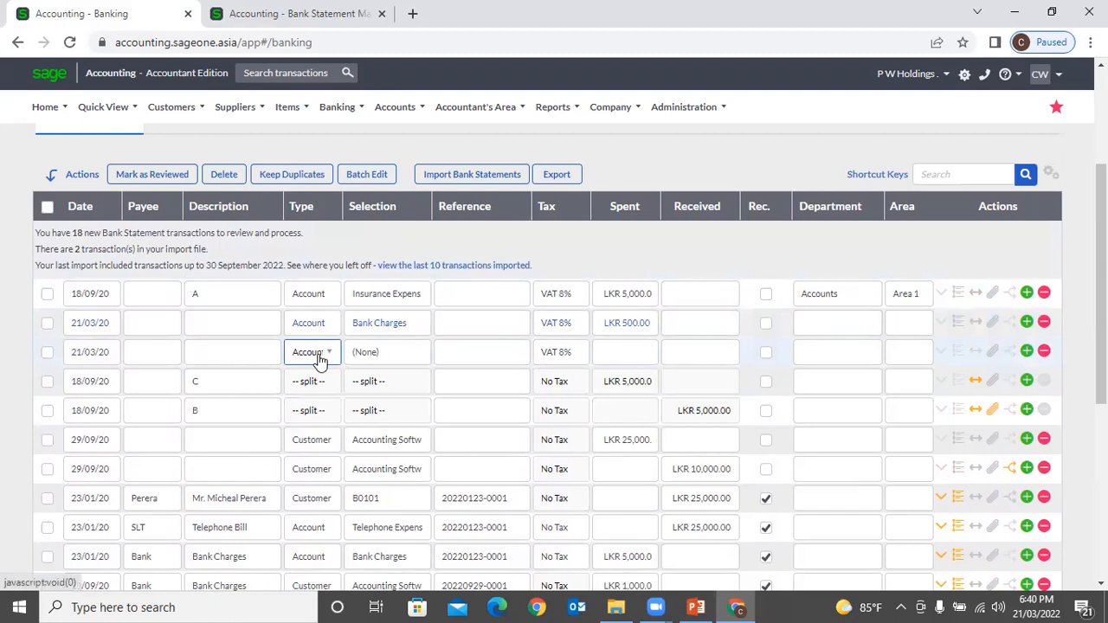
pyautogui.click(320, 359)
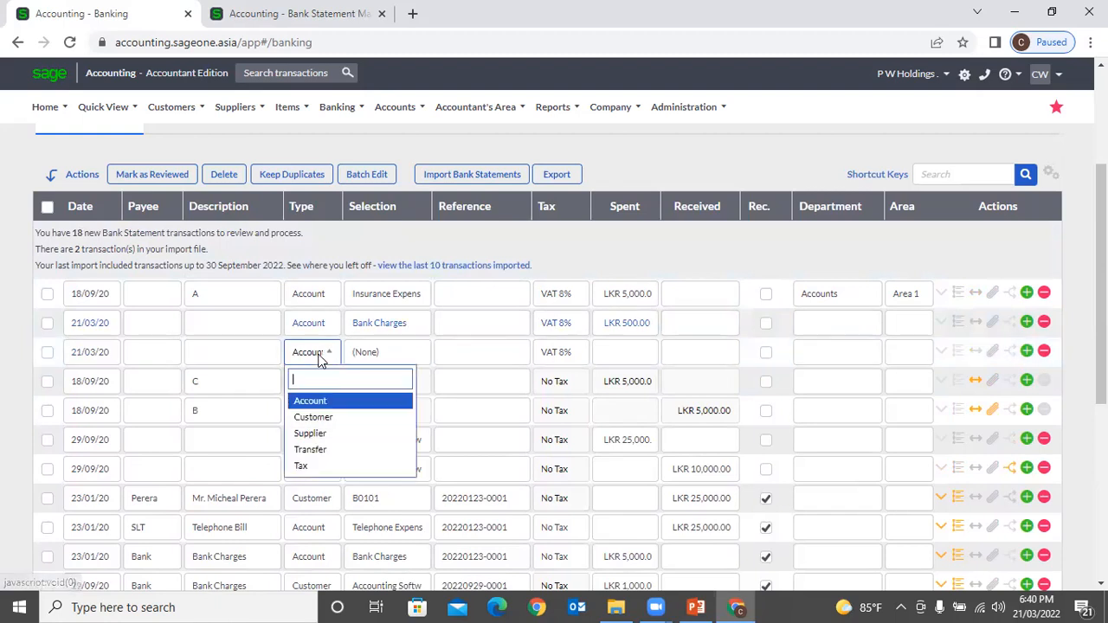
pyautogui.click(314, 417)
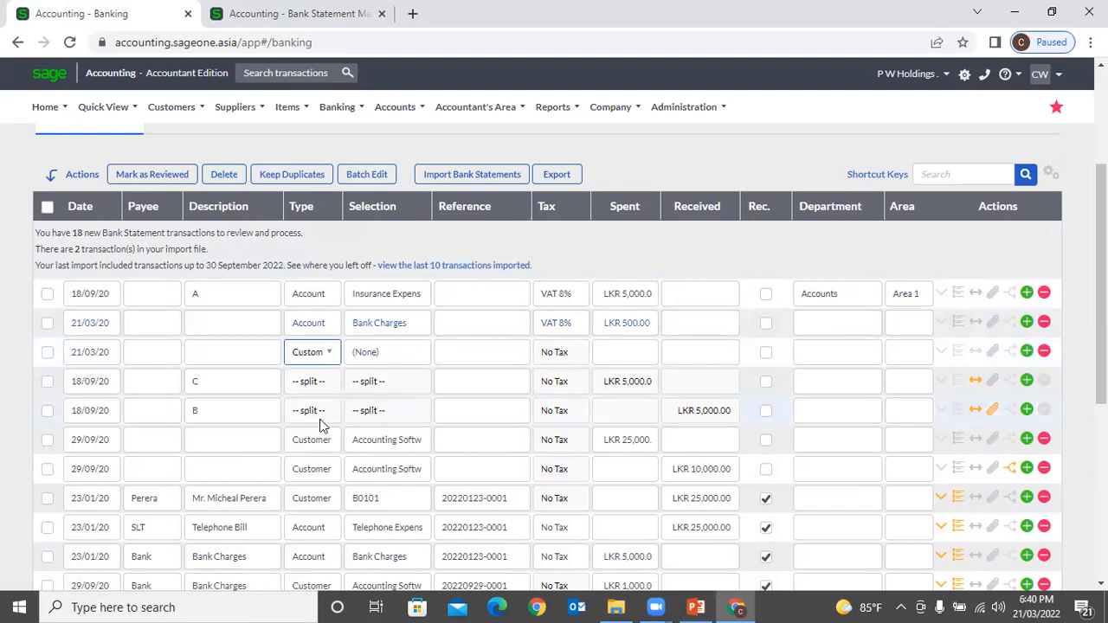
pyautogui.click(396, 357)
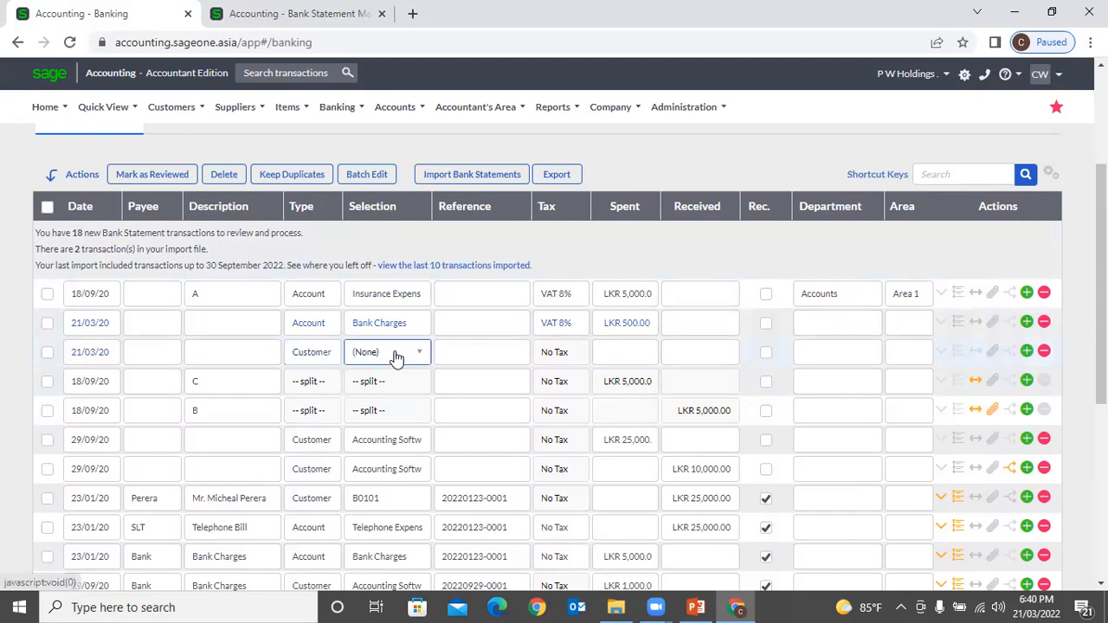
pyautogui.click(395, 358)
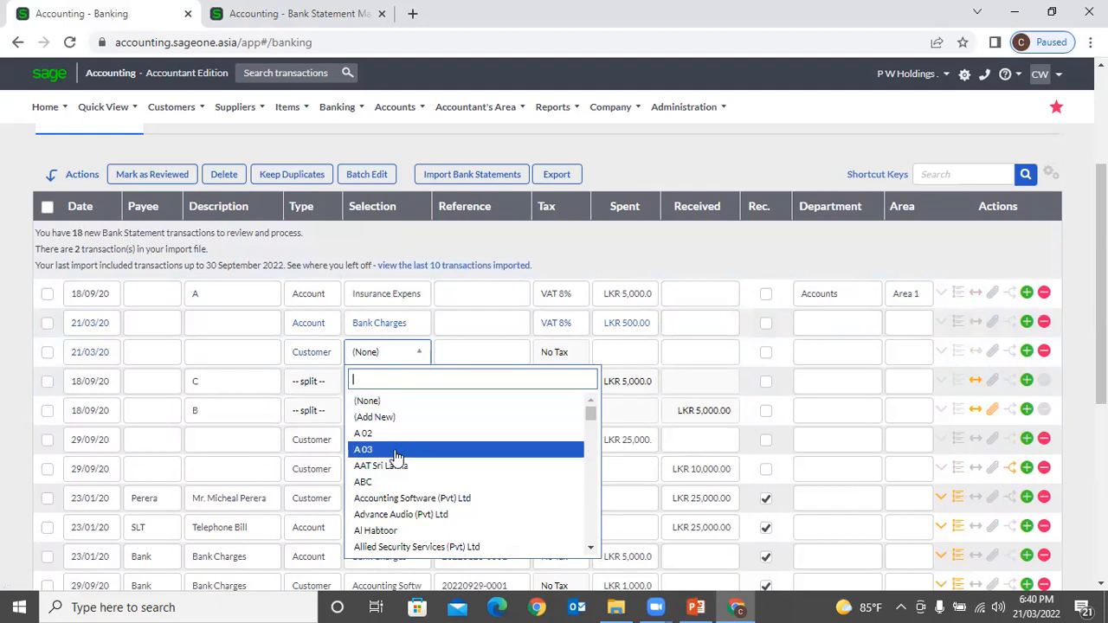
pyautogui.click(400, 500)
pyautogui.click(683, 354)
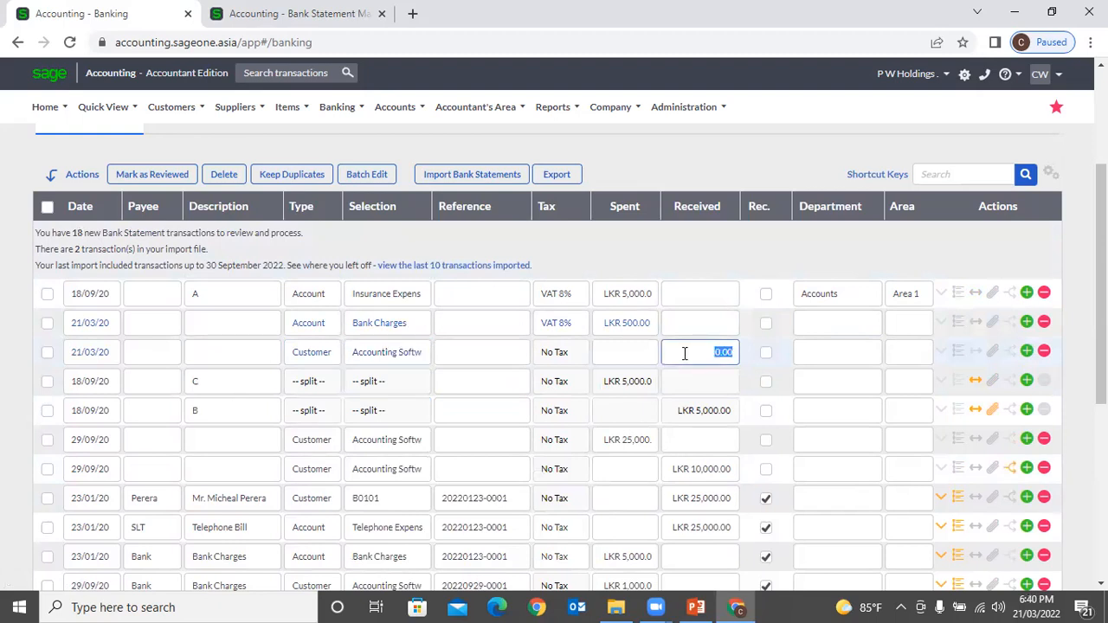
pyautogui.write('2500')
pyautogui.click(693, 258)
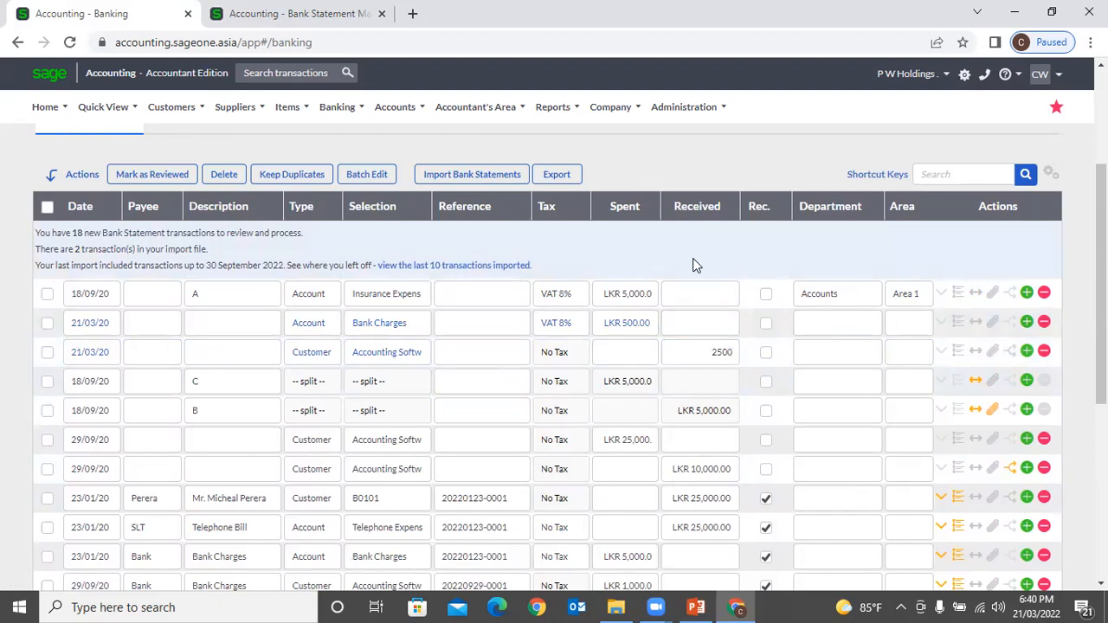
pyautogui.click(1027, 350)
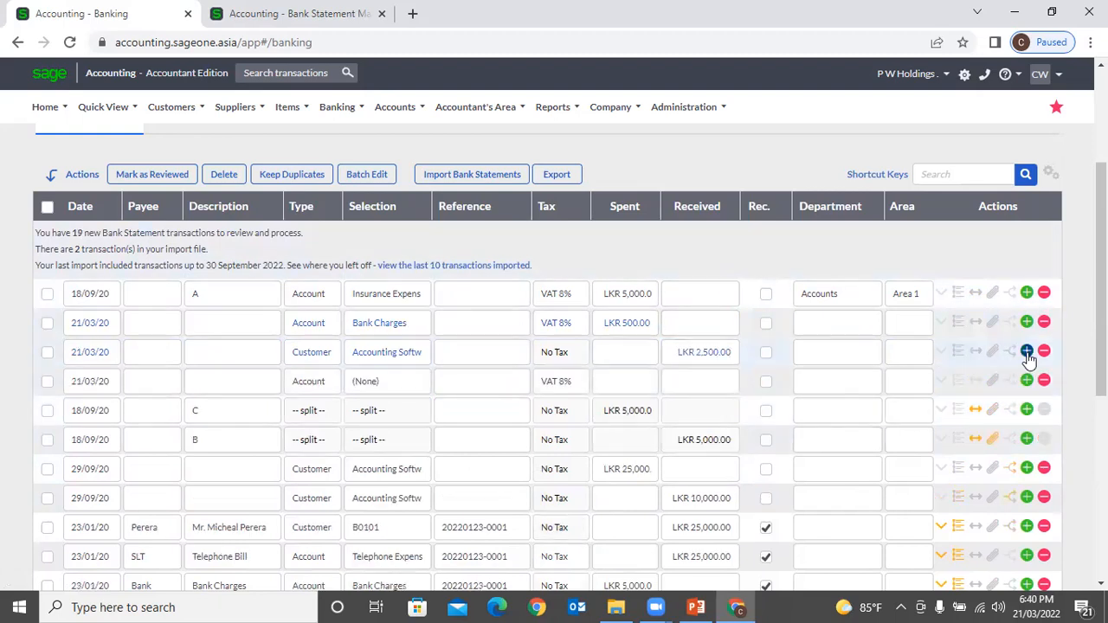
# Step: Make the new line a Supplier payment to ASD with 5000 spent
pyautogui.click(328, 387)
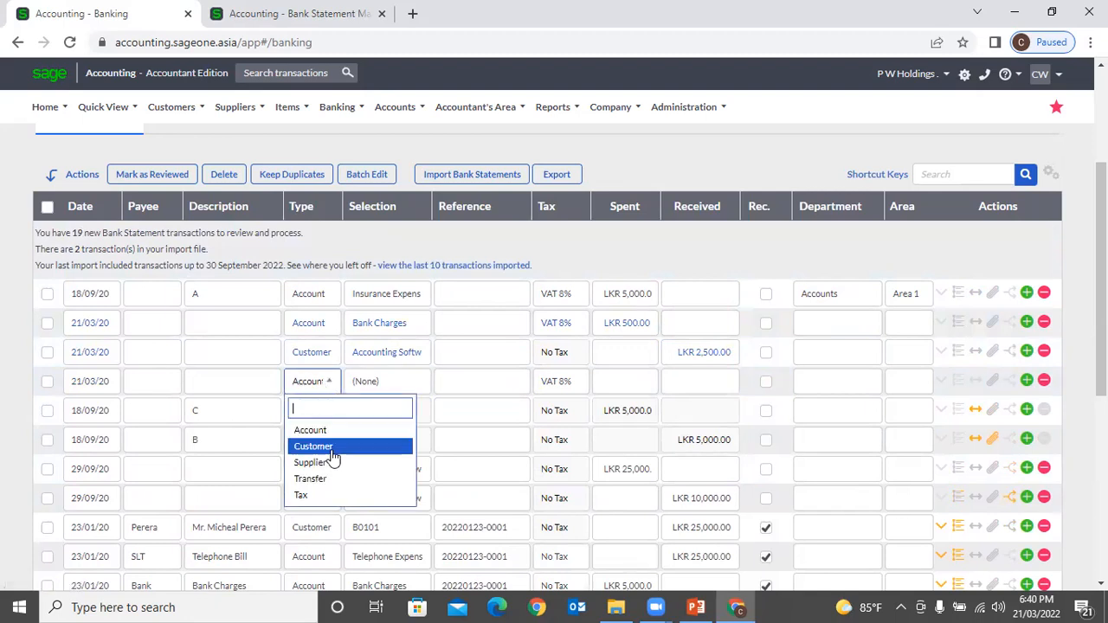
pyautogui.click(328, 462)
pyautogui.click(390, 386)
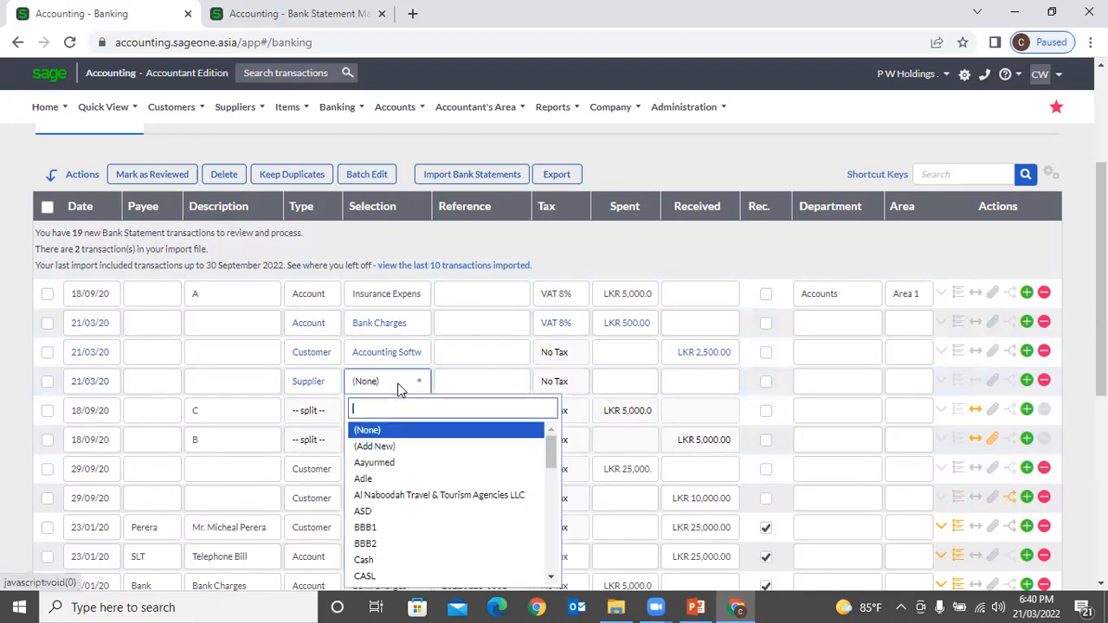
pyautogui.click(412, 512)
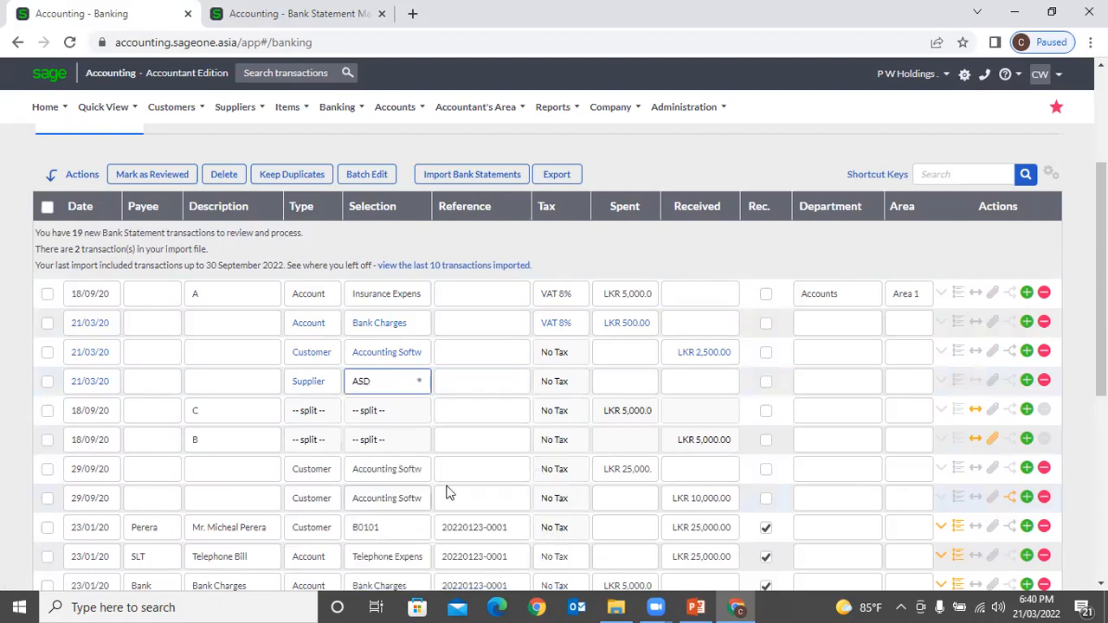
pyautogui.click(621, 384)
pyautogui.write('5000')
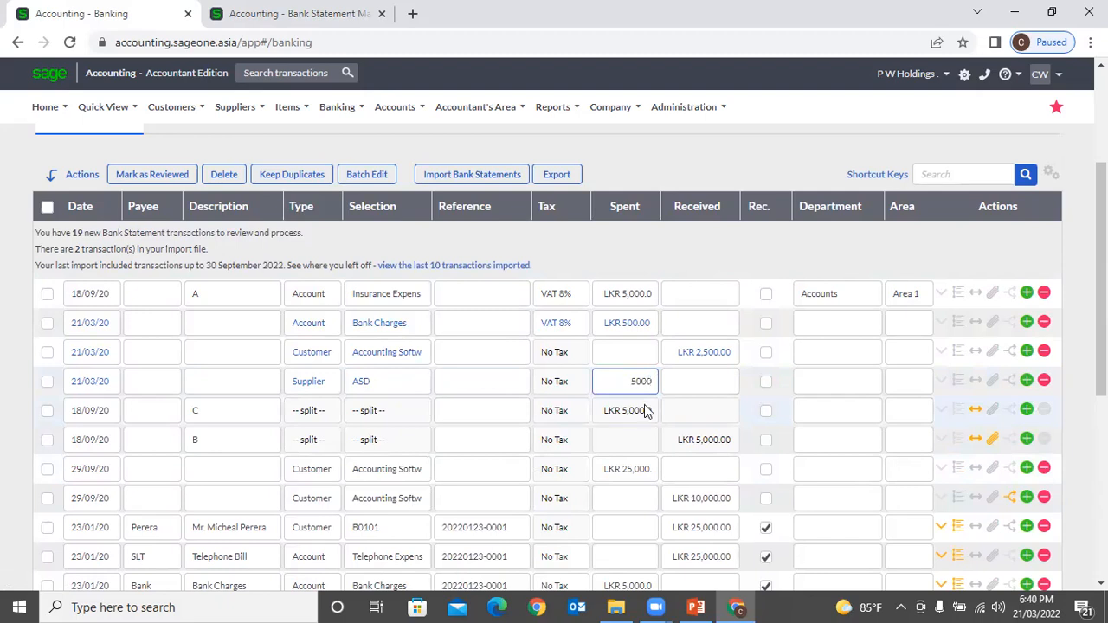
pyautogui.click(687, 271)
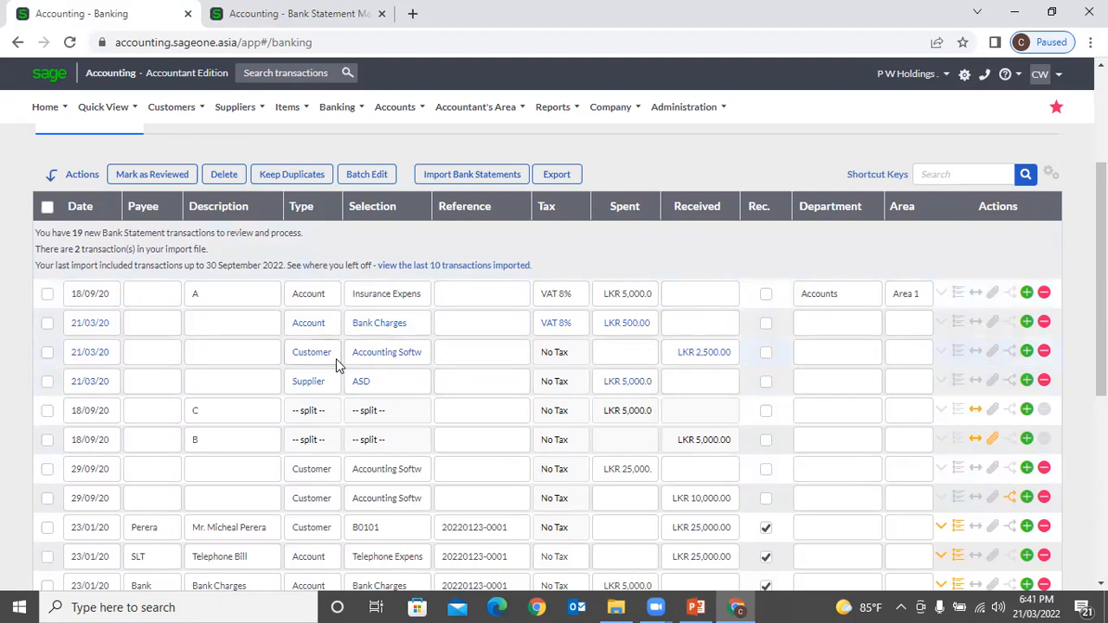
# Step: Add a Transfer line to Petty Cash with LKR 50,000 spent
pyautogui.click(1026, 382)
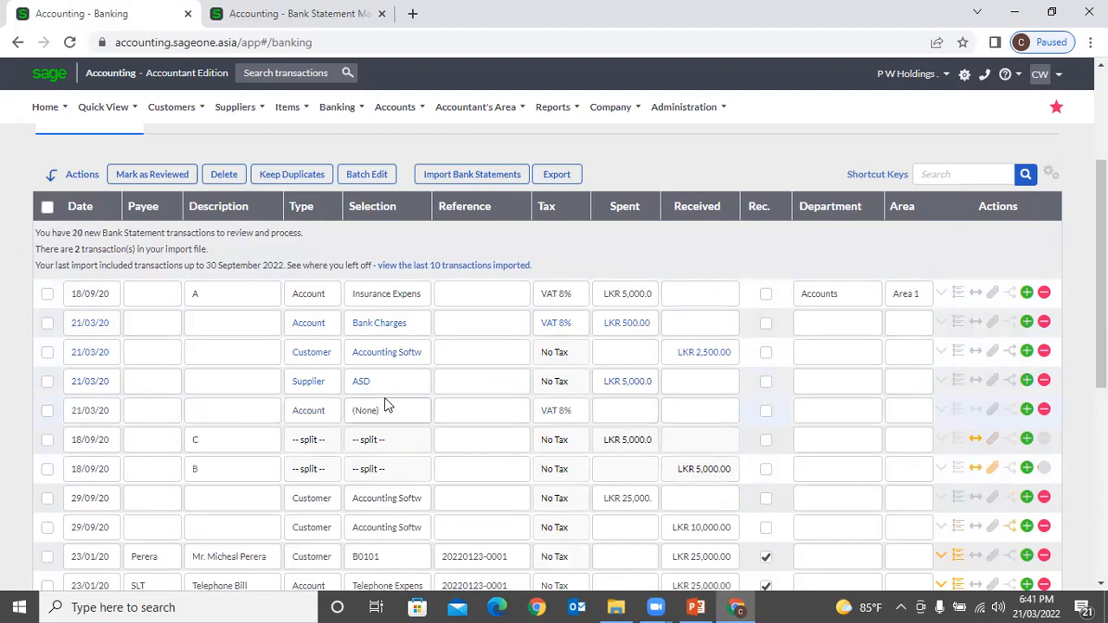
pyautogui.click(322, 409)
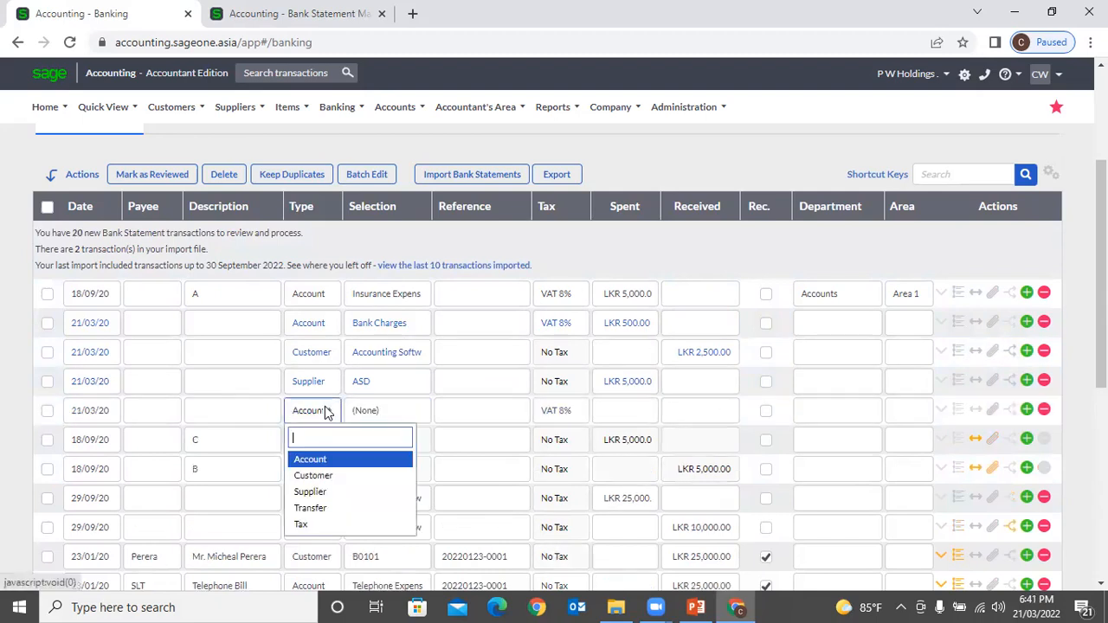
pyautogui.click(313, 508)
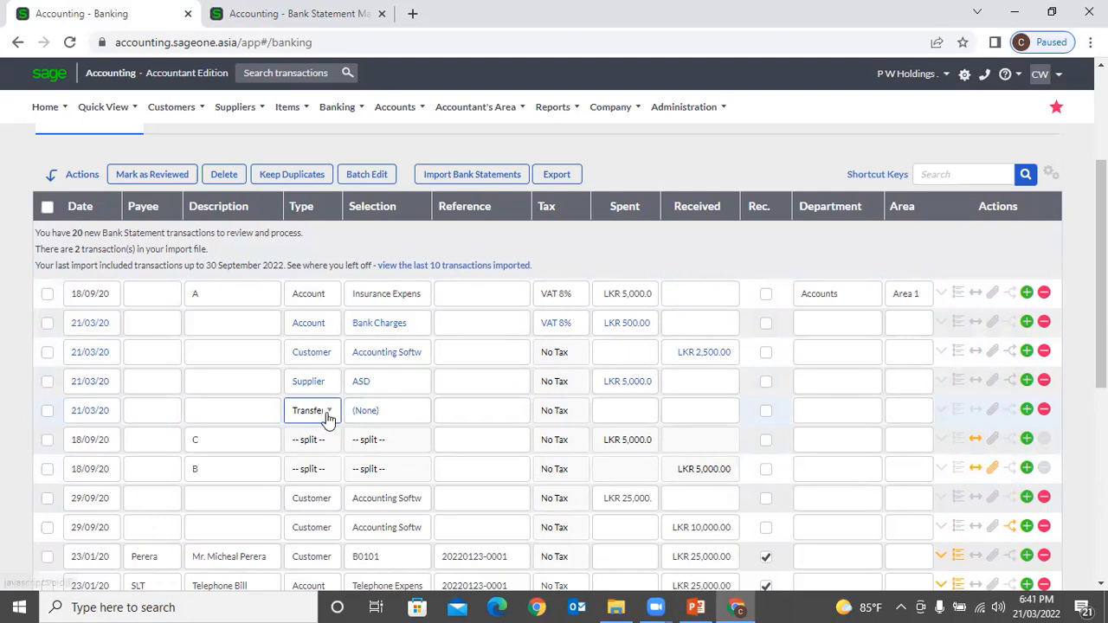
pyautogui.click(394, 417)
pyautogui.scroll(-2, 407, 333)
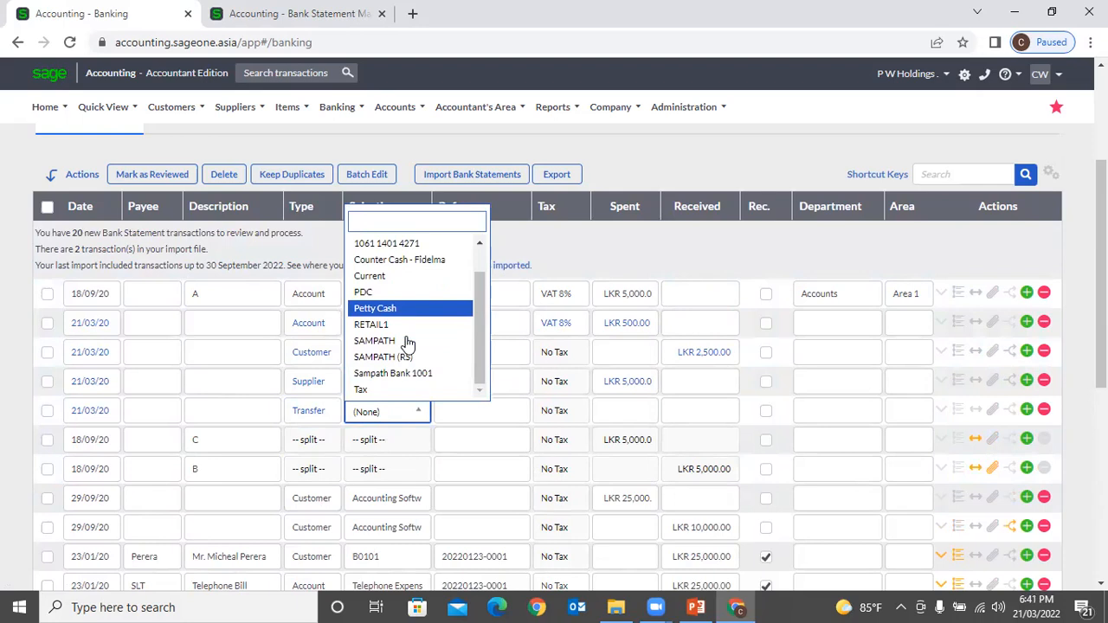
pyautogui.click(391, 310)
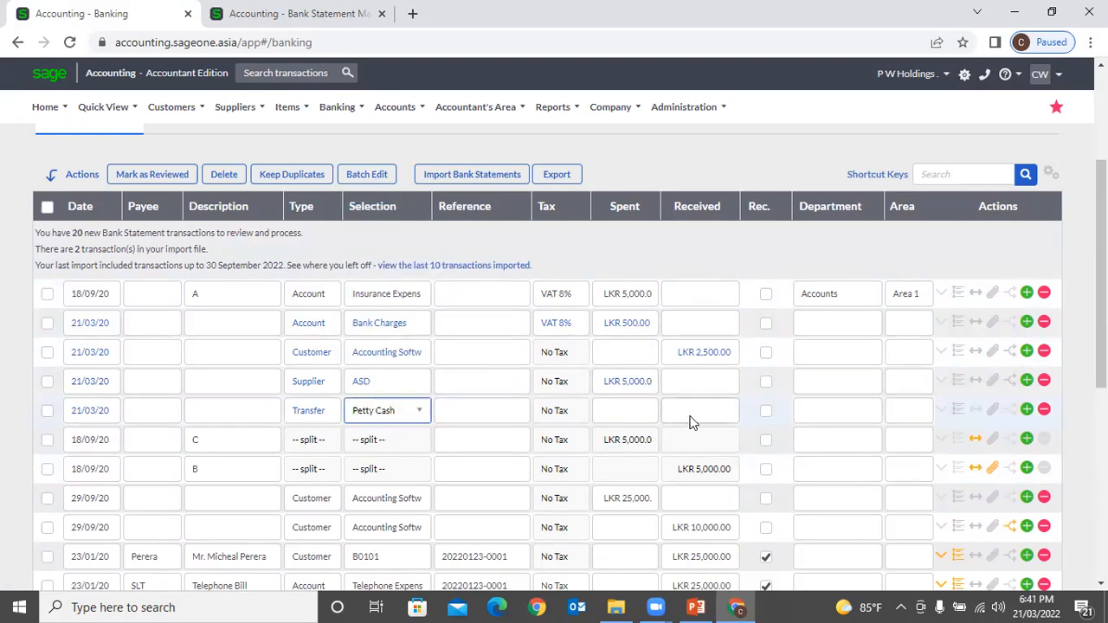
pyautogui.click(631, 412)
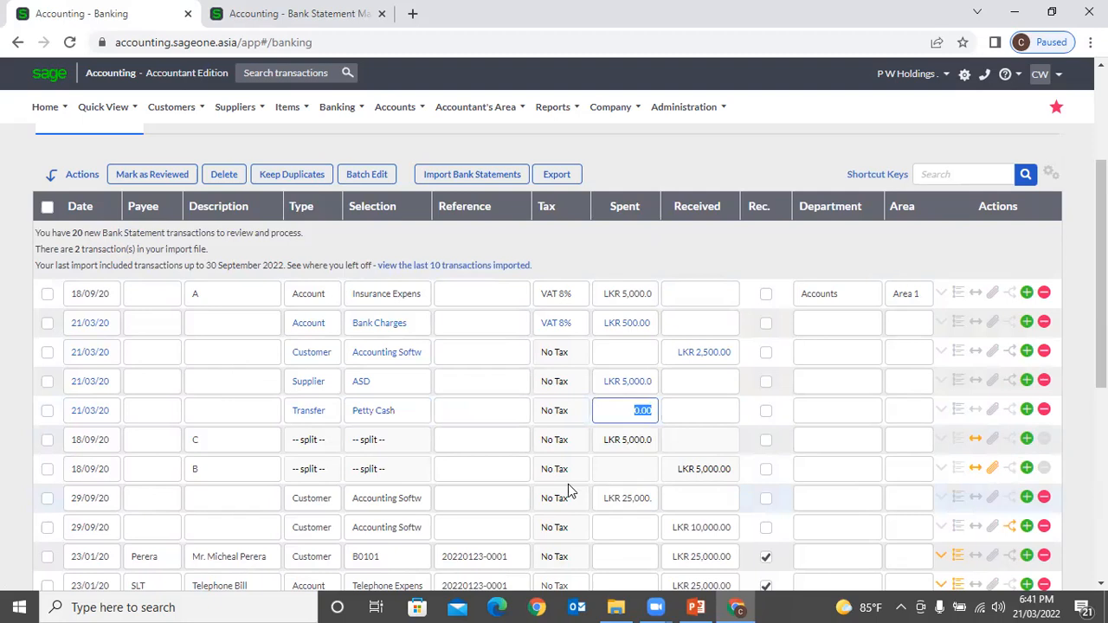
pyautogui.write('50000')
pyautogui.click(663, 269)
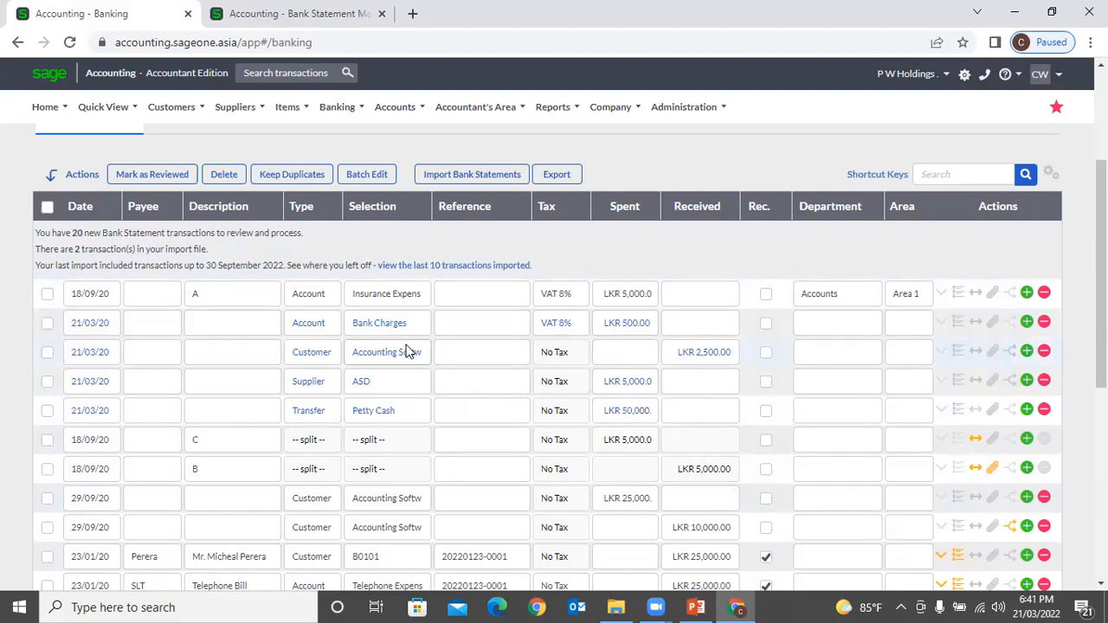
# Step: Add a Tax line for period 07/2018 with LKR 5,000 spent
pyautogui.click(1026, 438)
pyautogui.click(320, 442)
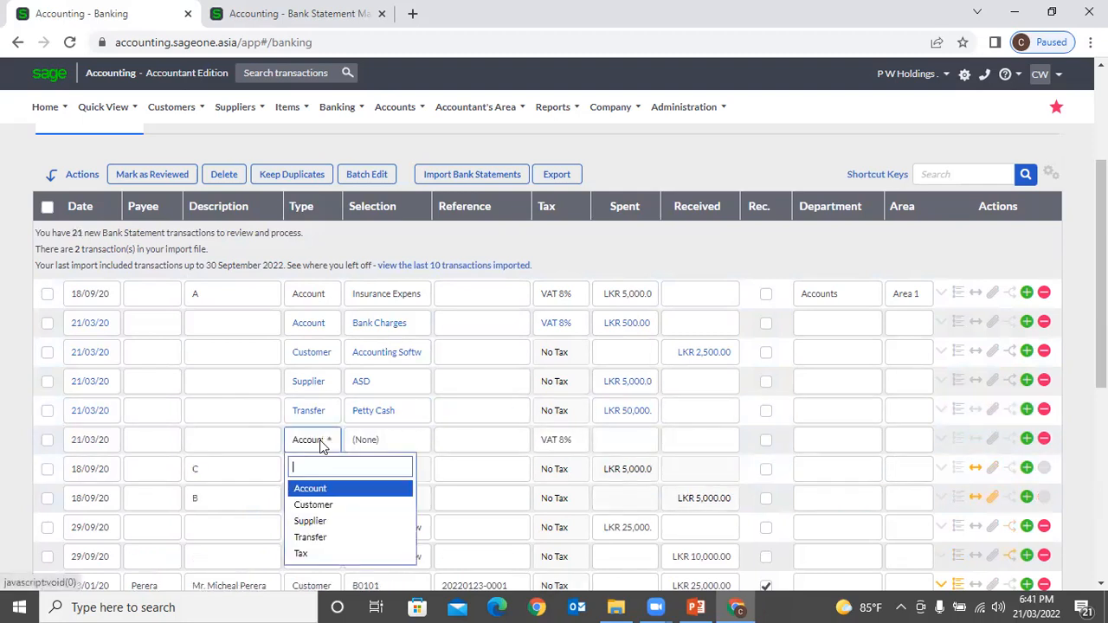
pyautogui.scroll(-1, 326, 554)
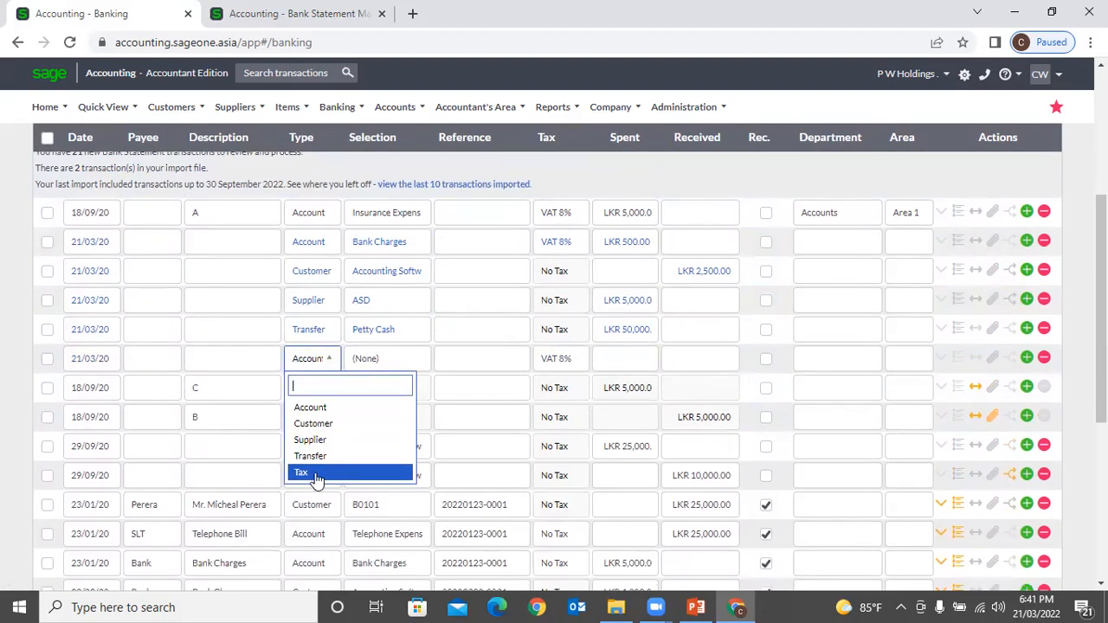
pyautogui.click(311, 474)
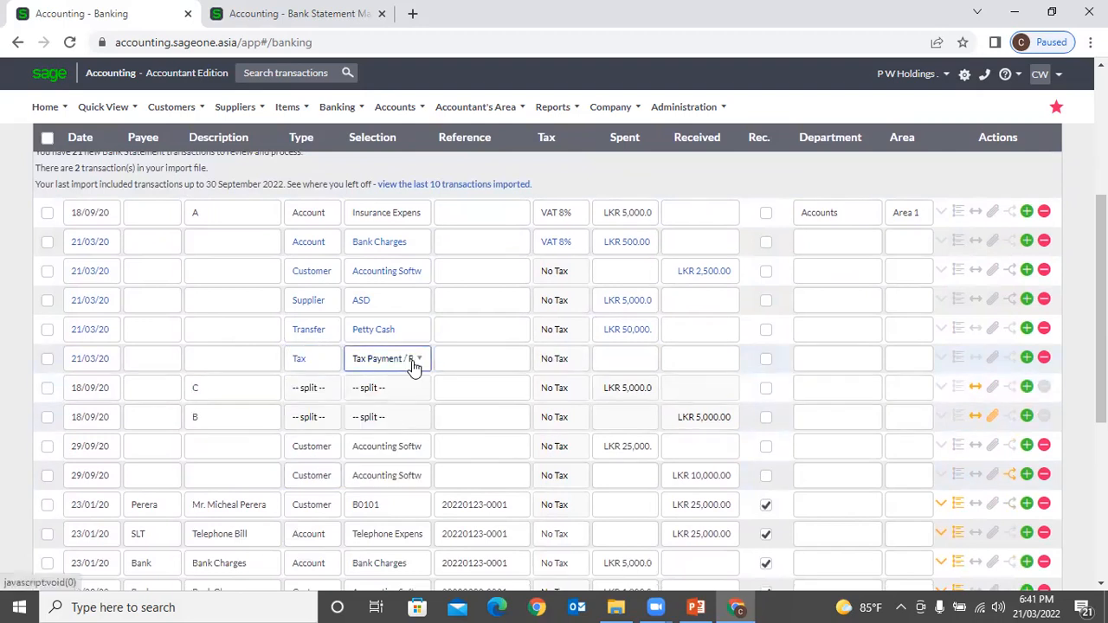
pyautogui.click(414, 363)
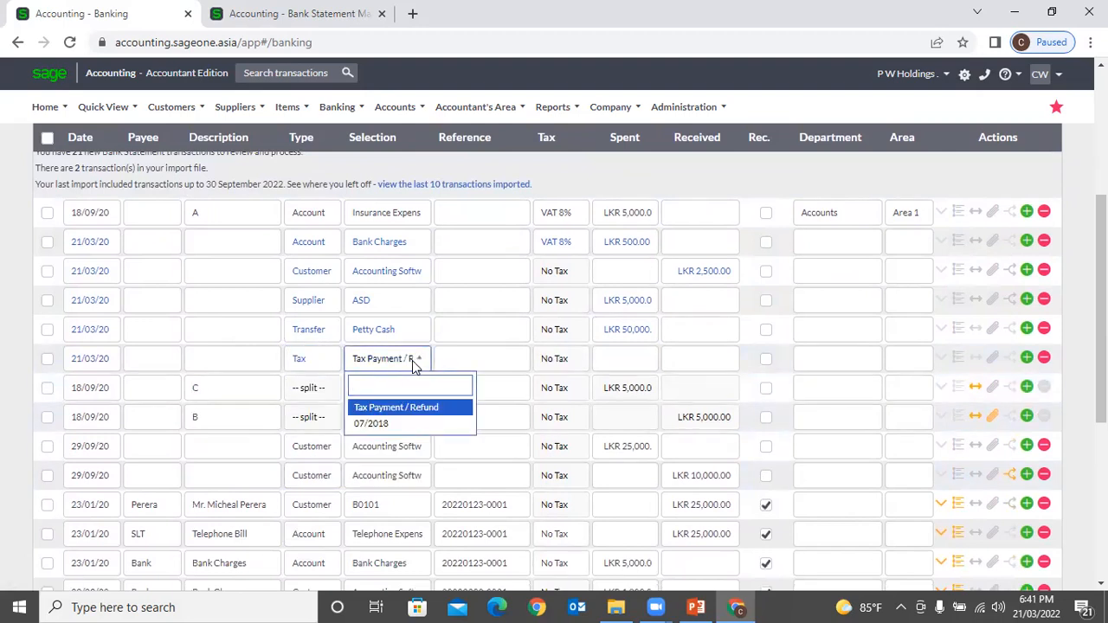
pyautogui.scroll(1, 414, 364)
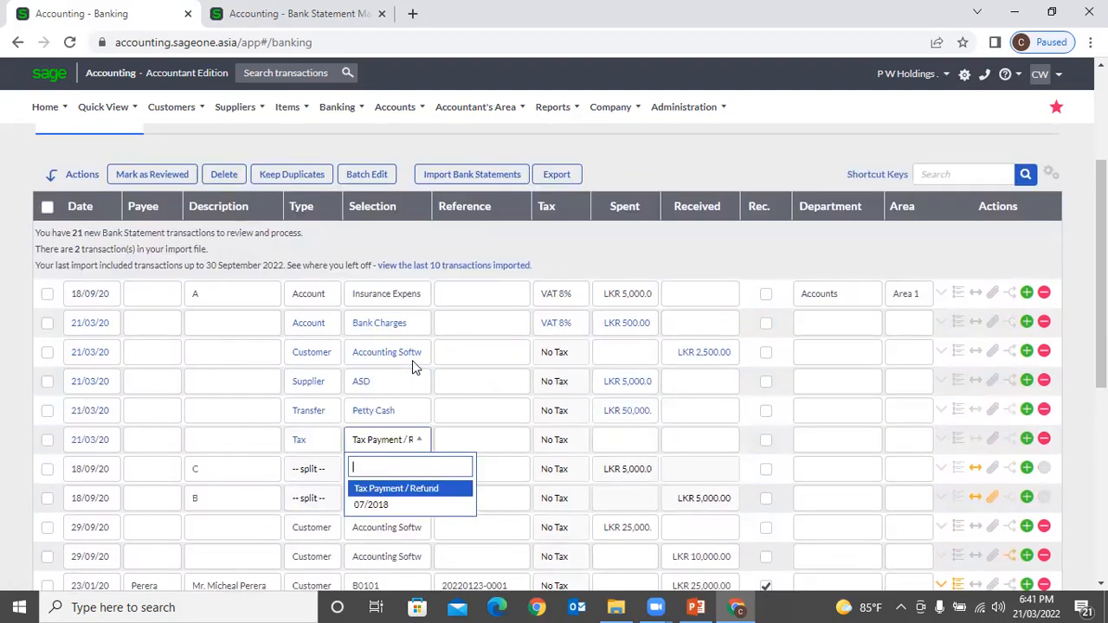
pyautogui.click(408, 506)
pyautogui.click(639, 442)
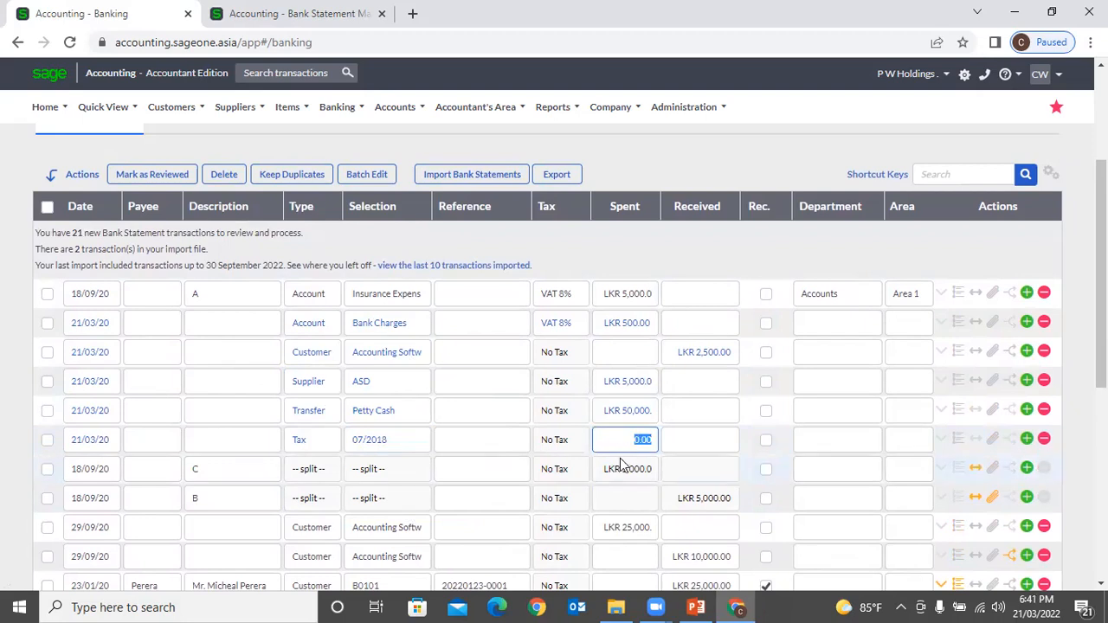
pyautogui.write('5000')
pyautogui.click(649, 247)
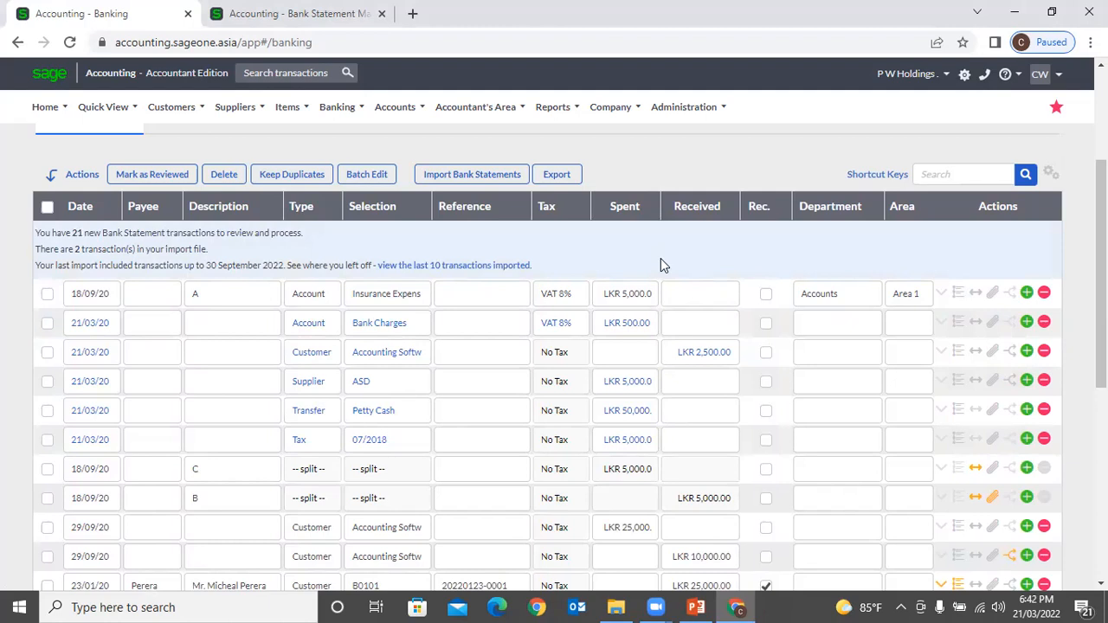
pyautogui.click(676, 599)
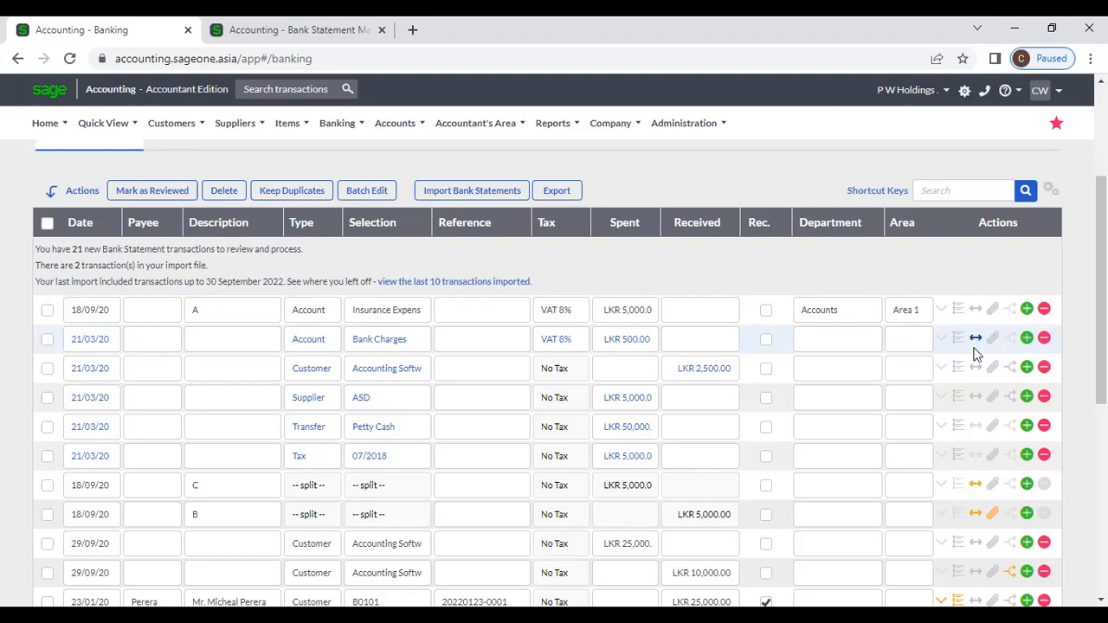
# Step: Insert a line below the second row spending LKR 10,000 and open its Split Transactions dialog
pyautogui.click(1027, 337)
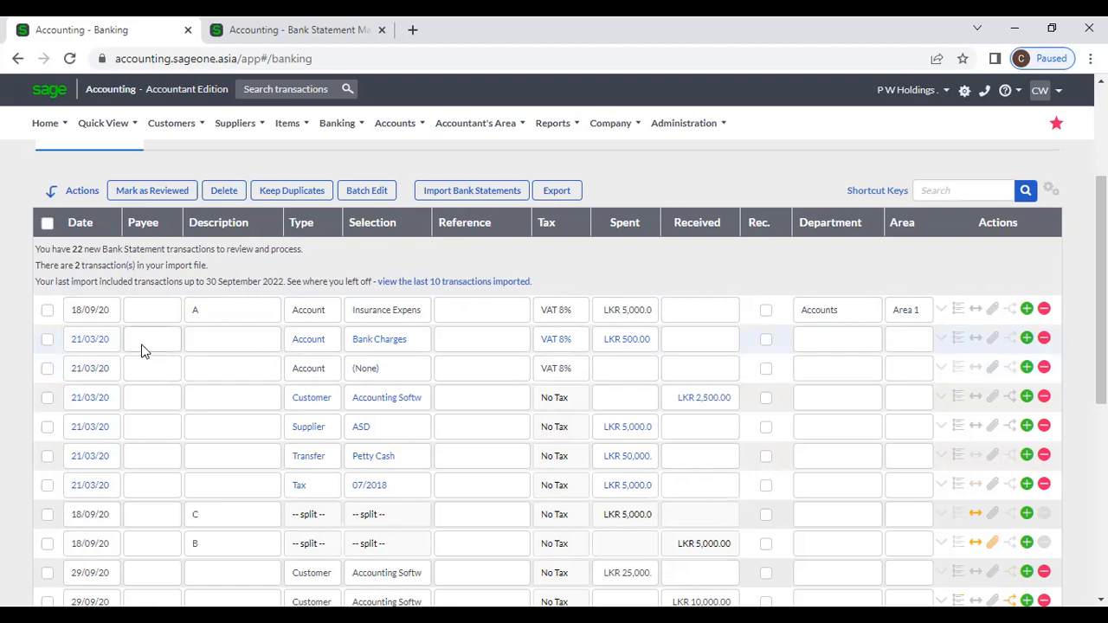
pyautogui.click(598, 374)
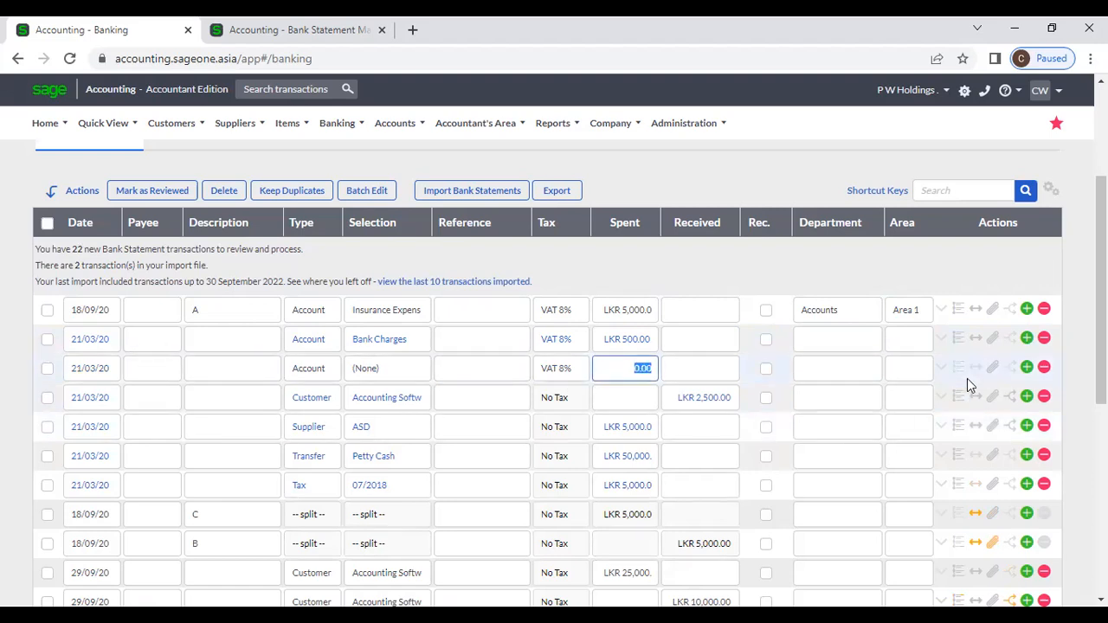
pyautogui.write('10000')
pyautogui.click(802, 276)
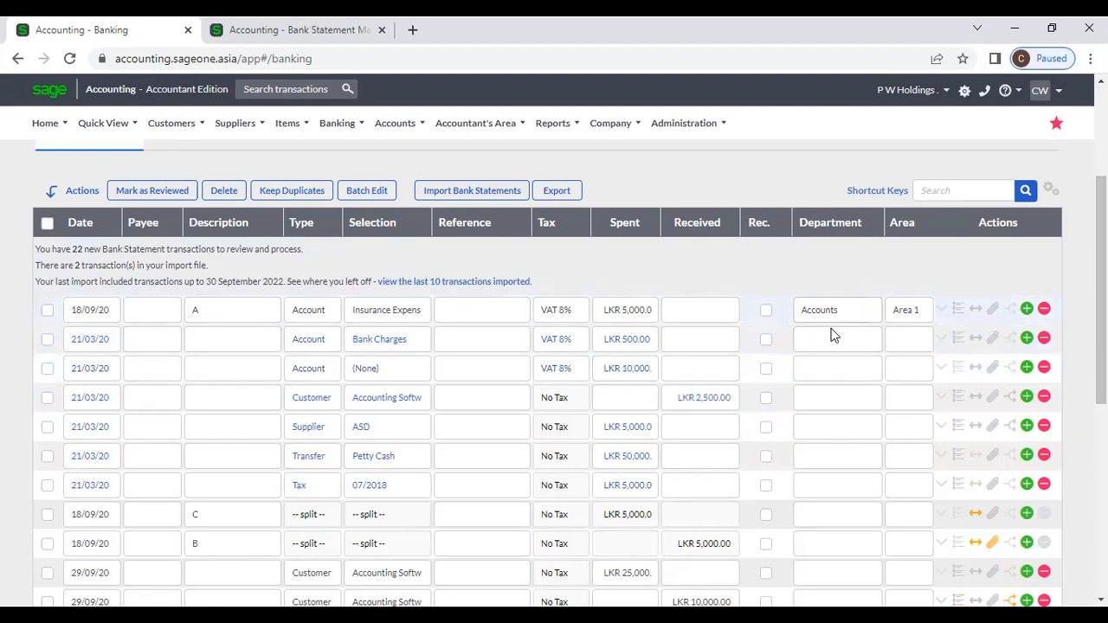
pyautogui.click(972, 368)
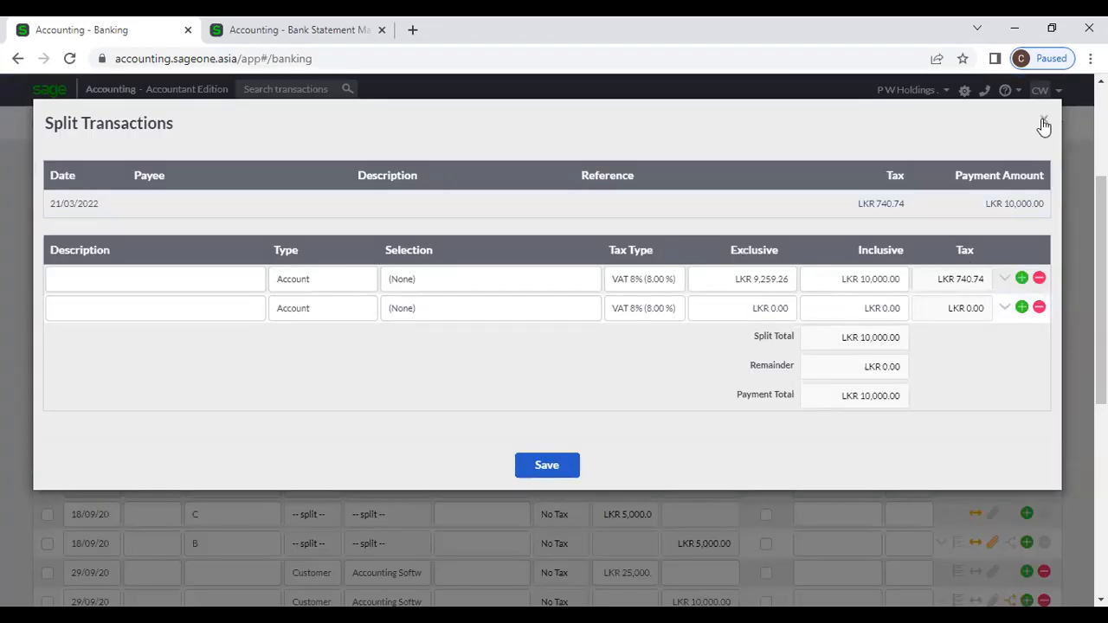
# Step: Reopen the split and assign the first split line to Computer Expenses
pyautogui.click(1044, 123)
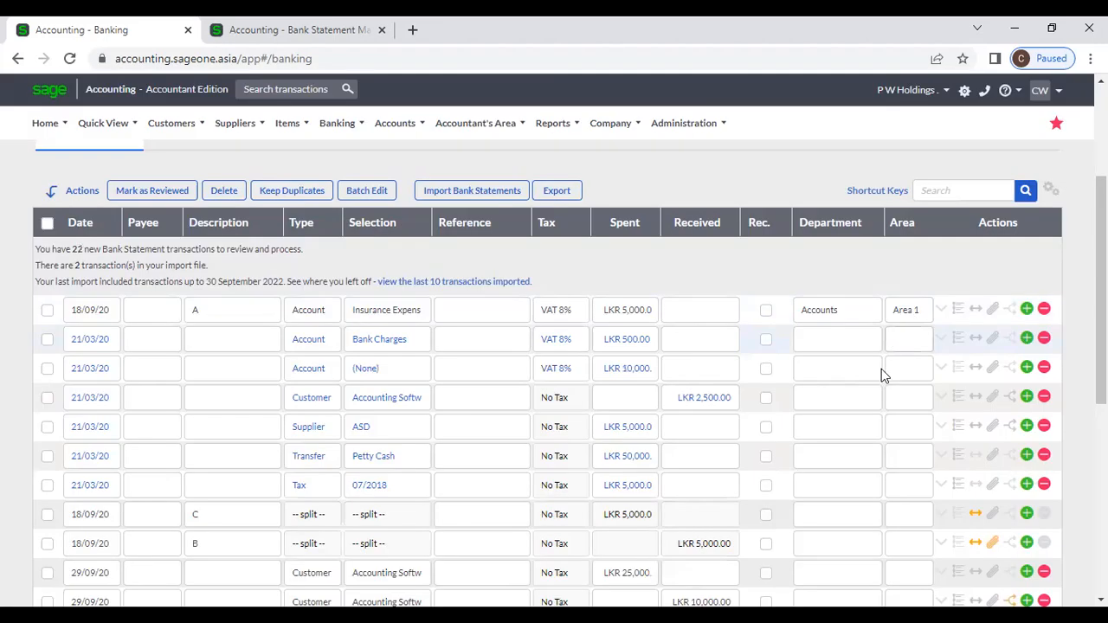
pyautogui.click(975, 368)
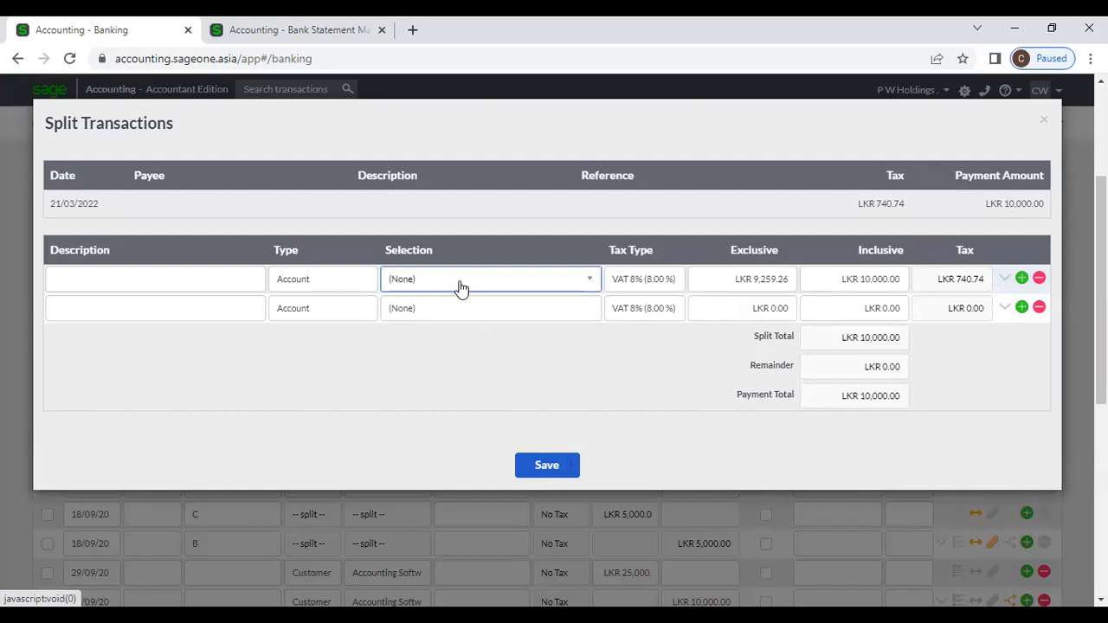
pyautogui.click(460, 289)
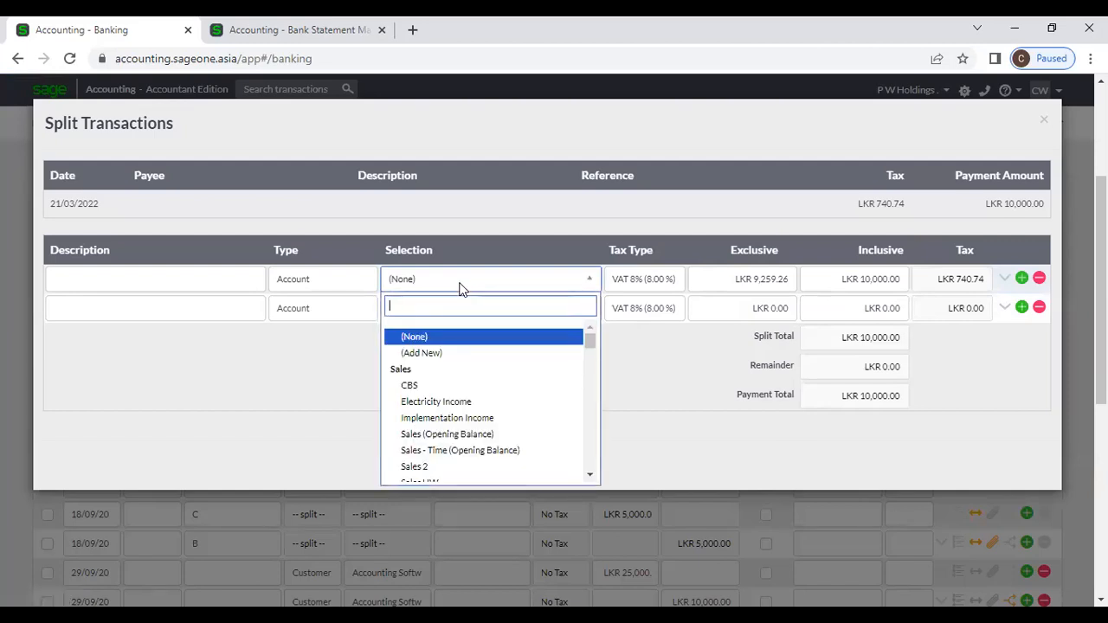
pyautogui.write('c')
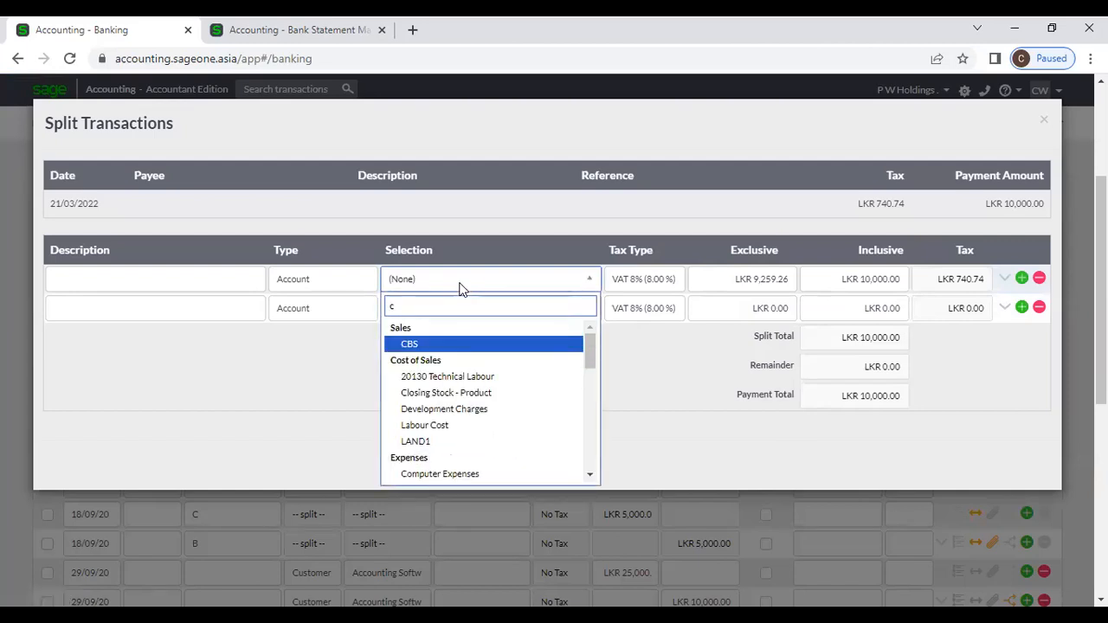
pyautogui.write('l')
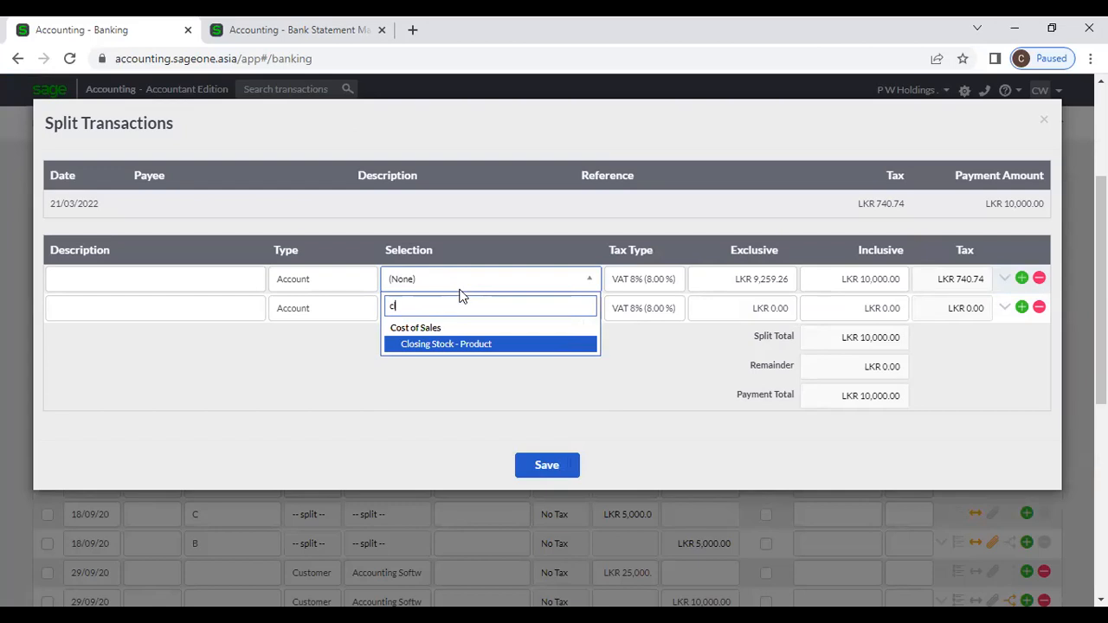
pyautogui.press('BackSpace')
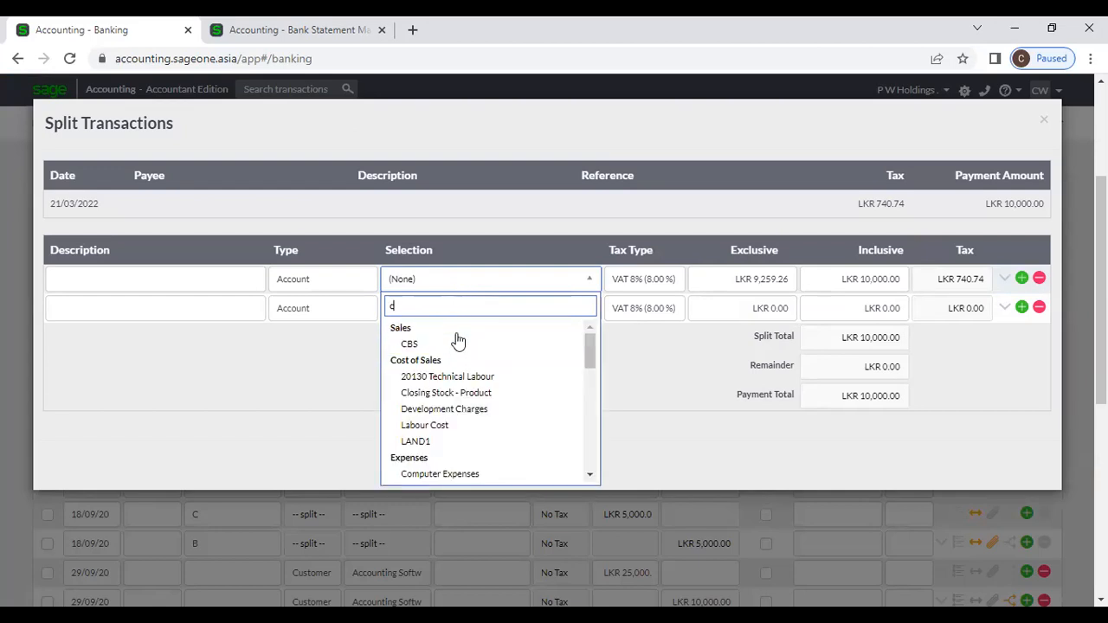
pyautogui.scroll(-3, 460, 355)
pyautogui.scroll(2, 459, 355)
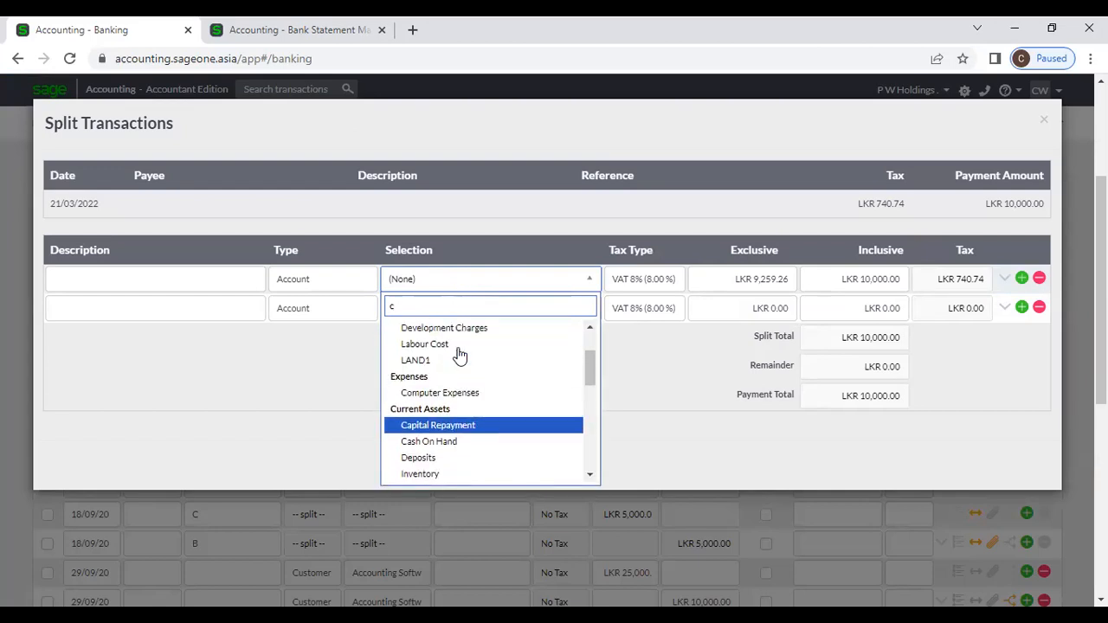
pyautogui.click(477, 396)
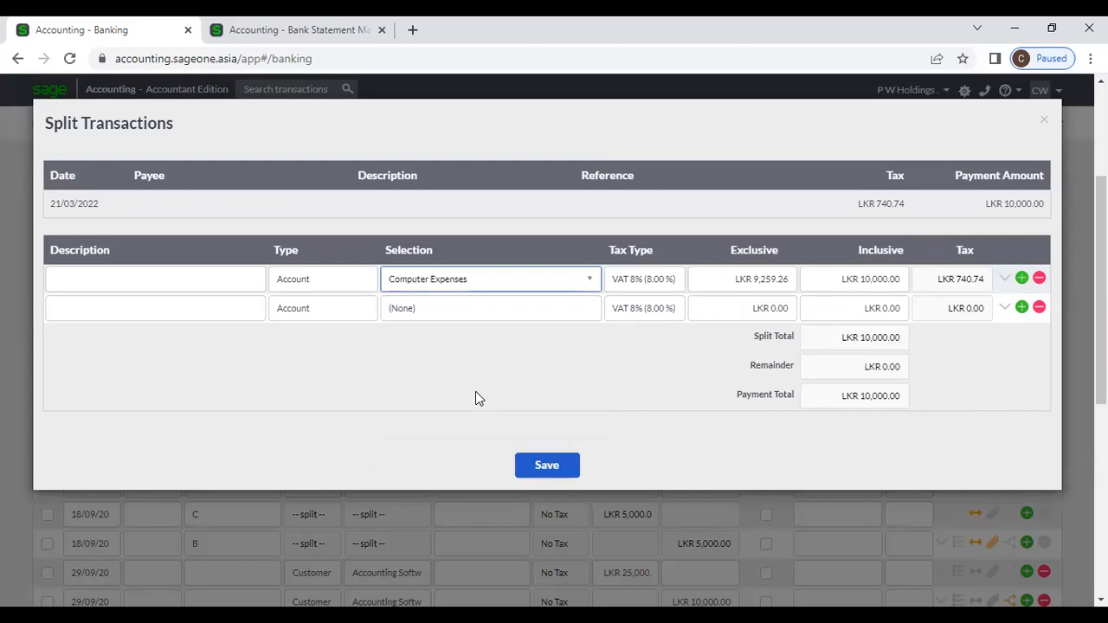
# Step: Keep VAT 8% on the first line and enter 30000 as its inclusive amount
pyautogui.click(733, 283)
pyautogui.click(650, 285)
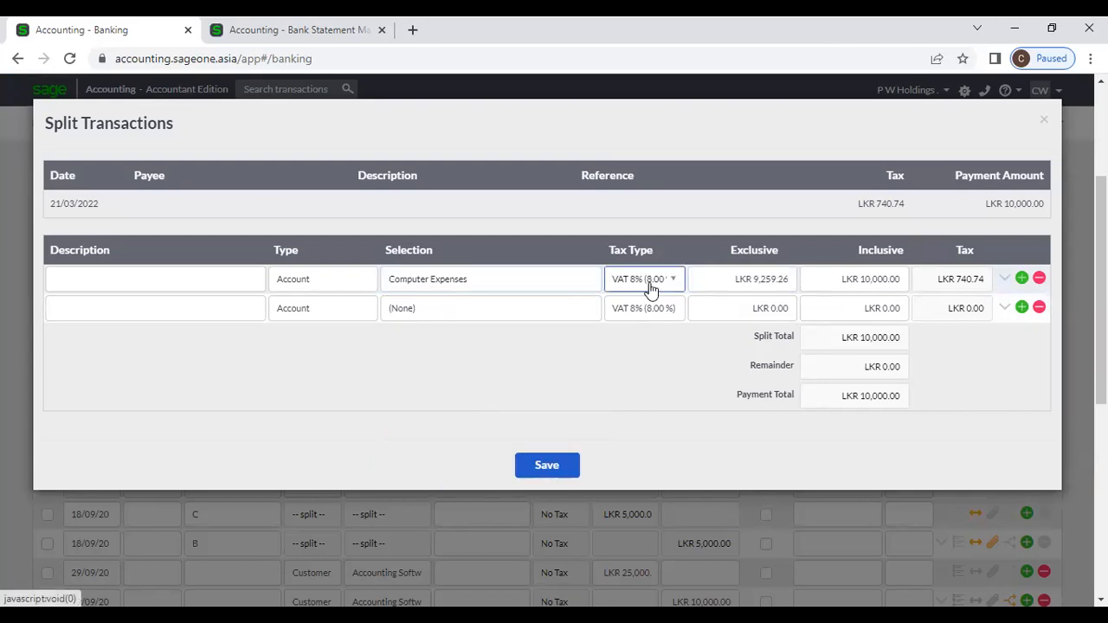
pyautogui.scroll(3, 649, 429)
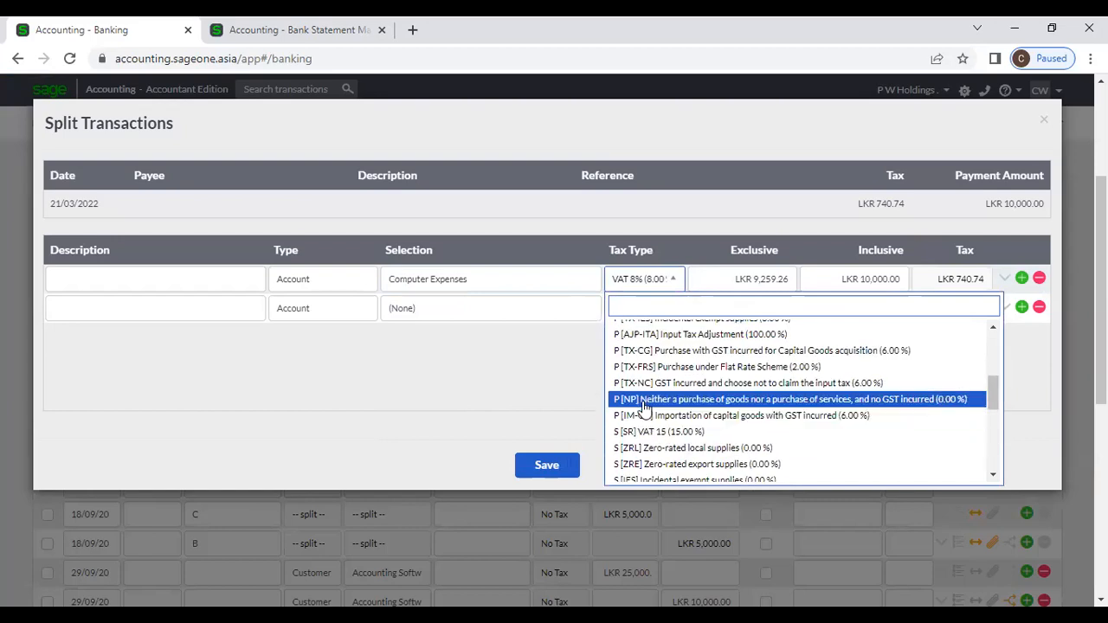
pyautogui.click(715, 280)
pyautogui.click(712, 282)
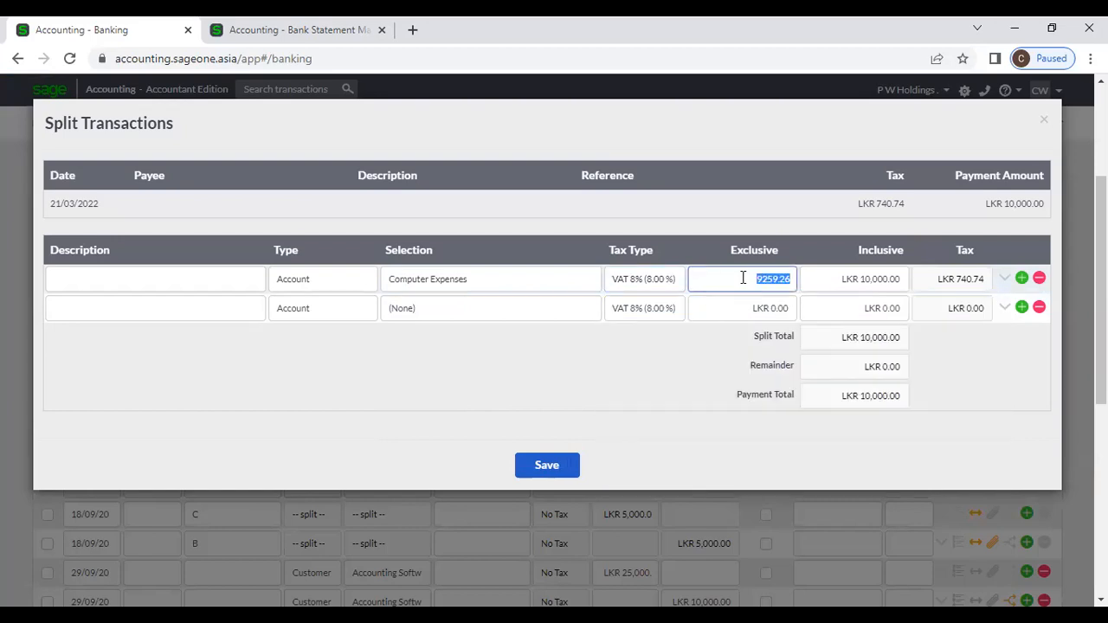
pyautogui.click(850, 279)
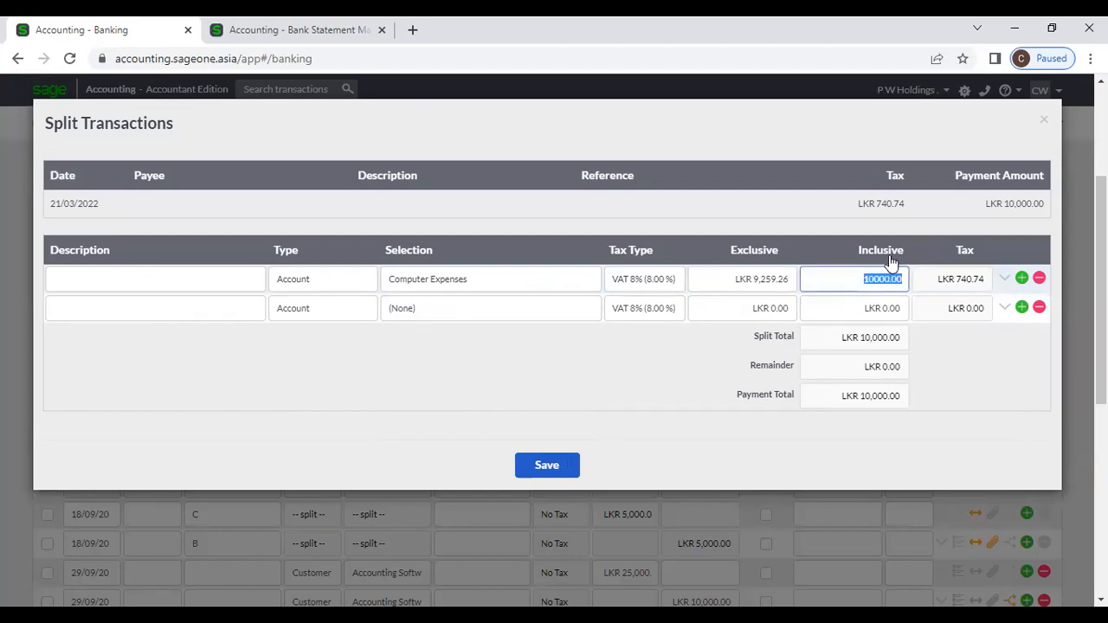
pyautogui.write('30000')
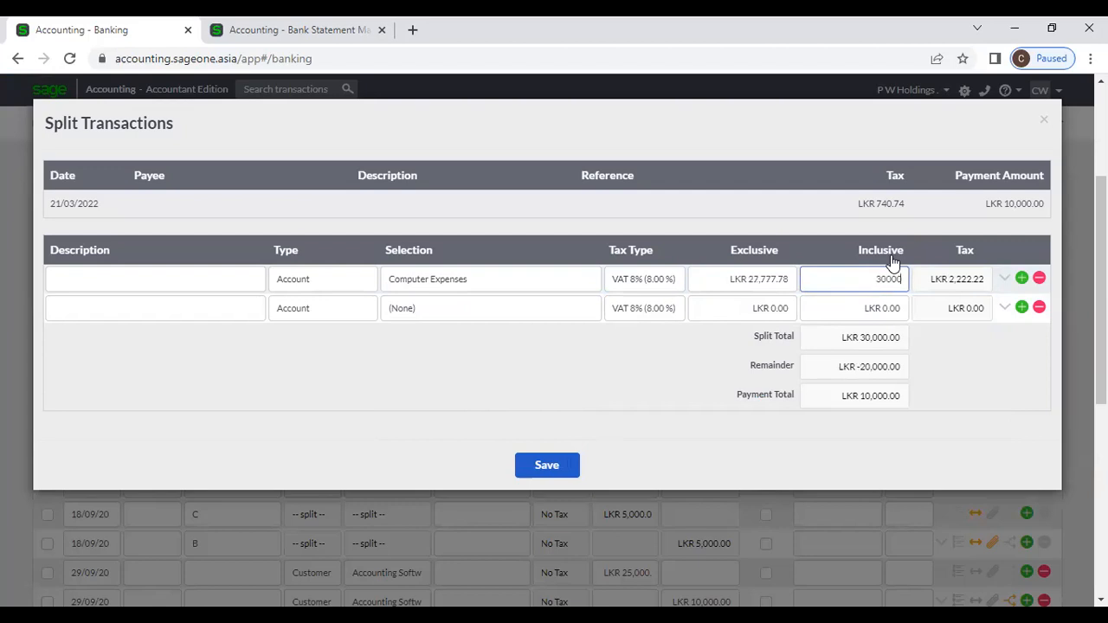
# Step: Assign Advertising at 2,500 to the second line, correcting the first line to 3,000
pyautogui.click(438, 310)
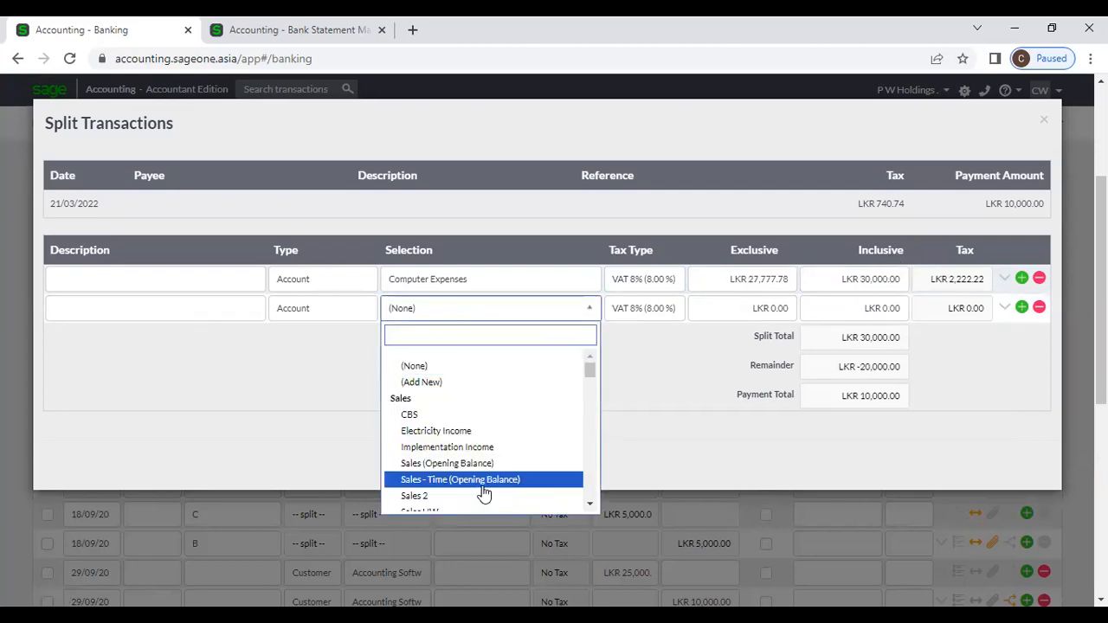
pyautogui.scroll(-3, 483, 493)
pyautogui.scroll(-5, 483, 494)
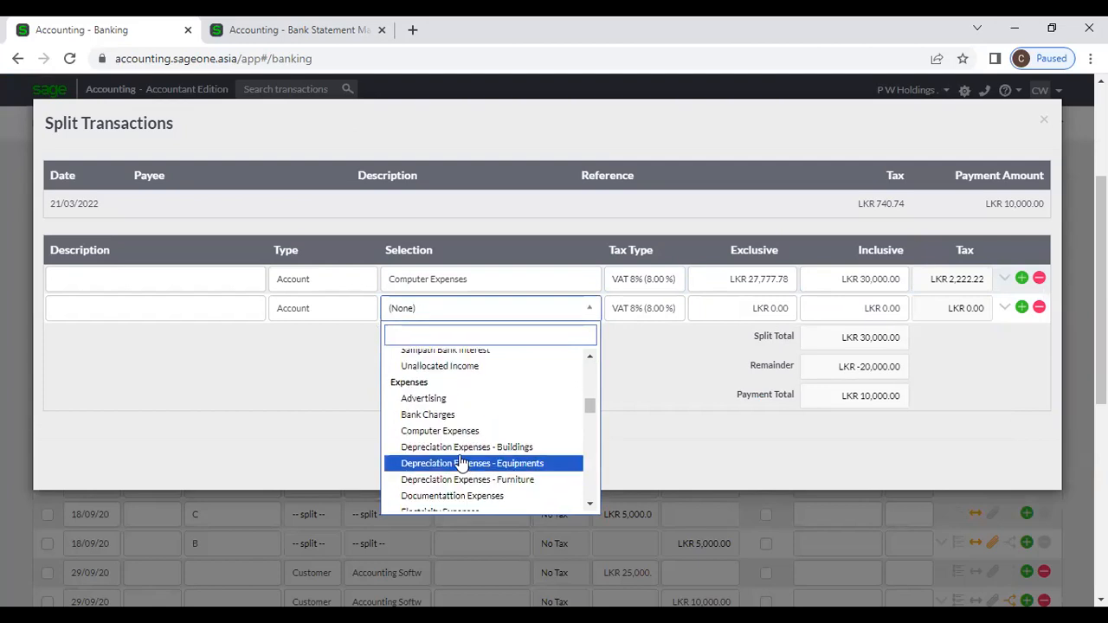
pyautogui.click(444, 401)
pyautogui.click(848, 308)
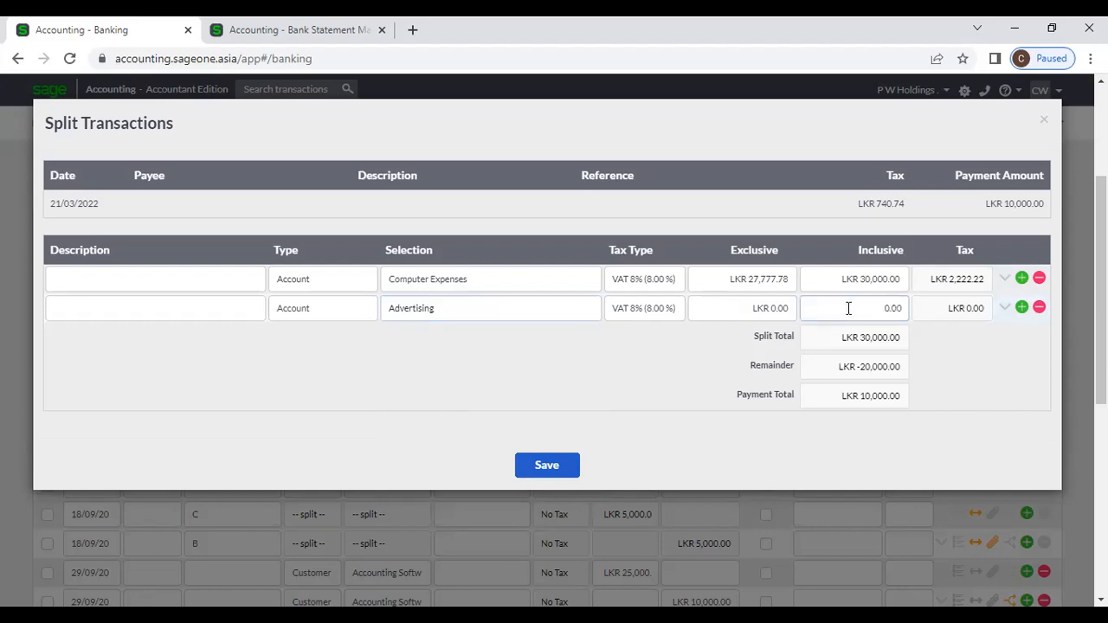
pyautogui.click(868, 279)
pyautogui.click(881, 279)
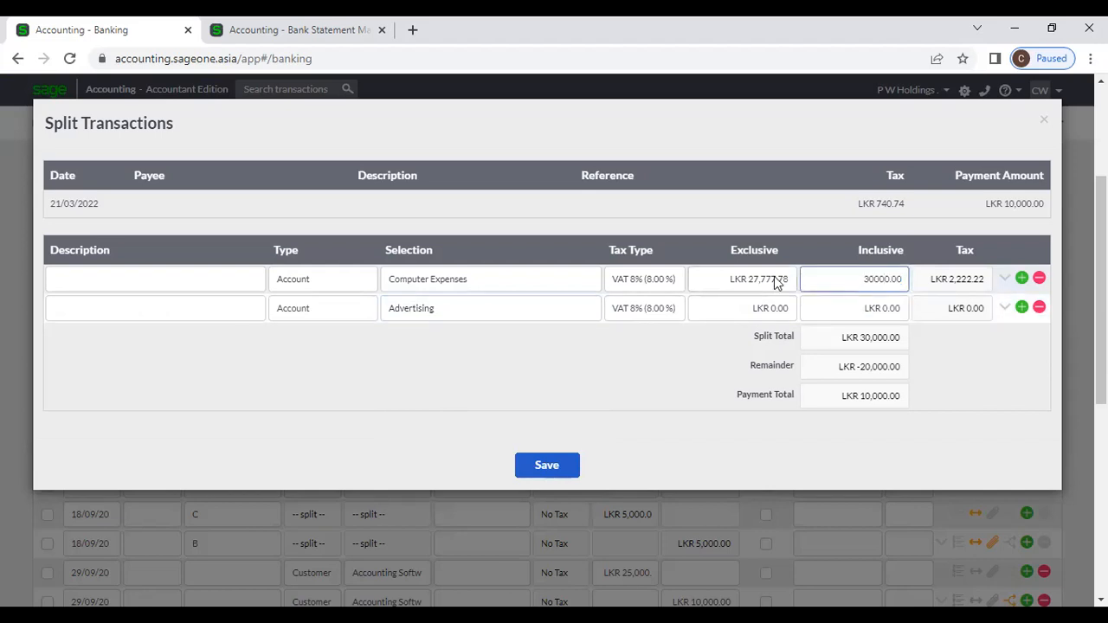
pyautogui.press('BackSpace')
pyautogui.click(839, 309)
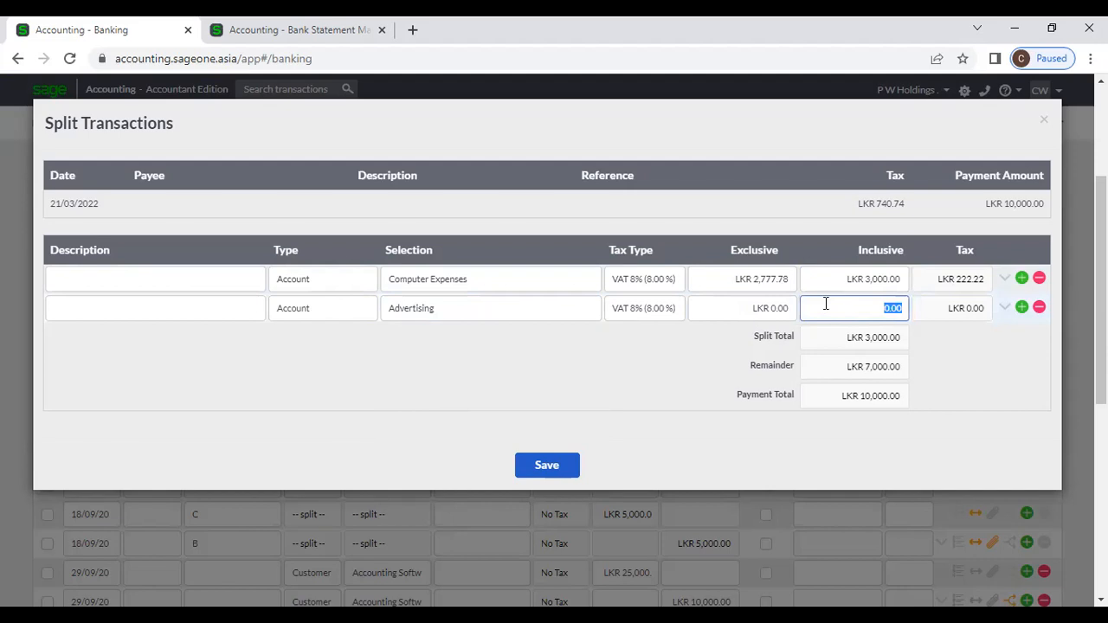
pyautogui.write('2500')
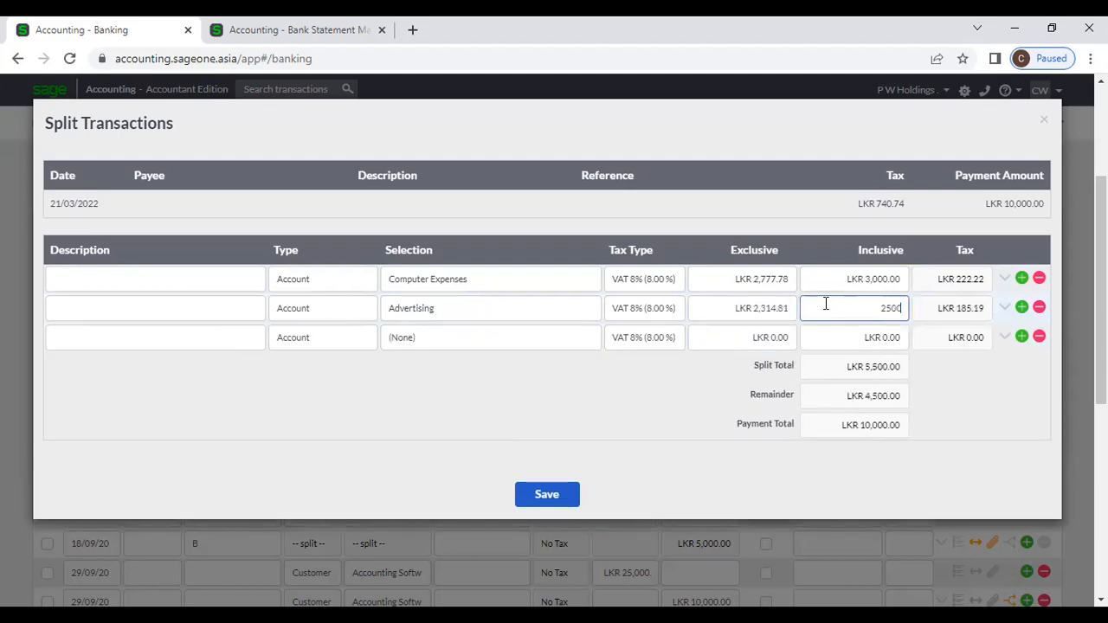
# Step: Assign Electricity Expenses at 4,500 to the third line, save the split and review it
pyautogui.click(423, 338)
pyautogui.scroll(-6, 475, 455)
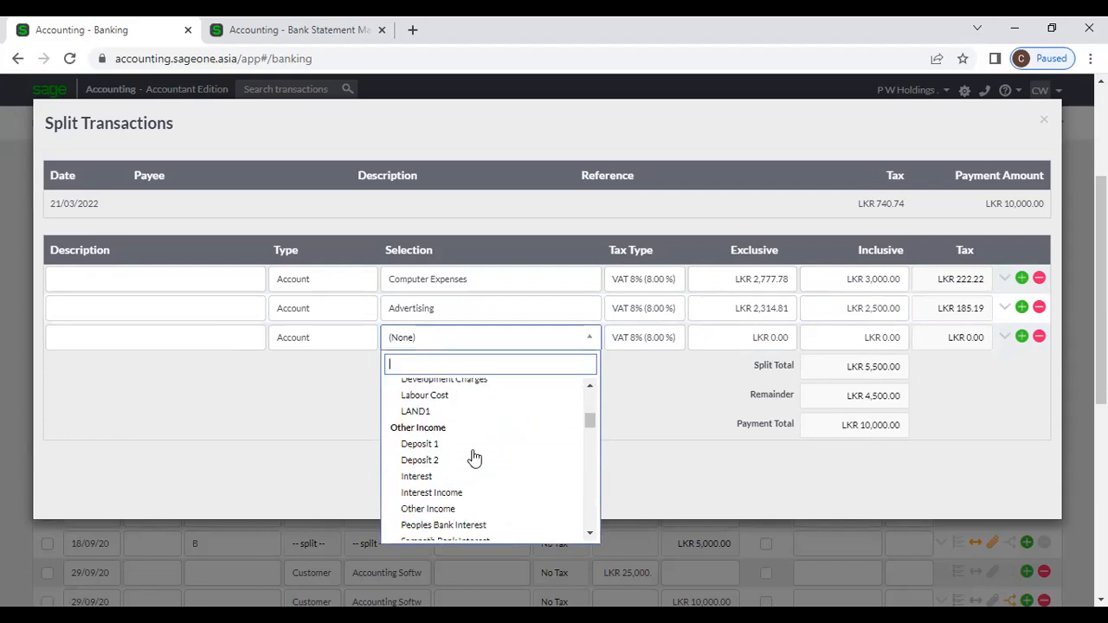
pyautogui.scroll(-4, 476, 459)
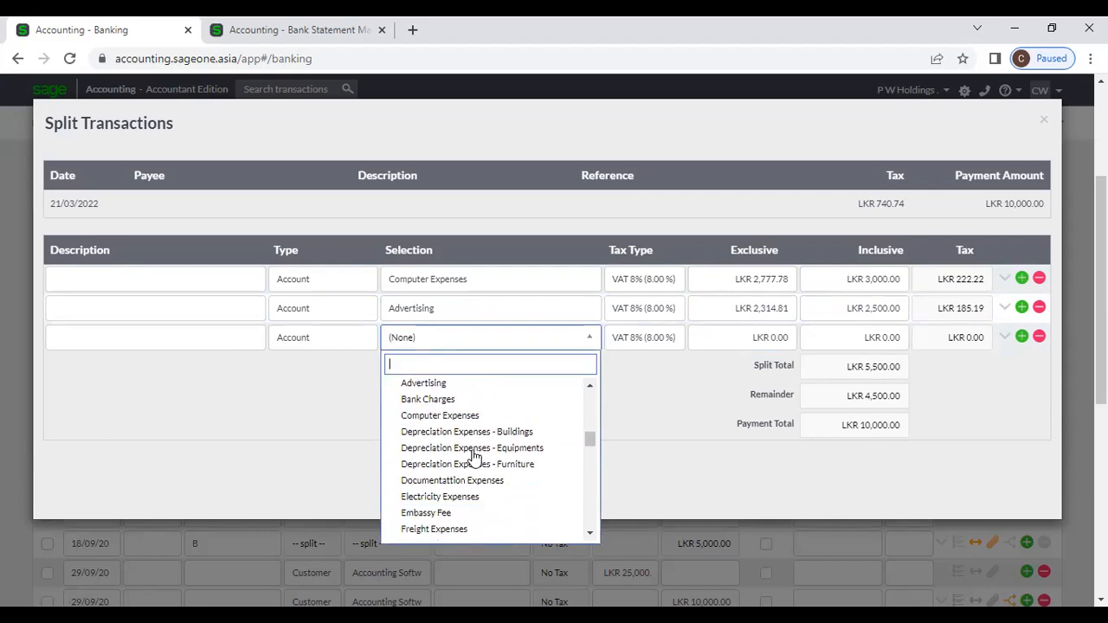
pyautogui.click(489, 465)
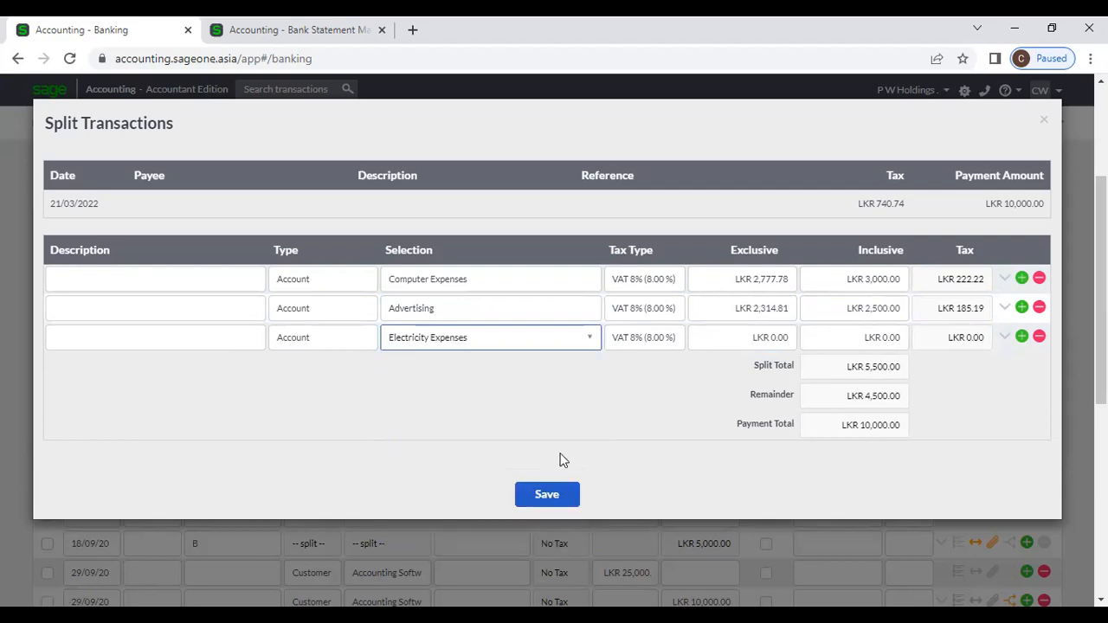
pyautogui.click(868, 347)
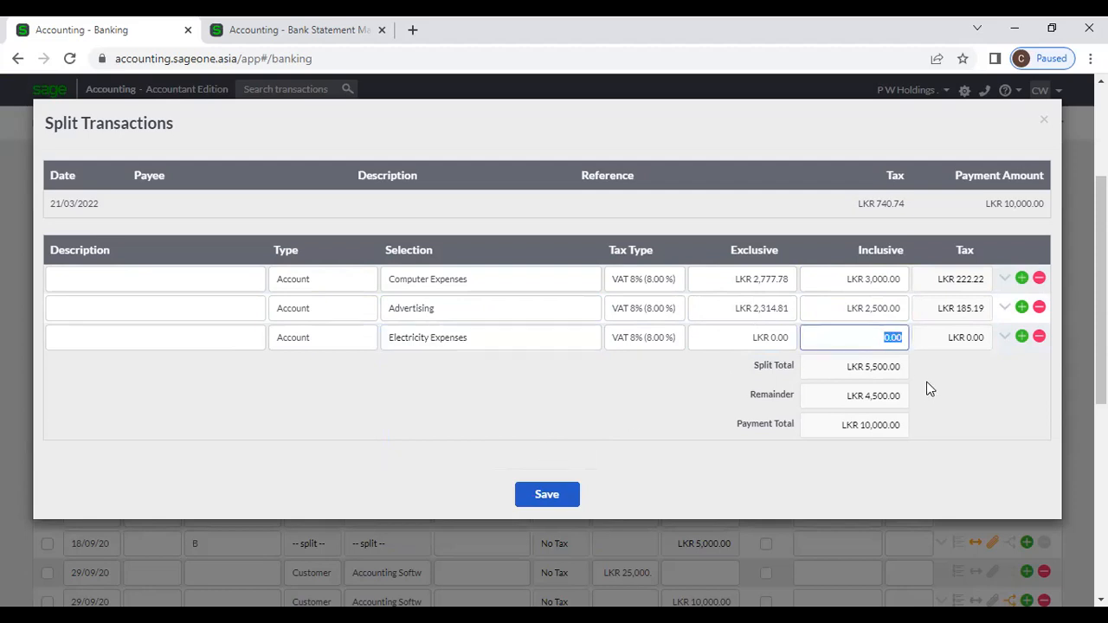
pyautogui.write('45000')
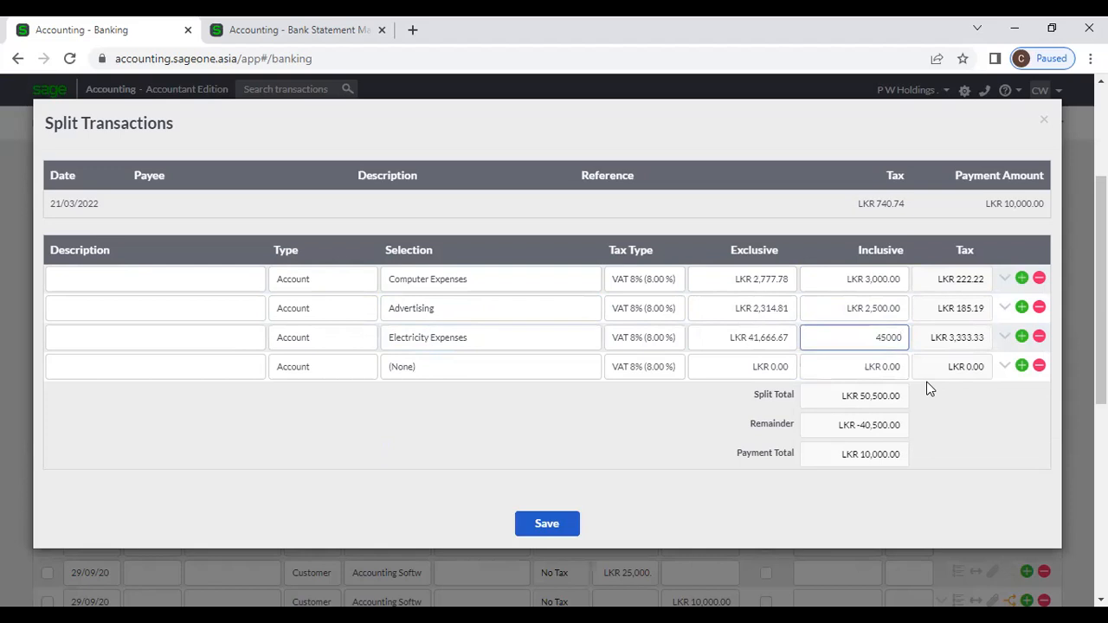
pyautogui.press('BackSpace')
pyautogui.click(991, 436)
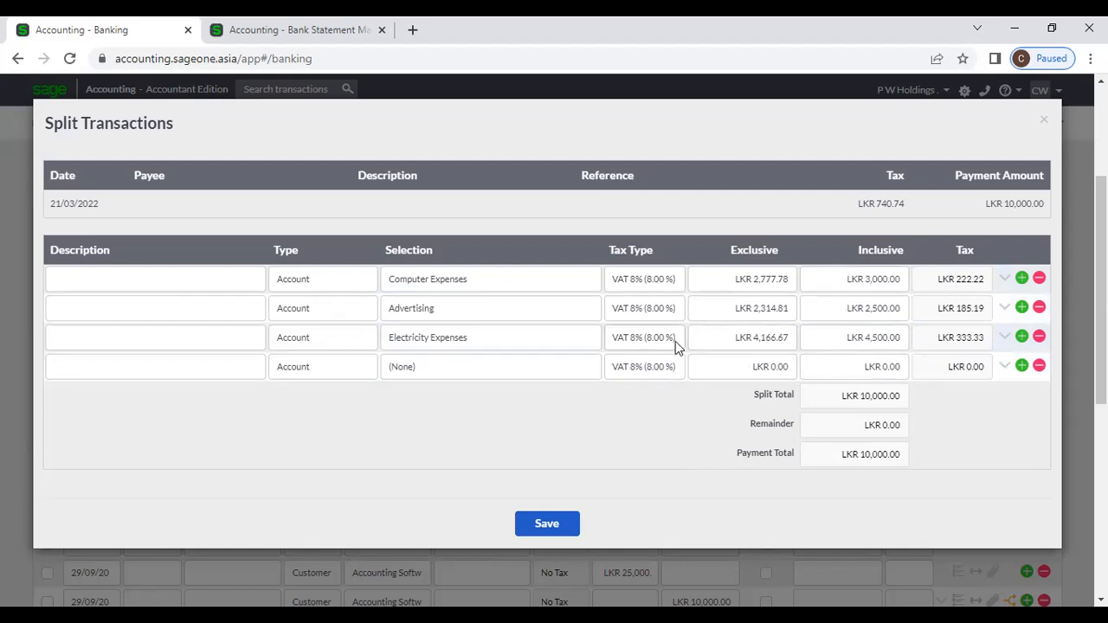
pyautogui.click(513, 527)
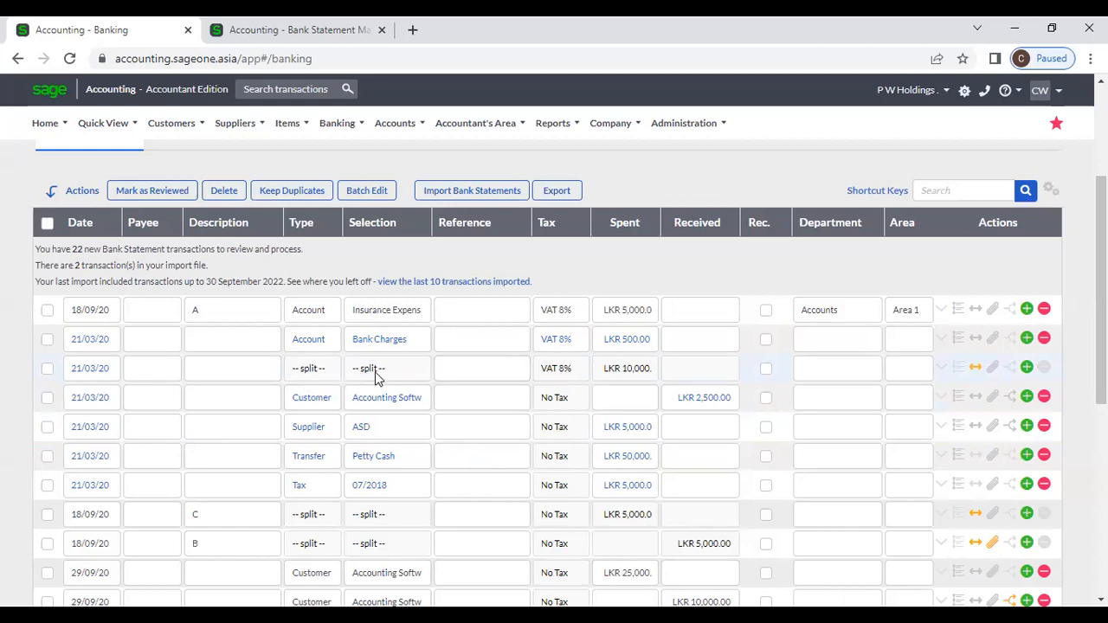
pyautogui.click(975, 367)
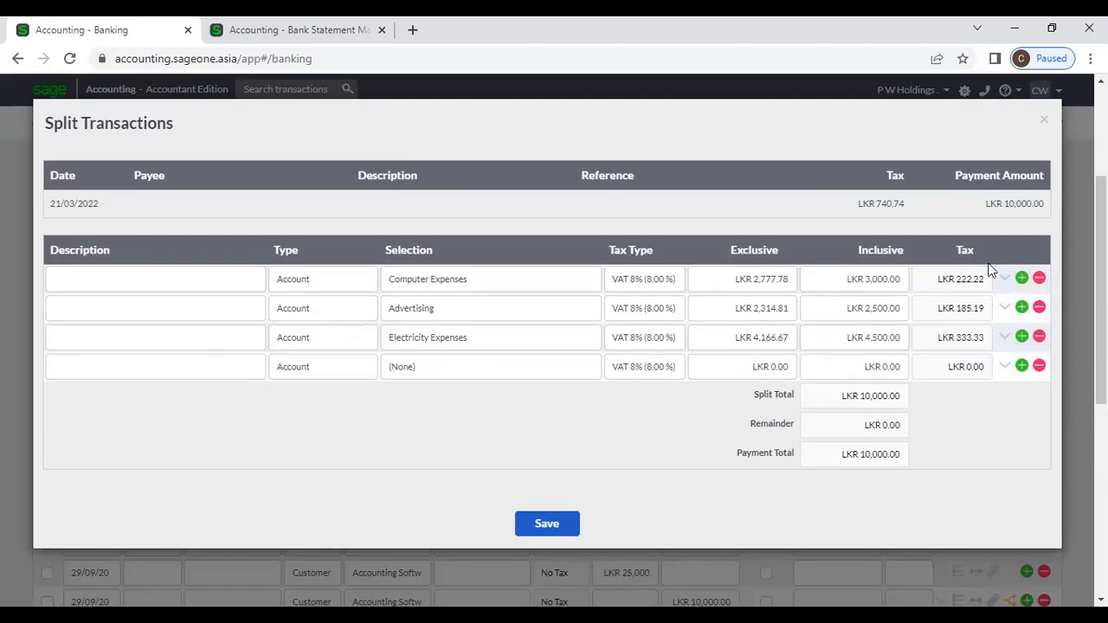
pyautogui.click(1043, 120)
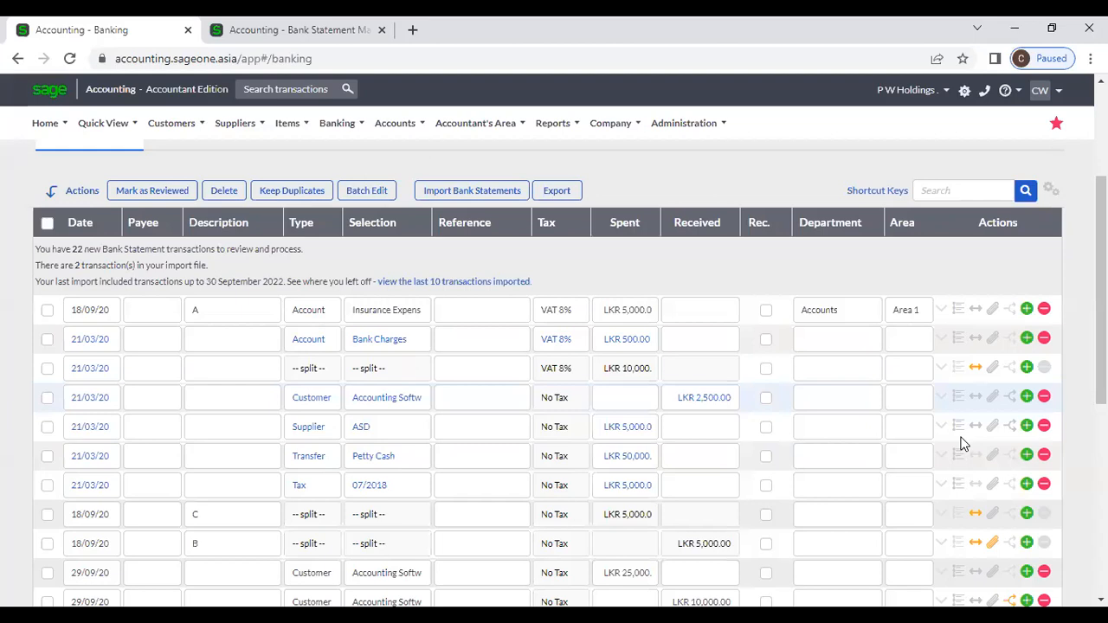
# Step: Add a new line spending LKR 25,000 as a Supplier payment
pyautogui.click(1027, 369)
pyautogui.click(629, 404)
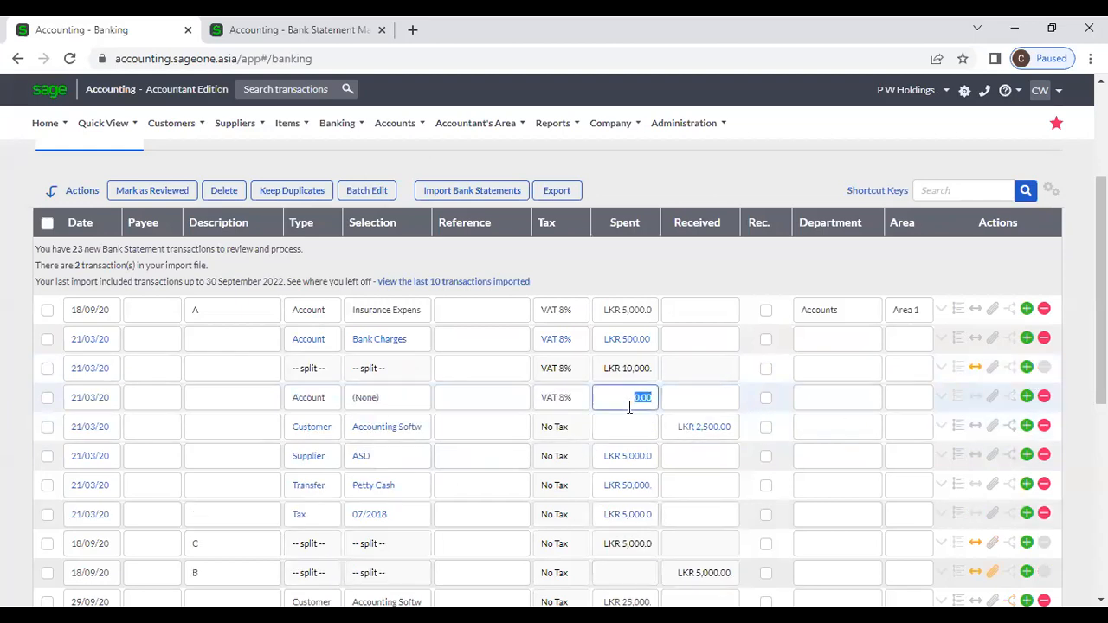
pyautogui.write('25000')
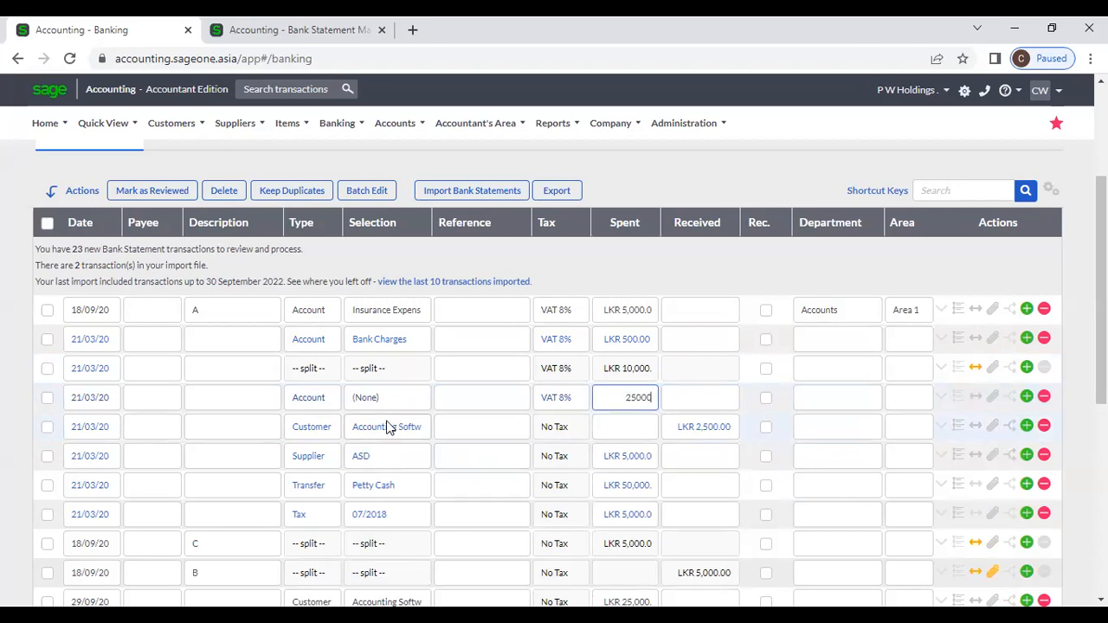
pyautogui.click(334, 400)
pyautogui.click(332, 480)
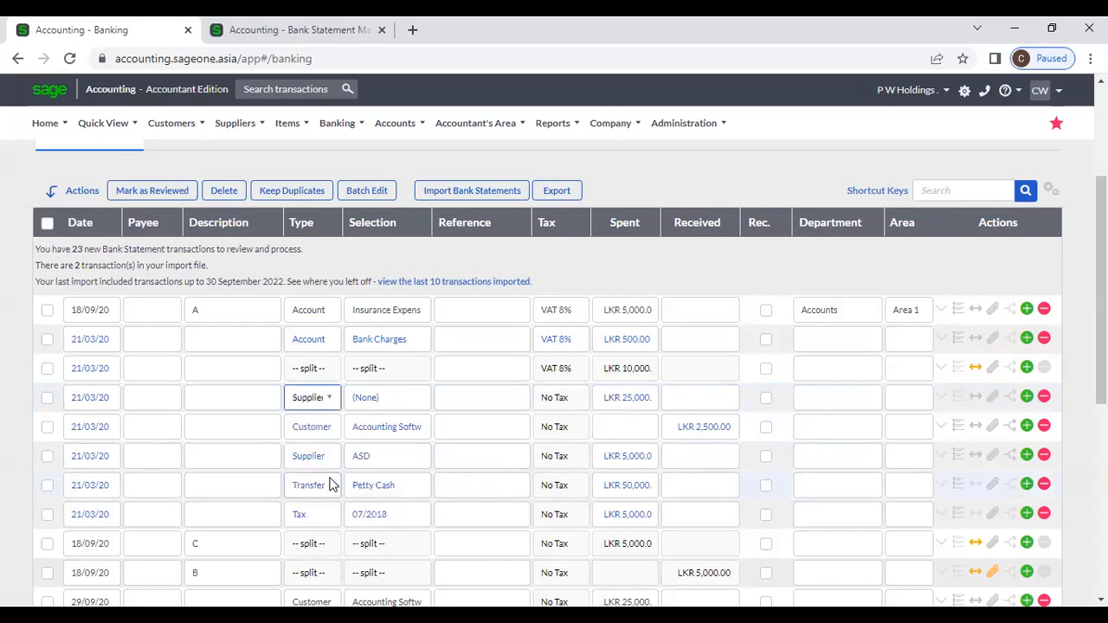
# Step: Open its split and allocate 10,000 inclusive to supplier DC on the first line
pyautogui.click(976, 398)
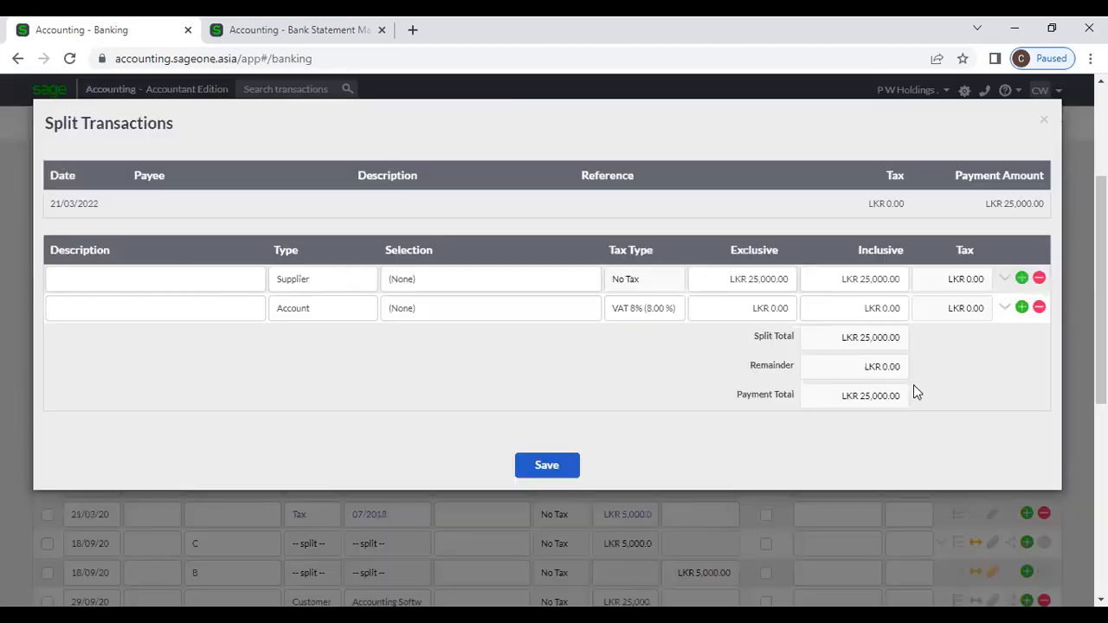
pyautogui.click(453, 286)
pyautogui.scroll(-5, 432, 378)
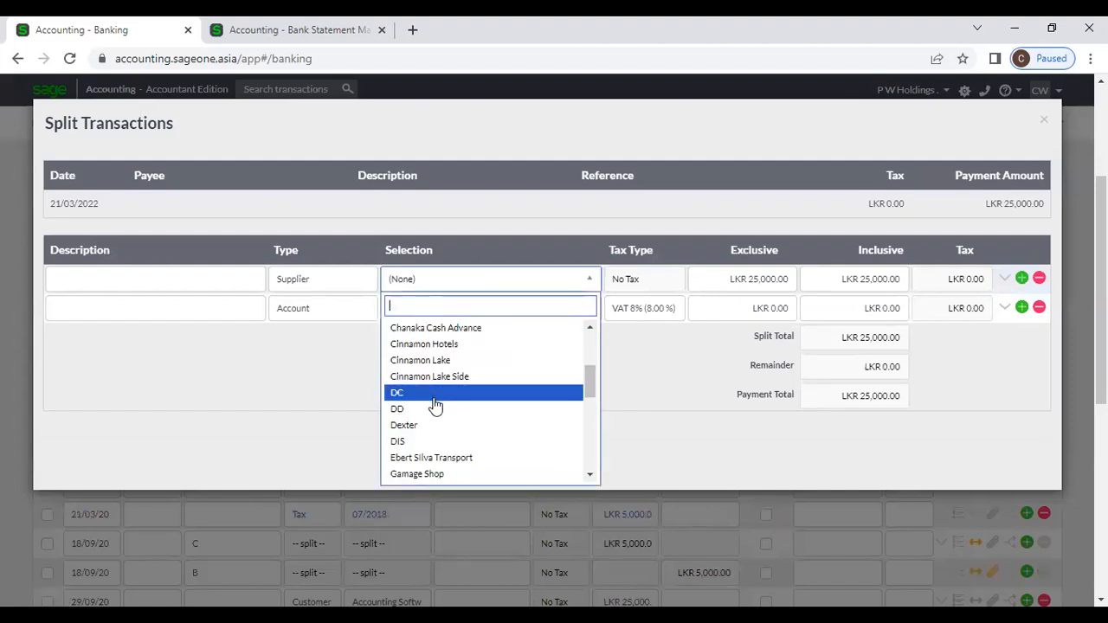
pyautogui.click(433, 394)
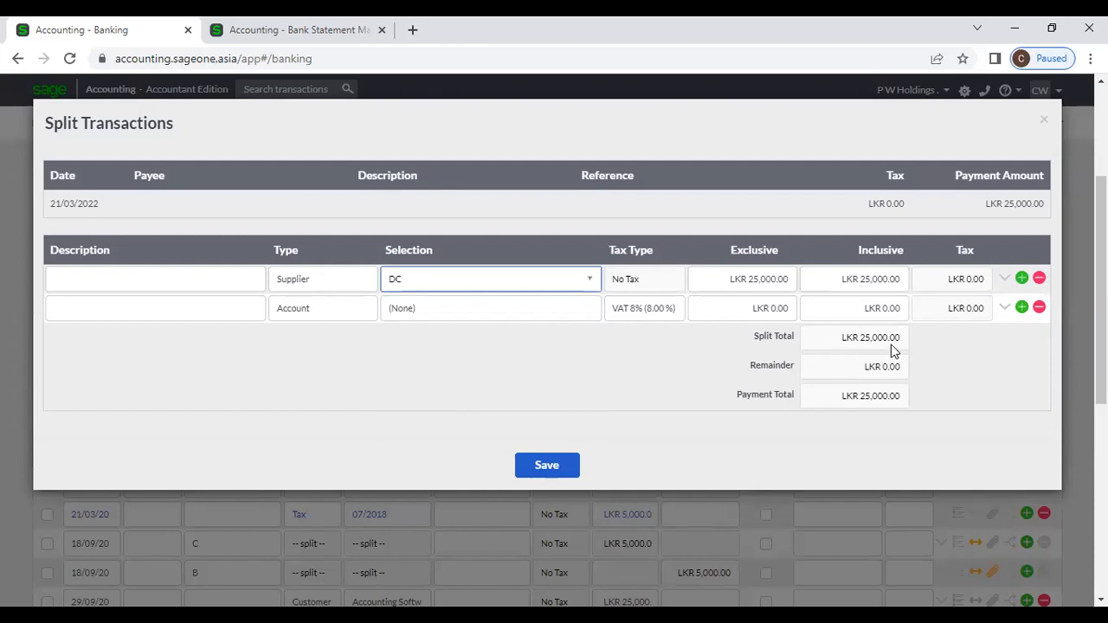
pyautogui.click(858, 279)
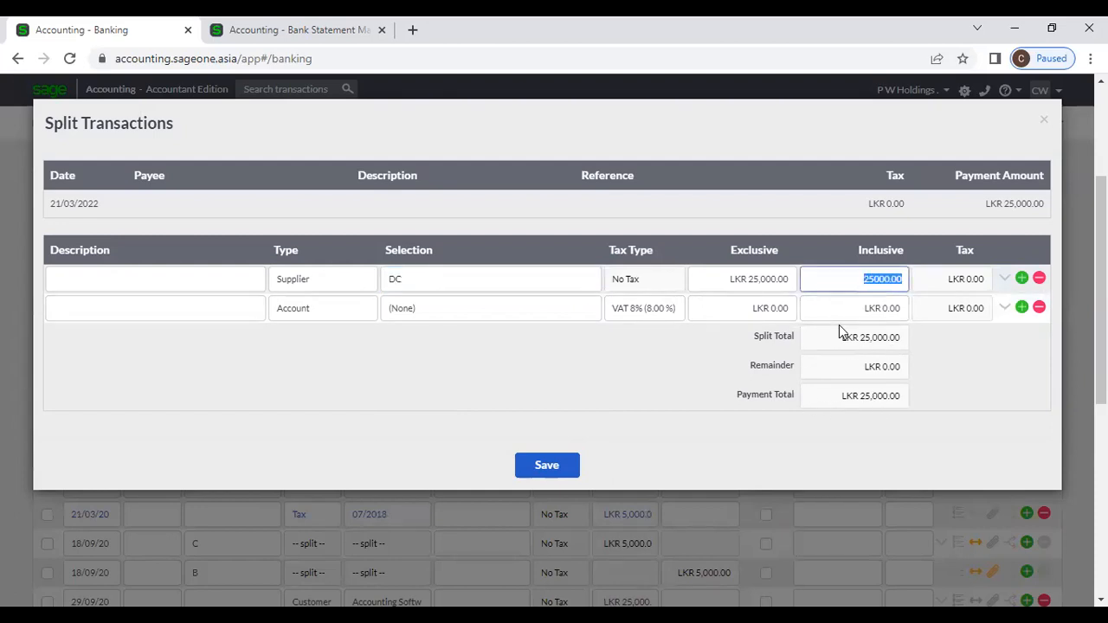
pyautogui.write('10')
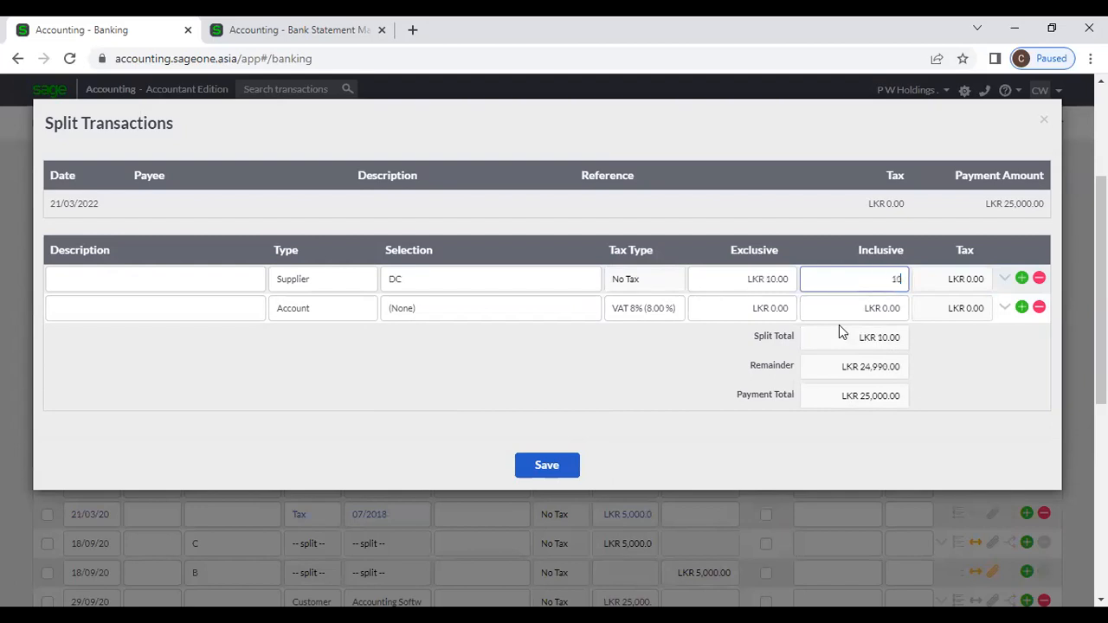
pyautogui.write('000')
# Step: Attempt to save the split and dismiss the mismatched-total errors
pyautogui.click(559, 466)
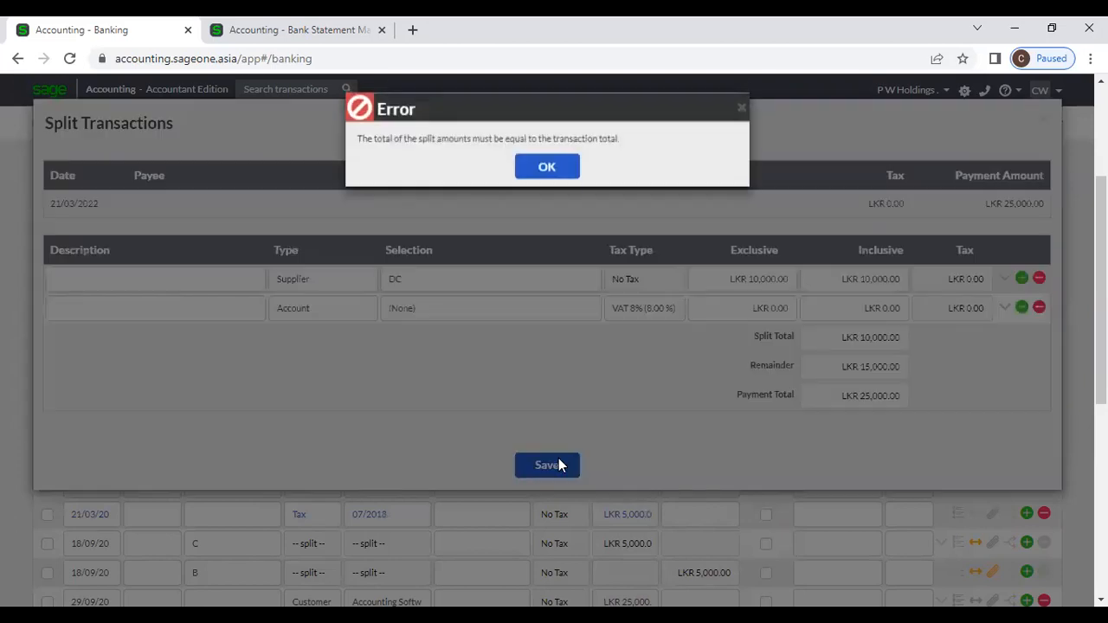
pyautogui.click(543, 175)
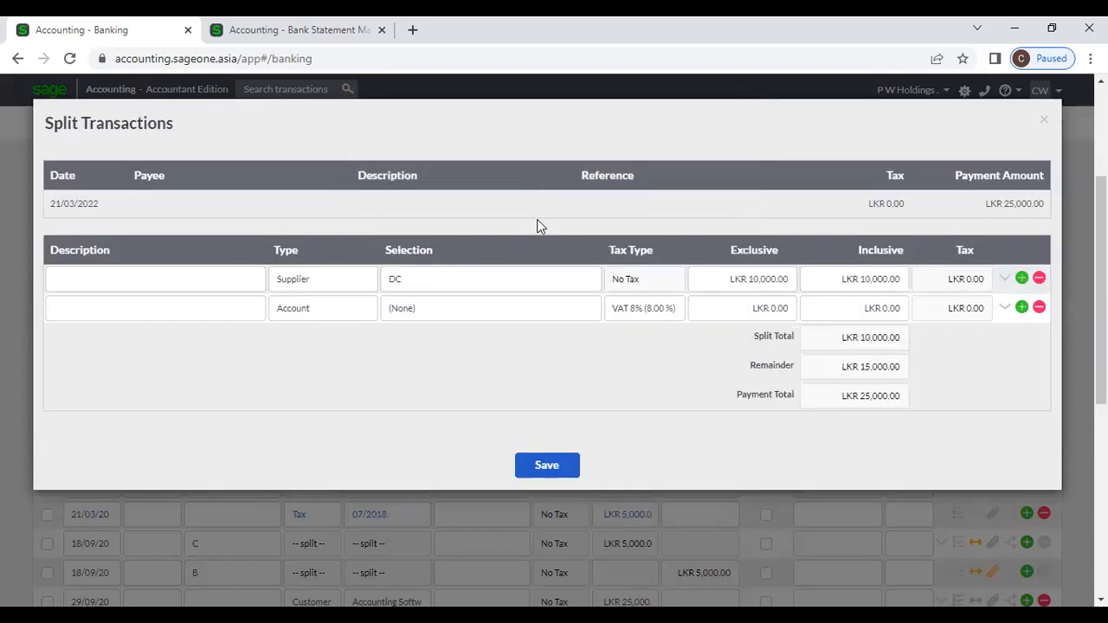
pyautogui.click(578, 468)
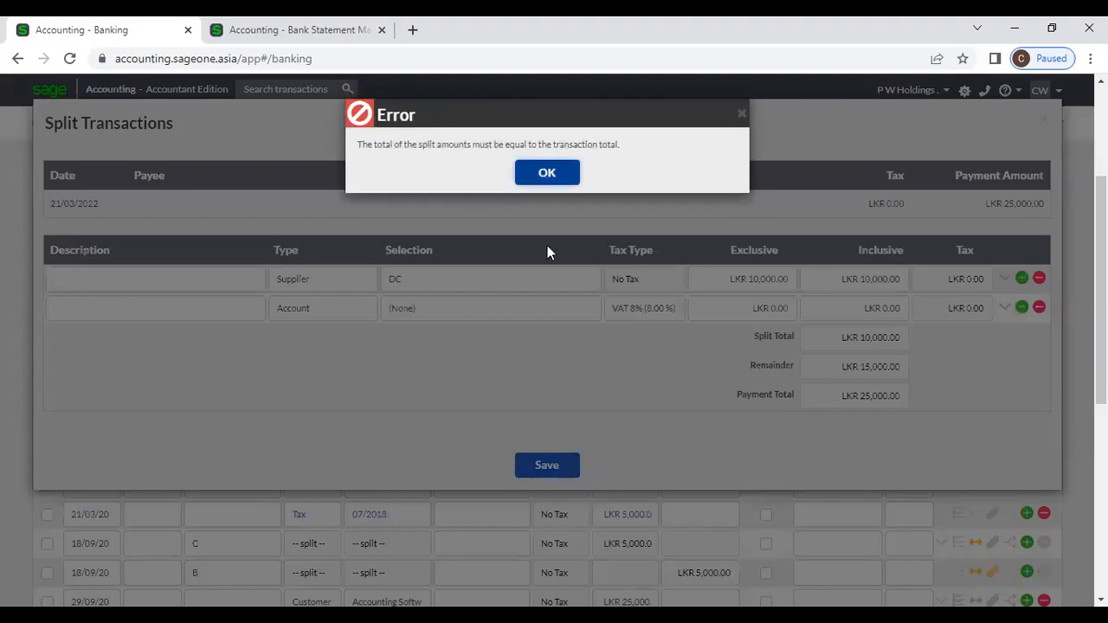
pyautogui.click(542, 173)
# Step: Set the second split line to Supplier type with supplier DD
pyautogui.click(436, 319)
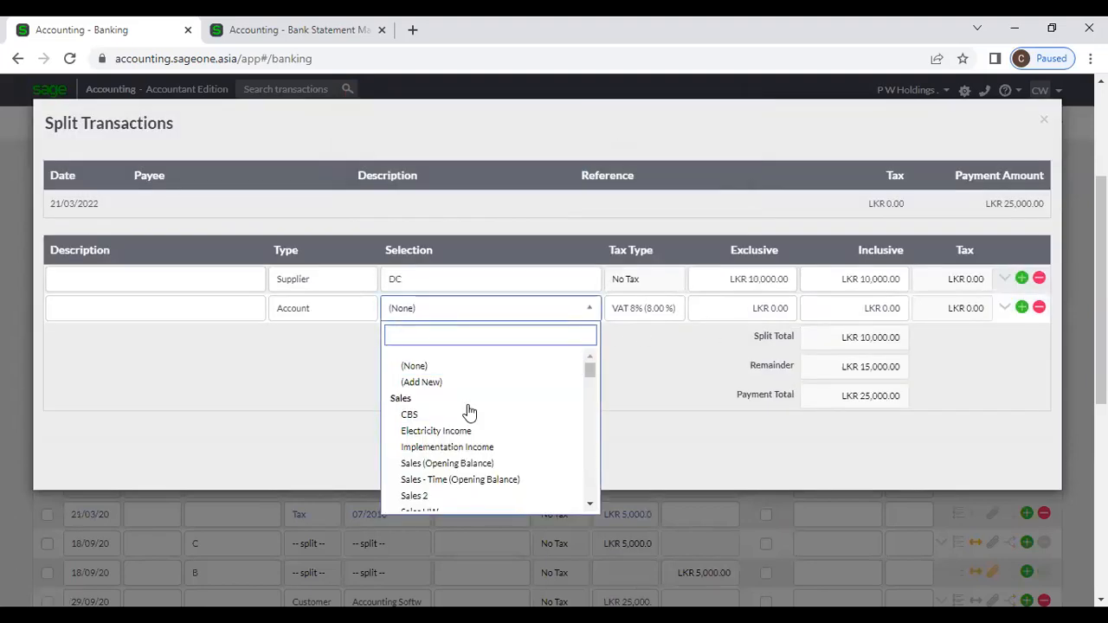
pyautogui.write('dd')
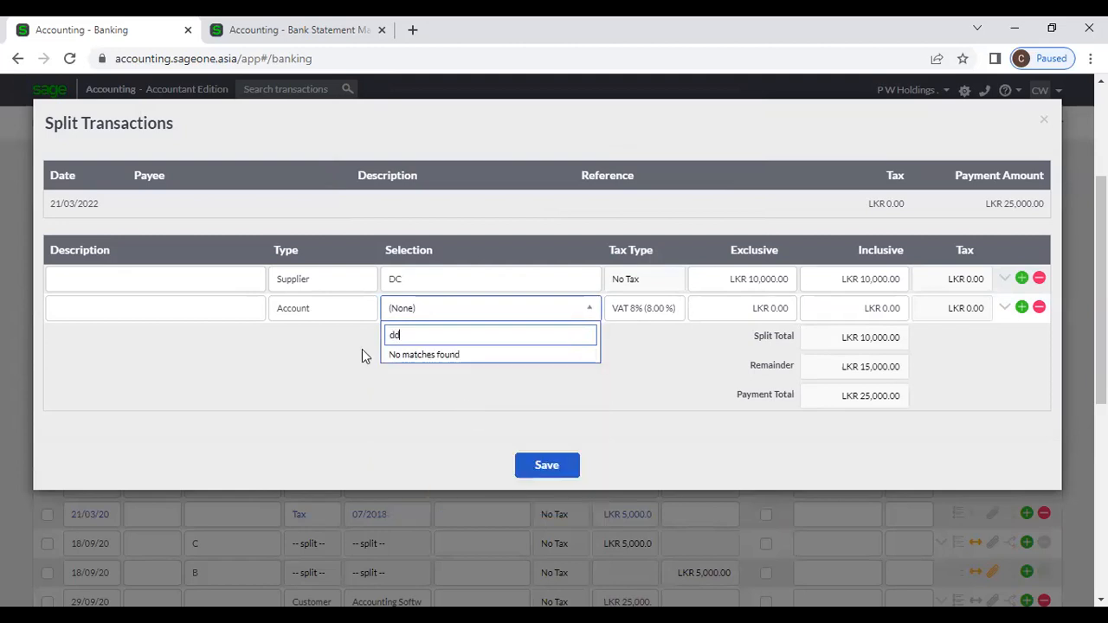
pyautogui.click(319, 317)
pyautogui.click(321, 321)
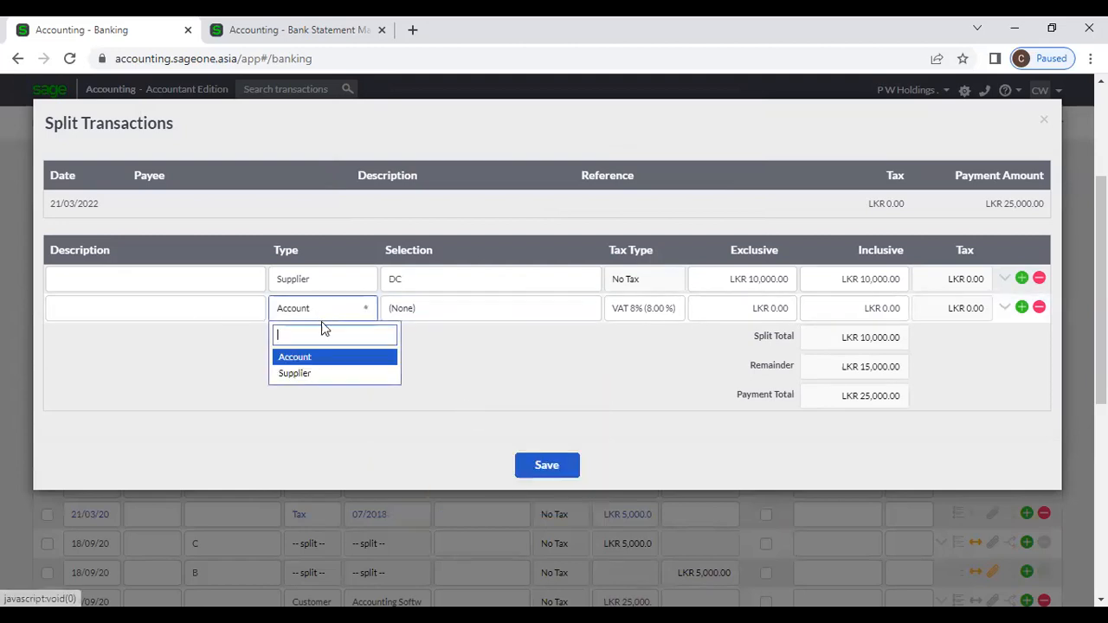
pyautogui.click(329, 374)
pyautogui.click(477, 314)
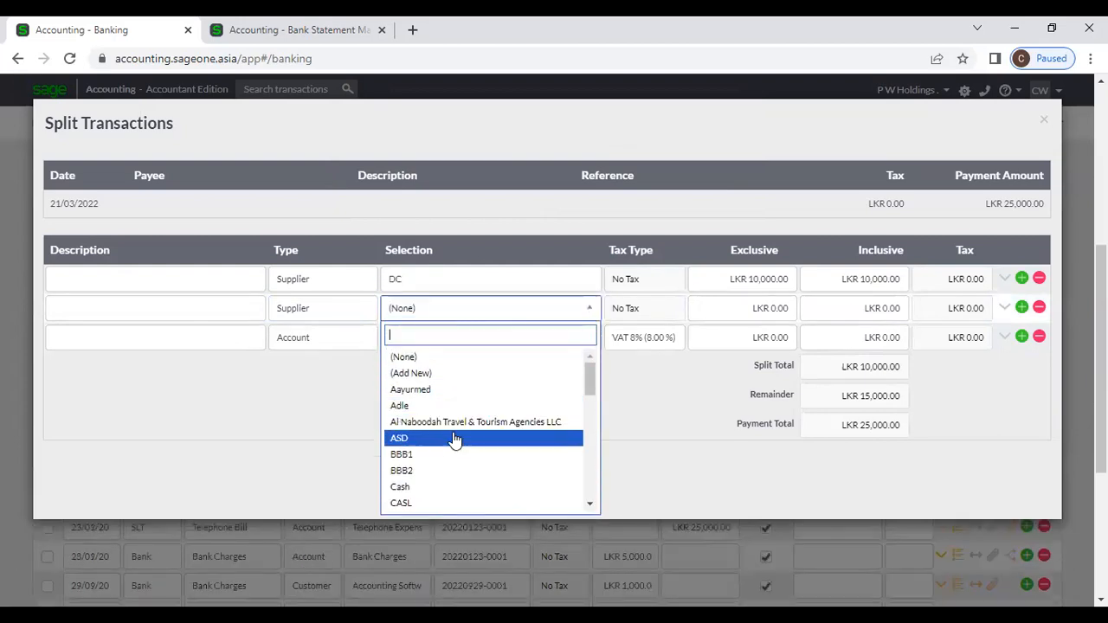
pyautogui.write('dd')
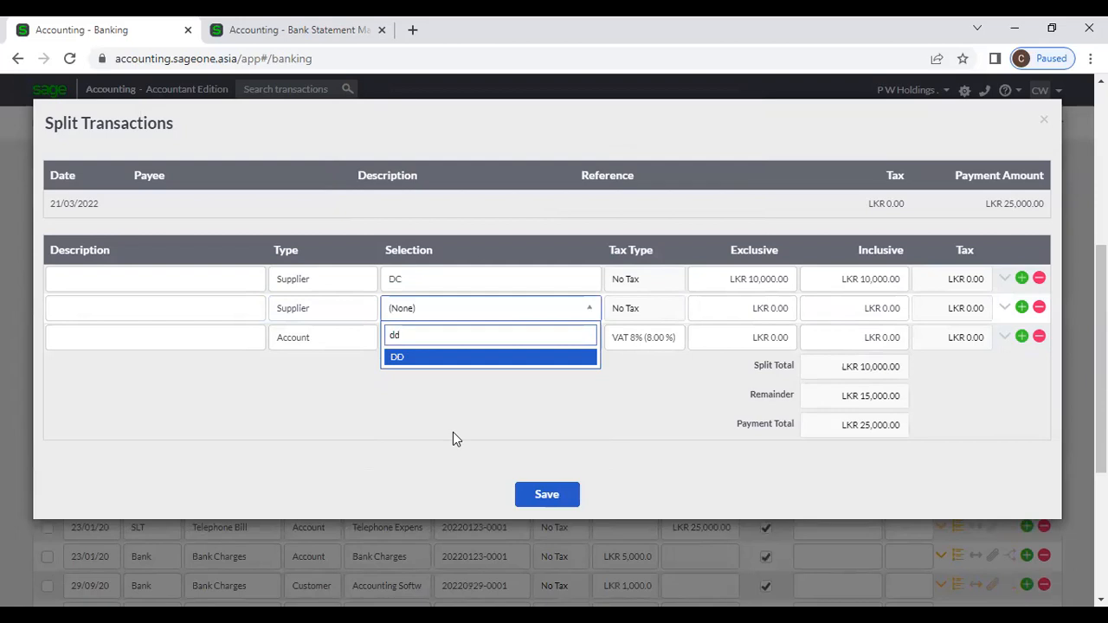
pyautogui.press('Return')
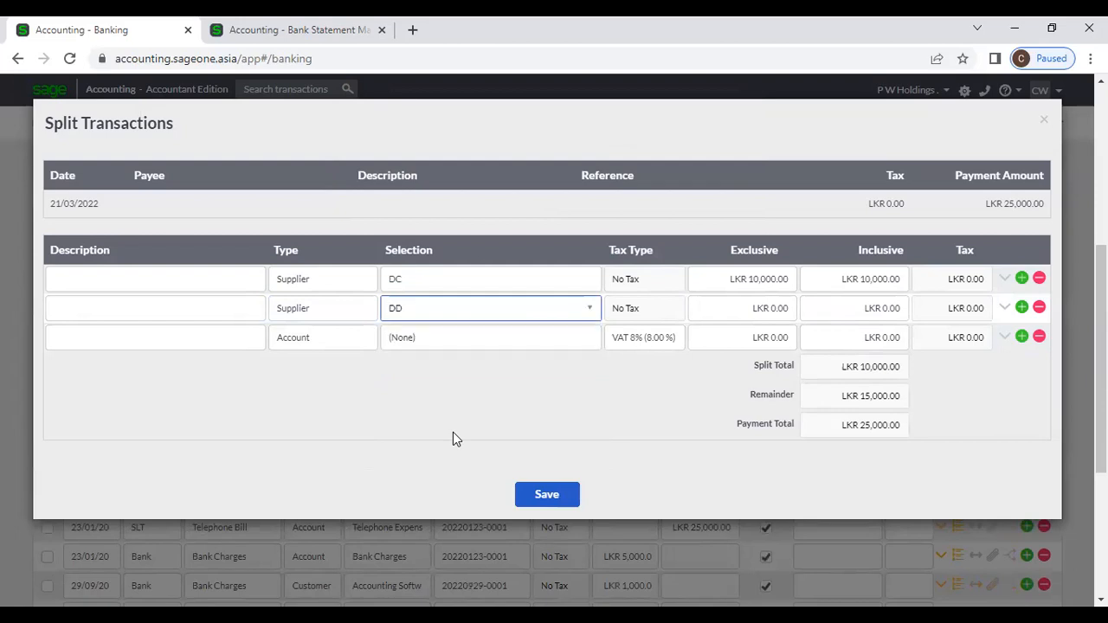
# Step: Enter 15,000 as DD's inclusive amount and save the split
pyautogui.click(859, 313)
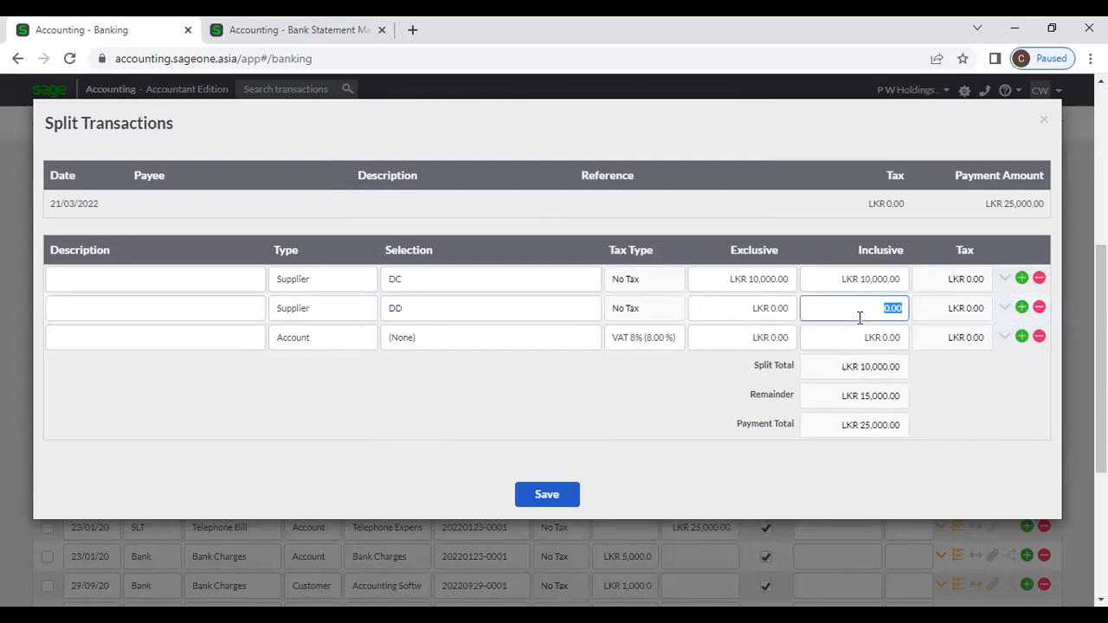
pyautogui.write('15000')
pyautogui.click(903, 365)
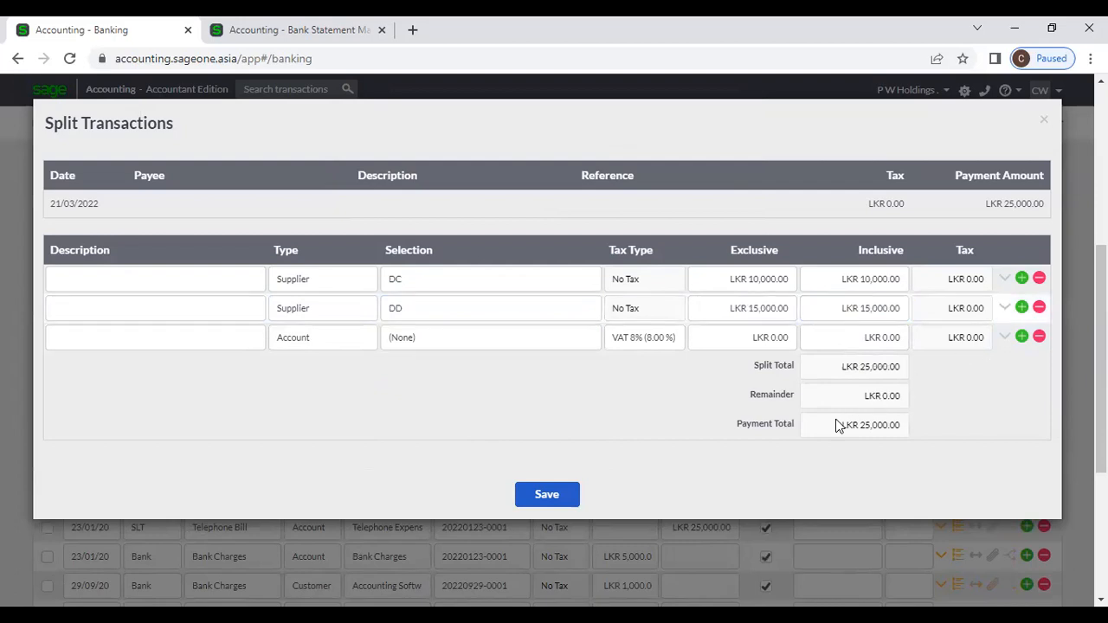
pyautogui.click(567, 496)
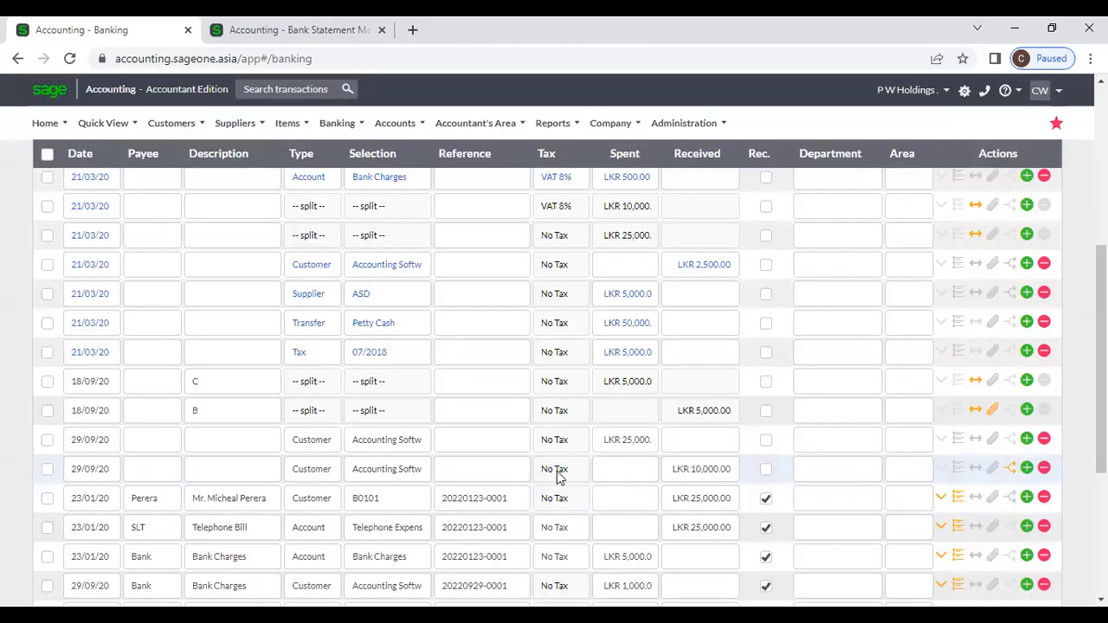
# Step: Insert a new bank line below Bank Charges and browse its type and account choices
pyautogui.scroll(1, 556, 476)
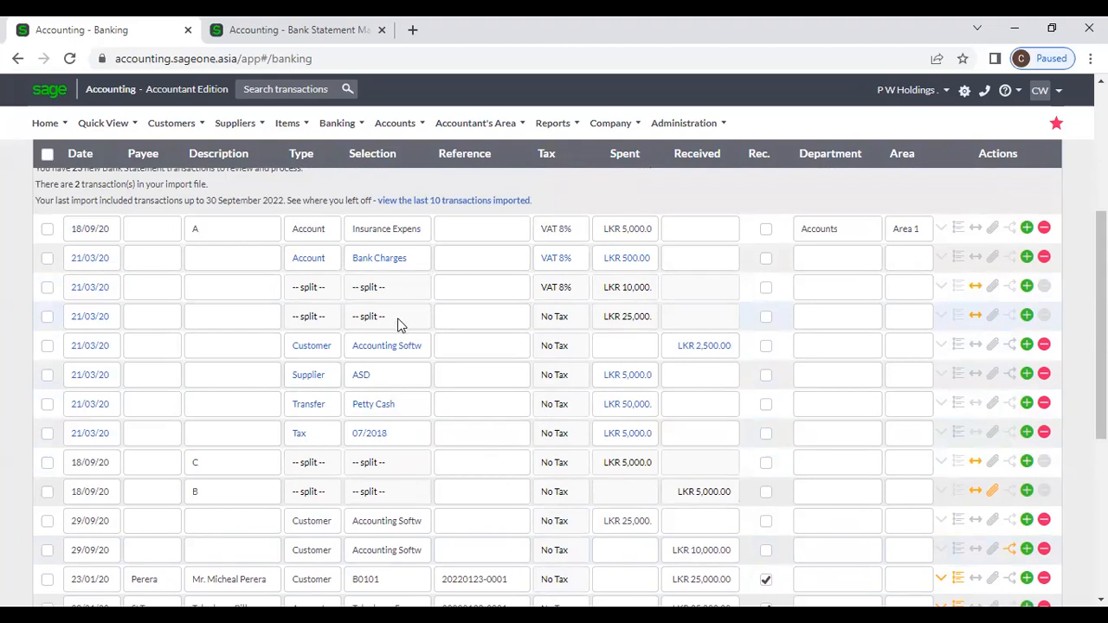
pyautogui.click(1027, 259)
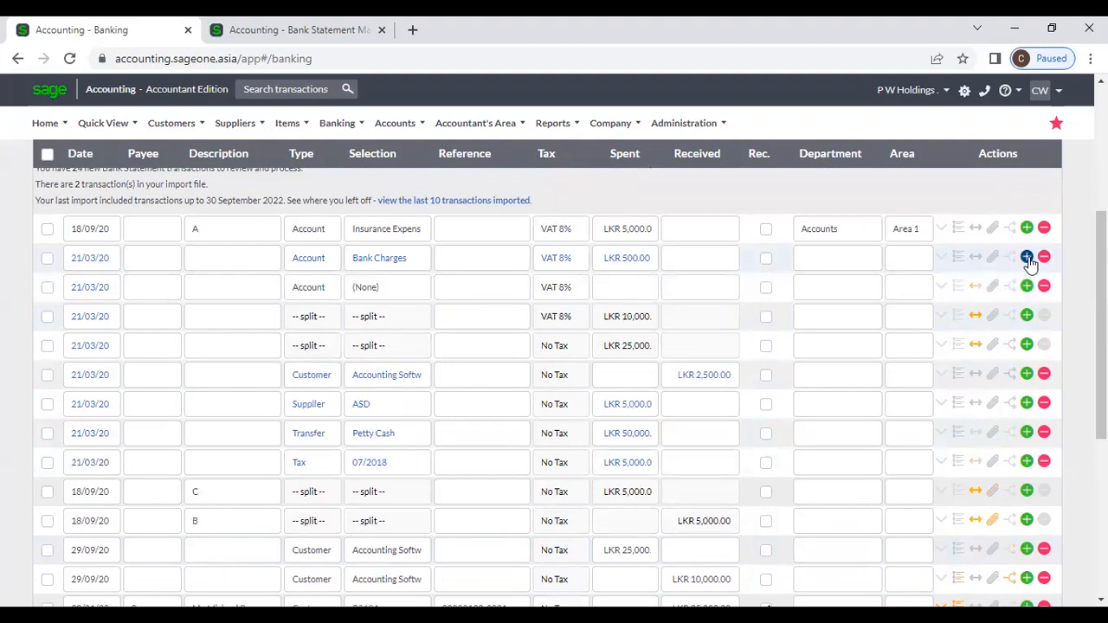
pyautogui.scroll(-4, 761, 323)
pyautogui.scroll(4, 762, 324)
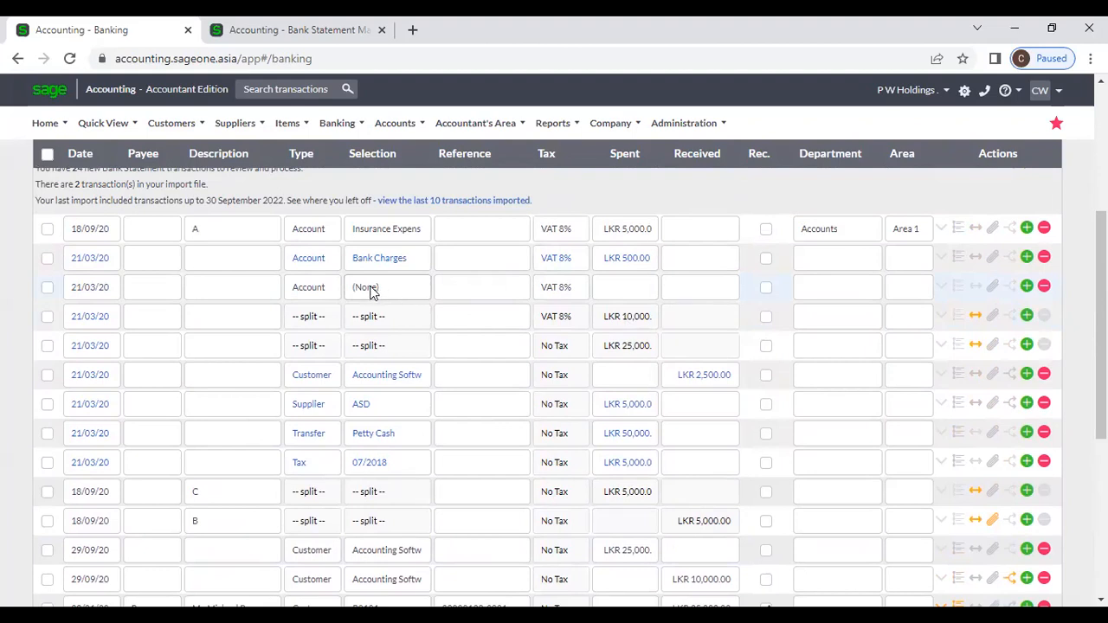
pyautogui.click(331, 287)
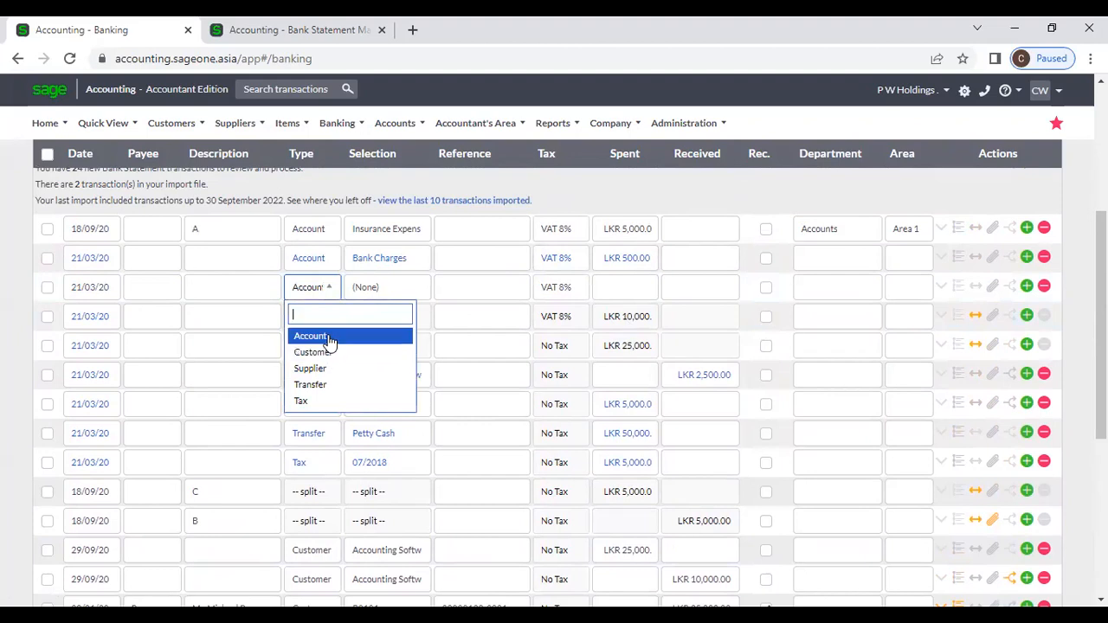
pyautogui.click(329, 337)
pyautogui.click(396, 295)
pyautogui.click(397, 293)
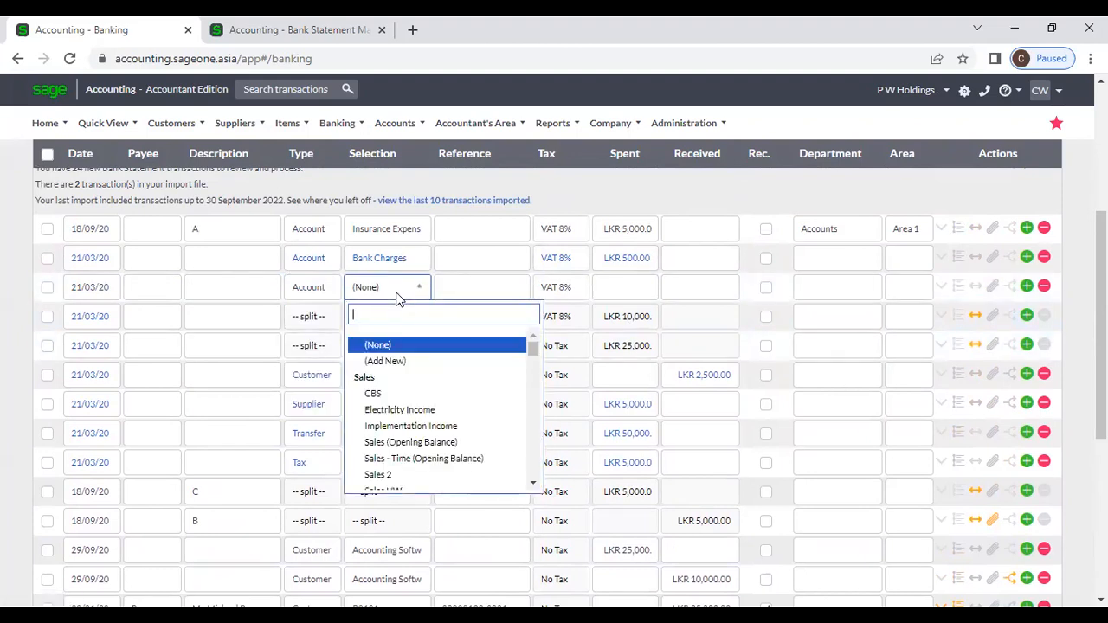
# Step: Make it a Customer line for Accounting Software with LKR 10,000 received
pyautogui.click(310, 289)
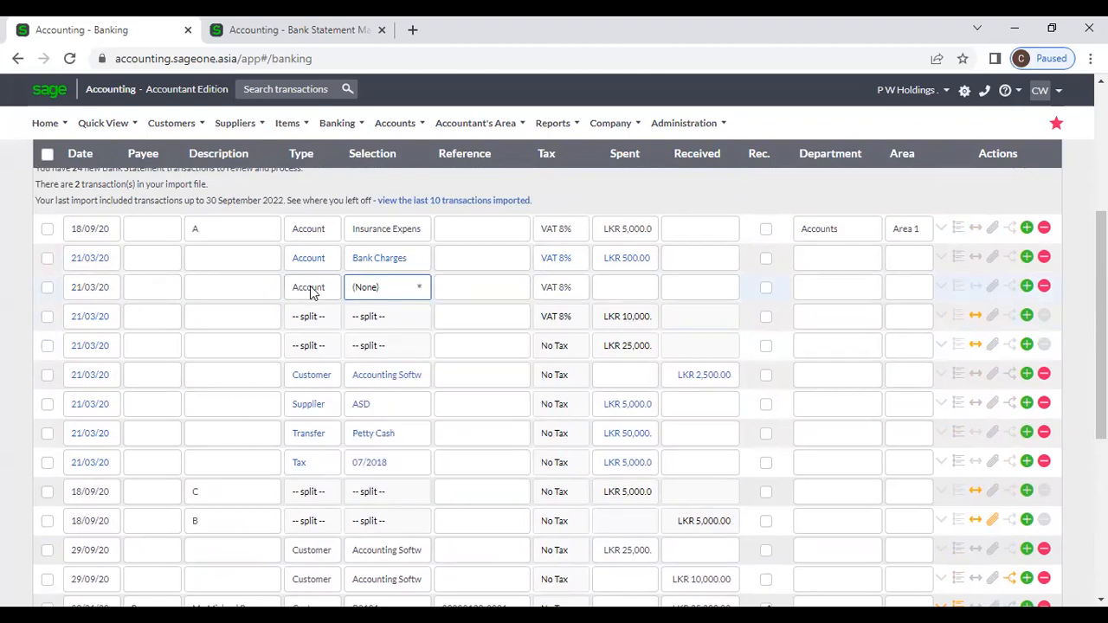
pyautogui.click(310, 289)
pyautogui.click(313, 353)
pyautogui.click(384, 289)
pyautogui.click(390, 292)
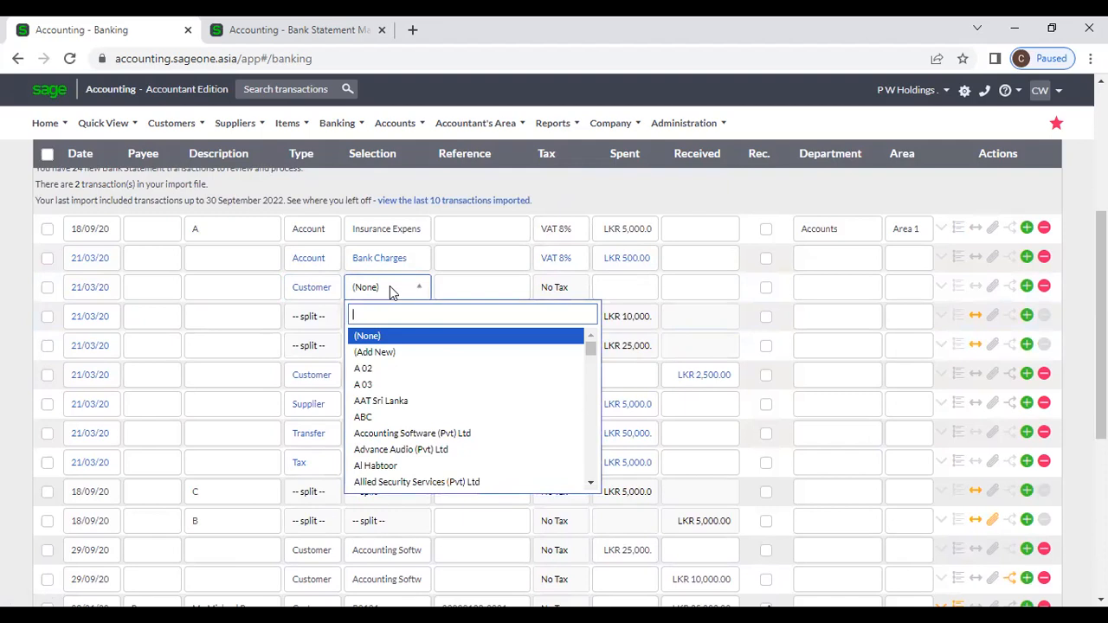
pyautogui.write('acc')
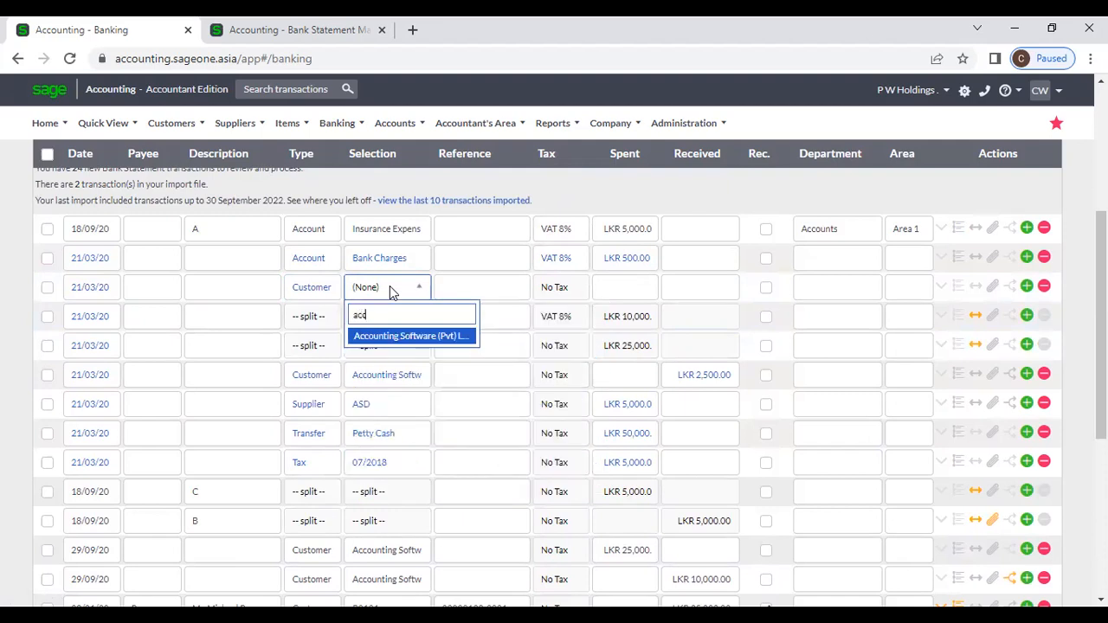
pyautogui.press('Tab')
pyautogui.press('Tab')
pyautogui.press('Tab')
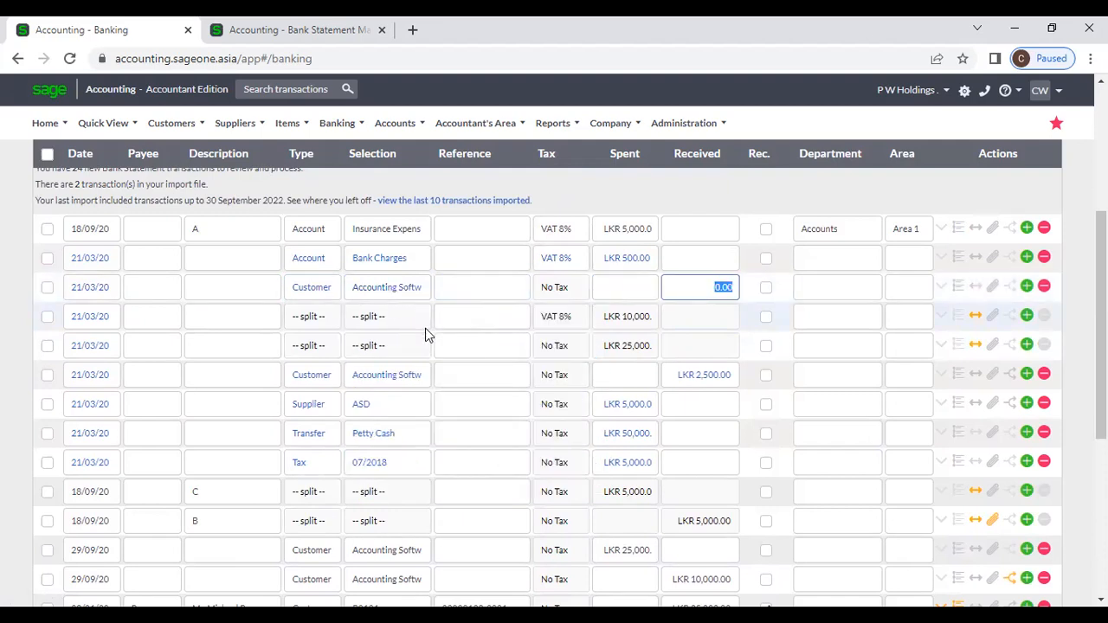
pyautogui.write('10000')
pyautogui.press('Tab')
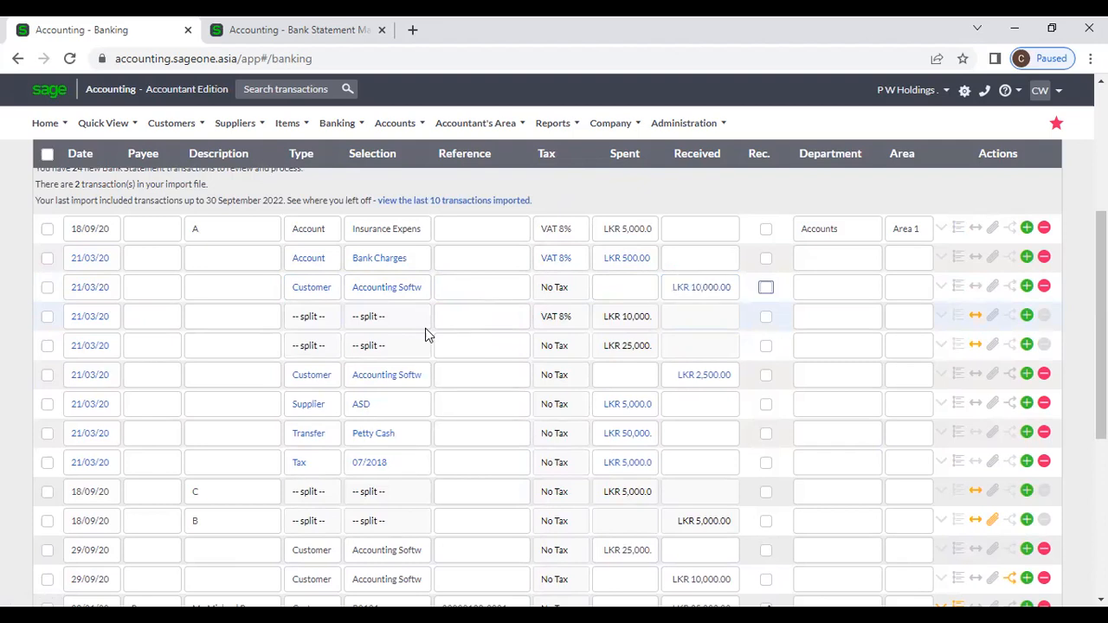
# Step: Allocate the receipt to unpaid invoice INV0000308 instead of INV0000273
pyautogui.click(1013, 289)
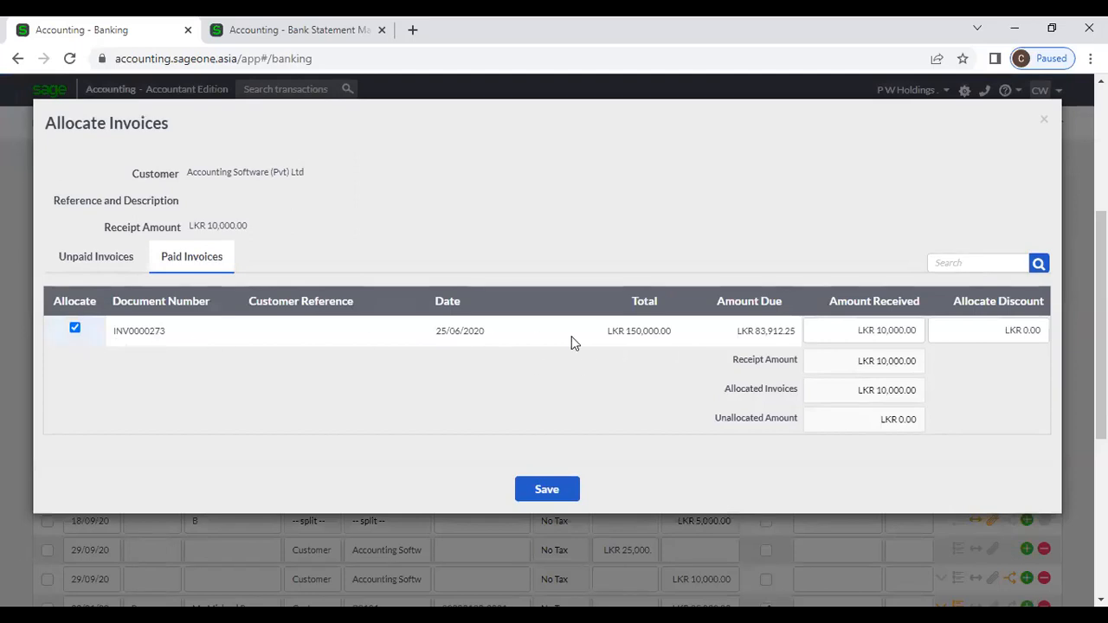
pyautogui.click(122, 254)
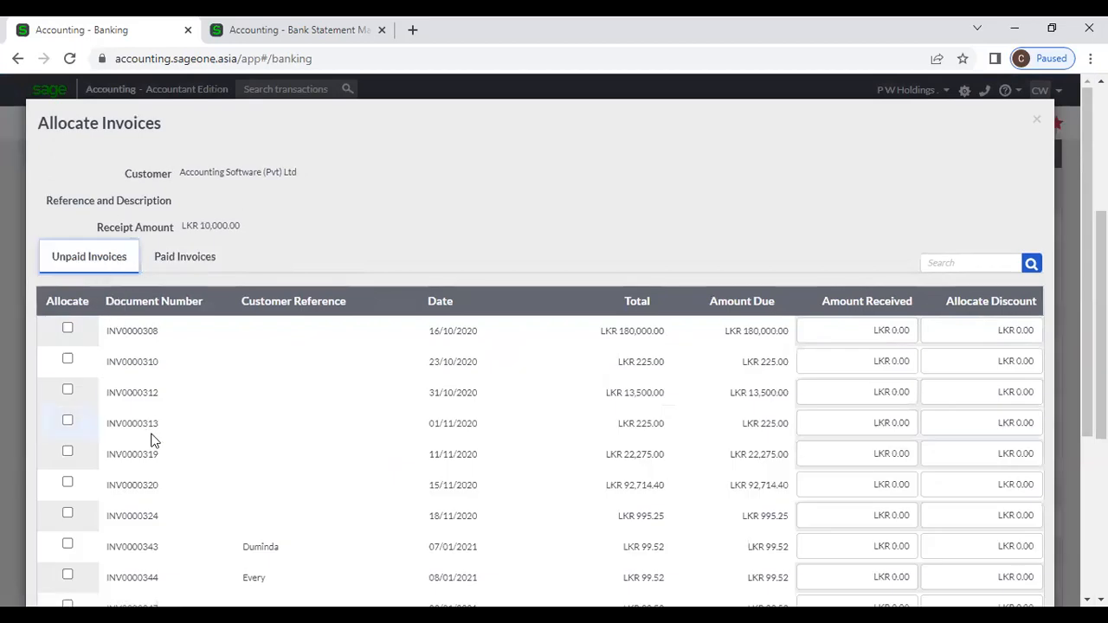
pyautogui.click(183, 256)
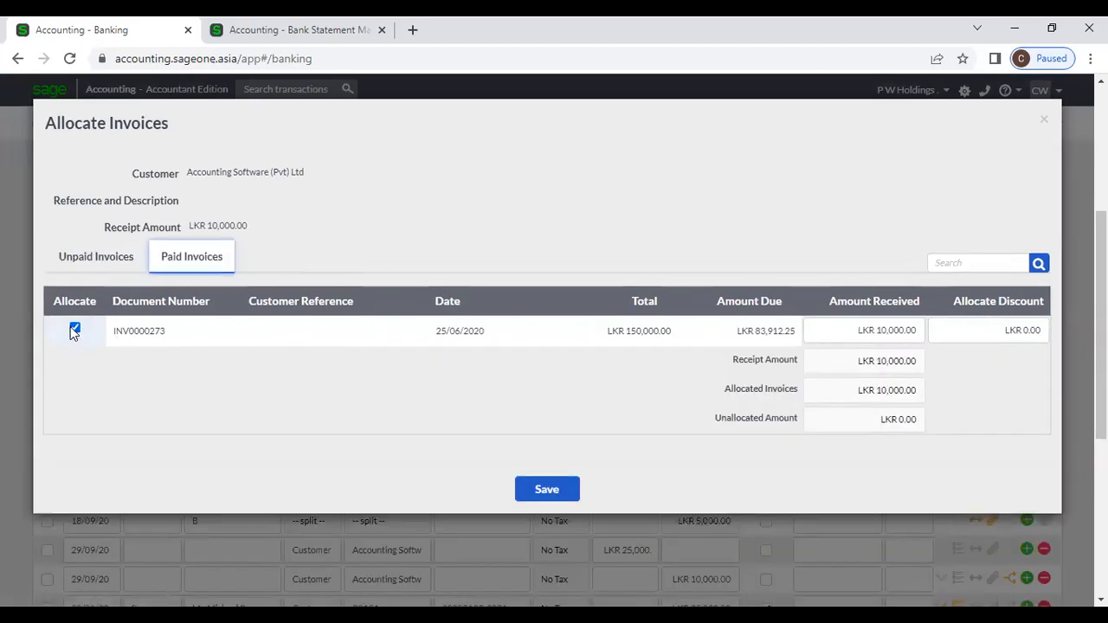
pyautogui.click(74, 329)
pyautogui.click(89, 264)
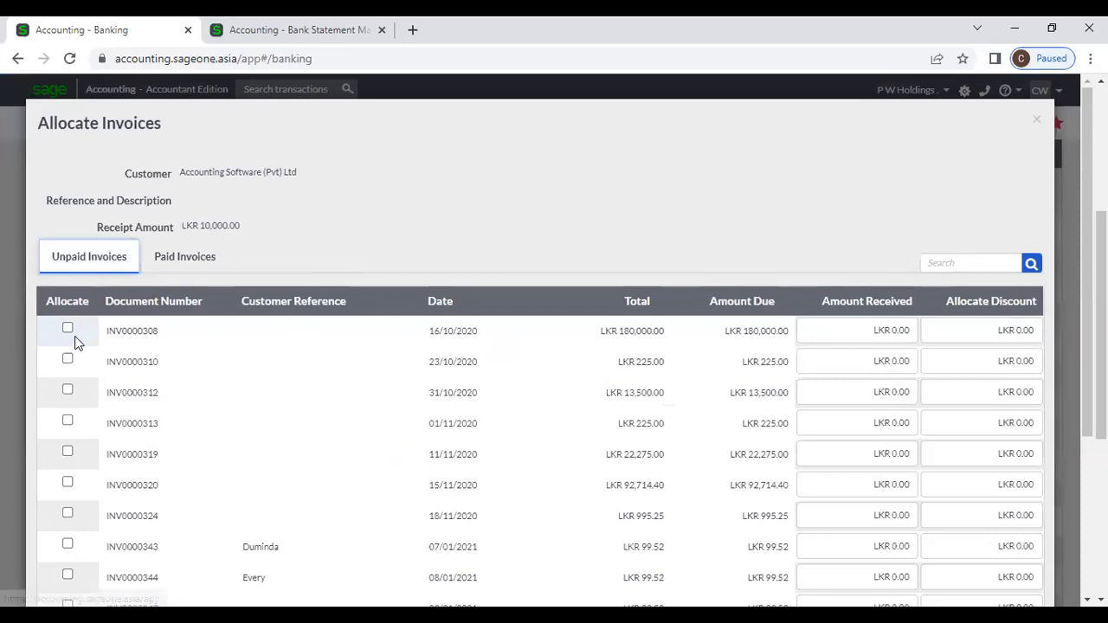
pyautogui.click(69, 328)
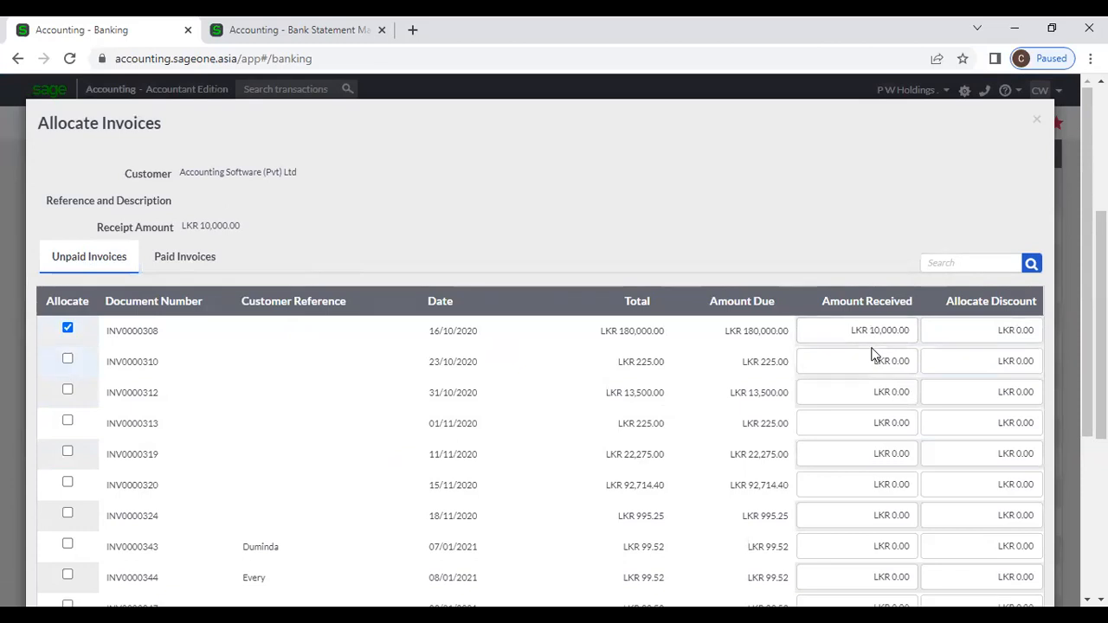
pyautogui.scroll(-3, 848, 338)
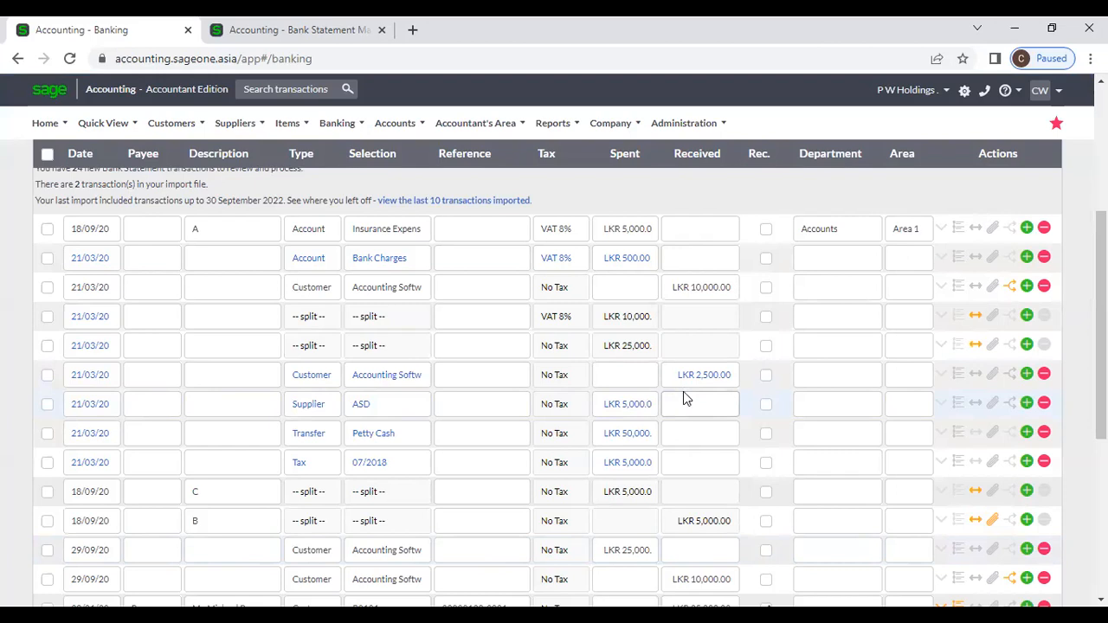
# Step: Add a Supplier line for Adle below Bank Charges and enter its spent amount
pyautogui.click(1027, 257)
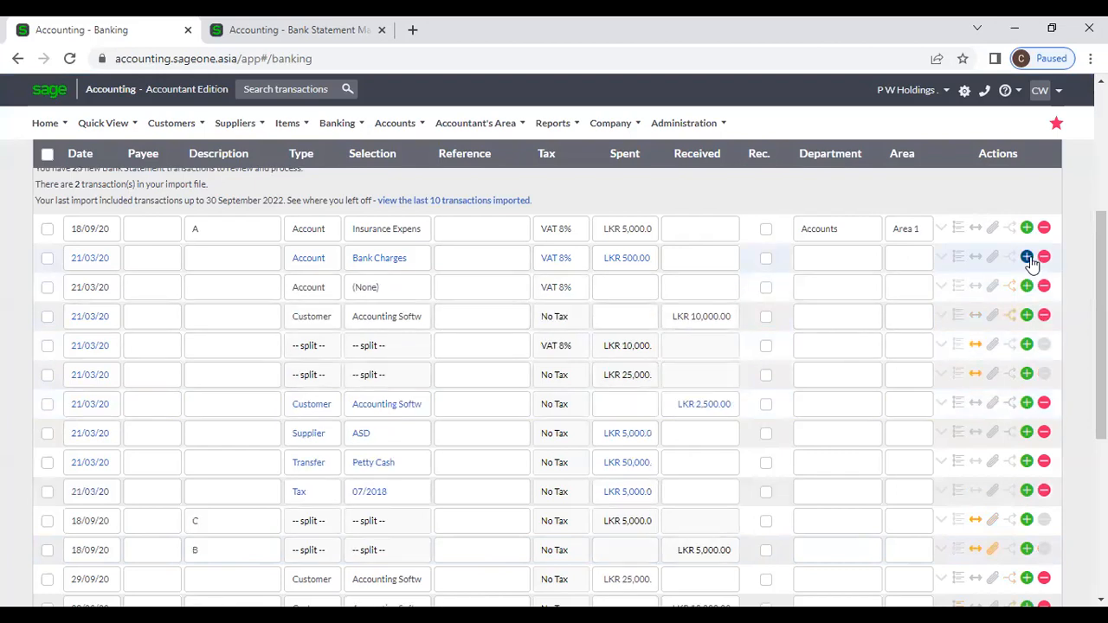
pyautogui.click(319, 293)
pyautogui.click(317, 369)
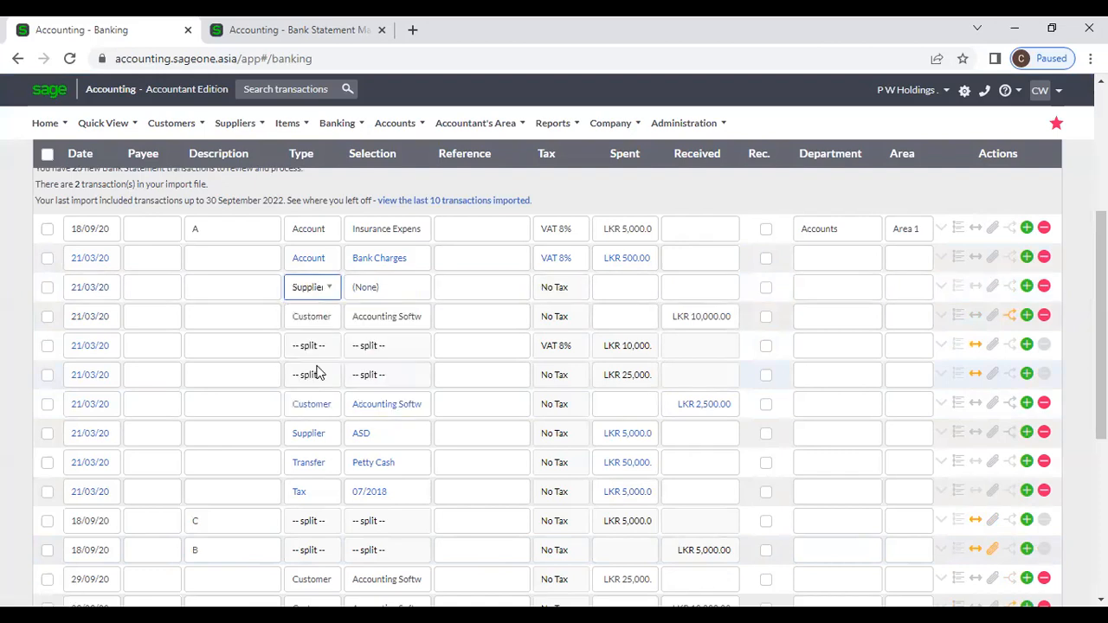
pyautogui.click(384, 287)
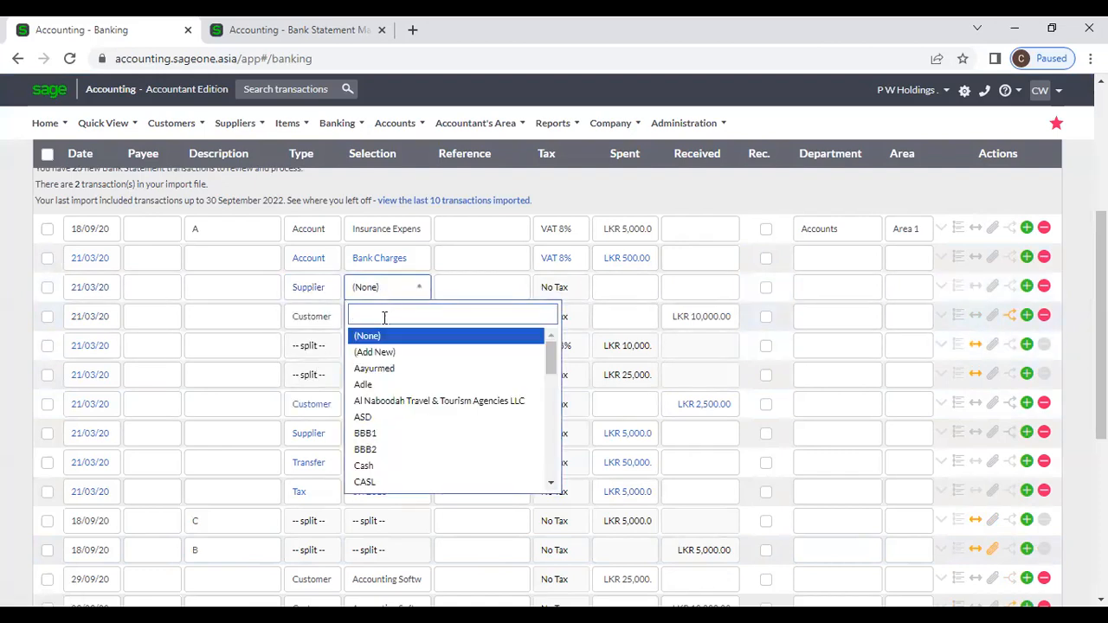
pyautogui.click(390, 384)
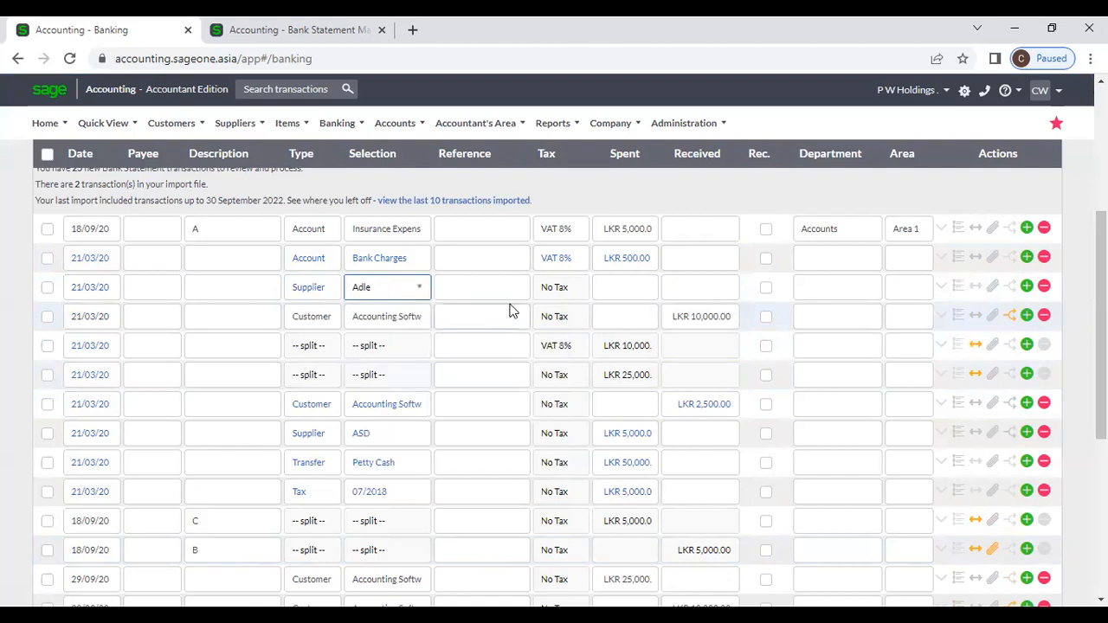
pyautogui.click(663, 292)
pyautogui.click(642, 288)
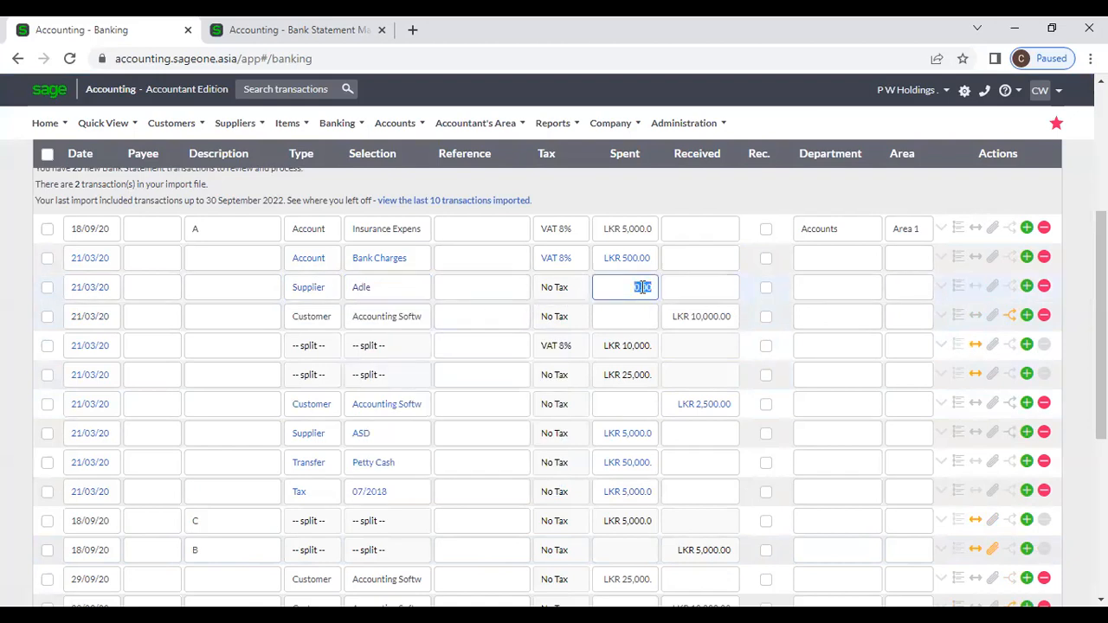
pyautogui.write('4')
# Step: Allocate the Adle payment to invoice SIV0000097 and expand its details
pyautogui.click(1009, 285)
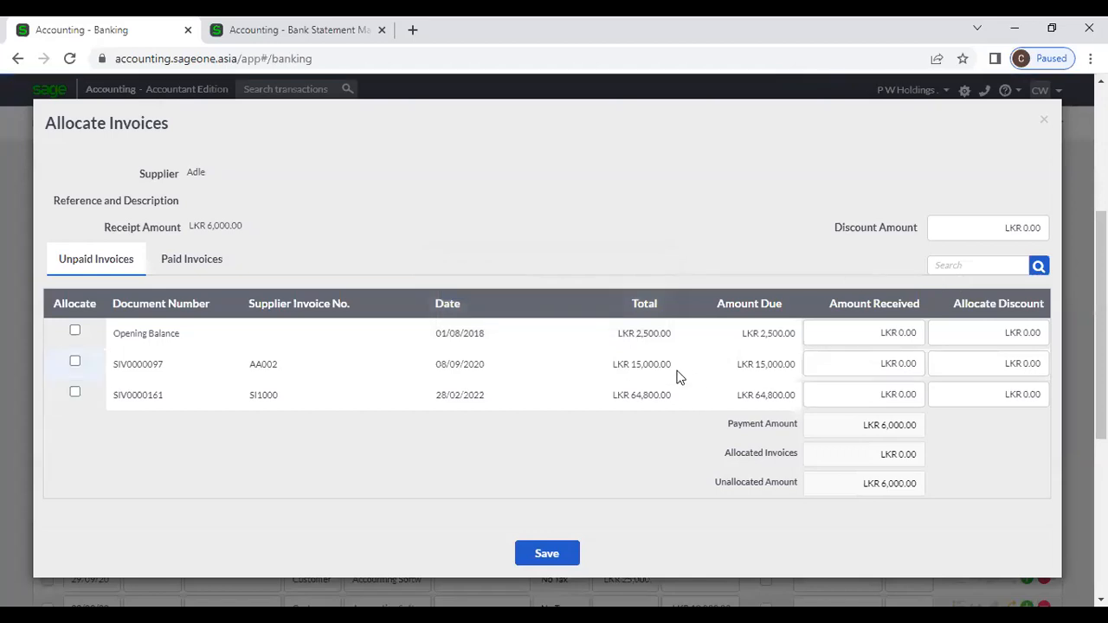
pyautogui.click(74, 362)
pyautogui.click(554, 553)
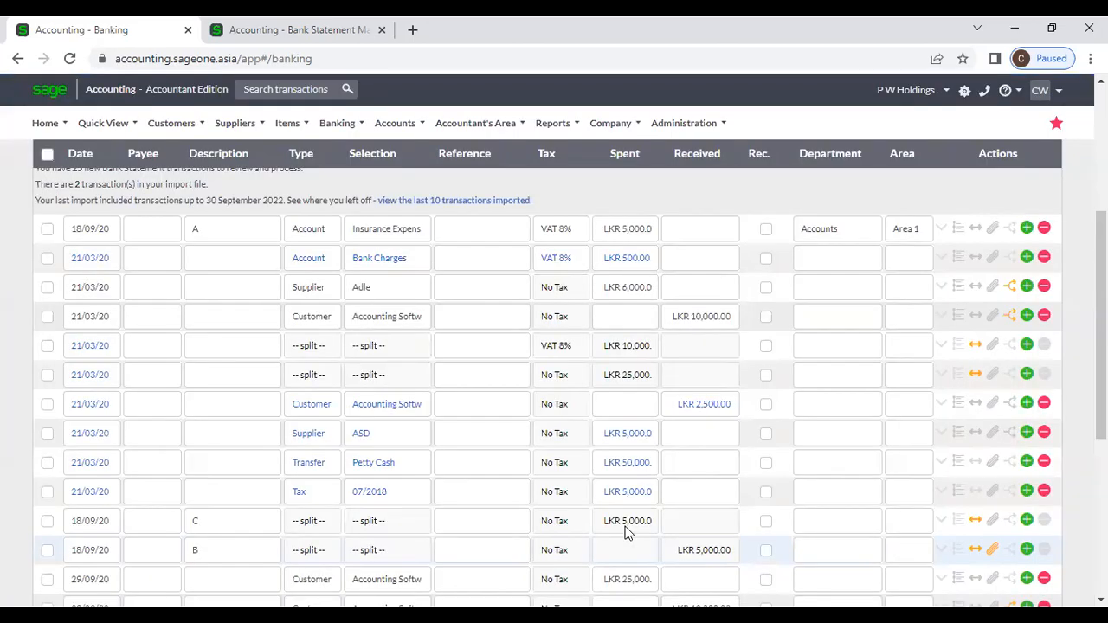
pyautogui.click(943, 288)
pyautogui.scroll(-1, 317, 505)
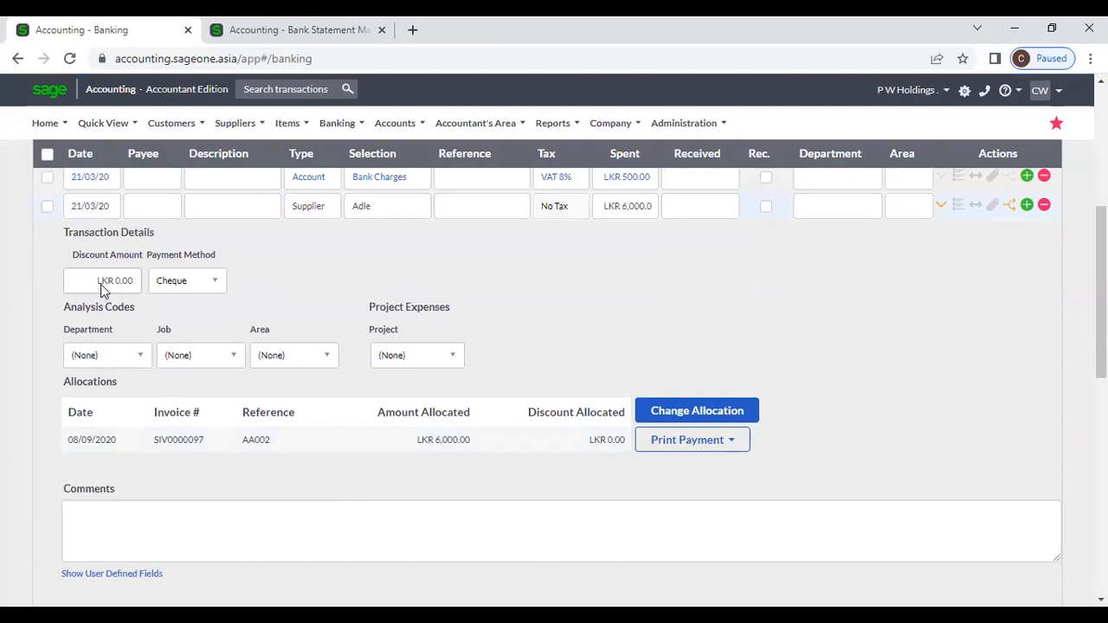
pyautogui.click(101, 286)
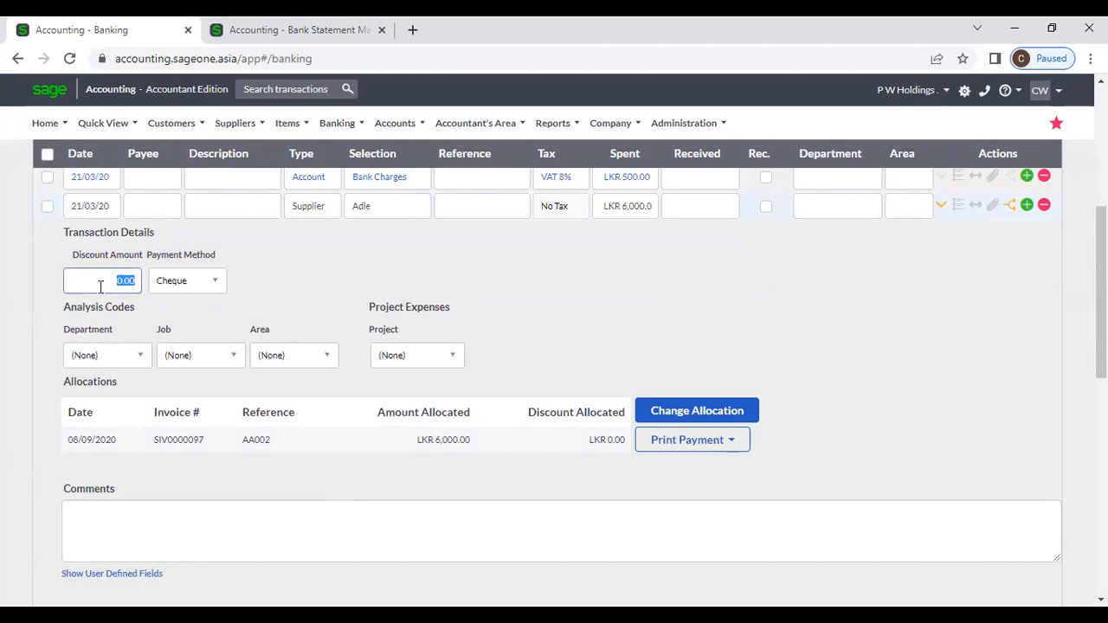
pyautogui.click(208, 284)
pyautogui.click(316, 279)
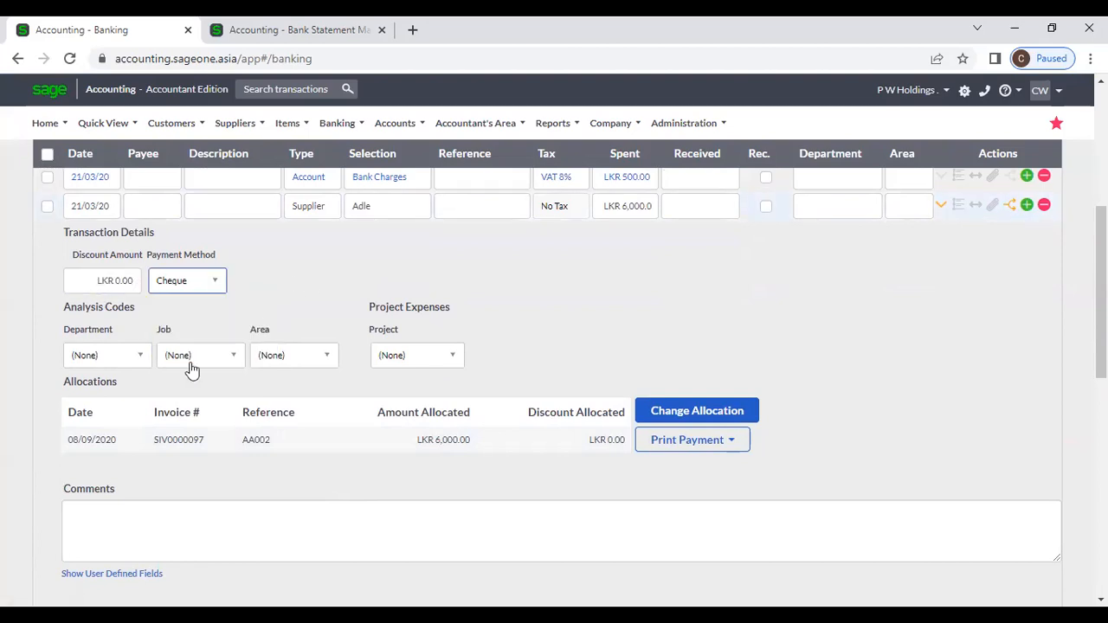
pyautogui.click(145, 358)
pyautogui.click(235, 299)
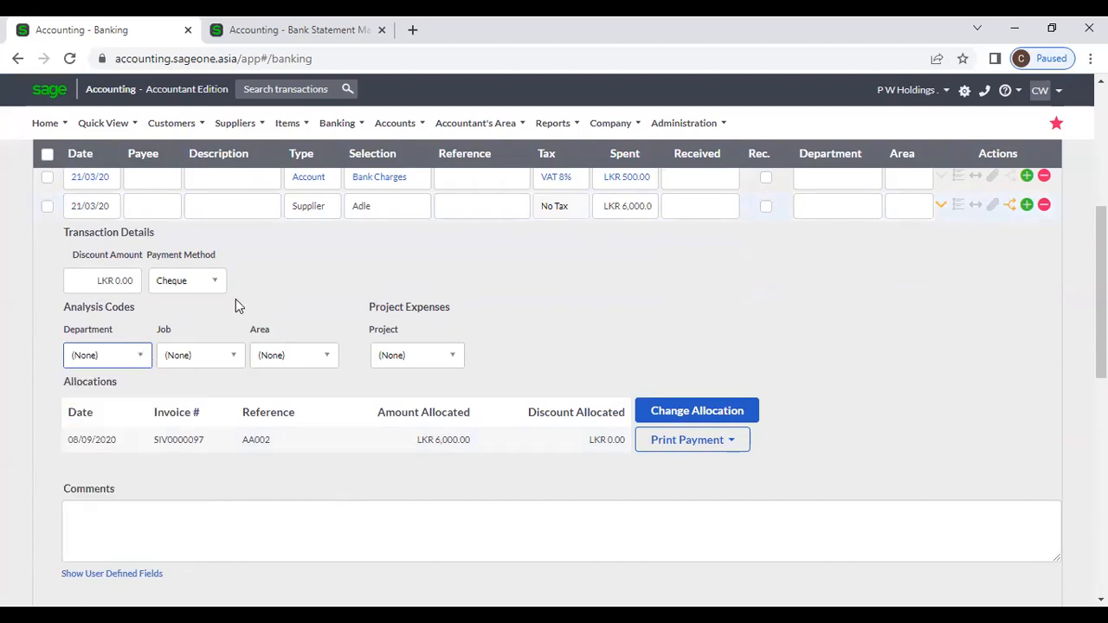
pyautogui.click(453, 365)
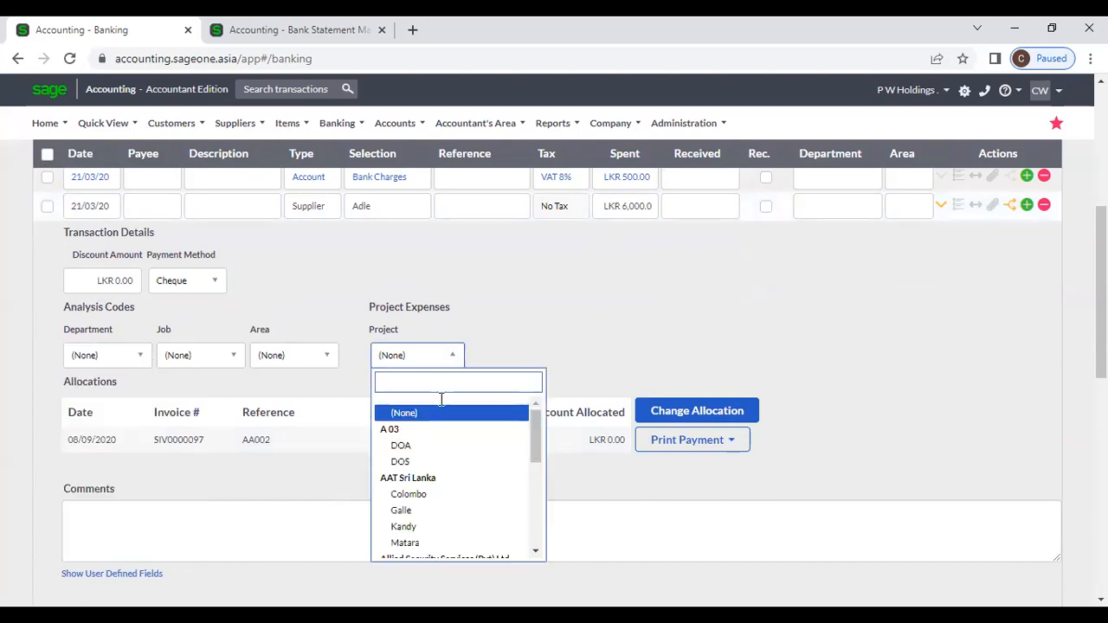
pyautogui.click(510, 348)
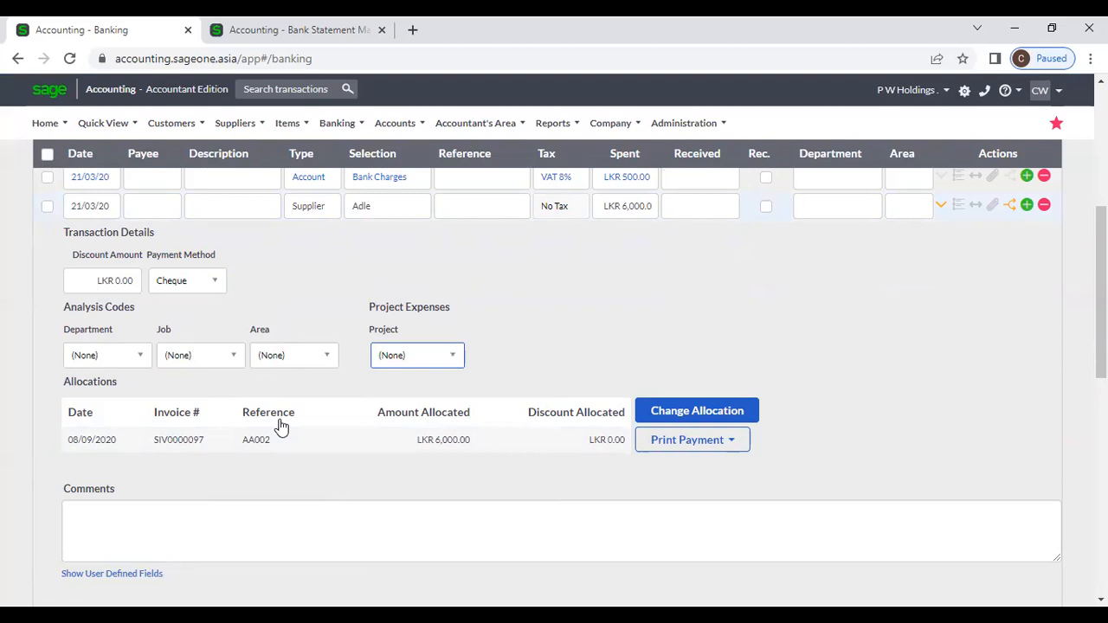
pyautogui.click(734, 443)
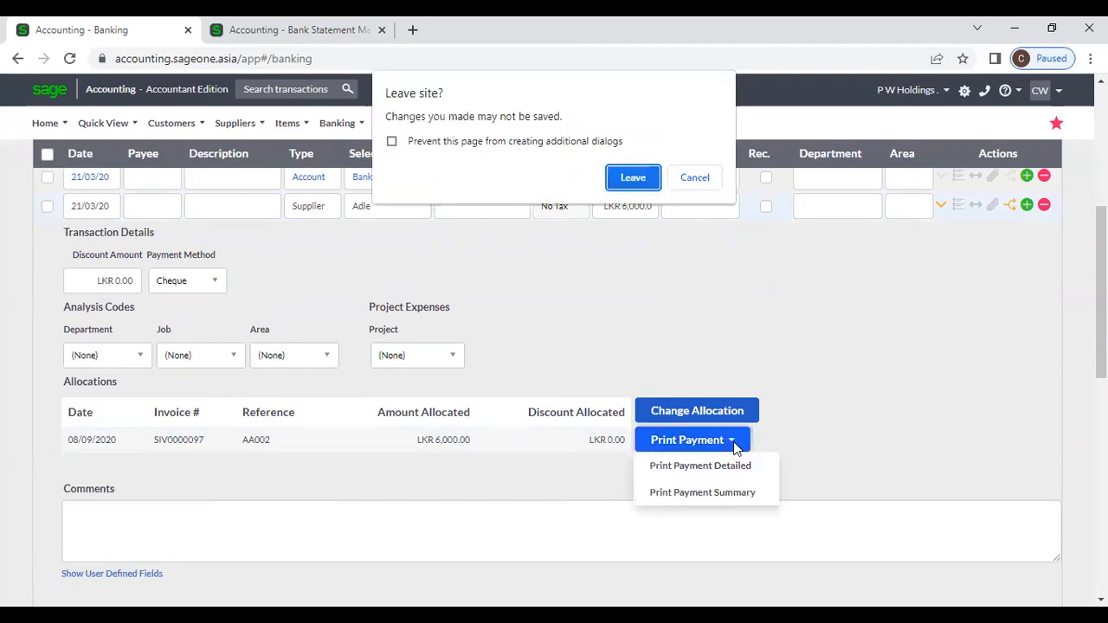
pyautogui.click(690, 183)
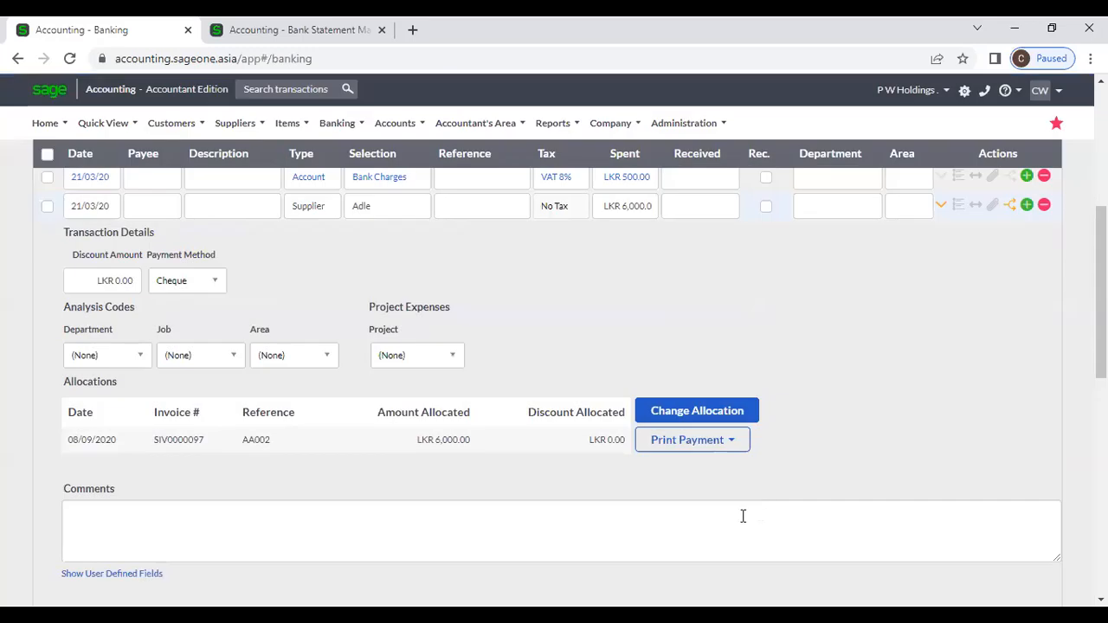
pyautogui.scroll(2, 861, 284)
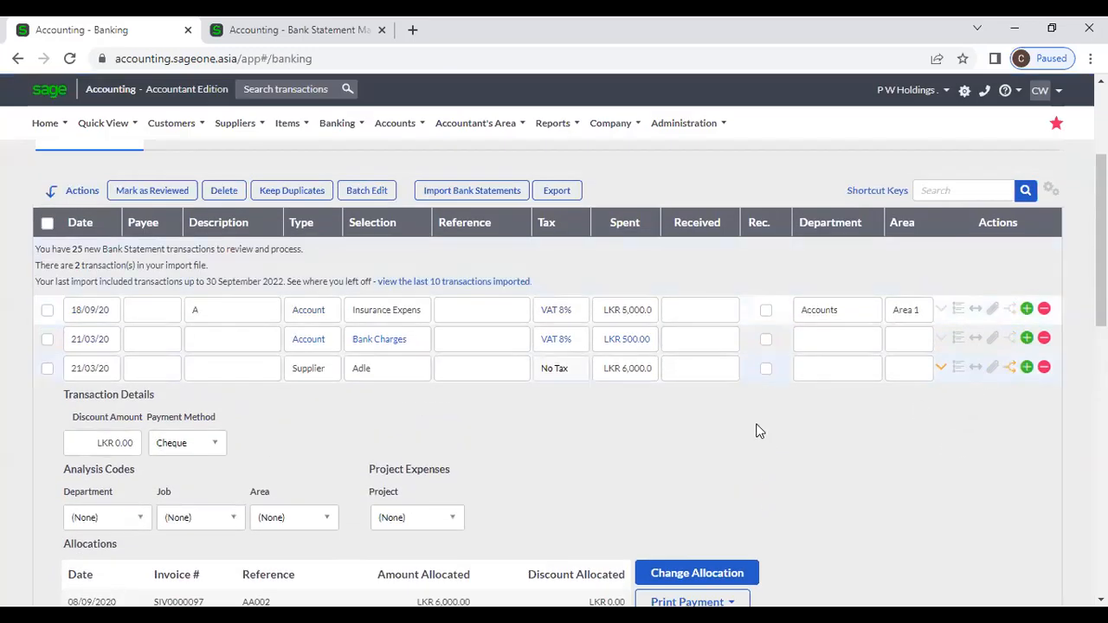
# Step: Collapse the Adle details; open and close Attachments and Mapping Rules without changes
pyautogui.click(941, 369)
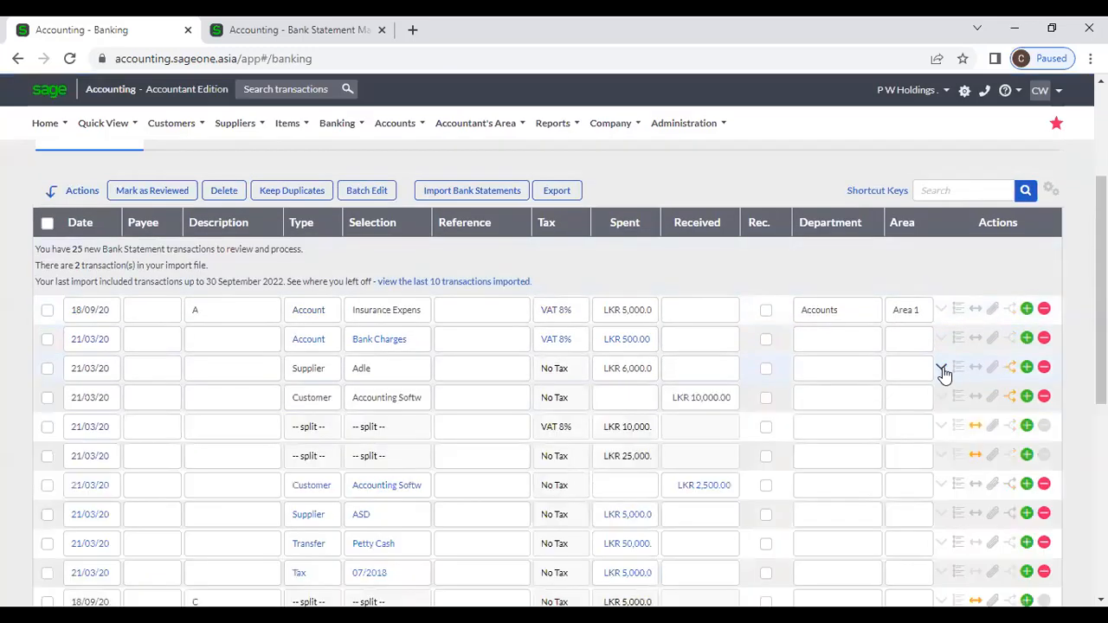
pyautogui.click(992, 339)
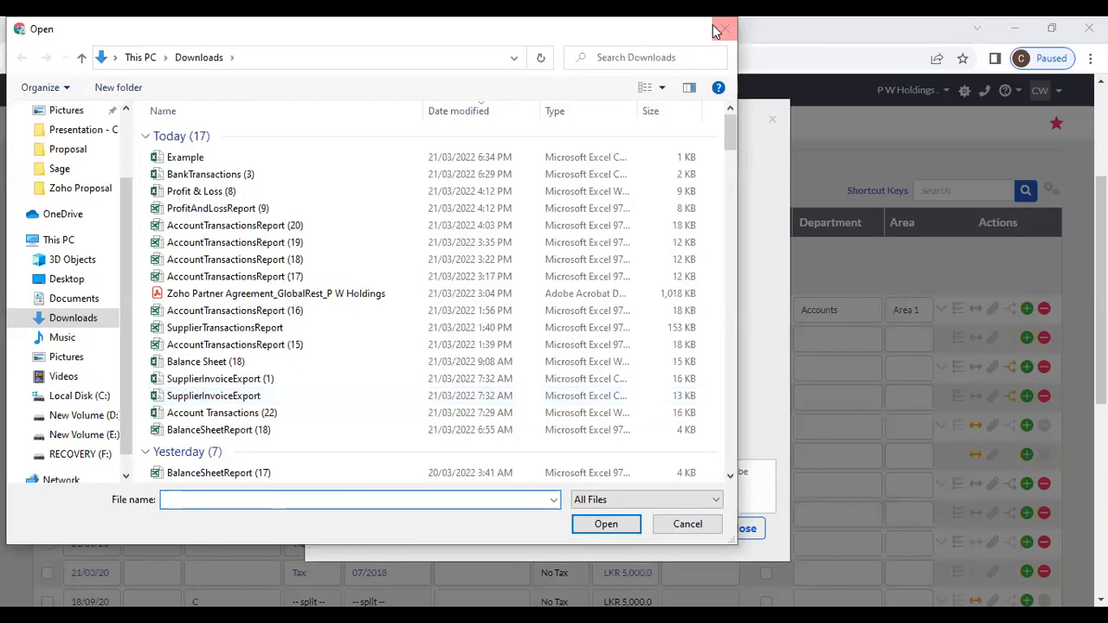
pyautogui.click(717, 30)
pyautogui.click(746, 528)
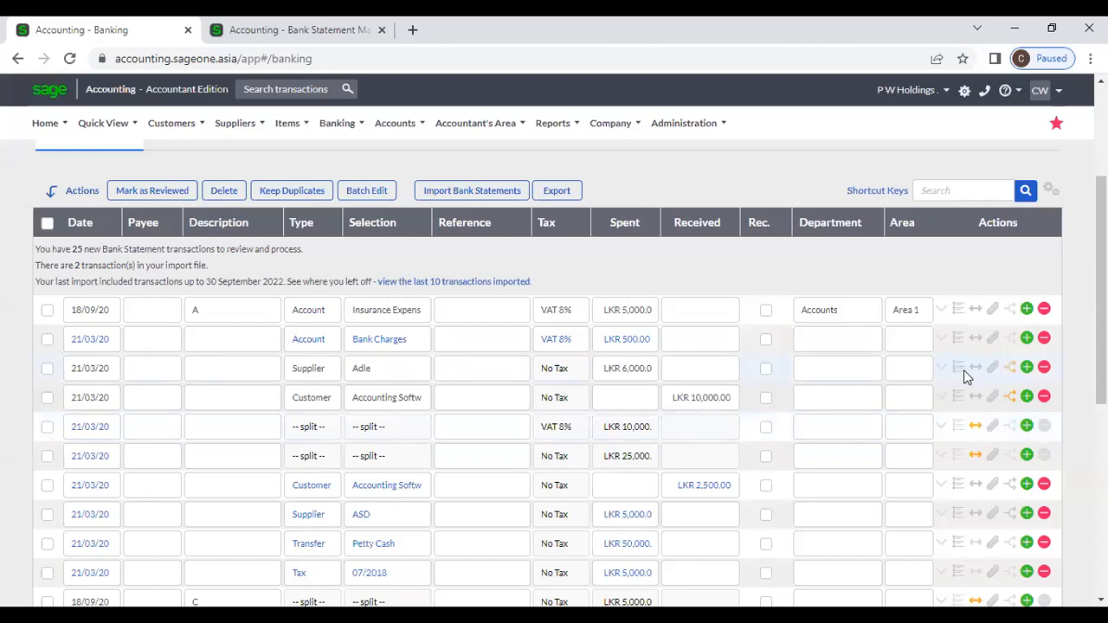
pyautogui.click(964, 372)
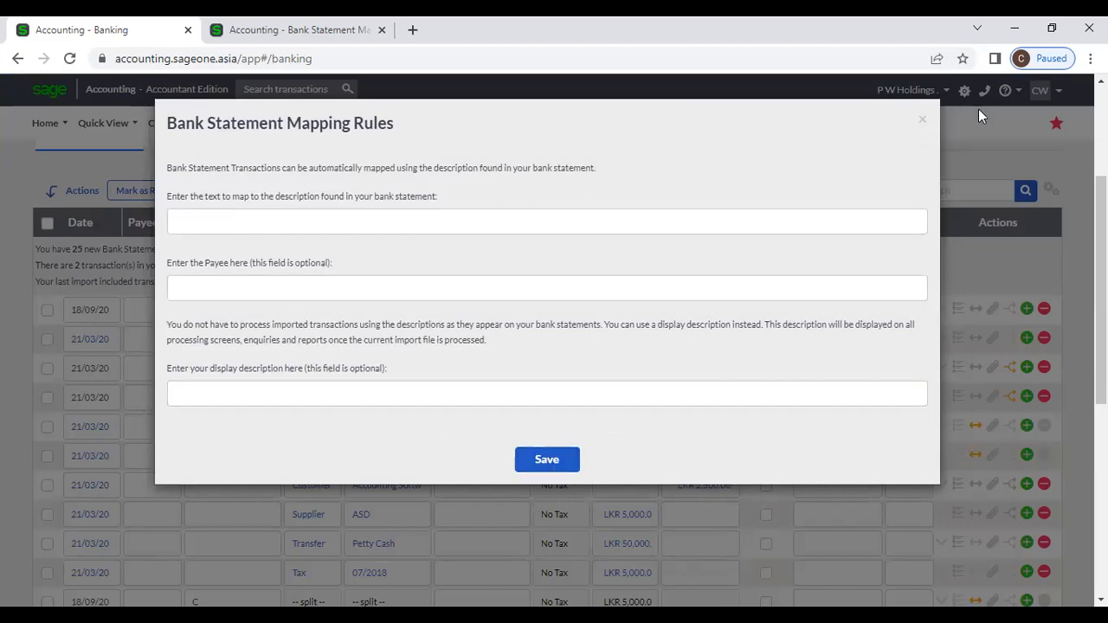
pyautogui.click(921, 121)
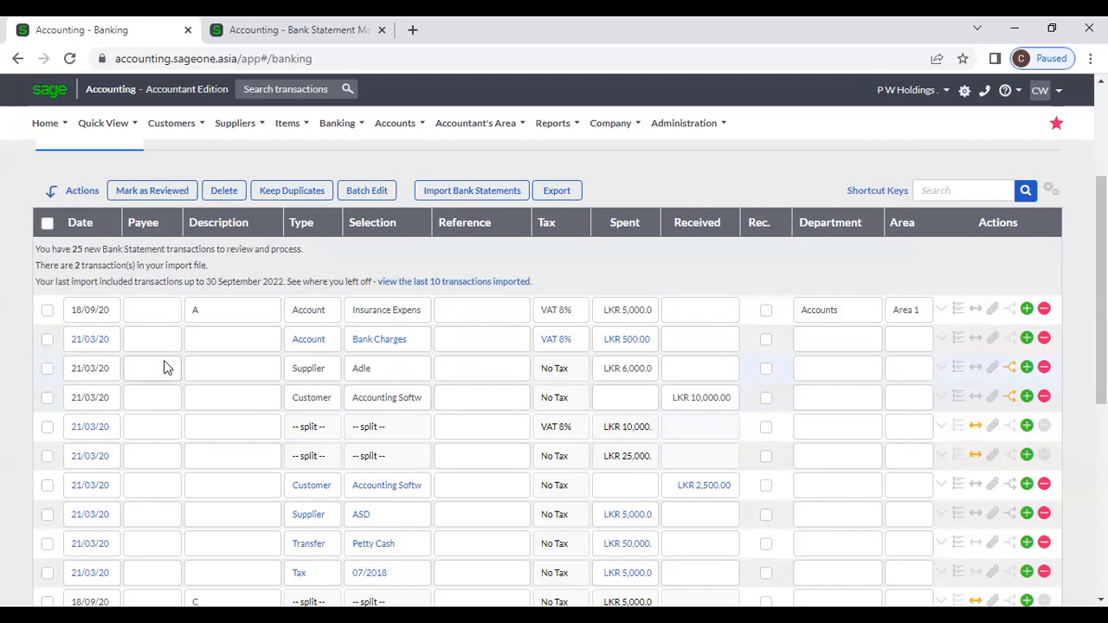
# Step: Clear the ticks from the first two rows on pages 1 and 2, then return to page 1
pyautogui.click(47, 310)
pyautogui.click(47, 338)
pyautogui.scroll(-3, 75, 354)
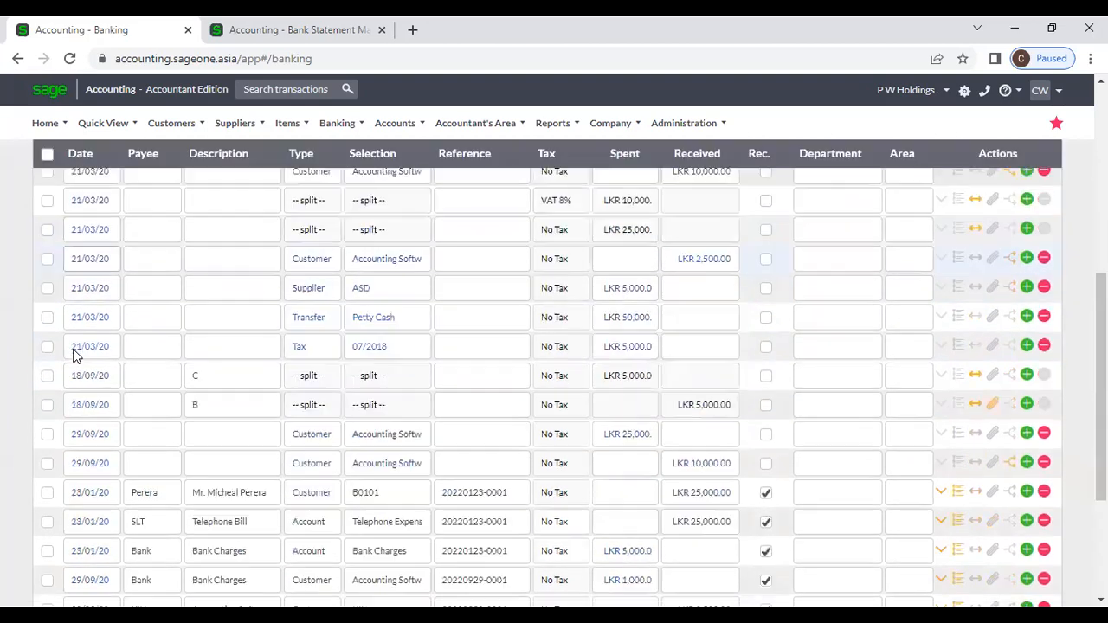
pyautogui.scroll(1, 76, 355)
pyautogui.click(47, 257)
pyautogui.click(47, 227)
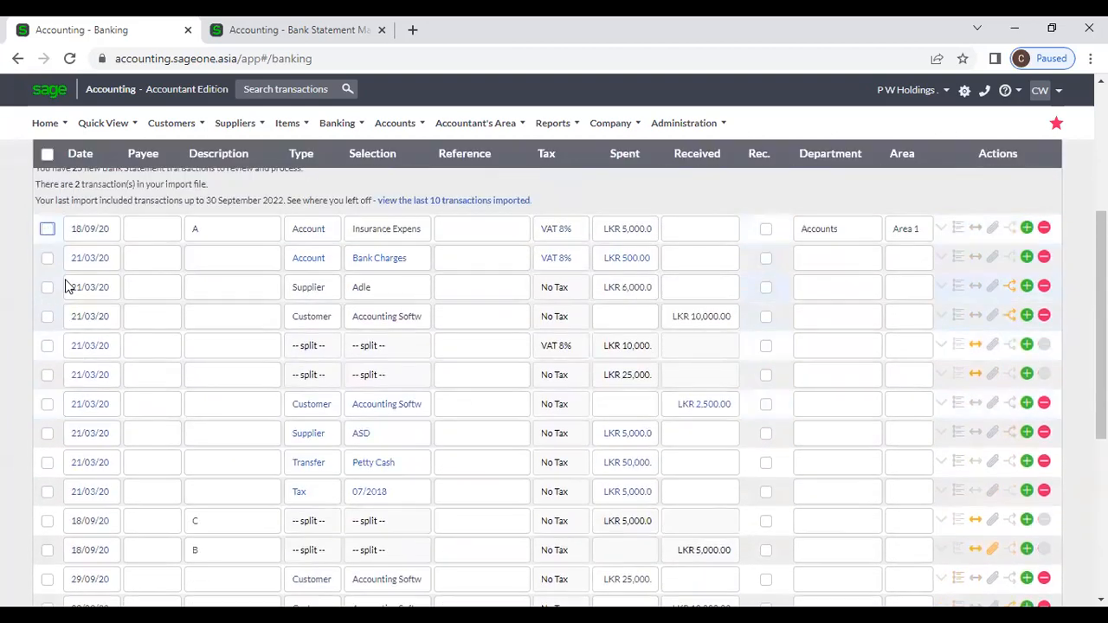
pyautogui.scroll(-5, 200, 367)
pyautogui.click(102, 470)
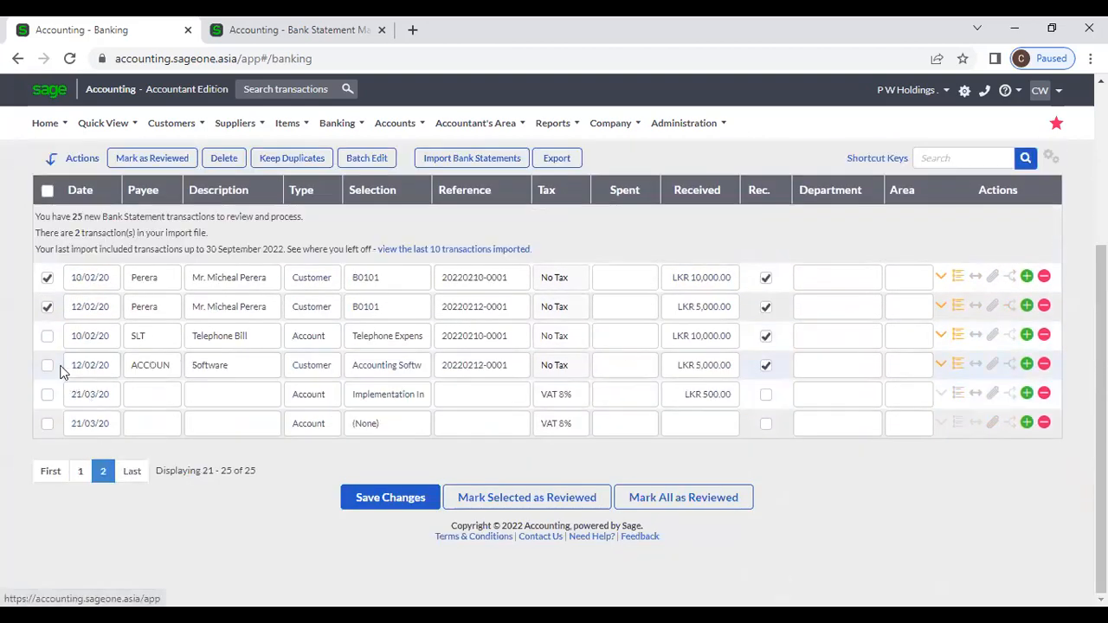
pyautogui.click(47, 308)
pyautogui.click(47, 277)
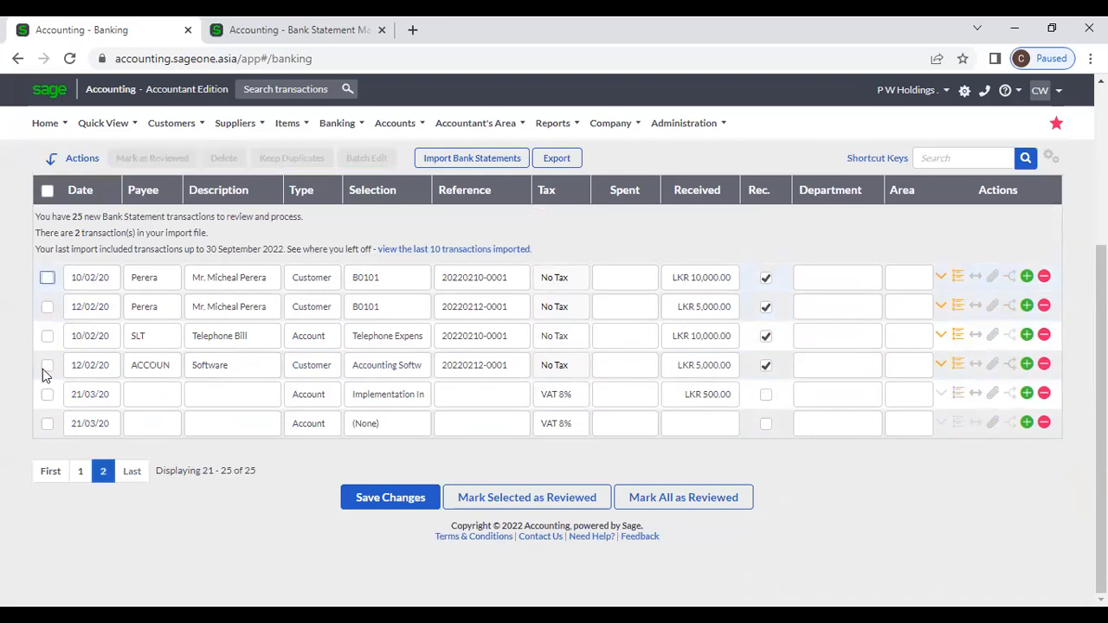
pyautogui.click(80, 471)
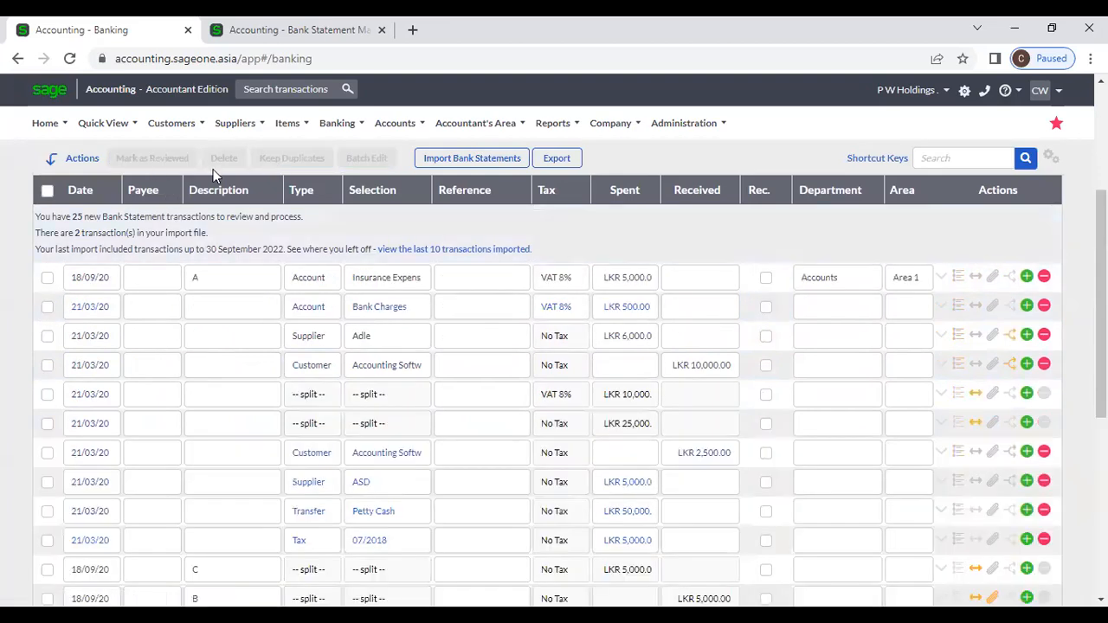
pyautogui.scroll(1, 139, 222)
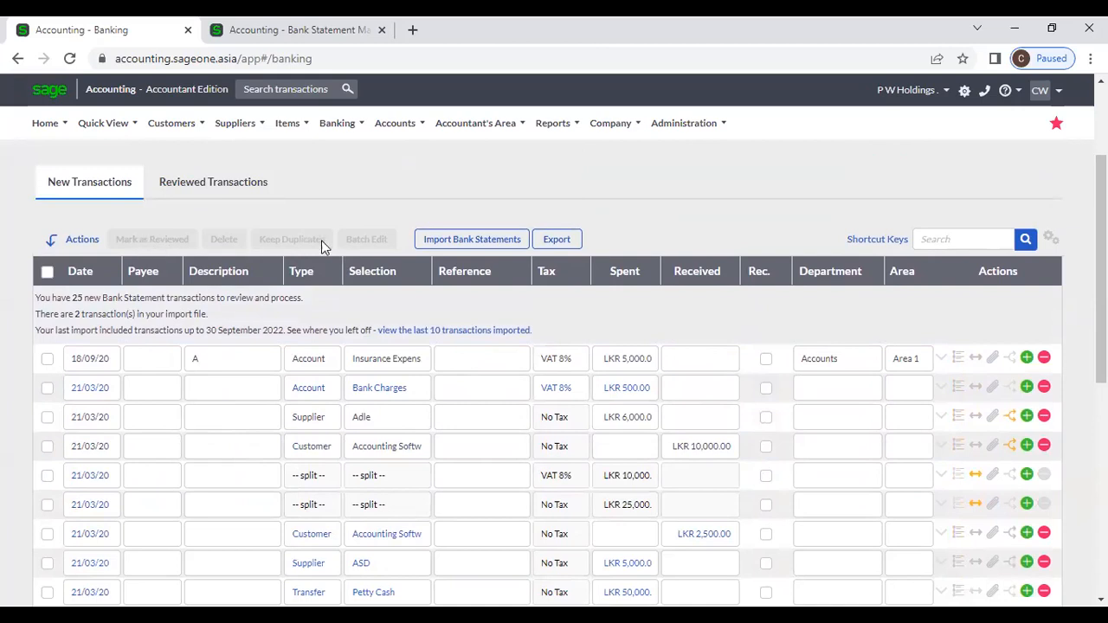
# Step: Tick the Bank Charges transaction instead of line A, then show page 2 with entries 21–25
pyautogui.click(47, 360)
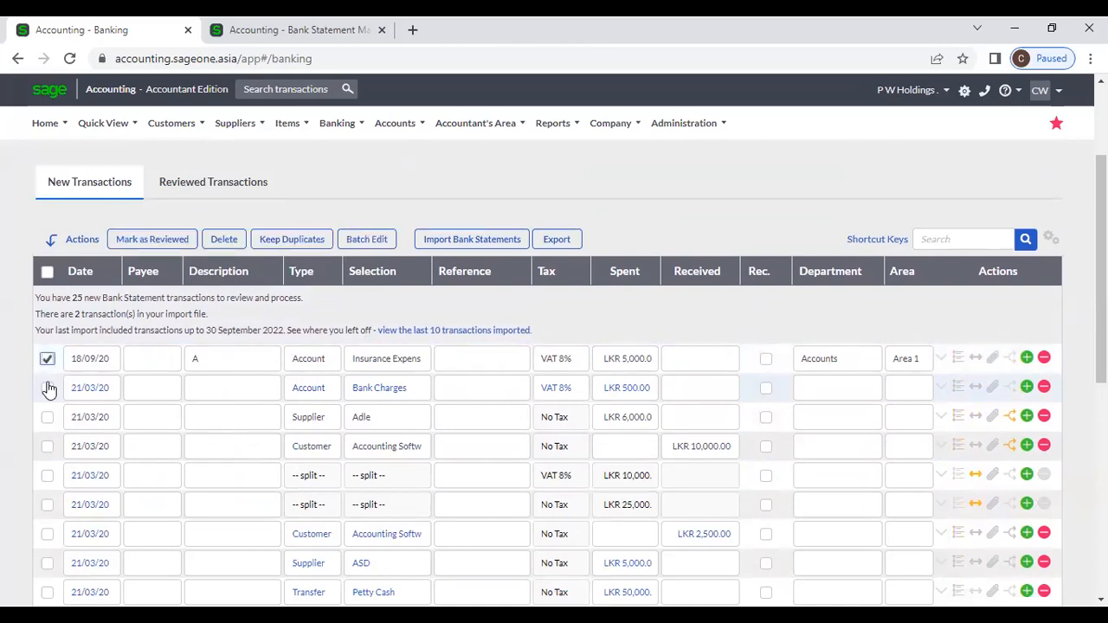
pyautogui.click(48, 362)
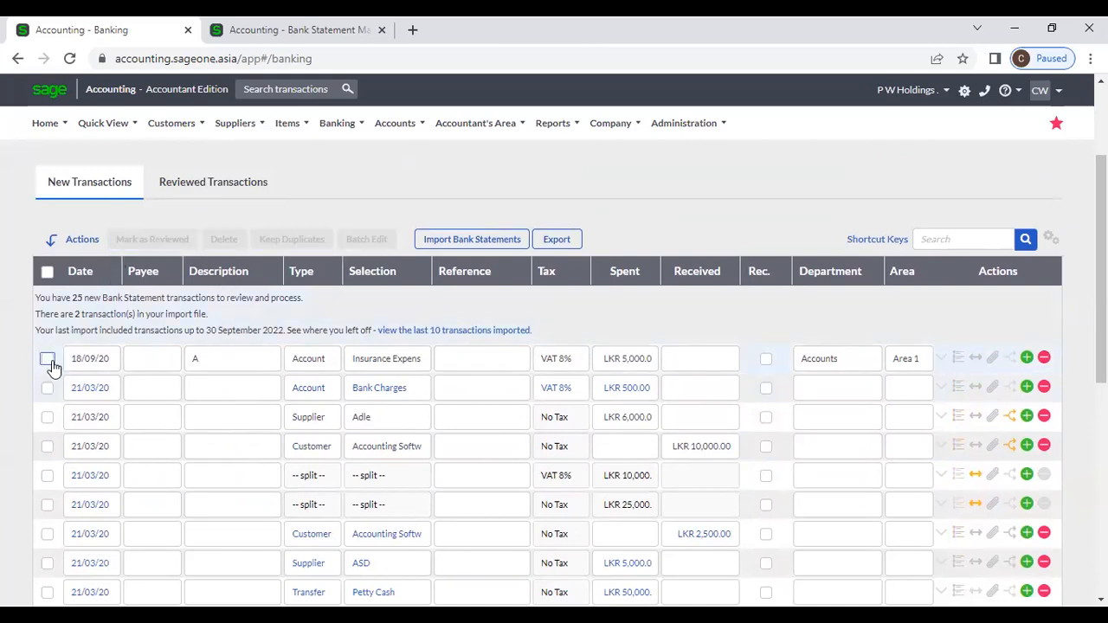
pyautogui.click(48, 387)
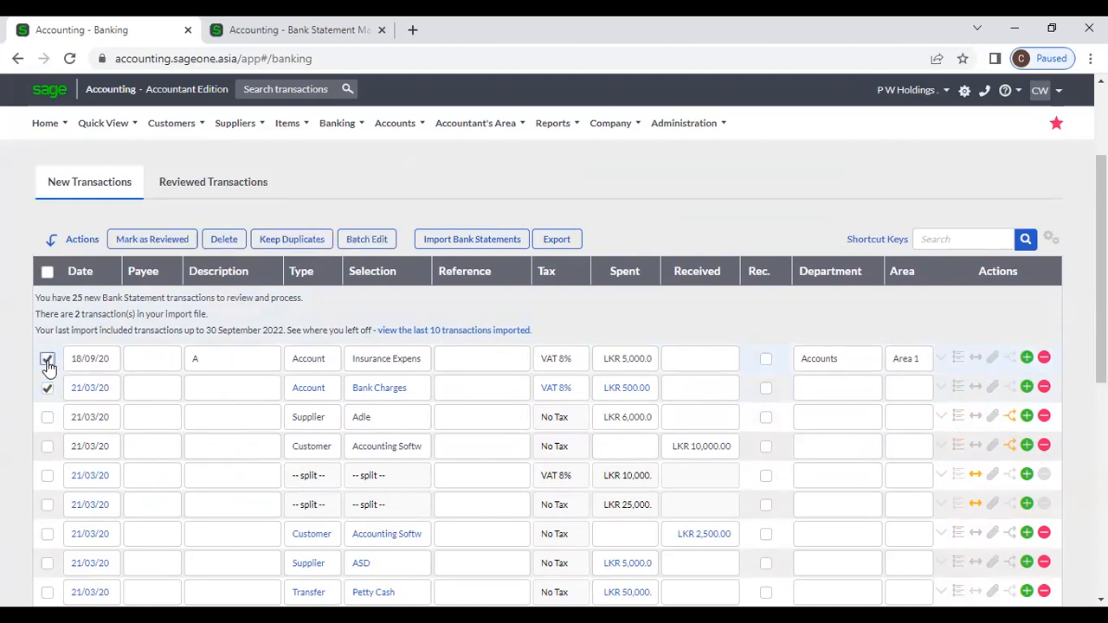
pyautogui.scroll(-5, 173, 260)
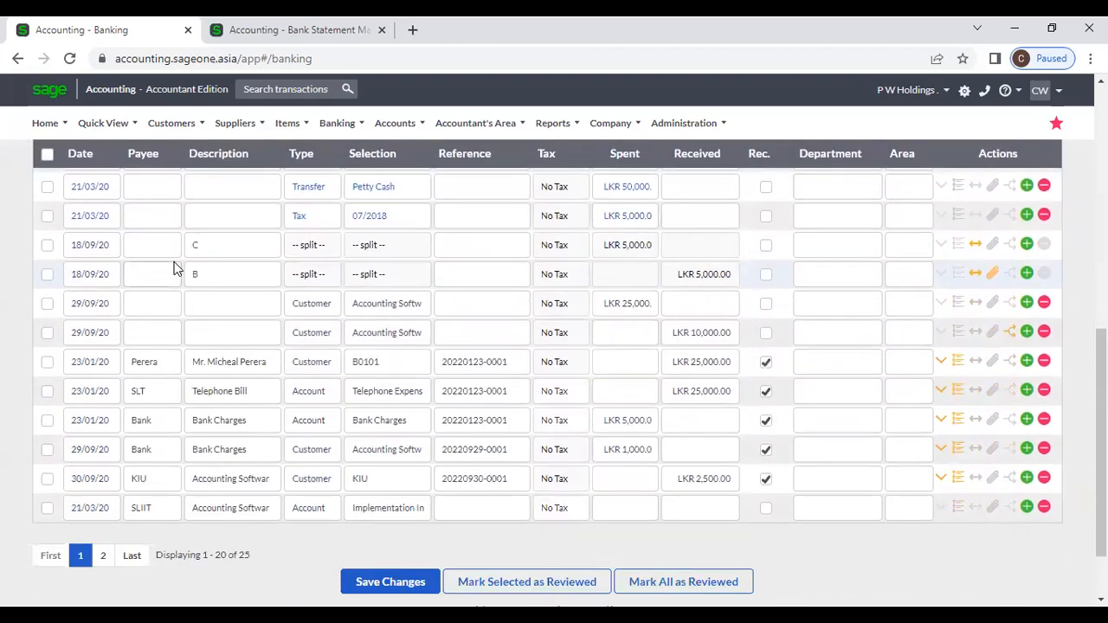
pyautogui.scroll(5, 147, 251)
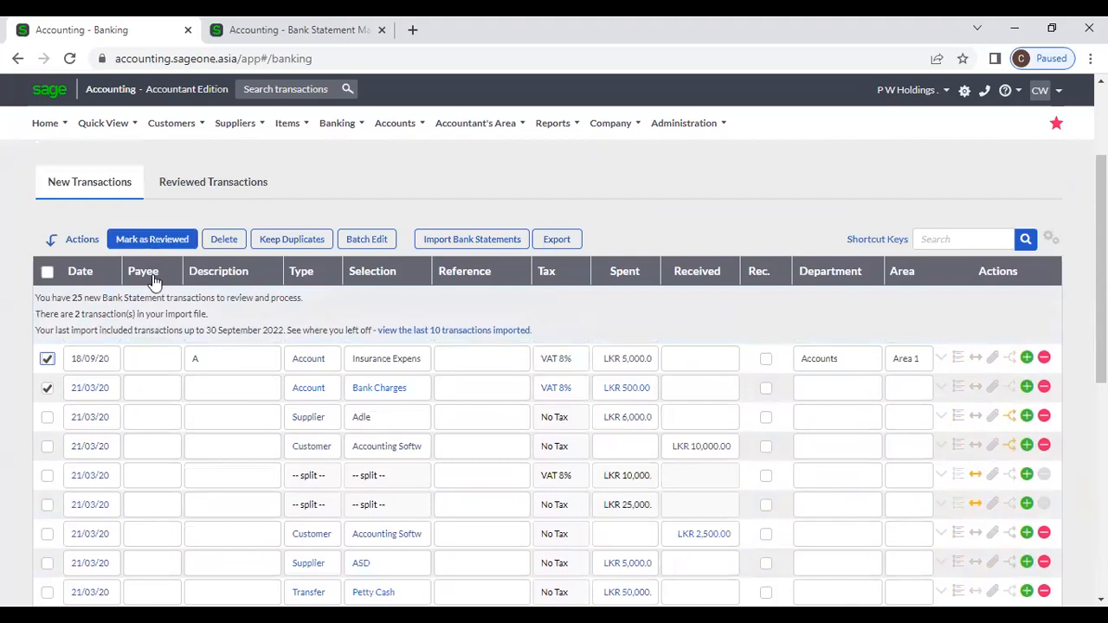
pyautogui.scroll(-5, 152, 282)
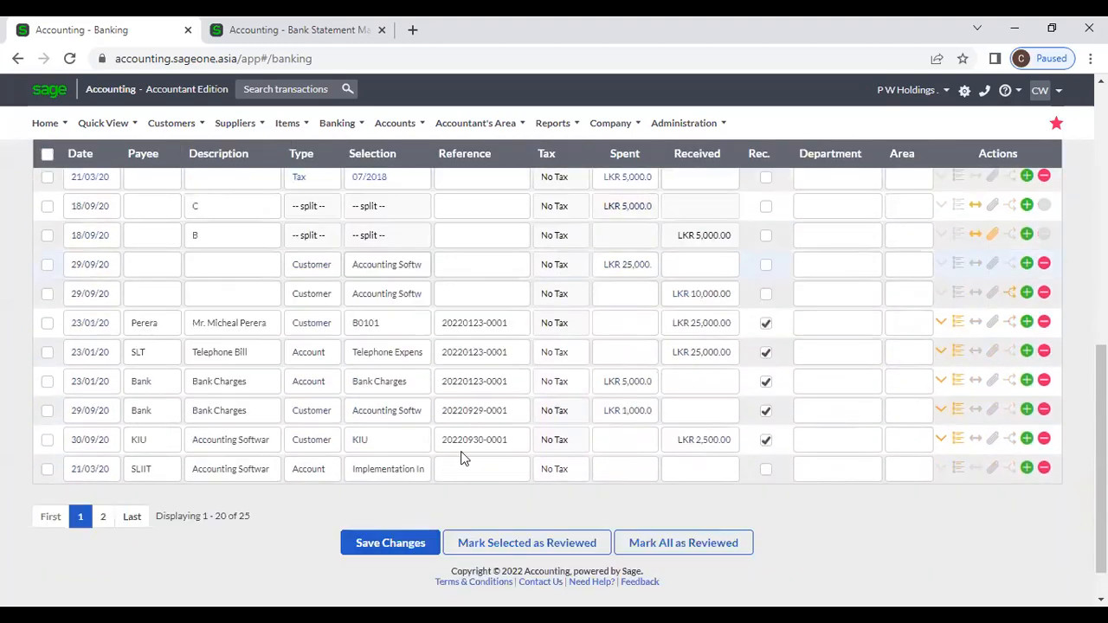
pyautogui.scroll(-1, 461, 457)
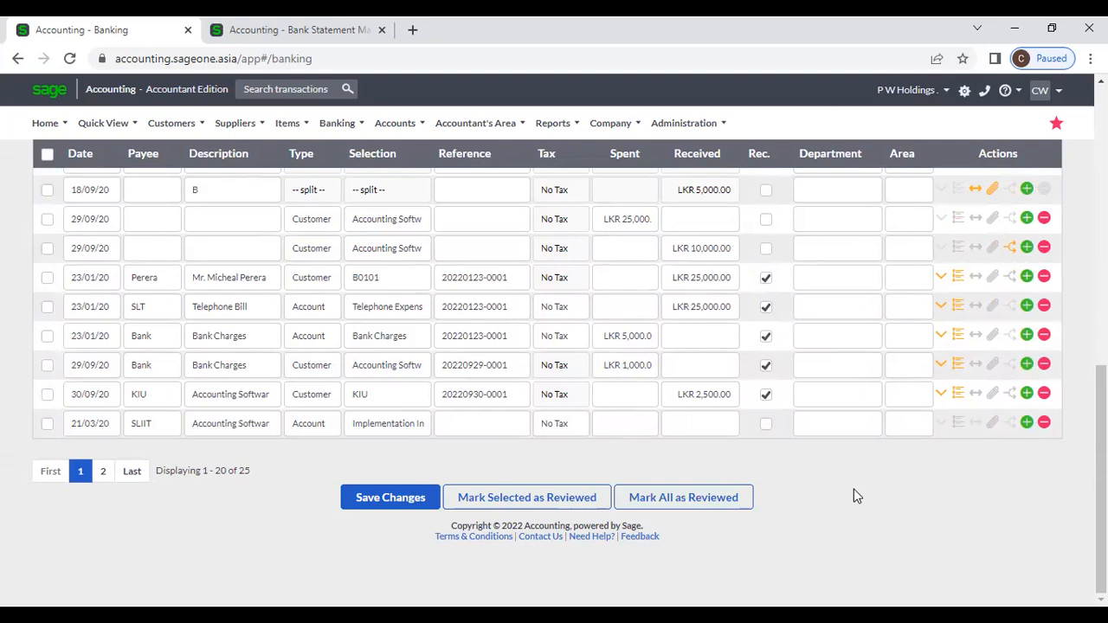
pyautogui.scroll(1, 855, 459)
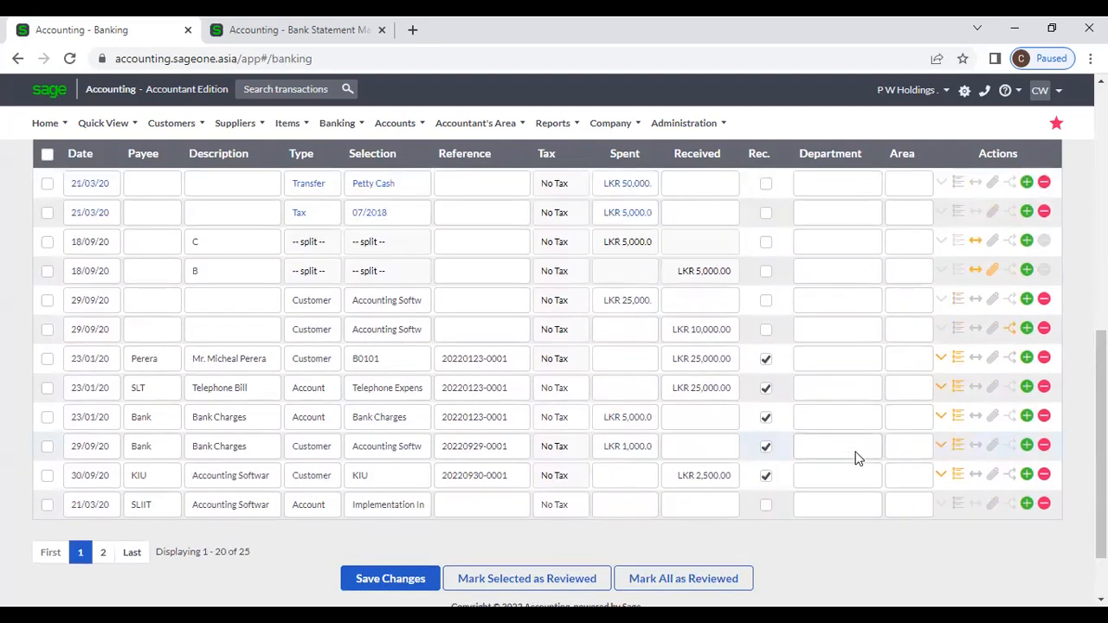
pyautogui.scroll(2, 783, 394)
pyautogui.scroll(-3, 574, 335)
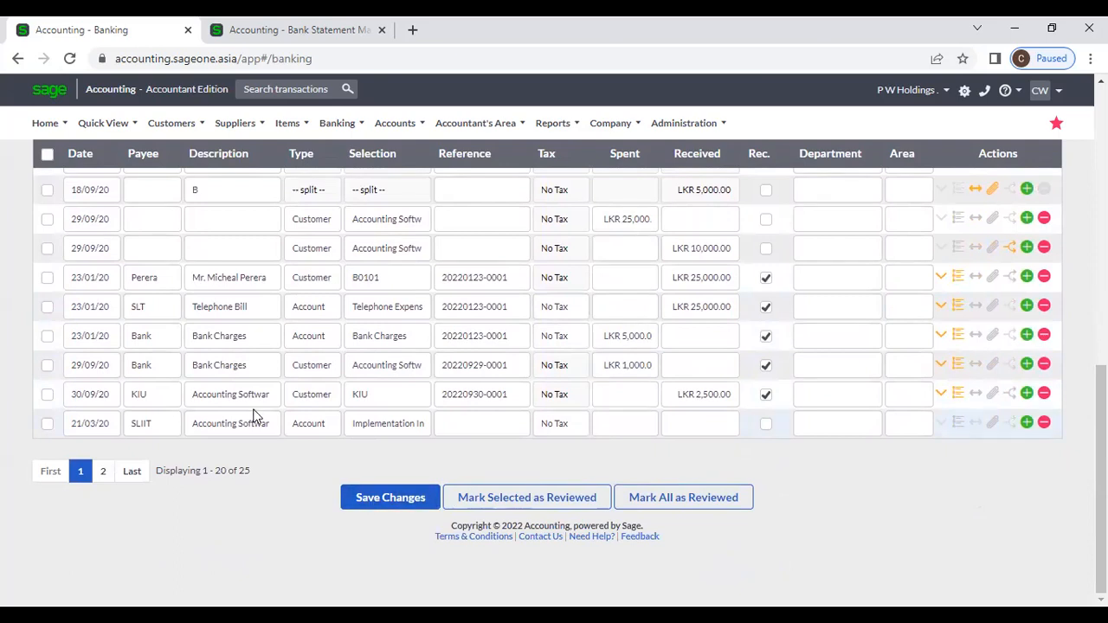
pyautogui.scroll(2, 396, 402)
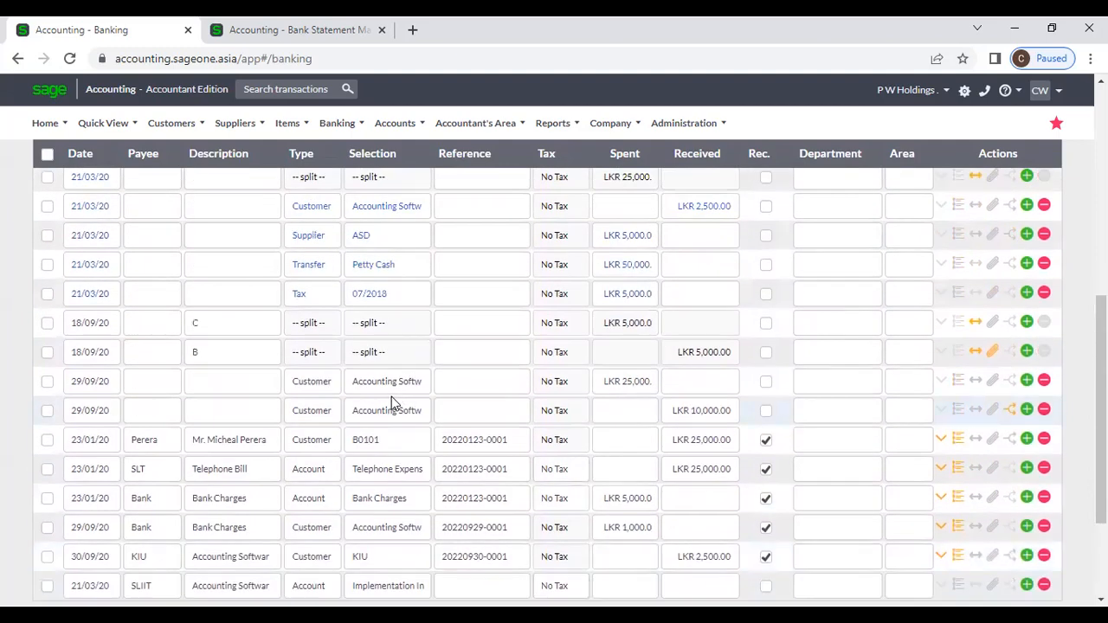
pyautogui.scroll(2, 391, 397)
pyautogui.scroll(-3, 388, 406)
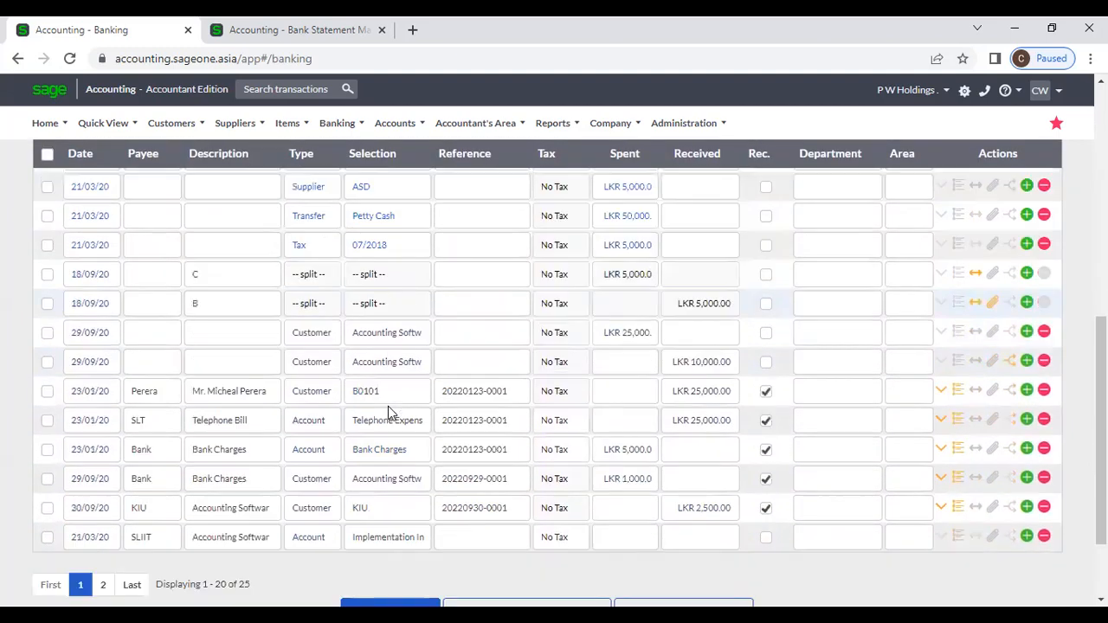
pyautogui.scroll(-2, 388, 406)
pyautogui.click(103, 470)
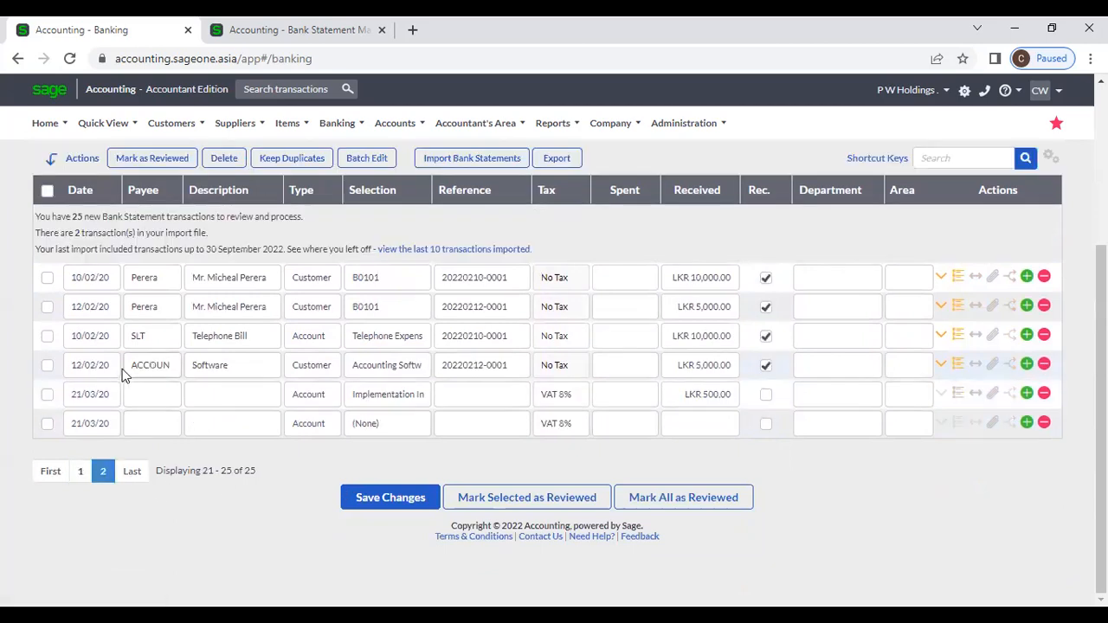
pyautogui.scroll(3, 223, 381)
# Step: Check the Reviewed Transactions list, then return to the New Transactions list
pyautogui.click(192, 260)
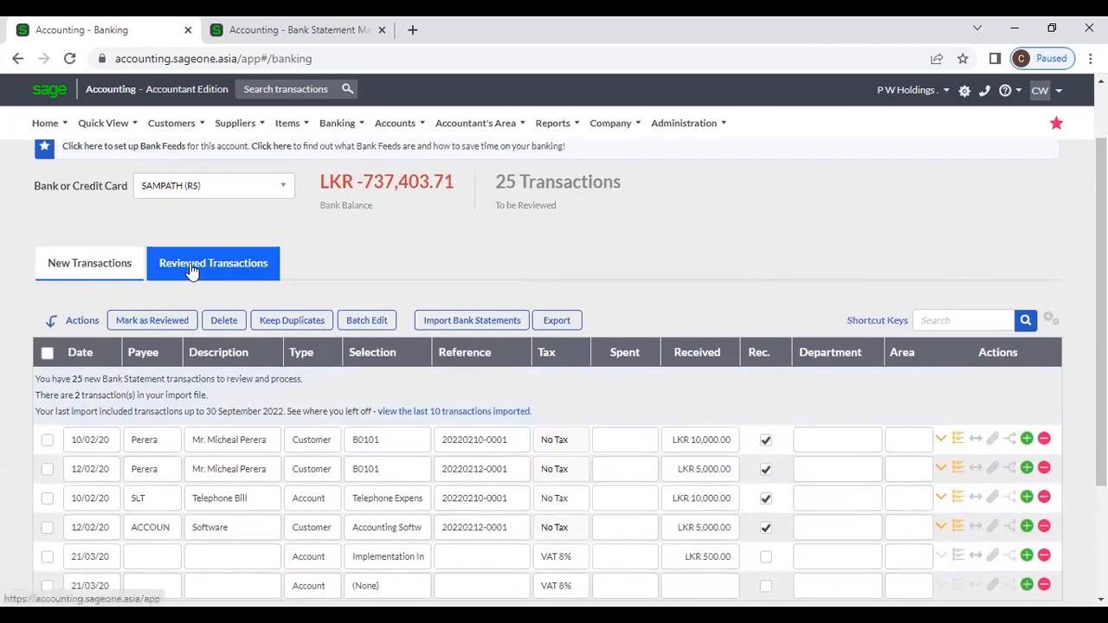
pyautogui.click(90, 276)
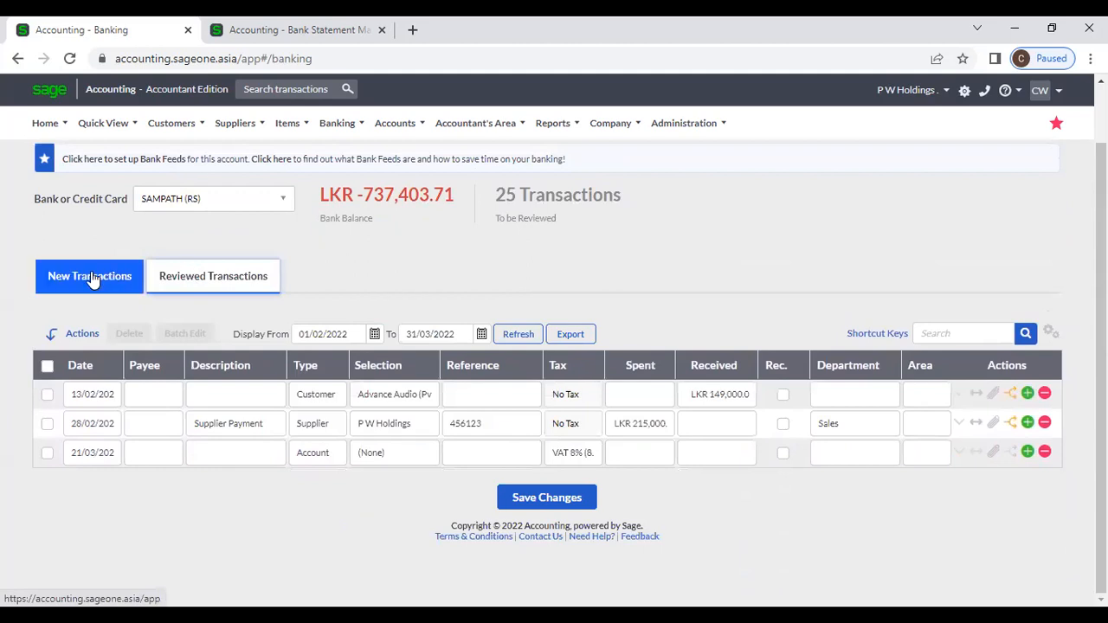
pyautogui.click(194, 276)
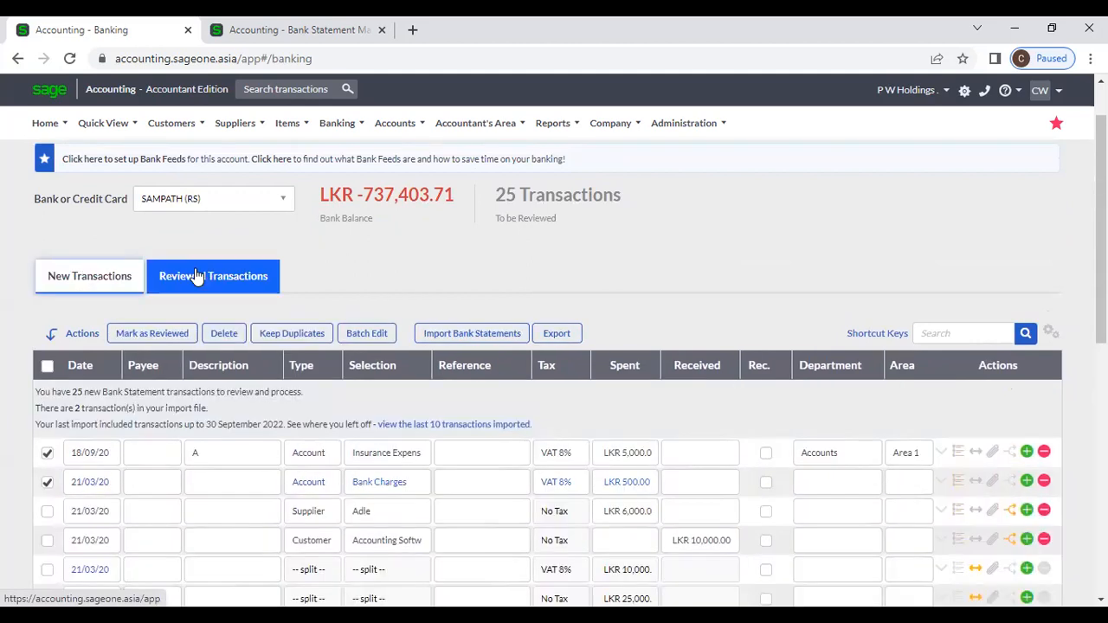
pyautogui.click(76, 276)
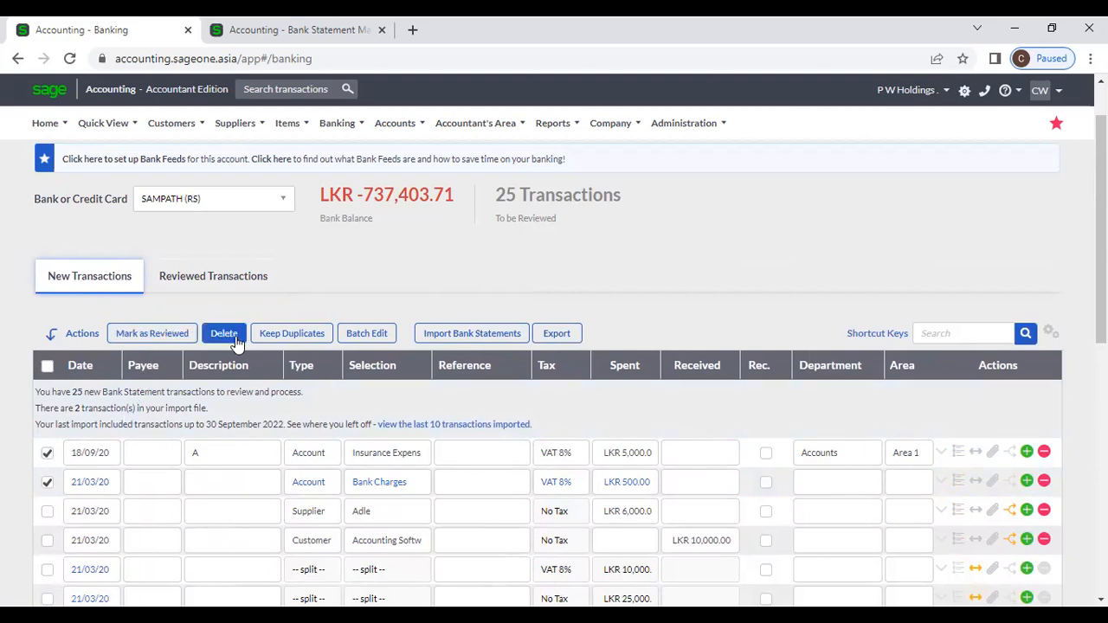
# Step: Tick the 21/03/20 tax, Petty Cash transfer and Adle supplier transactions
pyautogui.scroll(-5, 563, 466)
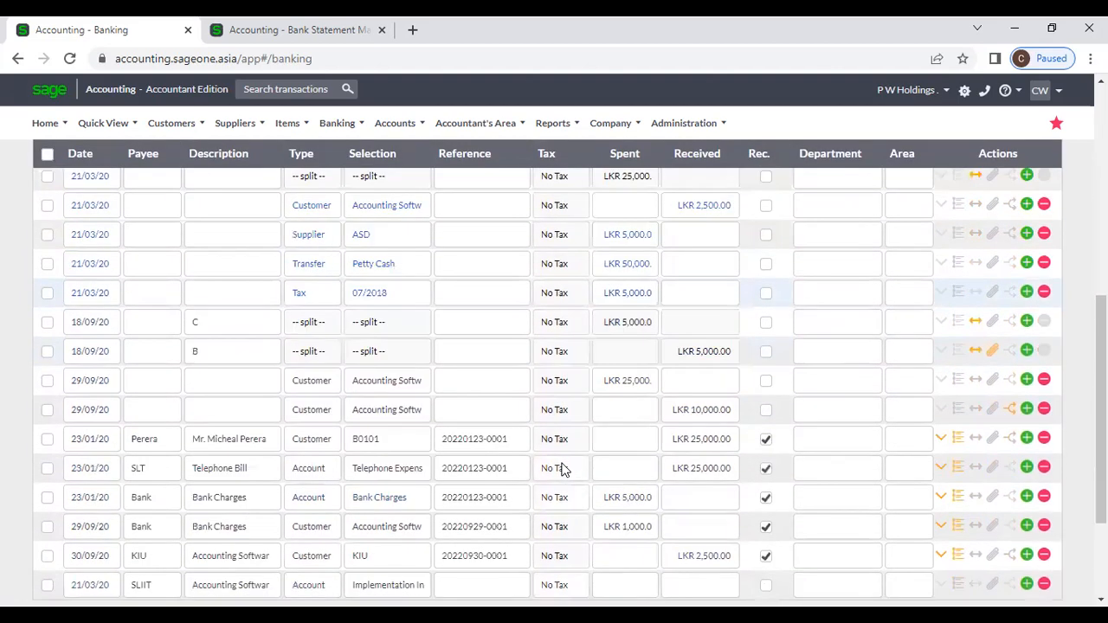
pyautogui.scroll(2, 455, 481)
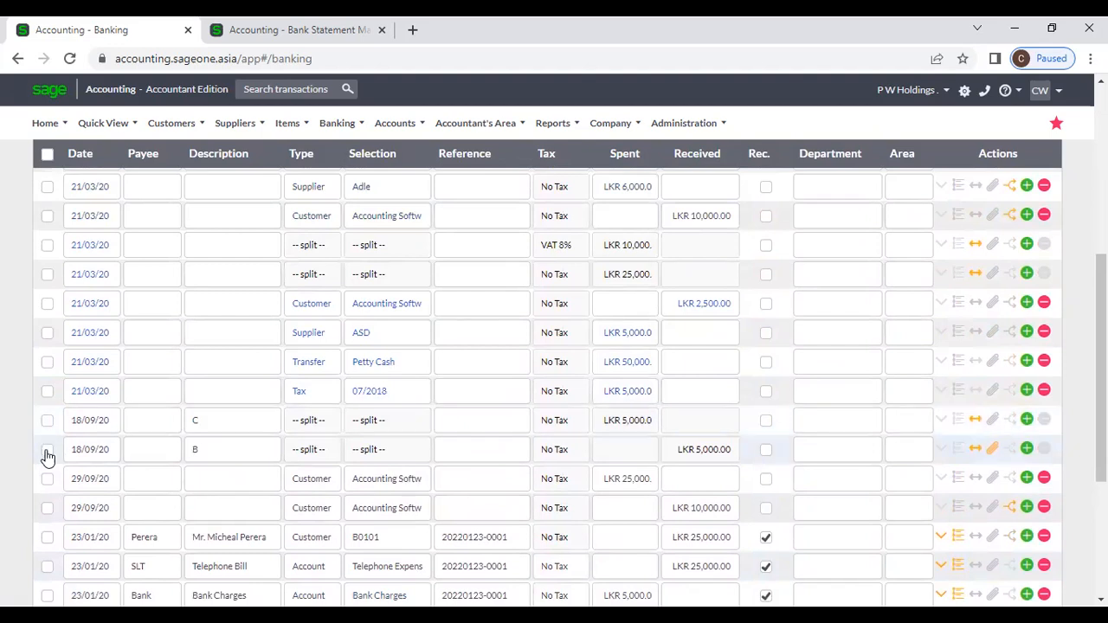
pyautogui.click(48, 393)
pyautogui.click(47, 362)
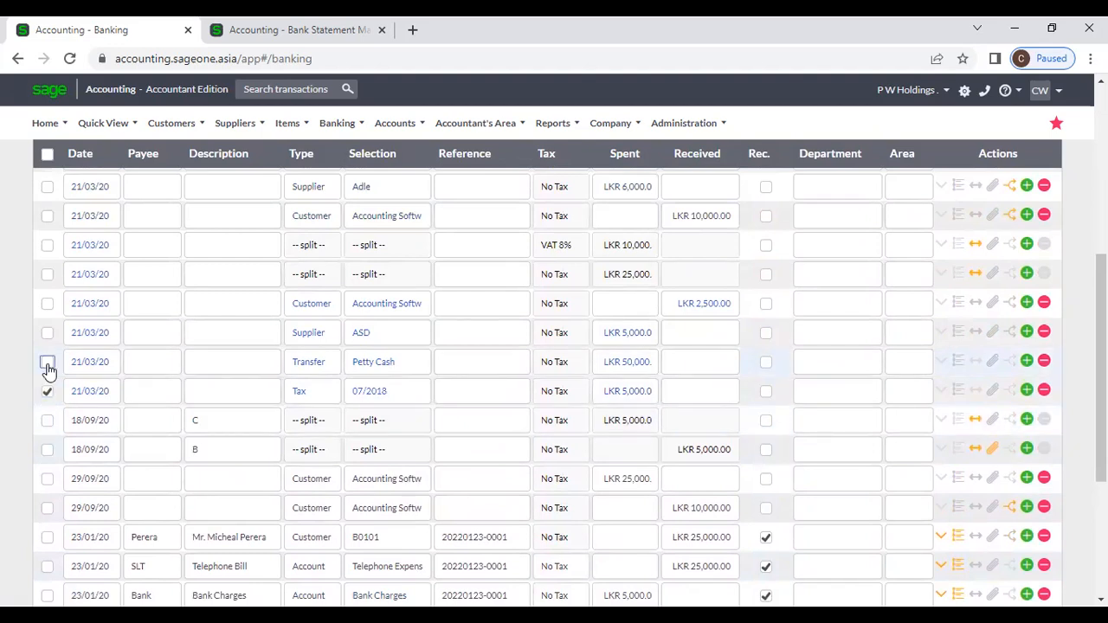
pyautogui.scroll(3, 117, 352)
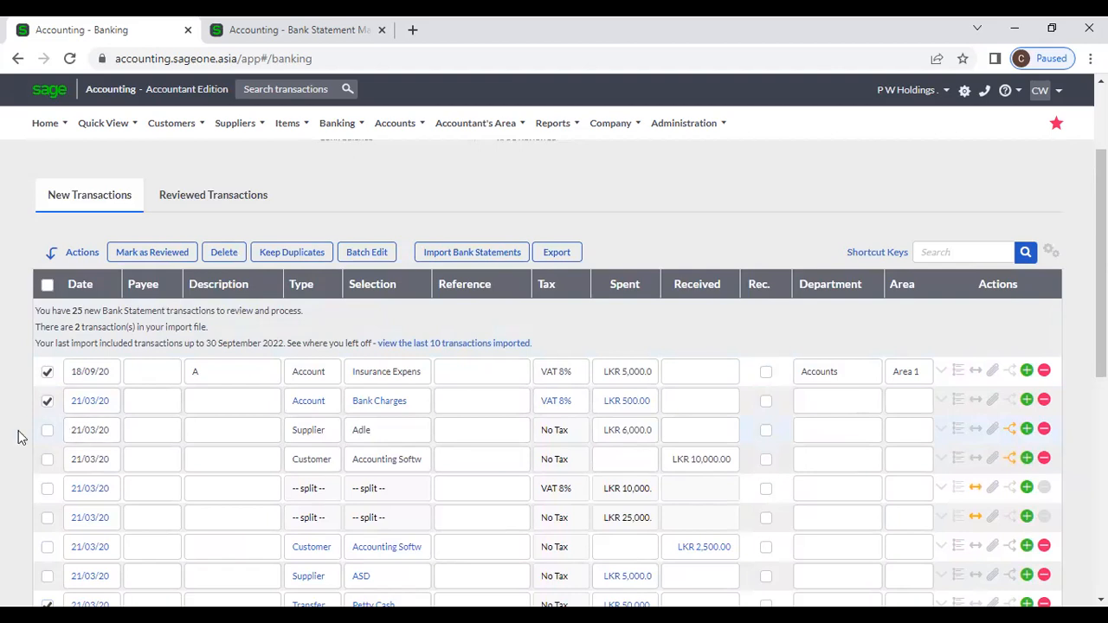
pyautogui.click(47, 430)
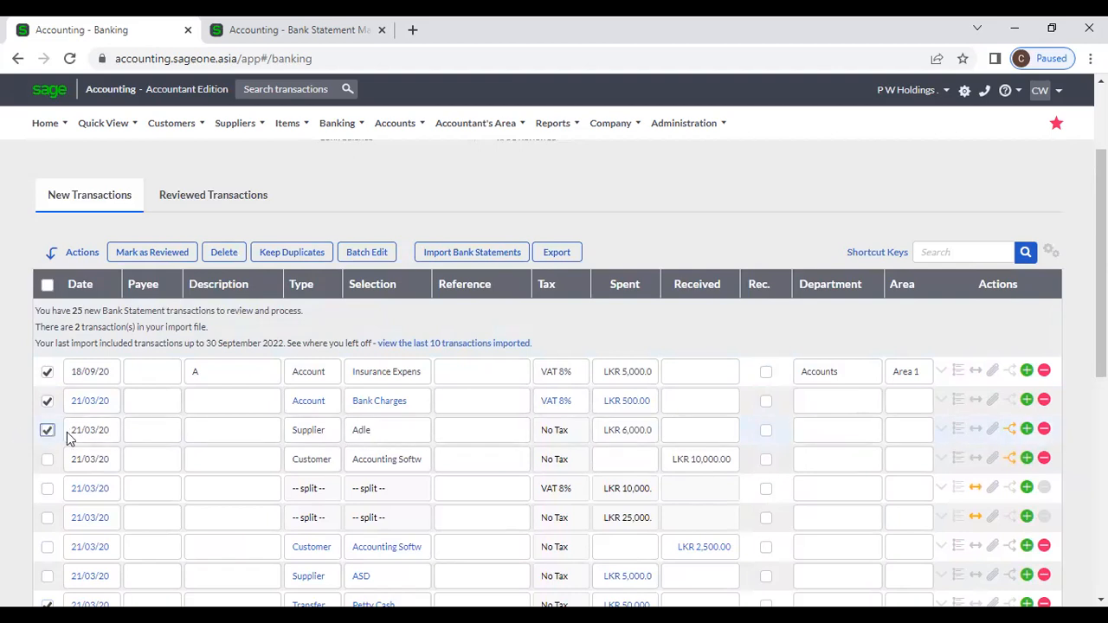
# Step: Start a batch edit of the ticked transactions, trying Customer then Supplier as the type
pyautogui.click(366, 254)
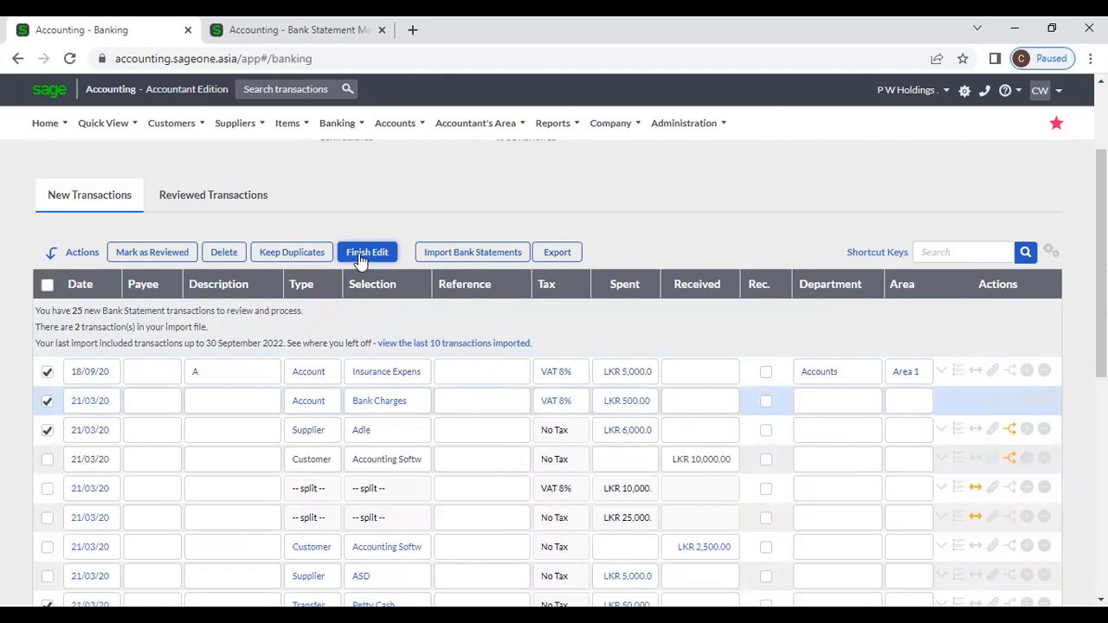
pyautogui.click(332, 373)
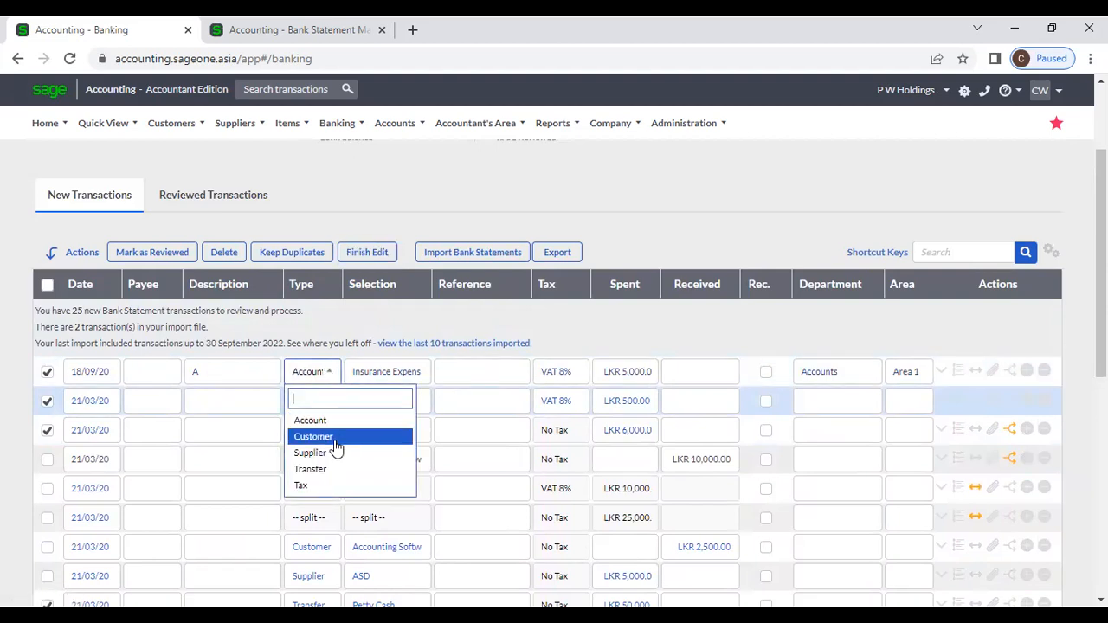
pyautogui.click(336, 439)
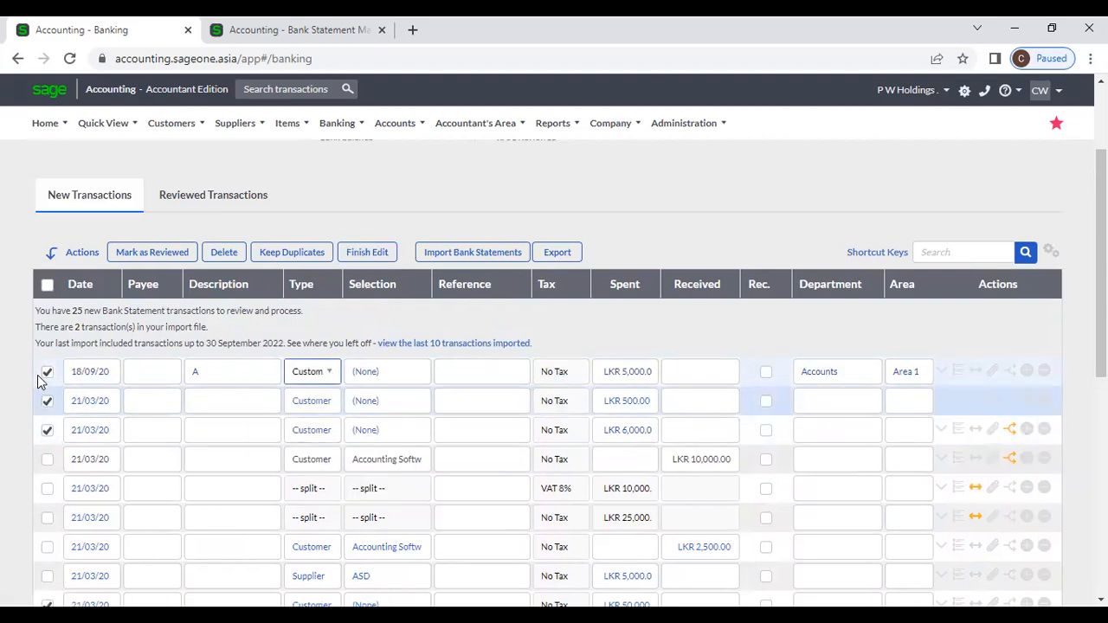
pyautogui.click(329, 373)
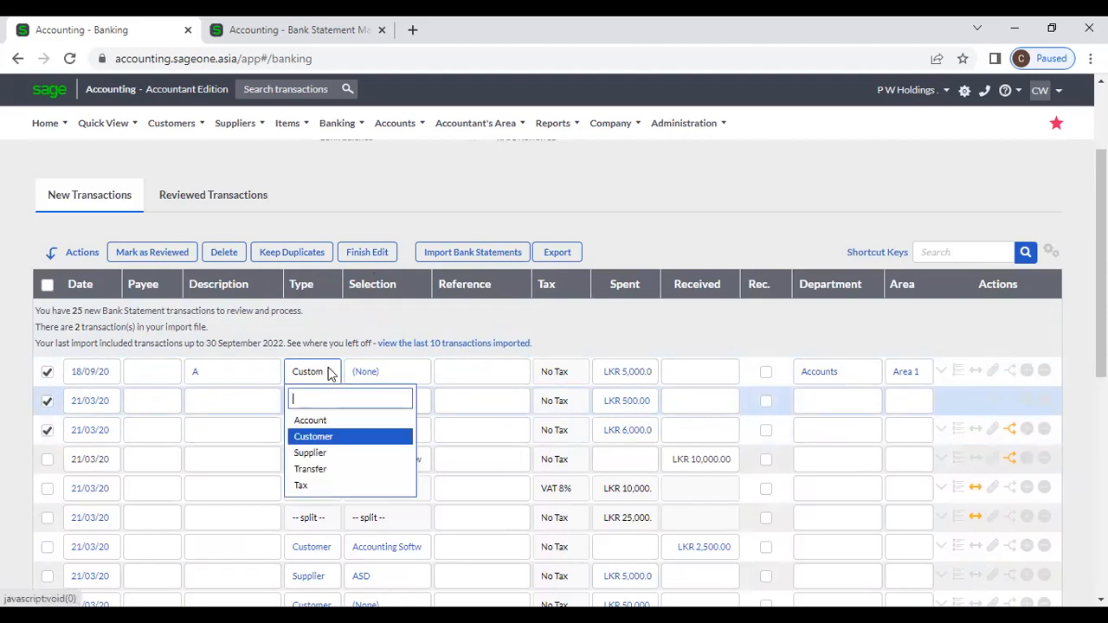
pyautogui.click(320, 453)
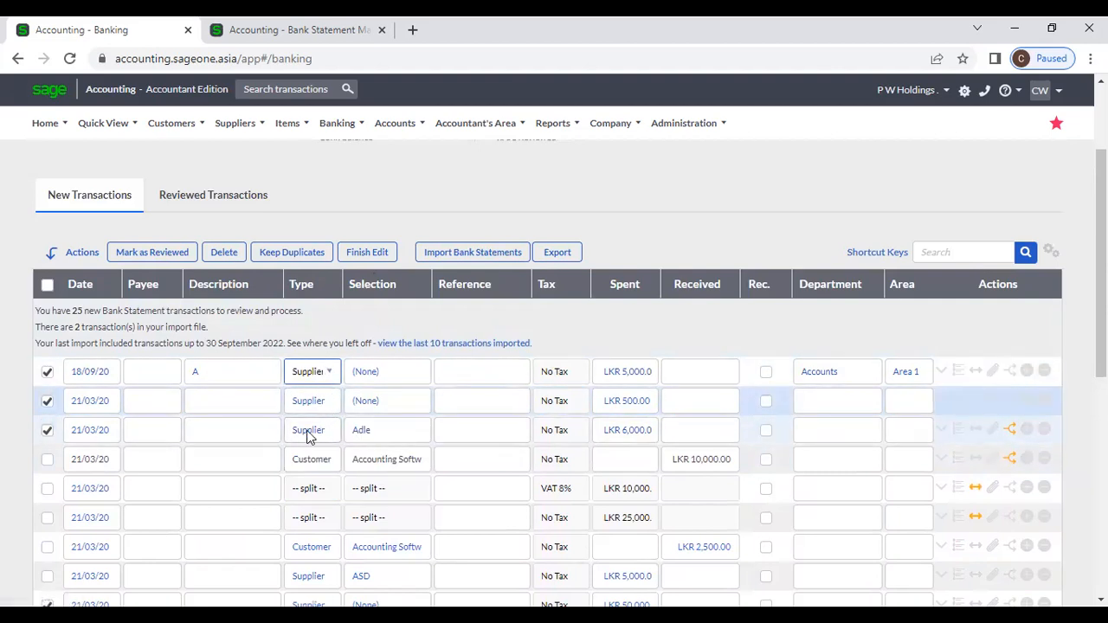
# Step: Add the LKR 10,000 customer receipt and set all ticked lines to type Account
pyautogui.click(46, 461)
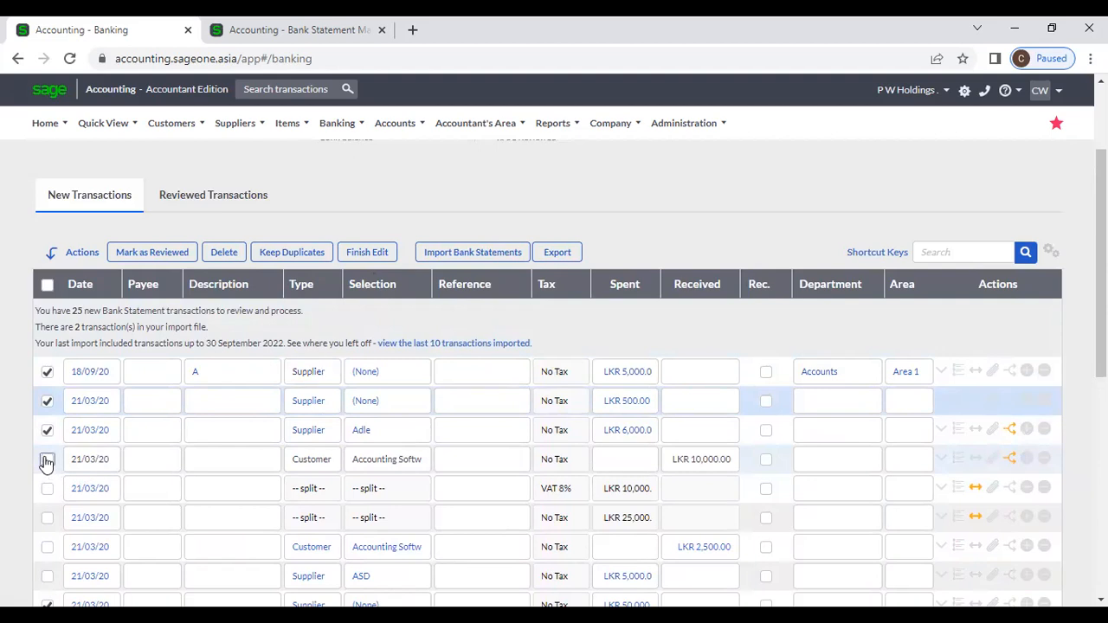
pyautogui.click(319, 381)
pyautogui.click(321, 423)
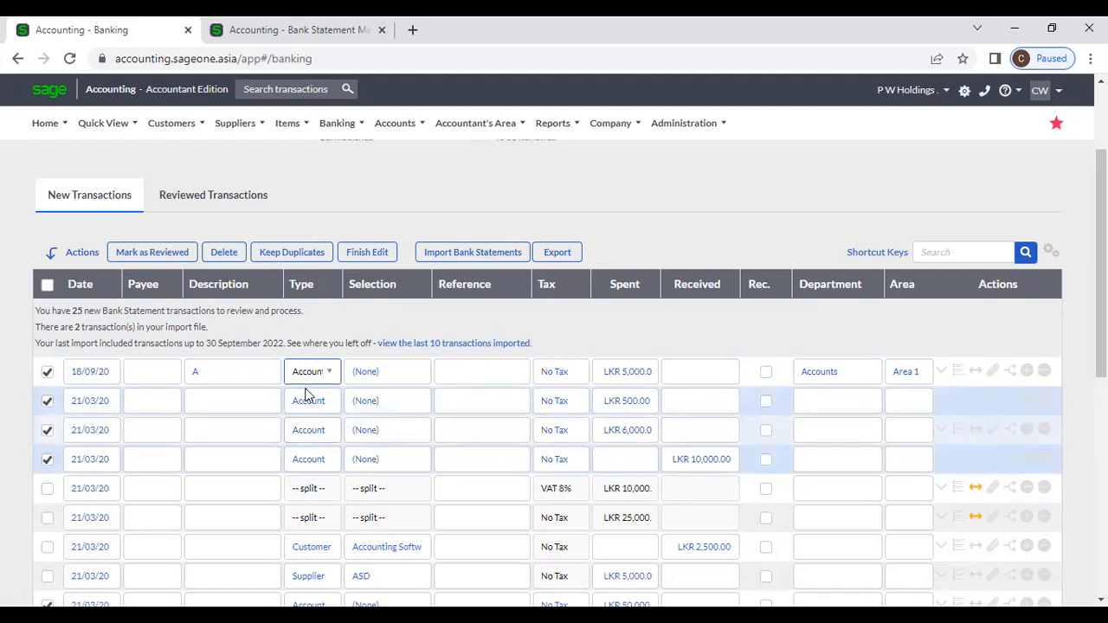
pyautogui.click(332, 378)
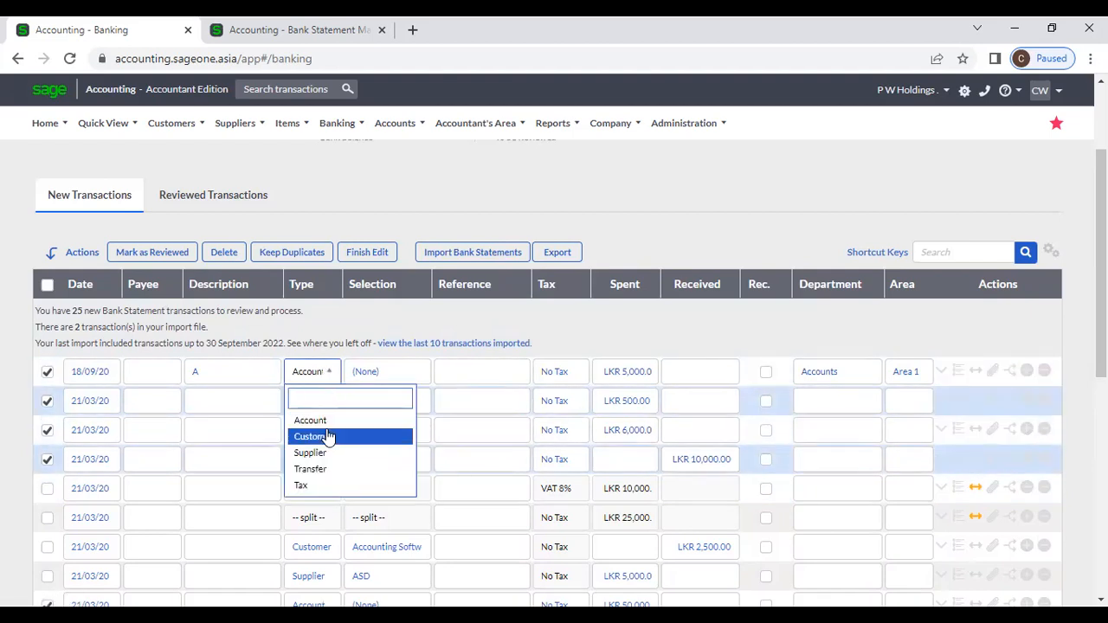
pyautogui.click(320, 436)
pyautogui.click(331, 375)
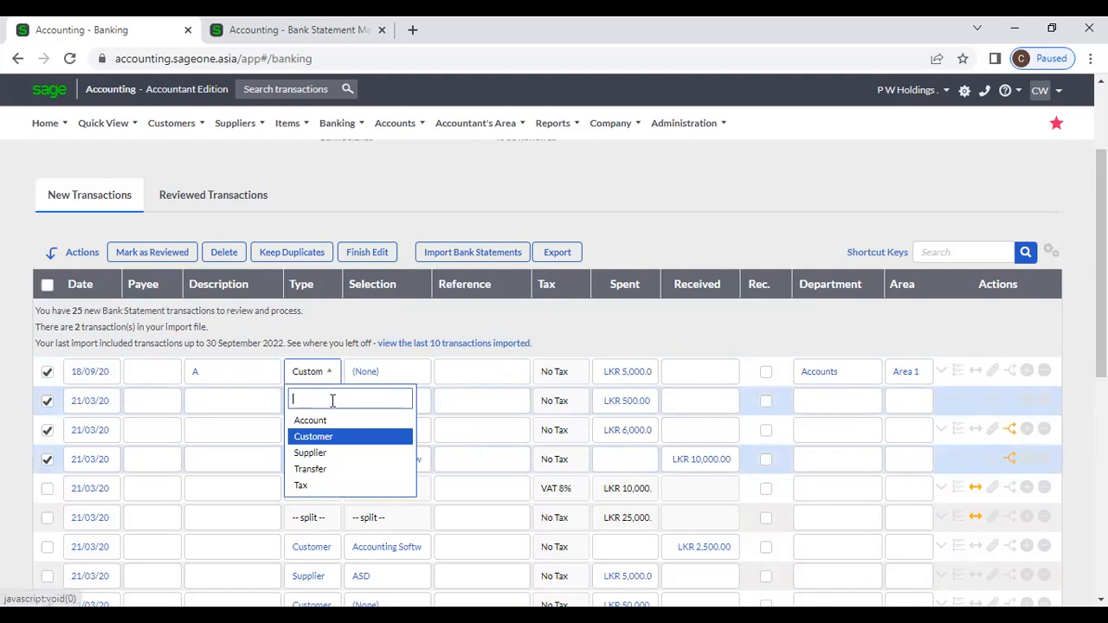
pyautogui.click(325, 421)
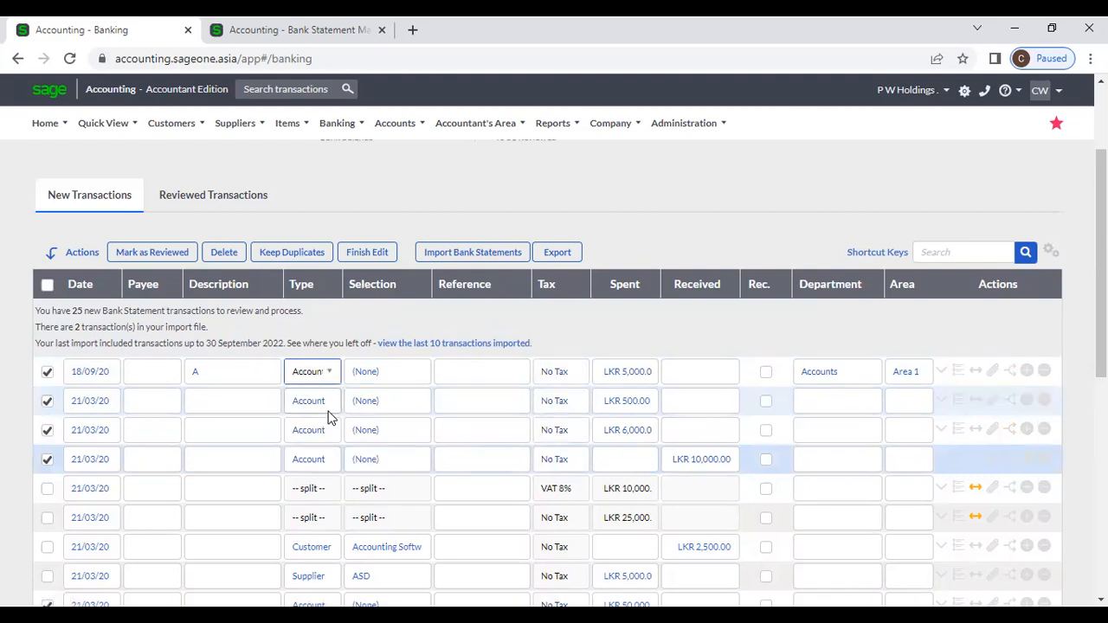
# Step: Allocate the ticked transactions to the Deposit 1 account under Other Income
pyautogui.click(411, 371)
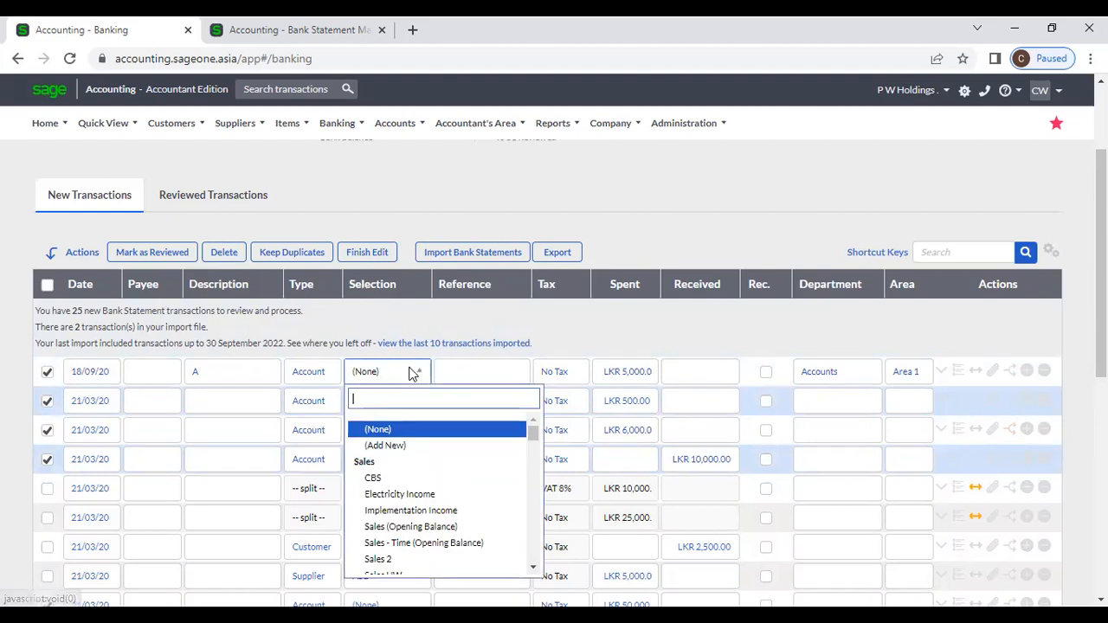
pyautogui.click(391, 481)
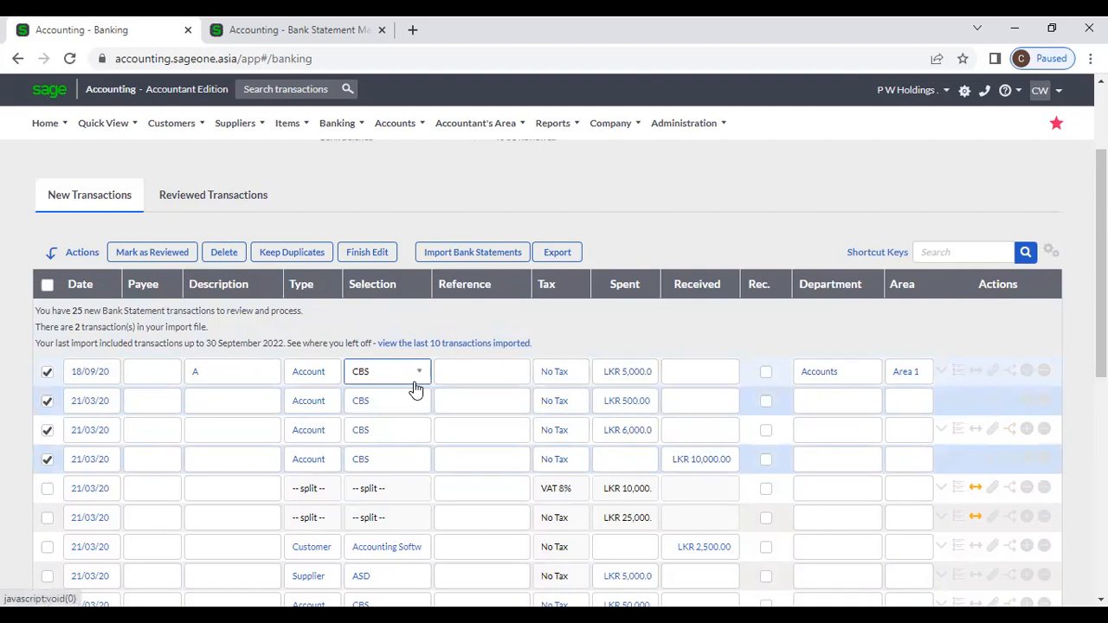
pyautogui.scroll(-2, 409, 433)
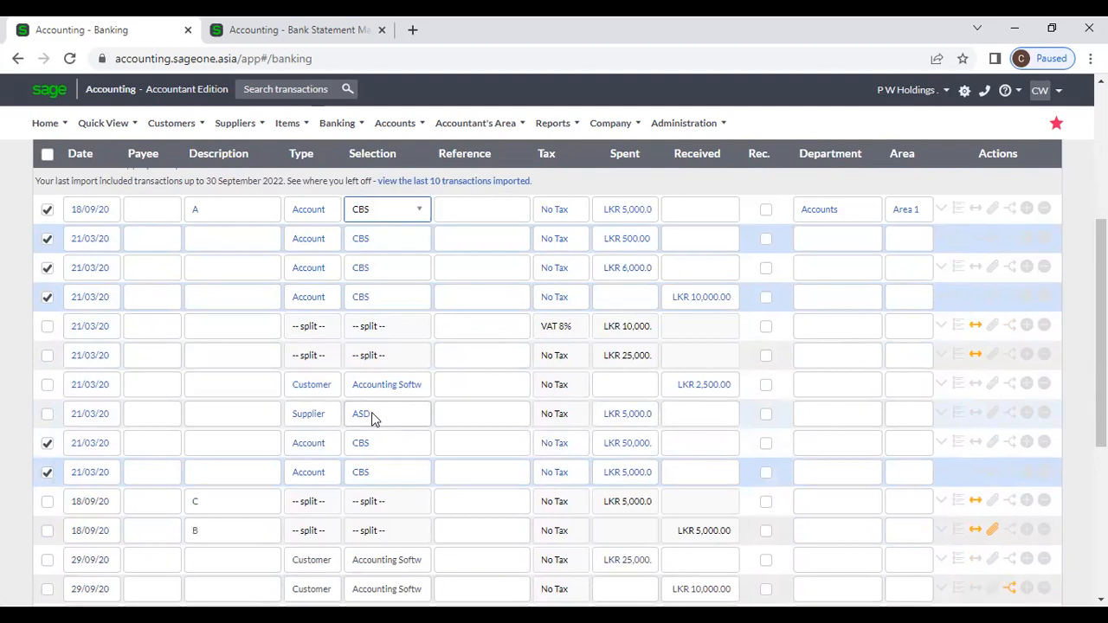
pyautogui.scroll(2, 367, 425)
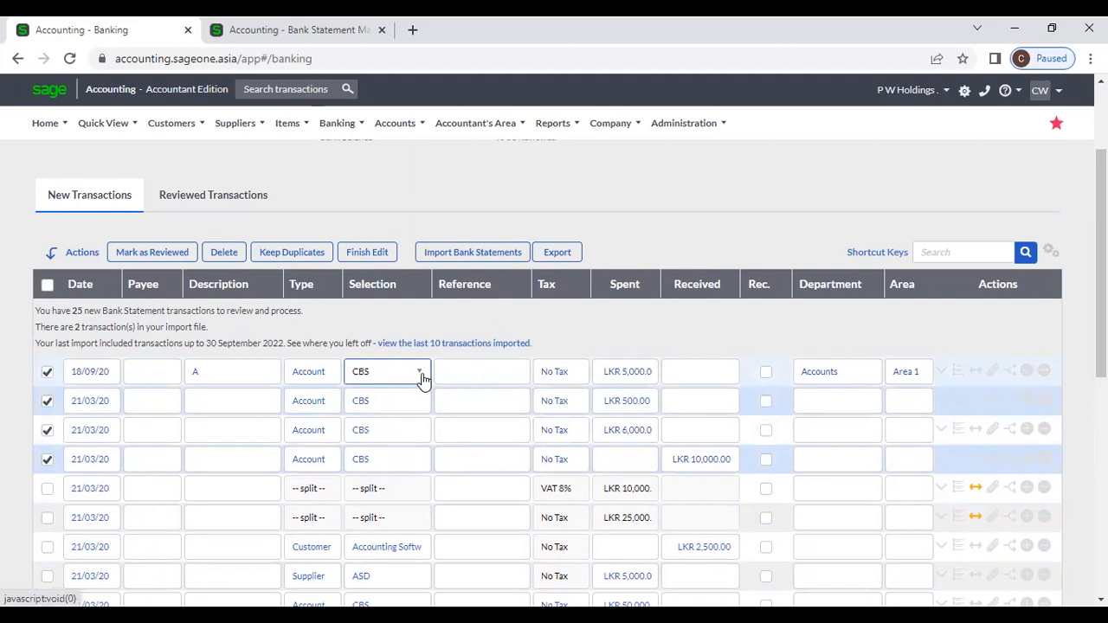
pyautogui.click(421, 378)
pyautogui.scroll(-3, 424, 502)
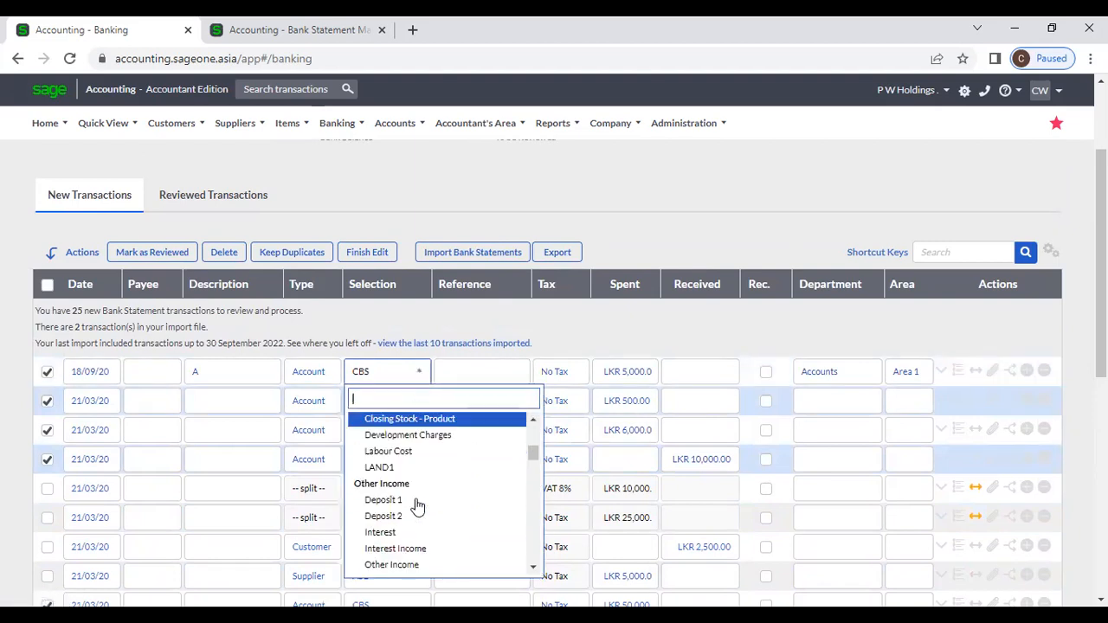
pyautogui.click(416, 478)
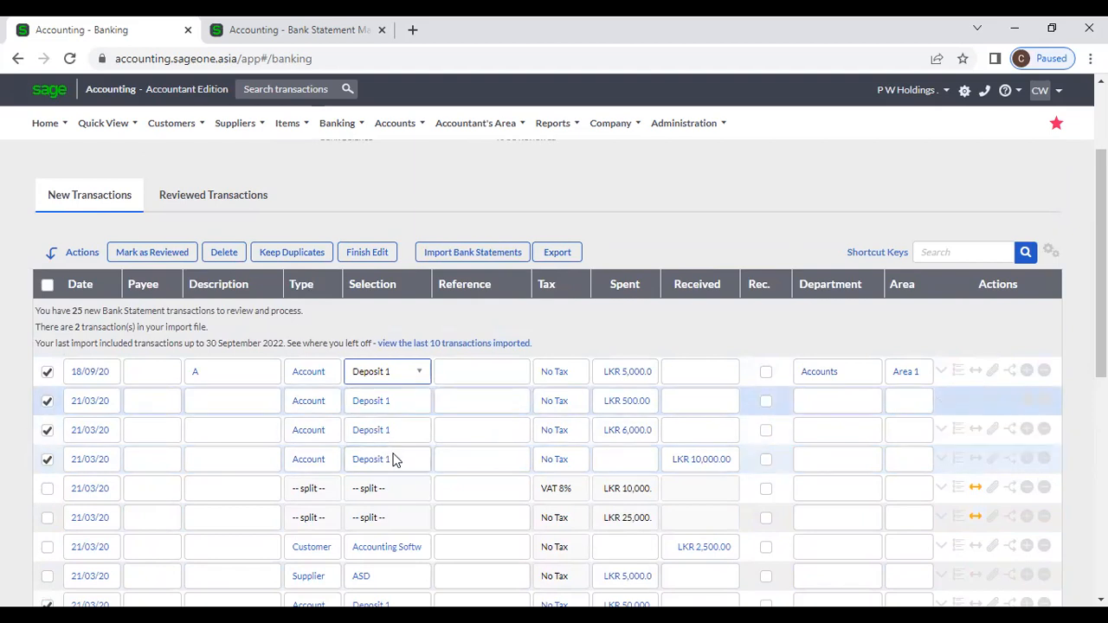
# Step: Set the tax rate to None (0.00 %) and keep Accounts as the department
pyautogui.click(579, 374)
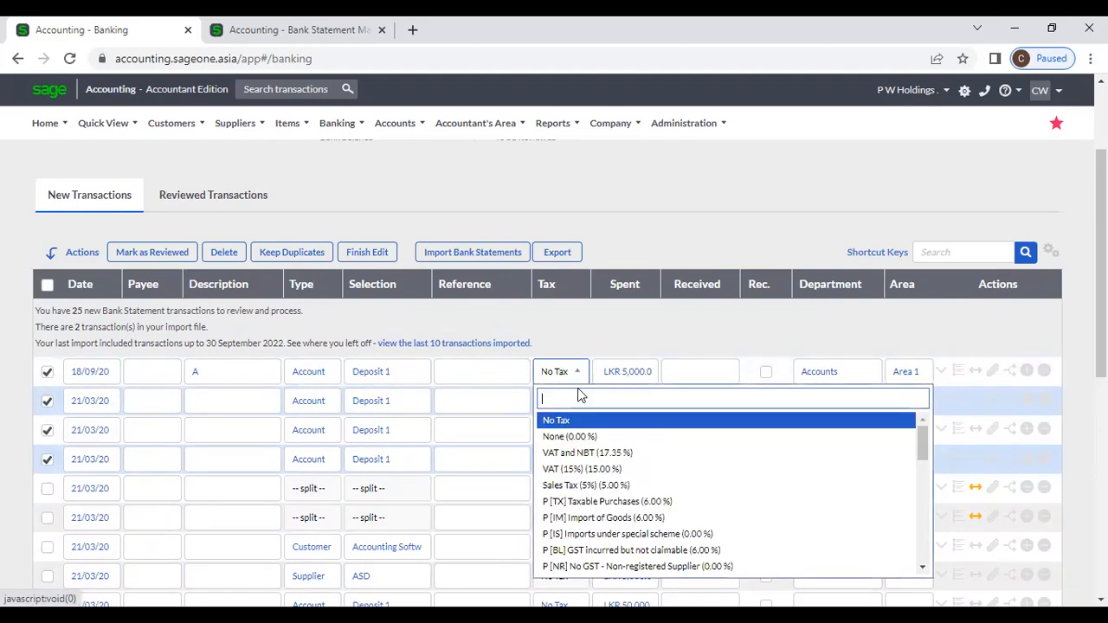
pyautogui.click(580, 438)
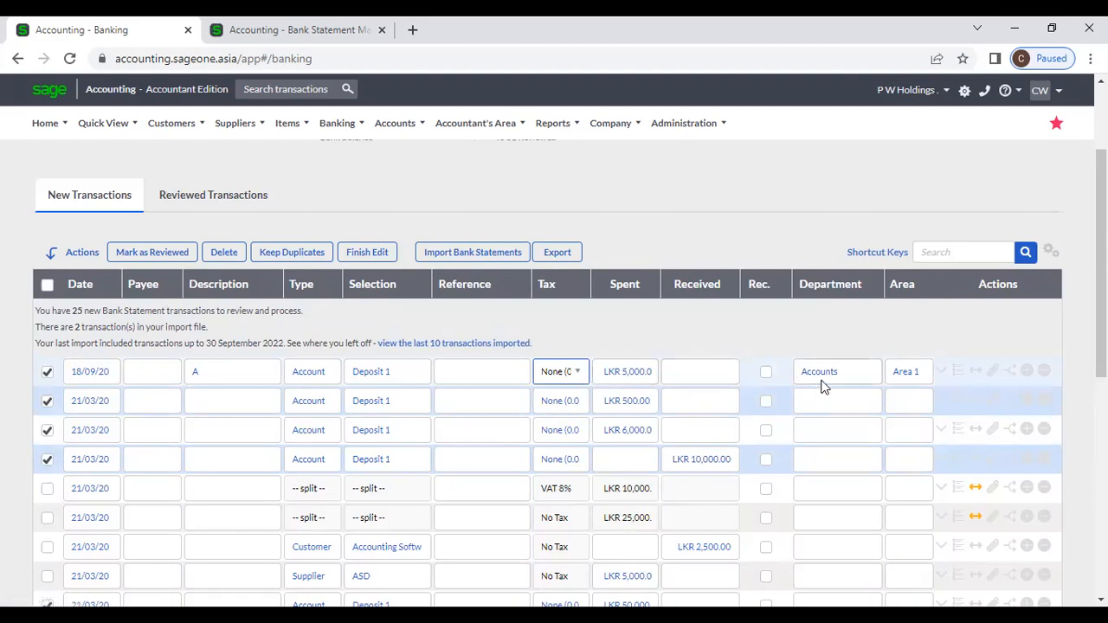
pyautogui.click(869, 373)
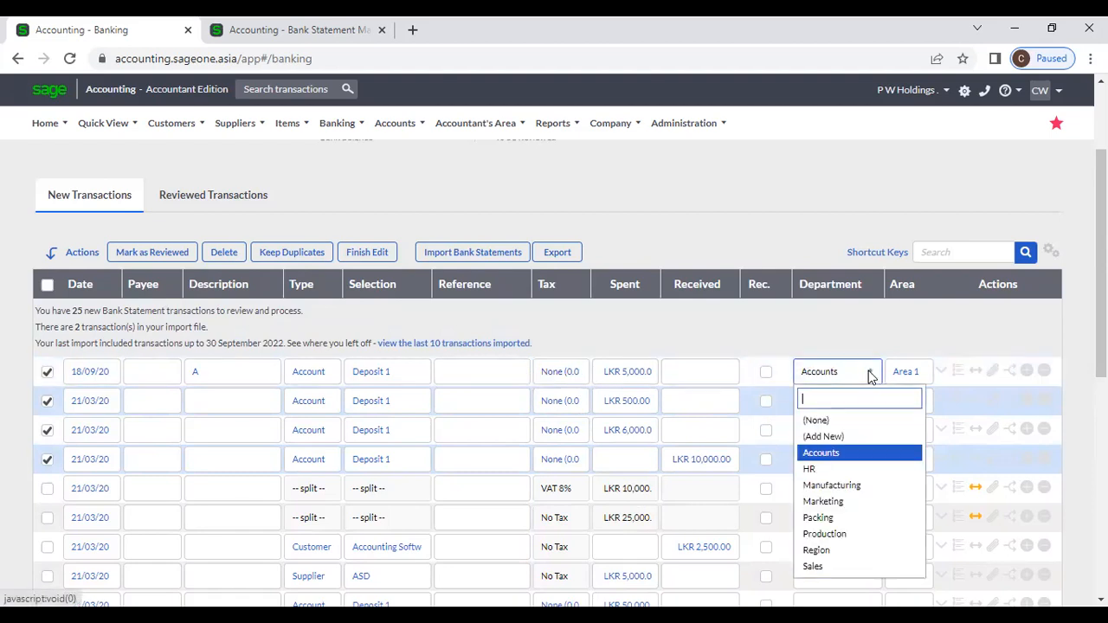
pyautogui.click(848, 452)
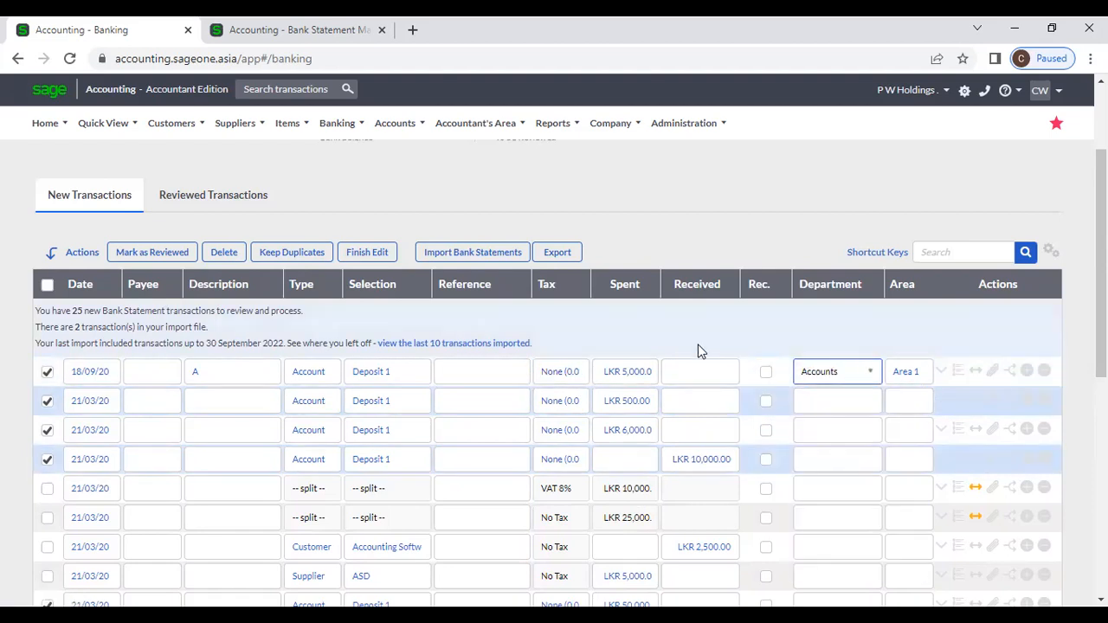
pyautogui.click(646, 329)
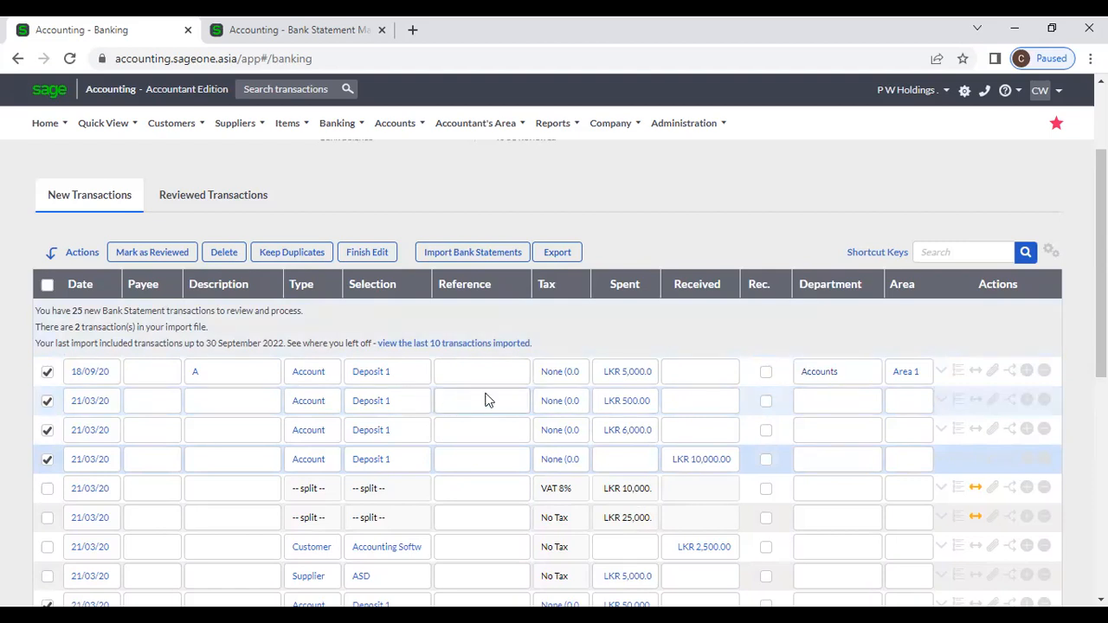
pyautogui.scroll(-7, 483, 404)
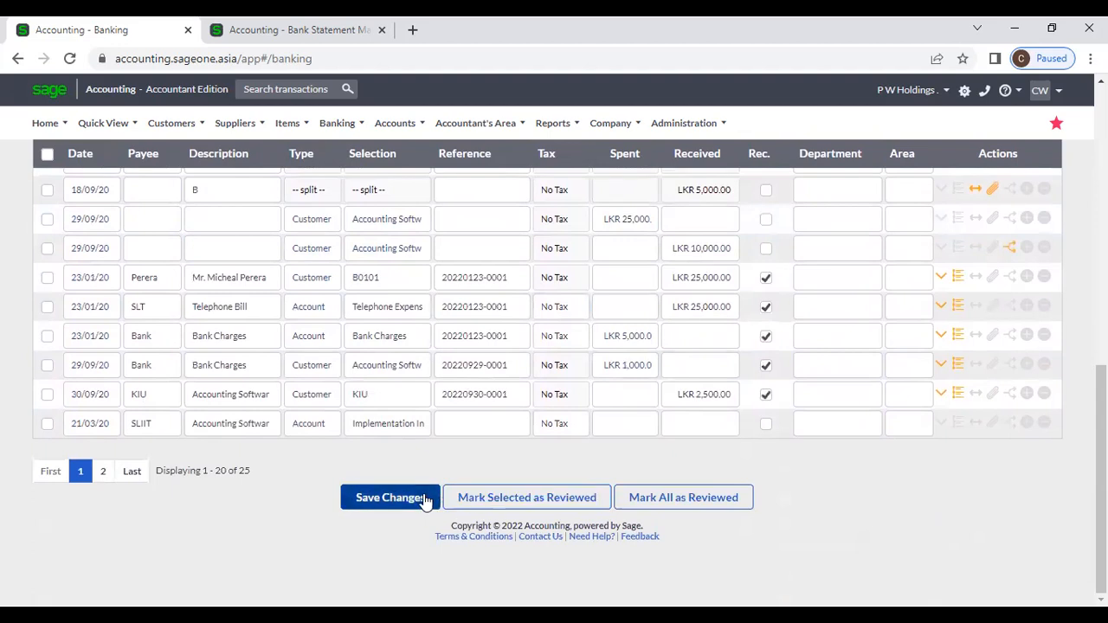
# Step: Save the batch-edited transactions and review the bank balance and transaction count
pyautogui.click(424, 497)
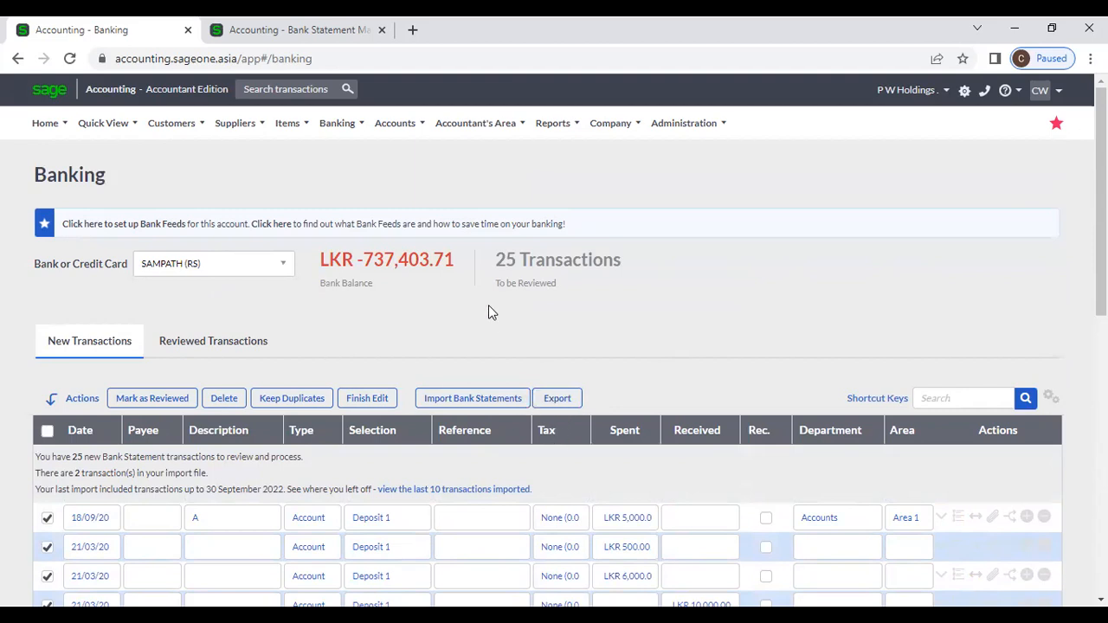
pyautogui.moveTo(454, 260); pyautogui.dragTo(341, 260)
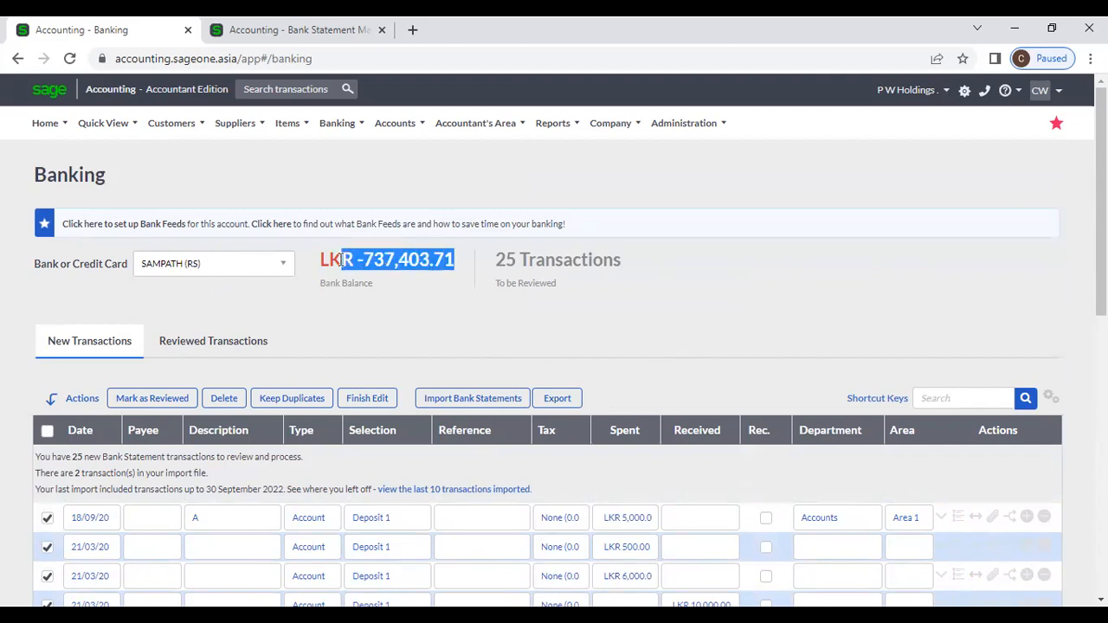
pyautogui.click(438, 329)
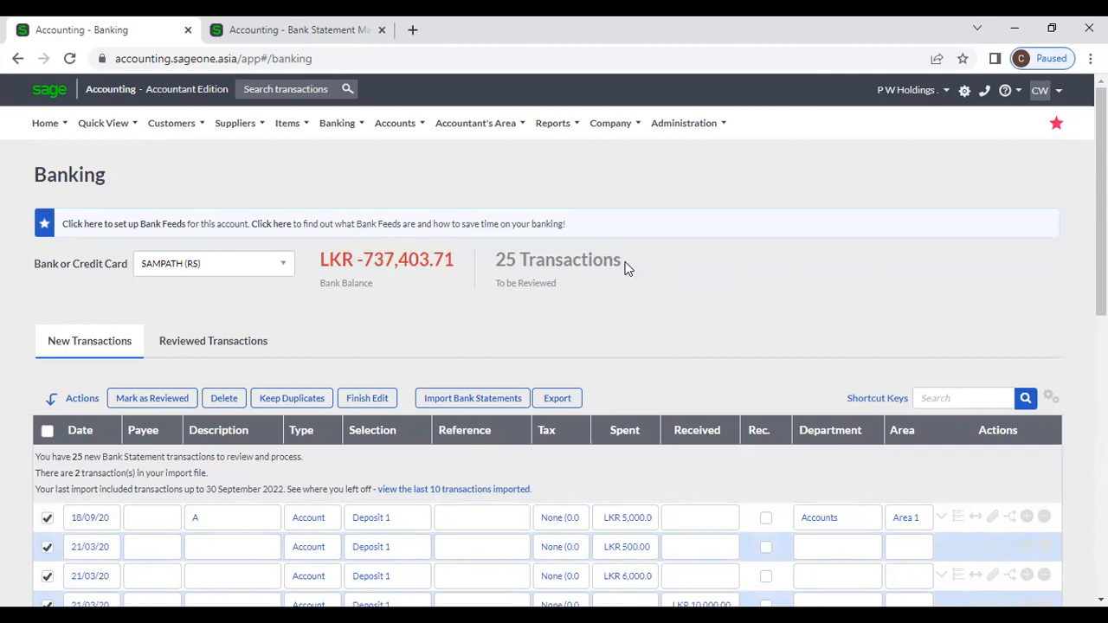
pyautogui.moveTo(624, 262); pyautogui.dragTo(515, 262)
pyautogui.click(625, 291)
# Step: Display page 2 of new transactions, starting with the 10/02/20 LKR 10,000.00 receipt
pyautogui.scroll(-1, 638, 338)
pyautogui.scroll(-10, 638, 338)
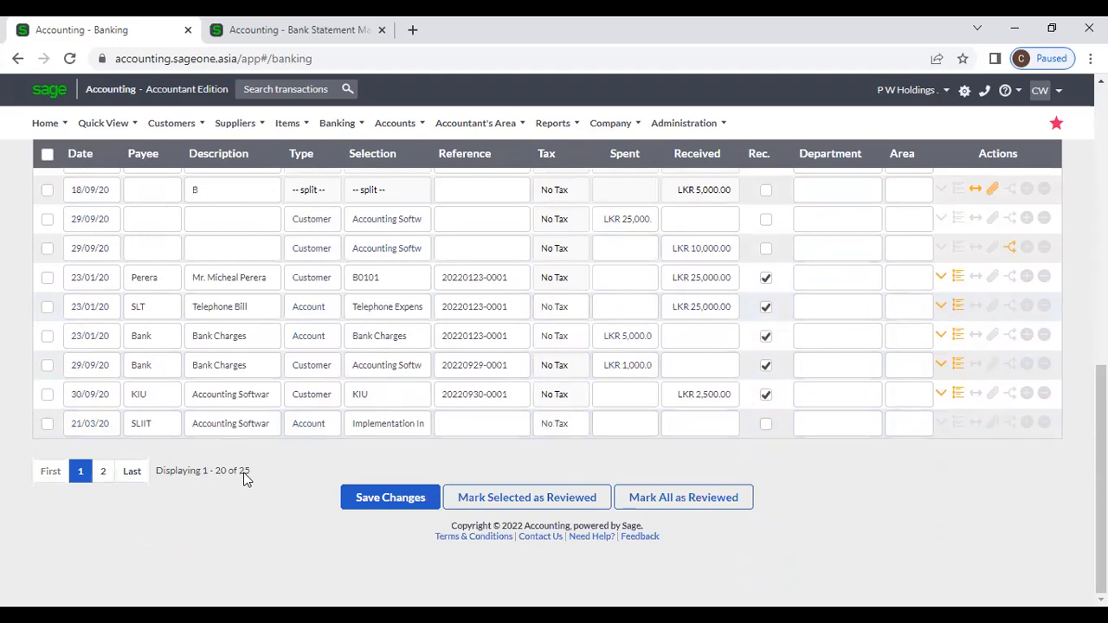
pyautogui.click(105, 472)
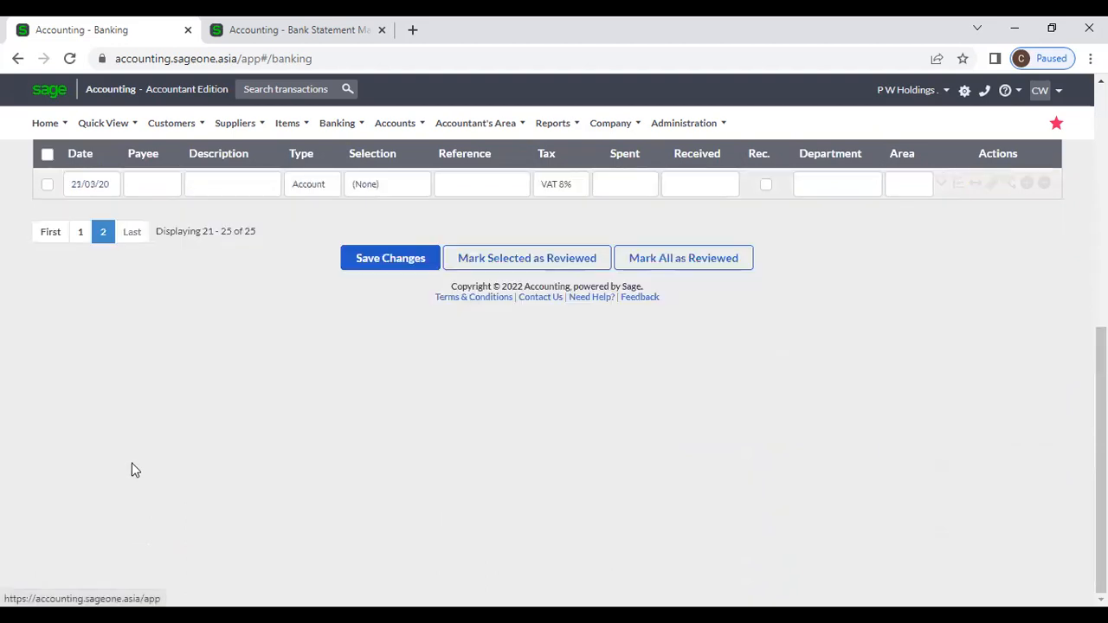
pyautogui.scroll(4, 277, 440)
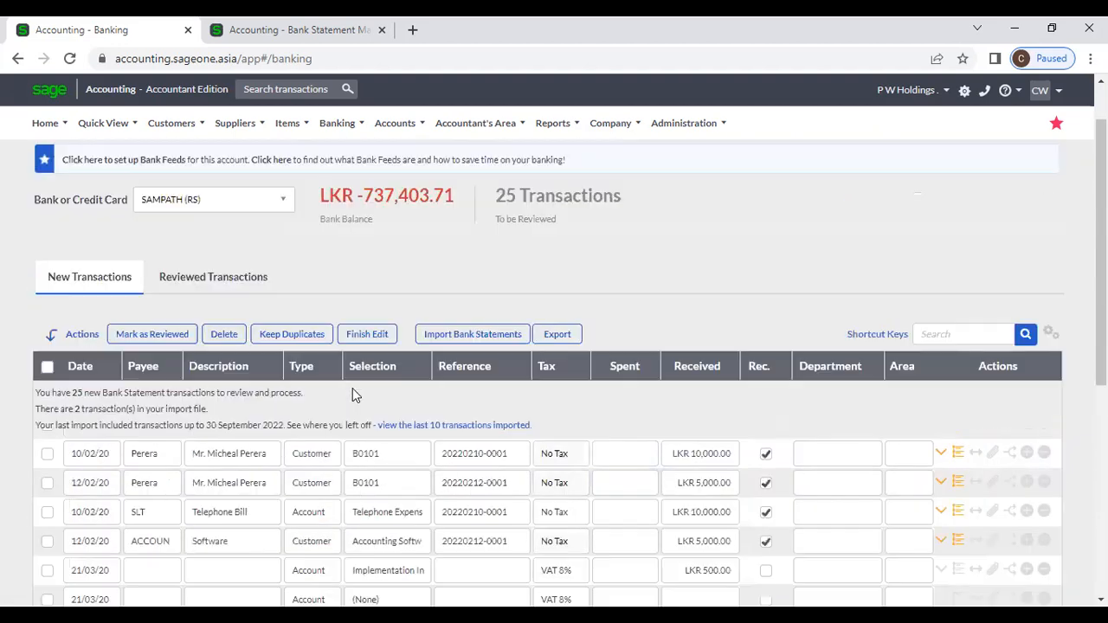
pyautogui.moveTo(499, 263); pyautogui.dragTo(605, 280)
pyautogui.click(606, 297)
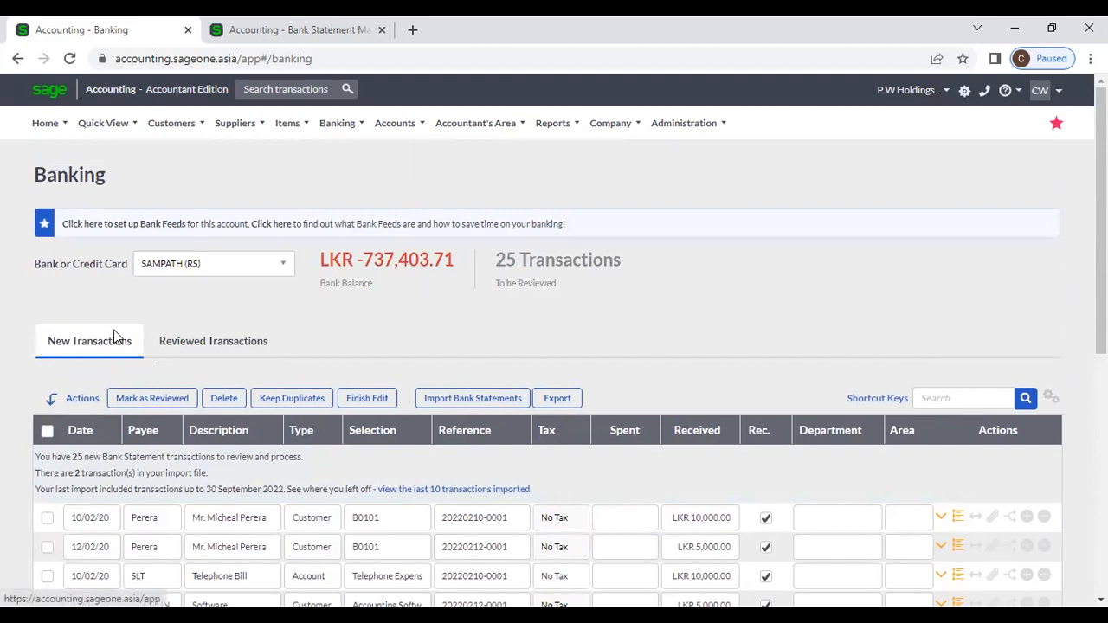
# Step: Look over Reviewed Transactions, then go back to the New Transactions list
pyautogui.click(156, 338)
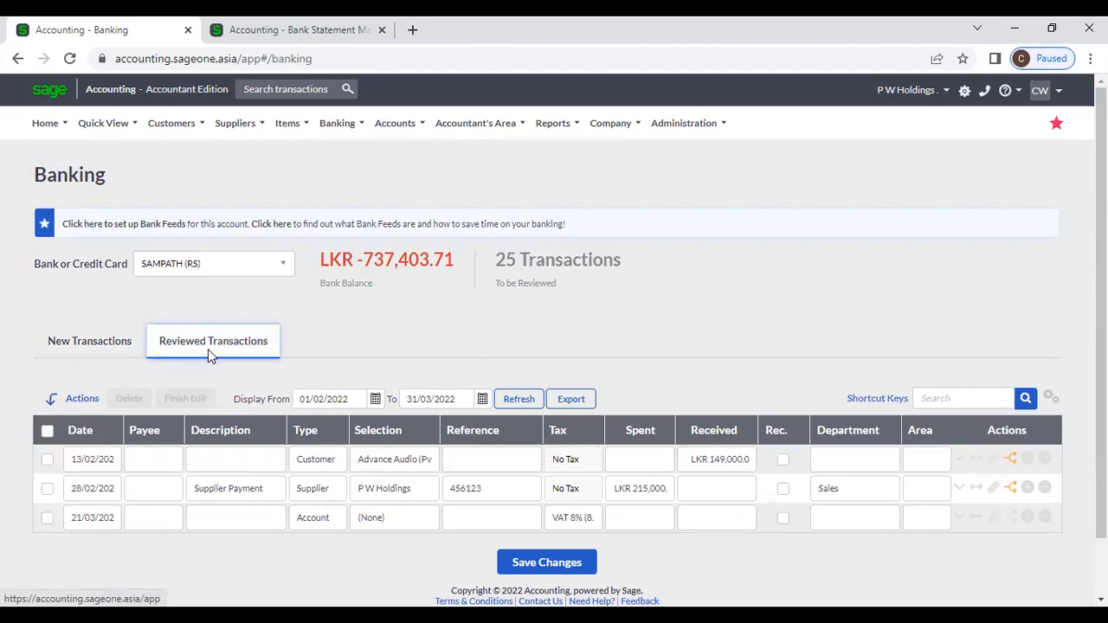
pyautogui.click(86, 347)
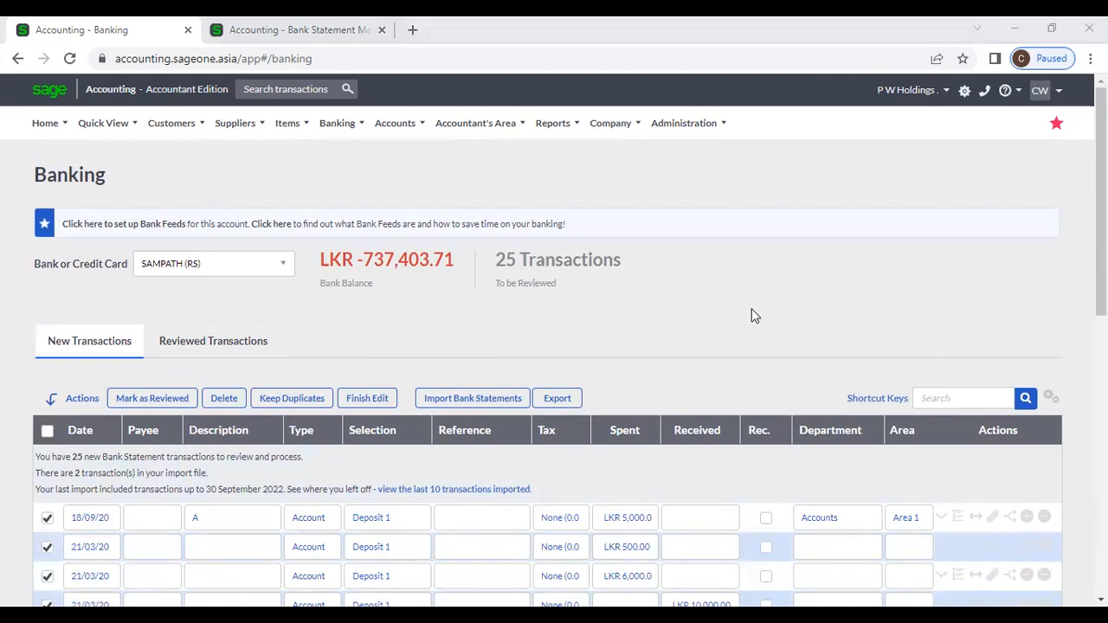
pyautogui.scroll(-3, 750, 337)
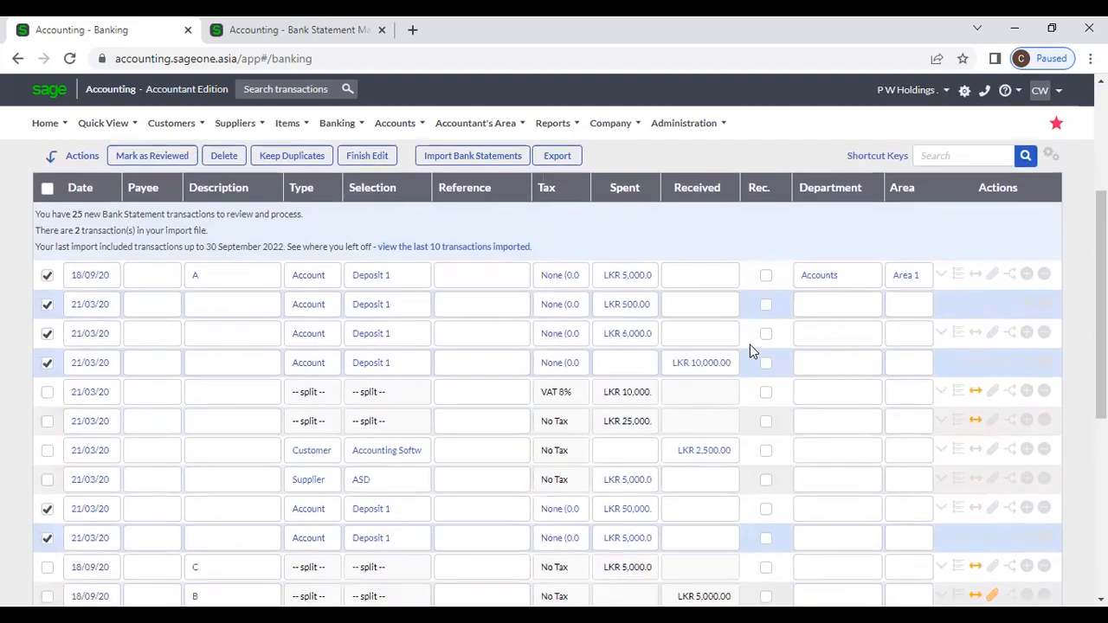
pyautogui.scroll(2, 753, 364)
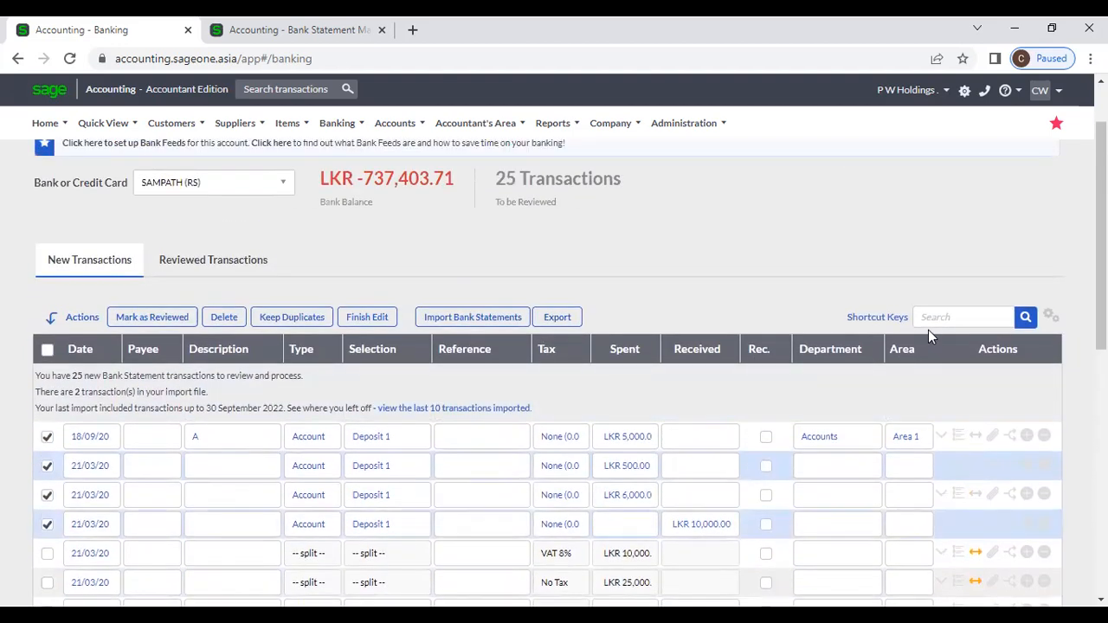
# Step: Search for 'ASD' to find the LKR 5,000.00 supplier line, then show all transactions again
pyautogui.write('ASD')
pyautogui.press('Return')
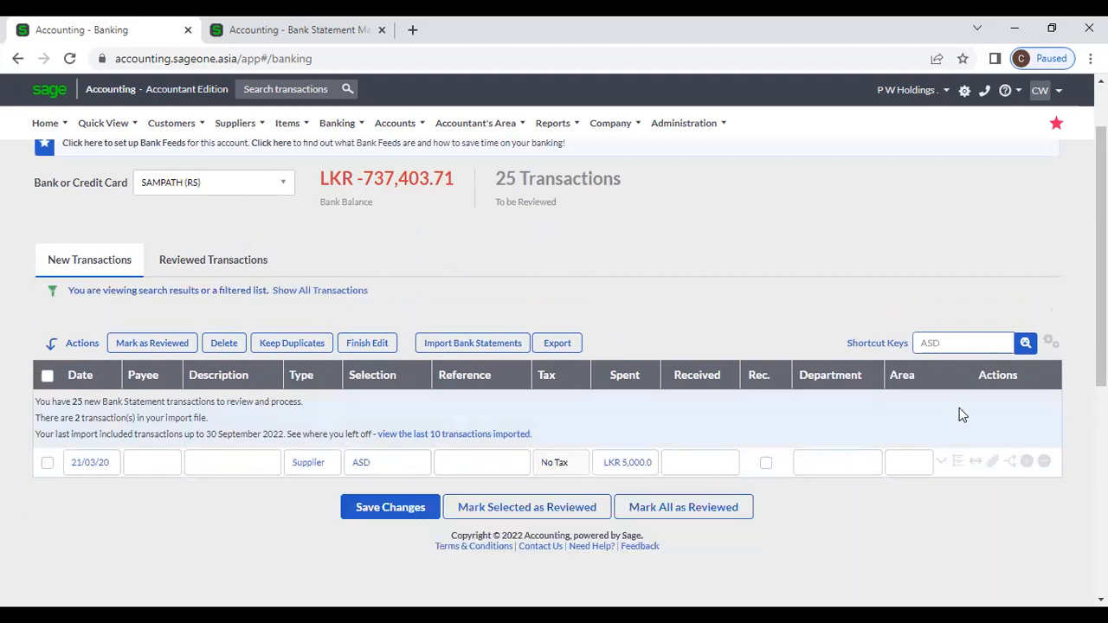
pyautogui.click(1024, 344)
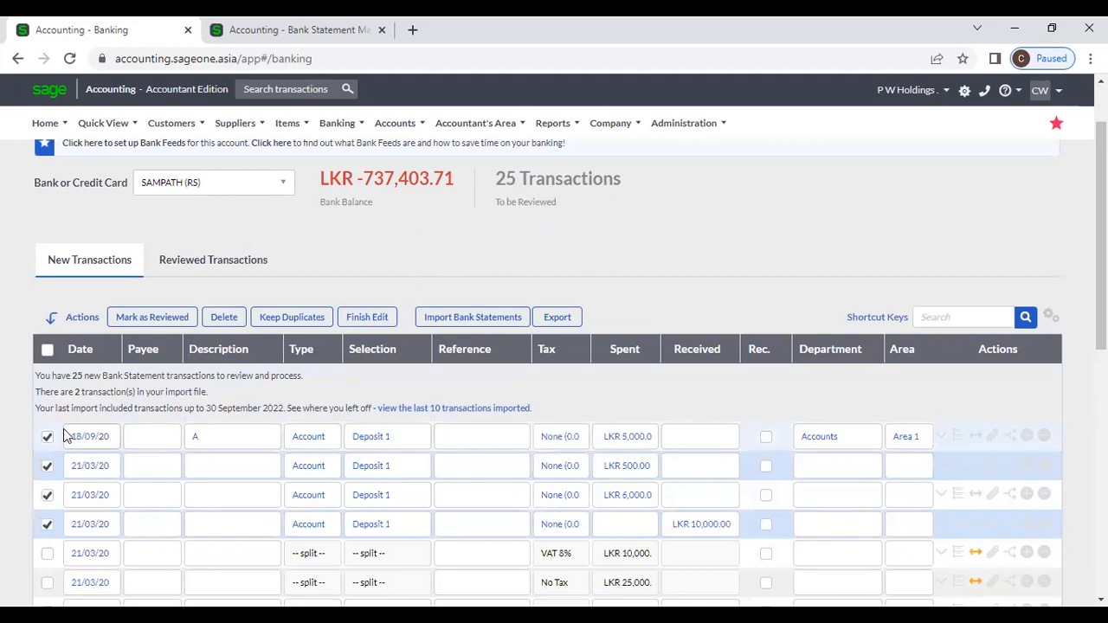
# Step: Clear all ticks and make the 18/09/20 line A a Customer line for Al Habtoor
pyautogui.click(47, 351)
pyautogui.click(46, 351)
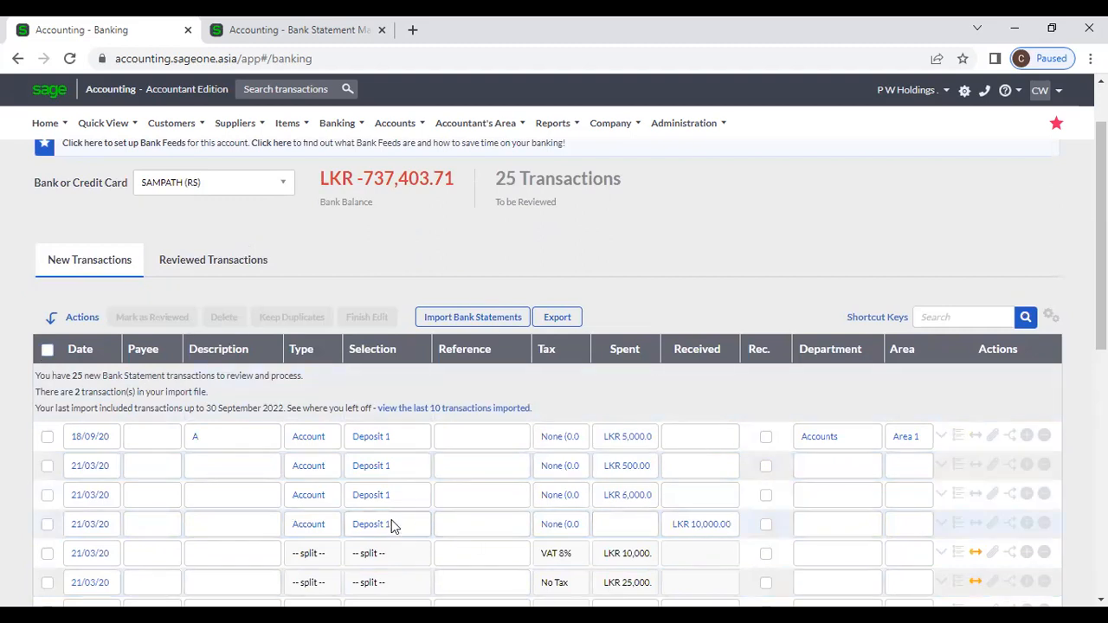
pyautogui.click(332, 524)
pyautogui.click(331, 525)
pyautogui.click(369, 394)
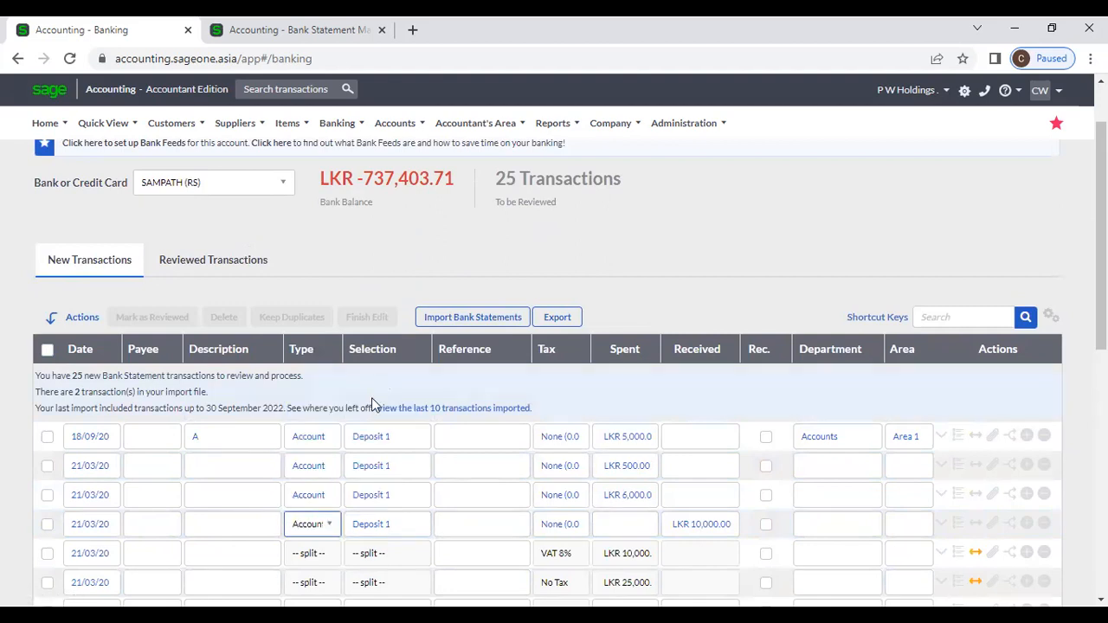
pyautogui.click(322, 438)
pyautogui.click(332, 500)
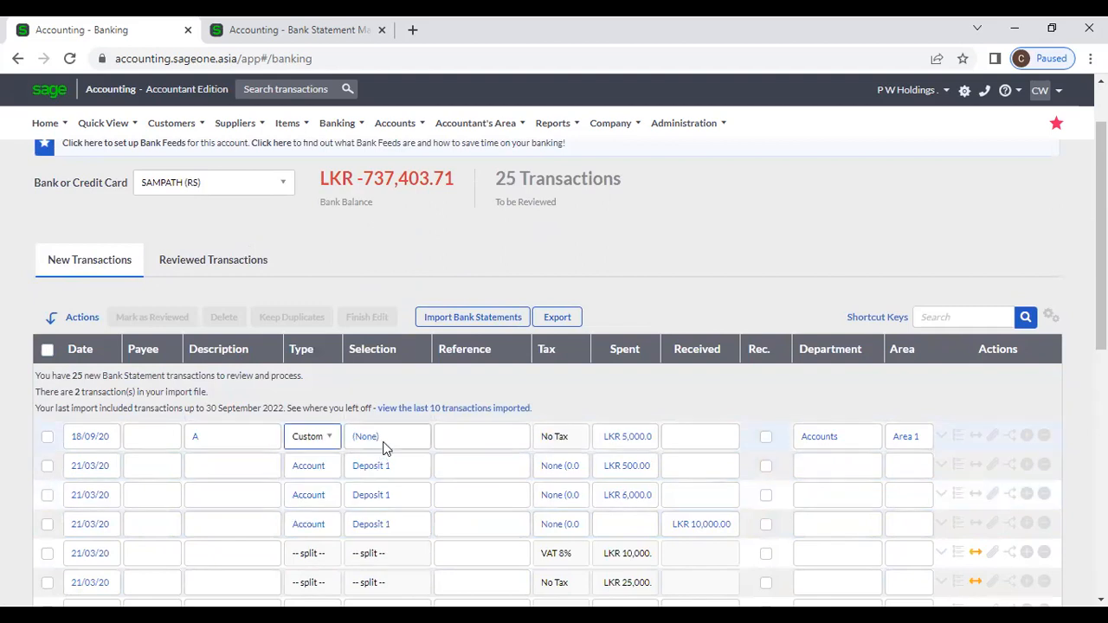
pyautogui.click(408, 438)
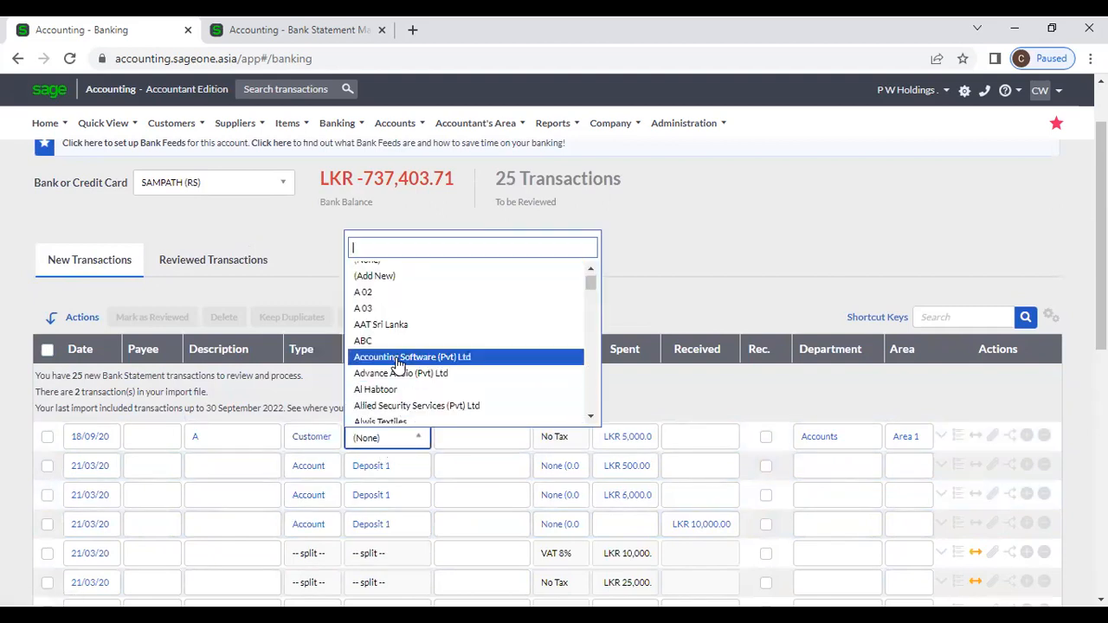
pyautogui.click(398, 390)
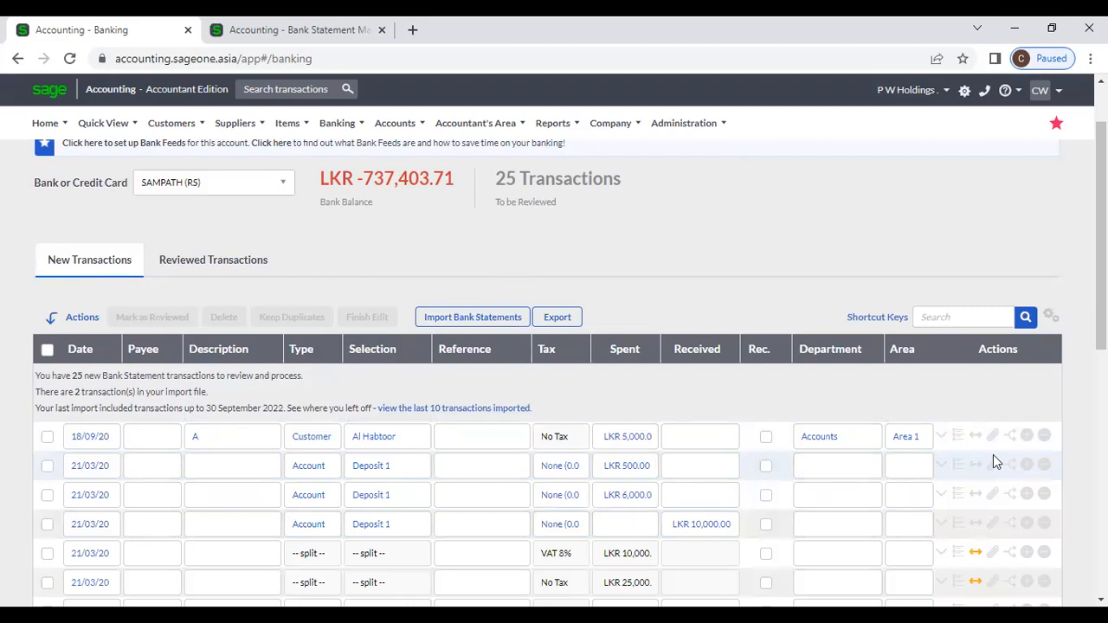
# Step: Expand the Al Habtoor line's details and edit its 54.346415 LKR exchange rate field
pyautogui.click(943, 435)
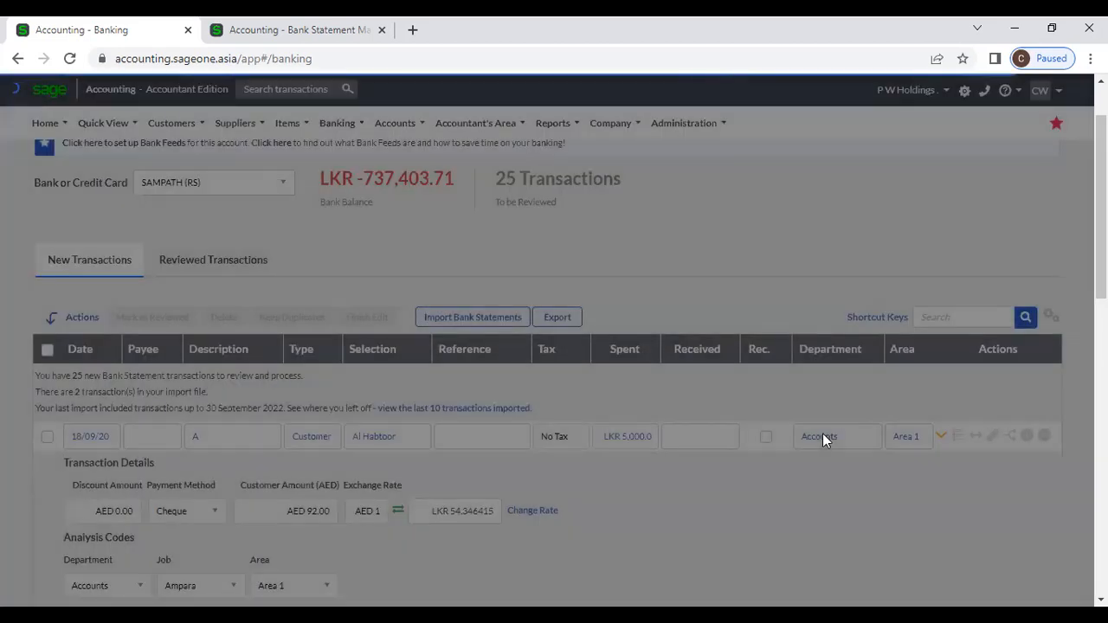
pyautogui.click(943, 437)
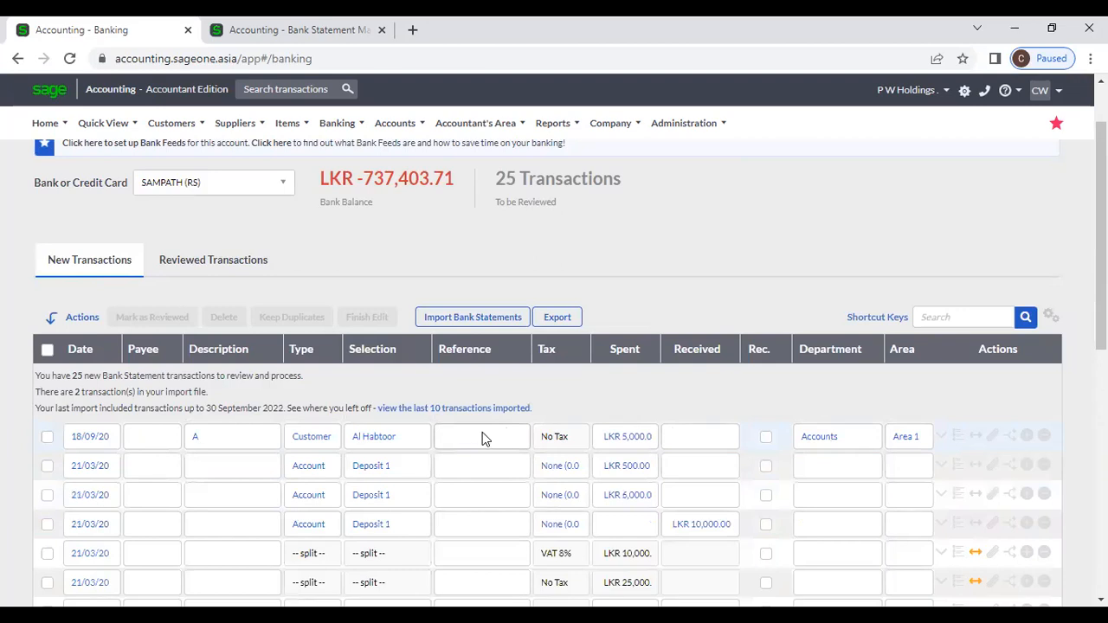
pyautogui.click(422, 437)
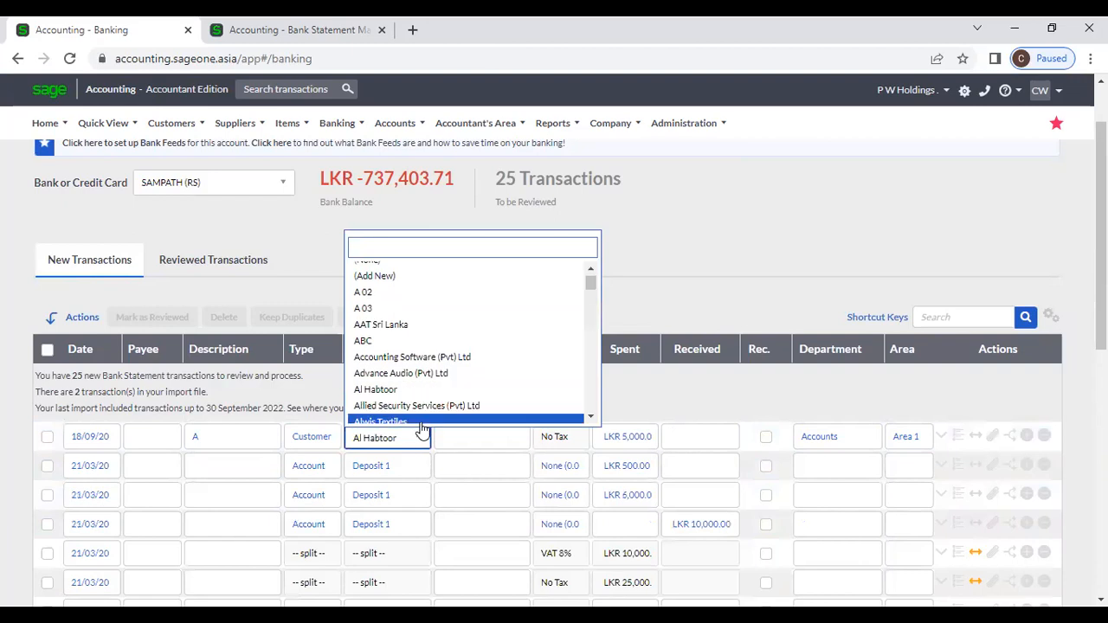
pyautogui.click(414, 392)
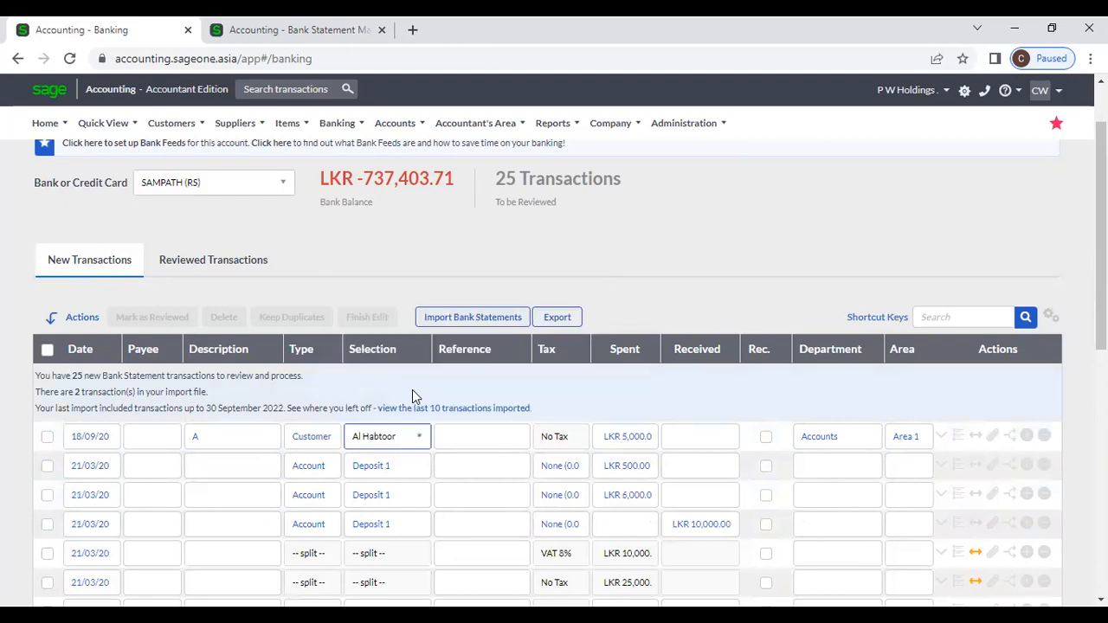
pyautogui.click(943, 436)
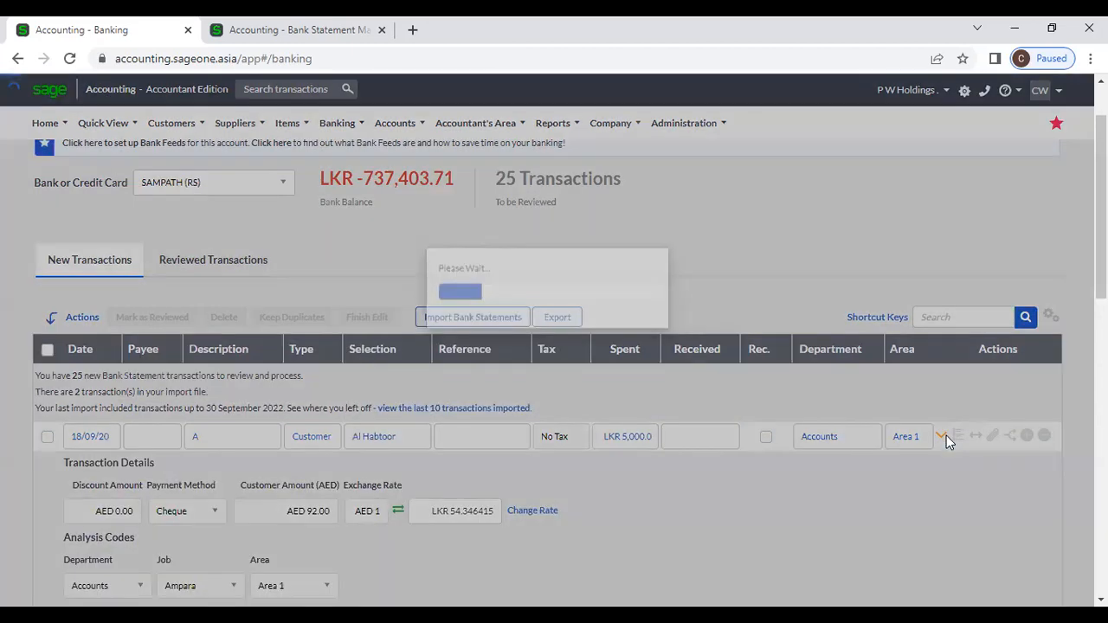
pyautogui.scroll(-2, 368, 524)
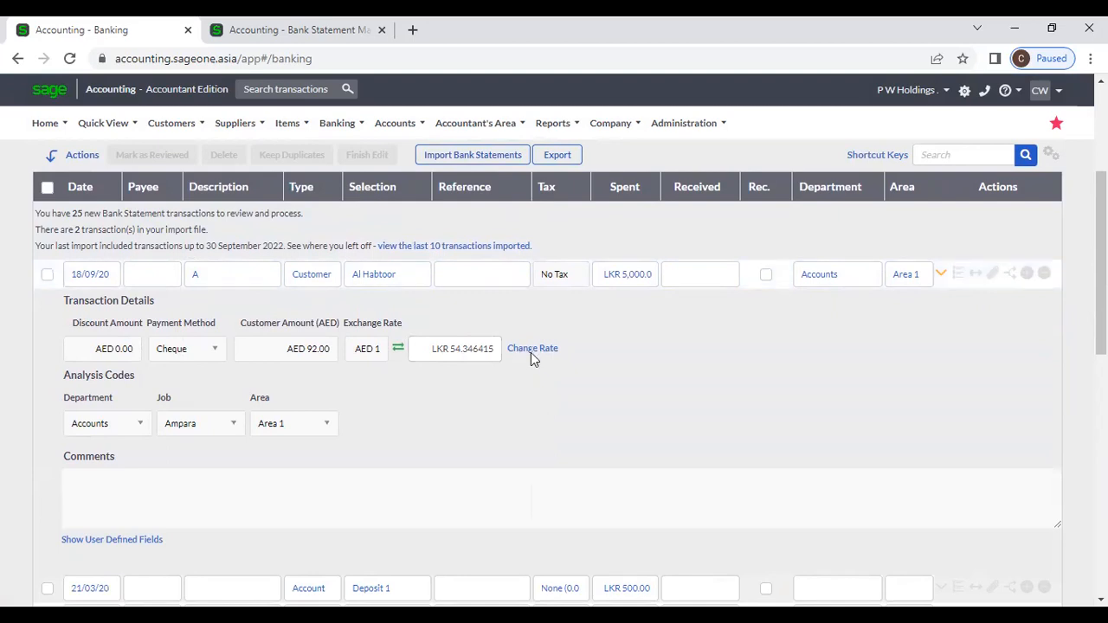
pyautogui.click(446, 355)
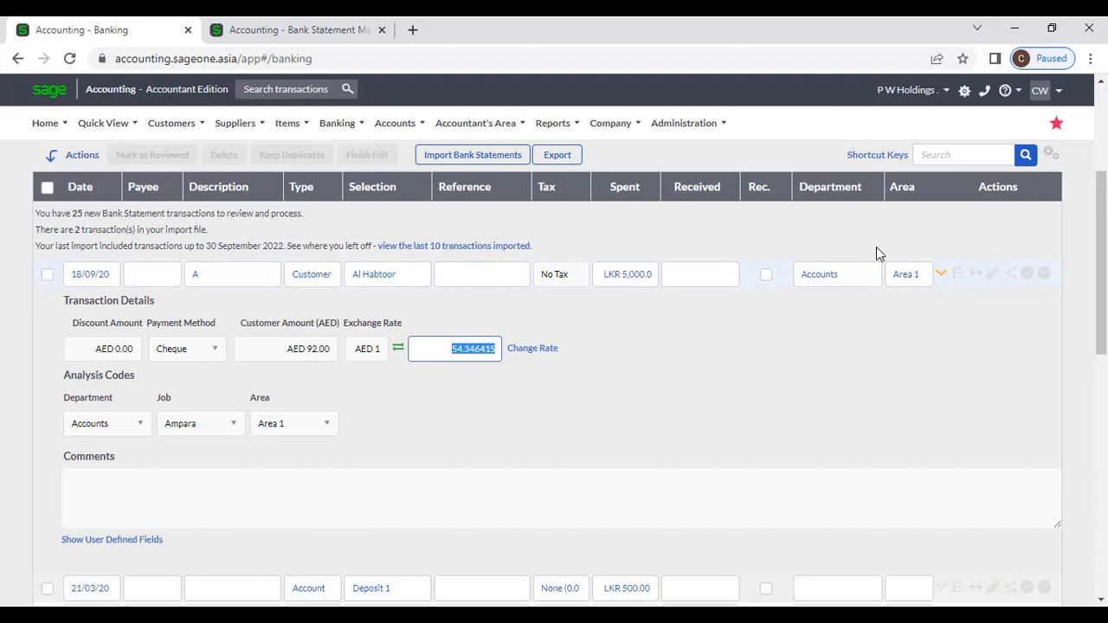
# Step: Commit the 54.346415 exchange rate, collapse the Al Habtoor line's details and review the list
pyautogui.click(968, 336)
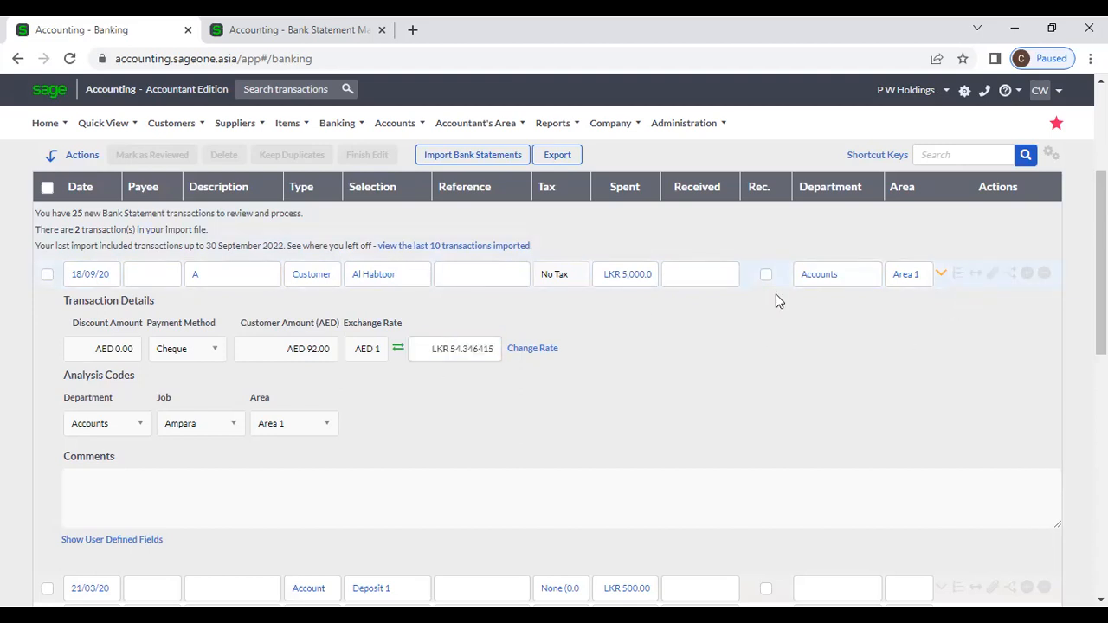
pyautogui.click(941, 276)
pyautogui.scroll(-5, 885, 344)
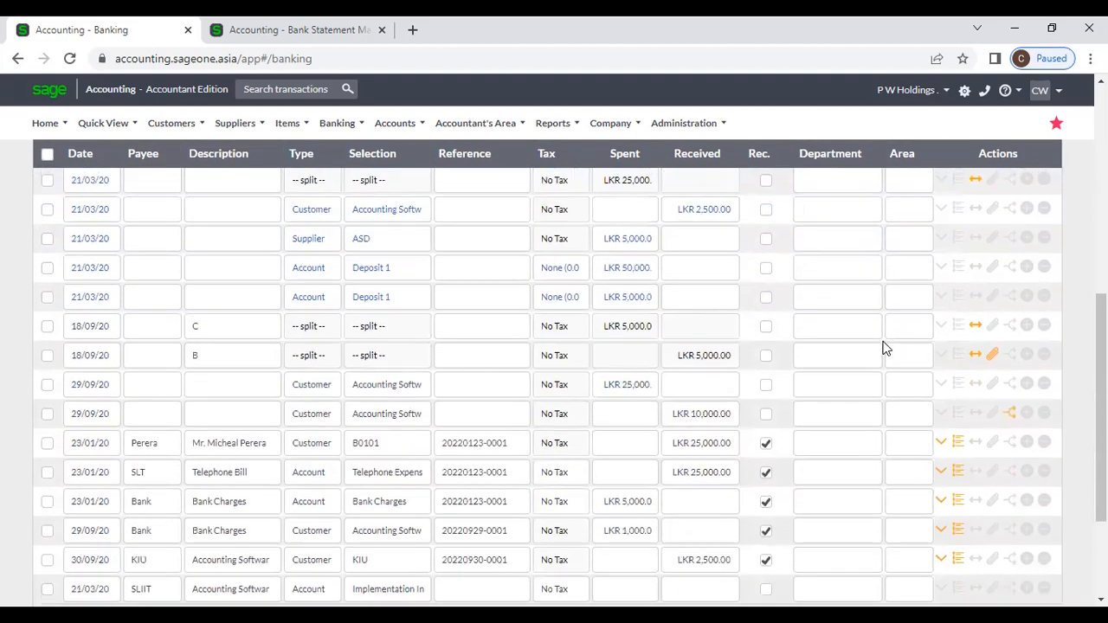
pyautogui.scroll(-3, 886, 347)
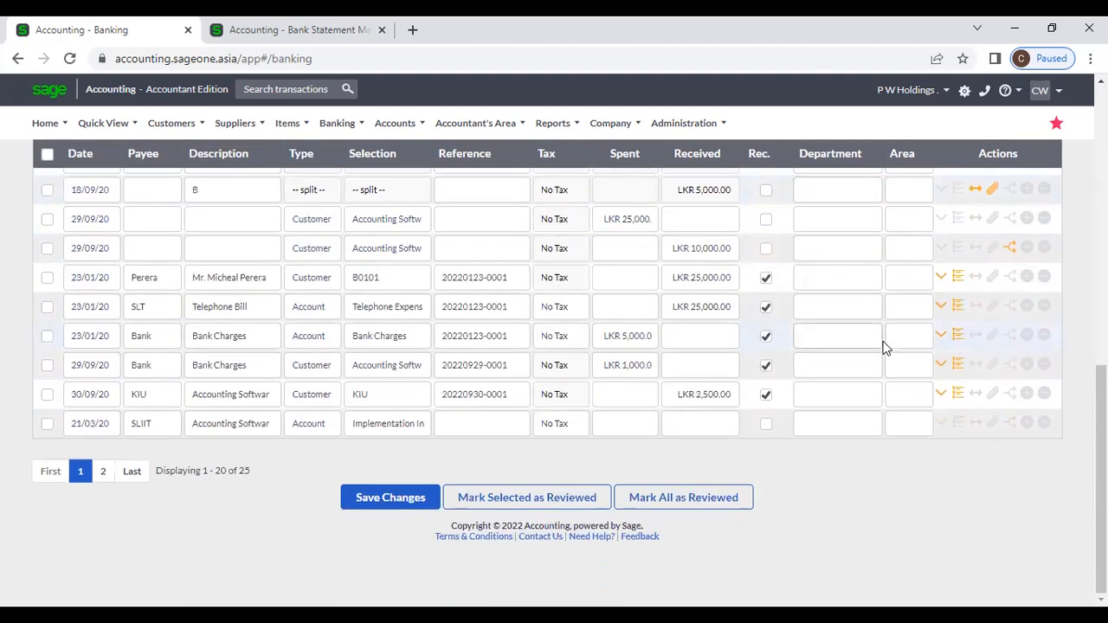
pyautogui.scroll(8, 882, 346)
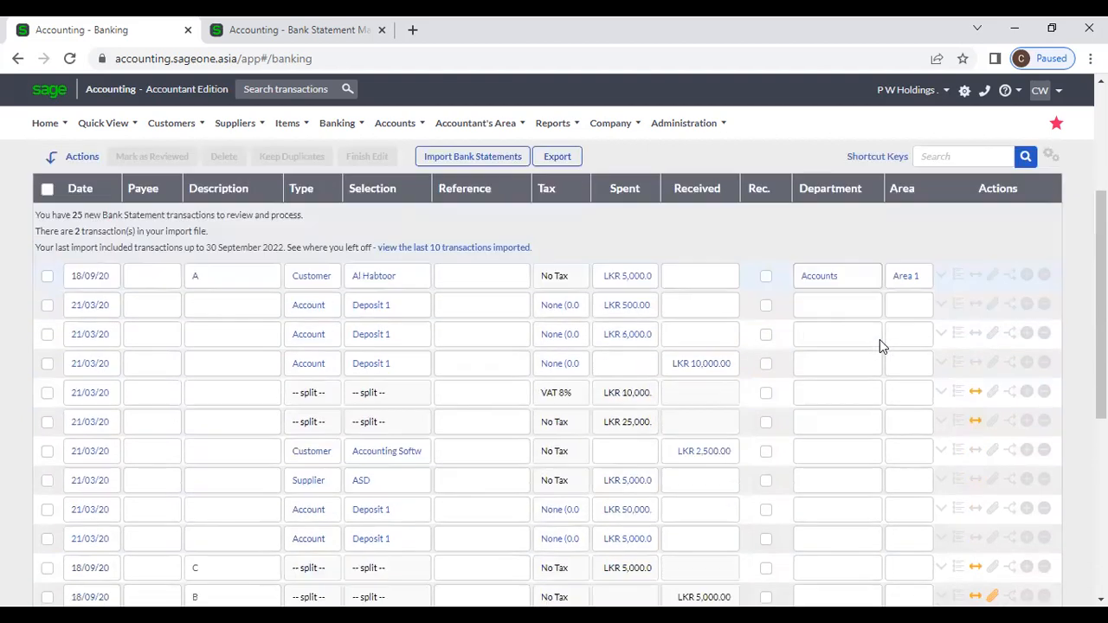
pyautogui.scroll(-8, 880, 347)
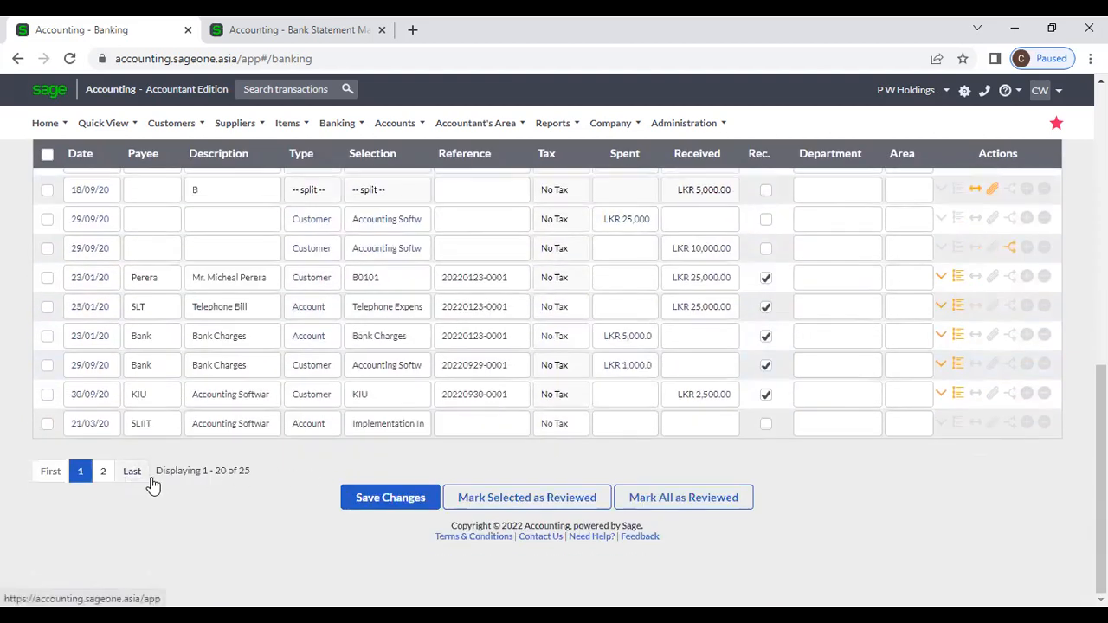
pyautogui.scroll(10, 164, 485)
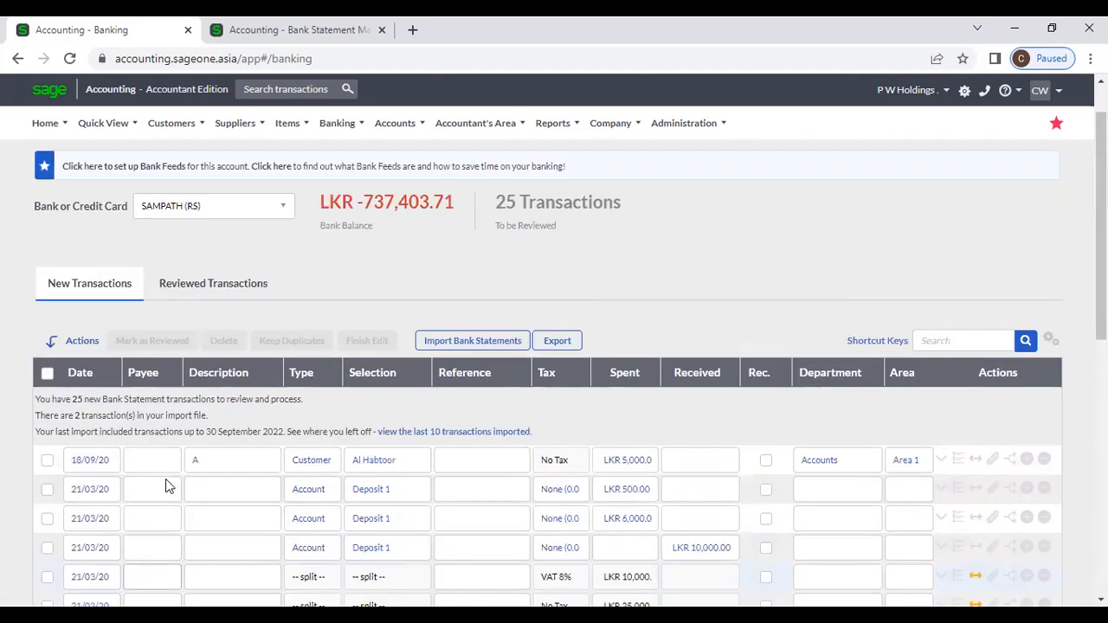
pyautogui.scroll(-5, 291, 436)
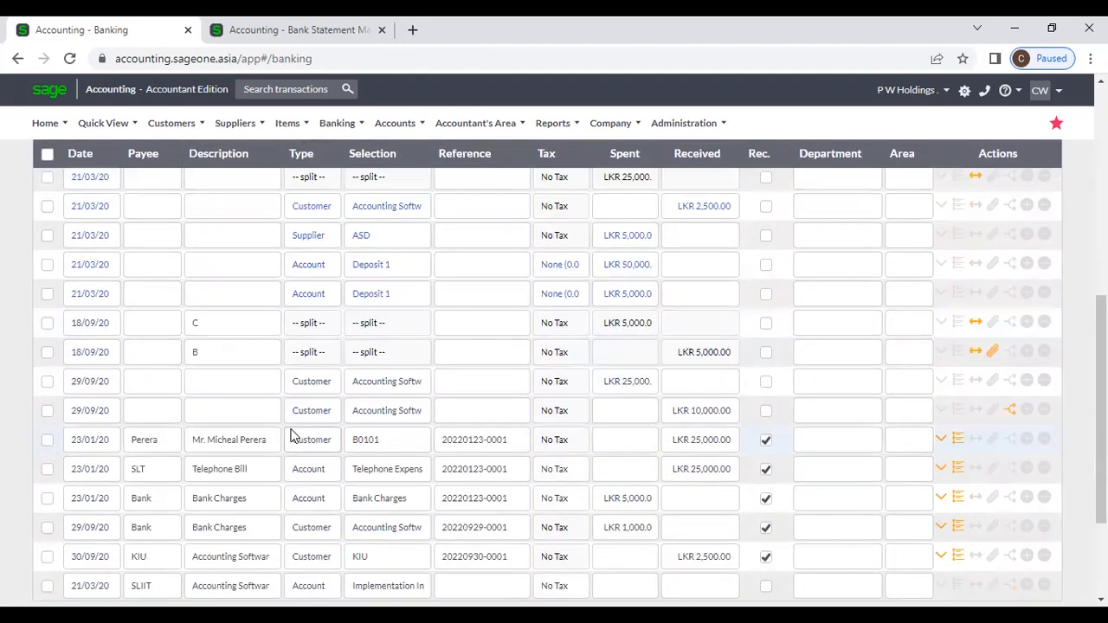
pyautogui.scroll(-2, 291, 436)
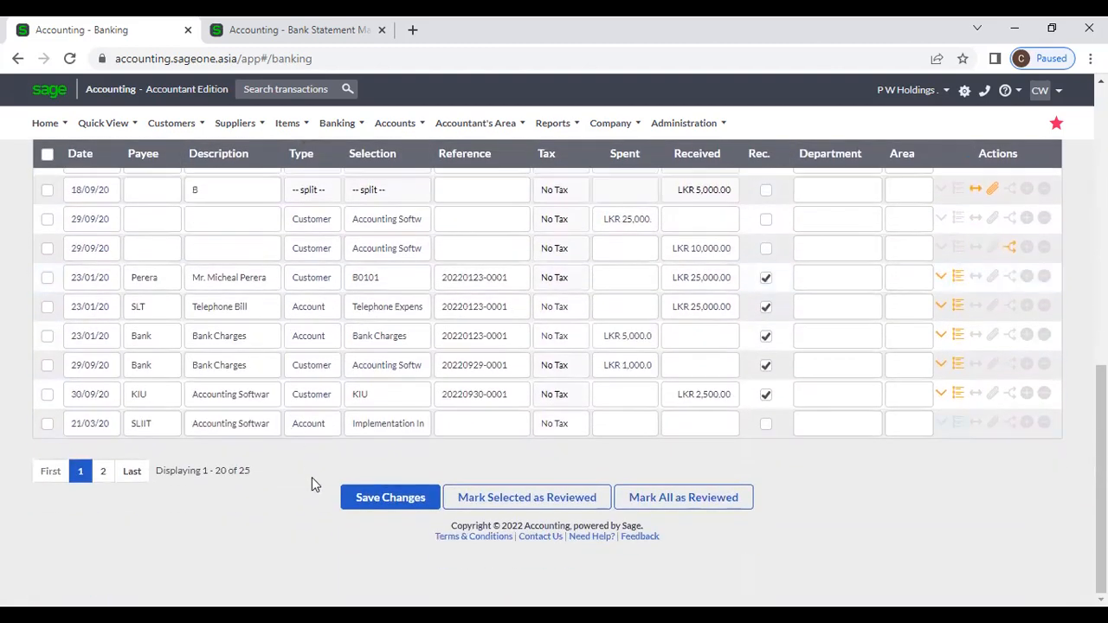
pyautogui.scroll(7, 366, 457)
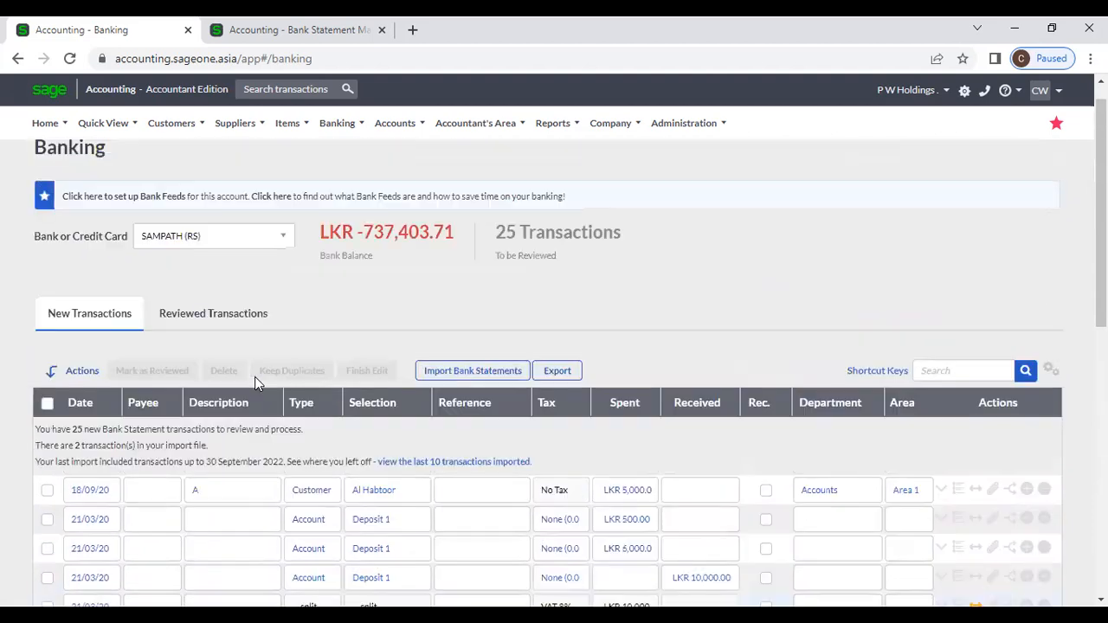
# Step: Check the Reviewed Transactions tab, then return to the New Transactions list
pyautogui.click(197, 340)
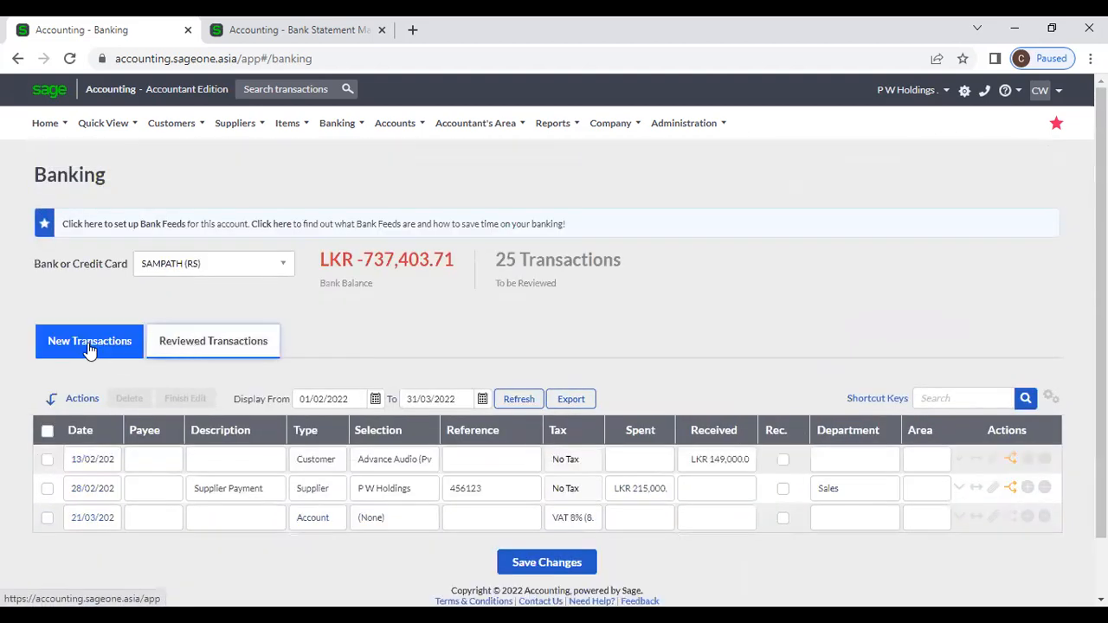
pyautogui.click(89, 347)
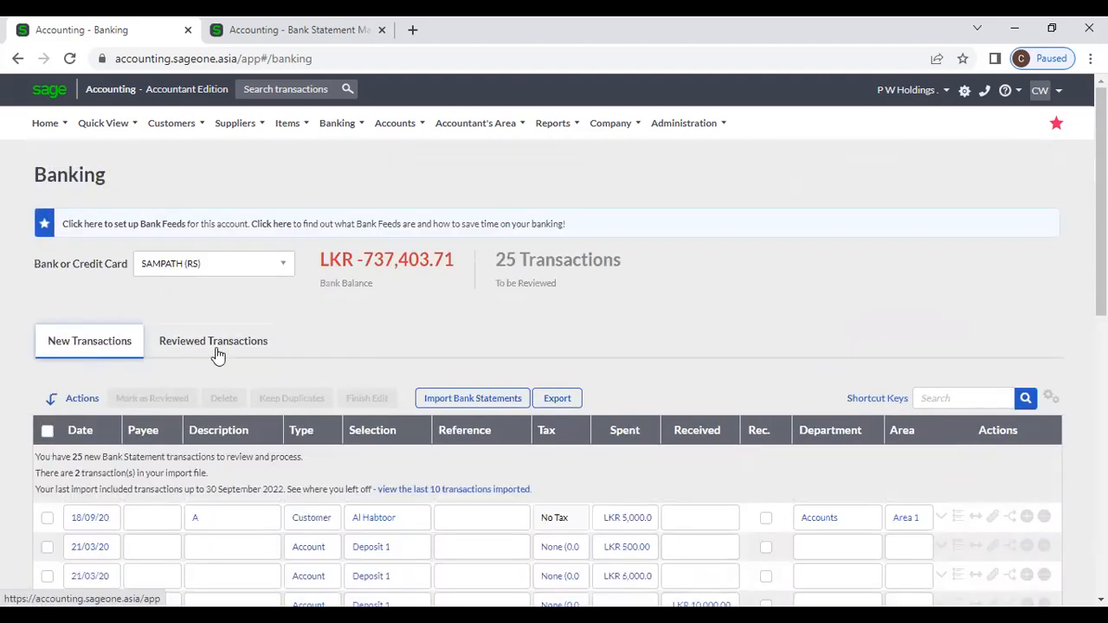
pyautogui.scroll(-8, 524, 355)
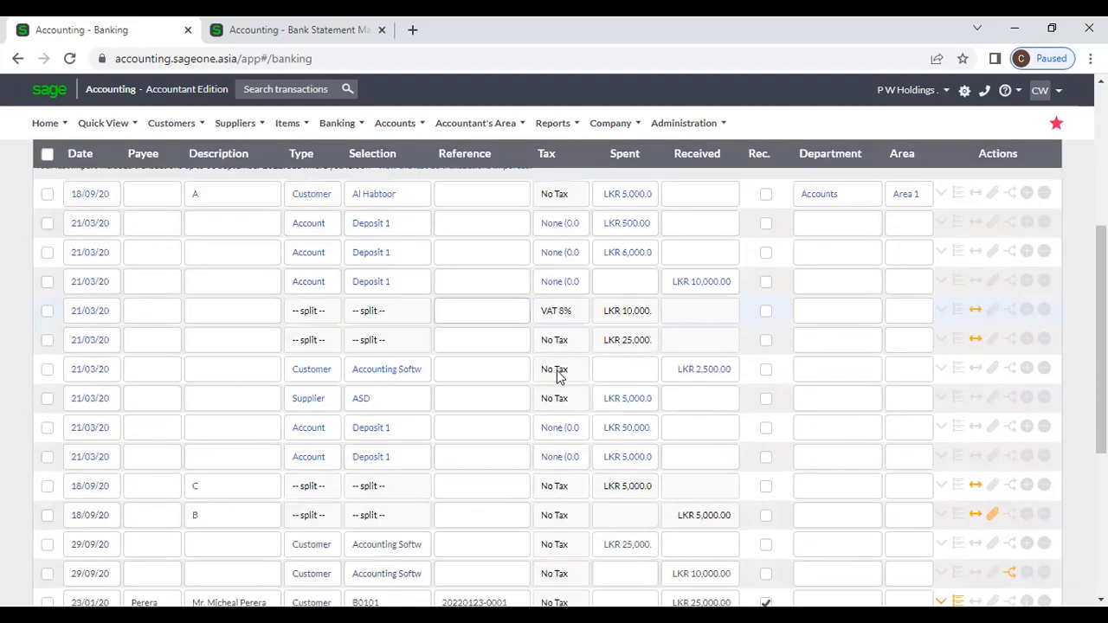
pyautogui.scroll(-1, 750, 429)
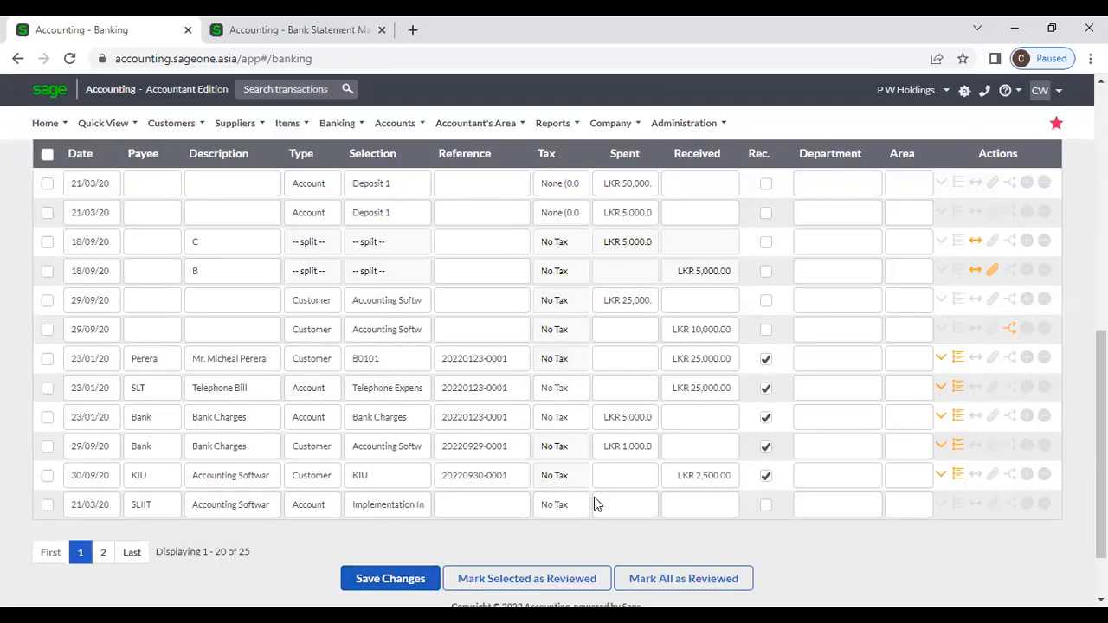
pyautogui.scroll(7, 595, 504)
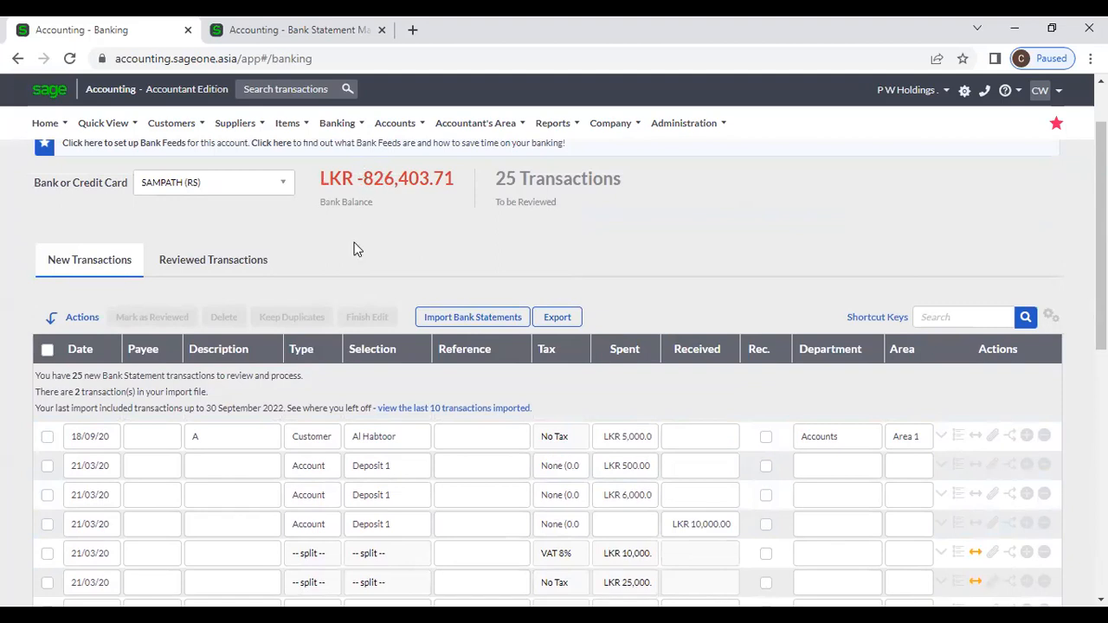
# Step: Change the Al Habtoor line's spent amount to 100000 and save the banking changes
pyautogui.click(649, 433)
pyautogui.write('100000')
pyautogui.click(649, 395)
pyautogui.scroll(-5, 648, 397)
pyautogui.scroll(-3, 648, 408)
pyautogui.click(381, 499)
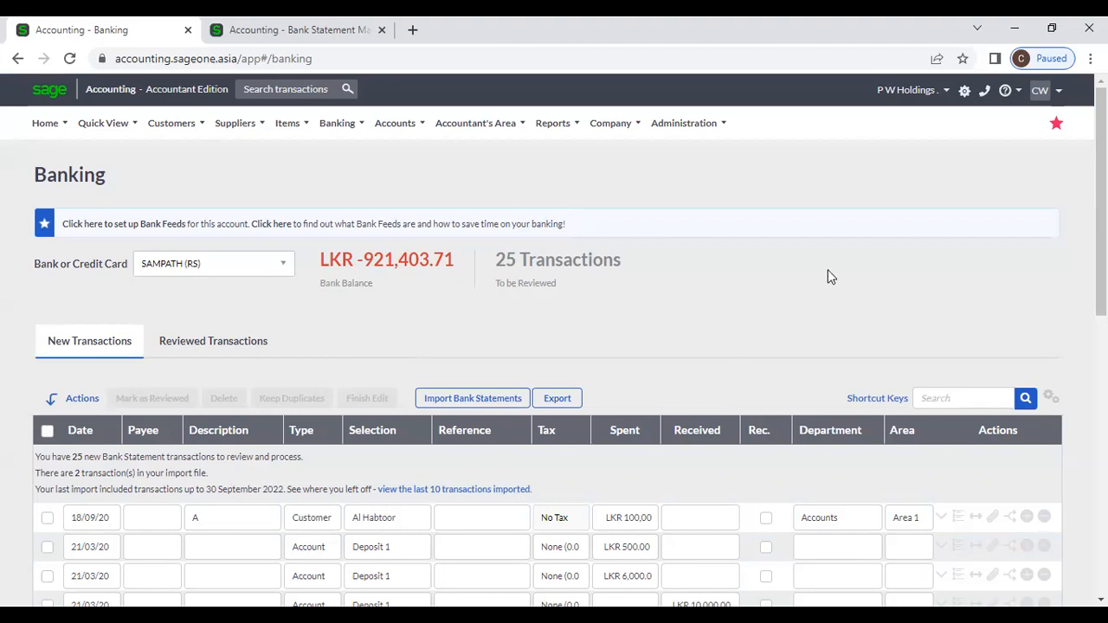
# Step: Open Reconcile Banks and Credit Cards from the Banking menu
pyautogui.click(336, 123)
pyautogui.moveTo(359, 212)
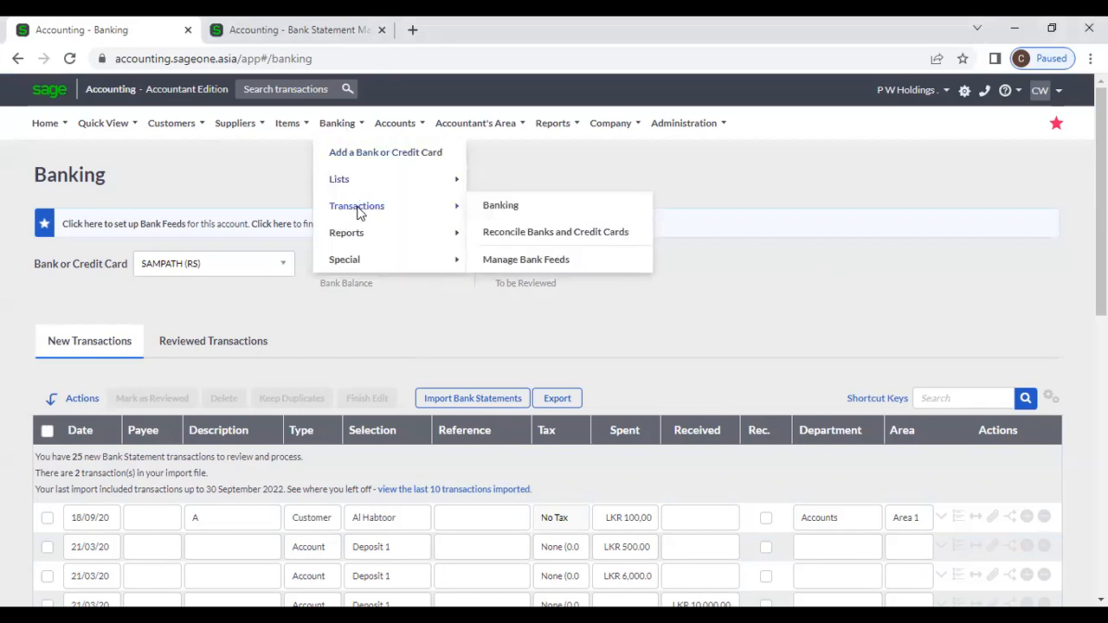
pyautogui.click(528, 233)
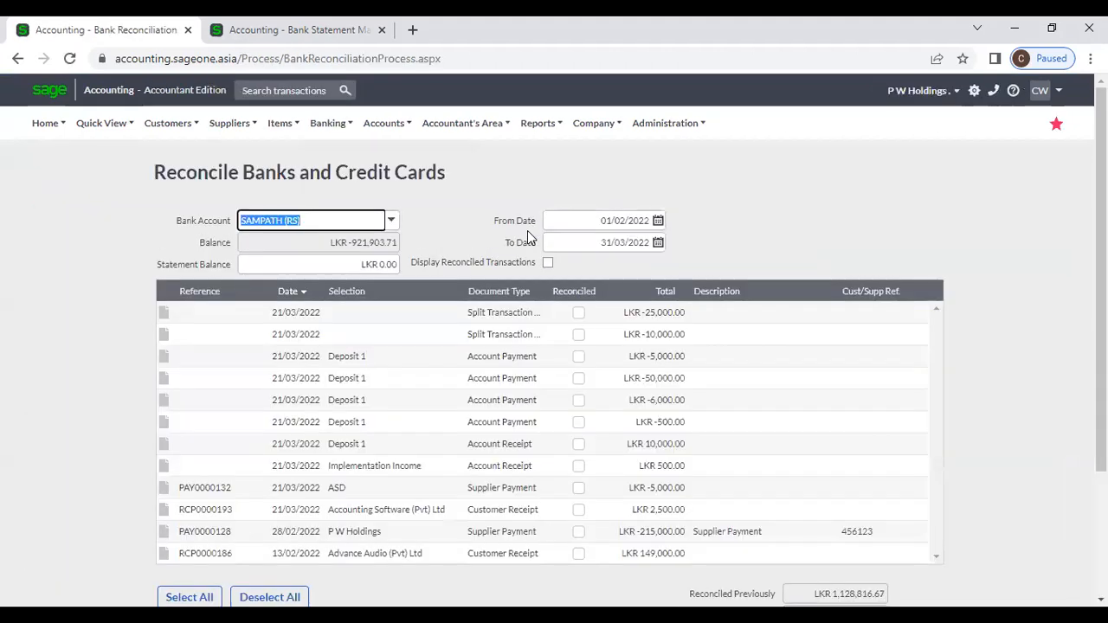
# Step: Enlarge the browser zoom and reopen the Reconcile Banks and Credit Cards page
pyautogui.click(1090, 58)
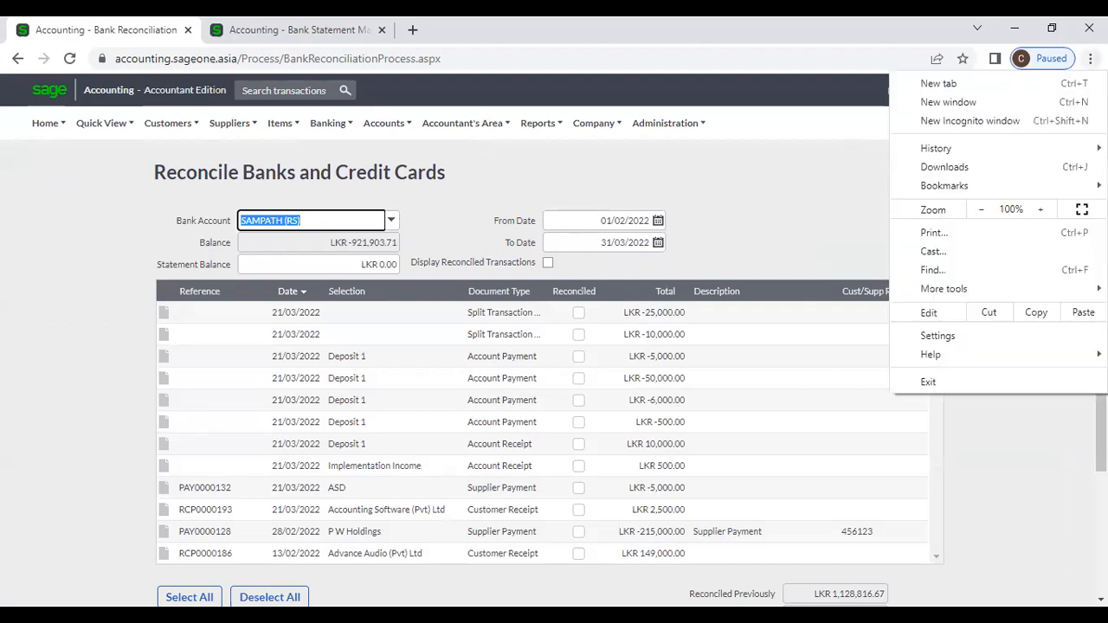
pyautogui.click(1040, 210)
pyautogui.click(783, 213)
pyautogui.click(360, 128)
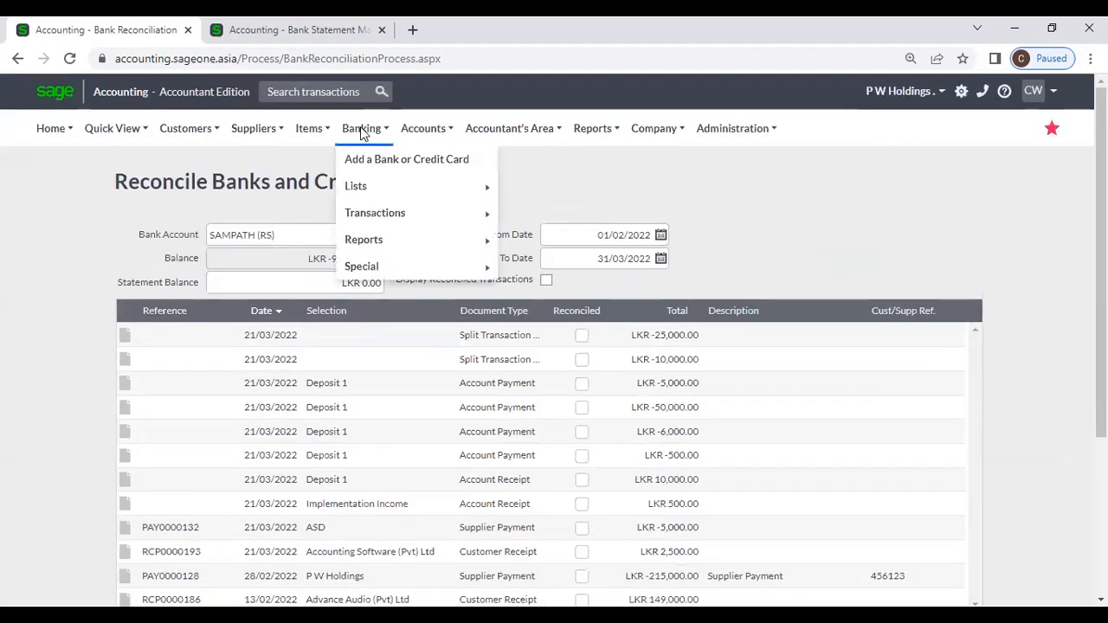
pyautogui.moveTo(375, 220)
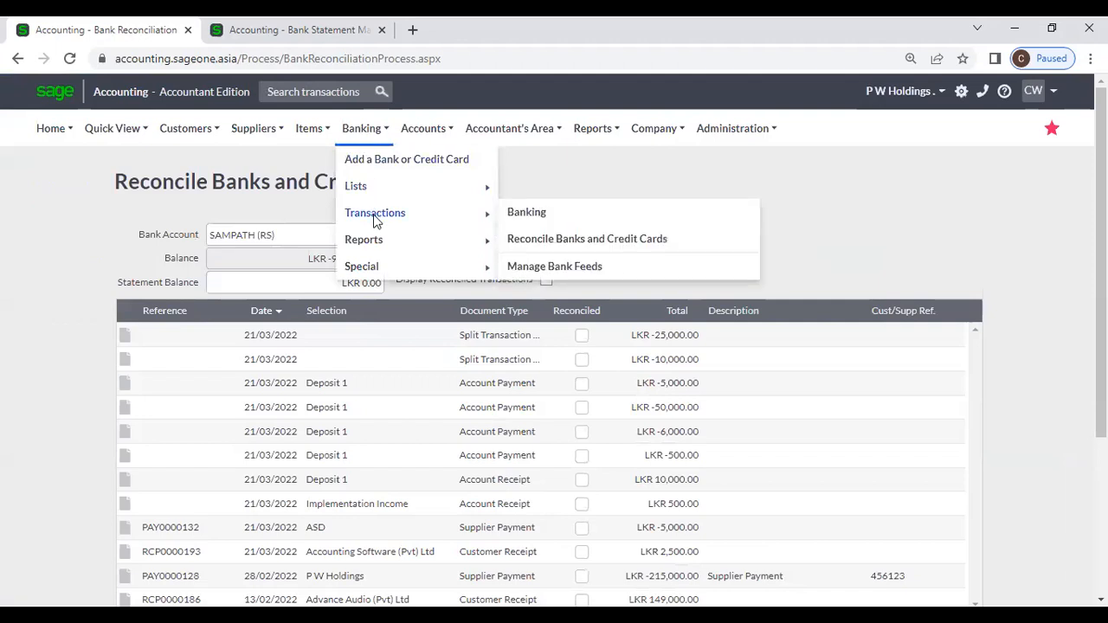
pyautogui.click(527, 246)
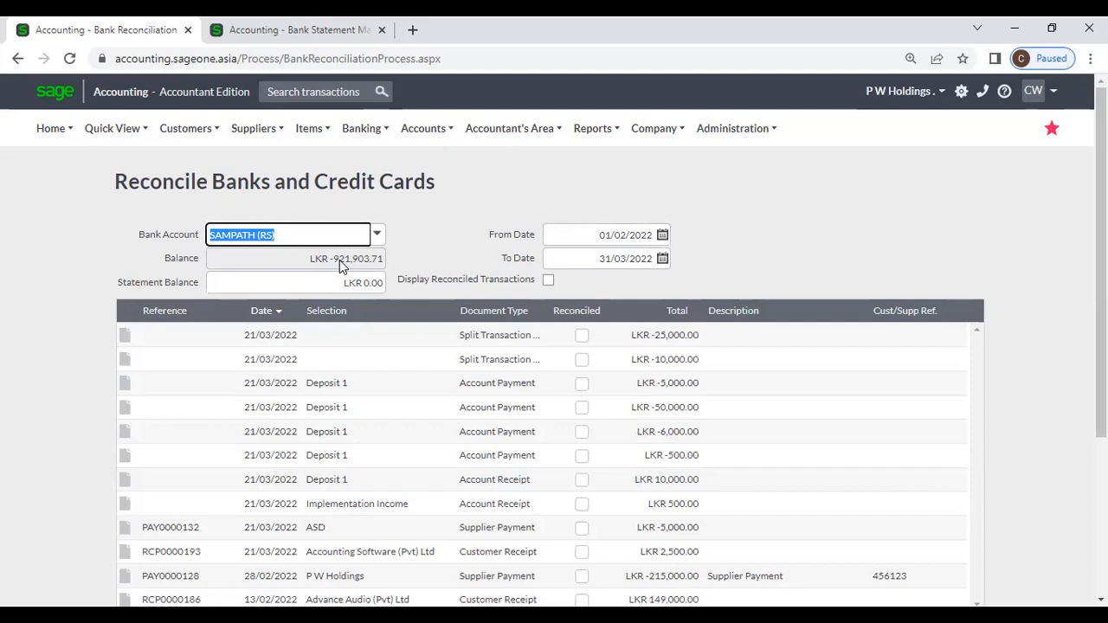
# Step: Enter a statement balance of -750000, briefly dropping then restoring the minus sign
pyautogui.click(341, 282)
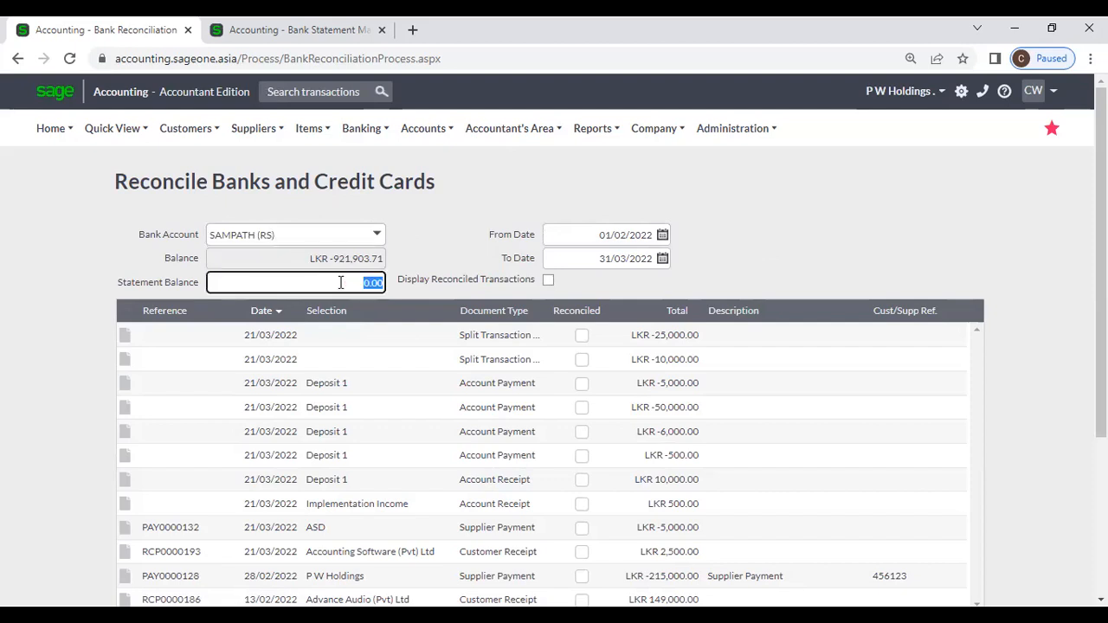
pyautogui.press('BackSpace')
pyautogui.write('-750000')
pyautogui.click(521, 186)
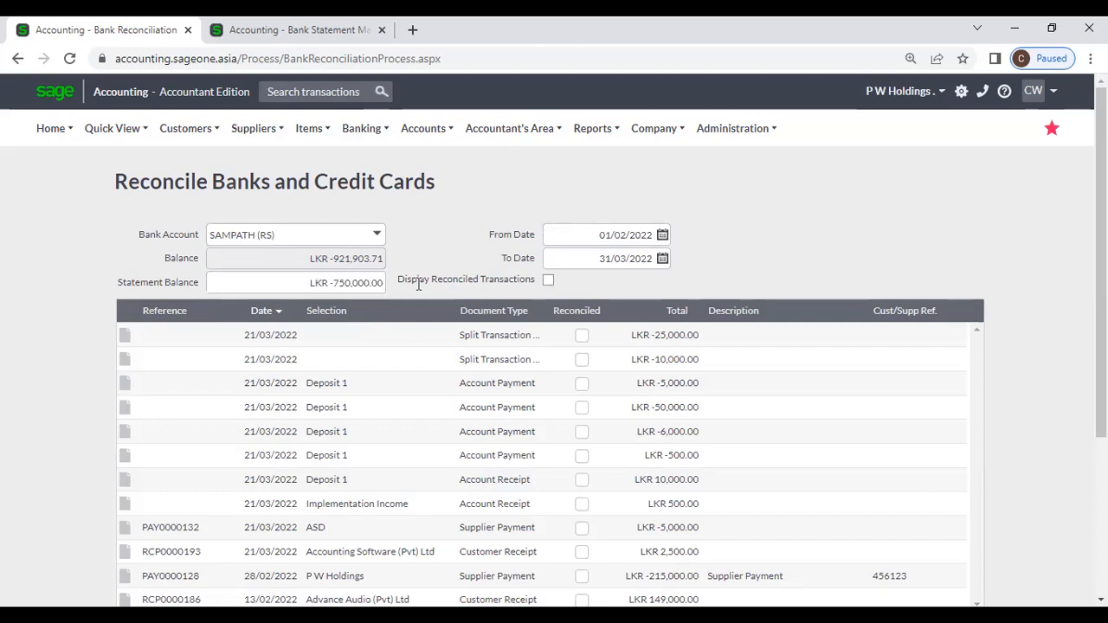
pyautogui.click(317, 286)
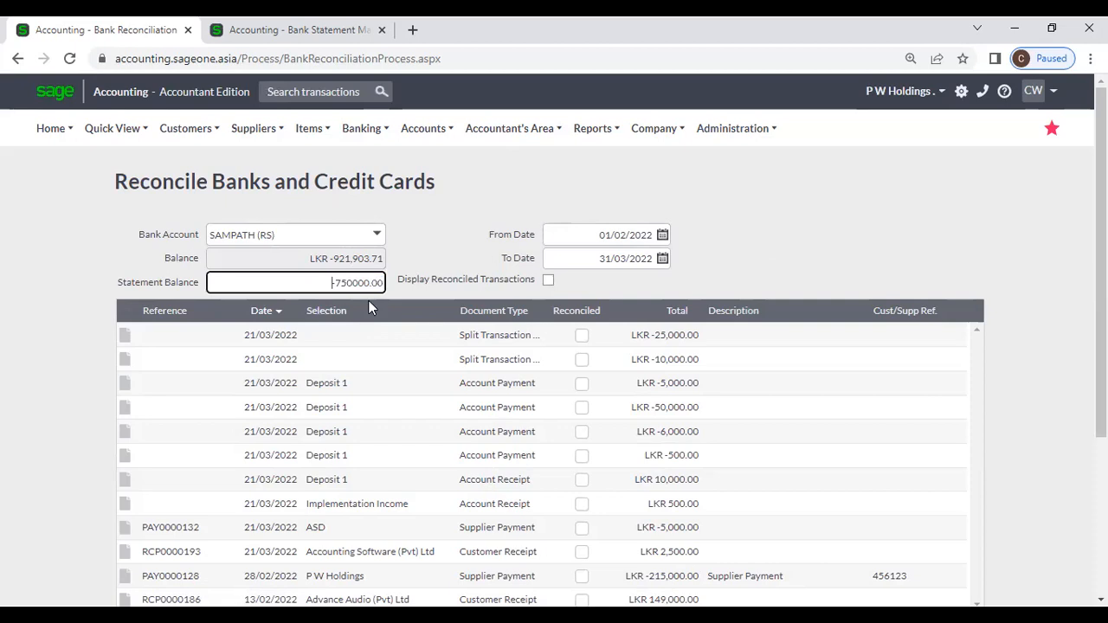
pyautogui.press('Delete')
pyautogui.click(413, 249)
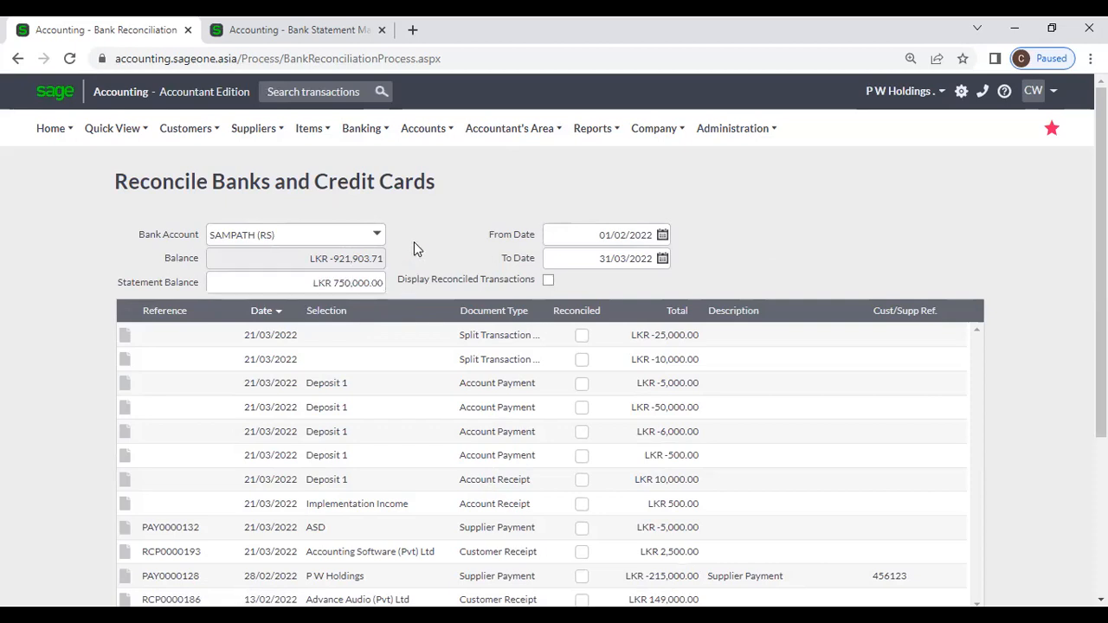
pyautogui.click(330, 286)
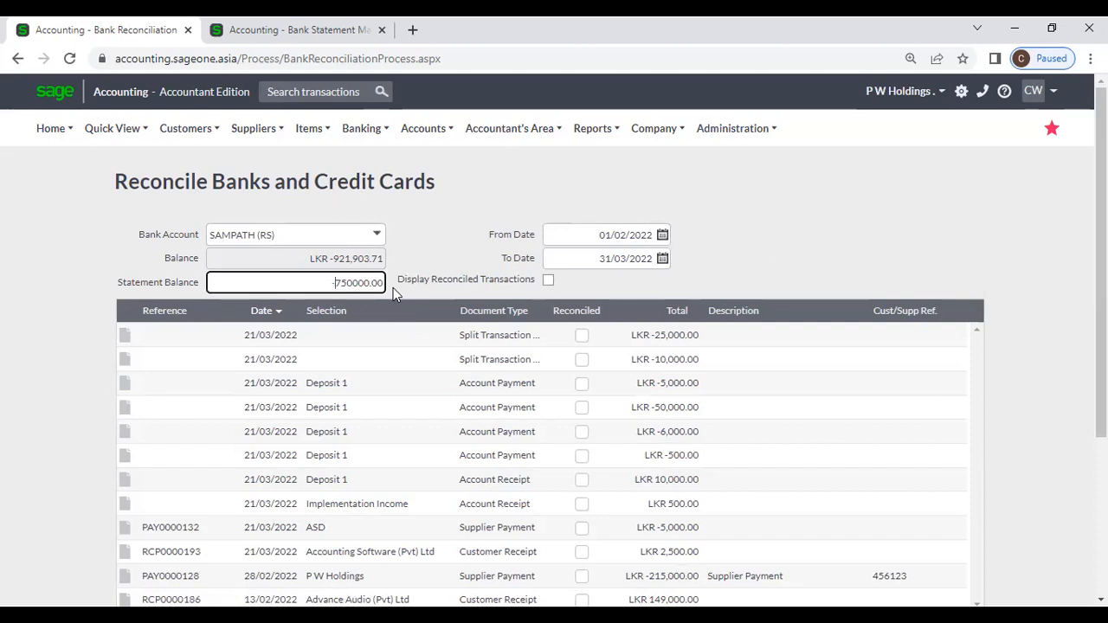
pyautogui.write('-')
pyautogui.click(462, 204)
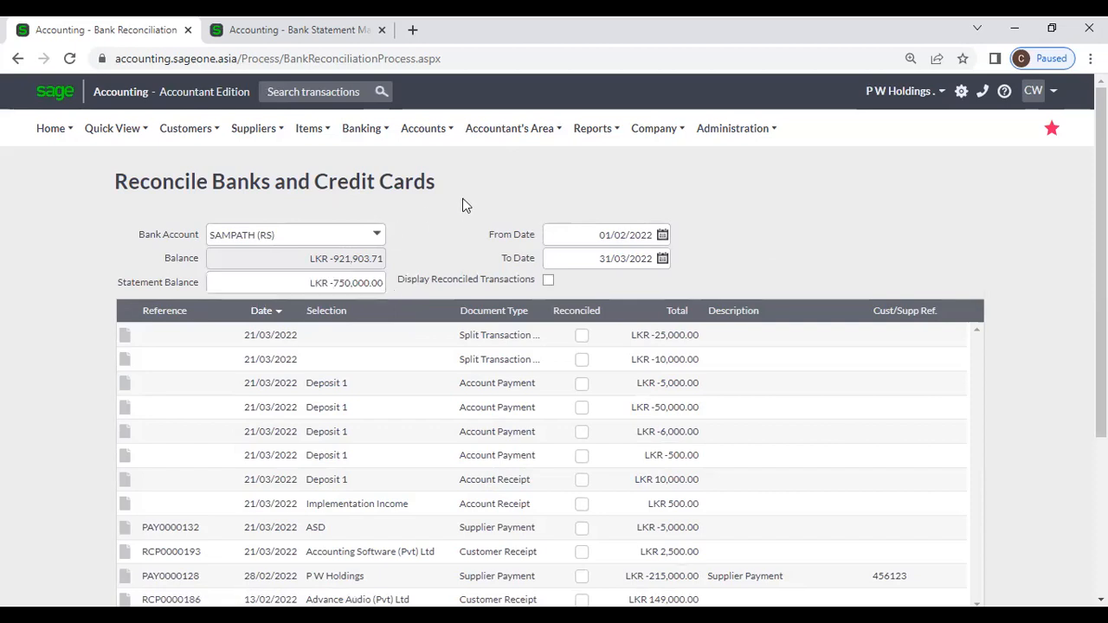
# Step: Set the reconciliation period to 01/02/2022–28/02/2022 and confirm reloading the list
pyautogui.click(662, 235)
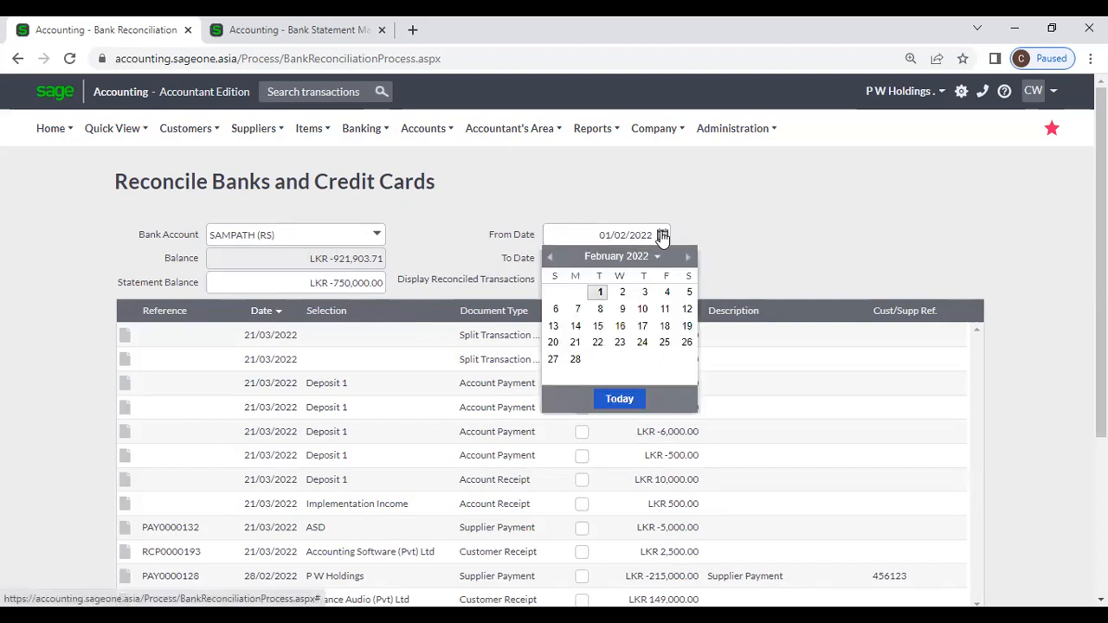
pyautogui.click(609, 296)
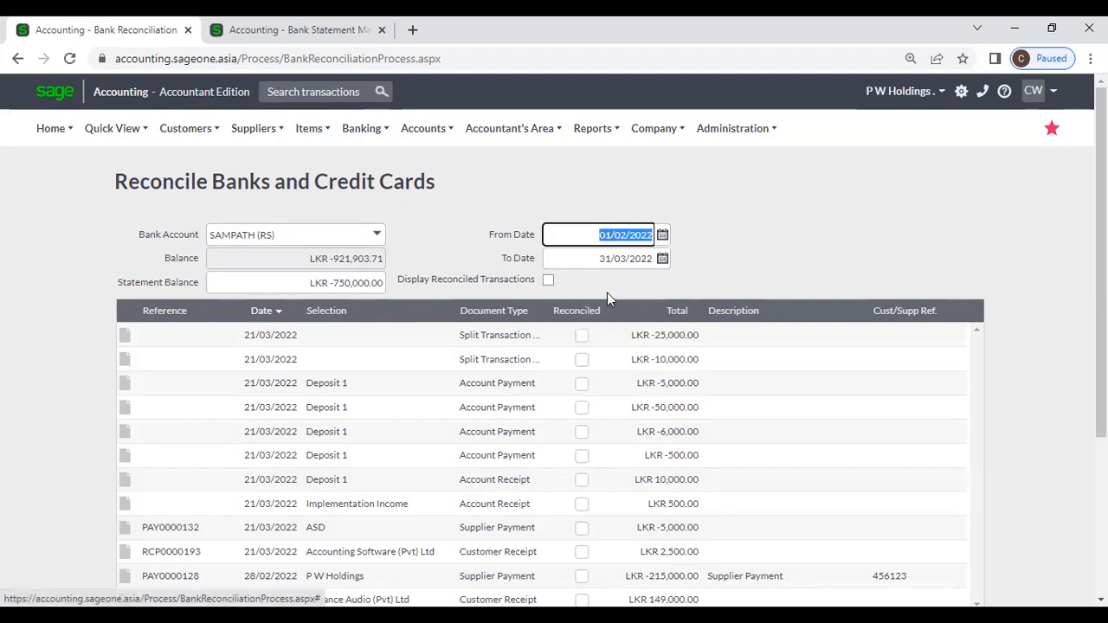
pyautogui.click(663, 259)
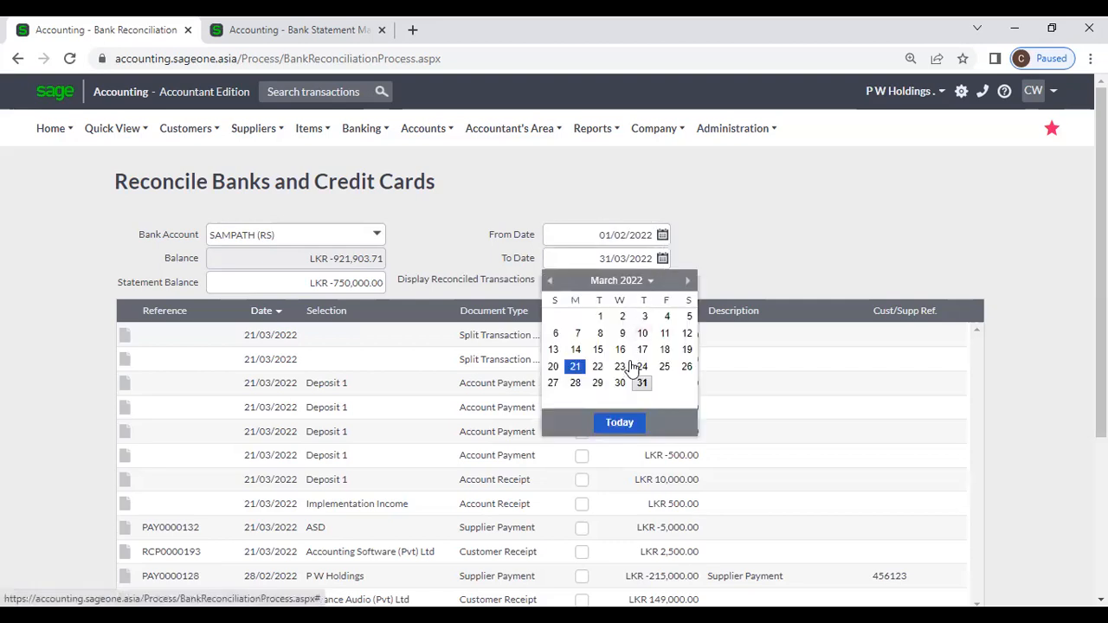
pyautogui.click(549, 283)
pyautogui.click(575, 384)
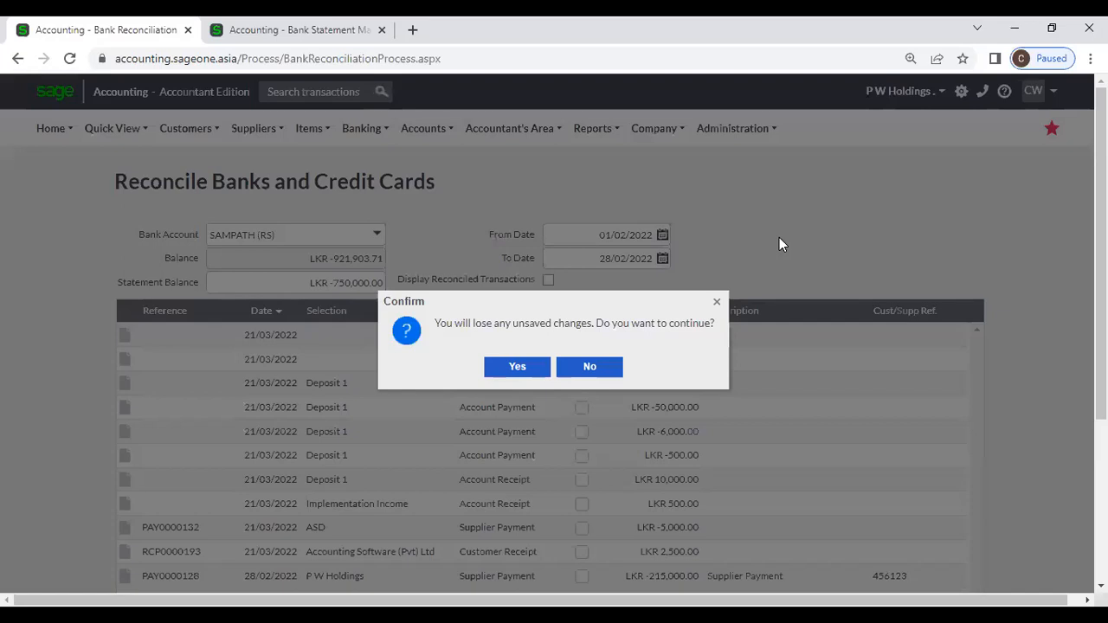
pyautogui.click(519, 370)
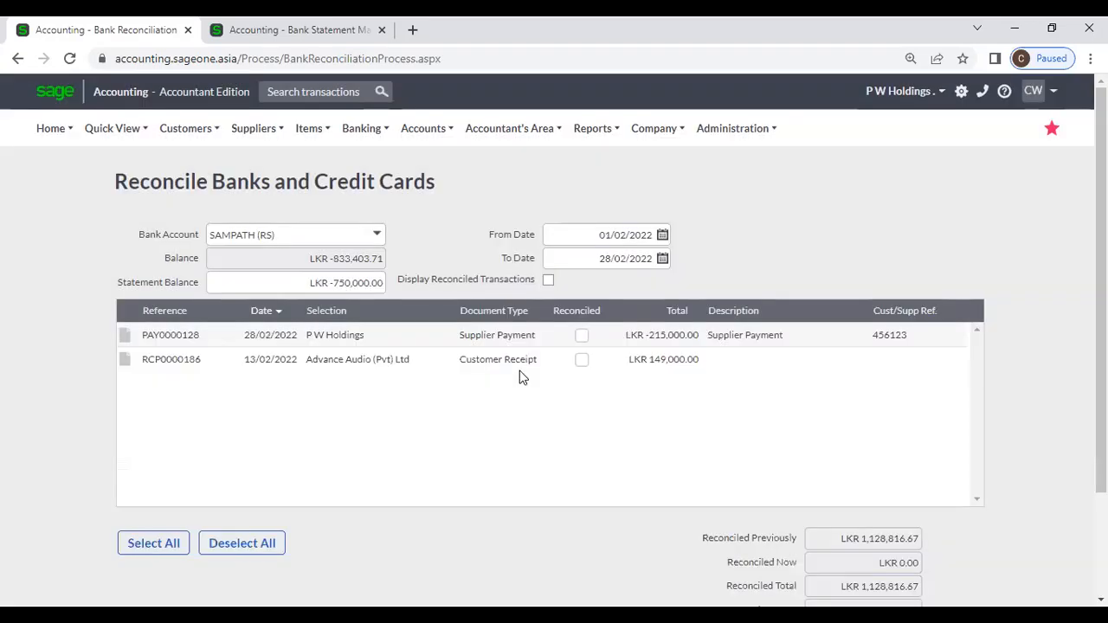
# Step: Tick PAY0000128 and RCP0000186 as reconciled
pyautogui.click(581, 336)
pyautogui.click(580, 359)
pyautogui.scroll(-1, 733, 420)
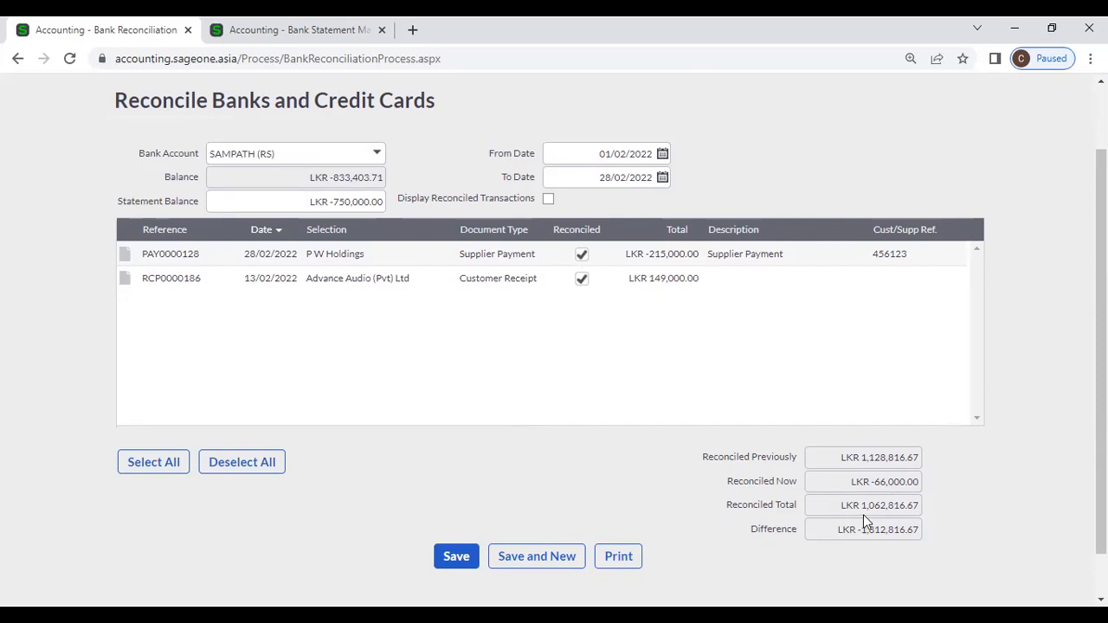
pyautogui.click(582, 282)
pyautogui.click(581, 256)
pyautogui.click(583, 258)
pyautogui.click(582, 282)
pyautogui.click(581, 255)
pyautogui.click(582, 278)
pyautogui.click(580, 259)
pyautogui.click(582, 280)
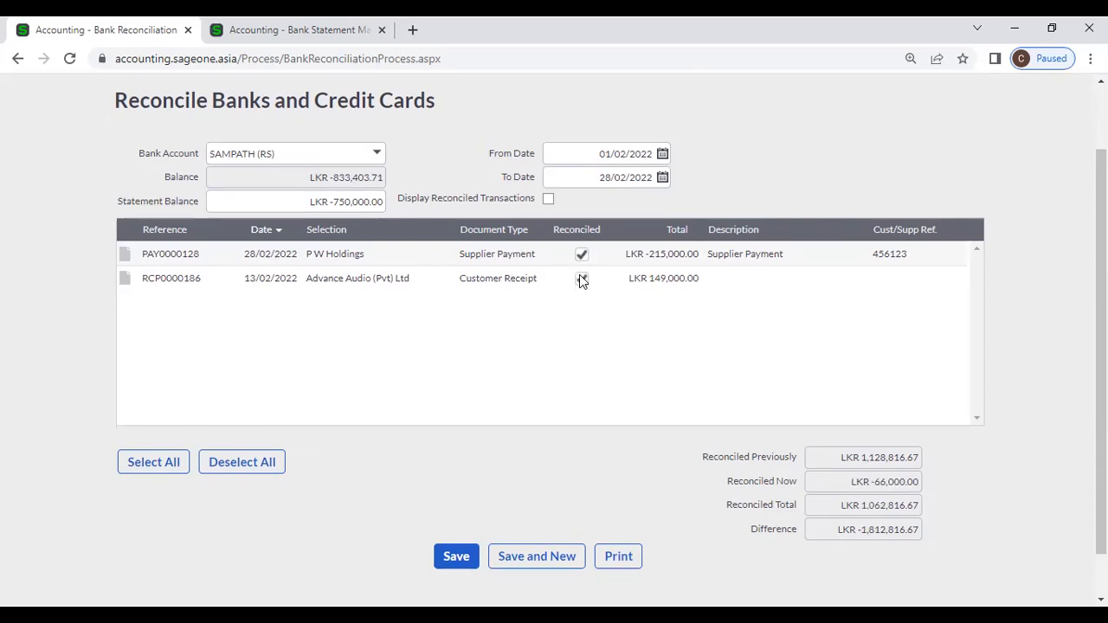
pyautogui.scroll(-1, 594, 275)
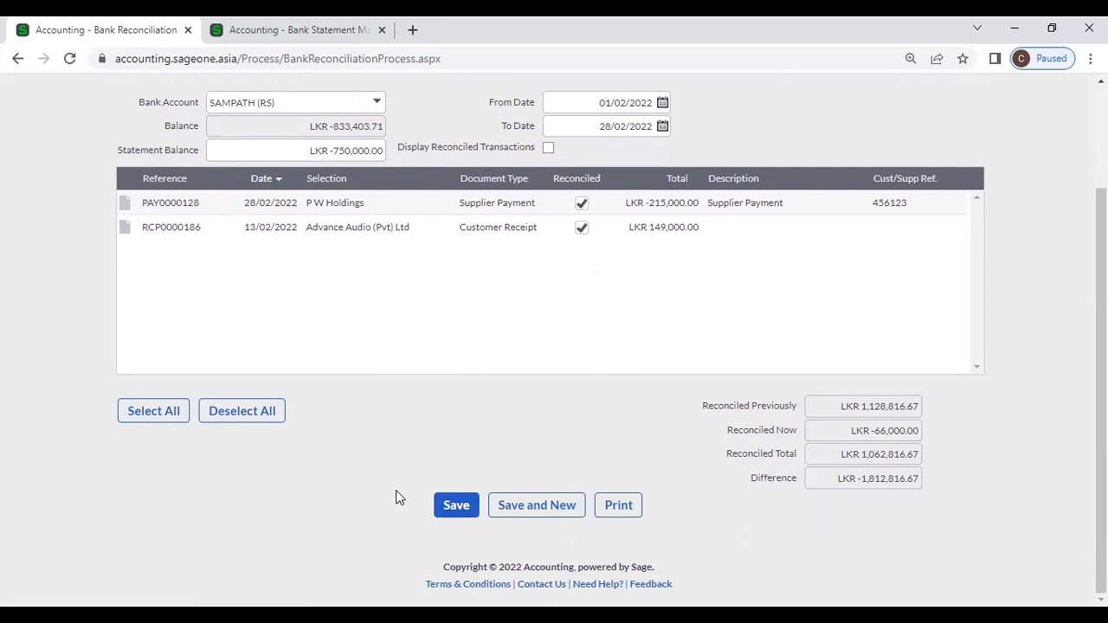
pyautogui.scroll(2, 368, 415)
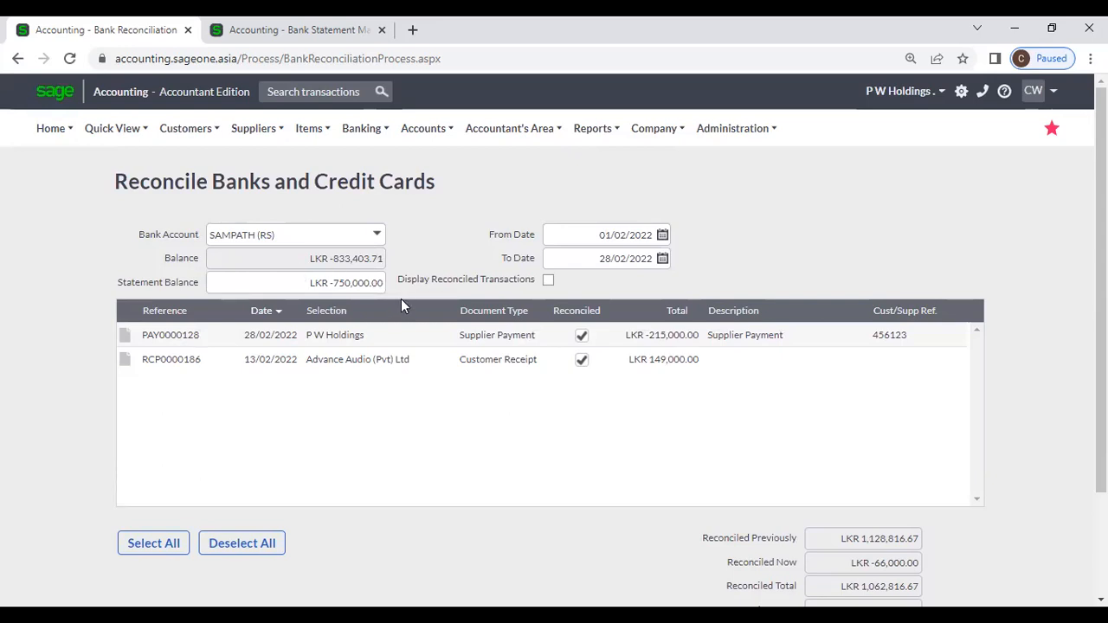
# Step: Turn on Display Reconciled Transactions, toggling it off and on again, confirming each reload
pyautogui.click(548, 282)
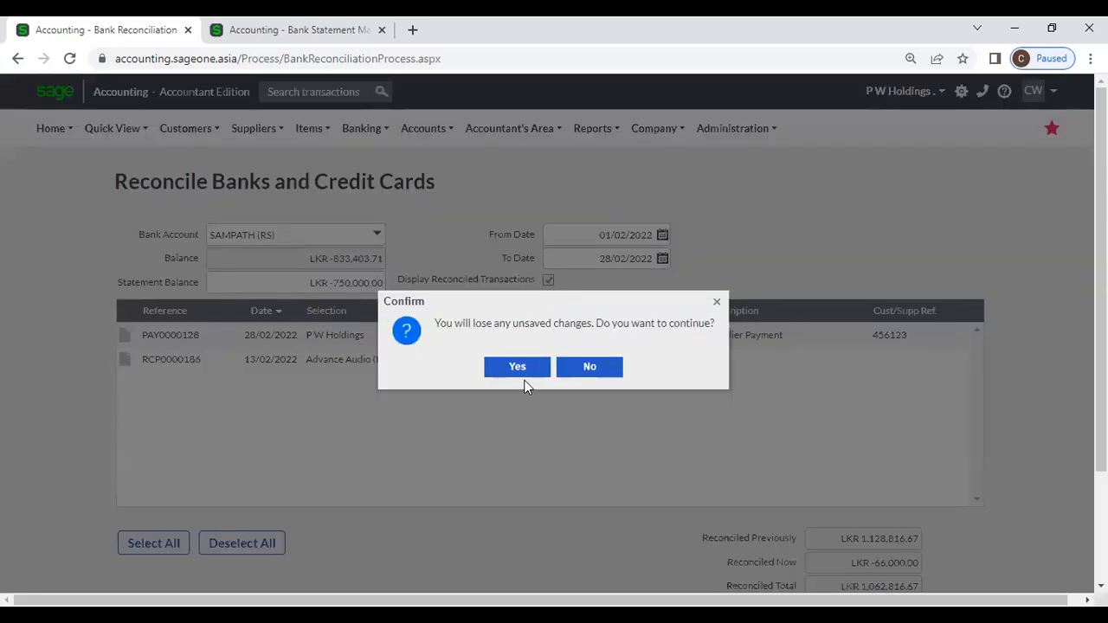
pyautogui.click(522, 374)
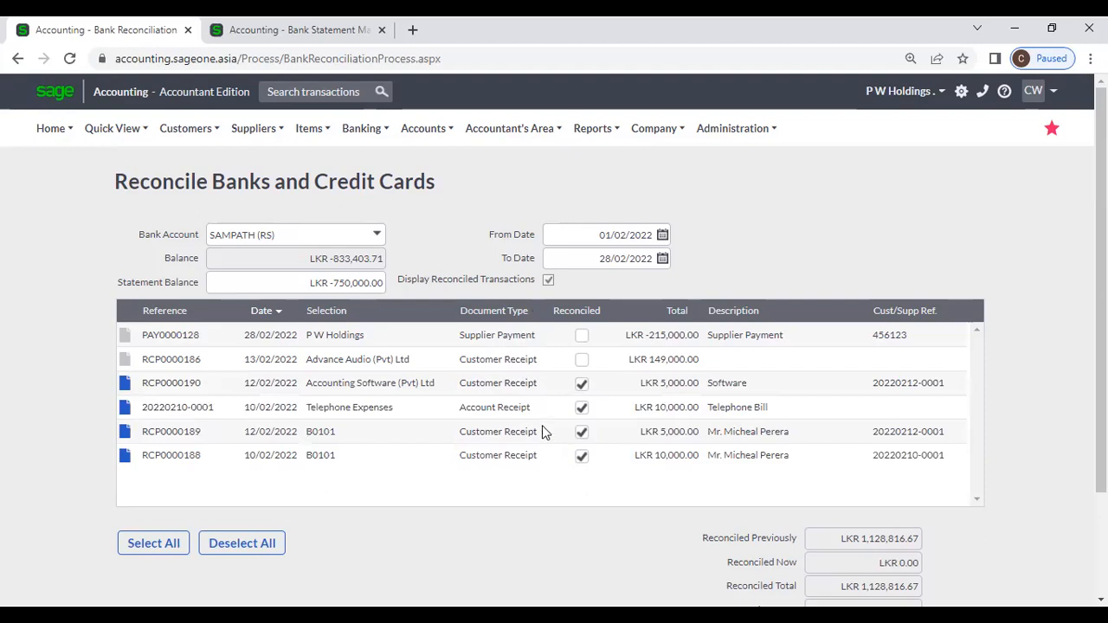
pyautogui.click(548, 282)
pyautogui.click(520, 367)
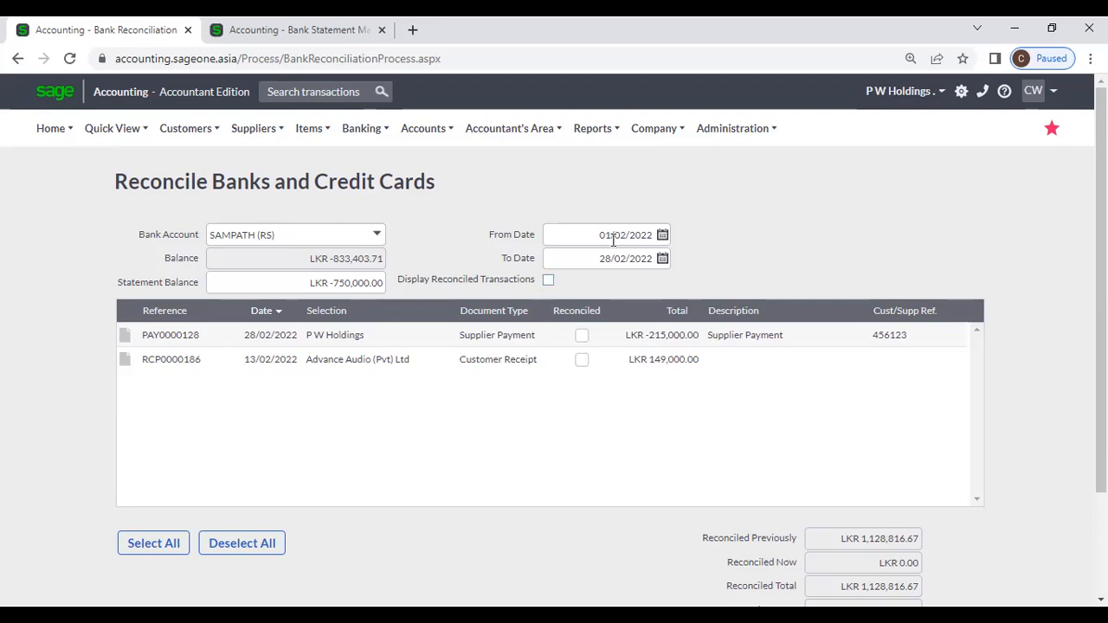
pyautogui.click(547, 282)
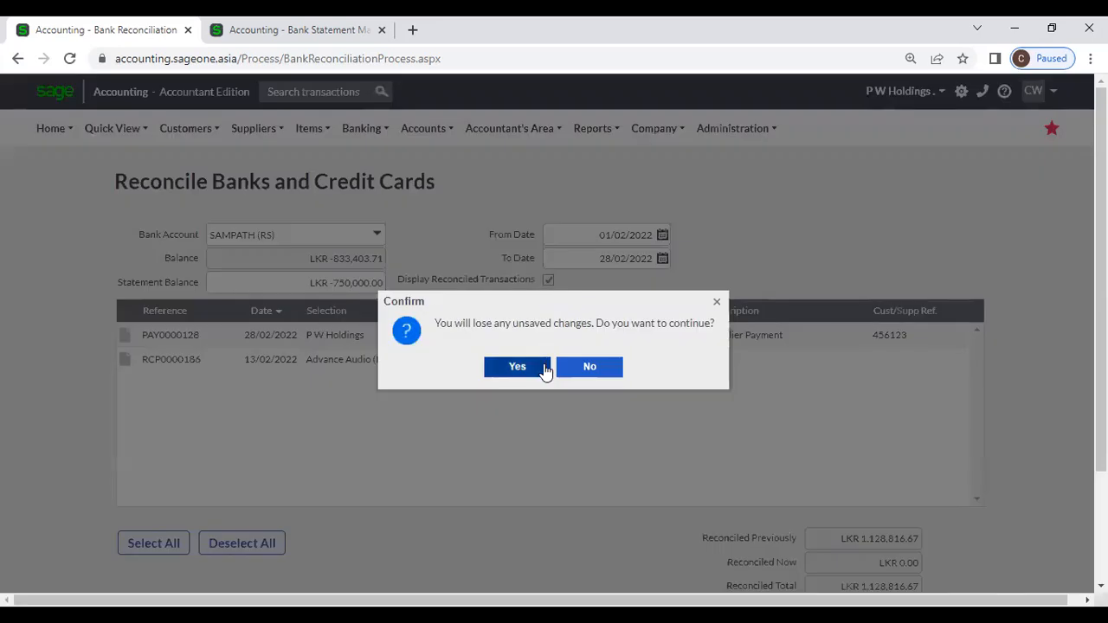
pyautogui.click(543, 367)
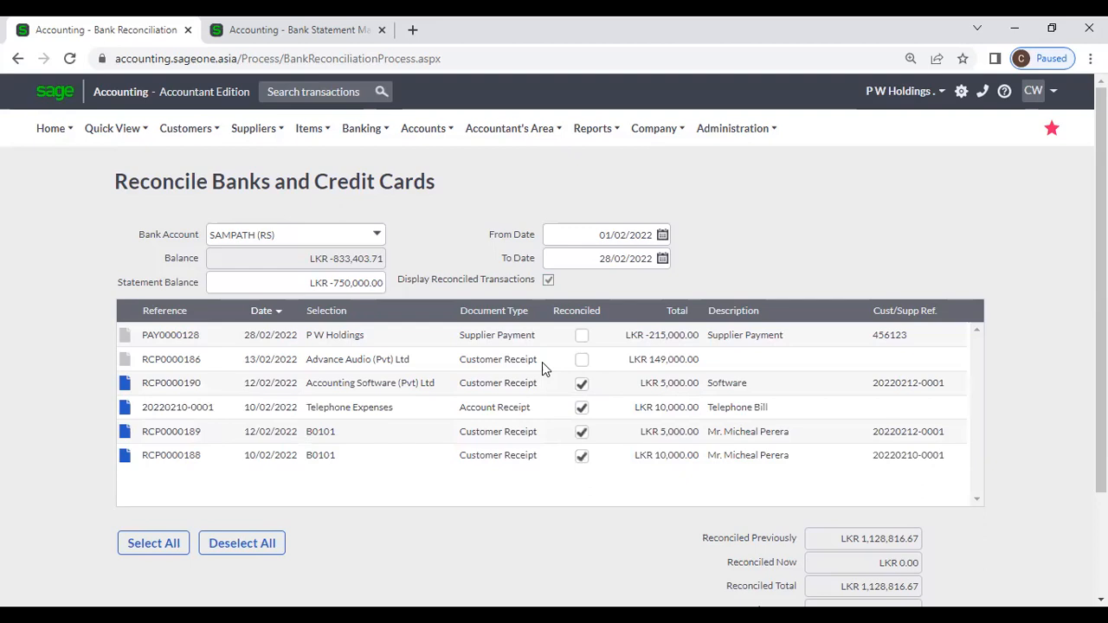
pyautogui.scroll(-2, 542, 362)
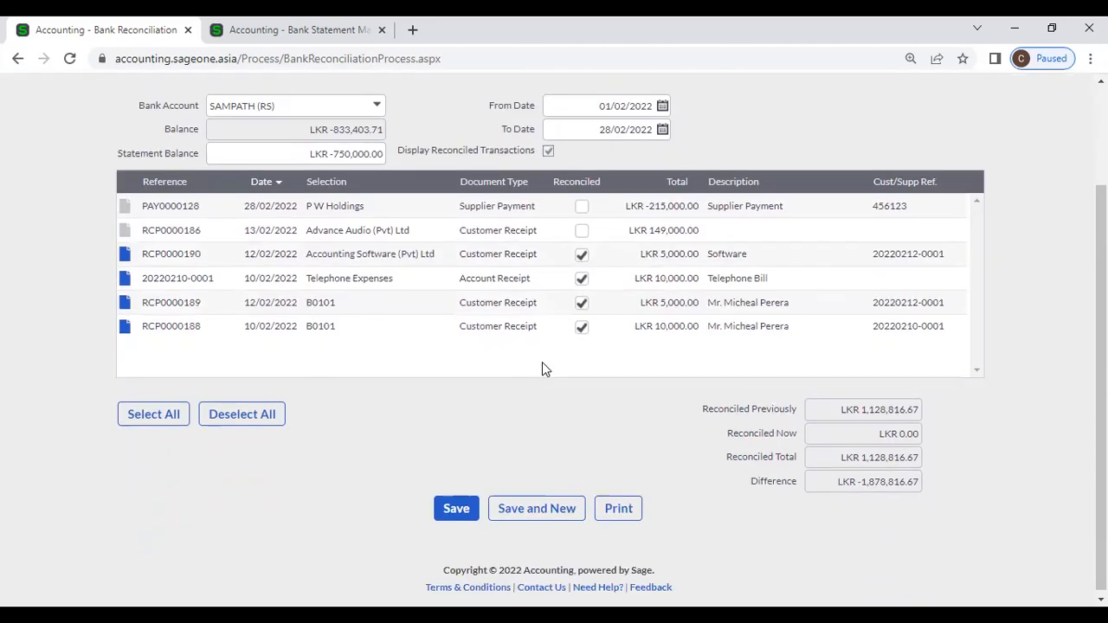
pyautogui.scroll(2, 542, 361)
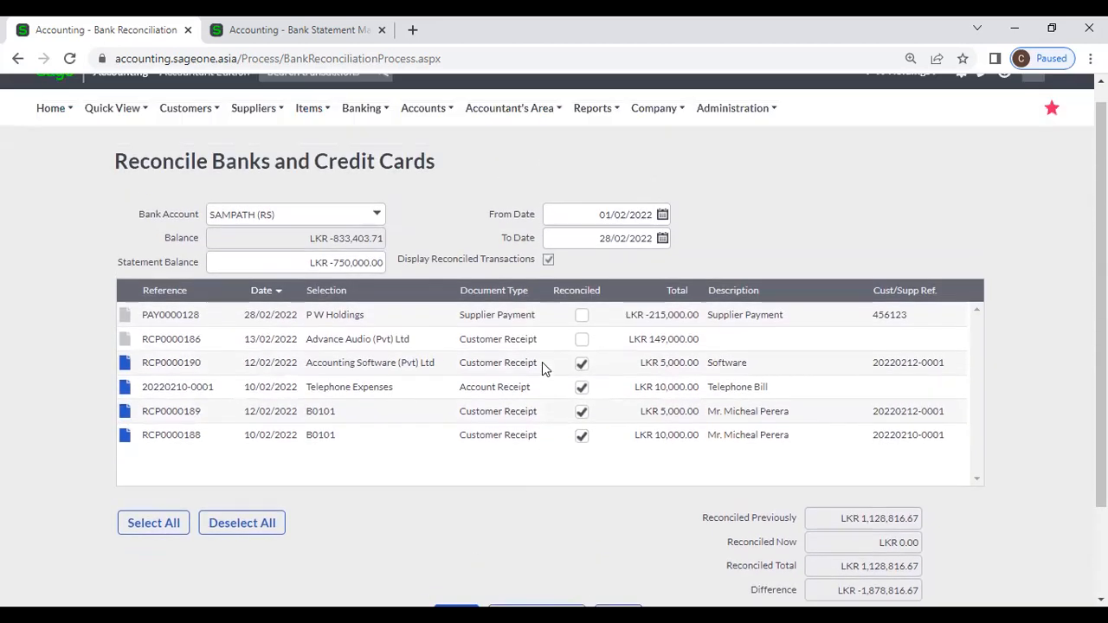
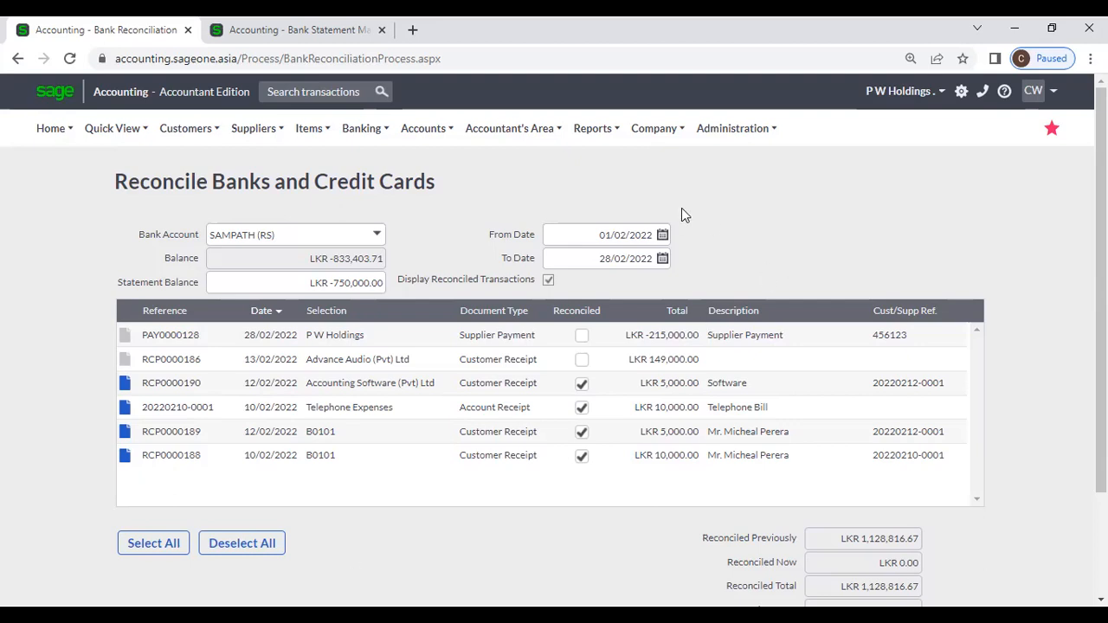
# Step: Leave the bank reconciliation page and open the Bank and Credit Card Listing Report filters from Banking reports
pyautogui.click(361, 128)
pyautogui.moveTo(413, 219)
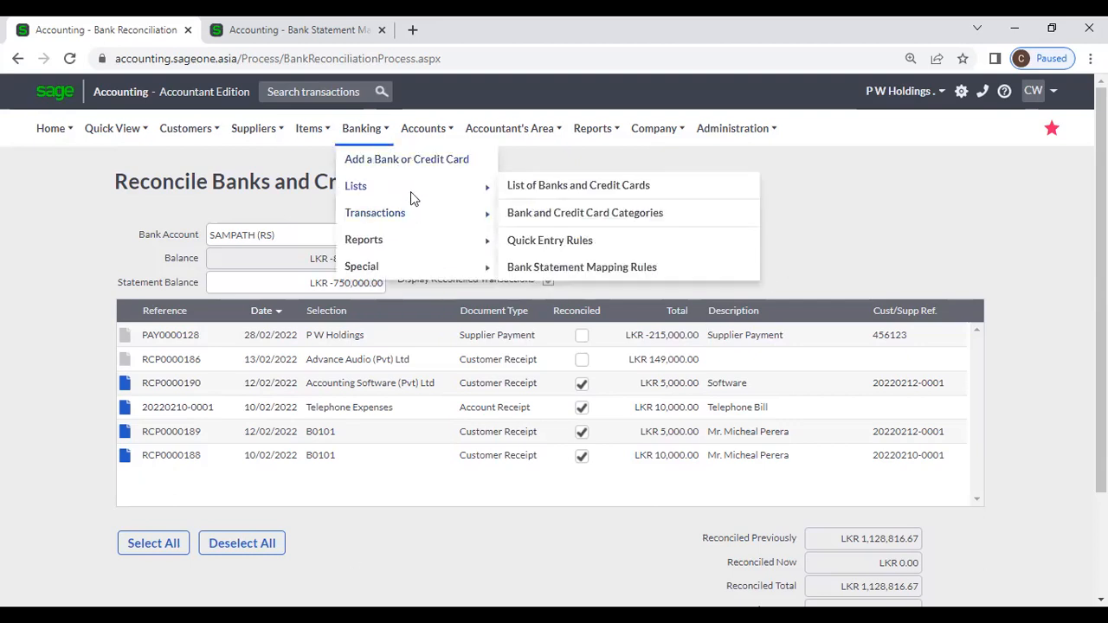
pyautogui.moveTo(419, 243)
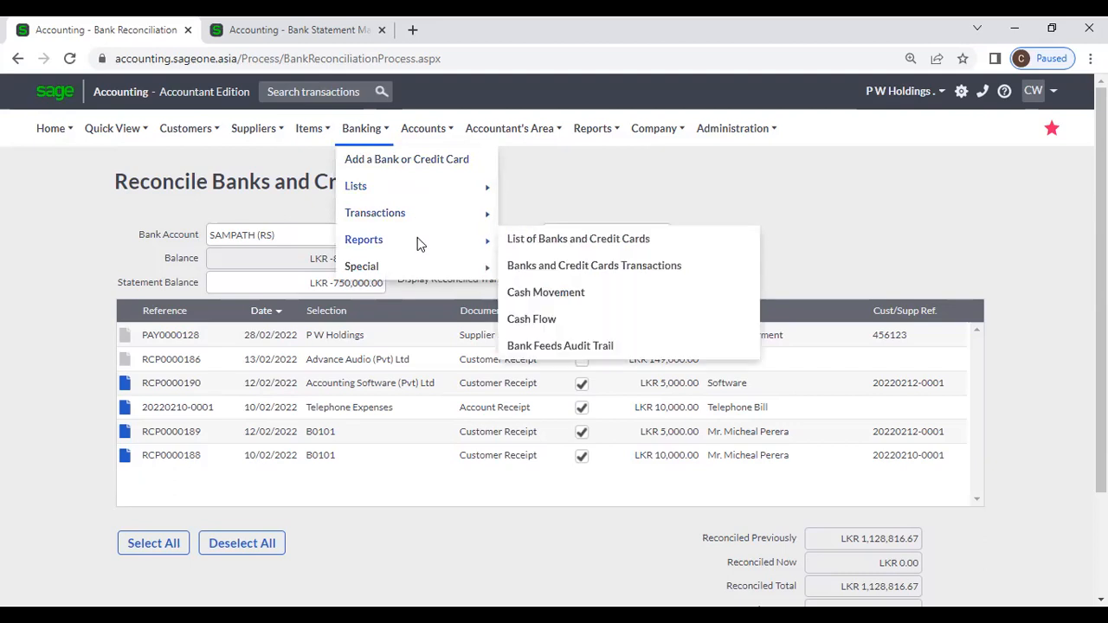
pyautogui.click(417, 238)
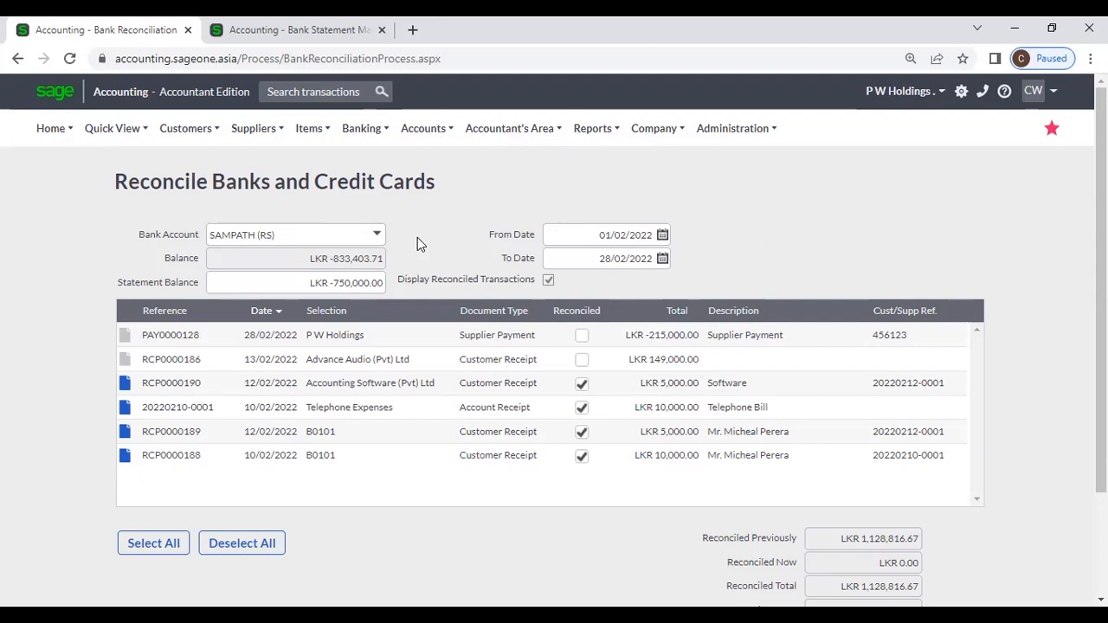
pyautogui.click(357, 130)
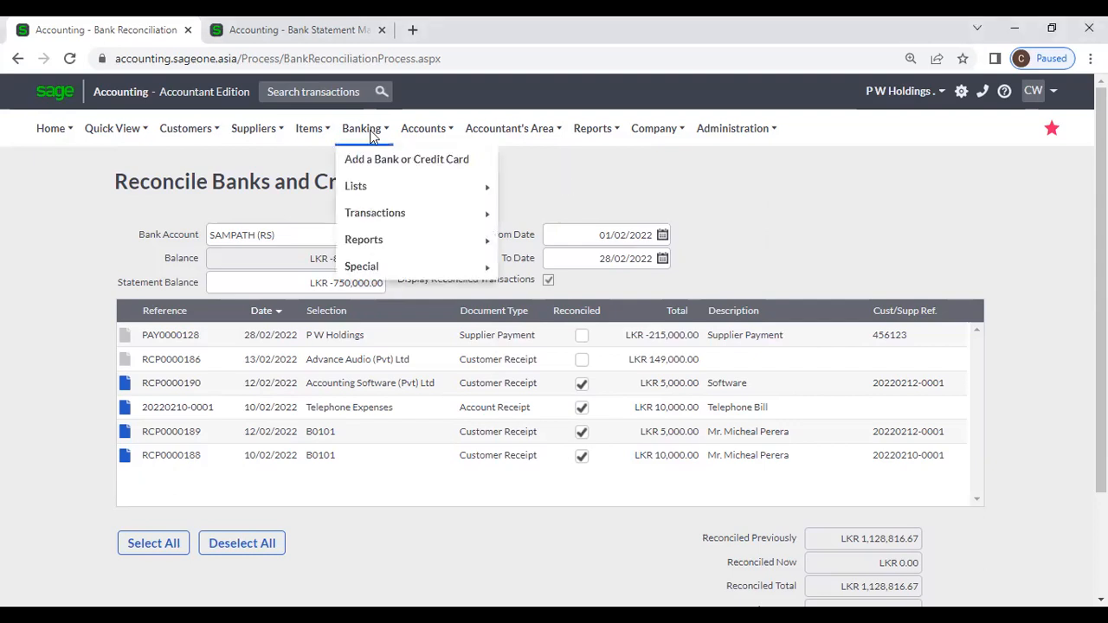
pyautogui.moveTo(381, 243)
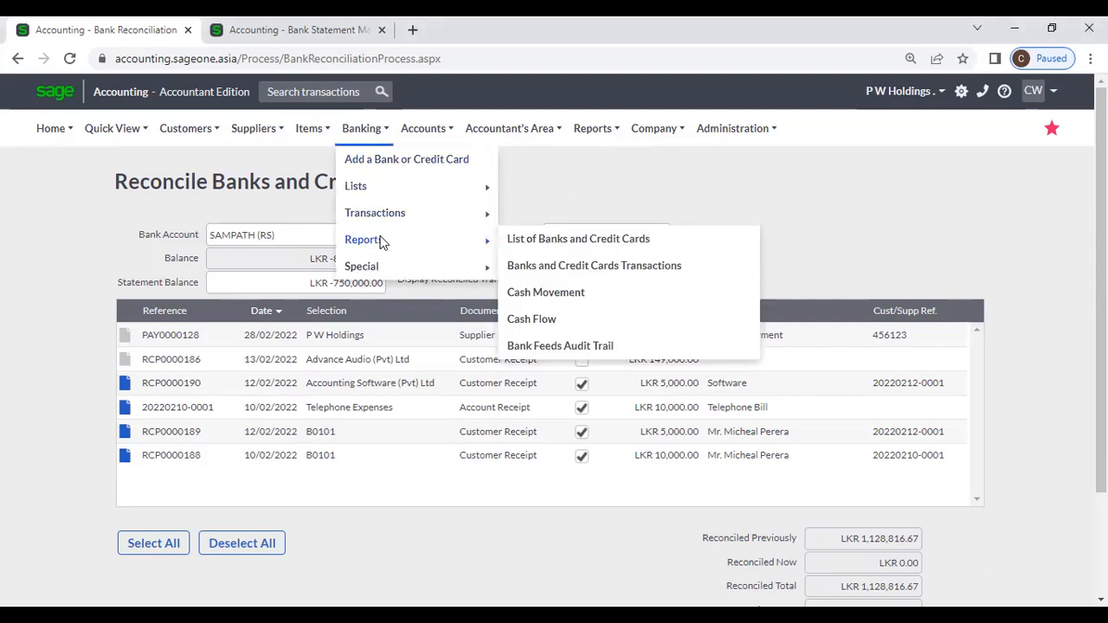
pyautogui.click(536, 243)
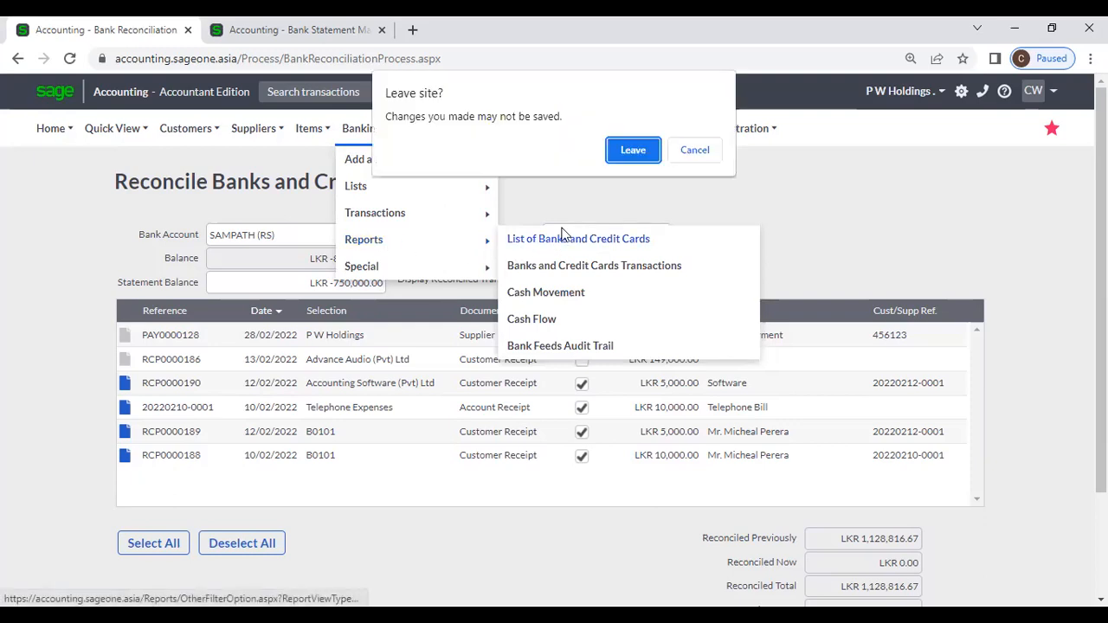
pyautogui.click(633, 151)
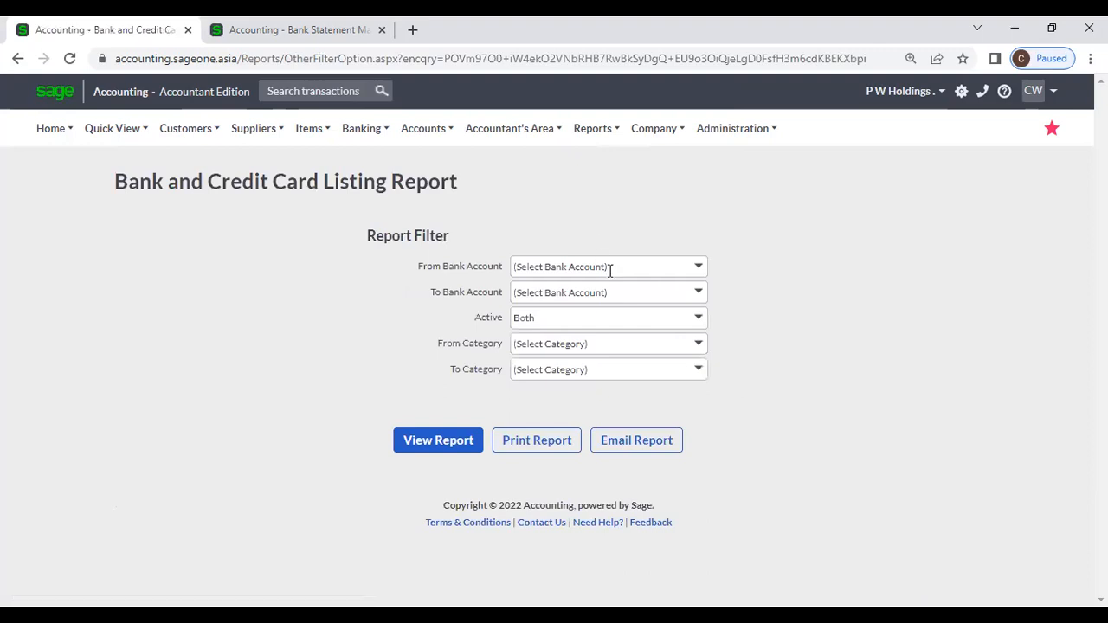
# Step: Run the Bank and Credit Card Listing Report with default filters: status Both, no category
pyautogui.click(706, 268)
pyautogui.click(718, 242)
pyautogui.click(705, 268)
pyautogui.click(709, 225)
pyautogui.click(699, 320)
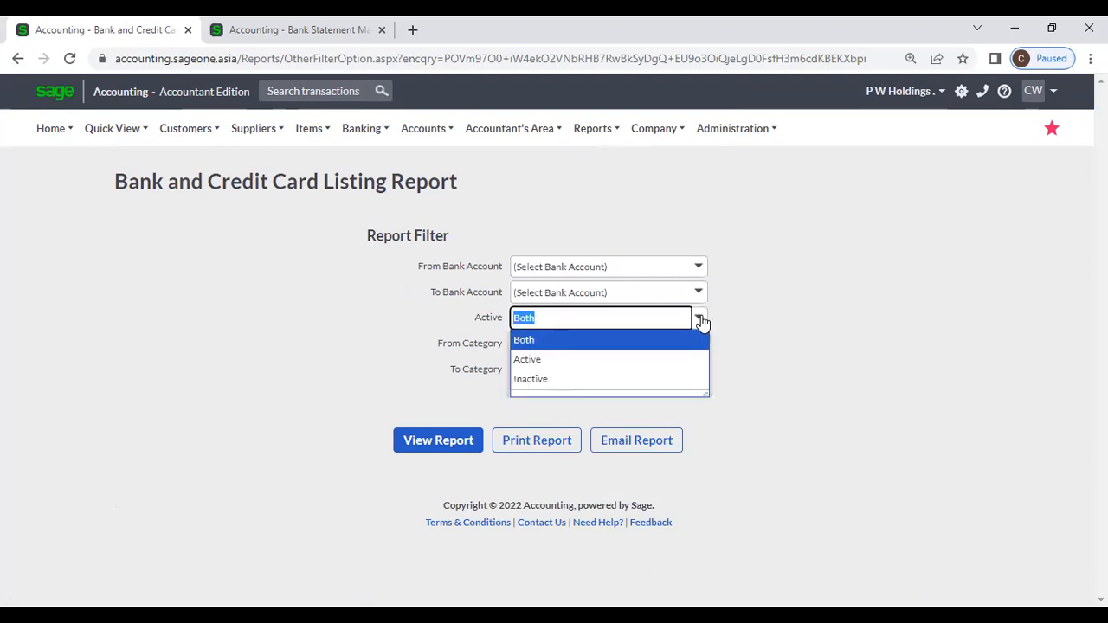
pyautogui.click(711, 316)
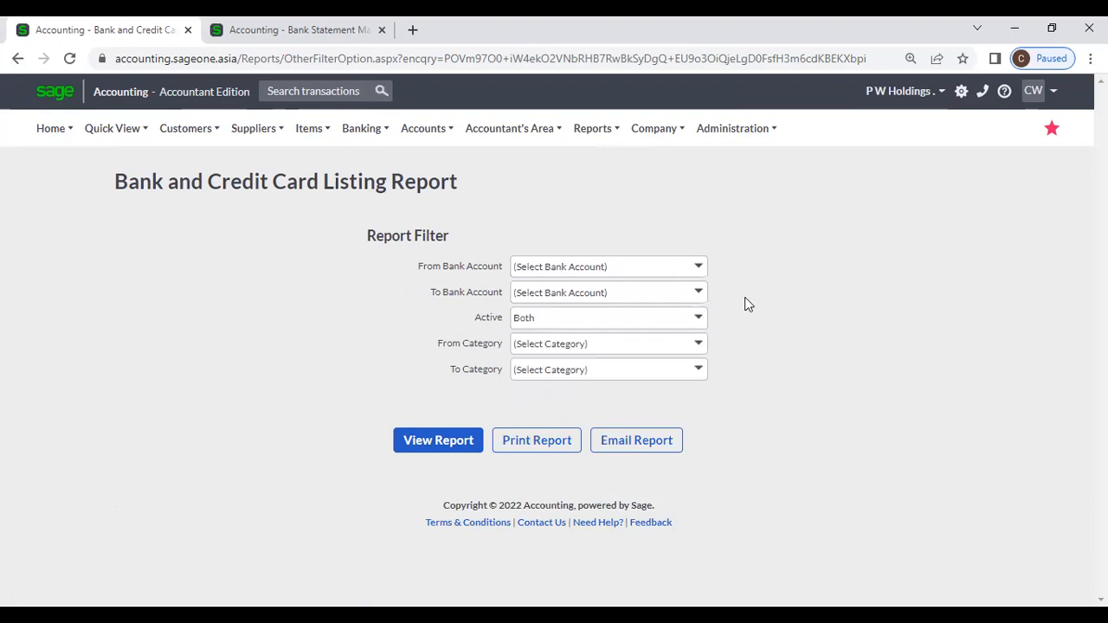
pyautogui.click(699, 345)
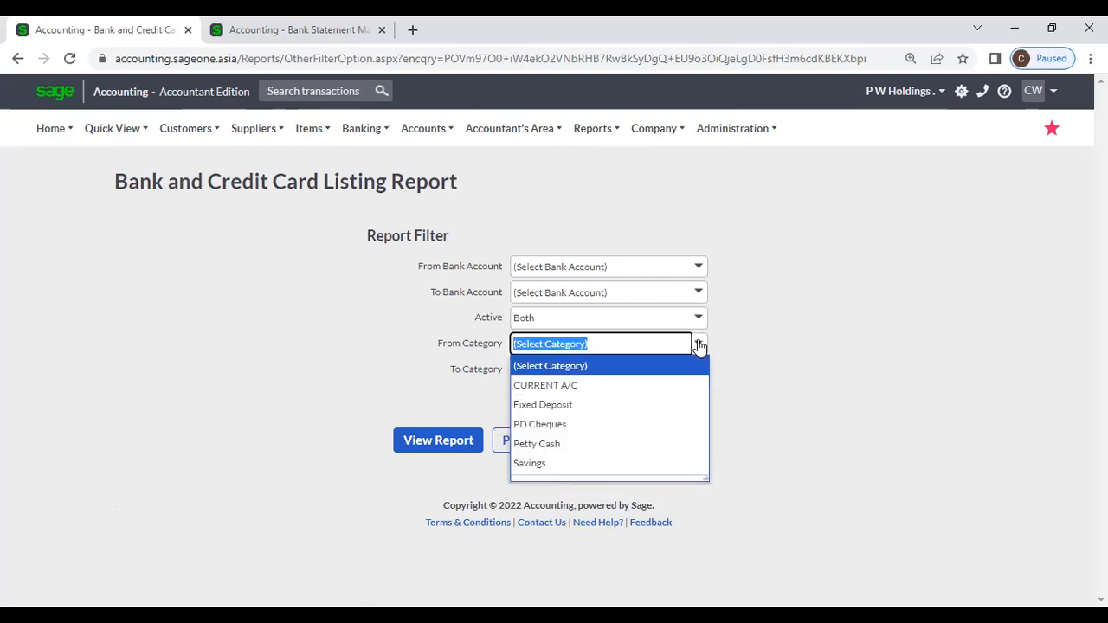
pyautogui.click(738, 331)
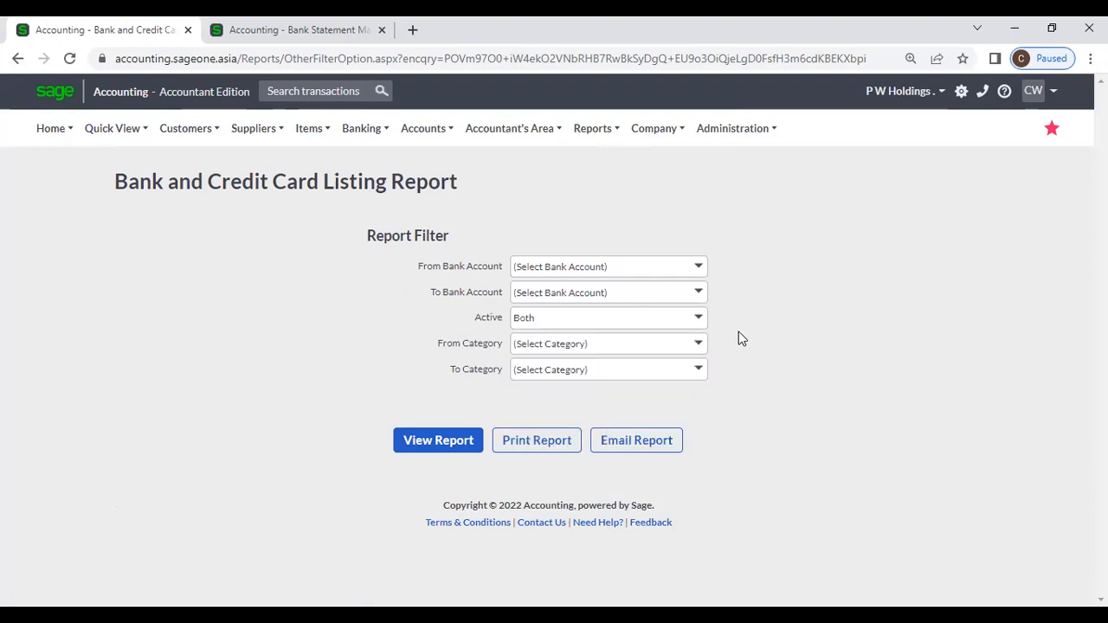
pyautogui.click(475, 450)
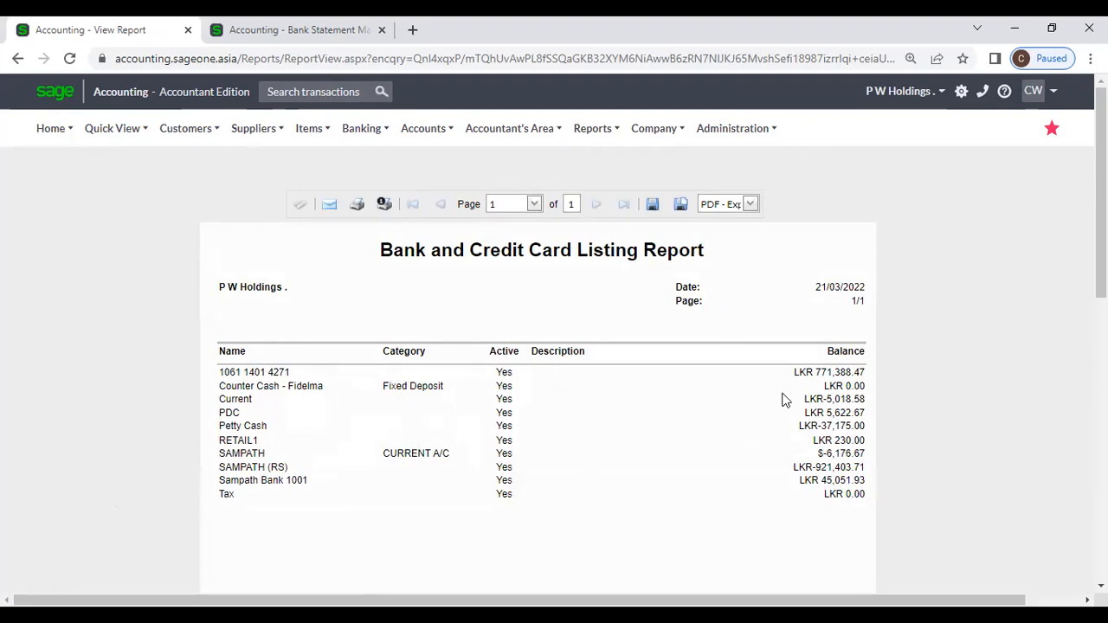
pyautogui.scroll(-1, 808, 455)
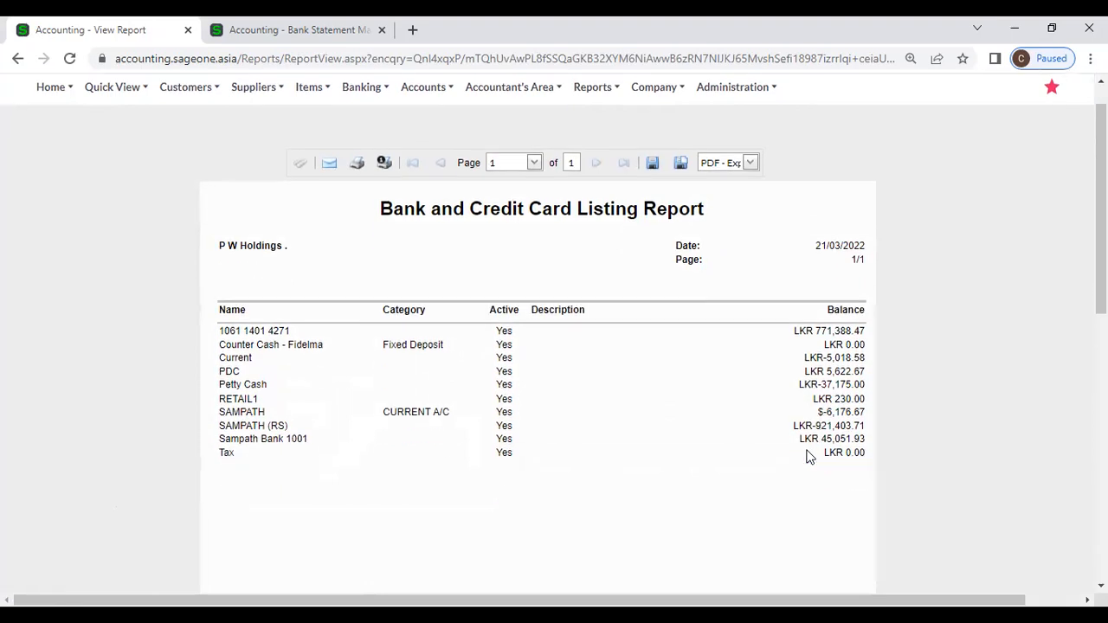
pyautogui.moveTo(818, 373); pyautogui.dragTo(863, 372)
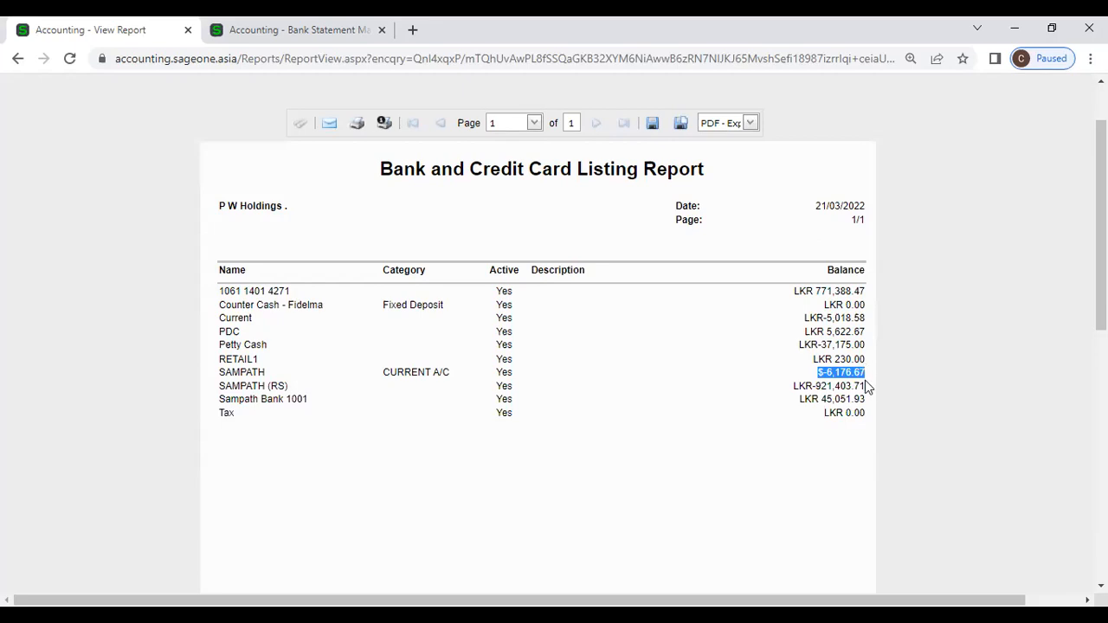
pyautogui.scroll(-4, 853, 390)
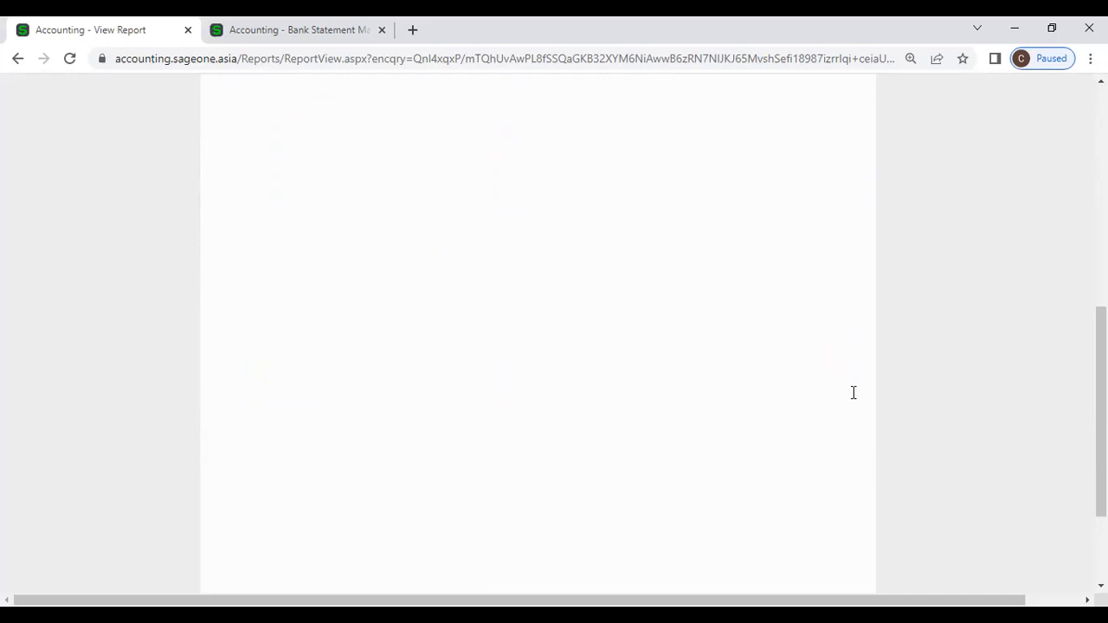
pyautogui.scroll(6, 853, 393)
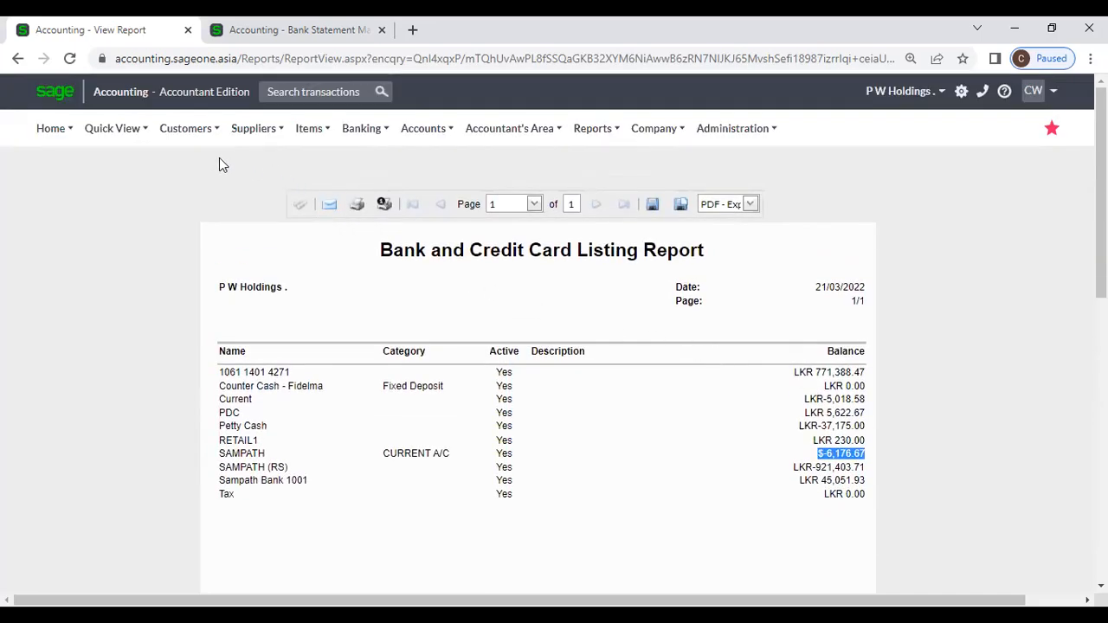
pyautogui.moveTo(374, 140)
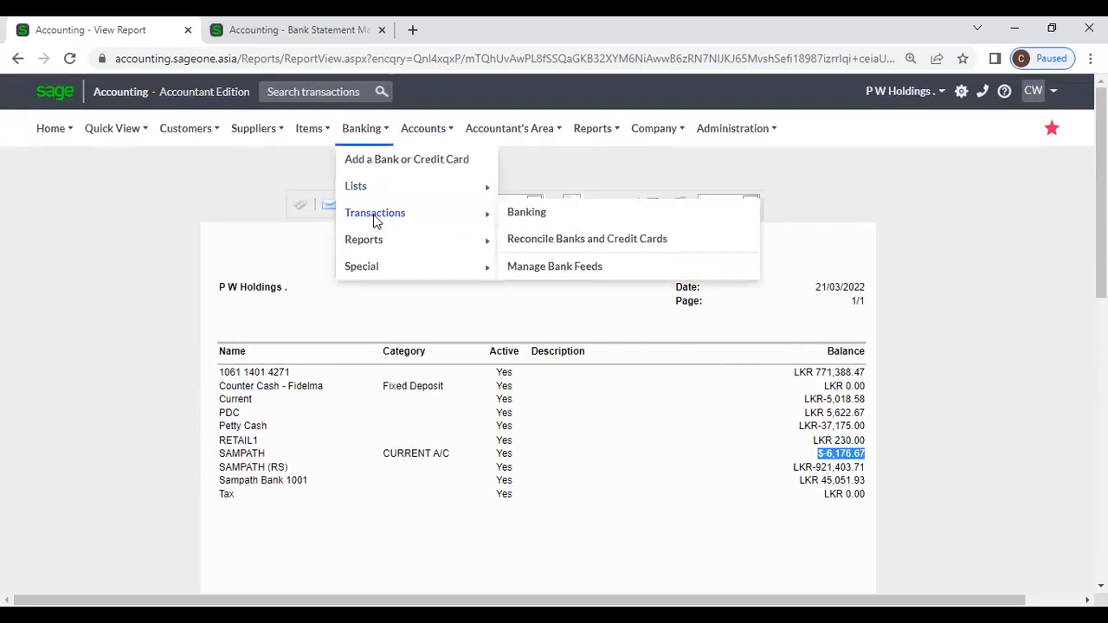
# Step: Open the Bank and Credit Card Transactions Report and switch its date range to Custom Dates
pyautogui.moveTo(361, 240)
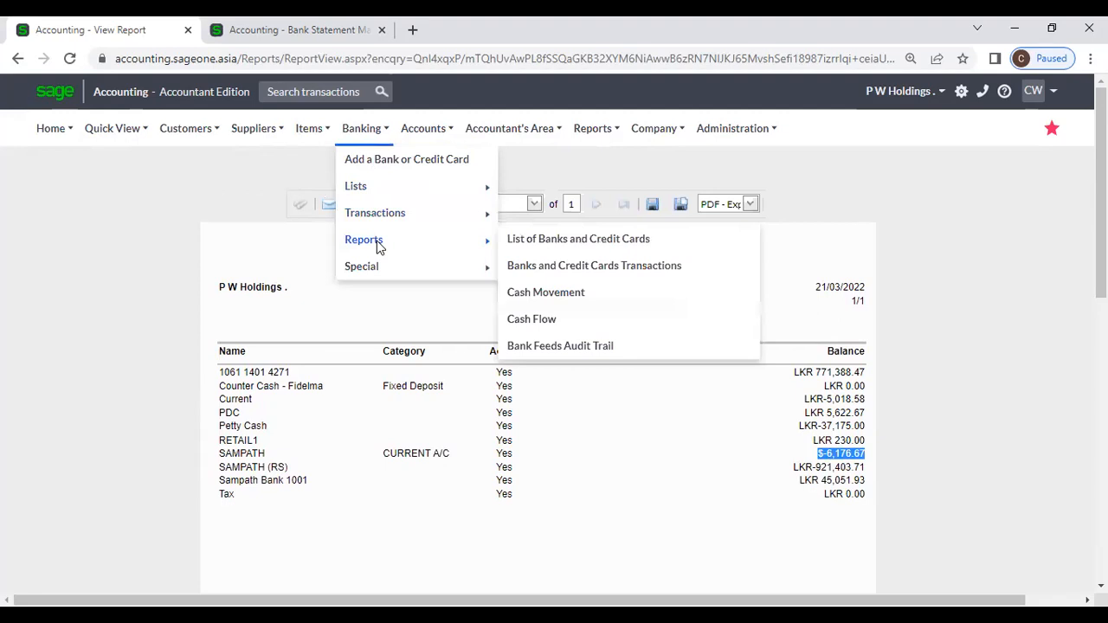
pyautogui.click(557, 275)
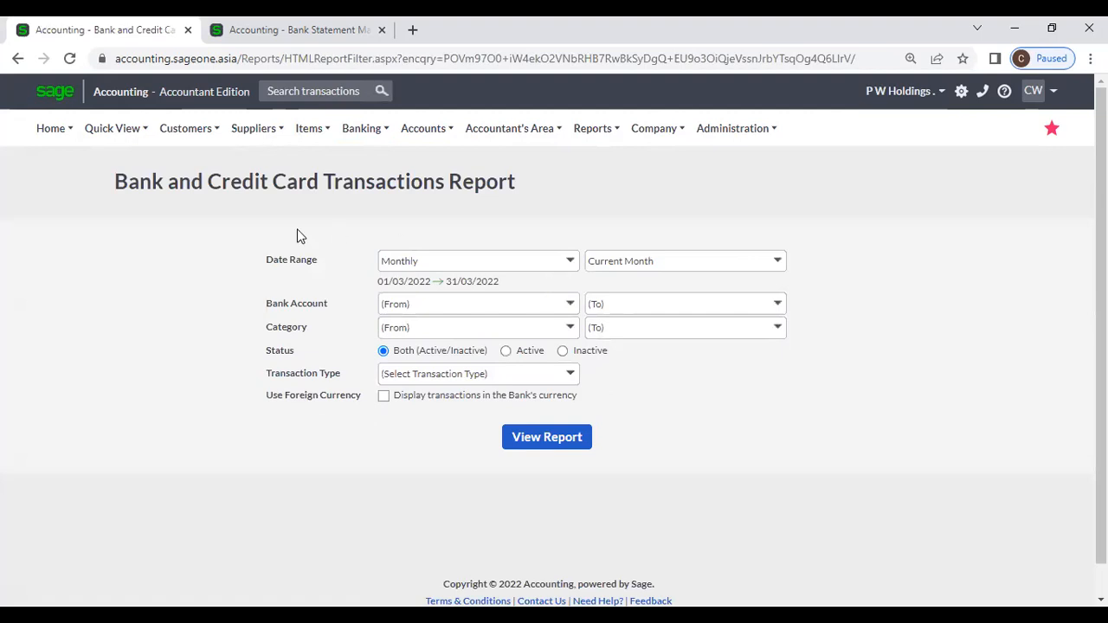
pyautogui.click(571, 261)
pyautogui.click(566, 222)
pyautogui.click(570, 263)
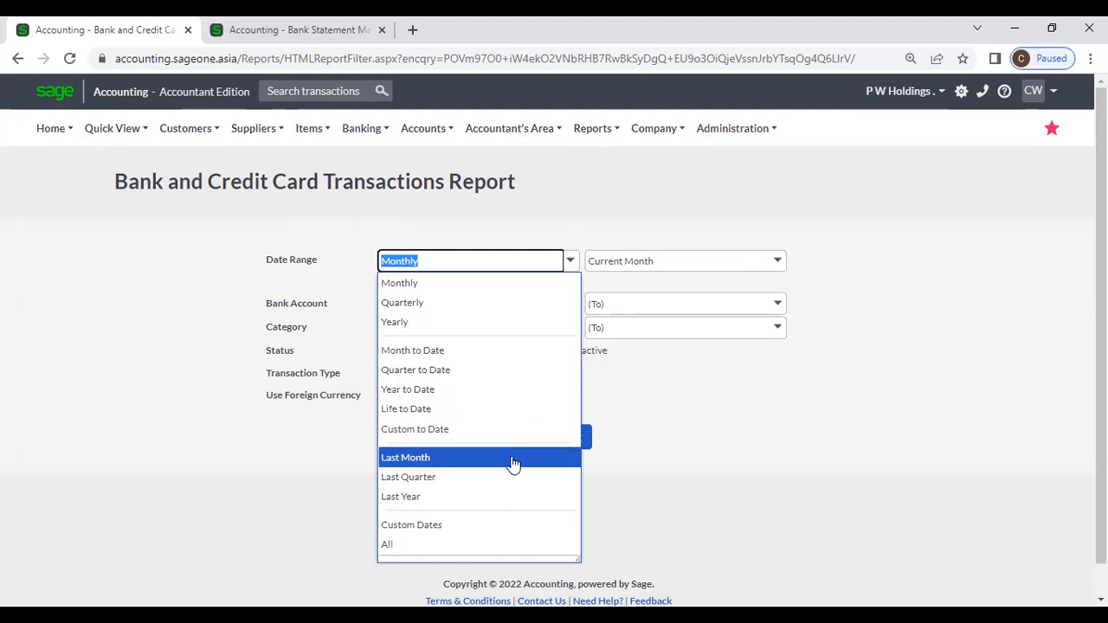
pyautogui.click(486, 526)
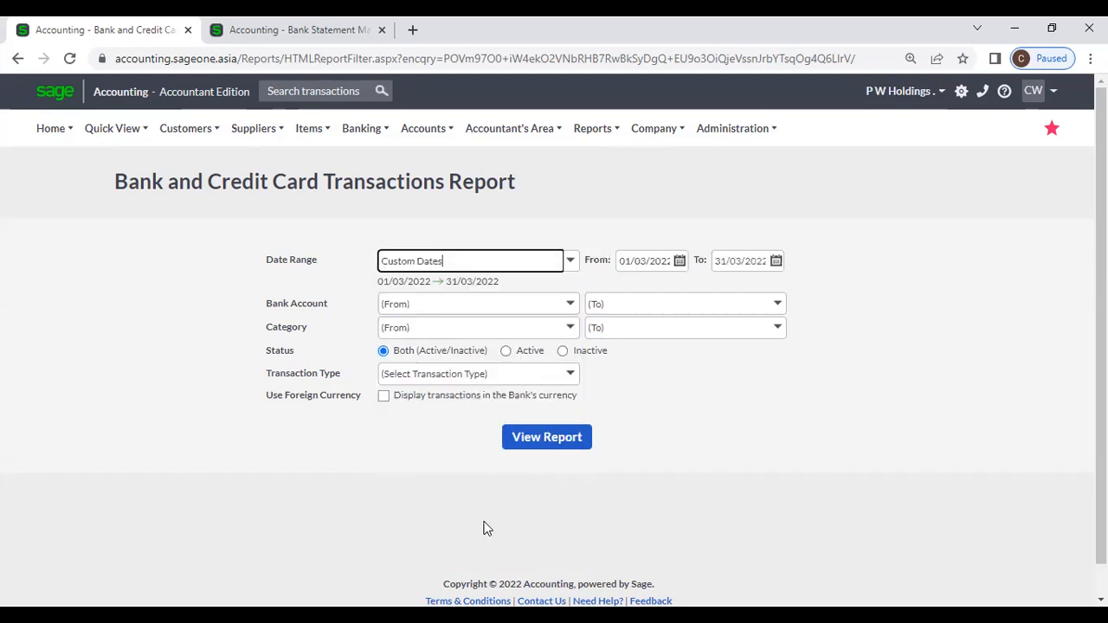
# Step: Set the report's date range to All, covering 01/04/2017 to 31/03/2023
pyautogui.click(680, 261)
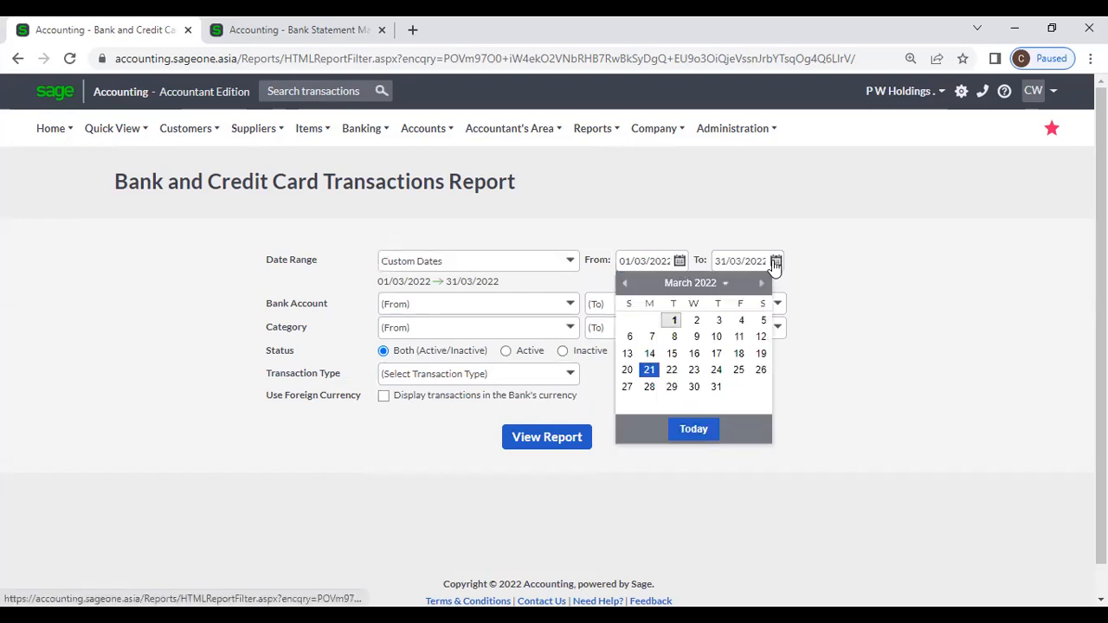
pyautogui.click(775, 264)
pyautogui.click(582, 228)
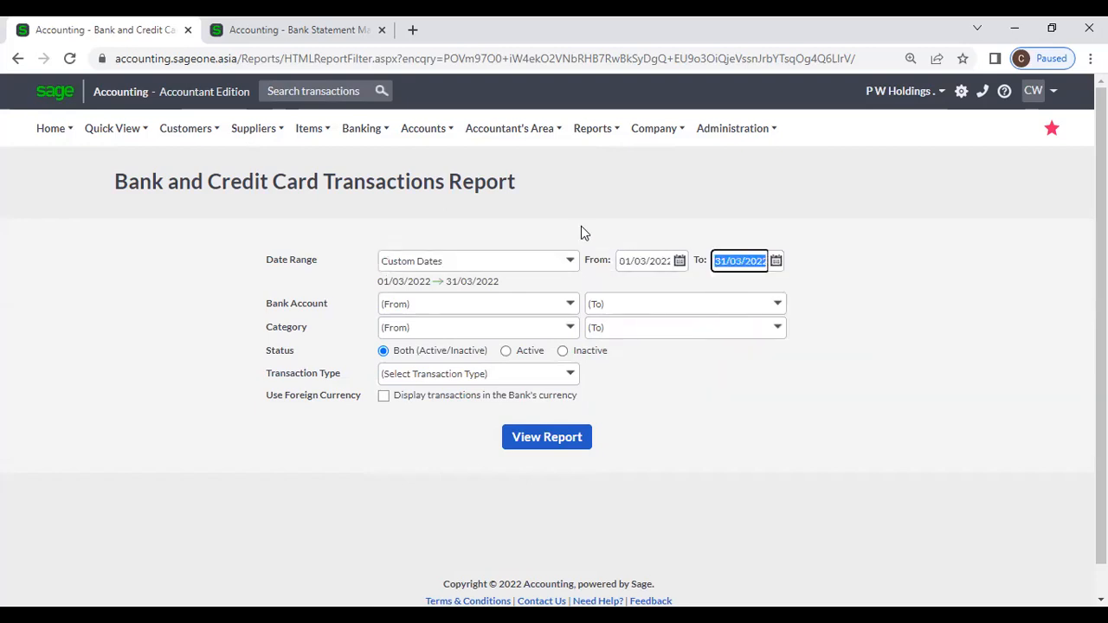
pyautogui.click(571, 260)
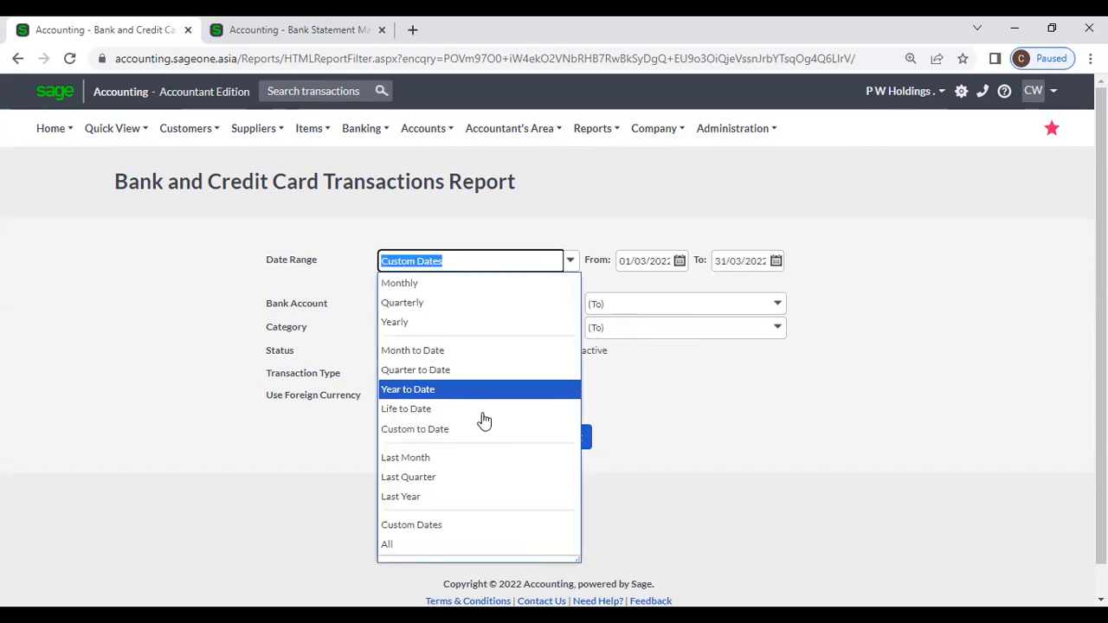
pyautogui.click(396, 543)
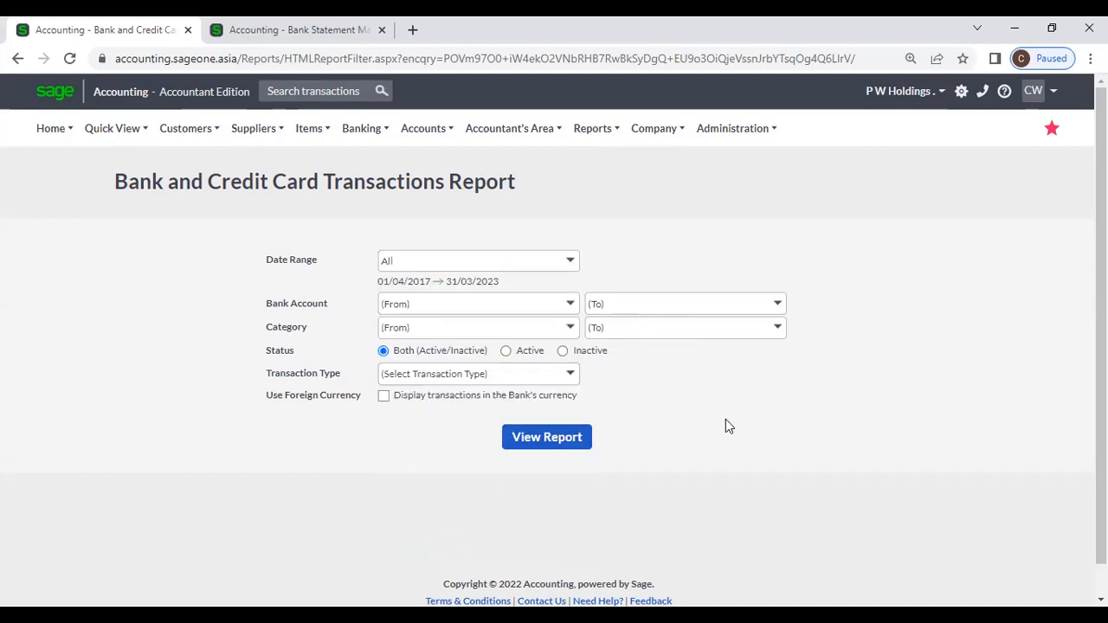
pyautogui.click(570, 304)
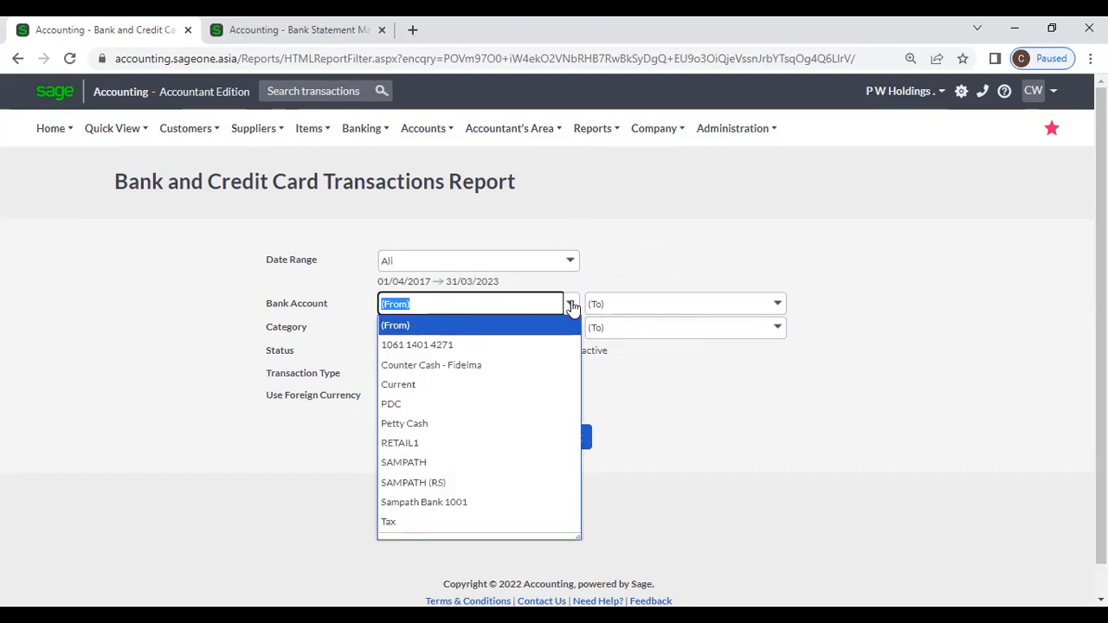
# Step: Set the transactions report date range to Yearly, Current Year (01/04/2021–31/03/2022)
pyautogui.click(628, 276)
pyautogui.click(568, 261)
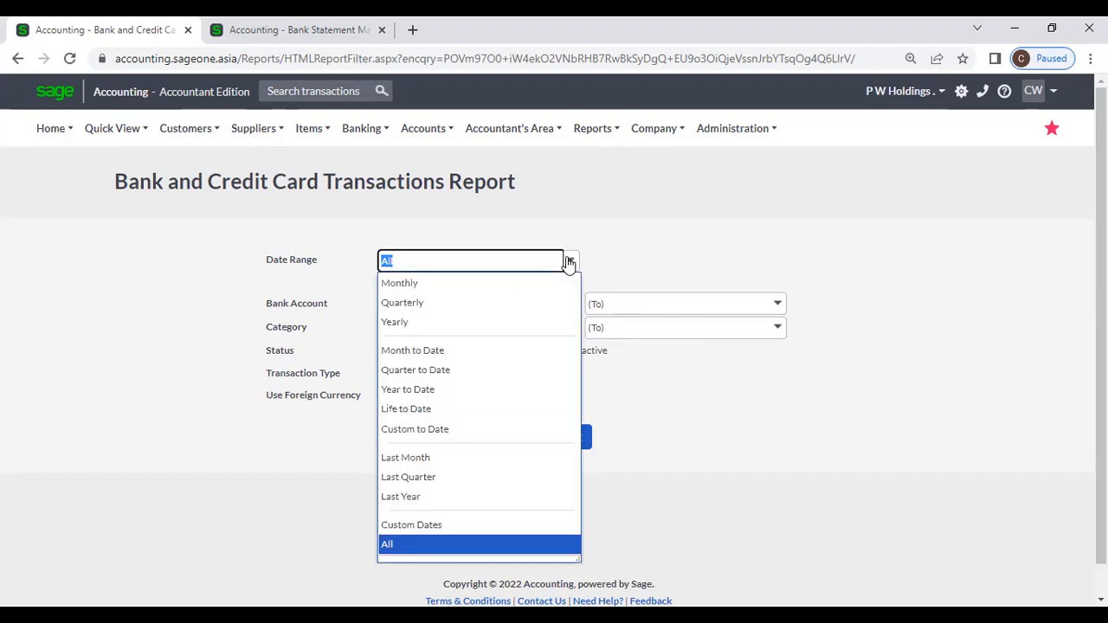
pyautogui.click(448, 321)
pyautogui.click(570, 328)
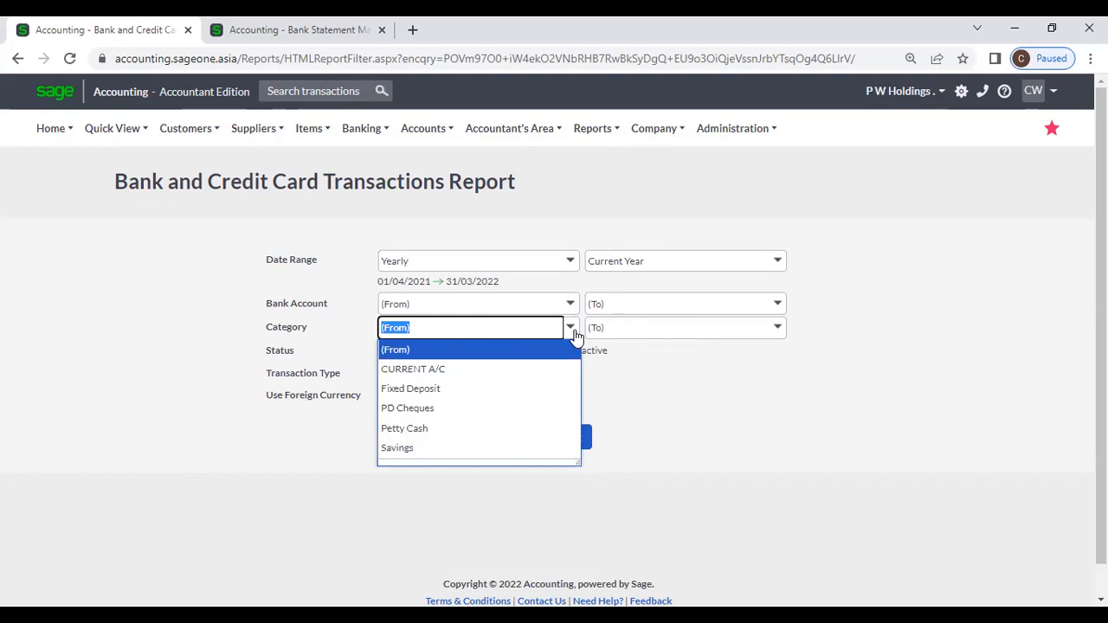
pyautogui.click(643, 374)
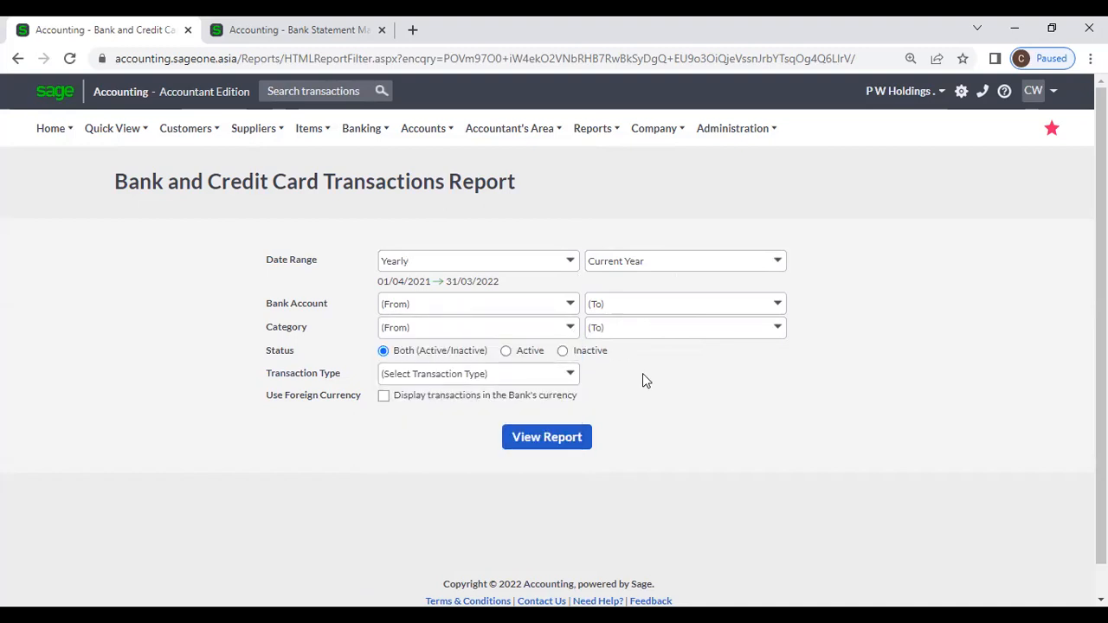
# Step: Keep Status on Both after trying Active and Inactive, and review the transaction type options
pyautogui.click(507, 351)
pyautogui.click(563, 352)
pyautogui.click(393, 354)
pyautogui.click(571, 375)
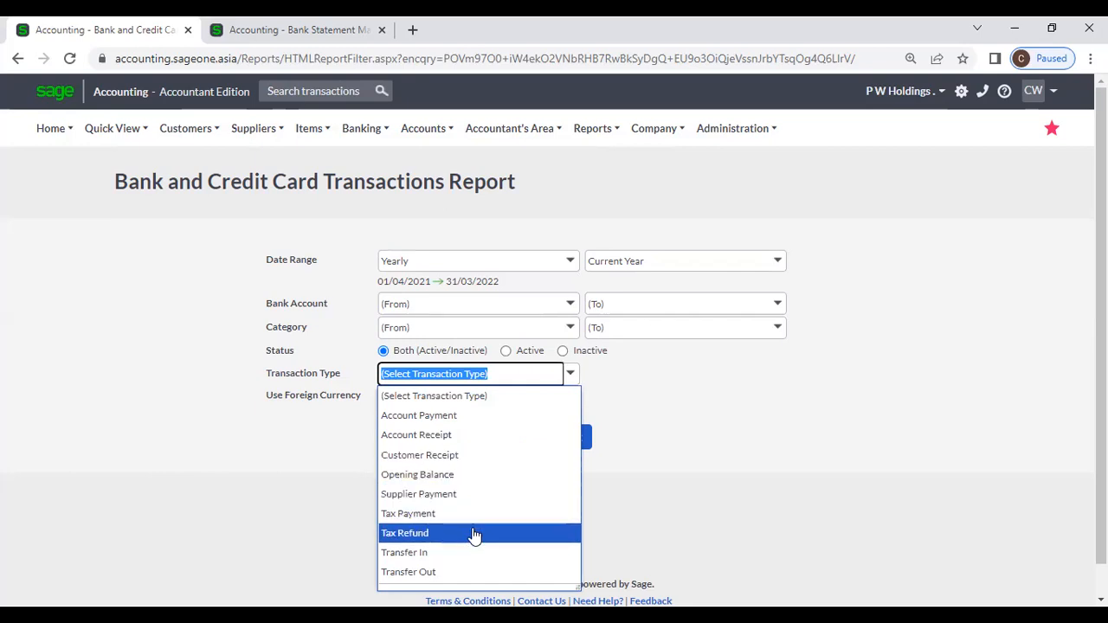
pyautogui.press('Down')
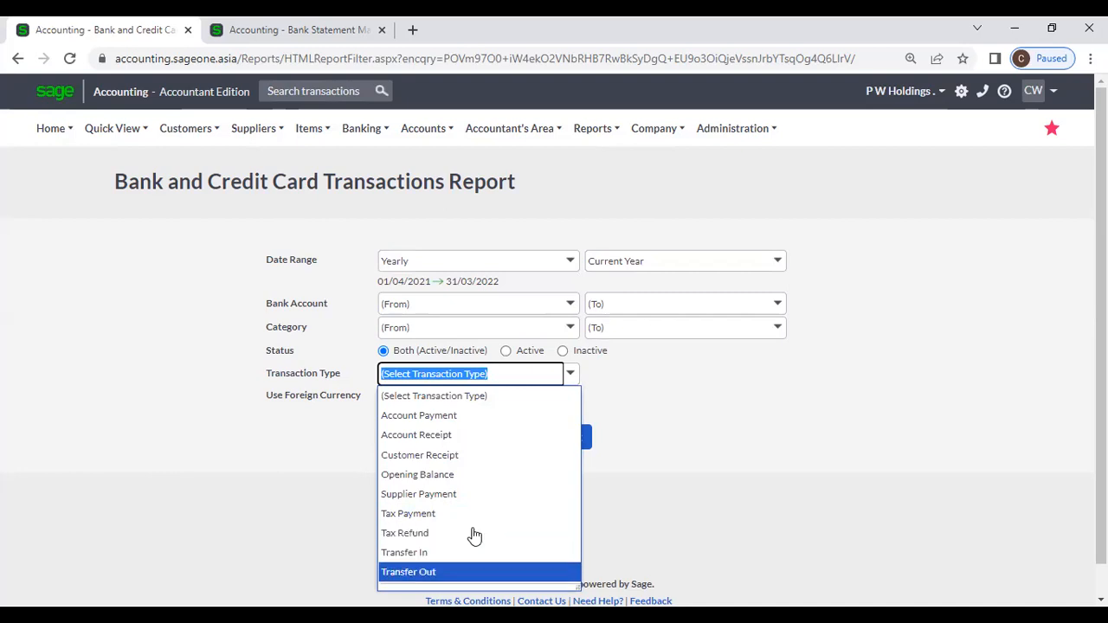
pyautogui.click(631, 508)
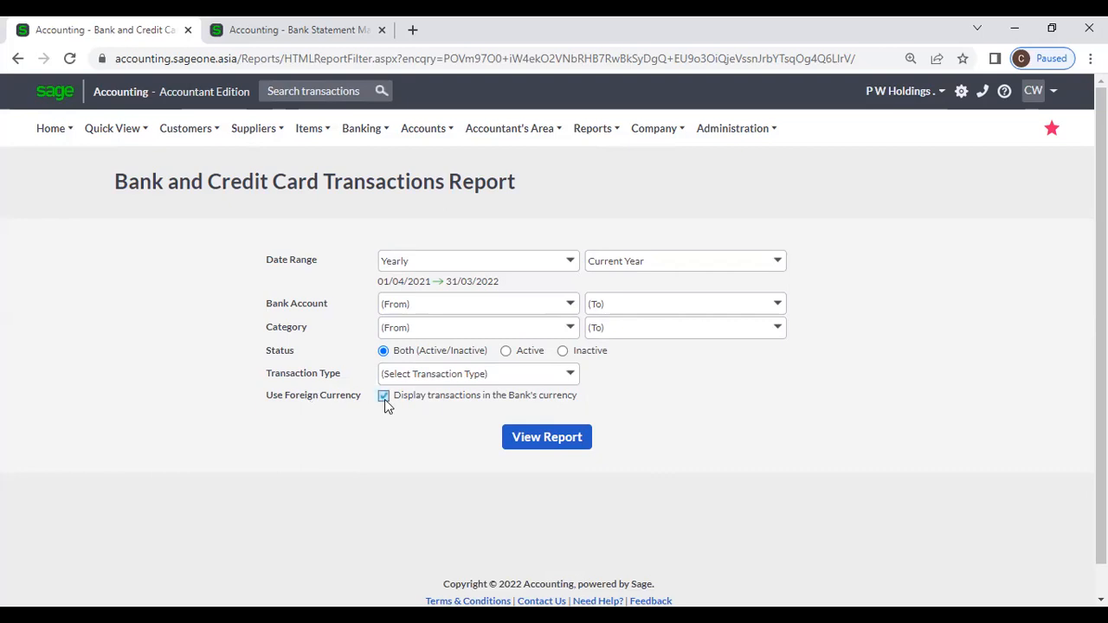
# Step: Generate the transactions report and highlight the SAMPATH (RS) opening balance of LKR 208,405.60
pyautogui.click(520, 439)
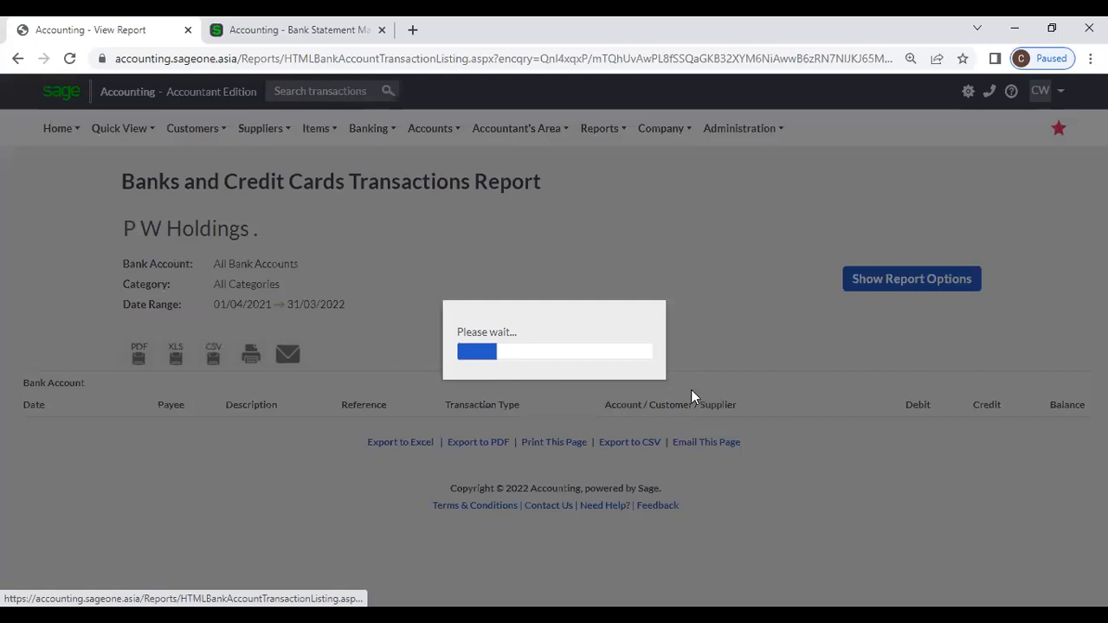
pyautogui.scroll(-3, 686, 372)
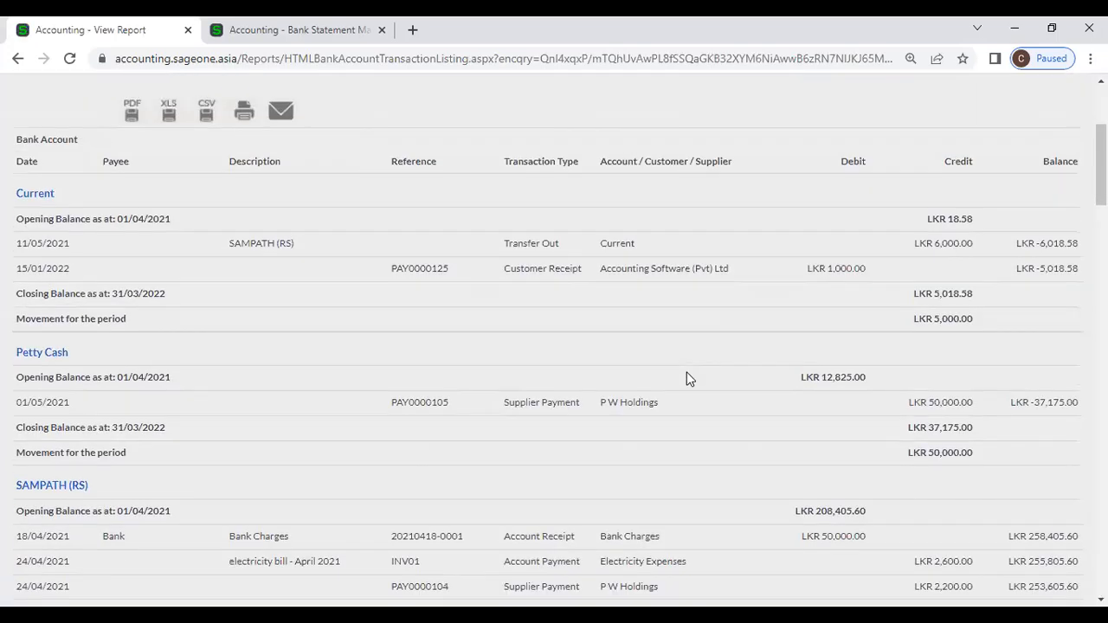
pyautogui.scroll(2, 686, 379)
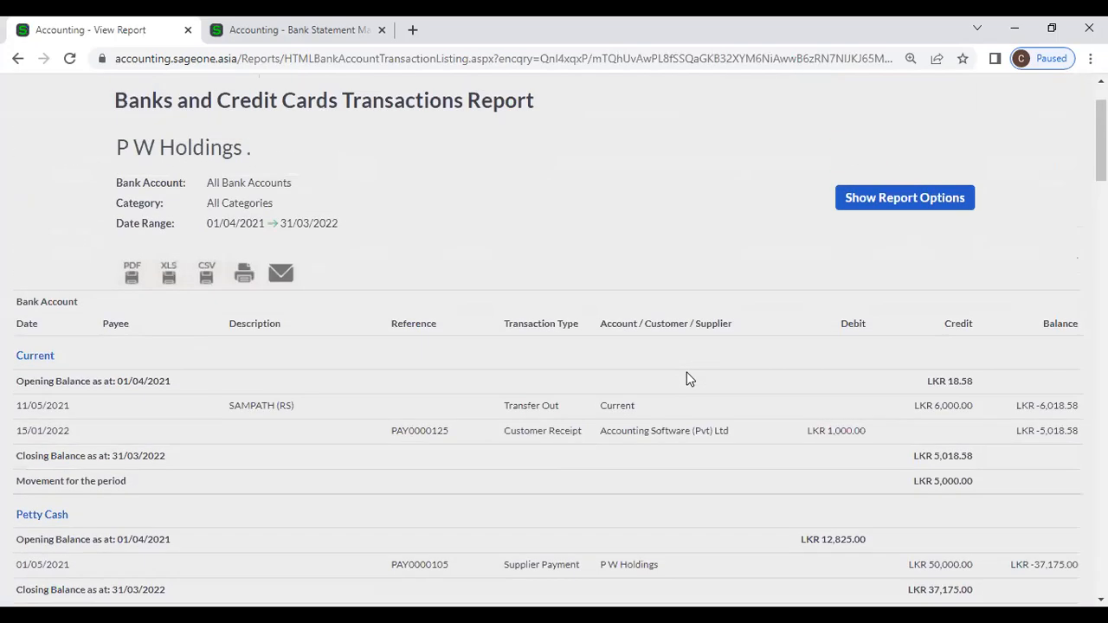
pyautogui.scroll(-4, 358, 408)
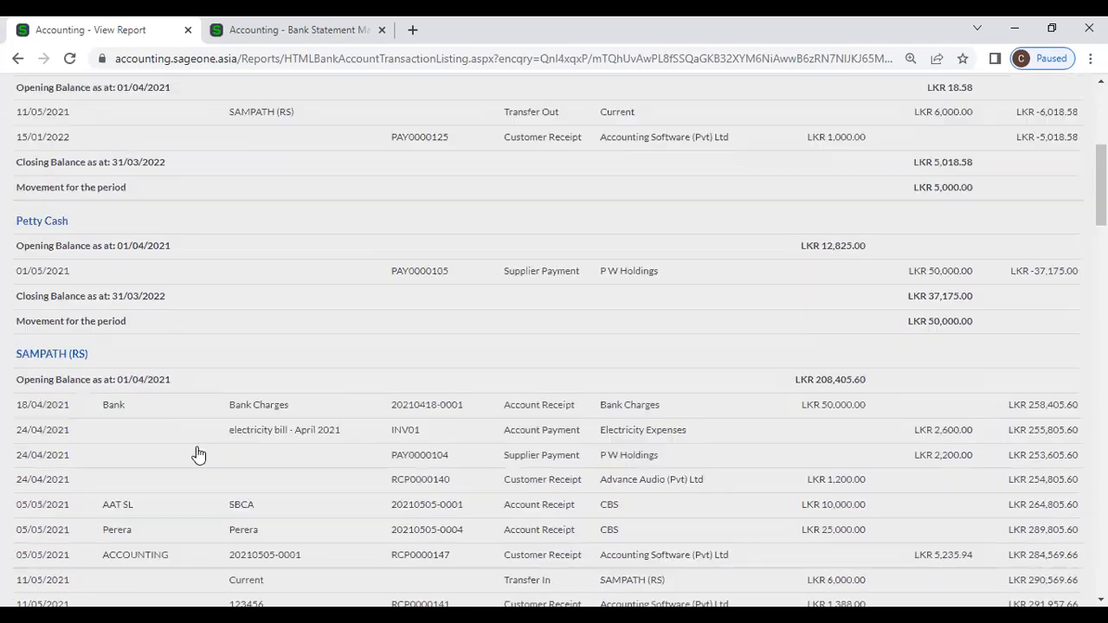
pyautogui.scroll(-1, 198, 455)
pyautogui.scroll(-1, 89, 234)
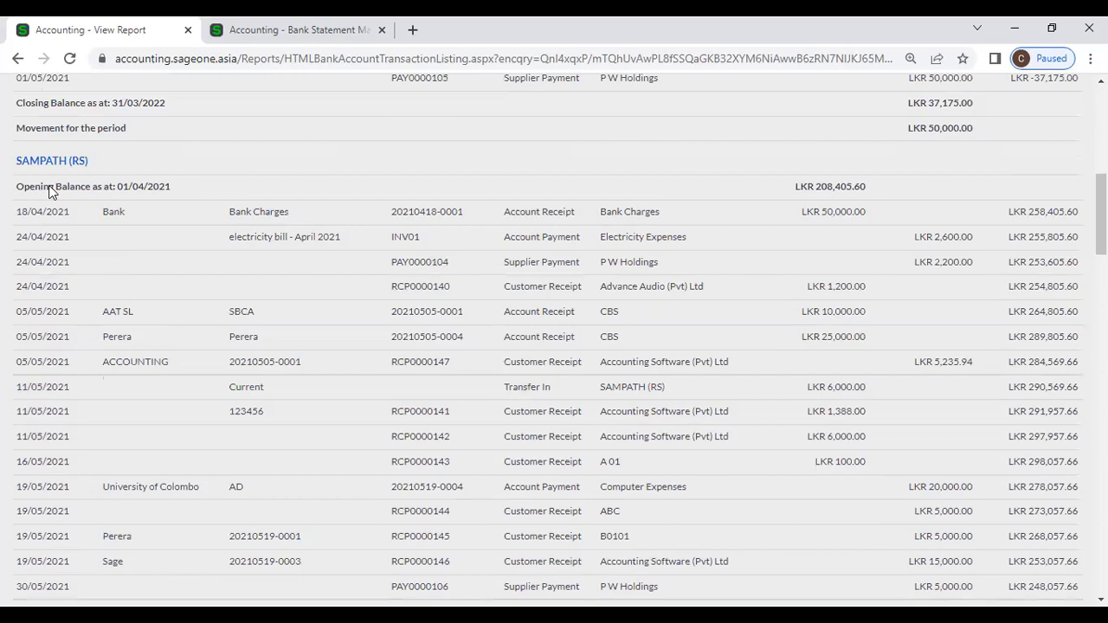
pyautogui.moveTo(18, 188); pyautogui.dragTo(169, 192)
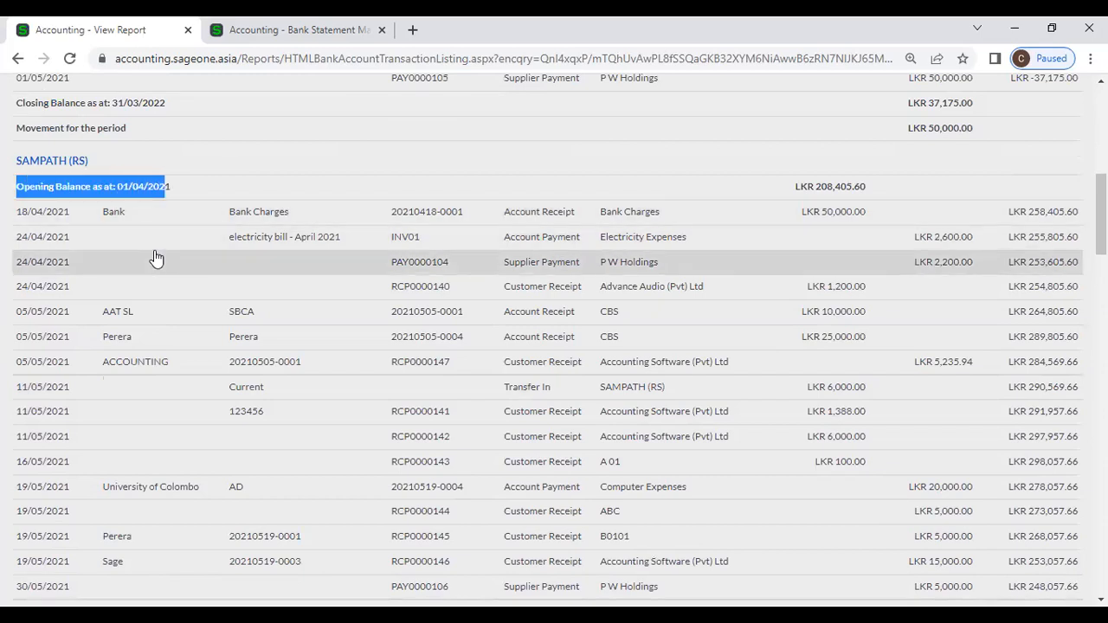
# Step: Scroll through the remaining account transactions and return to the top of the report
pyautogui.scroll(-3, 153, 258)
pyautogui.scroll(4, 155, 258)
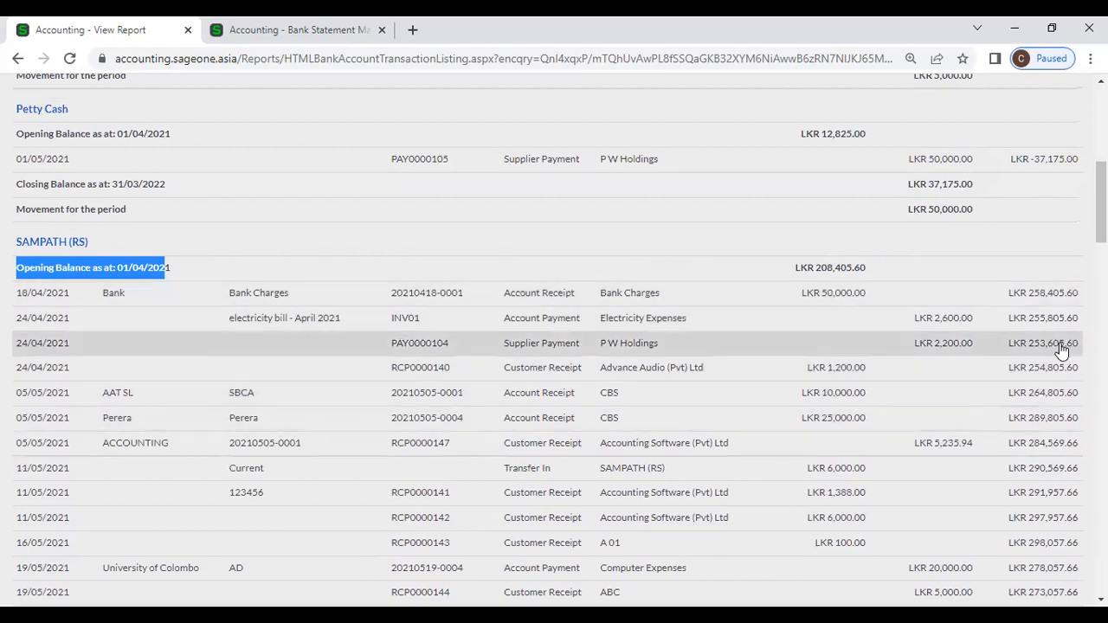
pyautogui.scroll(-3, 1058, 346)
pyautogui.scroll(-15, 1062, 349)
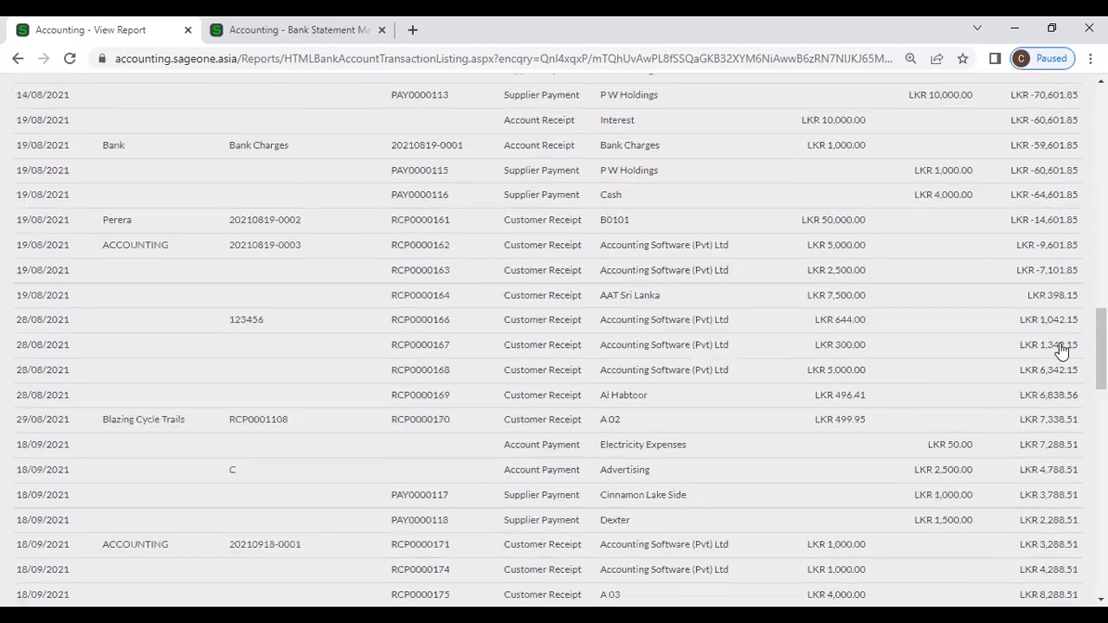
pyautogui.scroll(-10, 1062, 349)
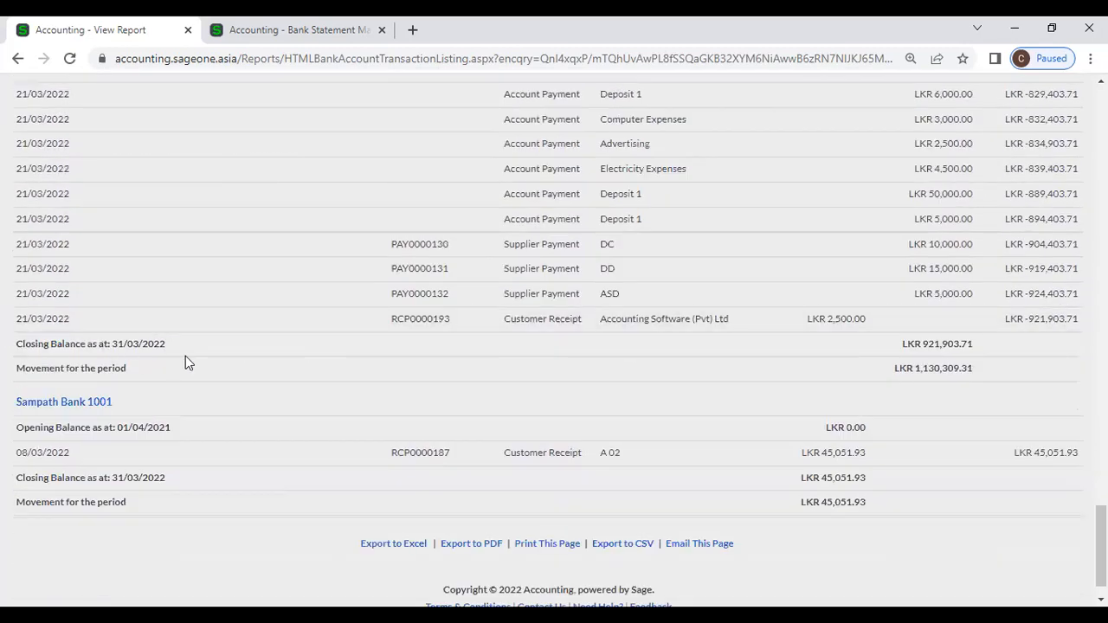
pyautogui.scroll(-1, 1022, 453)
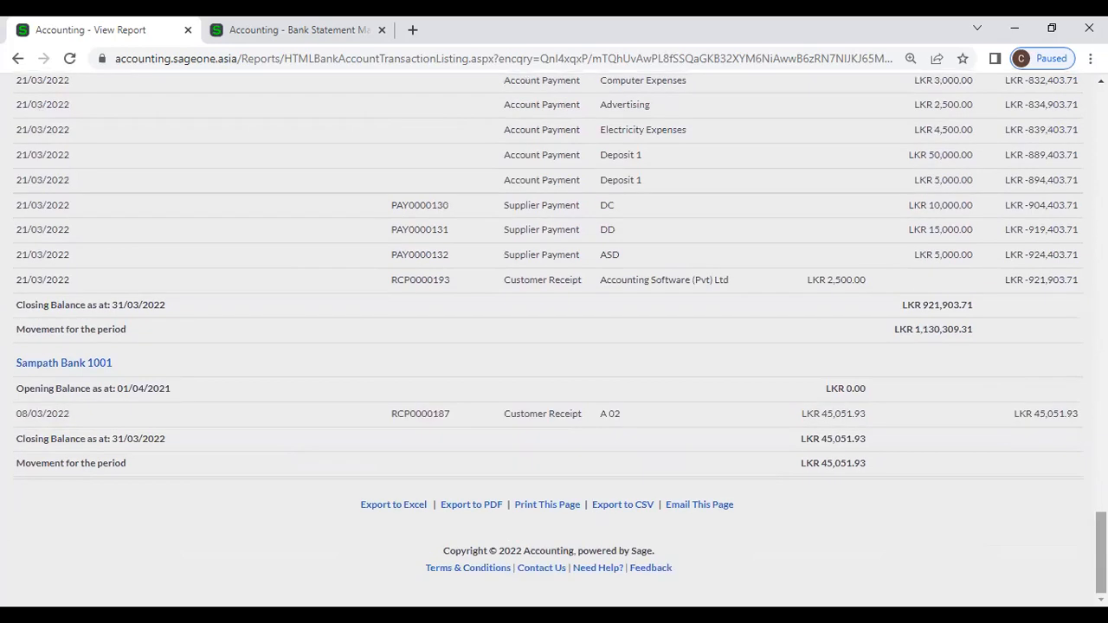
pyautogui.moveTo(1101, 554); pyautogui.dragTo(1101, 129)
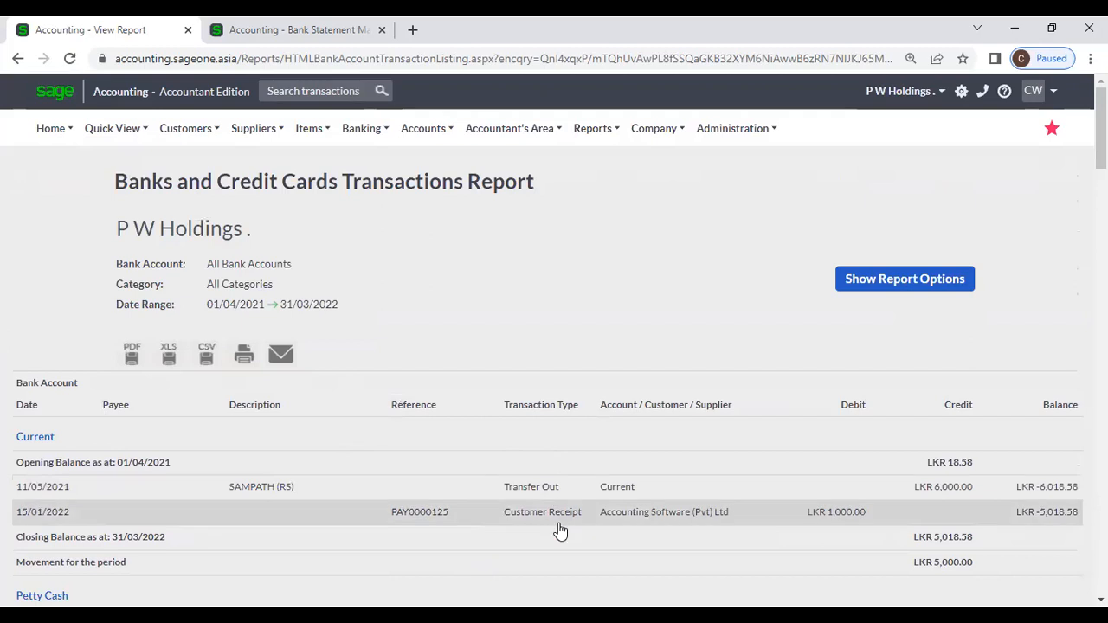
# Step: Refresh the transactions report with 'Display transactions in the Bank's currency' unticked
pyautogui.scroll(-1, 655, 450)
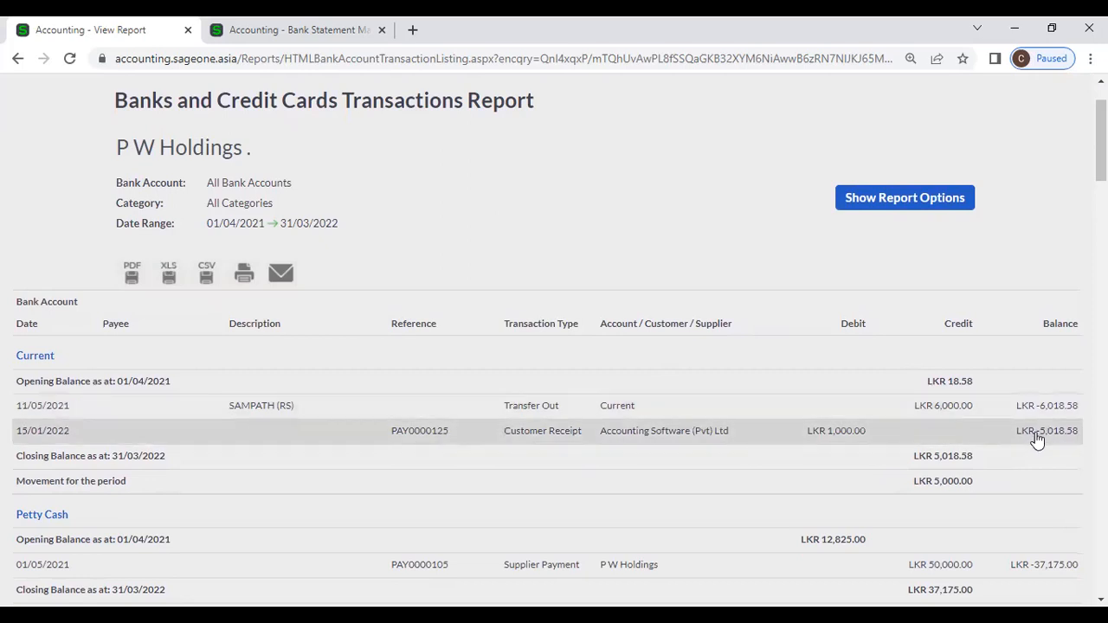
pyautogui.click(903, 206)
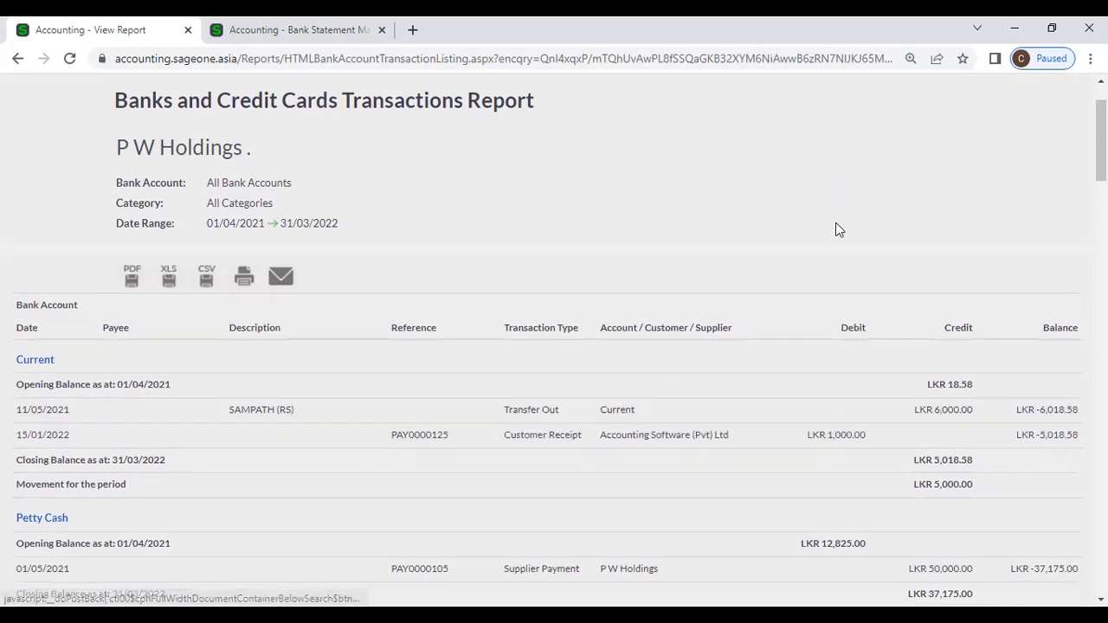
pyautogui.click(383, 332)
pyautogui.click(556, 365)
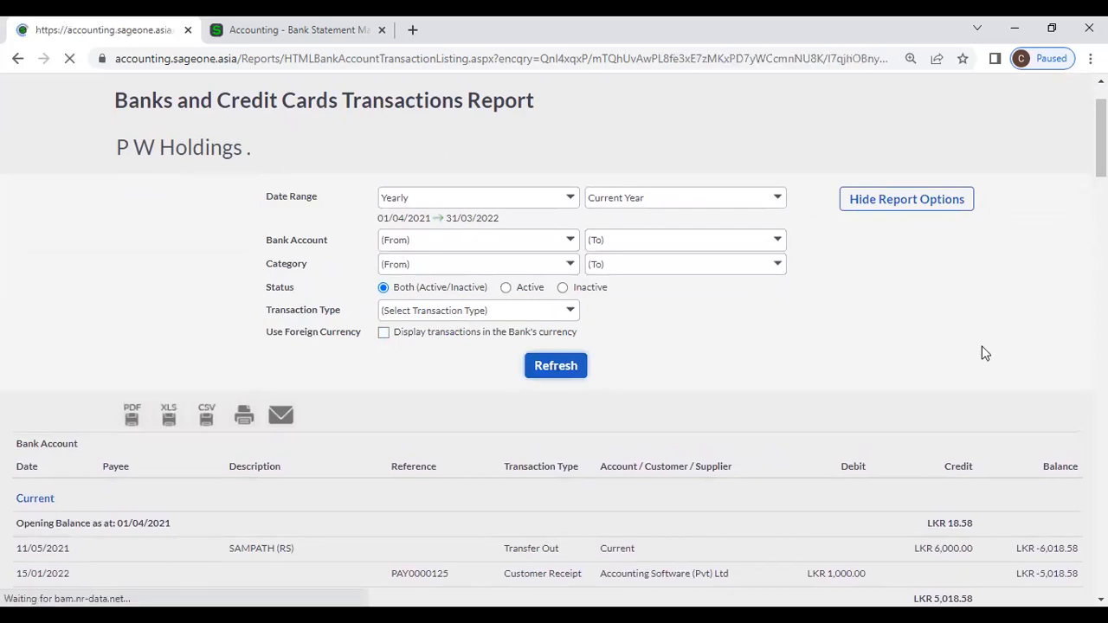
pyautogui.scroll(-4, 985, 353)
pyautogui.moveTo(1101, 189); pyautogui.dragTo(1065, 590)
pyautogui.moveTo(1101, 554); pyautogui.dragTo(1101, 121)
# Step: Inspect the Transfer Out transaction, return to the report, and bring up the banking reports list
pyautogui.click(955, 284)
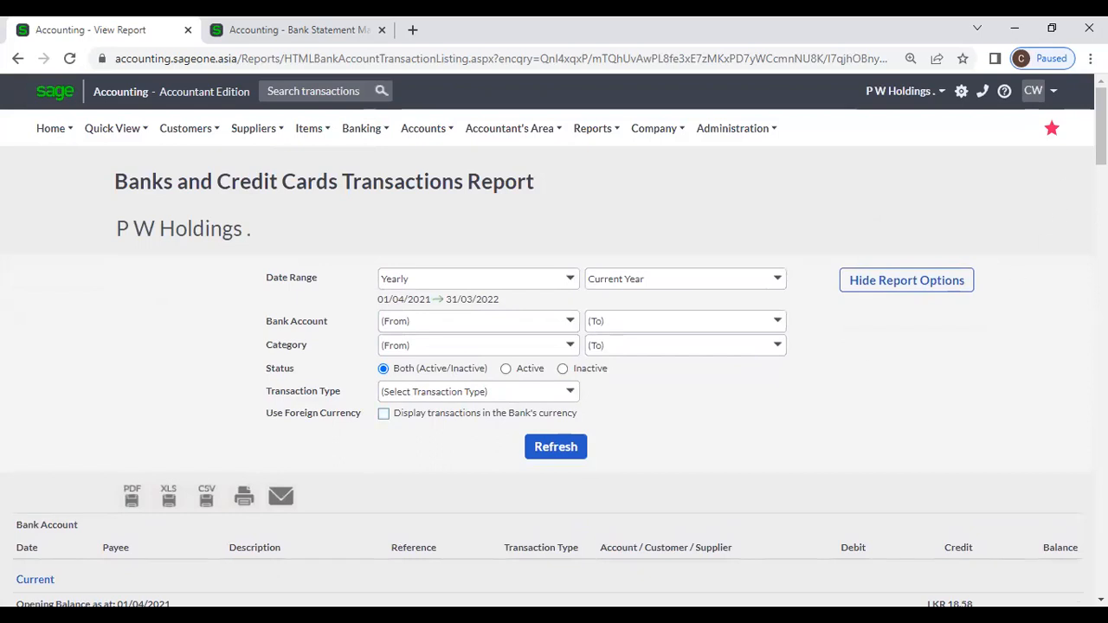
pyautogui.scroll(-3, 981, 393)
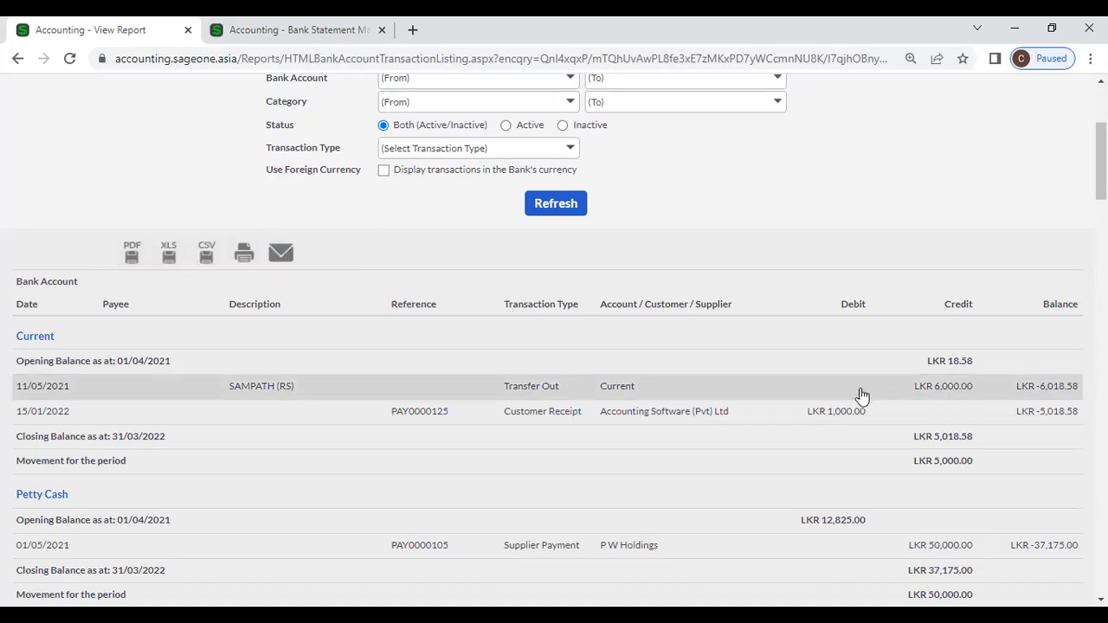
pyautogui.click(953, 393)
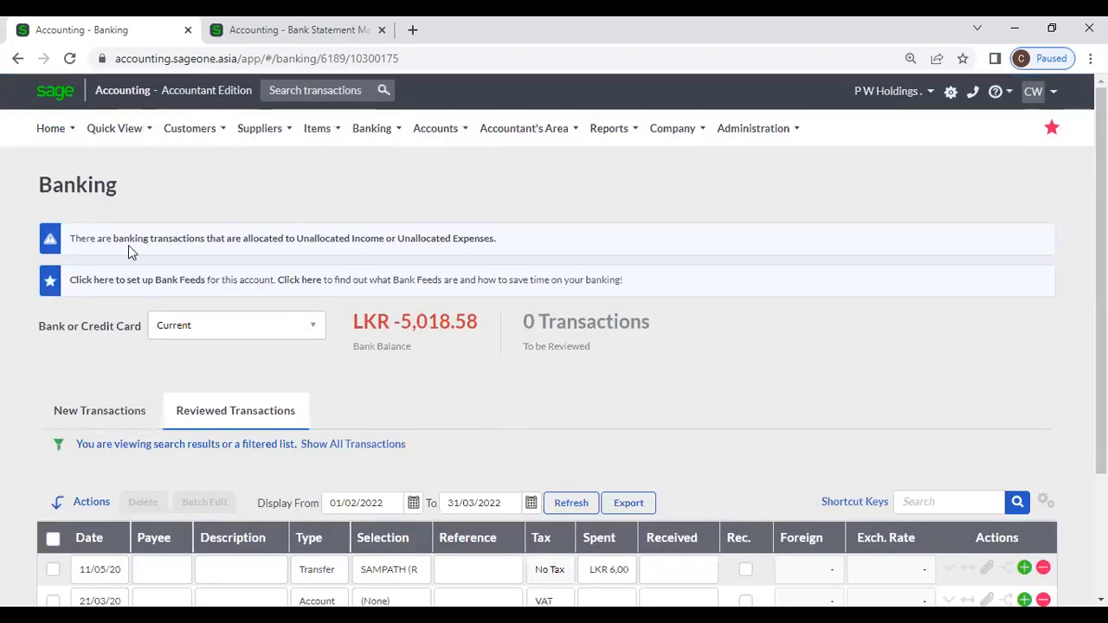
pyautogui.click(18, 58)
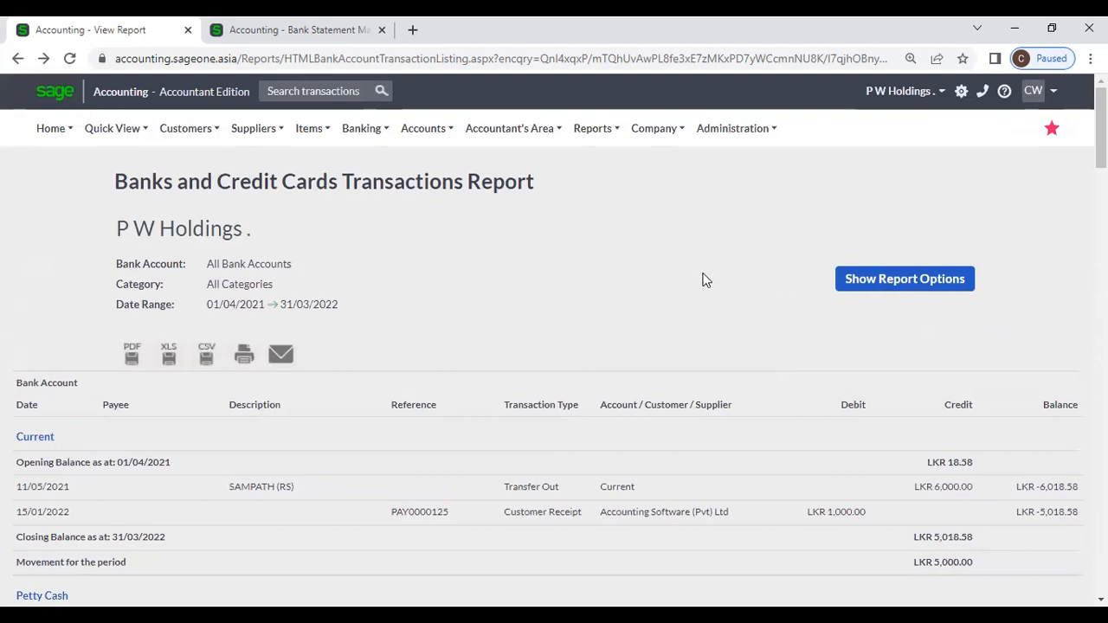
pyautogui.click(362, 129)
pyautogui.moveTo(374, 247)
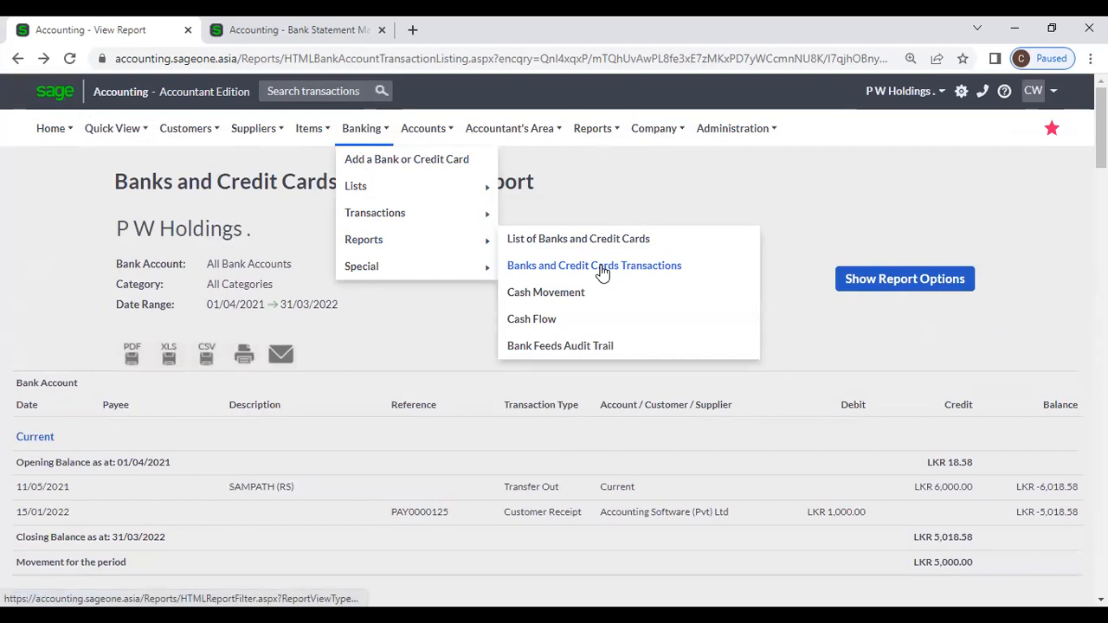
# Step: Run the Cash Movement Report for Yearly, Current Year (01/04/2021–31/03/2022)
pyautogui.click(554, 295)
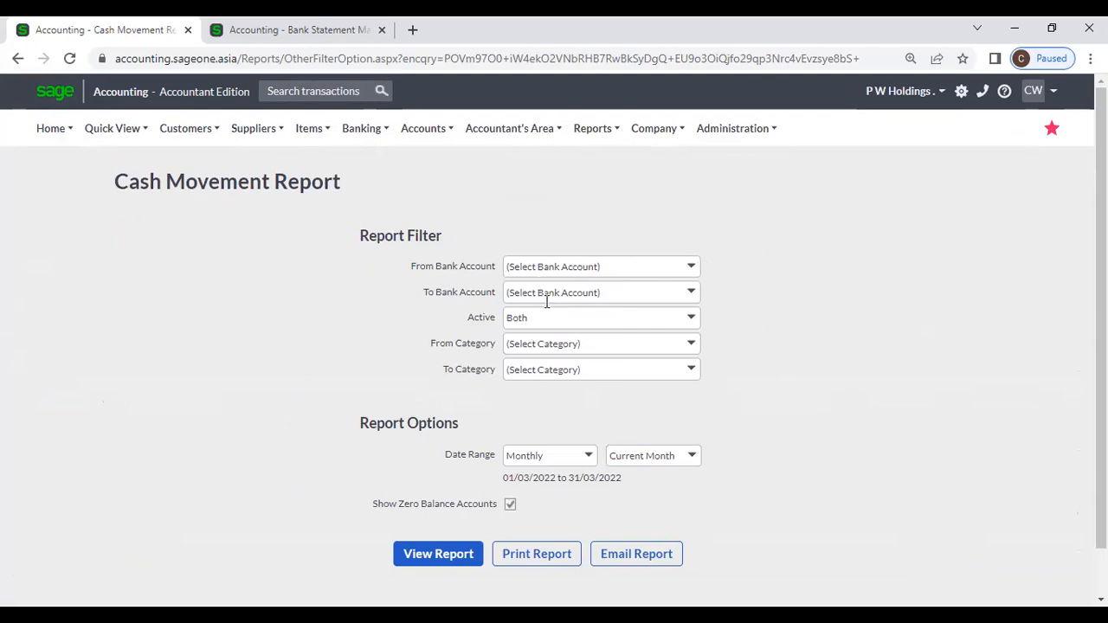
pyautogui.click(690, 345)
pyautogui.click(755, 331)
pyautogui.click(597, 459)
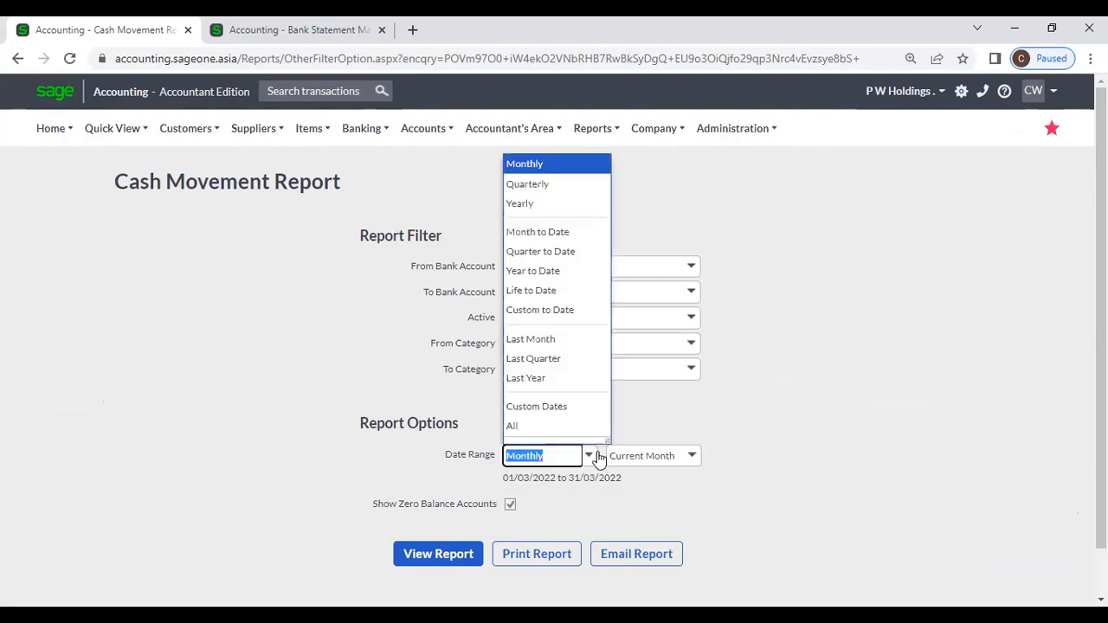
pyautogui.click(545, 204)
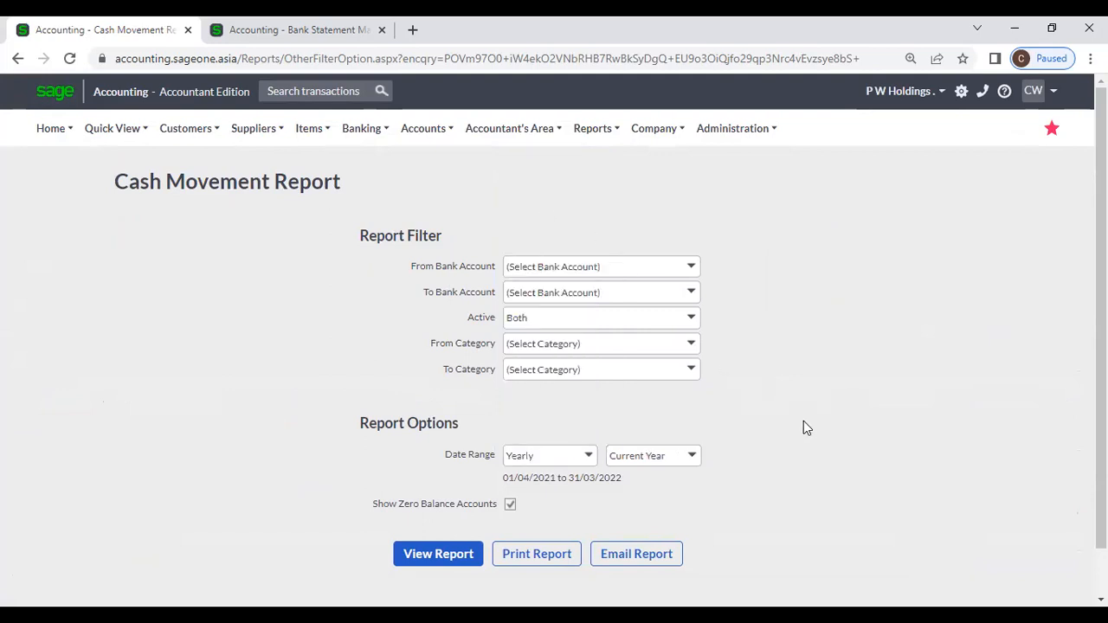
pyautogui.scroll(-1, 803, 427)
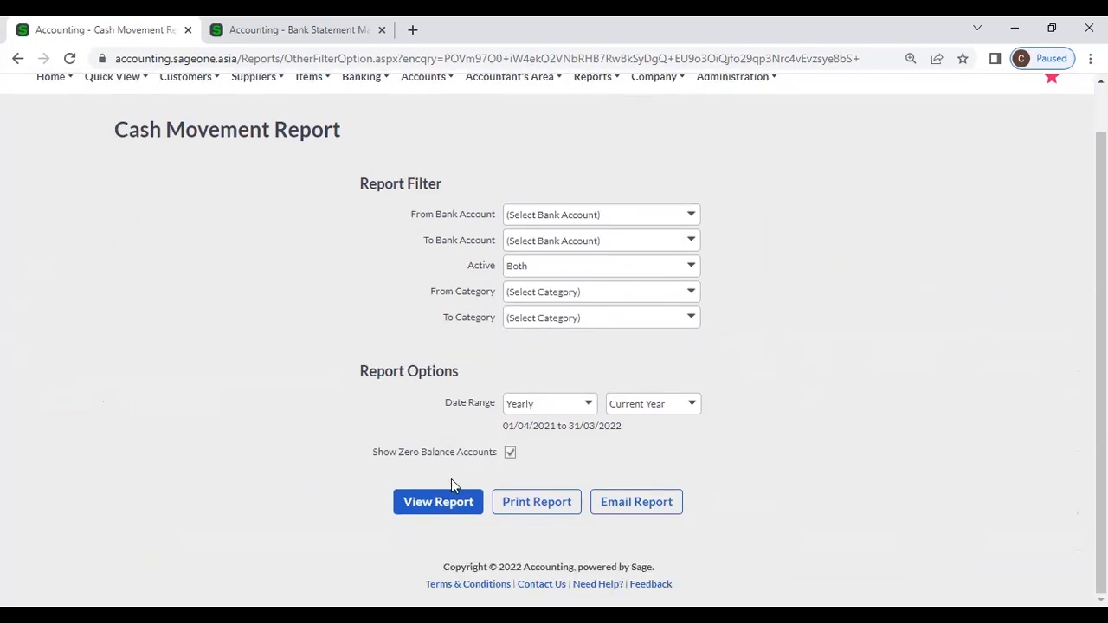
pyautogui.click(468, 499)
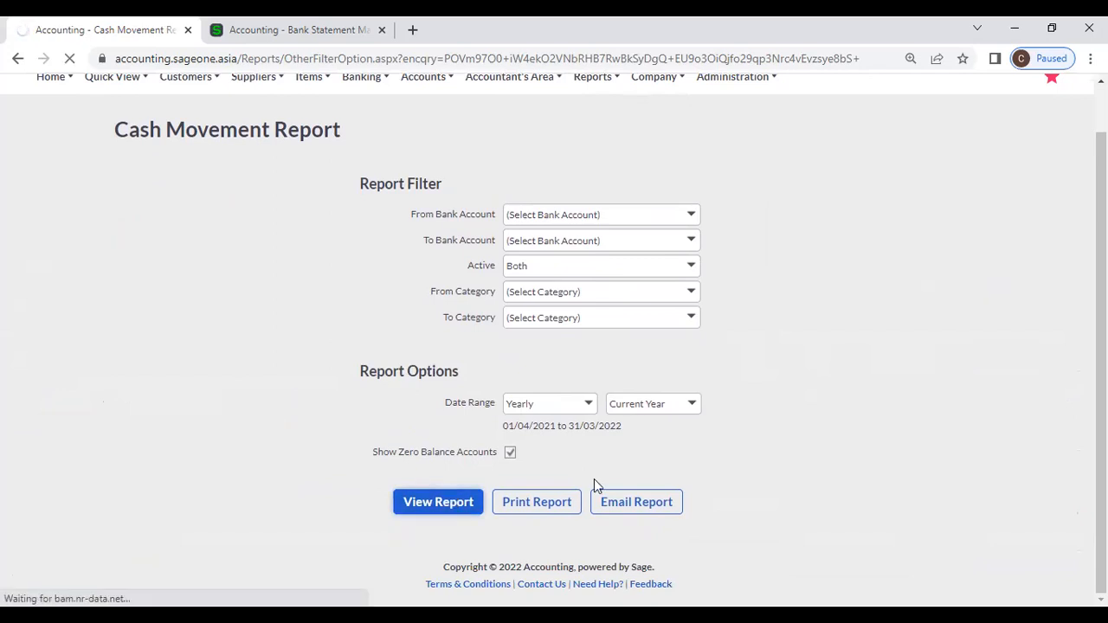
pyautogui.scroll(-1, 720, 440)
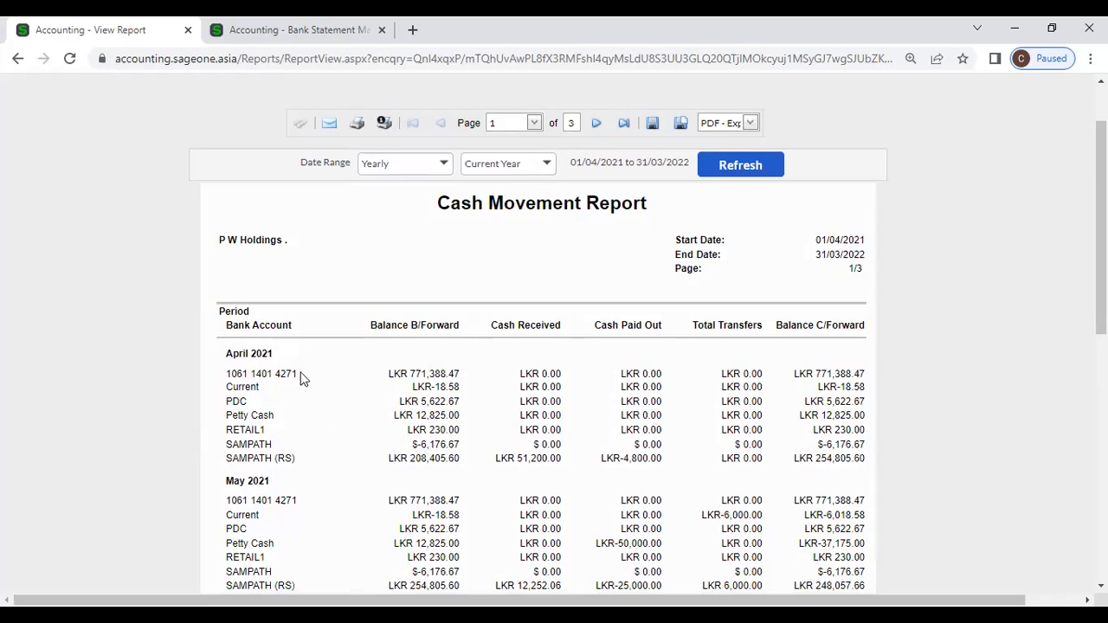
# Step: Refresh the Cash Movement Report for Monthly, Current Month (01/03/2022–31/03/2022)
pyautogui.scroll(-1, 302, 504)
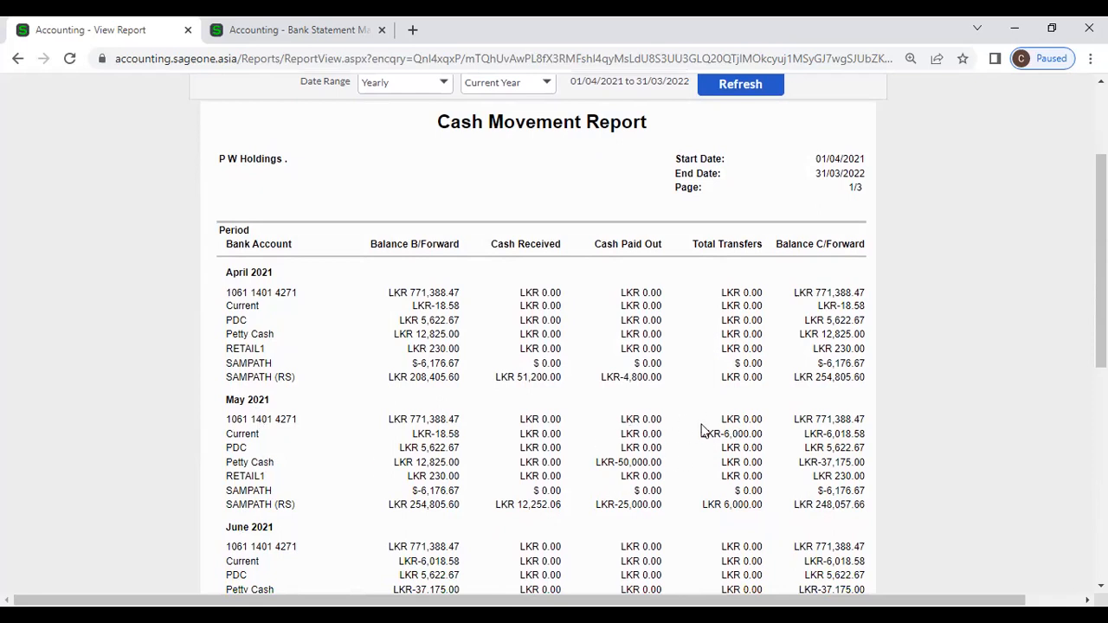
pyautogui.scroll(1, 703, 430)
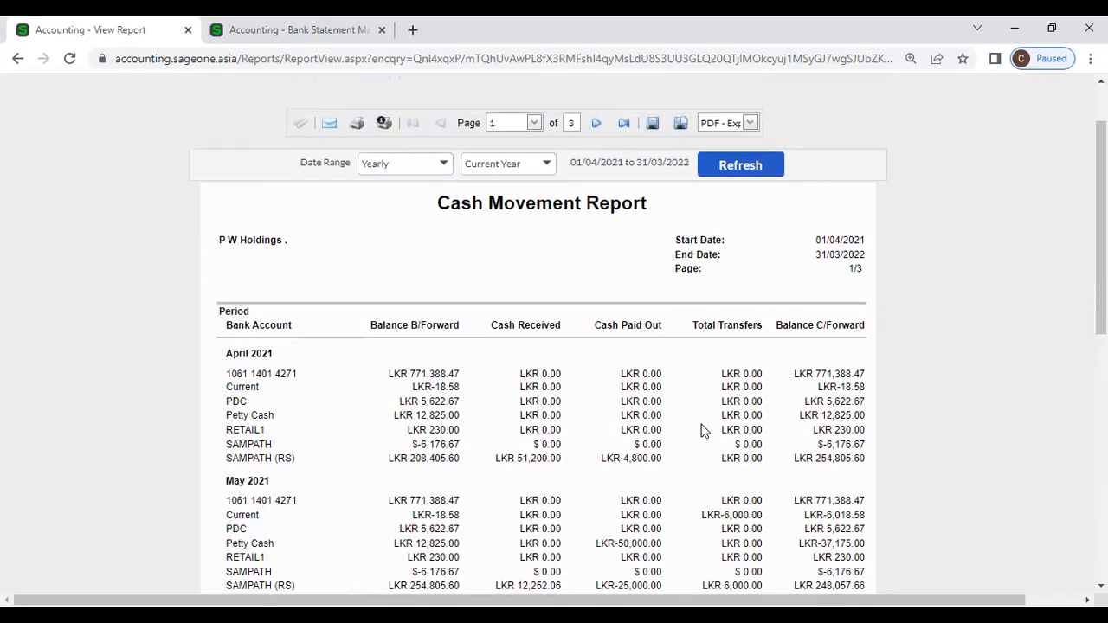
pyautogui.click(439, 163)
pyautogui.click(398, 185)
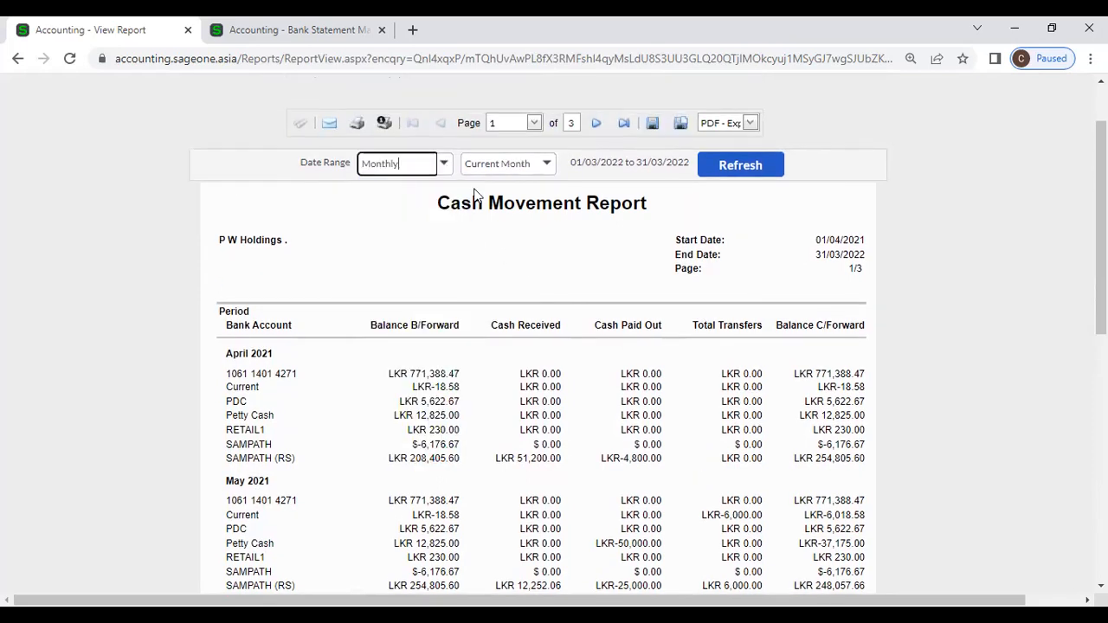
pyautogui.click(734, 169)
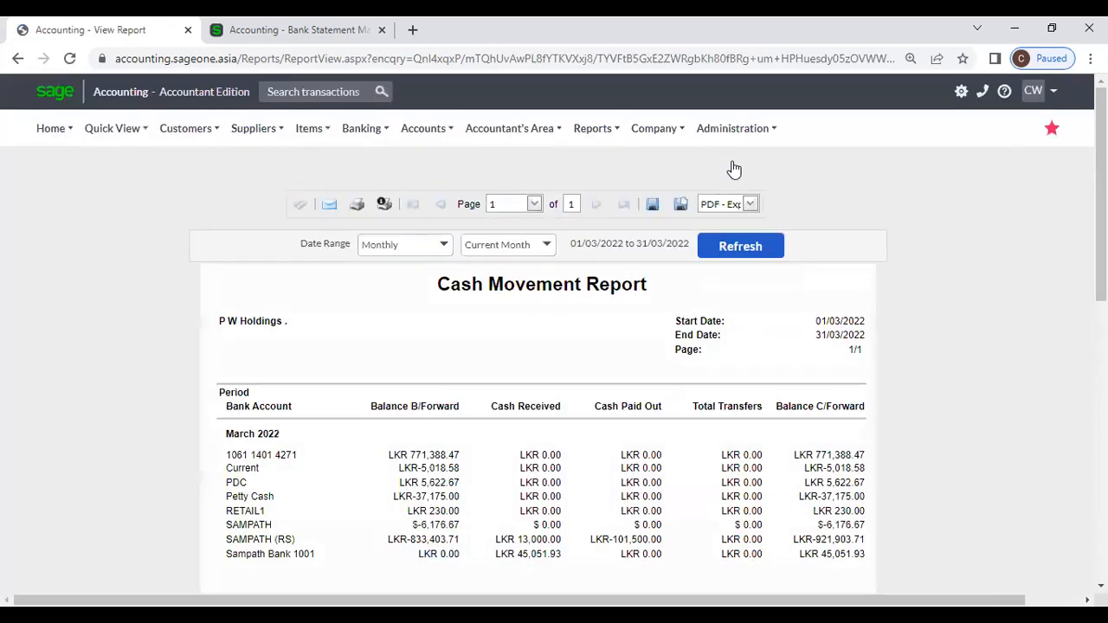
pyautogui.scroll(-3, 683, 298)
pyautogui.scroll(-2, 683, 298)
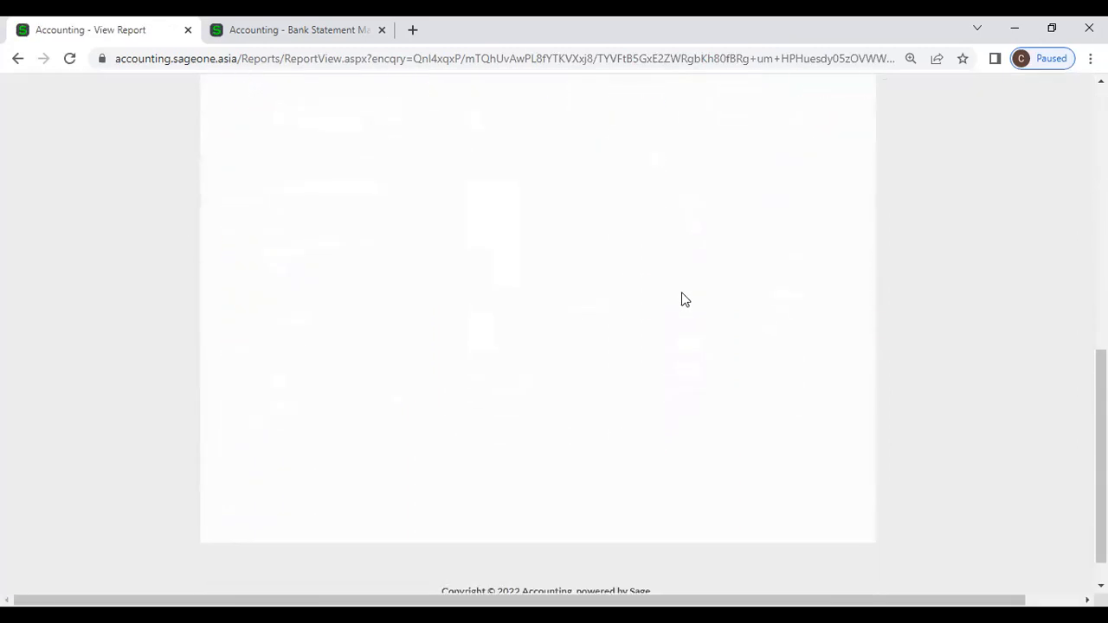
pyautogui.scroll(5, 576, 292)
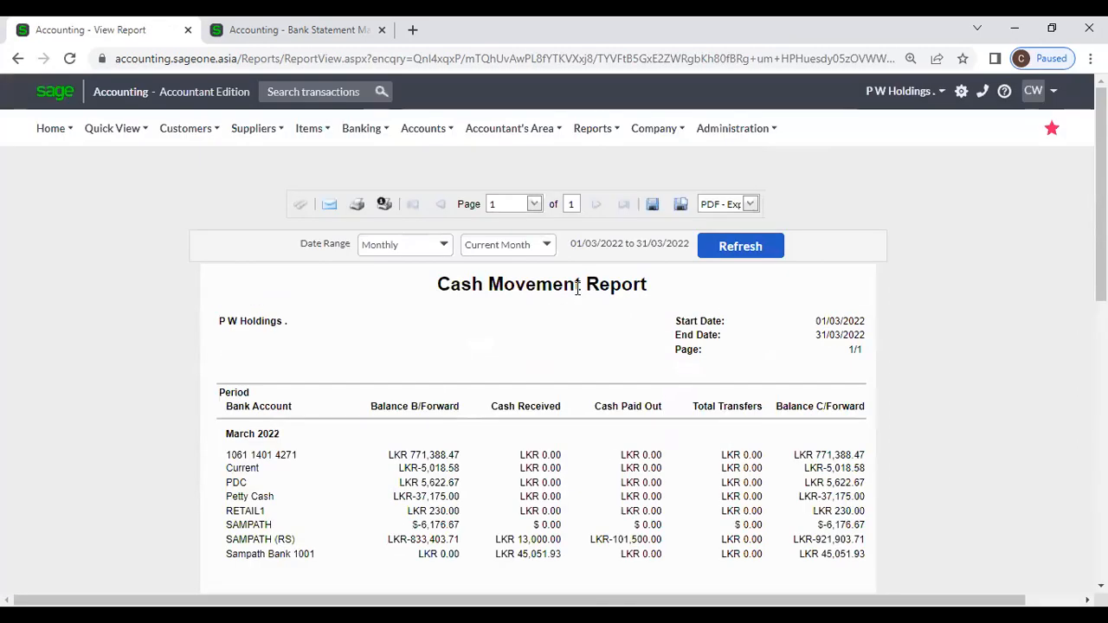
pyautogui.click(361, 128)
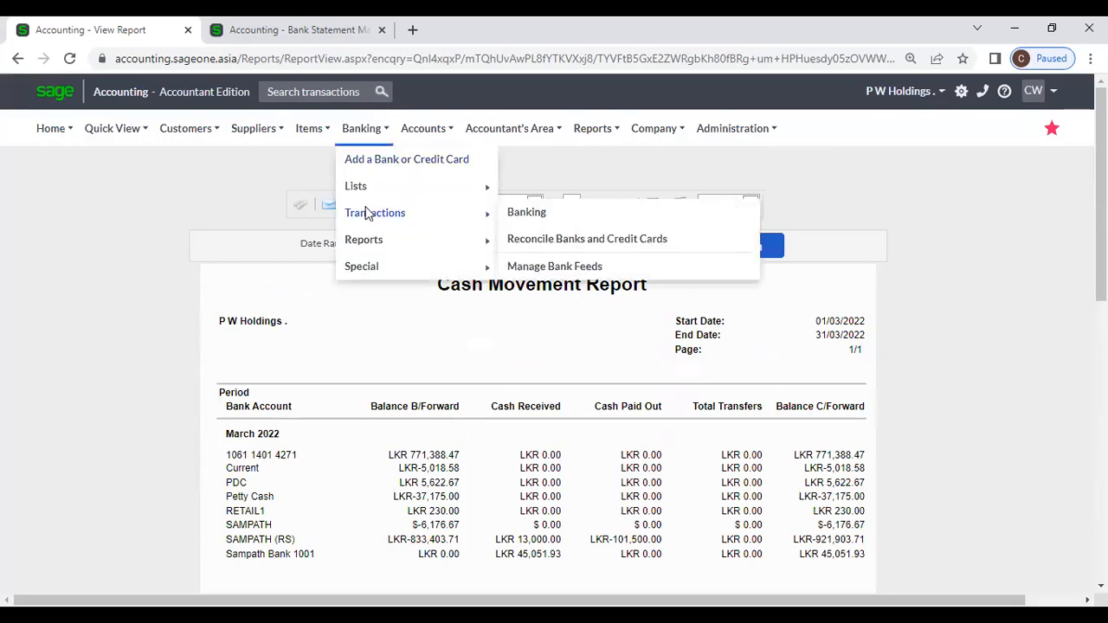
# Step: Set up the Cash Flow Report for Yearly, Current Year, leaving grouping, bank and category filters unchanged
pyautogui.moveTo(367, 239)
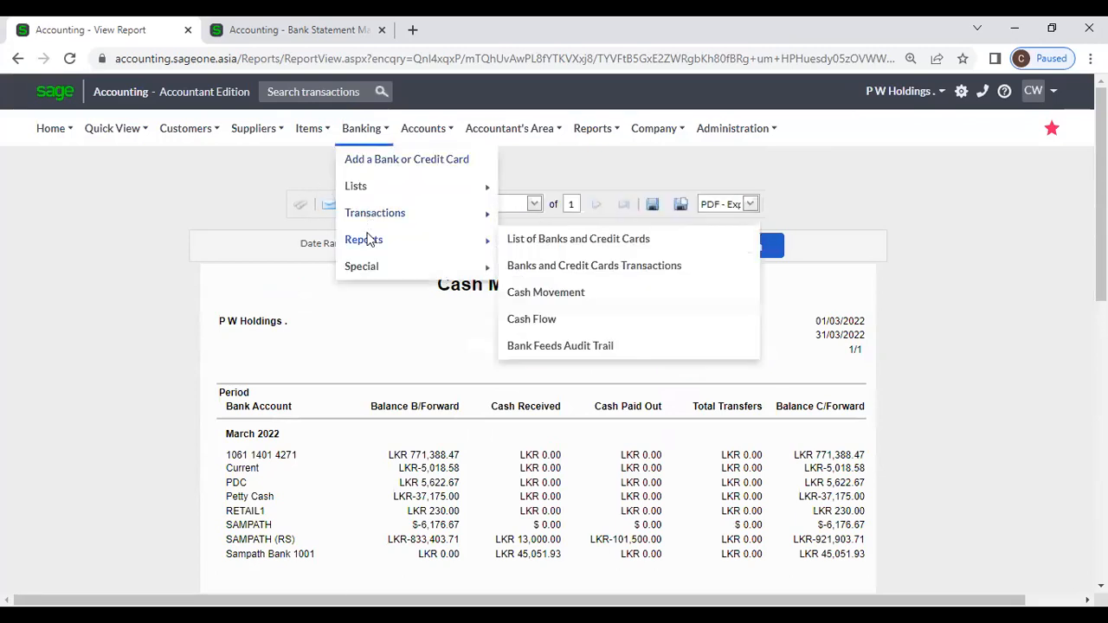
pyautogui.click(547, 322)
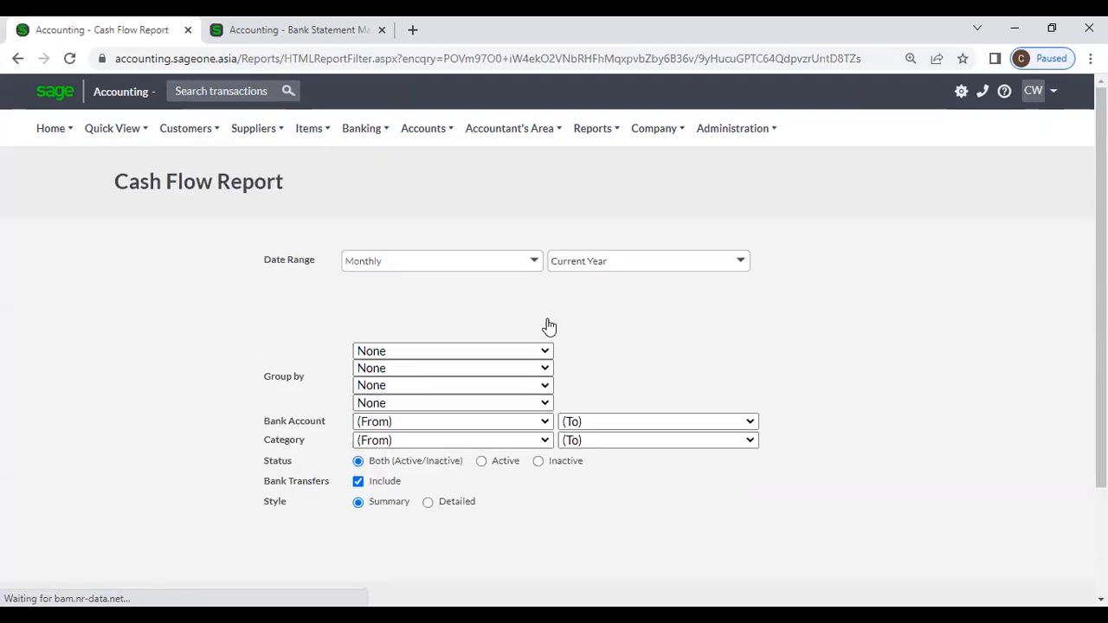
pyautogui.click(554, 263)
pyautogui.click(483, 322)
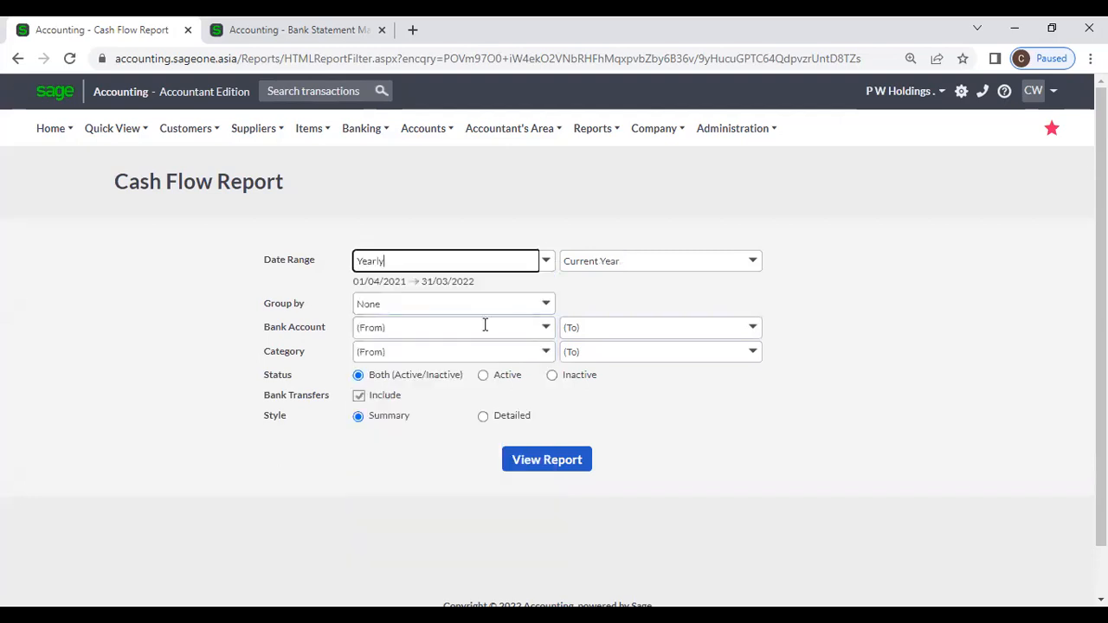
pyautogui.click(547, 307)
pyautogui.click(615, 297)
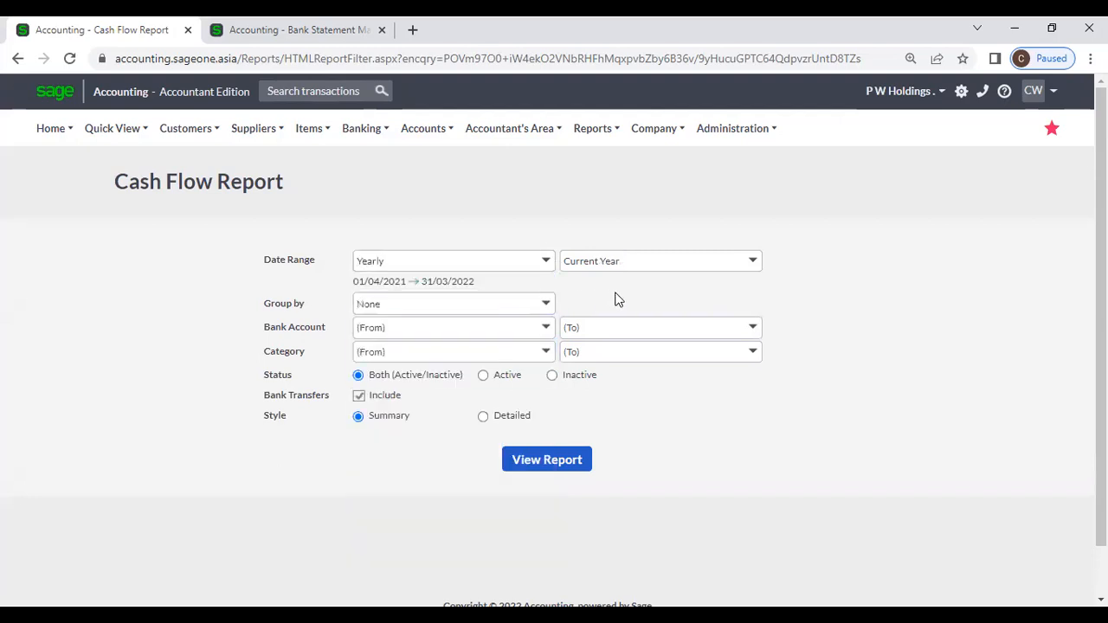
pyautogui.click(546, 328)
pyautogui.click(605, 300)
pyautogui.click(547, 353)
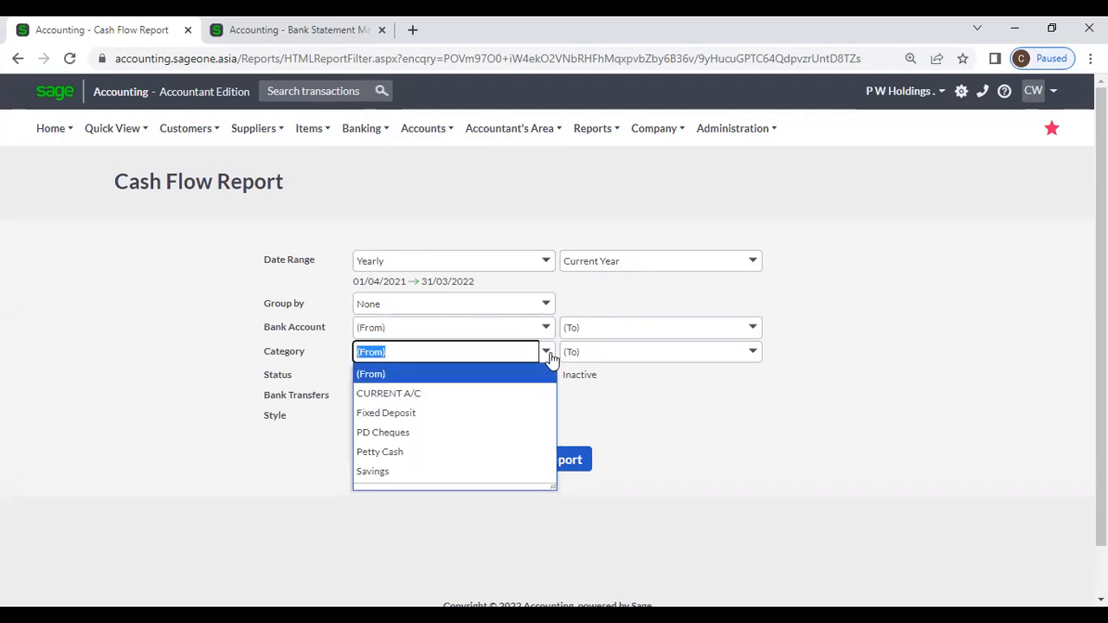
pyautogui.click(588, 308)
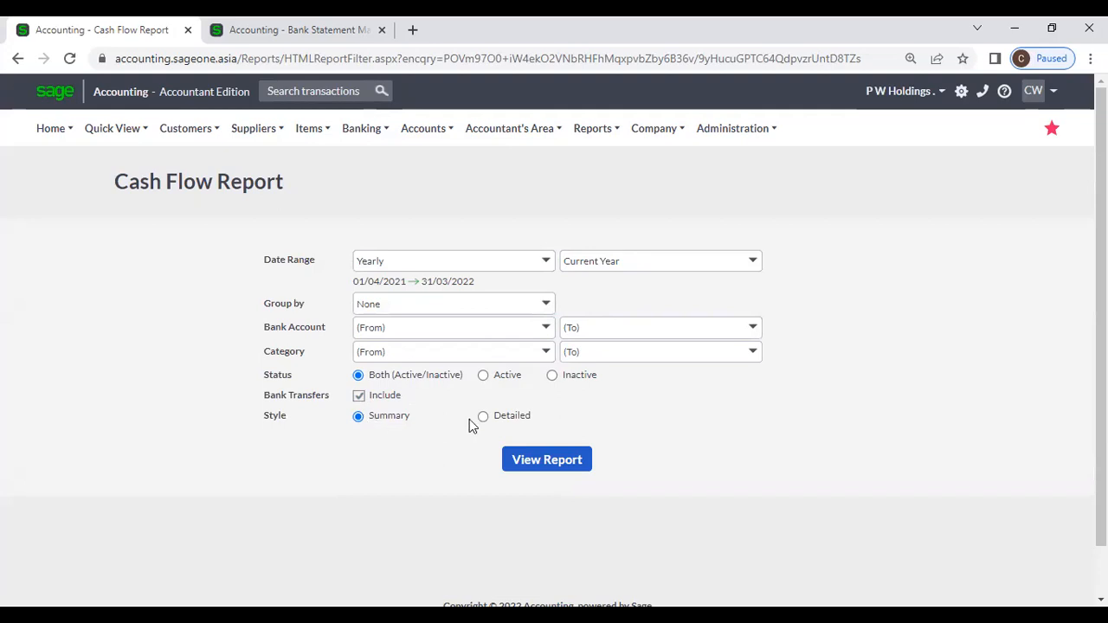
# Step: Generate the summary Cash Flow Report (net LKR -1,140,257.38) and duplicate it into a second tab
pyautogui.click(530, 460)
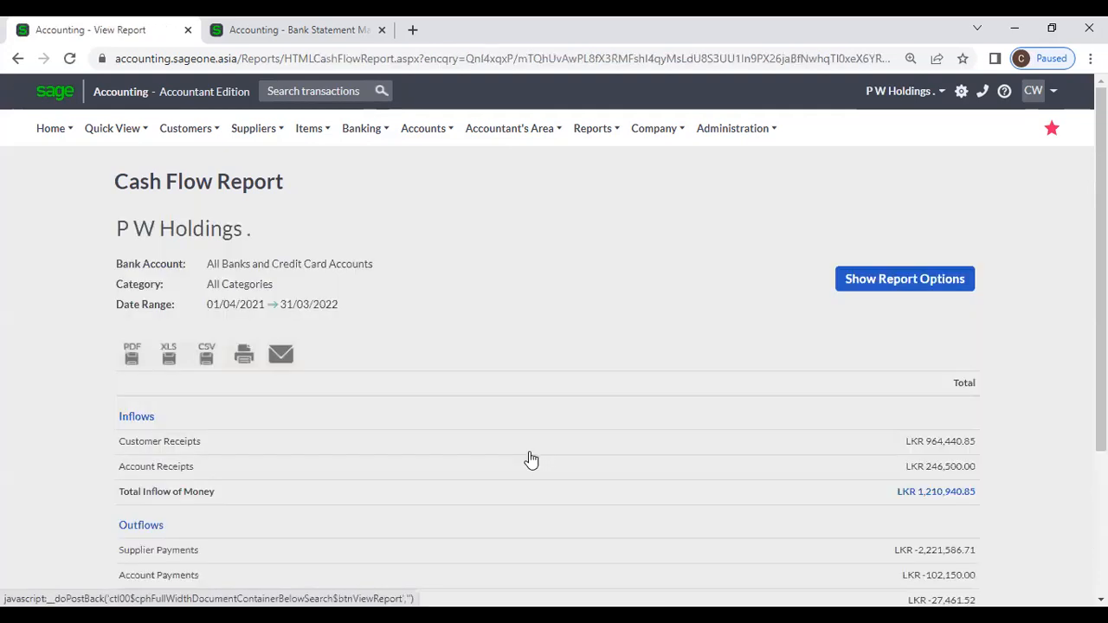
pyautogui.scroll(-2, 528, 458)
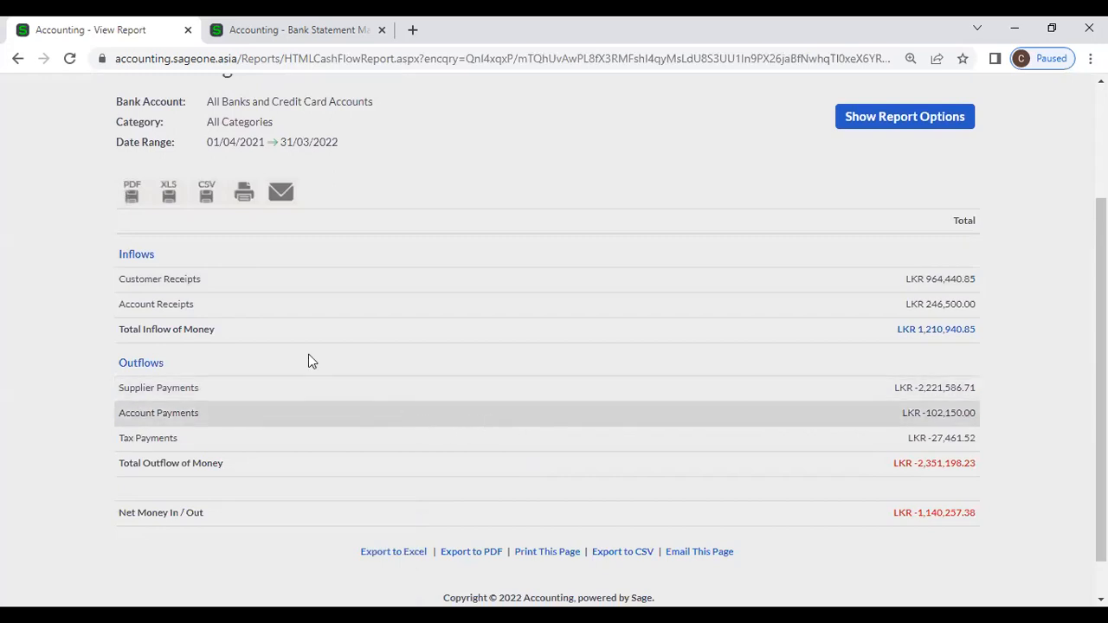
pyautogui.rightClick(108, 34)
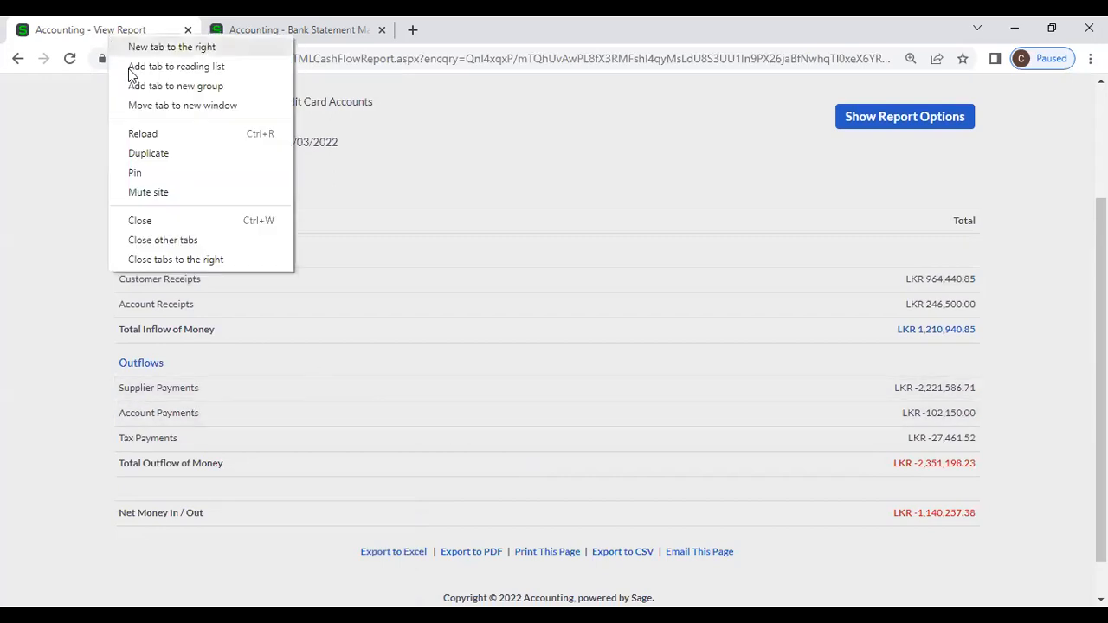
pyautogui.click(154, 147)
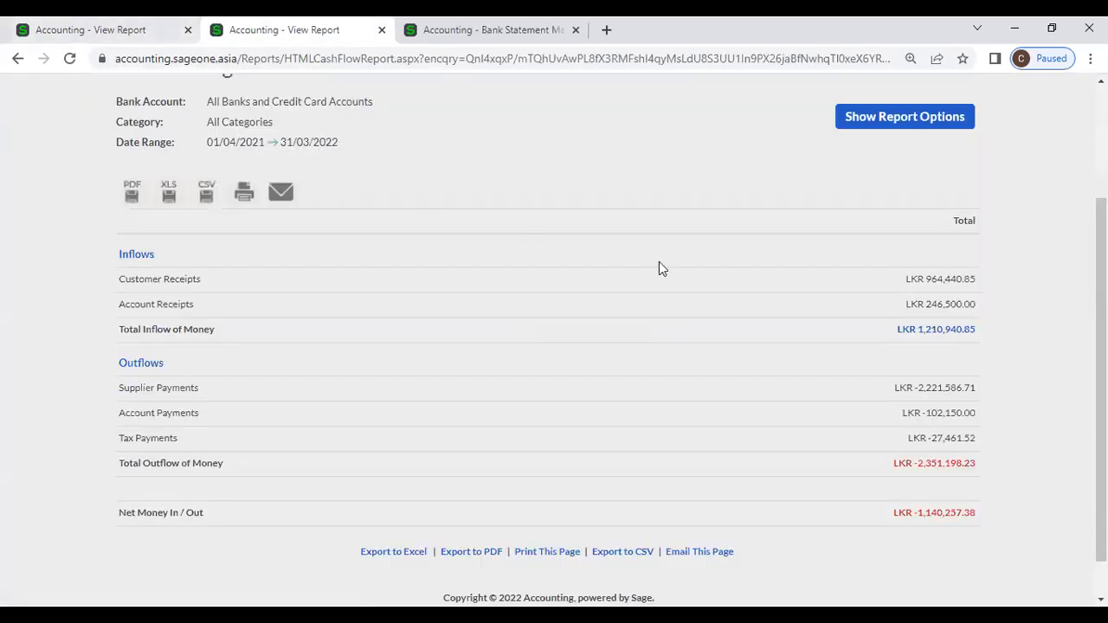
# Step: Refresh the second tab's Cash Flow Report in Detailed style and compare it with the summary tab
pyautogui.click(870, 121)
pyautogui.click(500, 275)
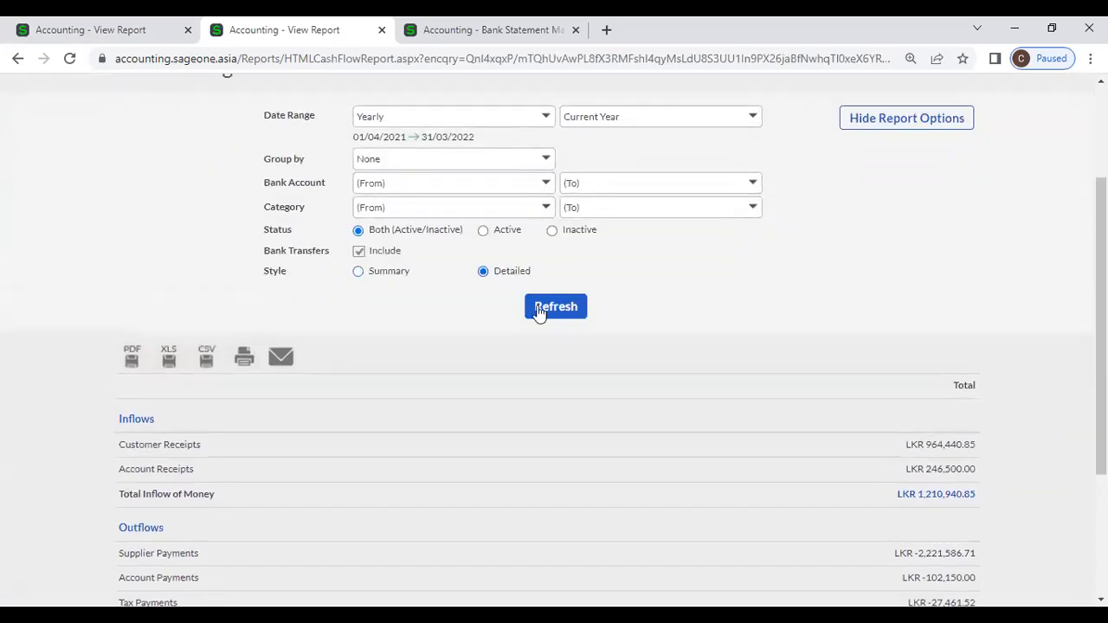
pyautogui.click(545, 313)
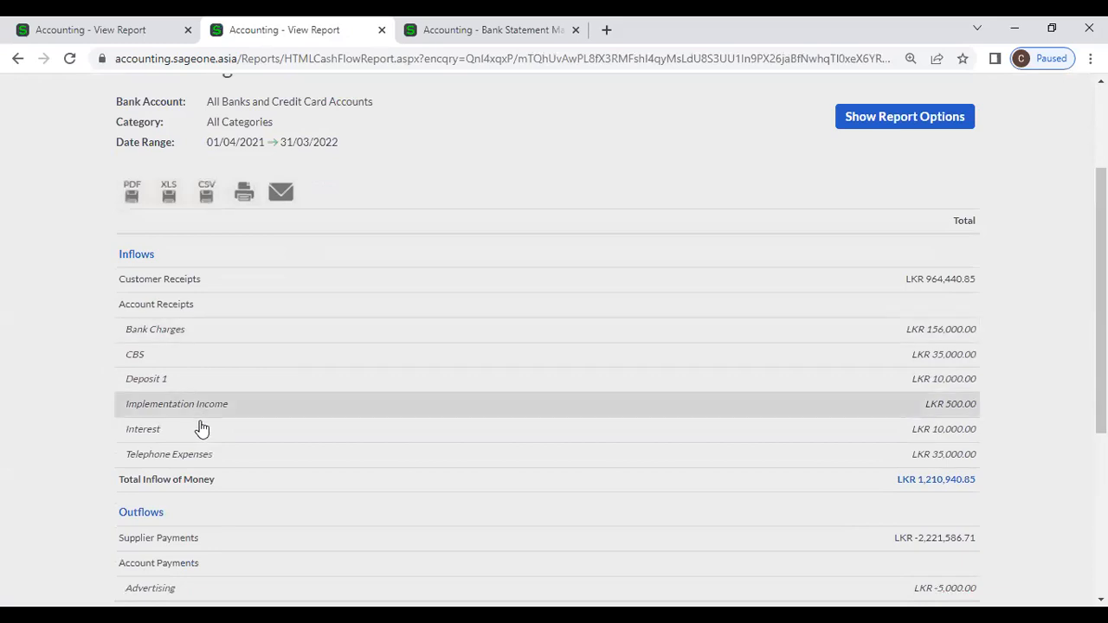
pyautogui.click(78, 32)
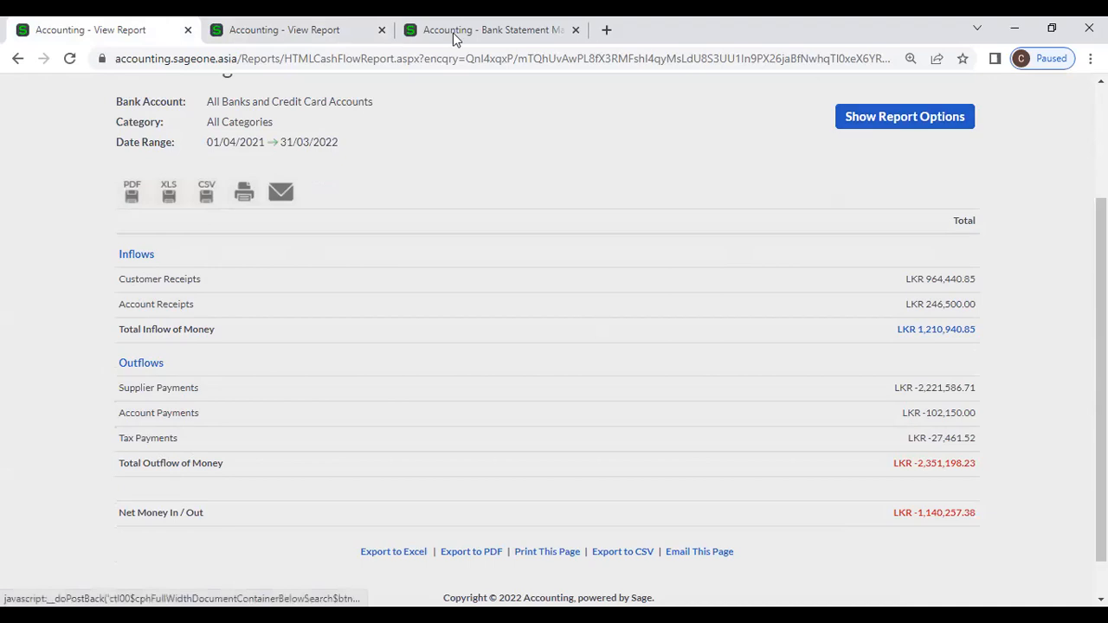
pyautogui.click(268, 36)
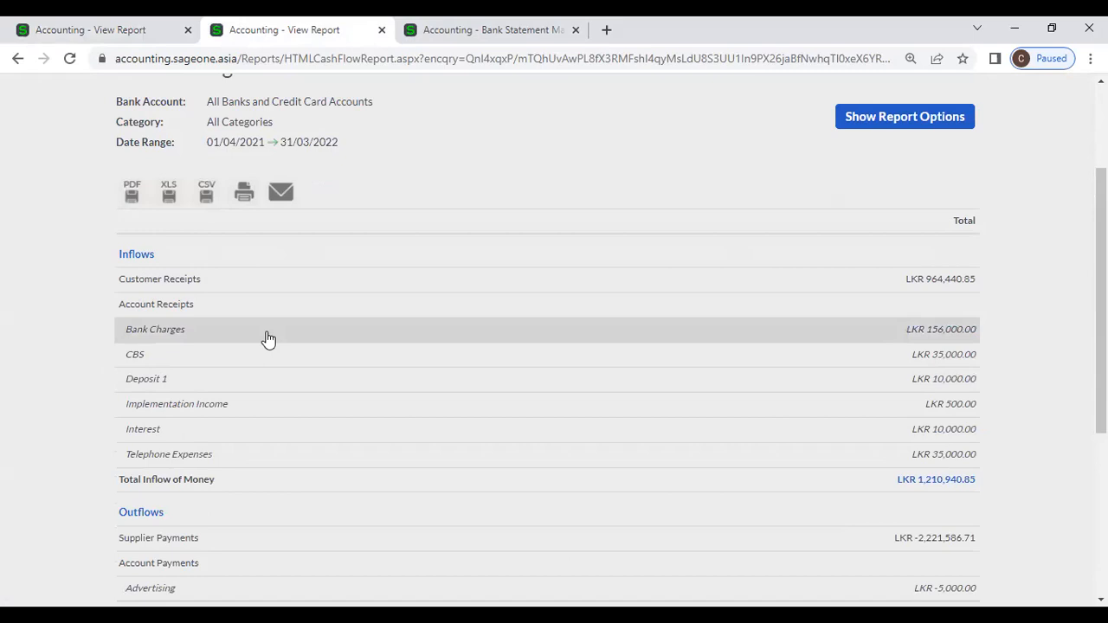
# Step: Scroll through the detailed report's inflows of LKR 1,210,940.85 and outflows of LKR -2,351,198.23
pyautogui.scroll(-2, 289, 364)
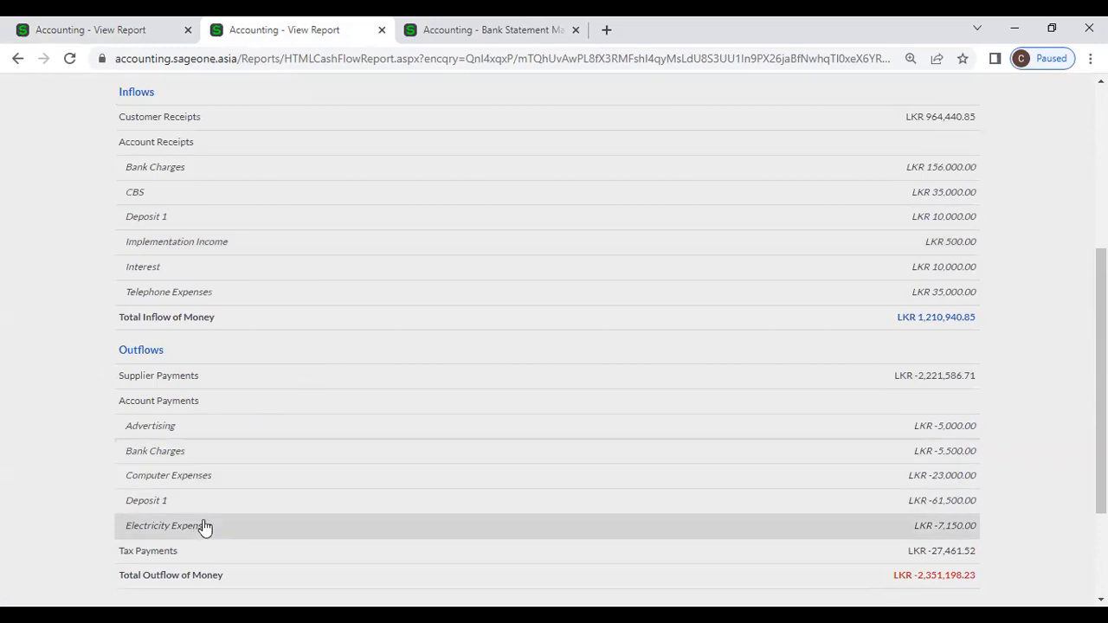
pyautogui.scroll(3, 216, 515)
pyautogui.scroll(-2, 346, 446)
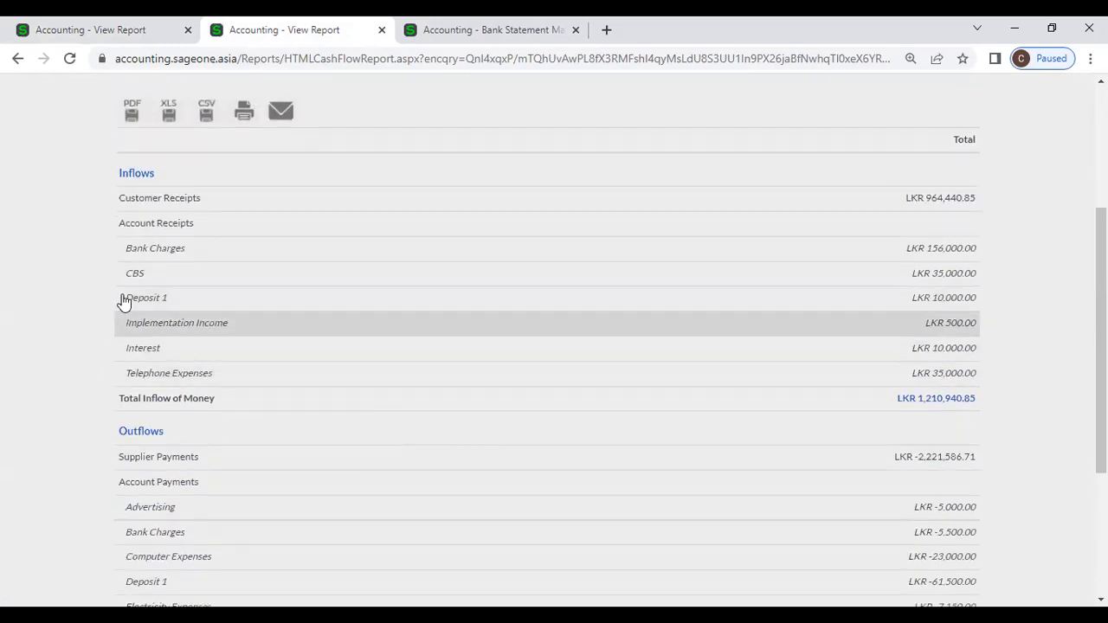
pyautogui.scroll(-3, 230, 492)
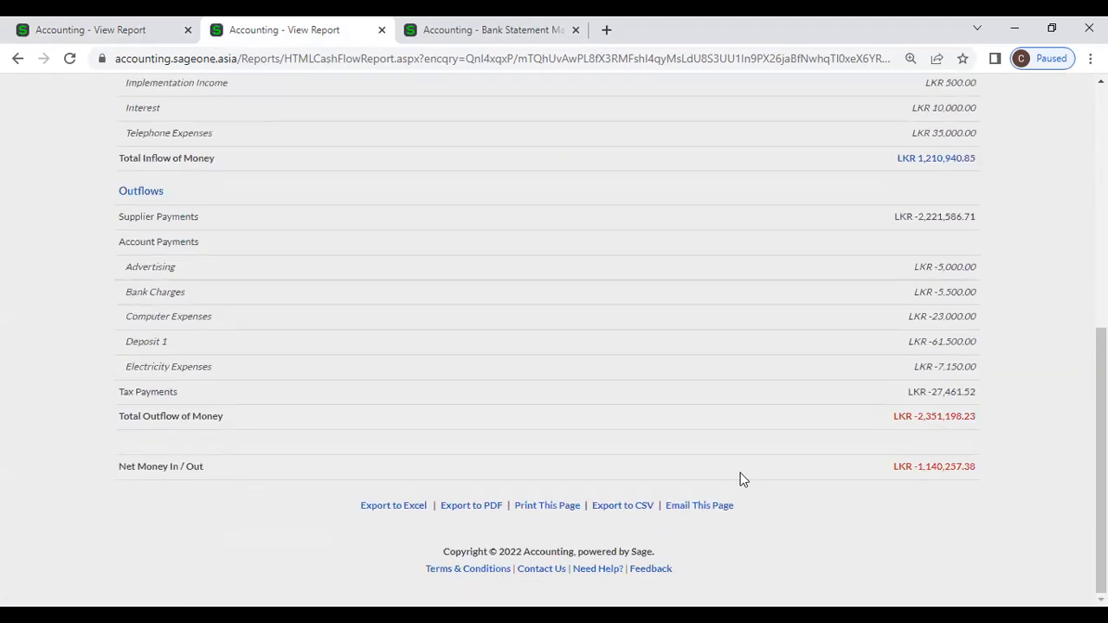
pyautogui.scroll(1, 465, 300)
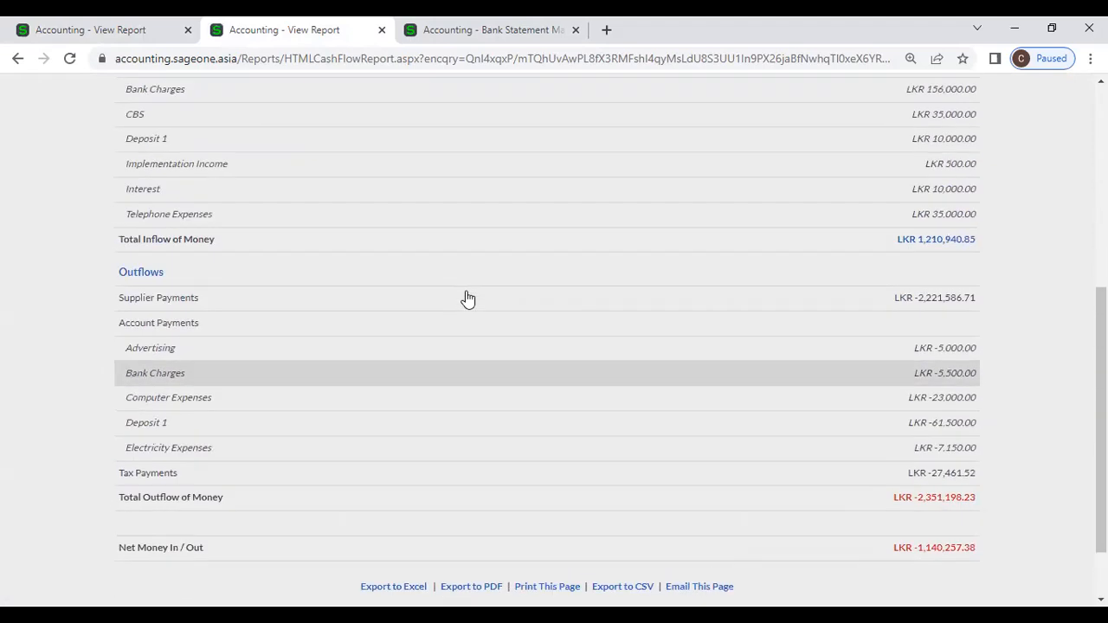
pyautogui.scroll(1, 548, 284)
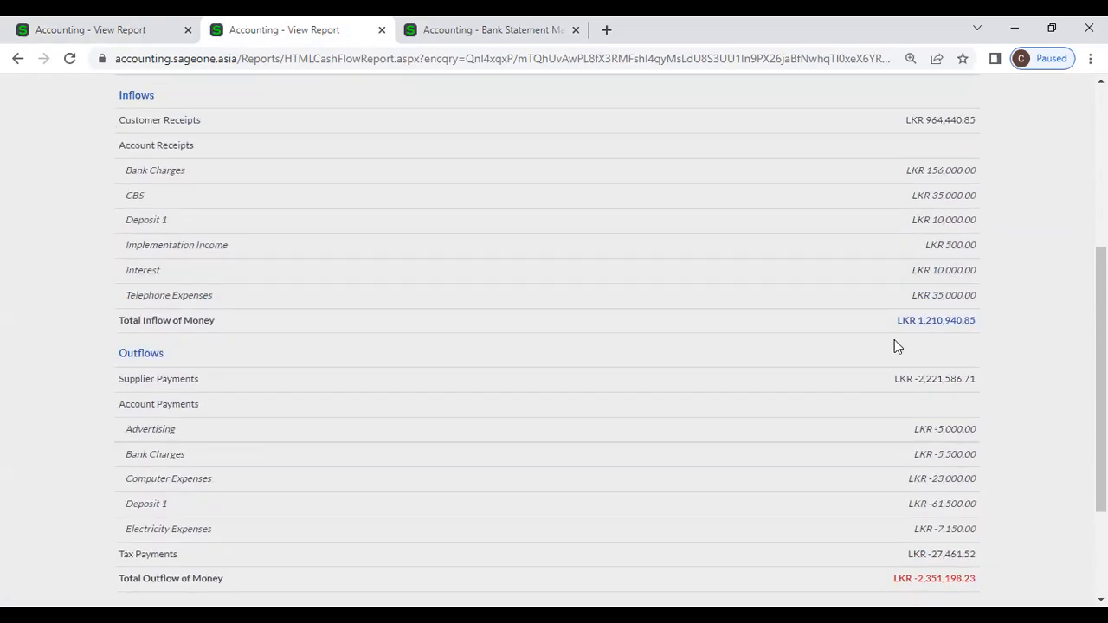
pyautogui.scroll(-2, 898, 346)
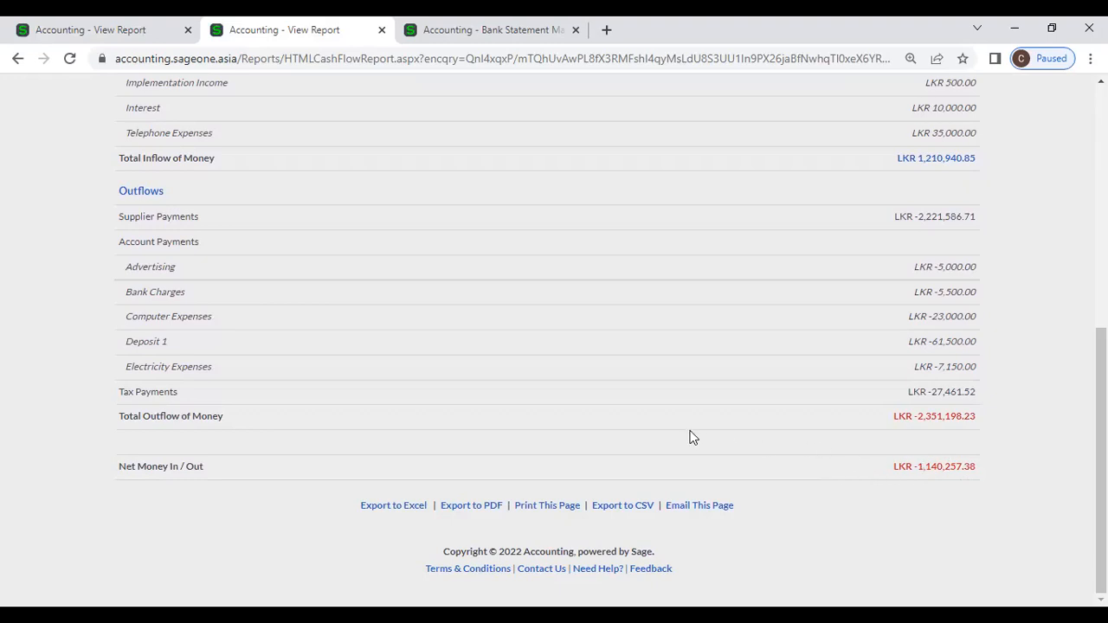
pyautogui.scroll(6, 690, 437)
# Step: Run the cash flow report filtered to the SAMPATH (RS) bank account
pyautogui.click(858, 285)
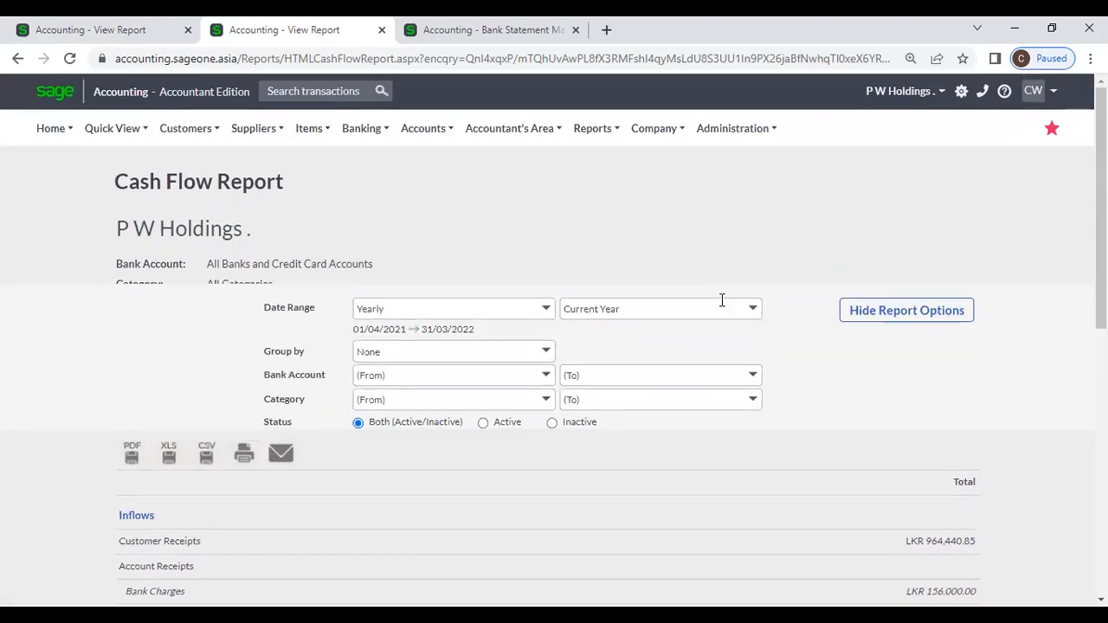
pyautogui.click(546, 346)
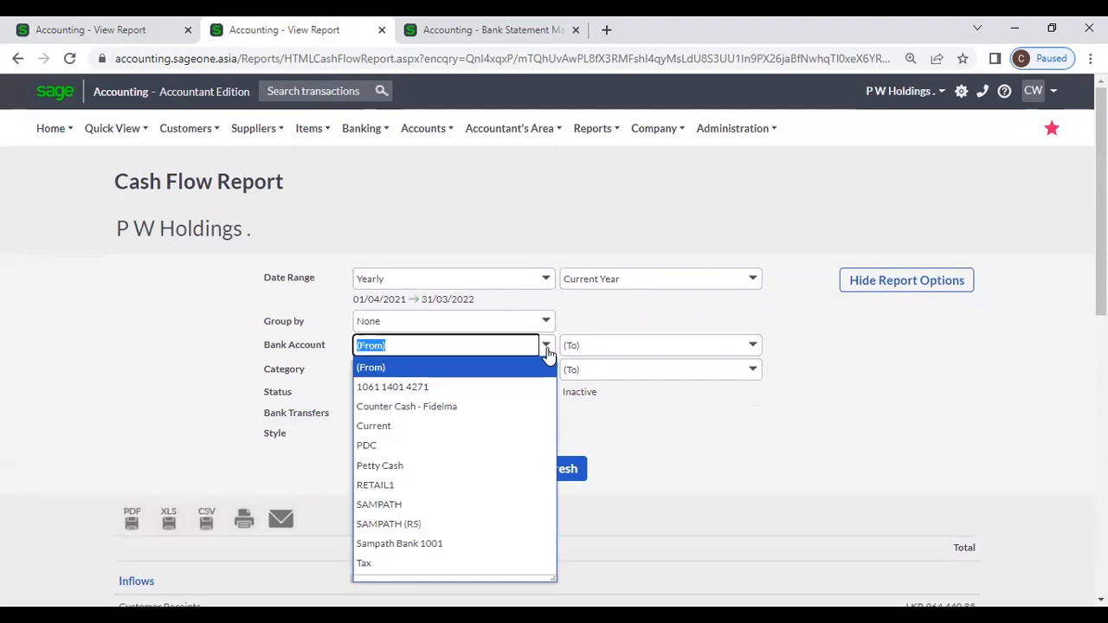
pyautogui.click(421, 524)
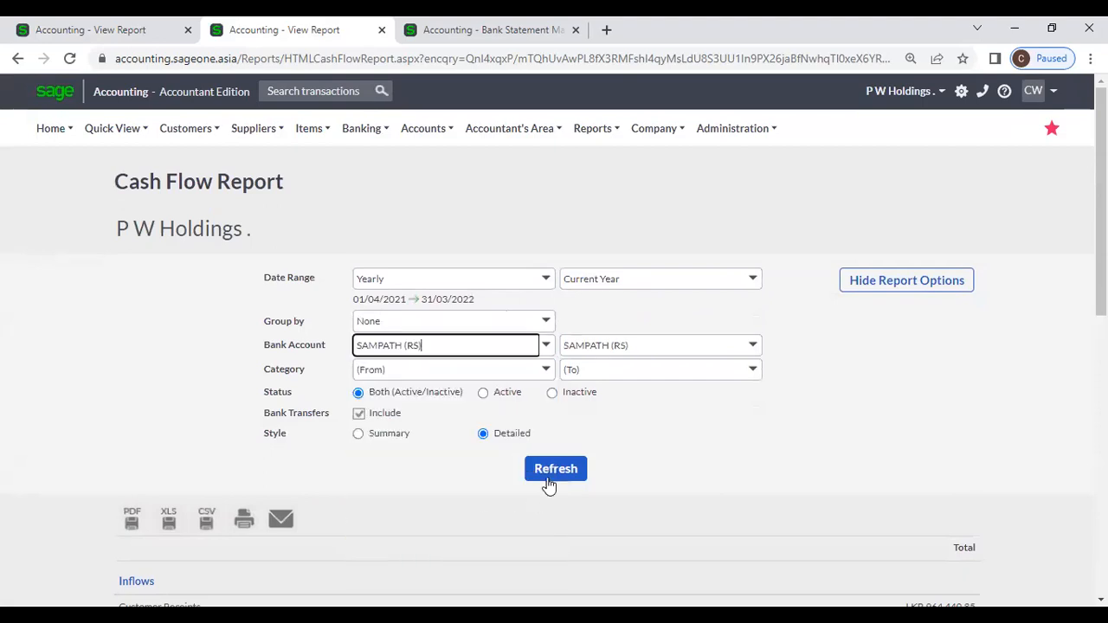
pyautogui.click(550, 478)
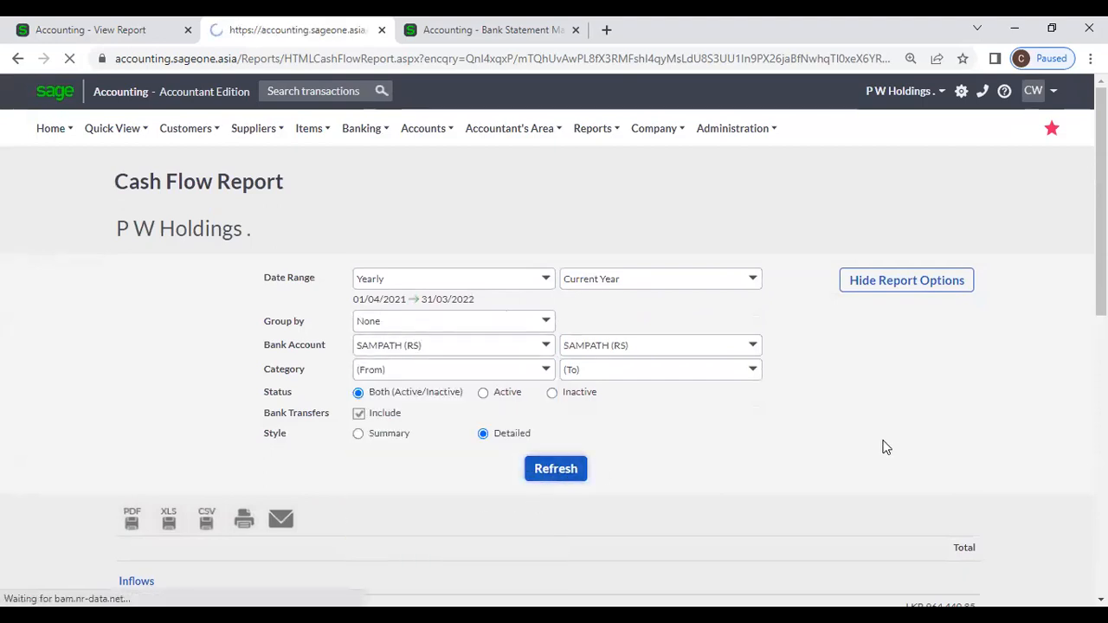
pyautogui.scroll(-7, 885, 447)
pyautogui.scroll(7, 883, 445)
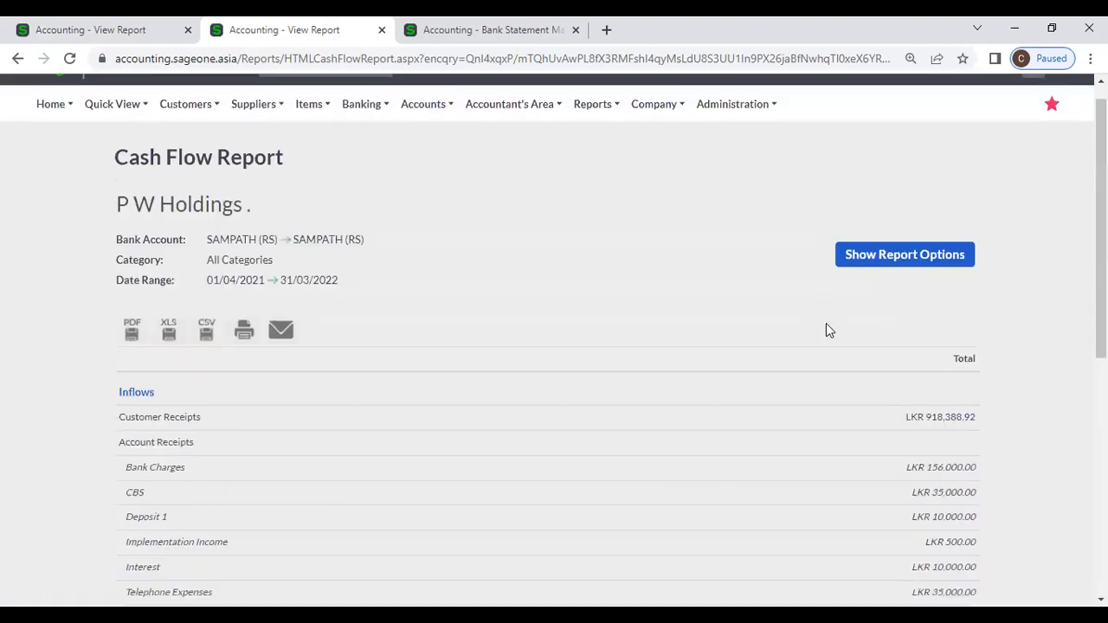
# Step: Rerun the report with a Monthly date range covering 01/03/2022 to 31/03/2022
pyautogui.click(846, 285)
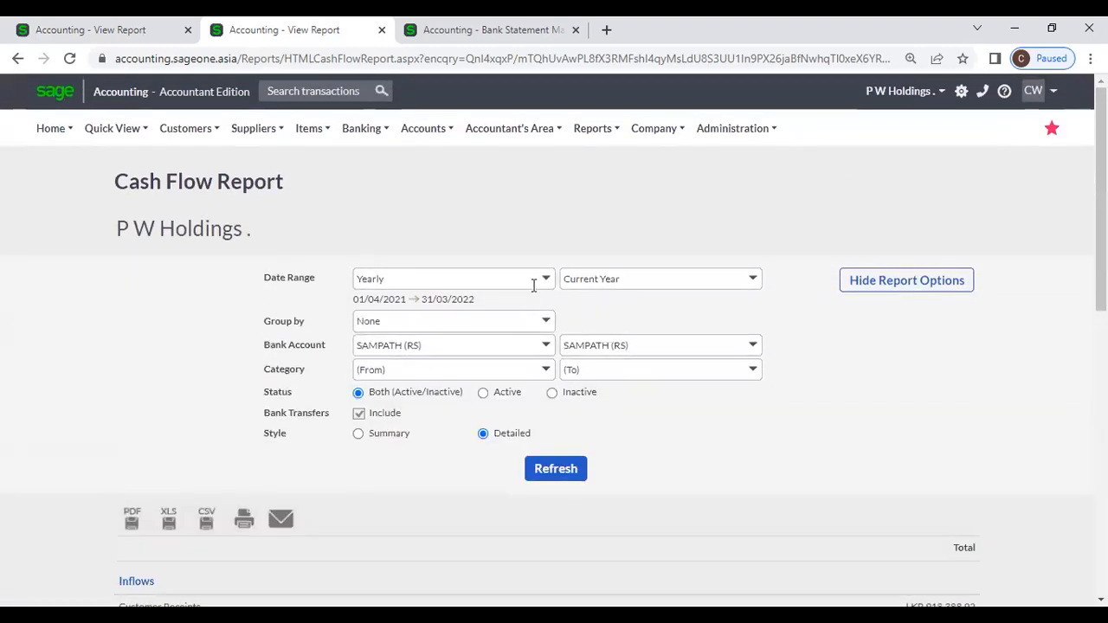
pyautogui.click(539, 281)
pyautogui.click(458, 299)
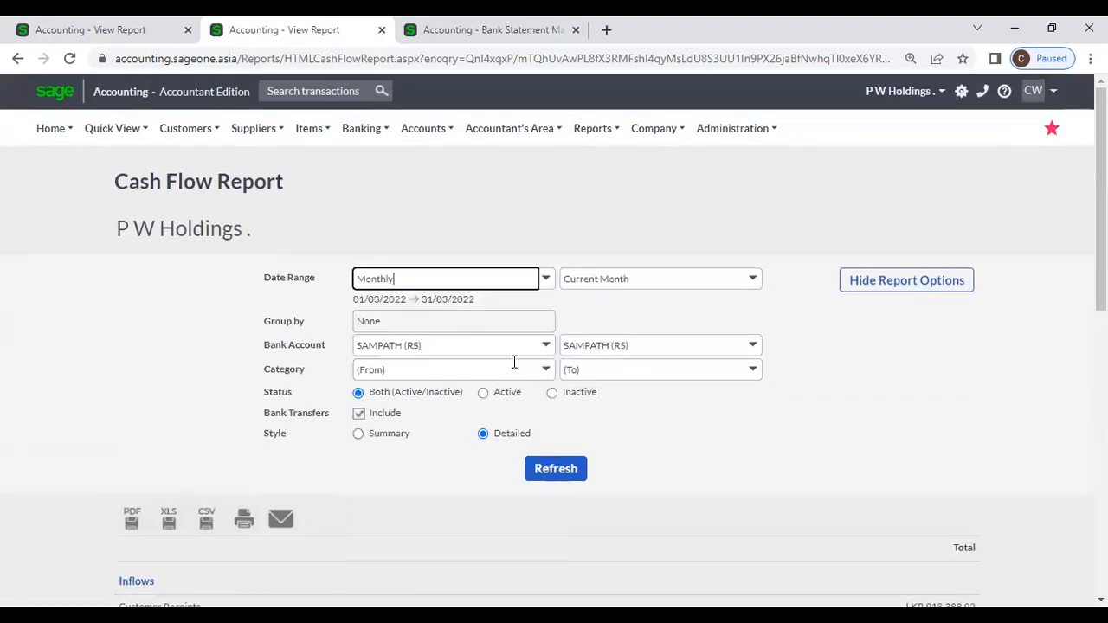
pyautogui.click(558, 468)
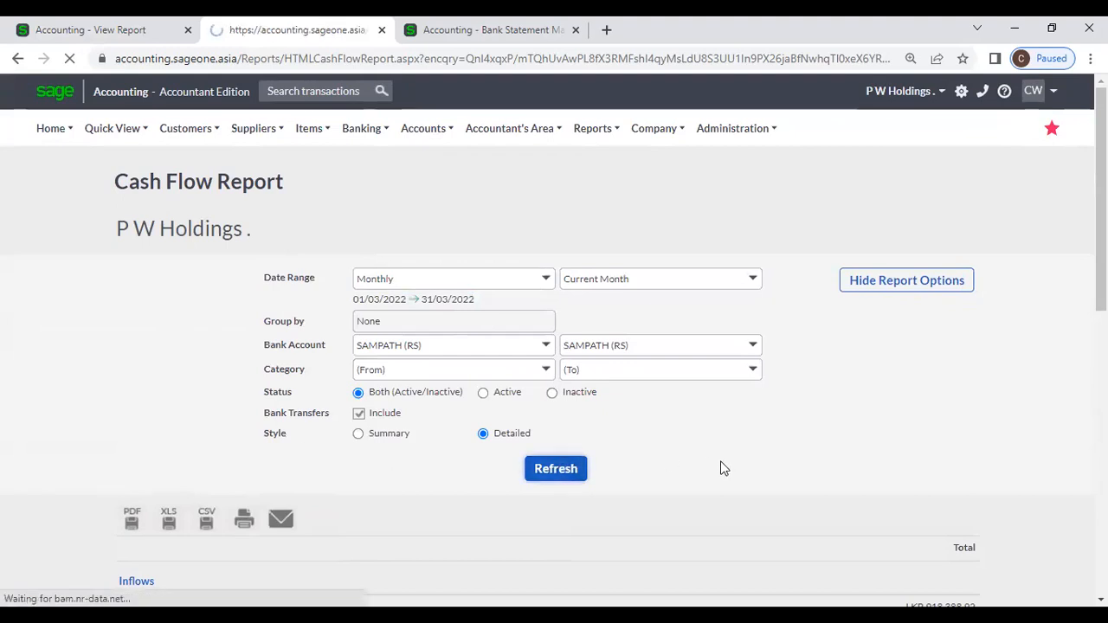
pyautogui.scroll(-5, 723, 468)
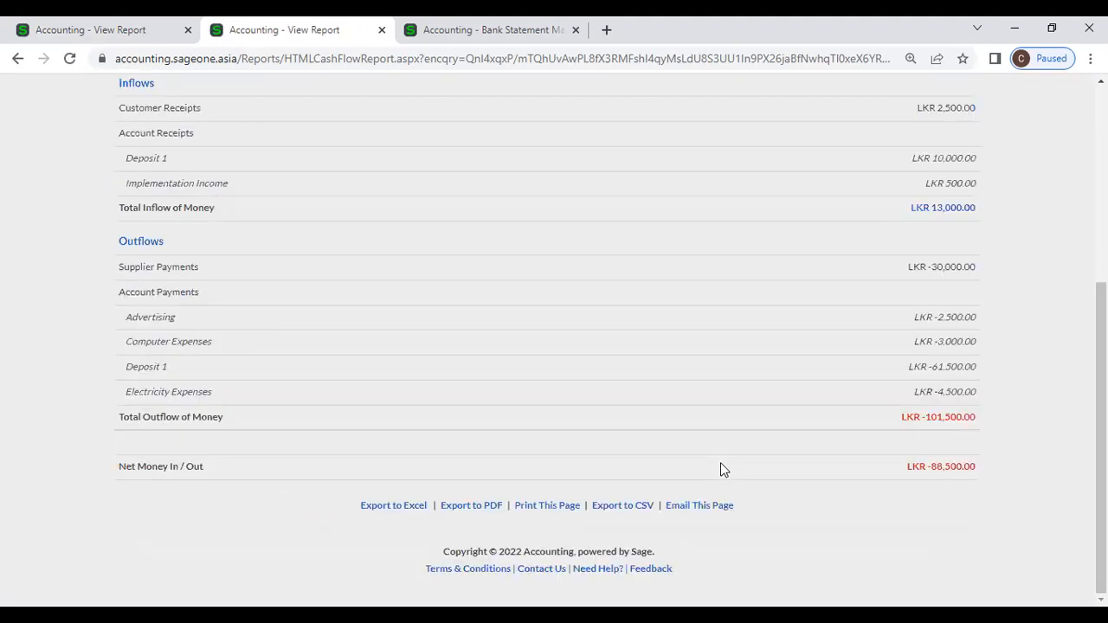
pyautogui.scroll(4, 720, 468)
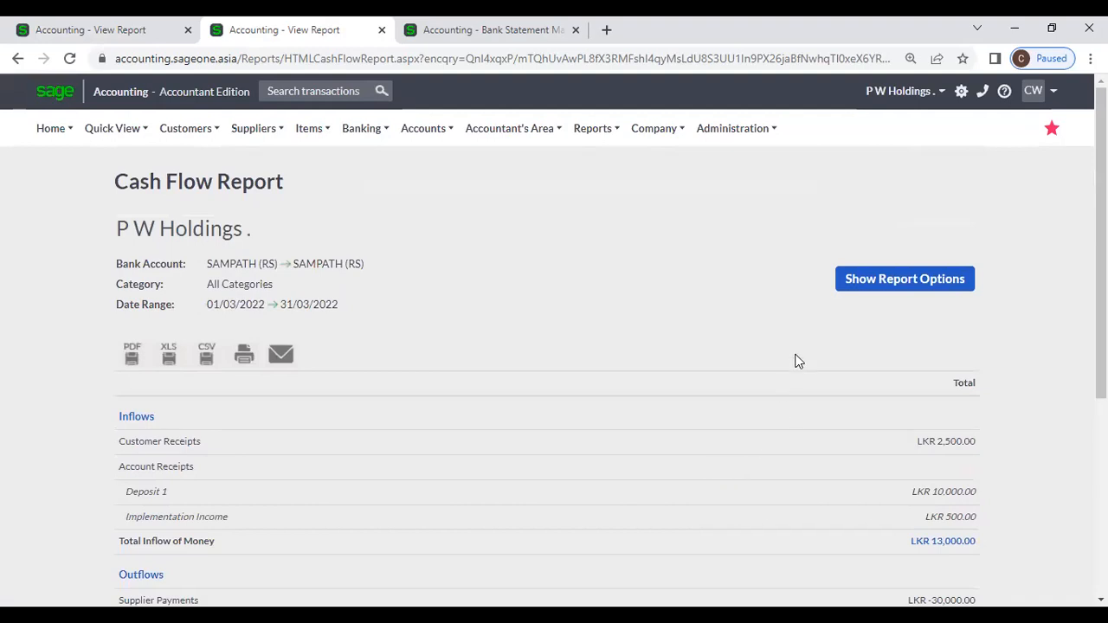
pyautogui.click(846, 288)
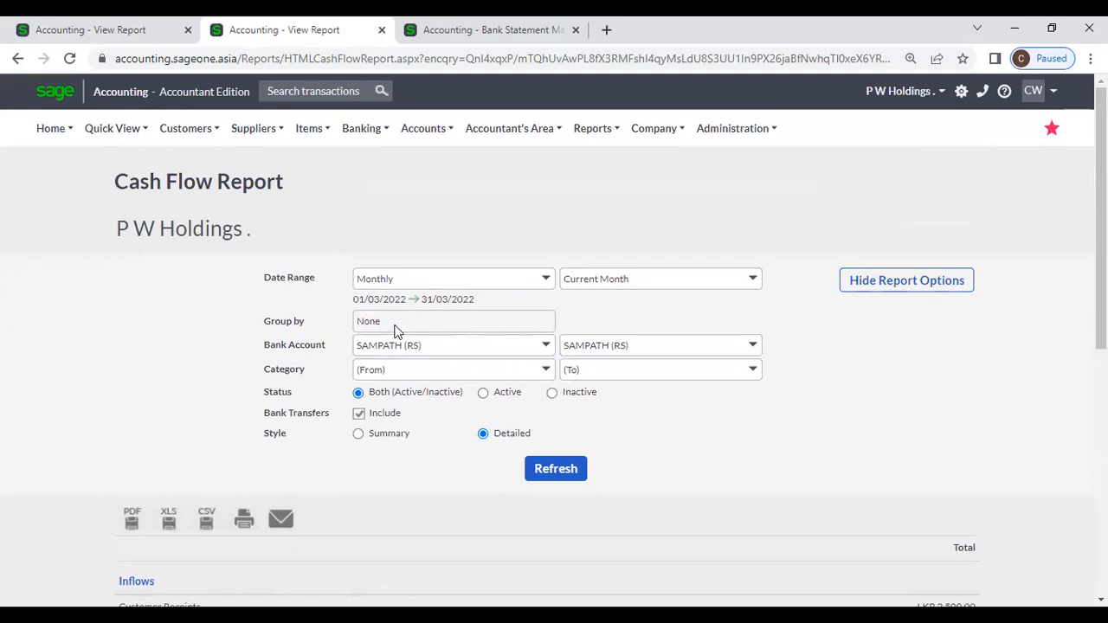
# Step: Rerun the SAMPATH (RS) cash flow with date range All, grouped by year
pyautogui.doubleClick(363, 327)
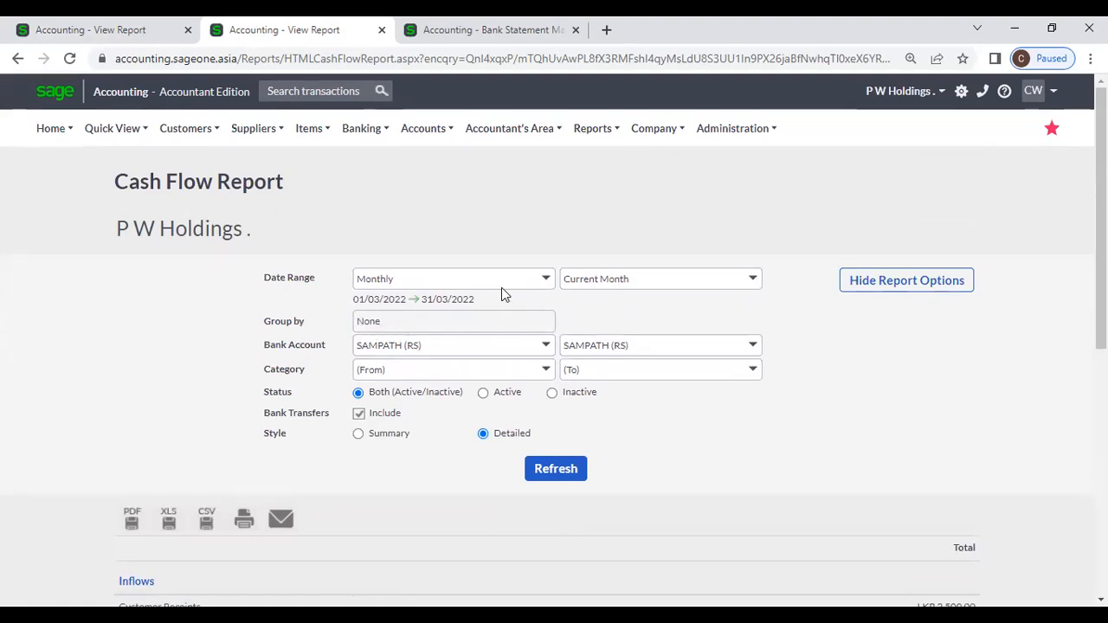
pyautogui.click(547, 283)
pyautogui.click(431, 341)
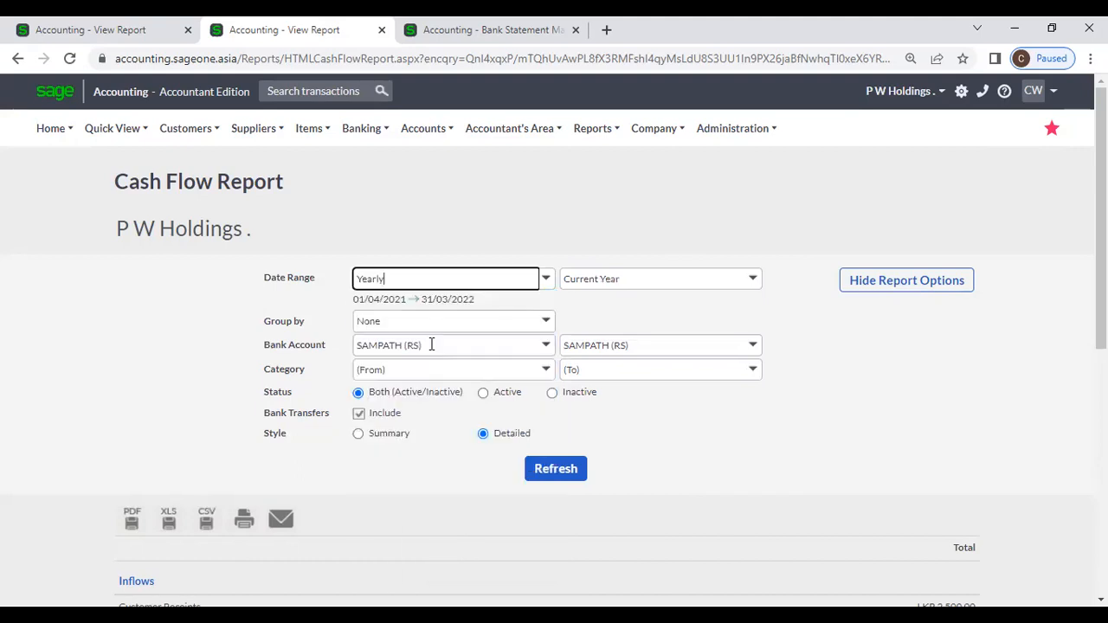
pyautogui.click(546, 278)
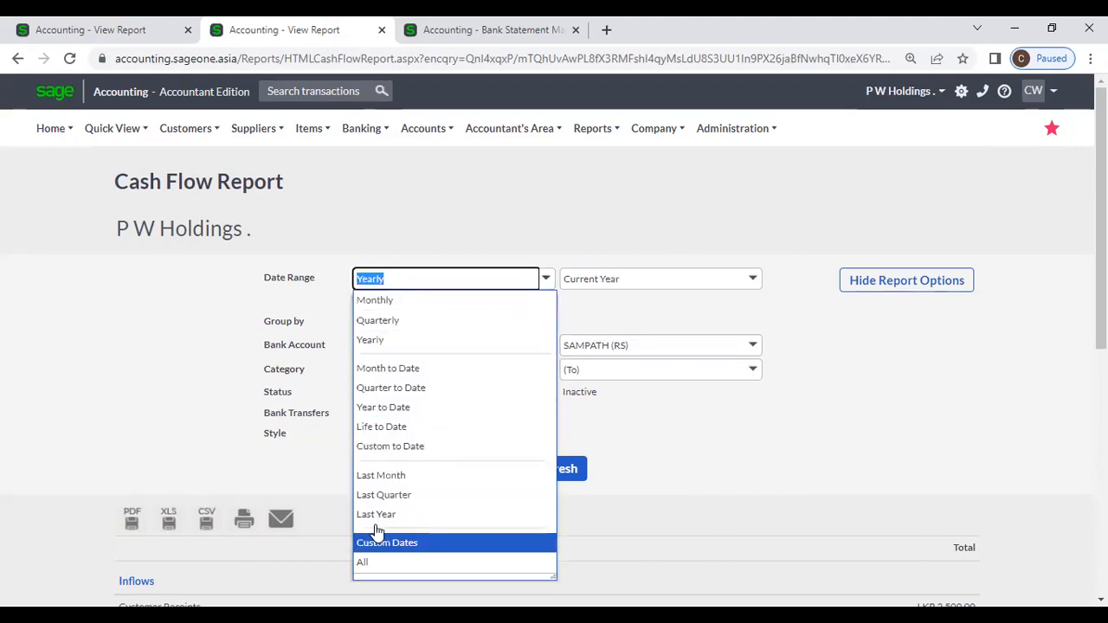
pyautogui.click(377, 561)
pyautogui.click(543, 322)
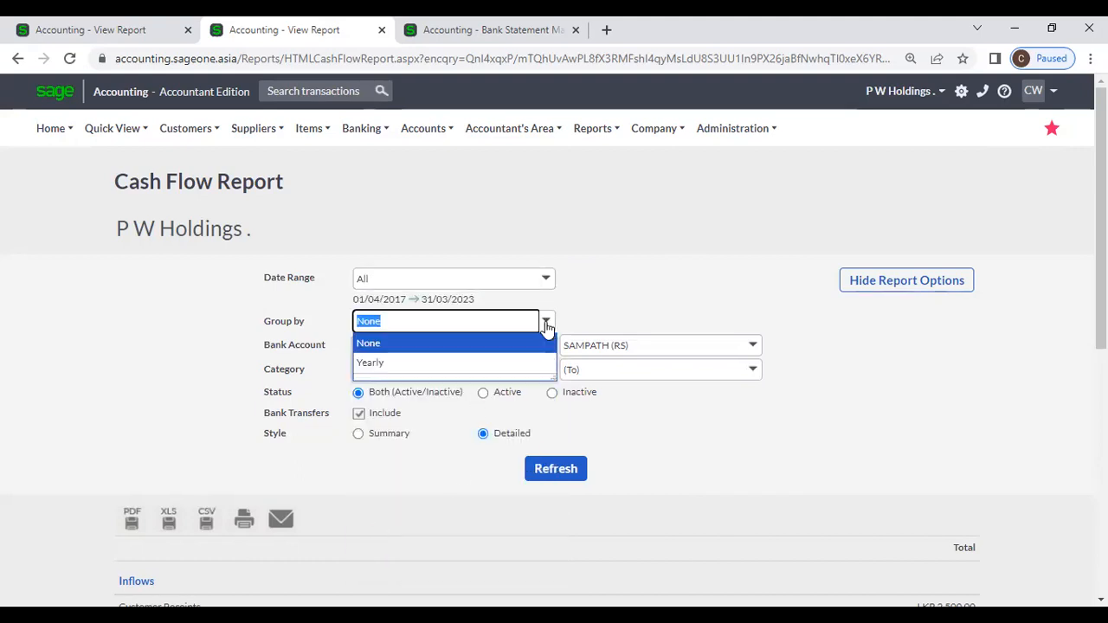
pyautogui.click(456, 362)
pyautogui.click(561, 469)
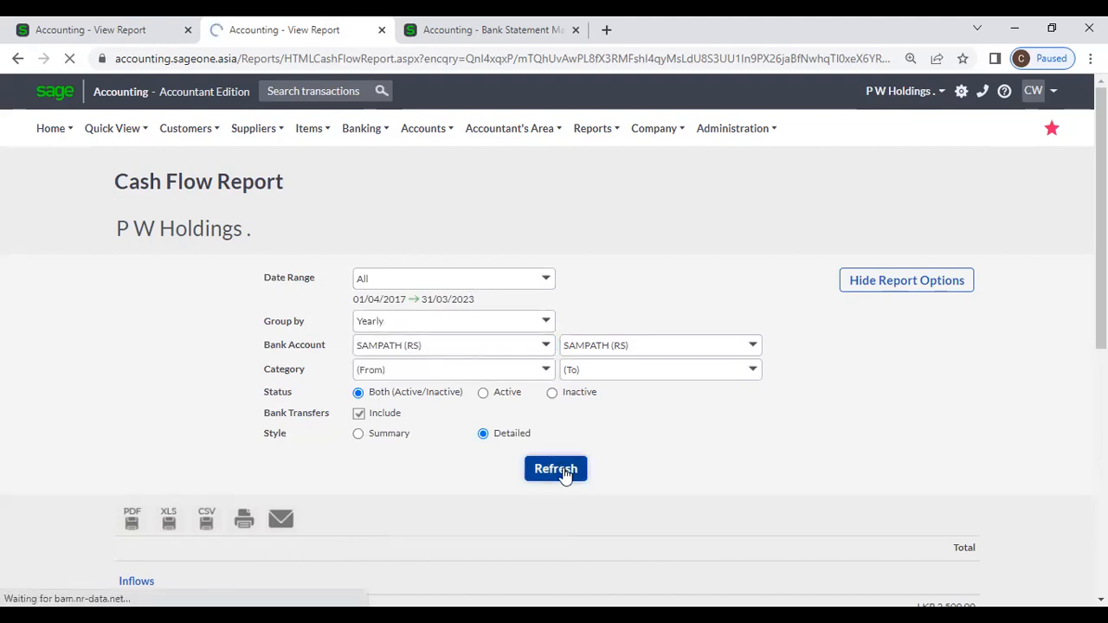
pyautogui.scroll(-2, 499, 328)
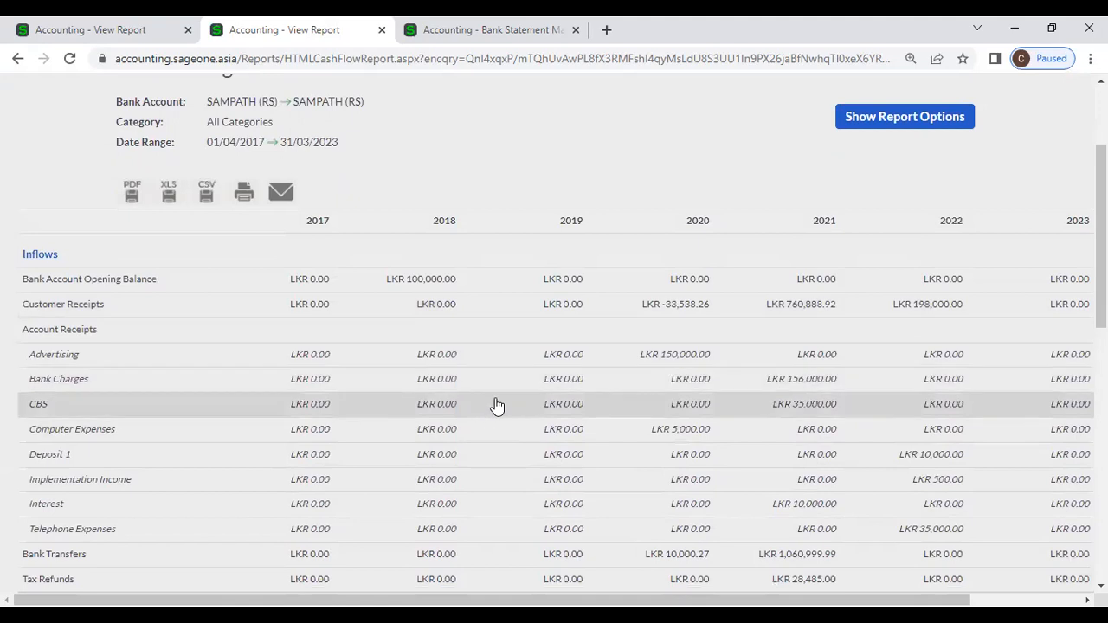
pyautogui.scroll(-1, 286, 525)
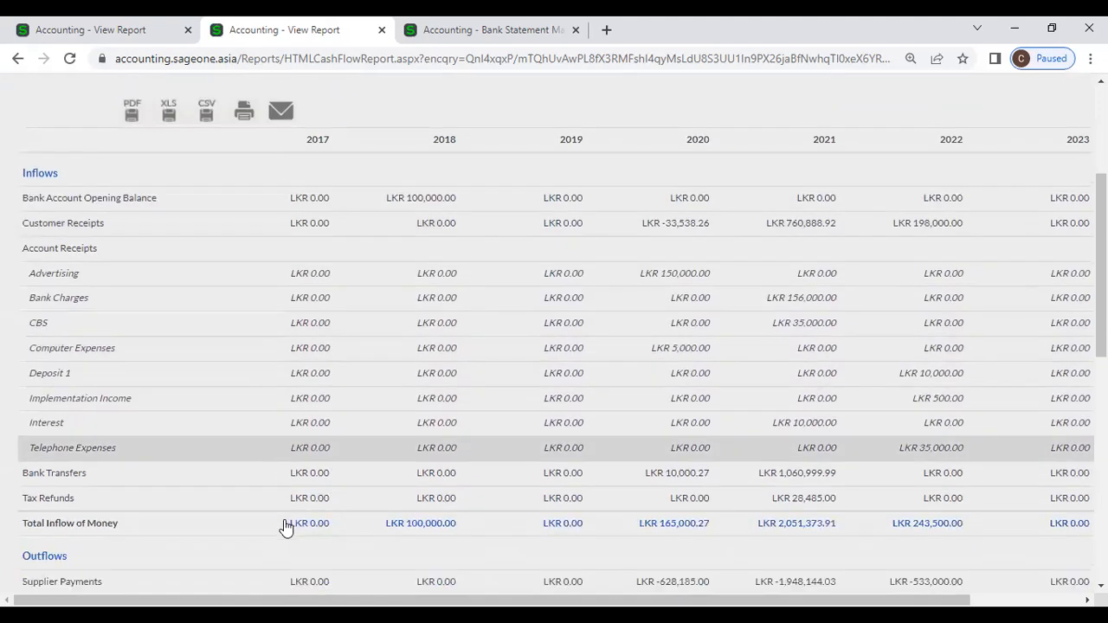
pyautogui.scroll(4, 886, 302)
# Step: Rerun the report with a Yearly date range grouped by quarter
pyautogui.click(898, 280)
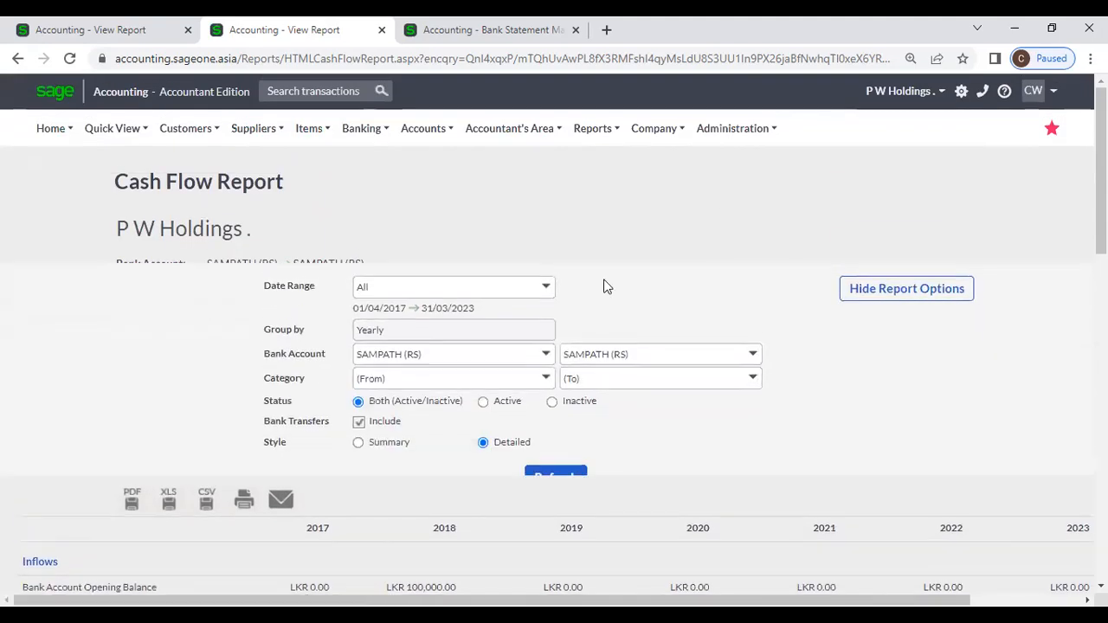
pyautogui.click(547, 283)
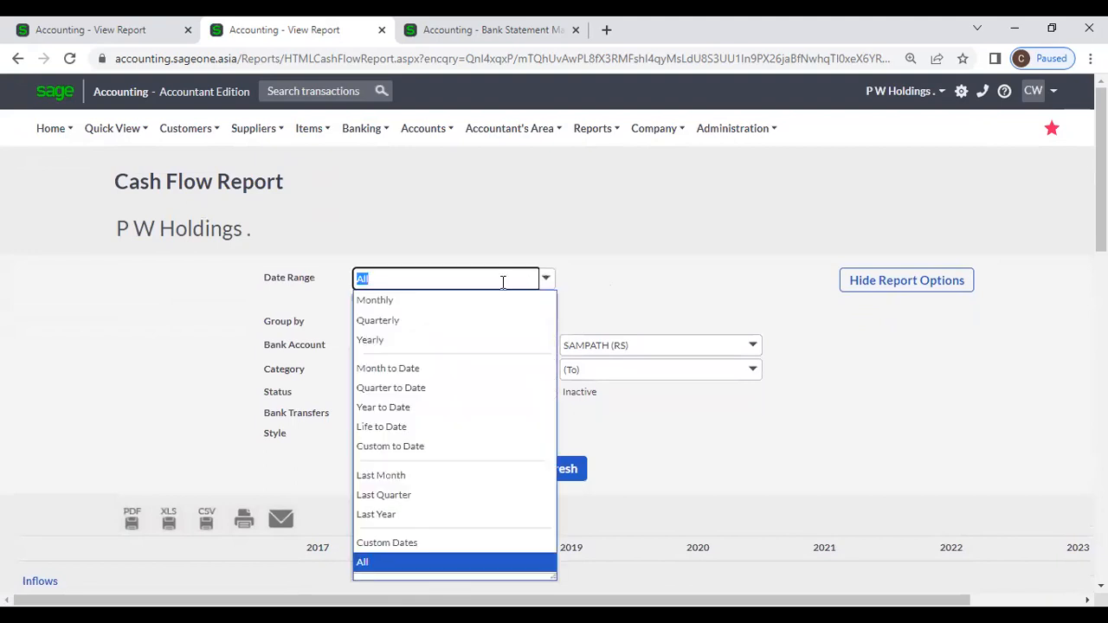
pyautogui.click(413, 341)
pyautogui.click(547, 321)
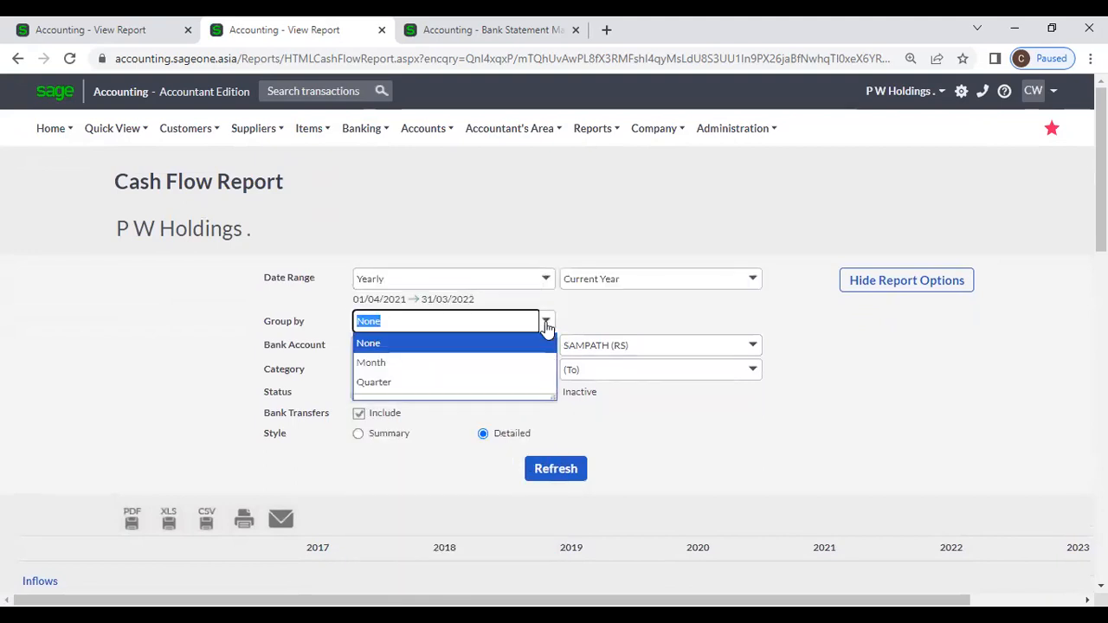
pyautogui.click(455, 381)
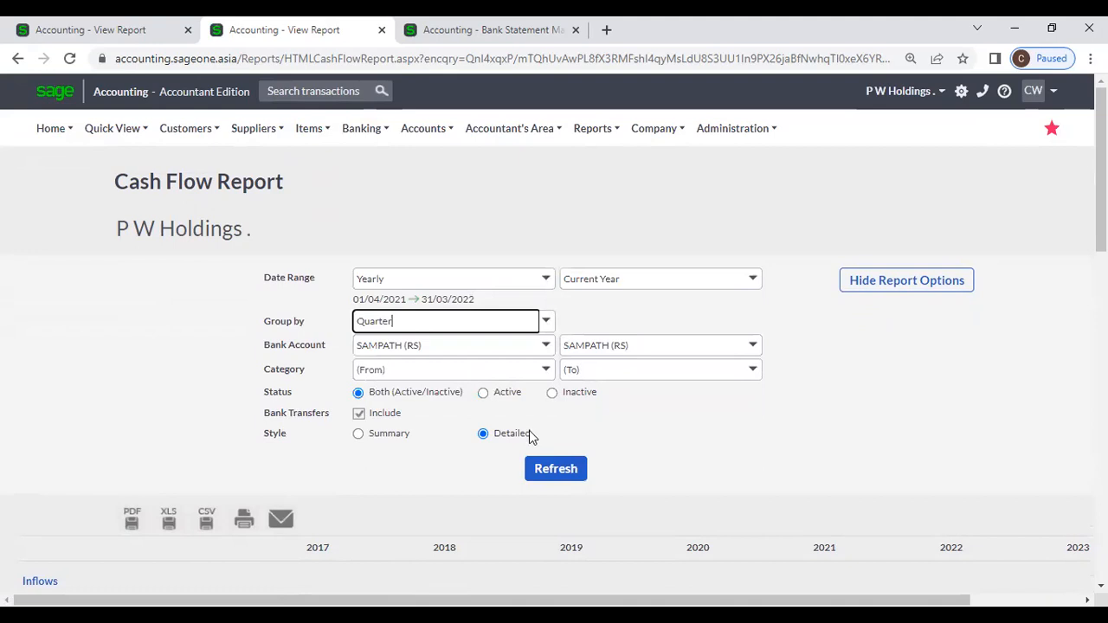
pyautogui.click(541, 474)
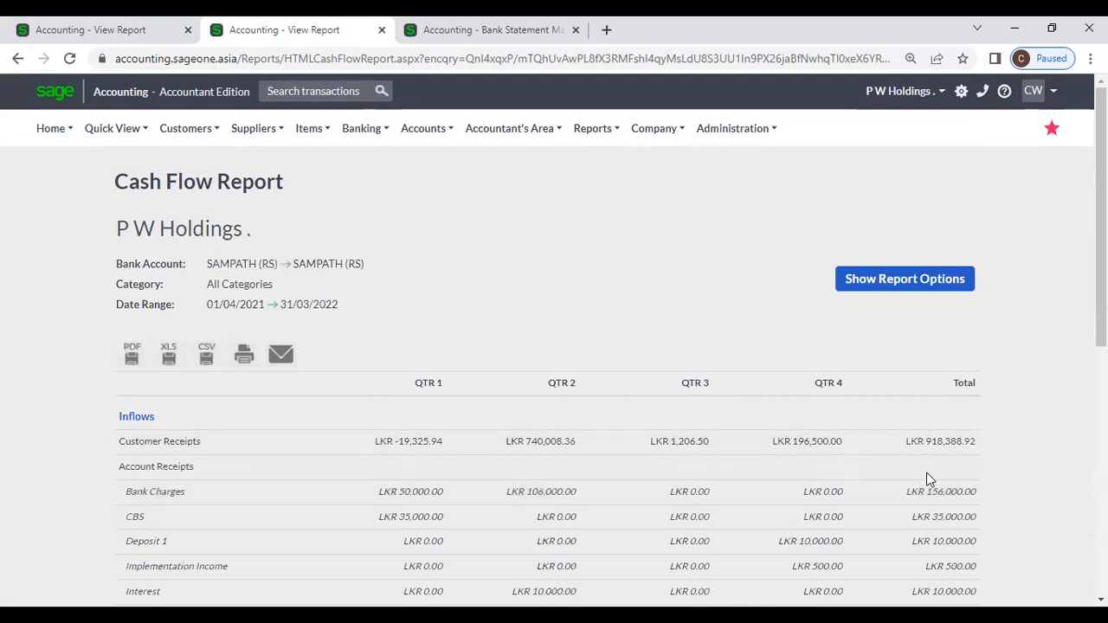
pyautogui.scroll(-3, 926, 479)
pyautogui.scroll(3, 920, 460)
# Step: Rerun the report with a Yearly date range grouped by month
pyautogui.click(895, 280)
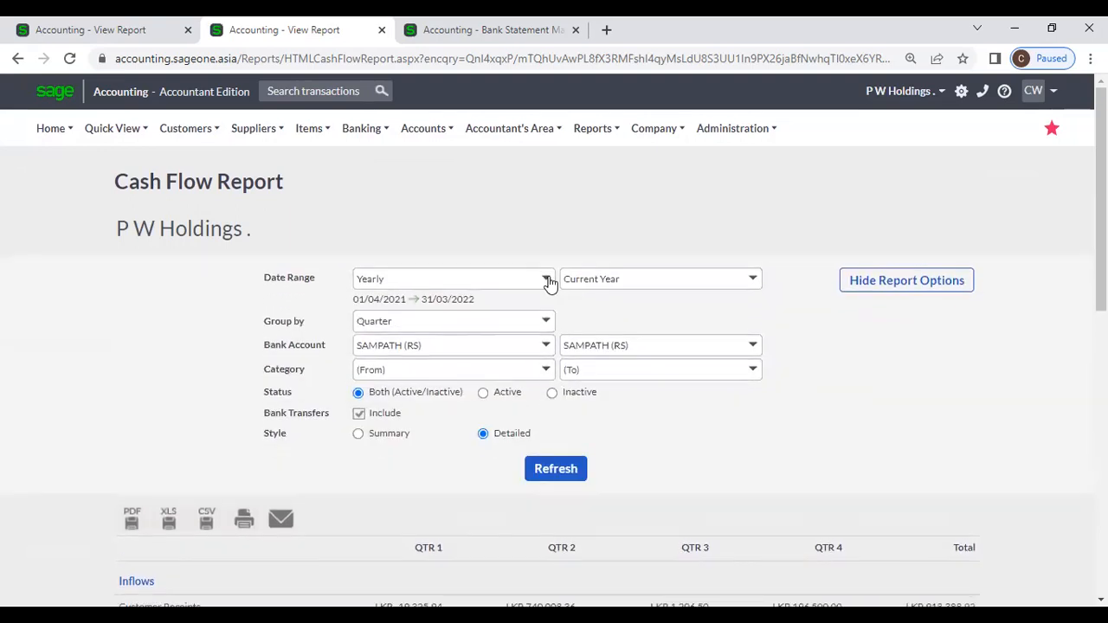
pyautogui.click(546, 280)
pyautogui.click(484, 246)
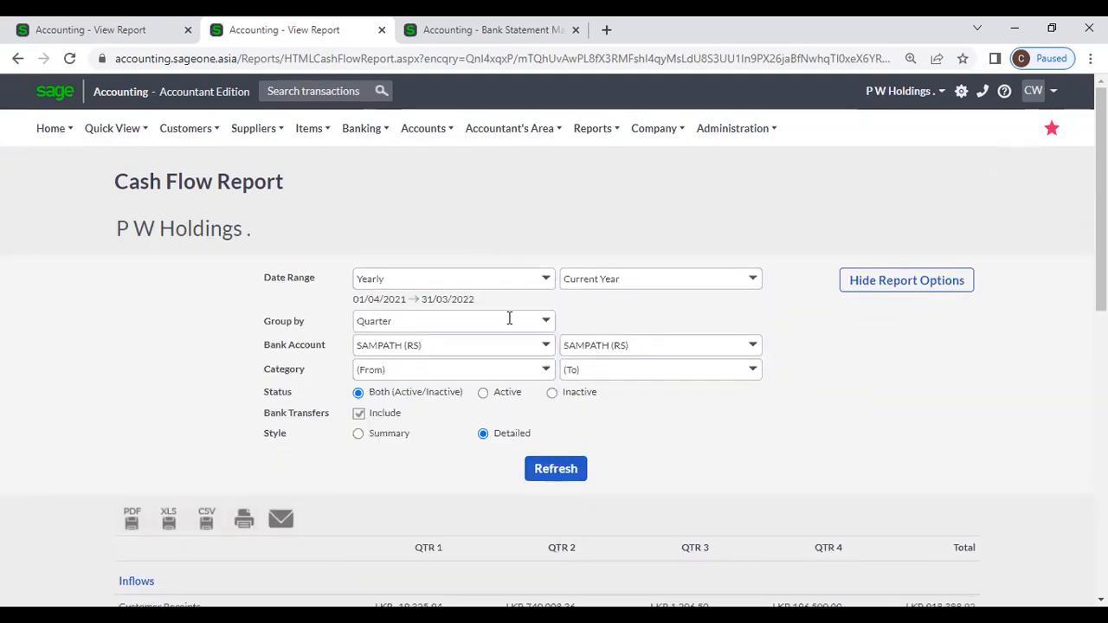
pyautogui.click(546, 321)
pyautogui.click(415, 363)
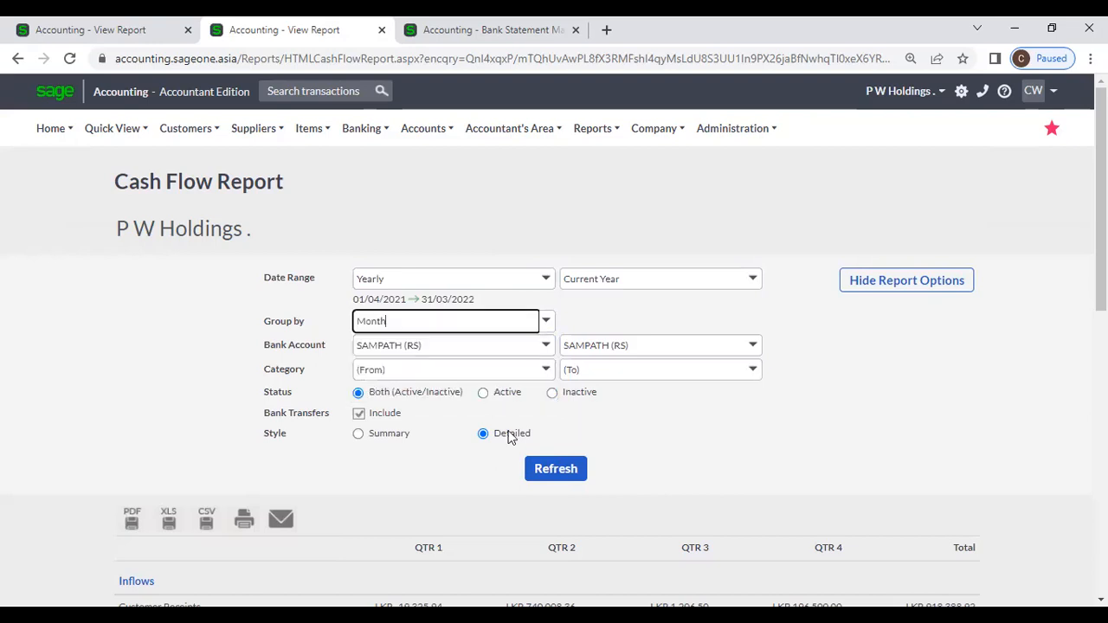
pyautogui.click(557, 469)
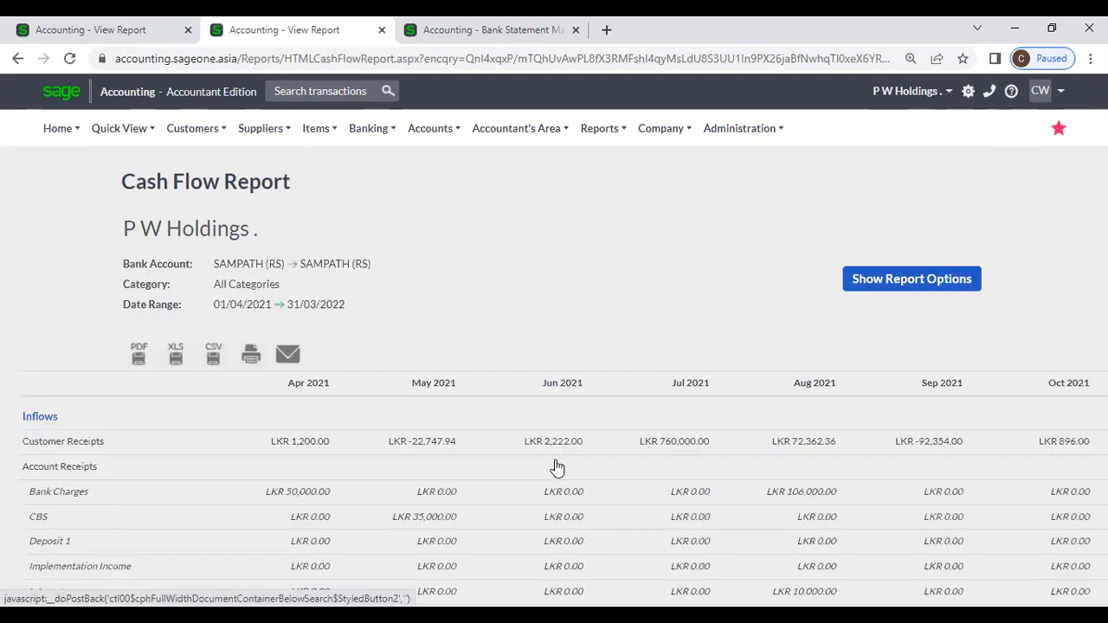
# Step: Rerun the report for the Quarterly date range grouped by month (Jan–Mar 2022)
pyautogui.click(881, 286)
pyautogui.click(552, 281)
pyautogui.click(431, 321)
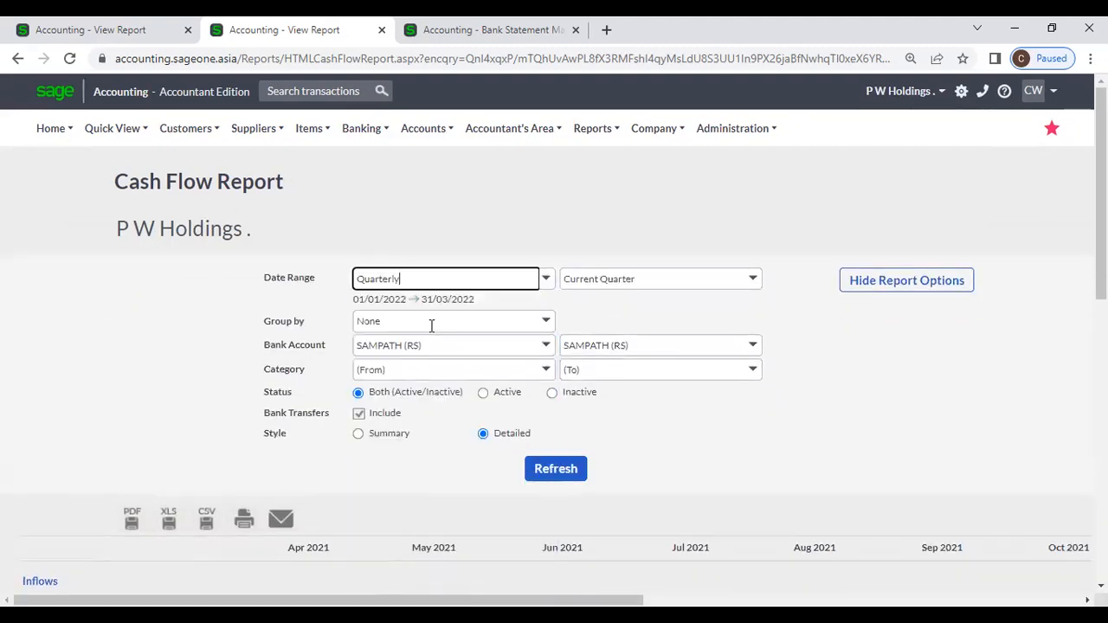
pyautogui.click(545, 321)
pyautogui.click(465, 365)
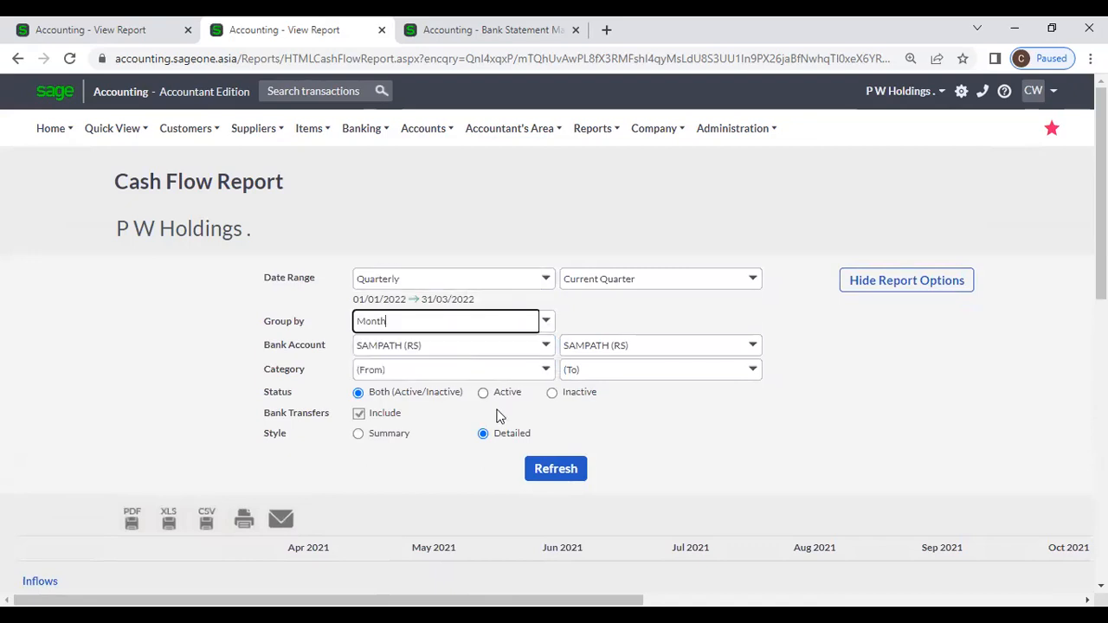
pyautogui.click(554, 468)
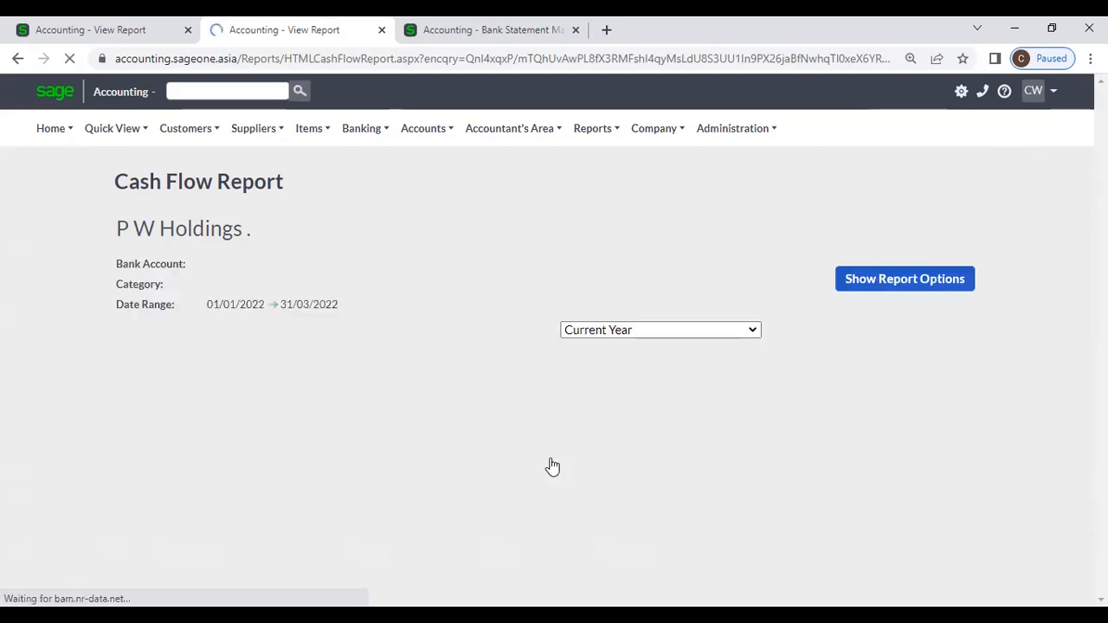
pyautogui.scroll(-4, 552, 468)
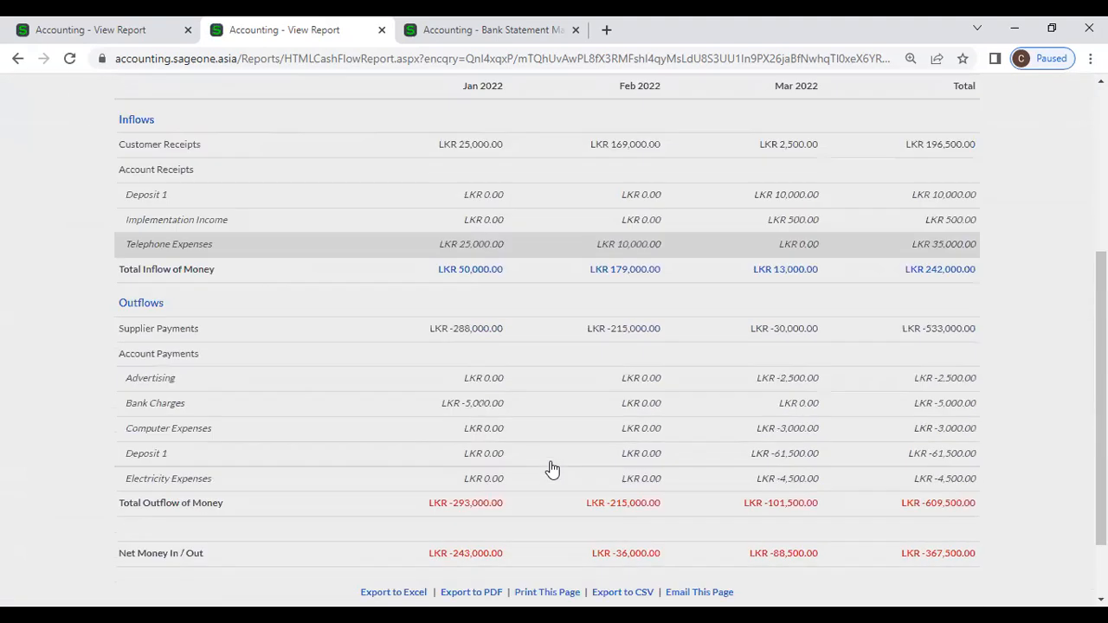
pyautogui.scroll(5, 553, 468)
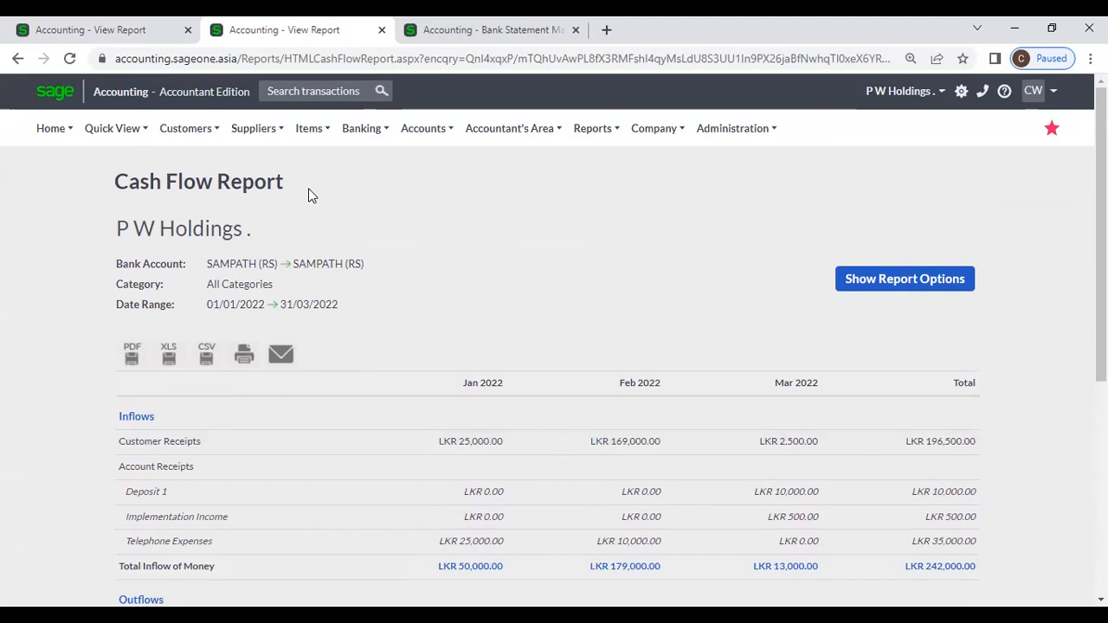
# Step: Close the third Bank Statement tab and bring up the Banking menu's Special options
pyautogui.click(362, 128)
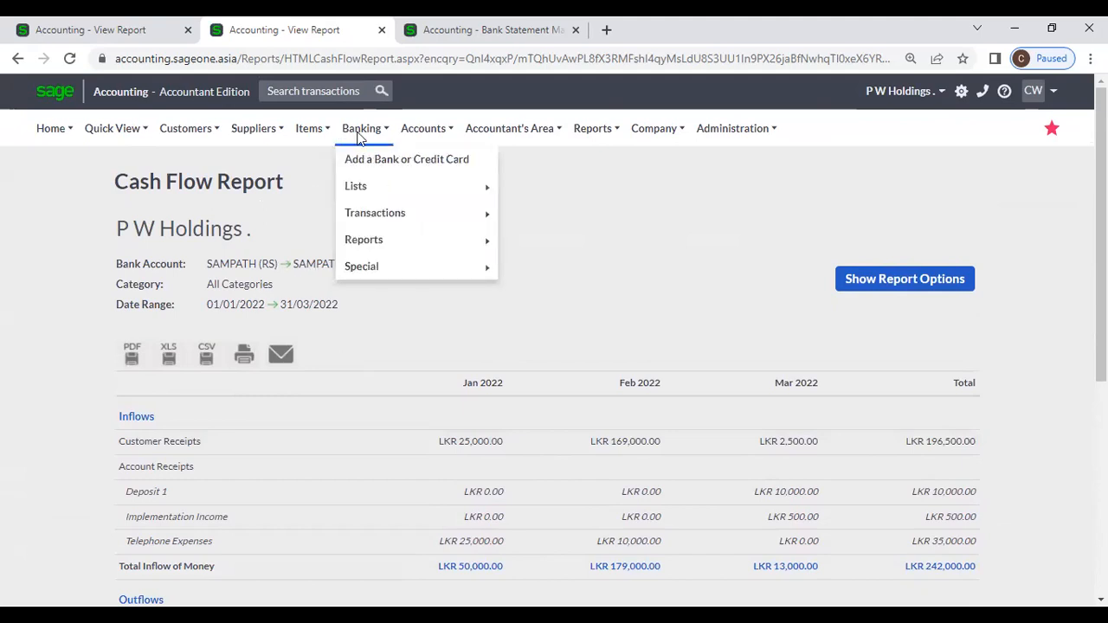
pyautogui.moveTo(371, 244)
pyautogui.moveTo(374, 268)
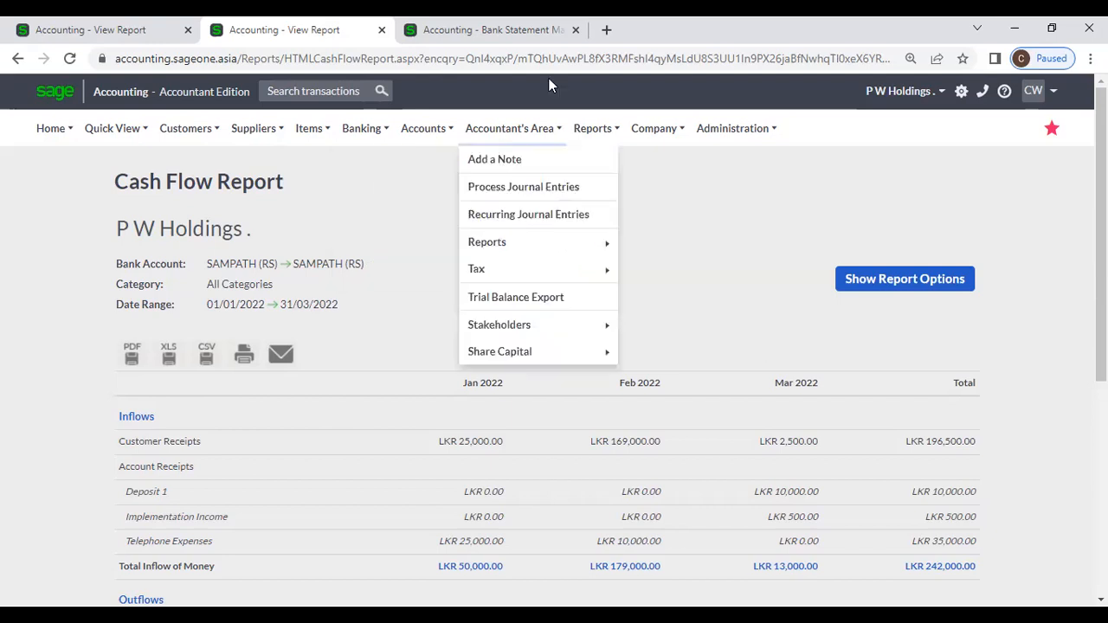
pyautogui.click(574, 30)
pyautogui.moveTo(594, 130)
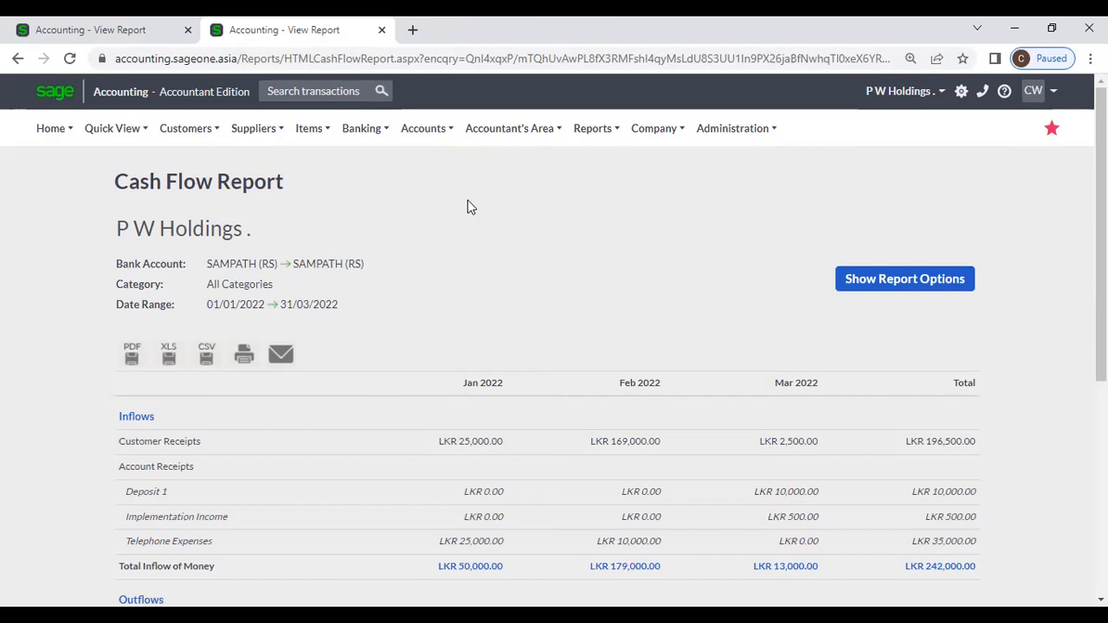
pyautogui.click(362, 129)
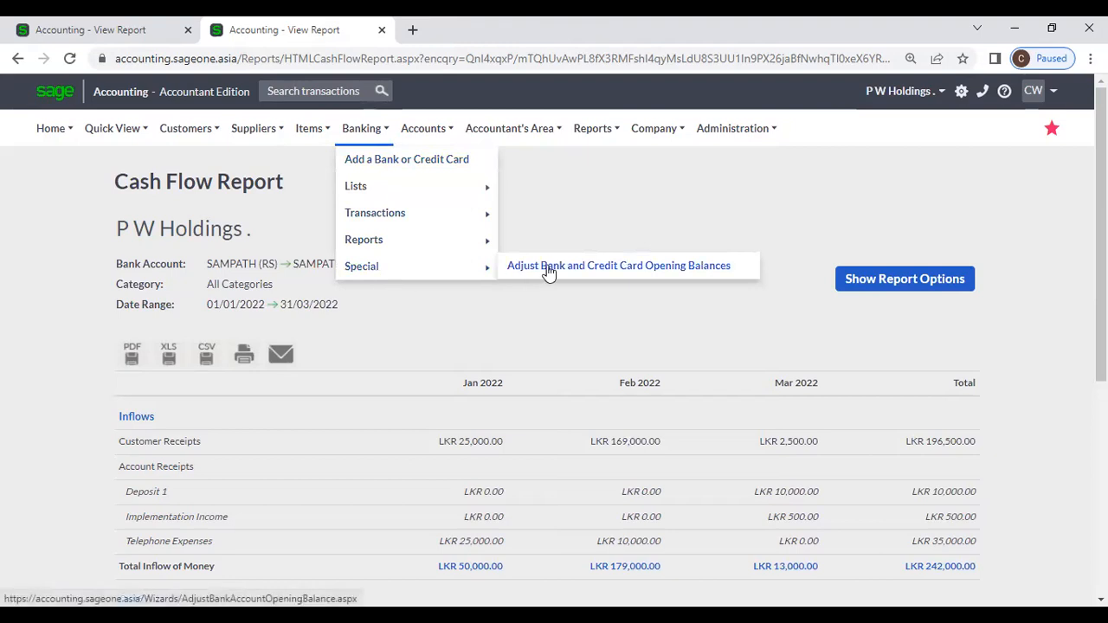
# Step: Open Adjust Bank and Credit Card Opening Balances and select the SAMPATH (RS) account
pyautogui.click(547, 266)
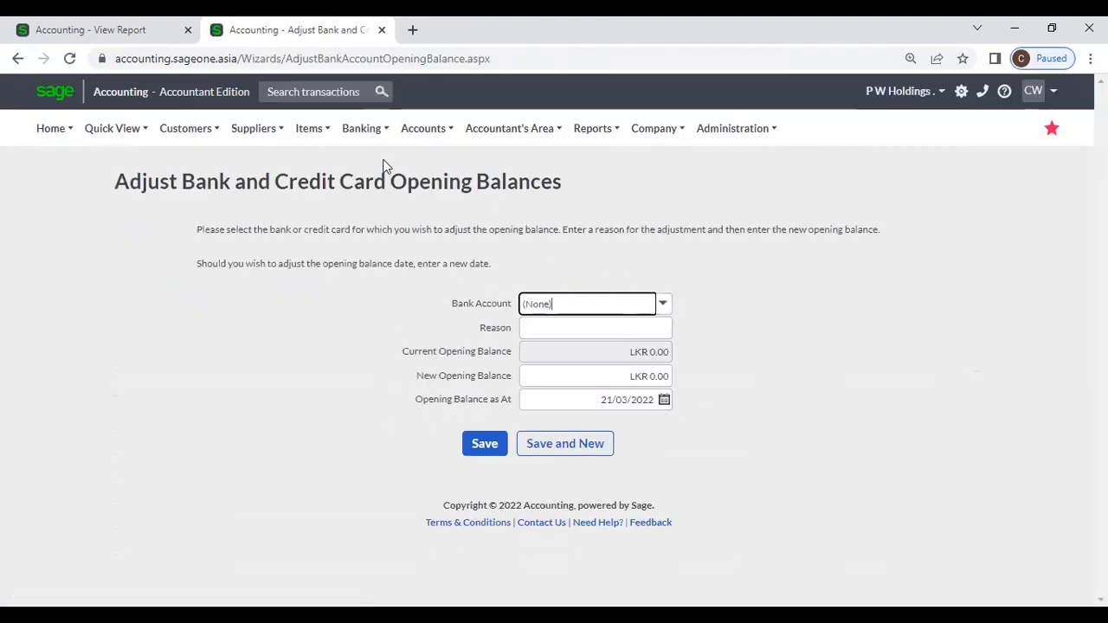
pyautogui.moveTo(346, 138)
pyautogui.moveTo(387, 268)
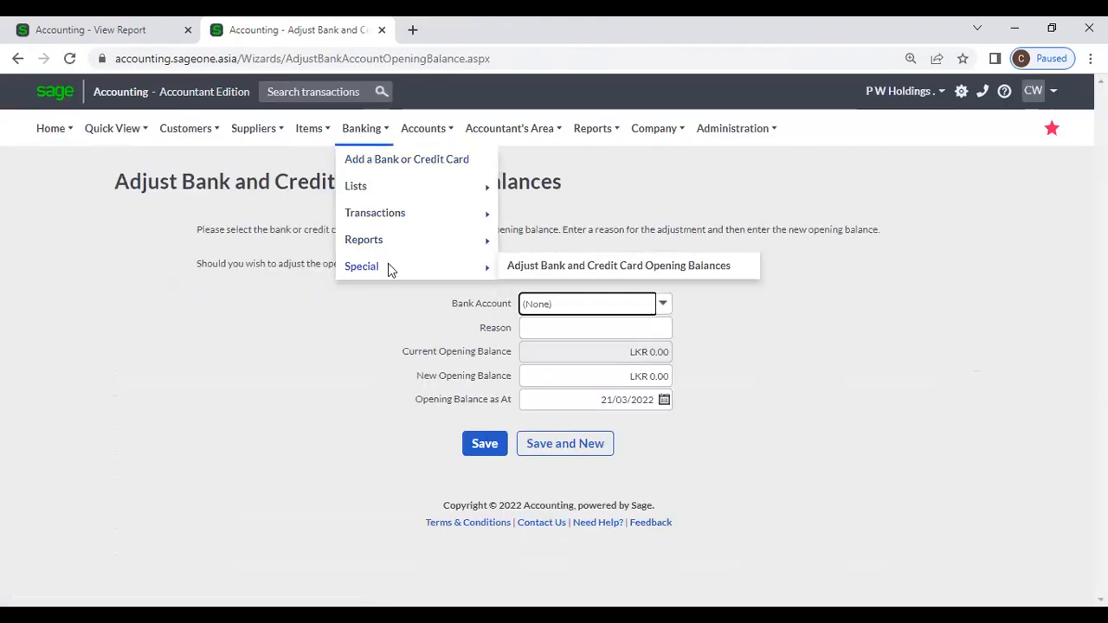
pyautogui.click(520, 273)
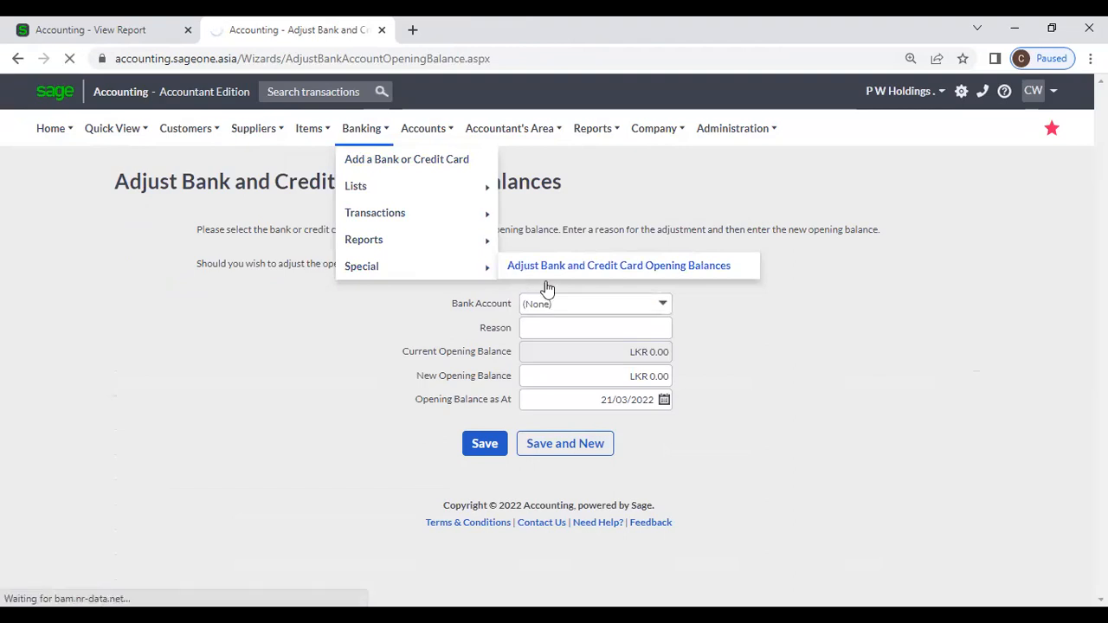
pyautogui.click(662, 308)
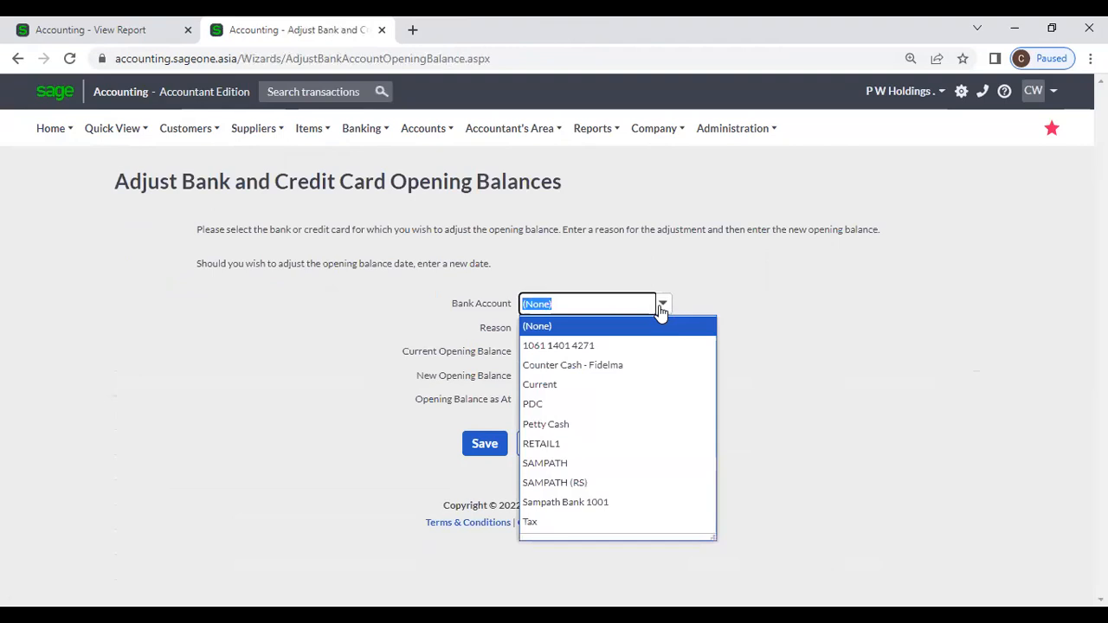
pyautogui.click(634, 346)
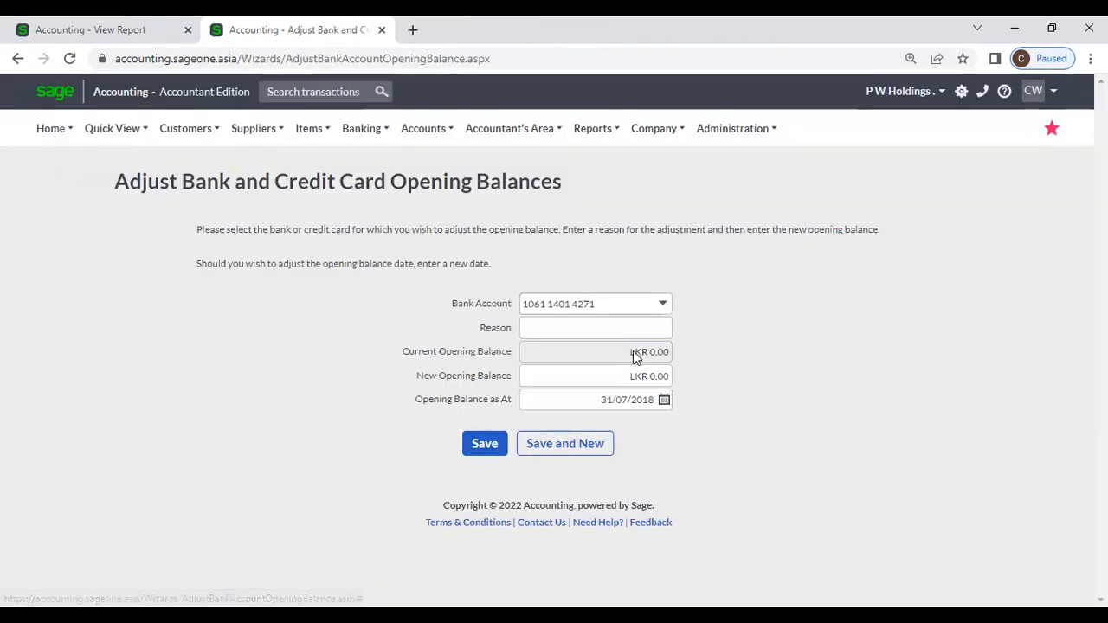
pyautogui.click(662, 305)
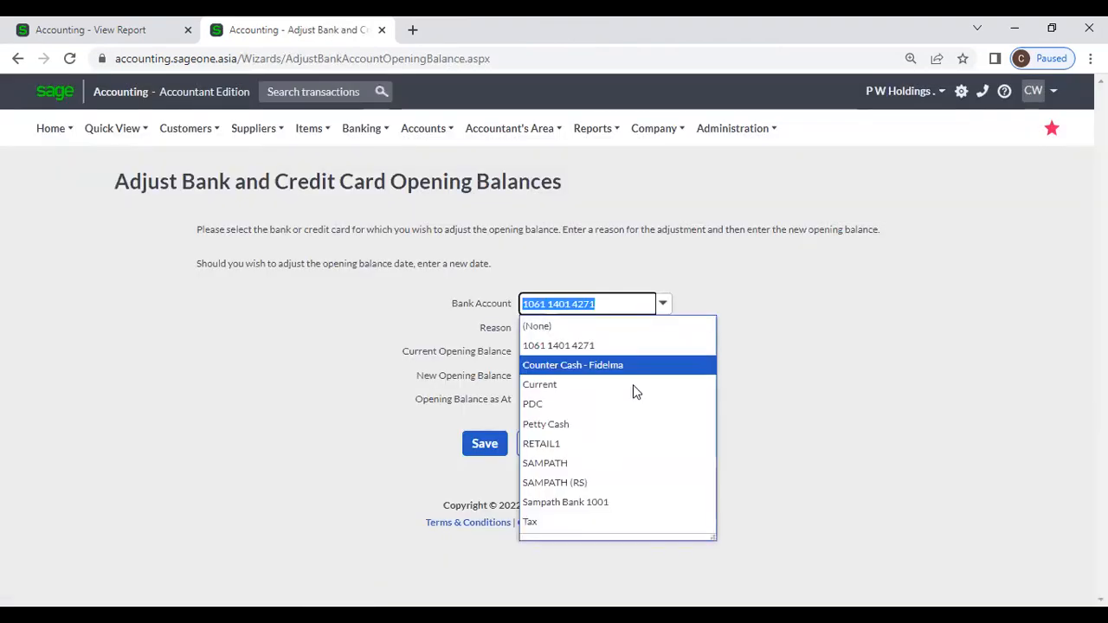
pyautogui.click(567, 482)
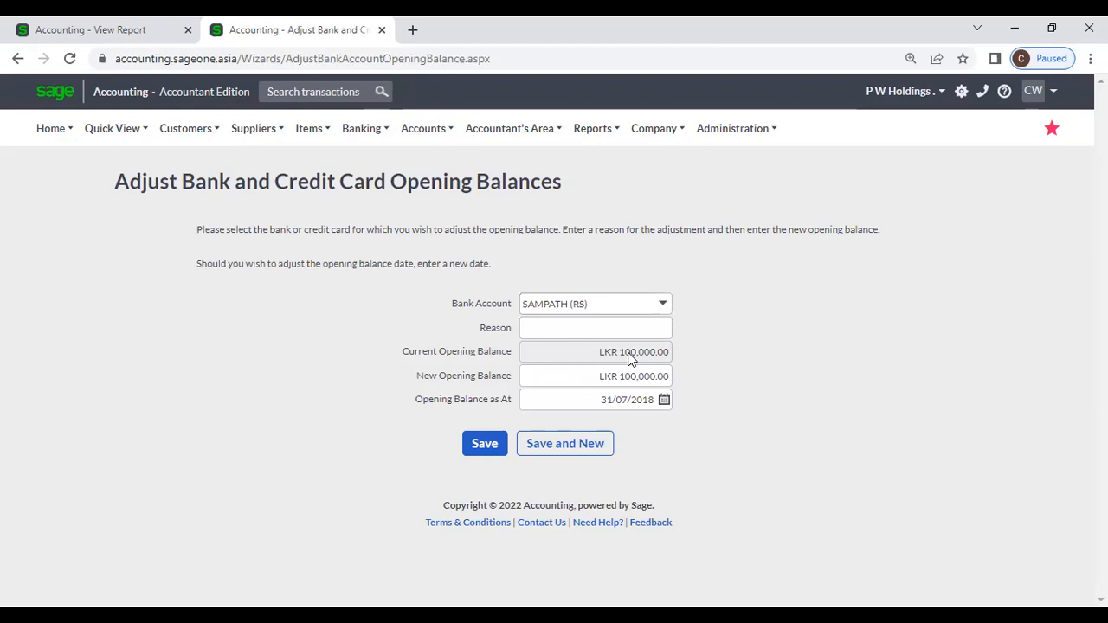
# Step: Replace the LKR 100,000.00 opening balance with a new balance of 80000
pyautogui.moveTo(604, 351); pyautogui.dragTo(687, 348)
pyautogui.click(747, 347)
pyautogui.click(635, 376)
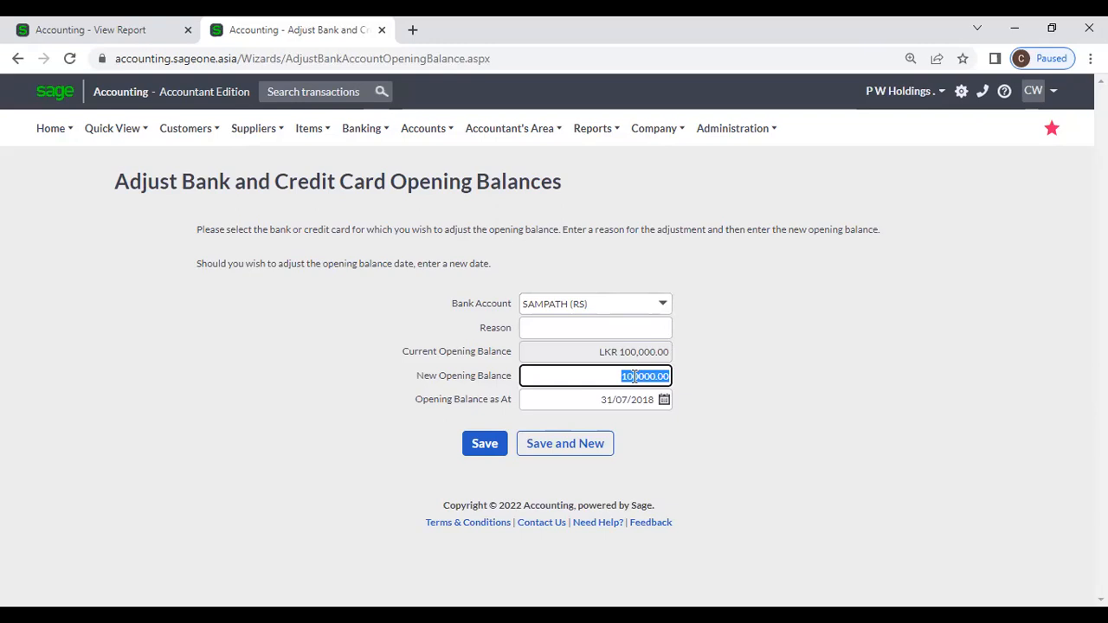
pyautogui.write('80000')
pyautogui.click(750, 416)
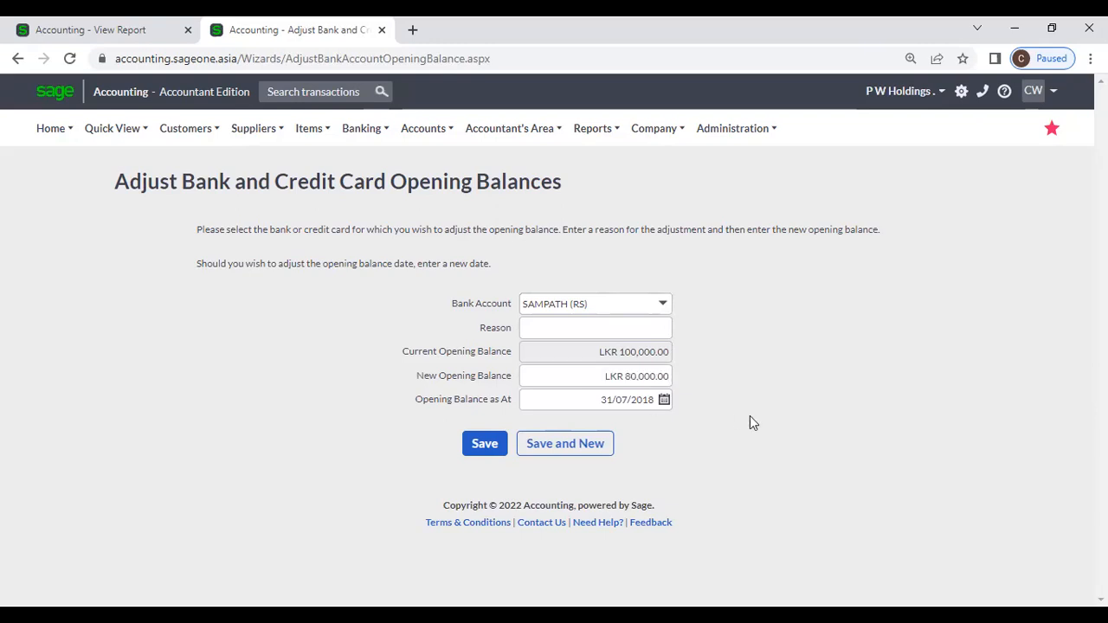
# Step: Attempt to save with the reason left empty and dismiss the missing-reason error
pyautogui.click(586, 326)
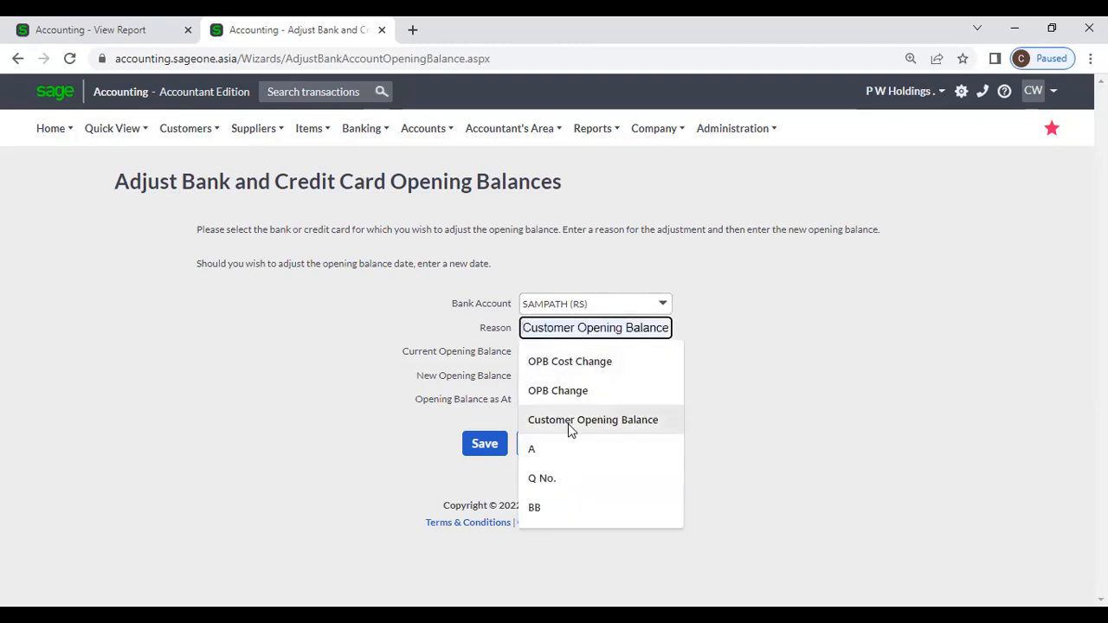
pyautogui.click(565, 394)
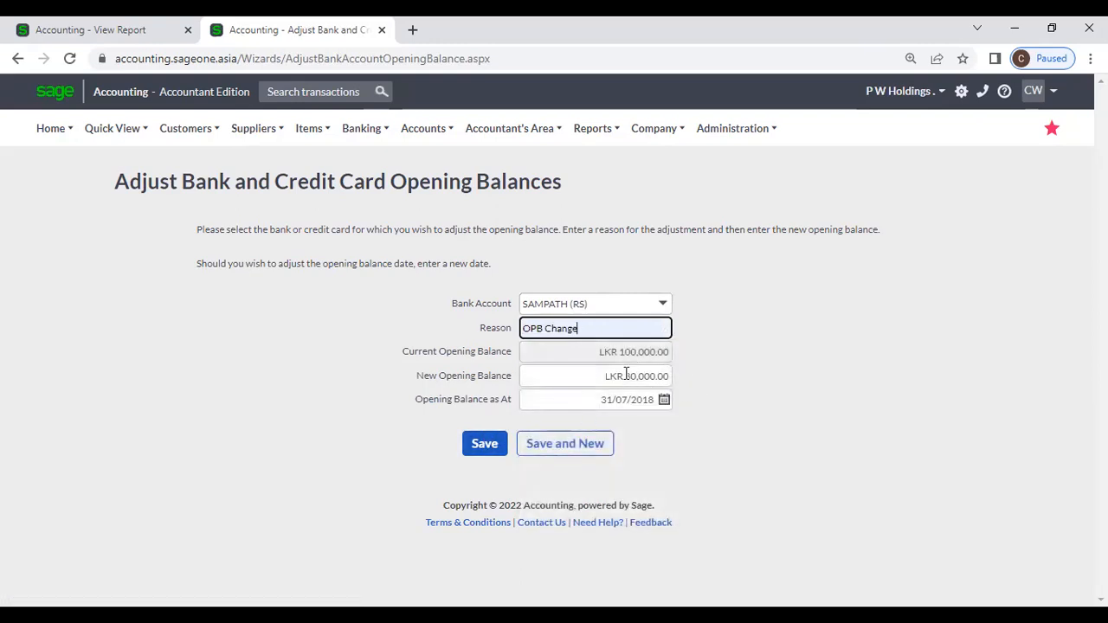
pyautogui.press('BackSpace')
pyautogui.press('BackSpace')
pyautogui.press('BackSpace')
pyautogui.press('BackSpace')
pyautogui.press('BackSpace')
pyautogui.press('BackSpace')
pyautogui.press('BackSpace')
pyautogui.press('BackSpace')
pyautogui.press('BackSpace')
pyautogui.press('BackSpace')
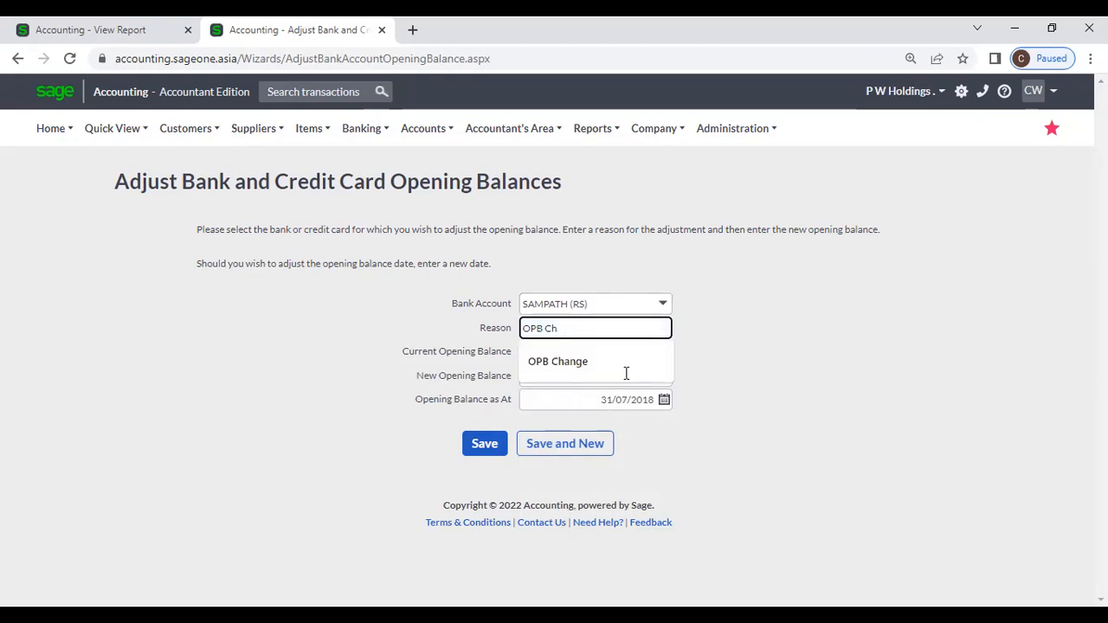
pyautogui.click(785, 419)
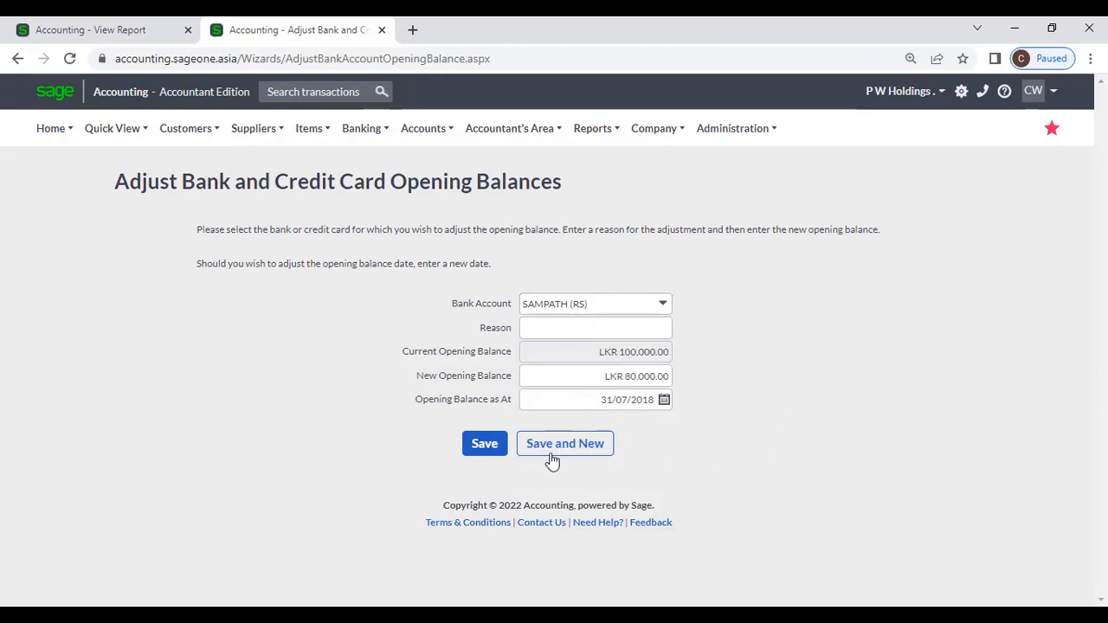
pyautogui.click(499, 444)
pyautogui.click(542, 366)
pyautogui.click(543, 328)
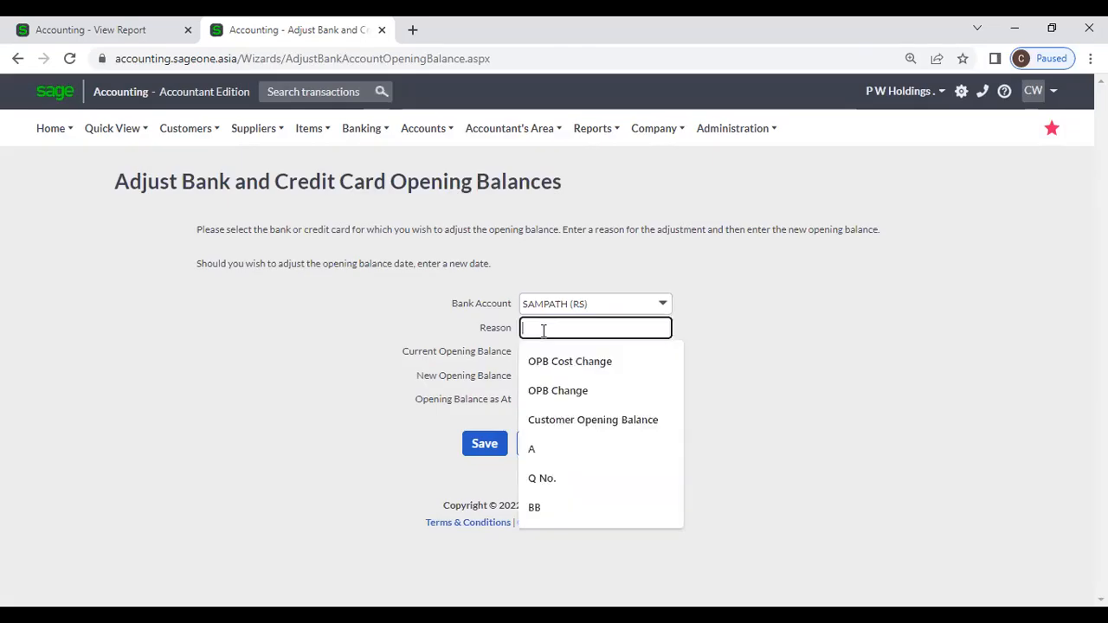
pyautogui.click(764, 375)
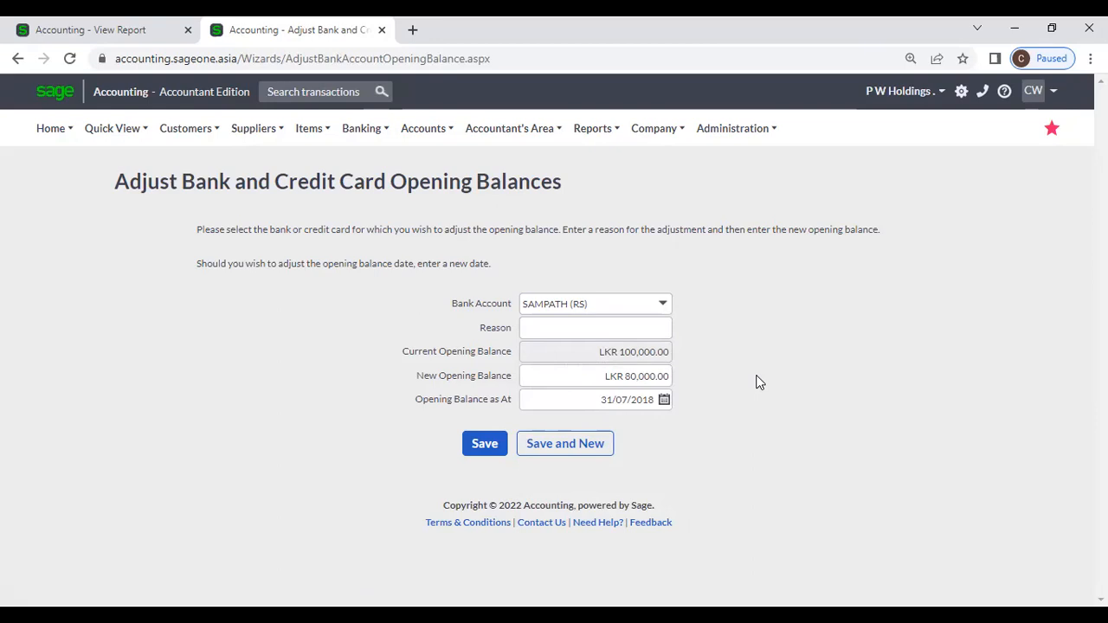
# Step: Reopen the opening balance adjustment form and select the SAMPATH (RS) account
pyautogui.click(361, 128)
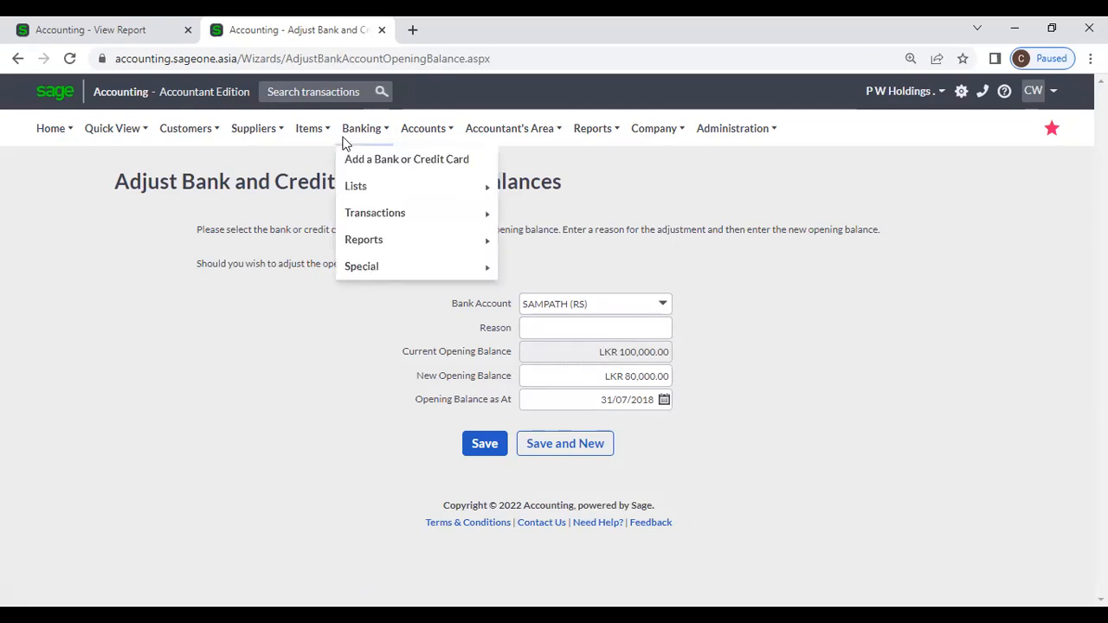
pyautogui.moveTo(362, 270)
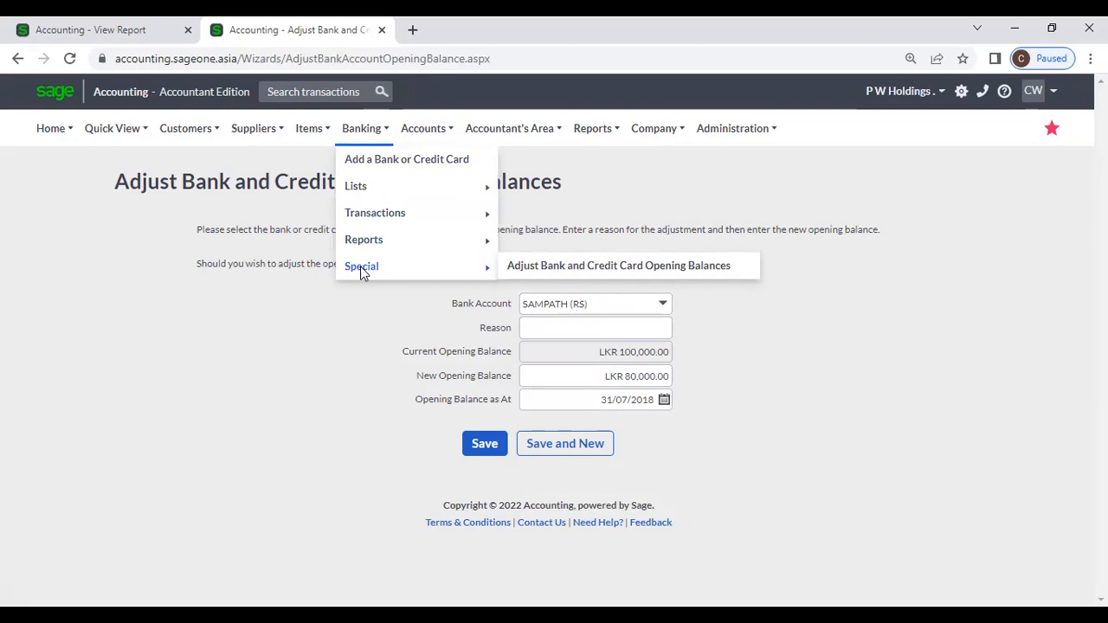
pyautogui.click(525, 268)
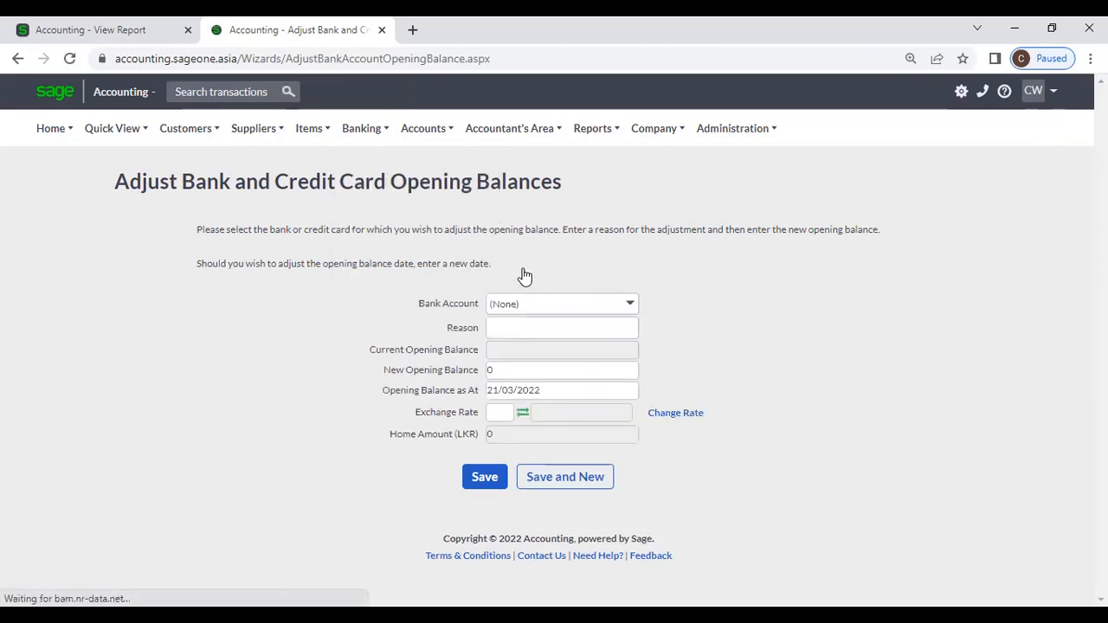
pyautogui.click(662, 305)
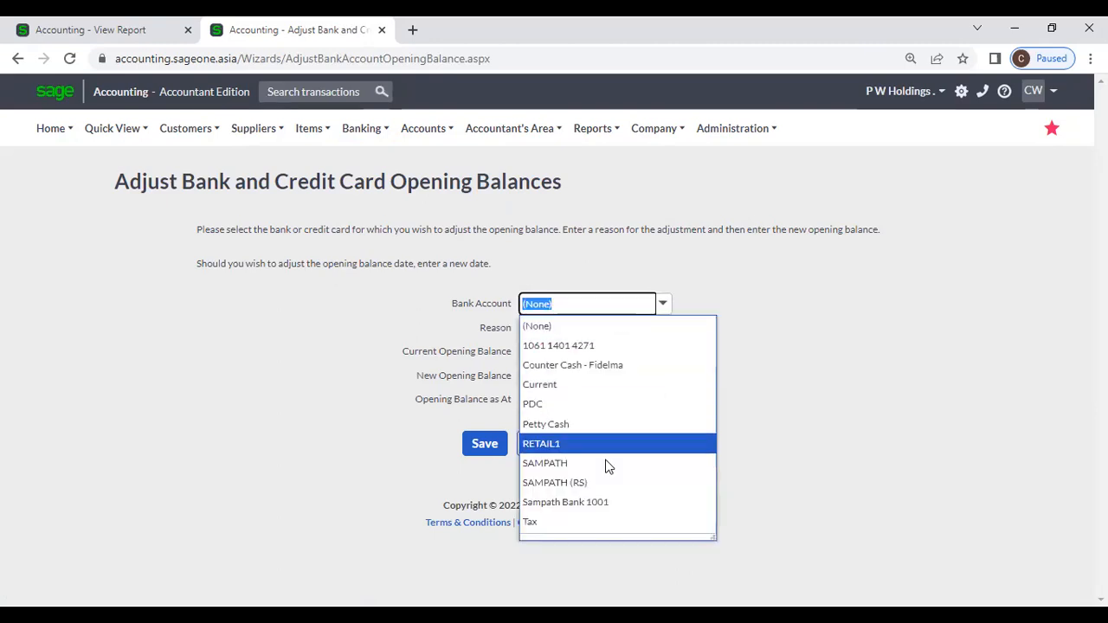
pyautogui.click(601, 482)
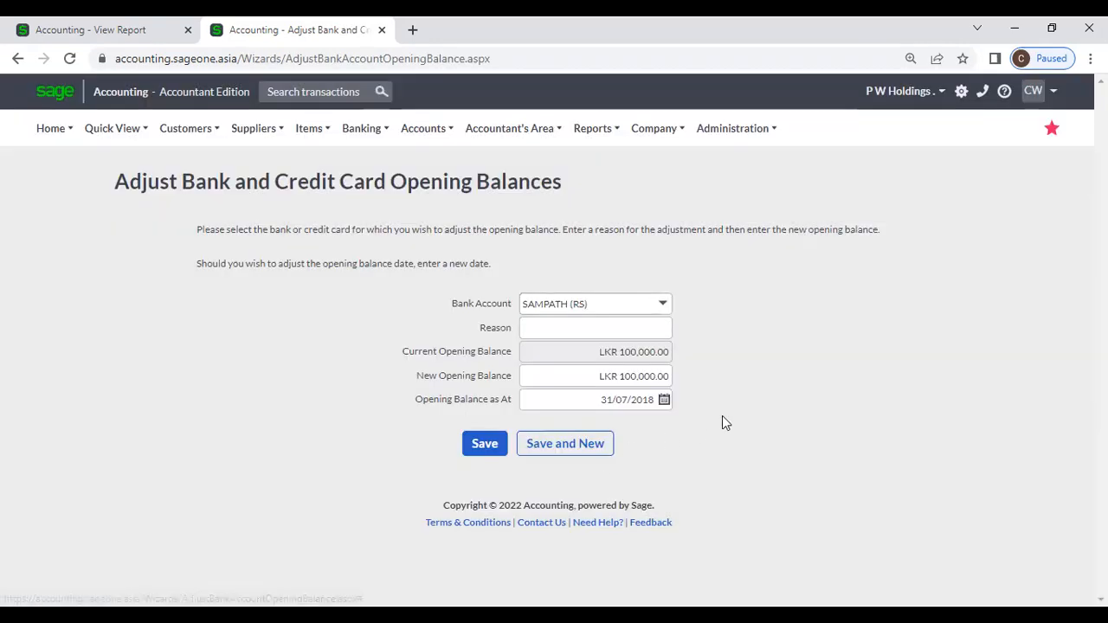
# Step: Enter a new opening balance of 80000 with reason OPB Change
pyautogui.click(601, 377)
pyautogui.press('BackSpace')
pyautogui.write('80000')
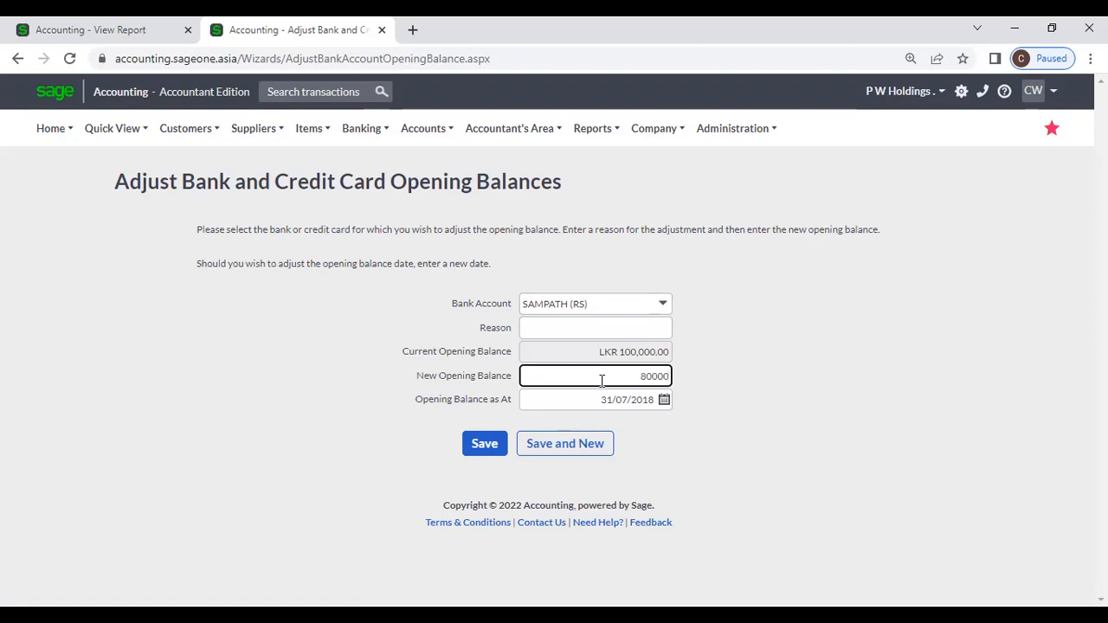
pyautogui.click(581, 328)
pyautogui.click(573, 397)
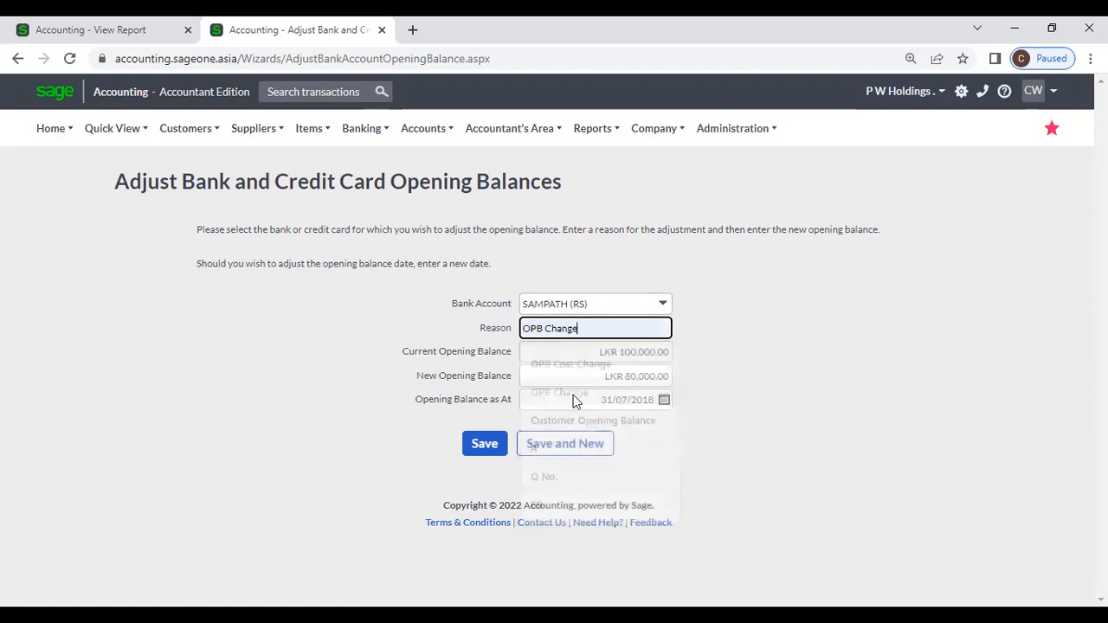
pyautogui.click(380, 409)
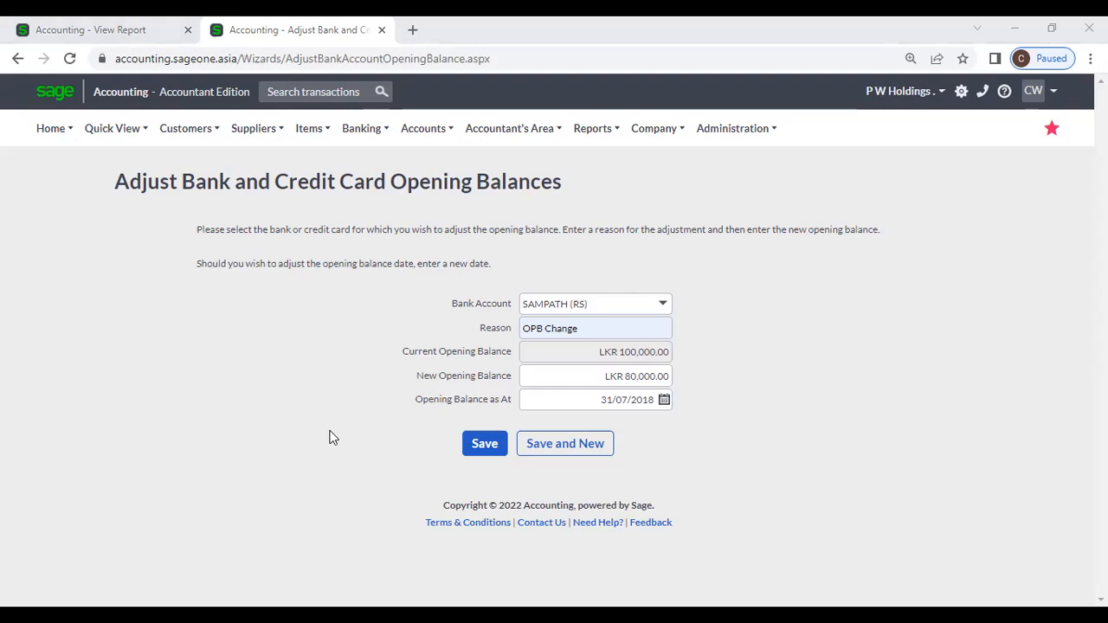
pyautogui.click(424, 132)
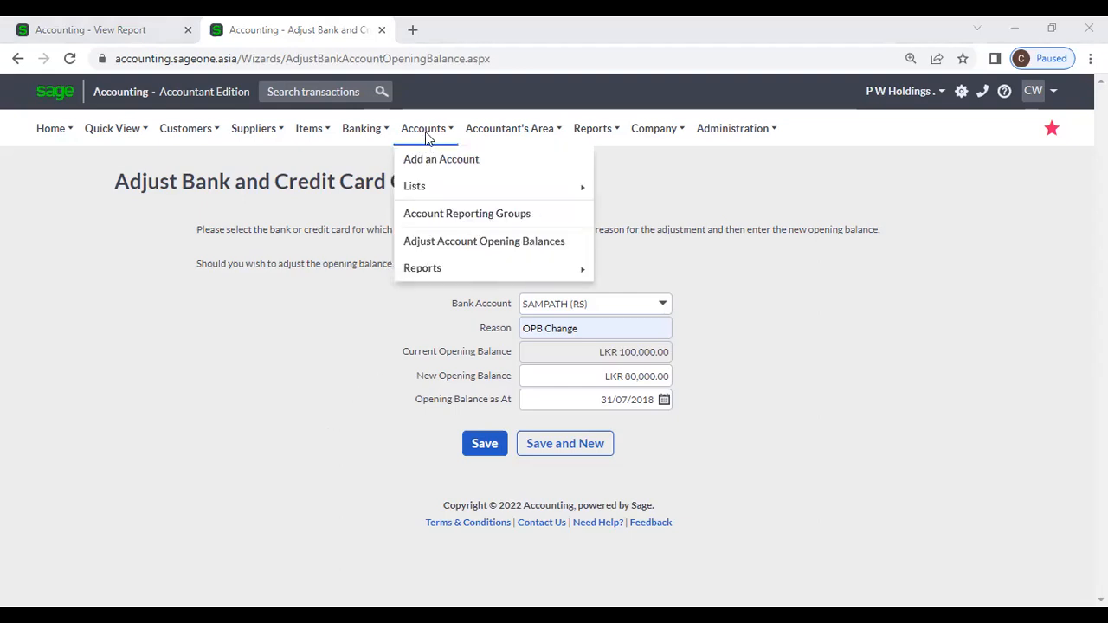